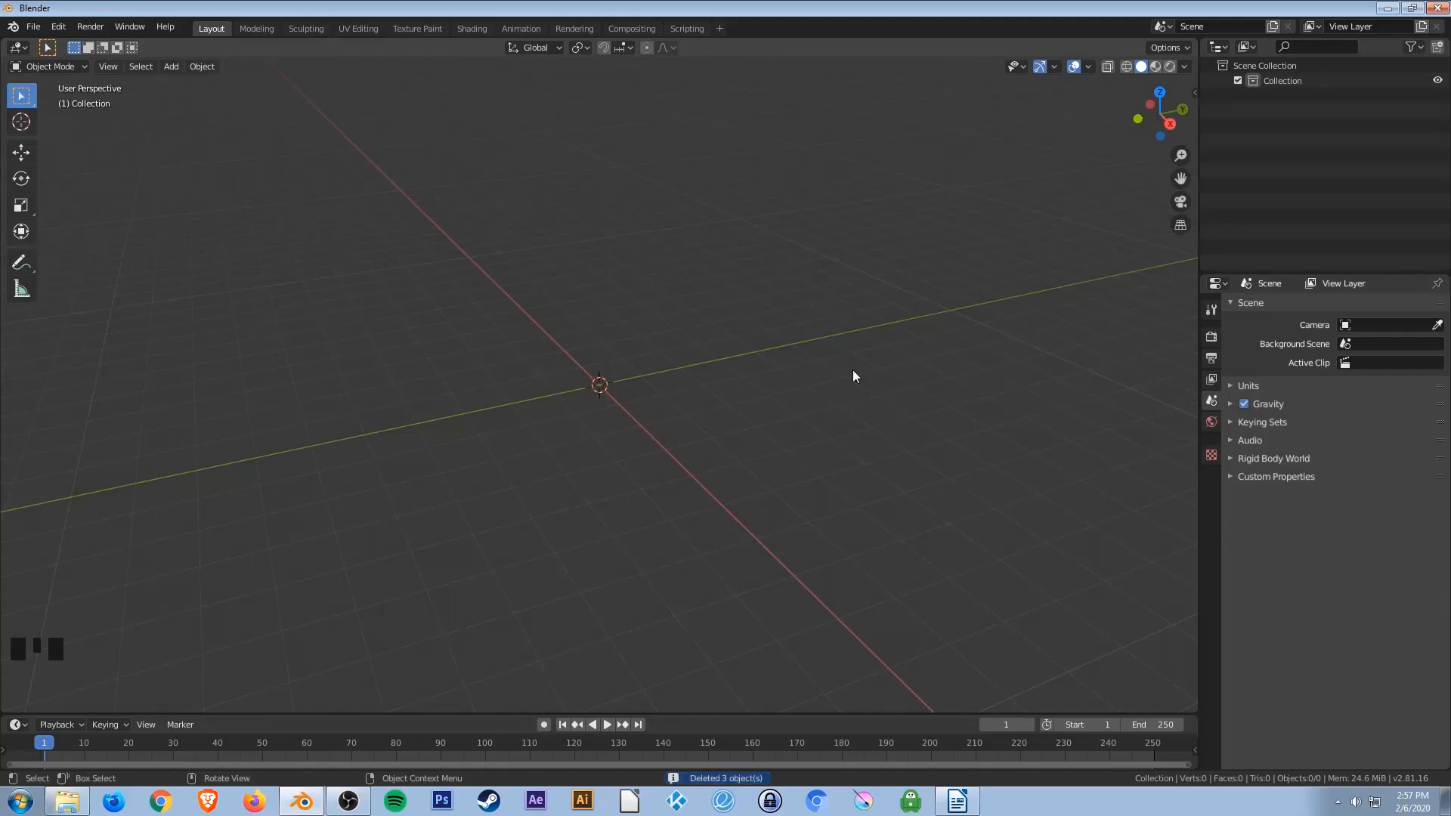
Add a plane mesh to the scene.
key("shift+a")
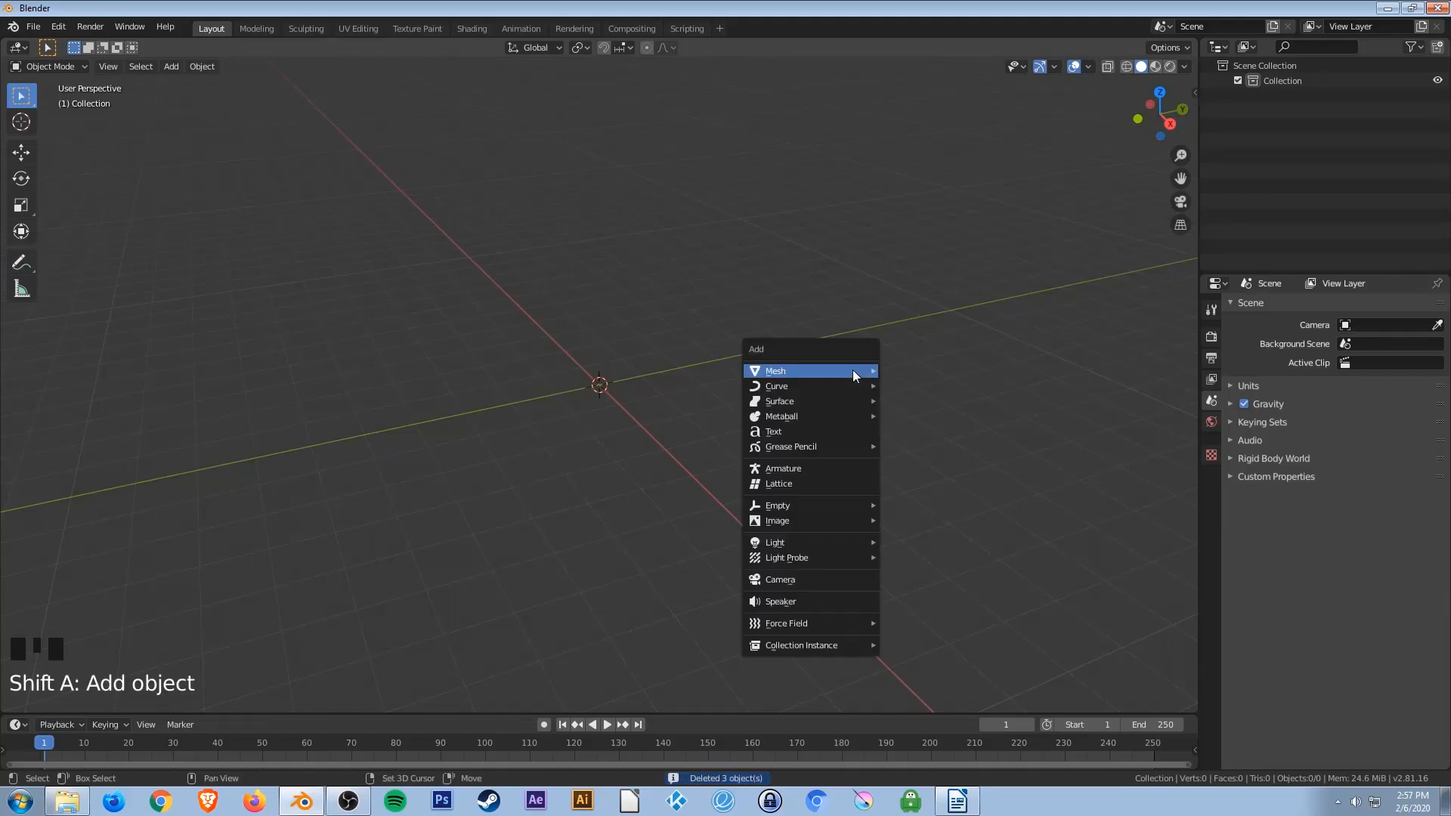
mouse_move(853, 371)
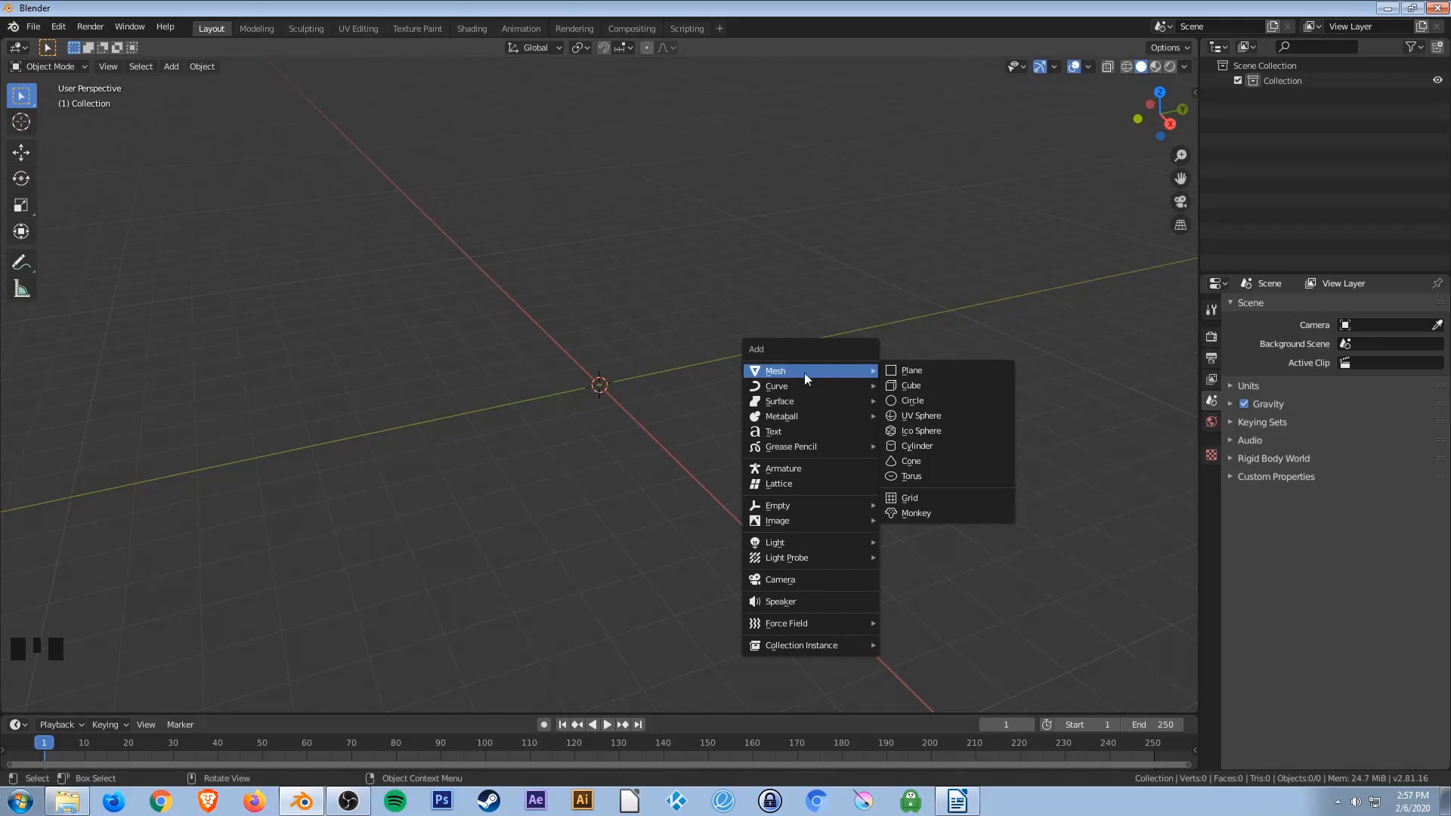
left_click(919, 372)
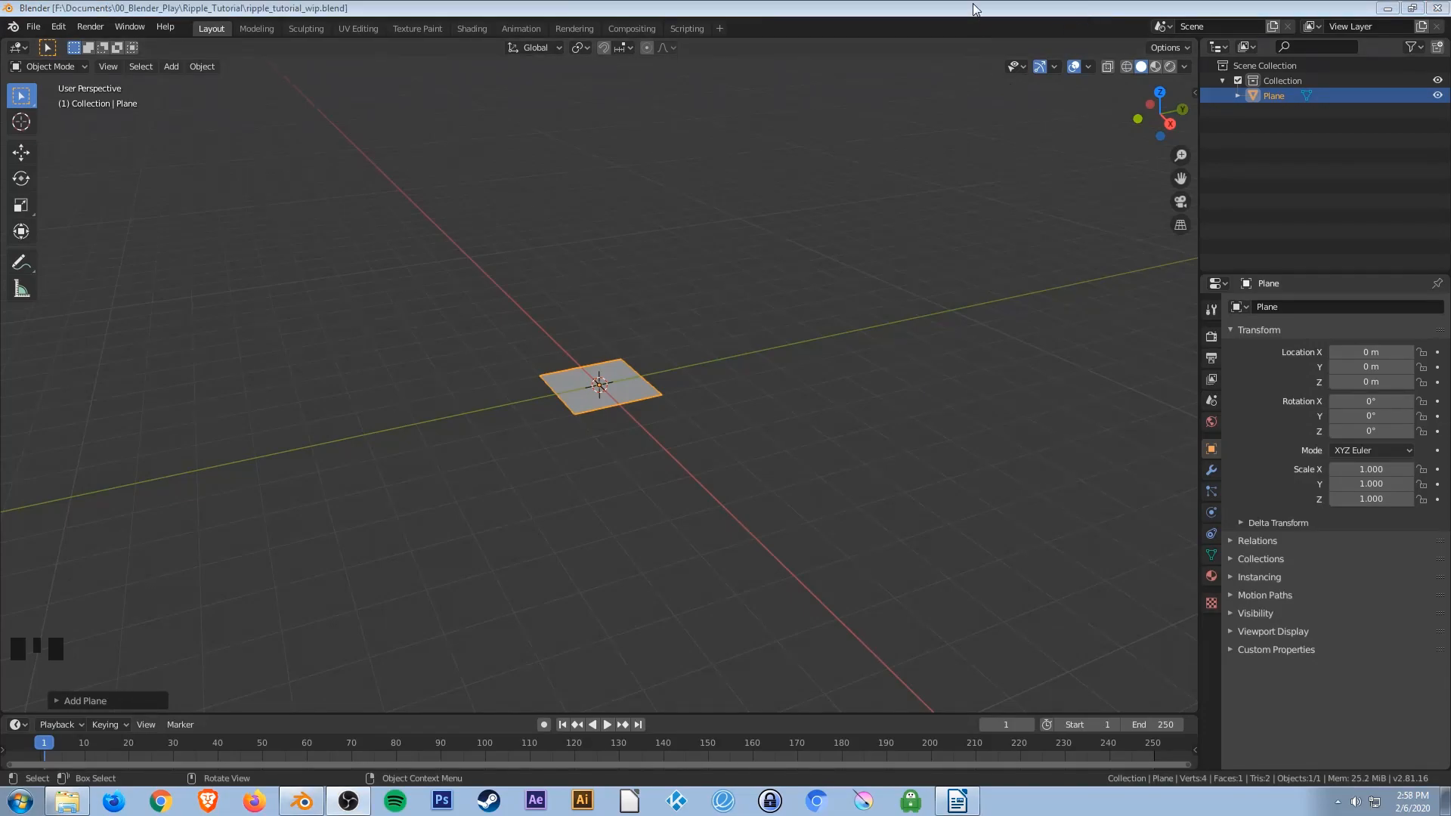
Scale the plane uniformly by a factor of 8.
key("s")
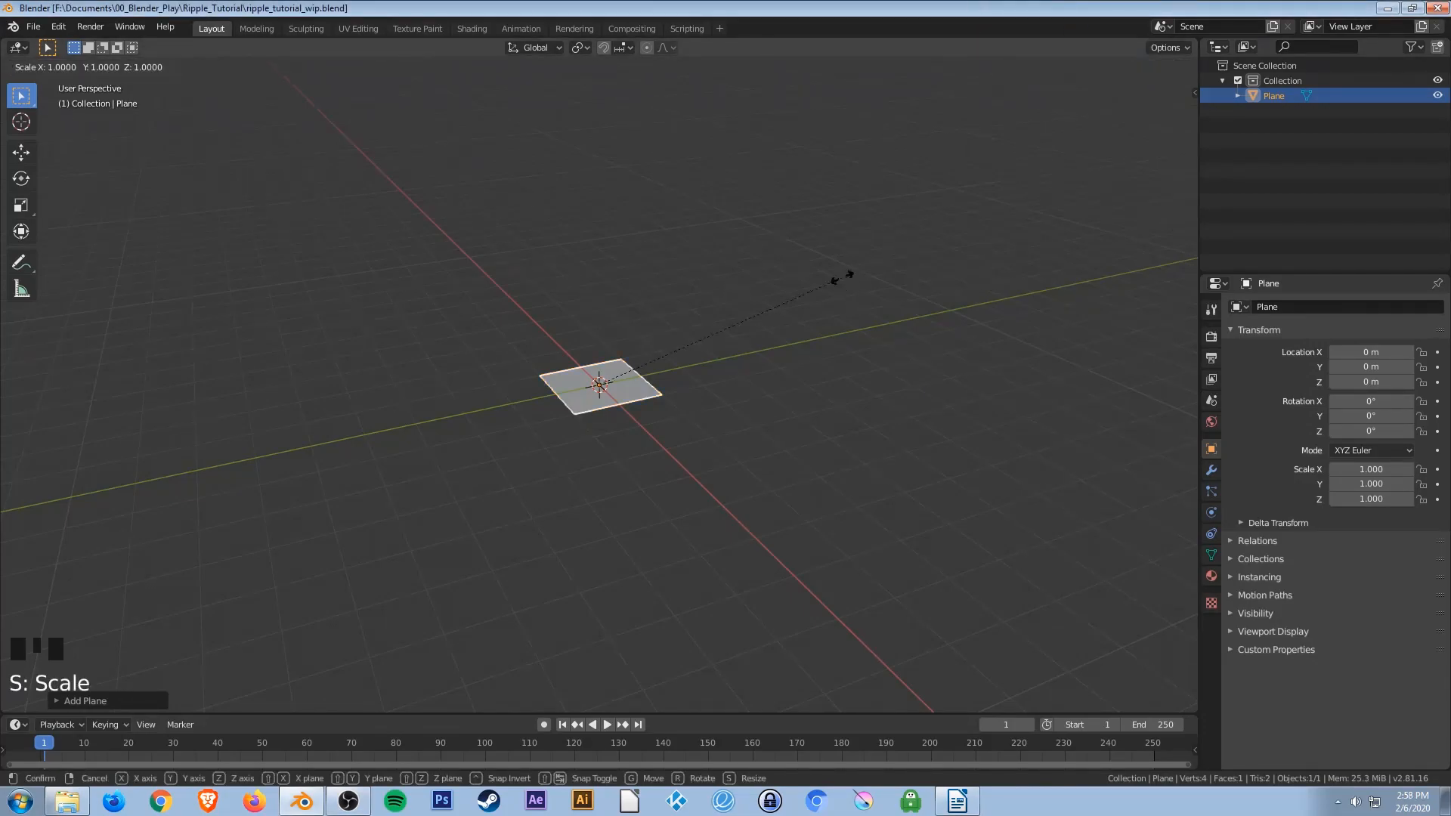
type("8")
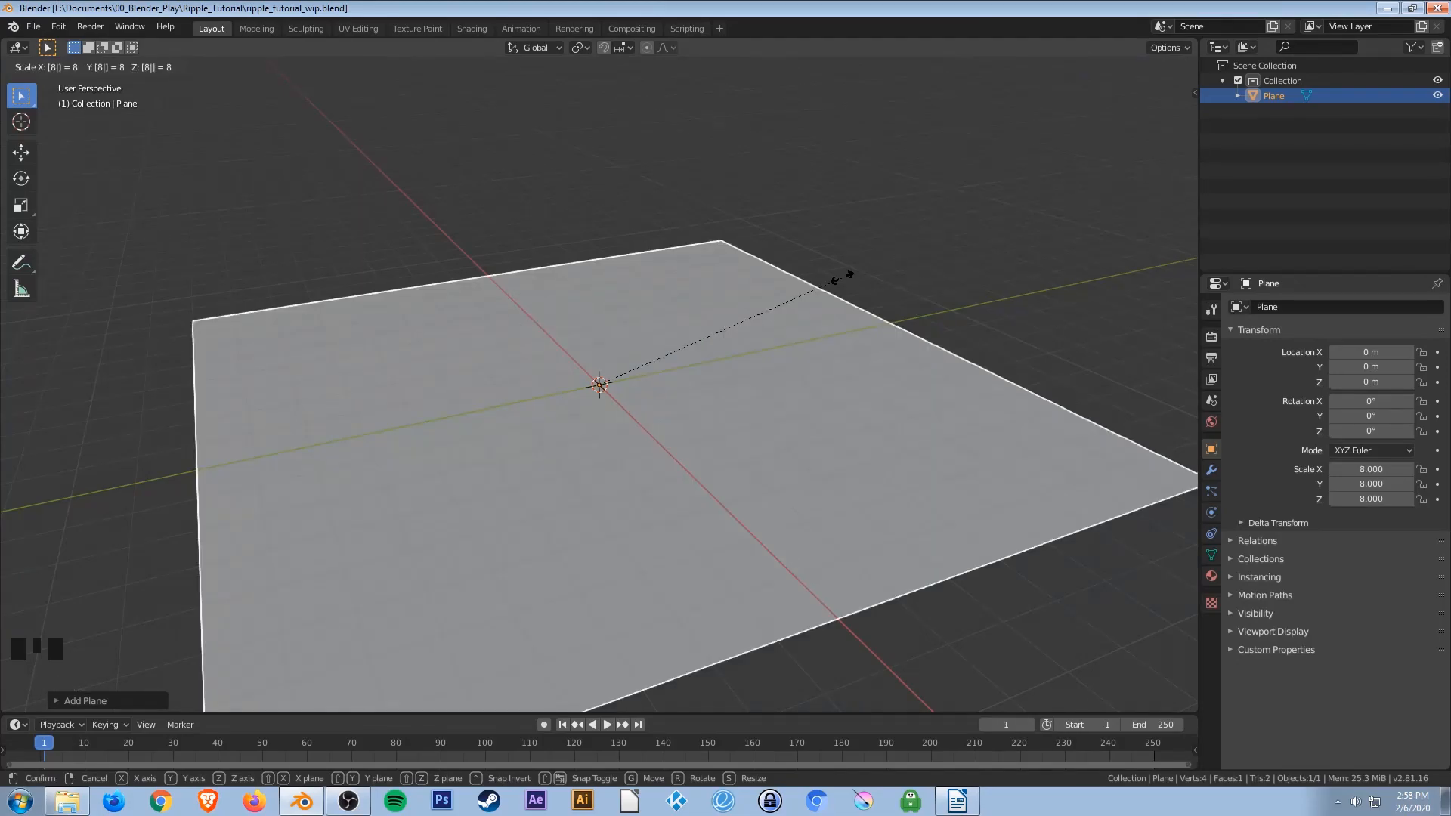
key("Return")
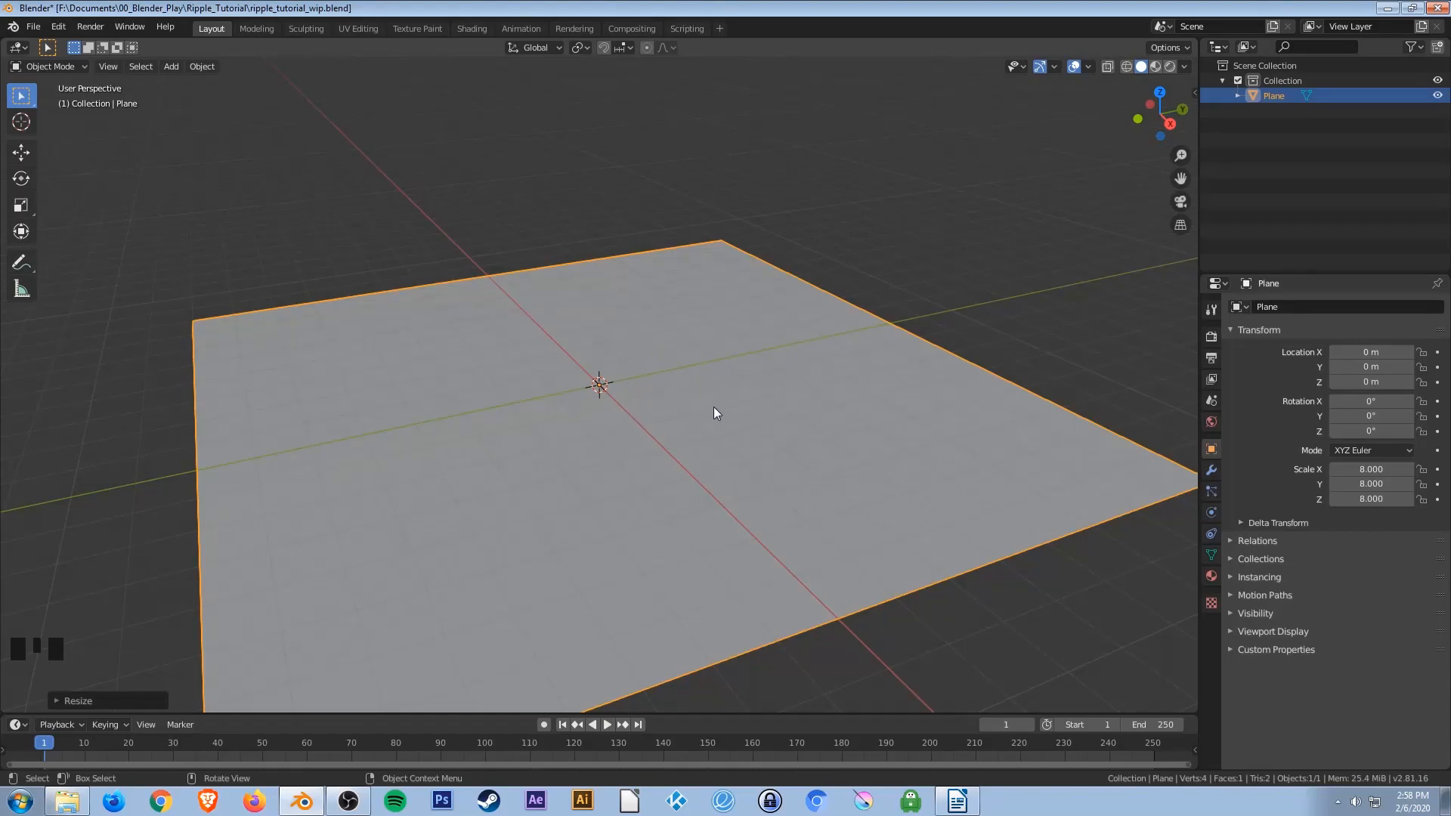
Add a Solidify modifier to the plane, apply it, and save the file.
scroll(713, 409, "down", 2)
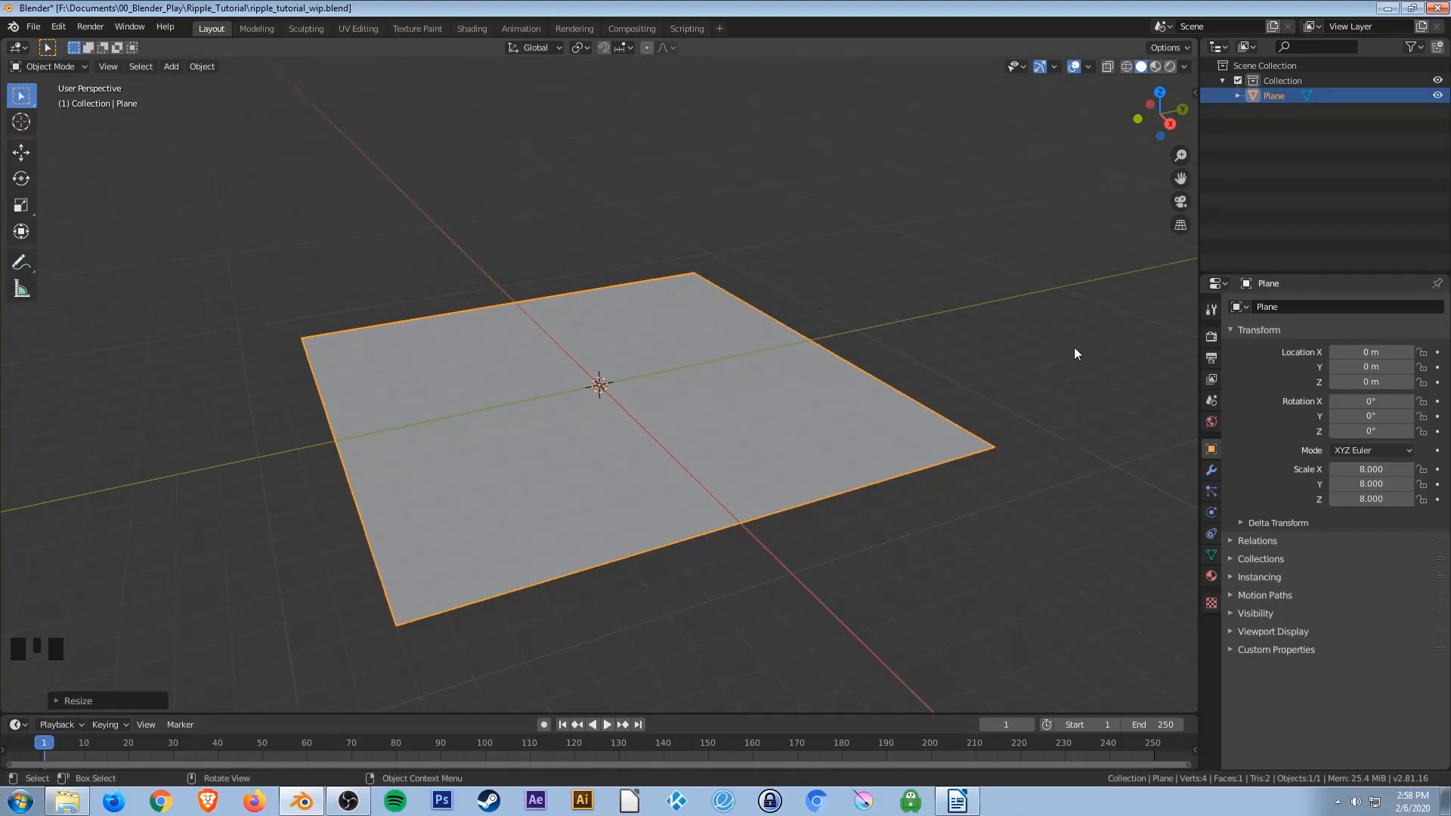
left_click(1211, 471)
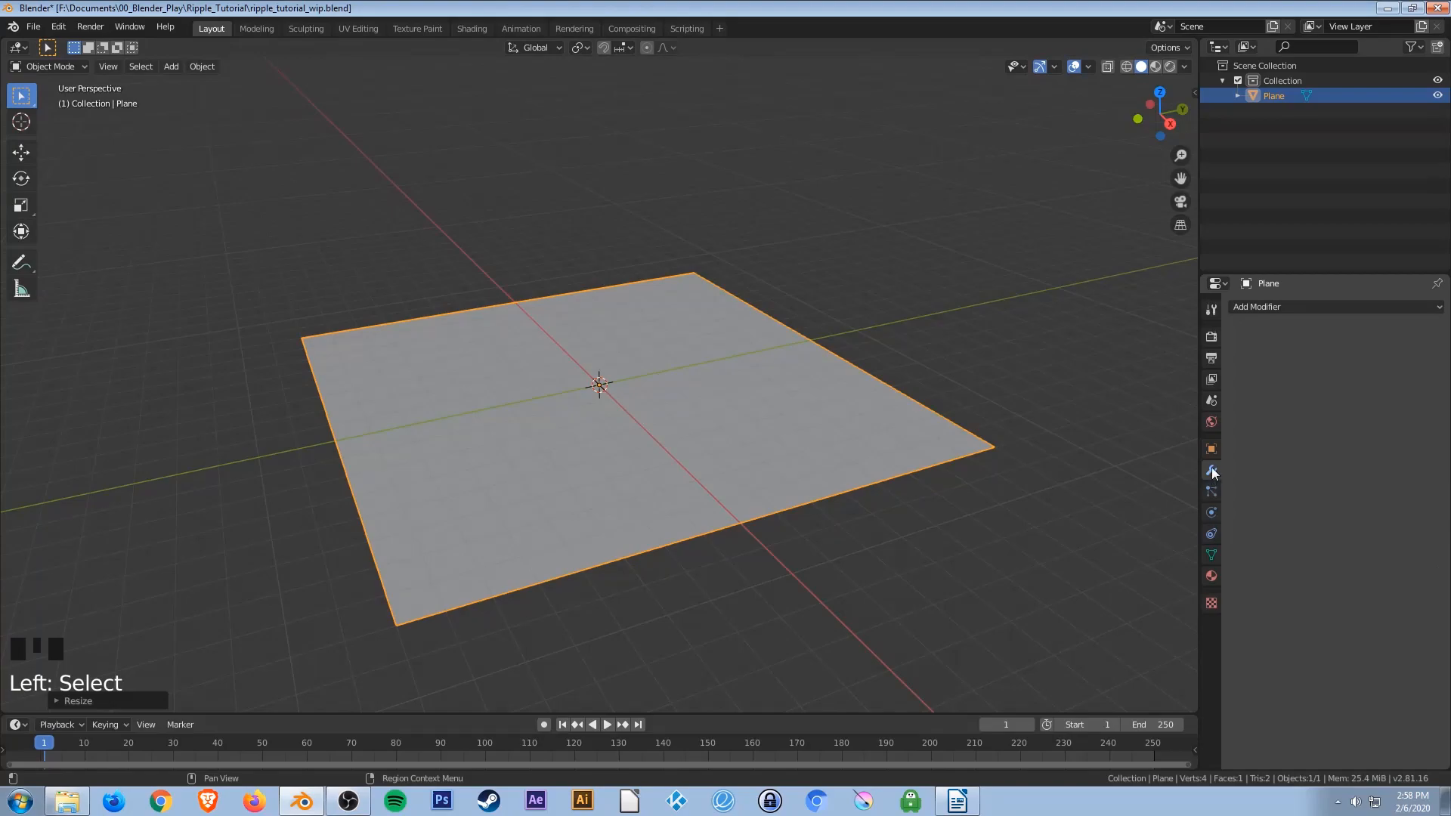
left_click(1269, 307)
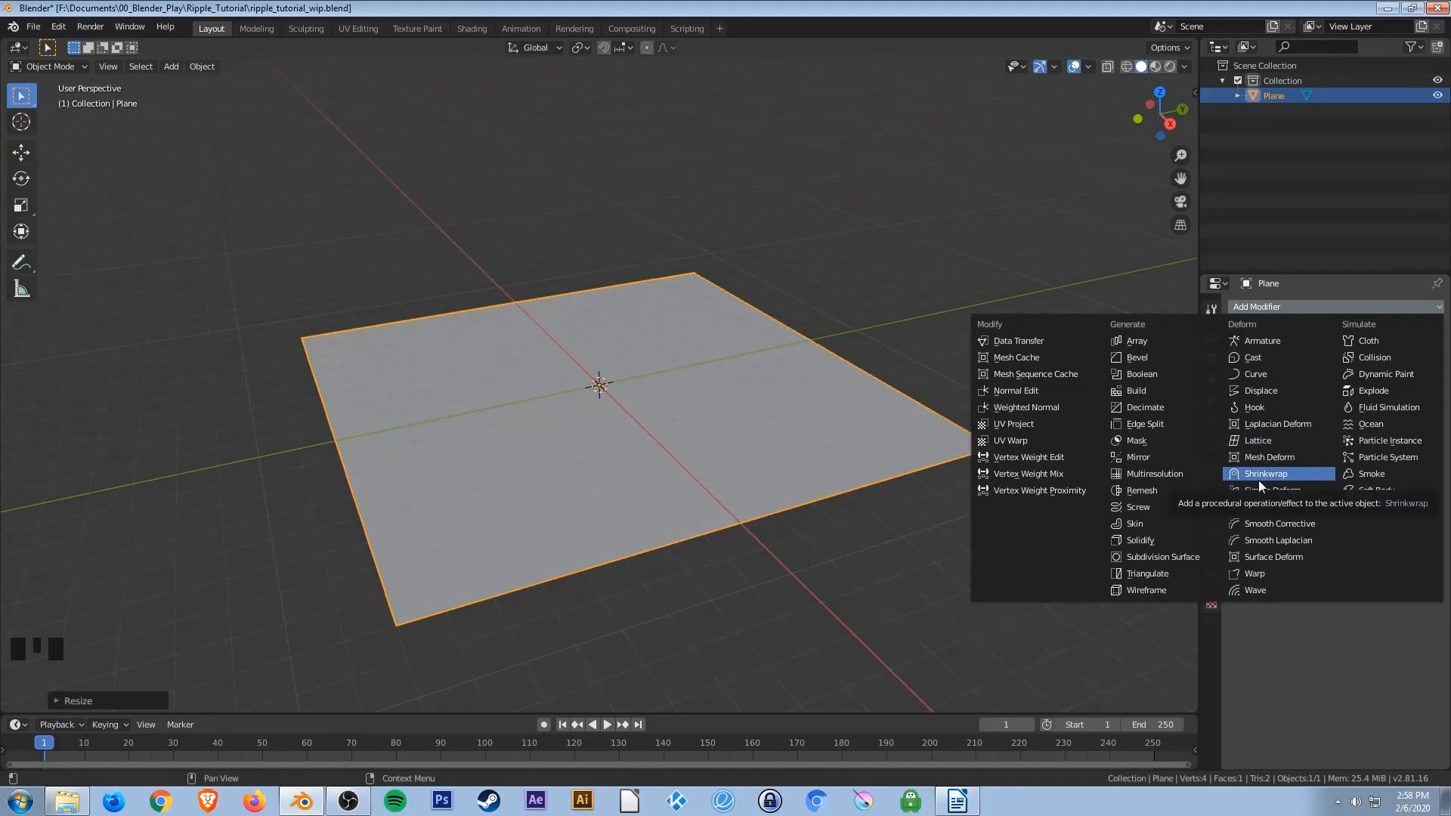
left_click(1158, 541)
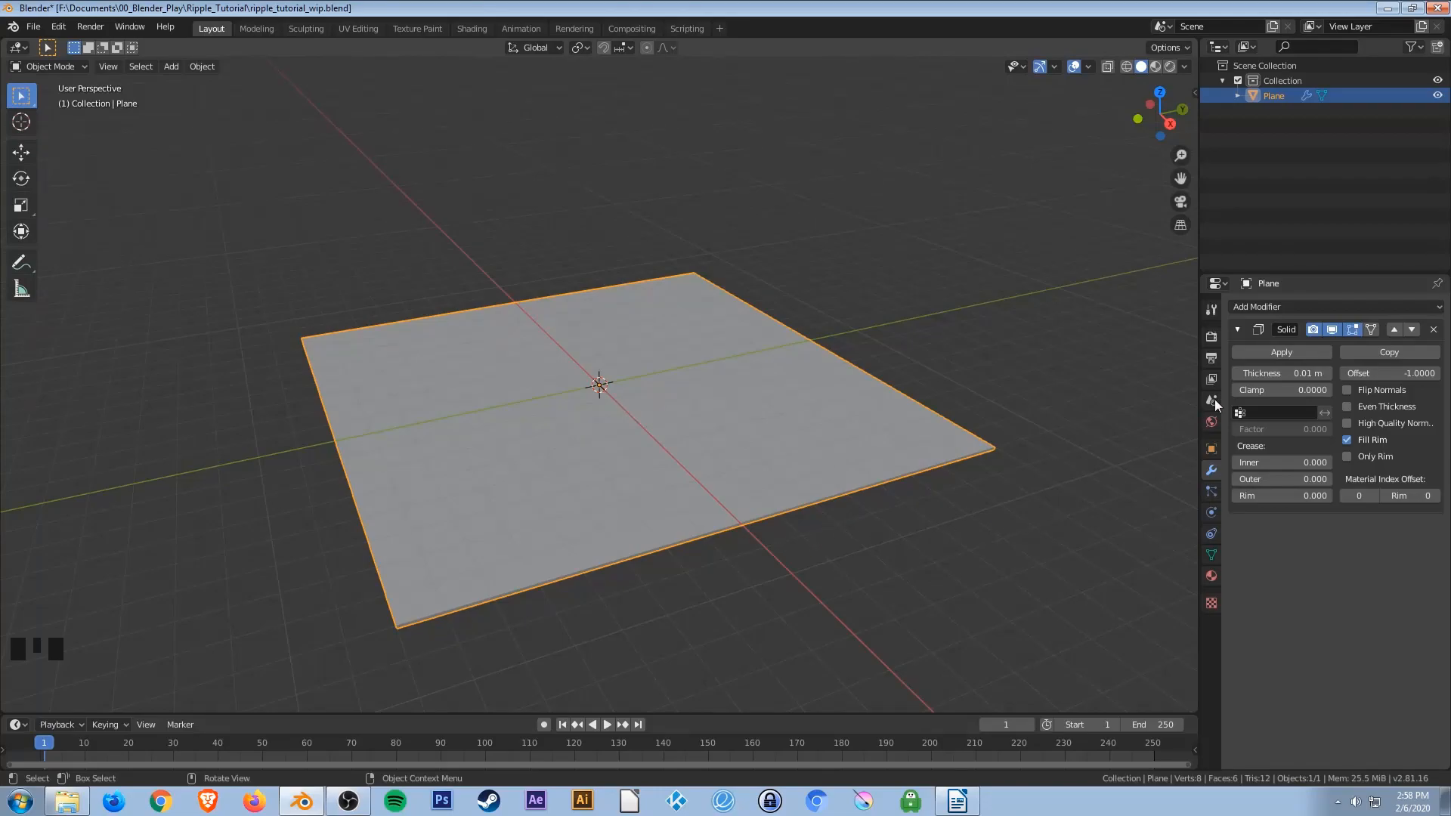
left_click(1255, 354)
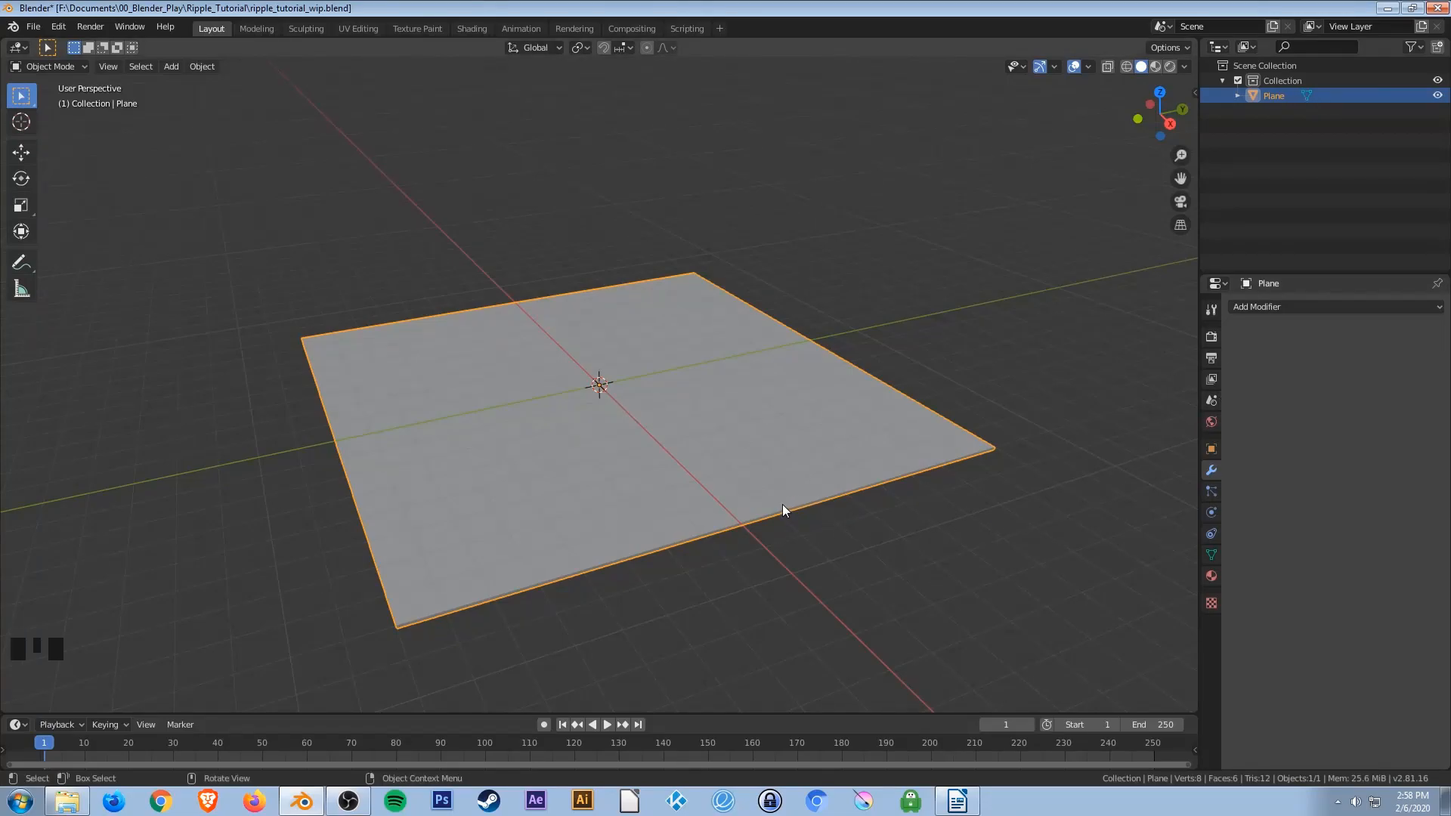
key("ctrl+s")
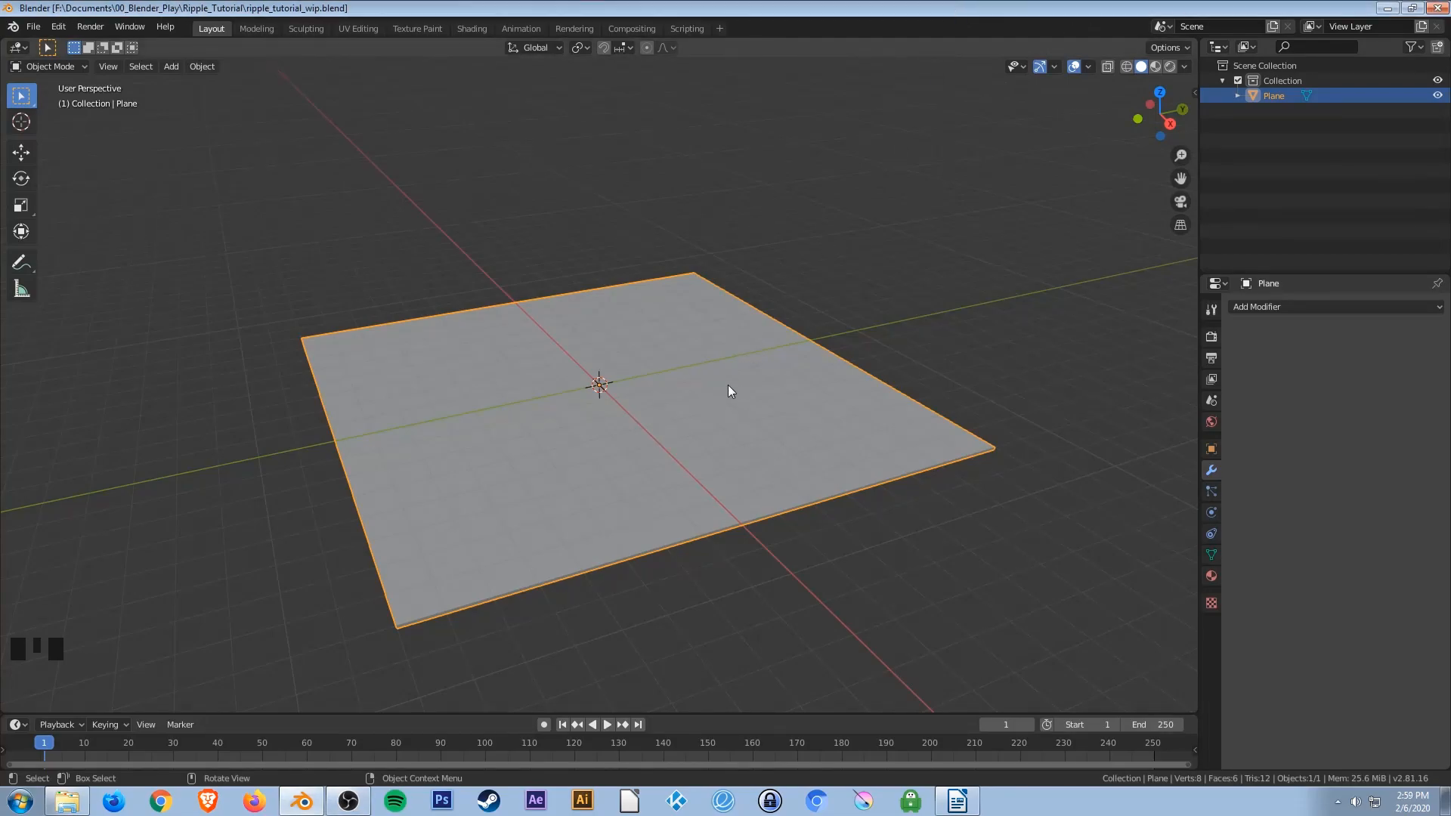
In Edit Mode, subdivide the whole plane mesh with 20 cuts.
key("Tab")
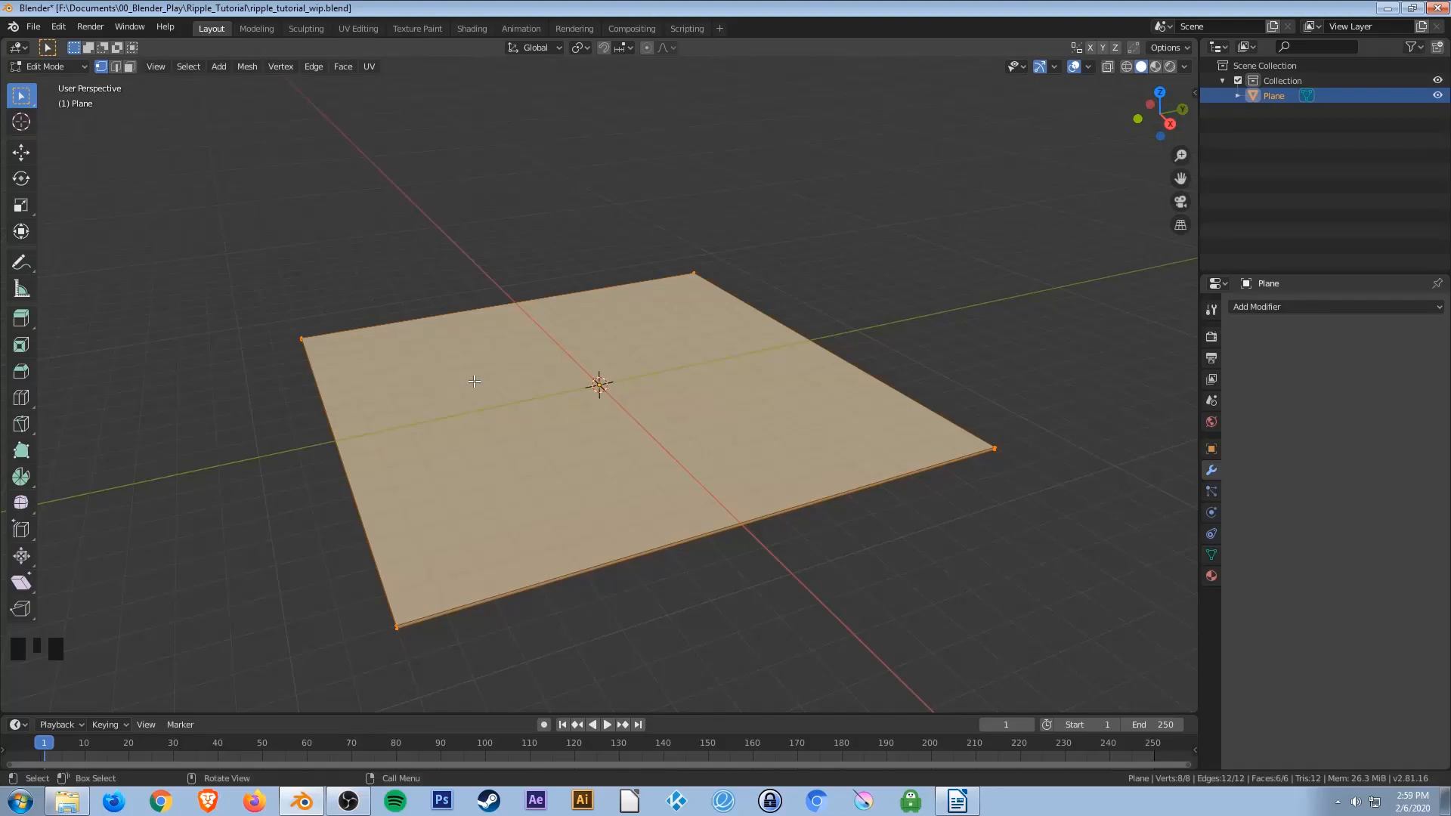
key("F3")
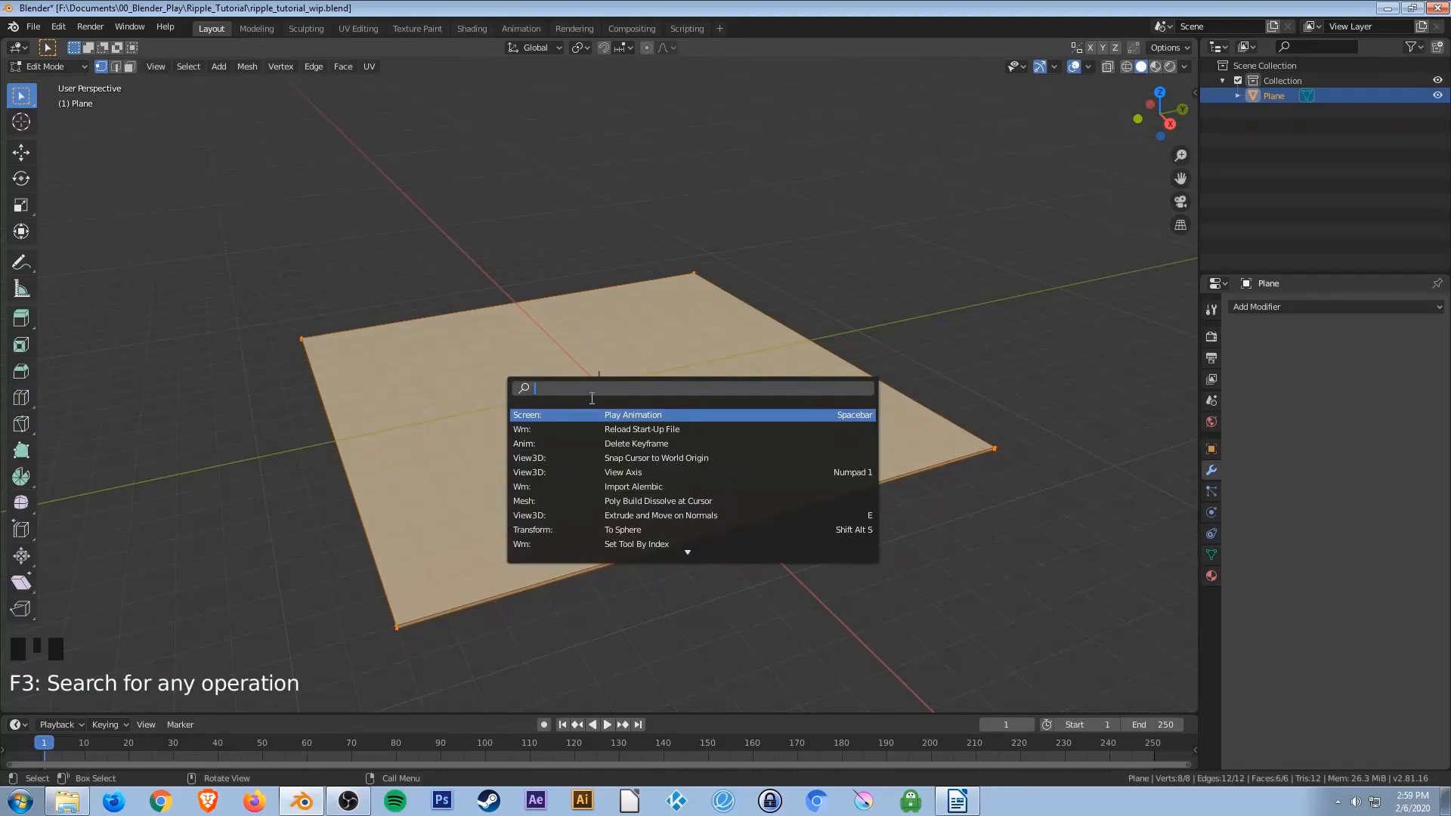
type("subd")
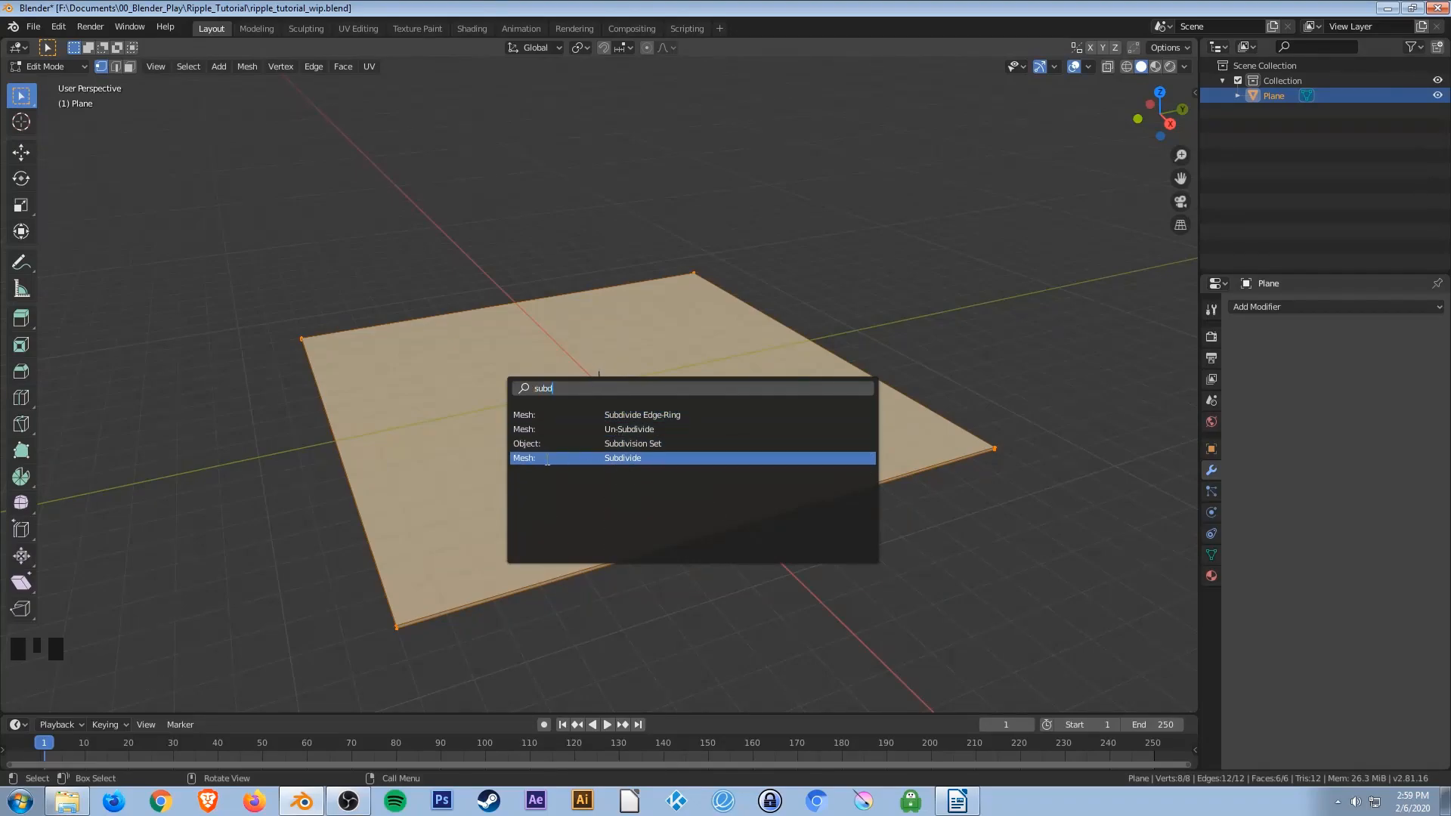
left_click(663, 458)
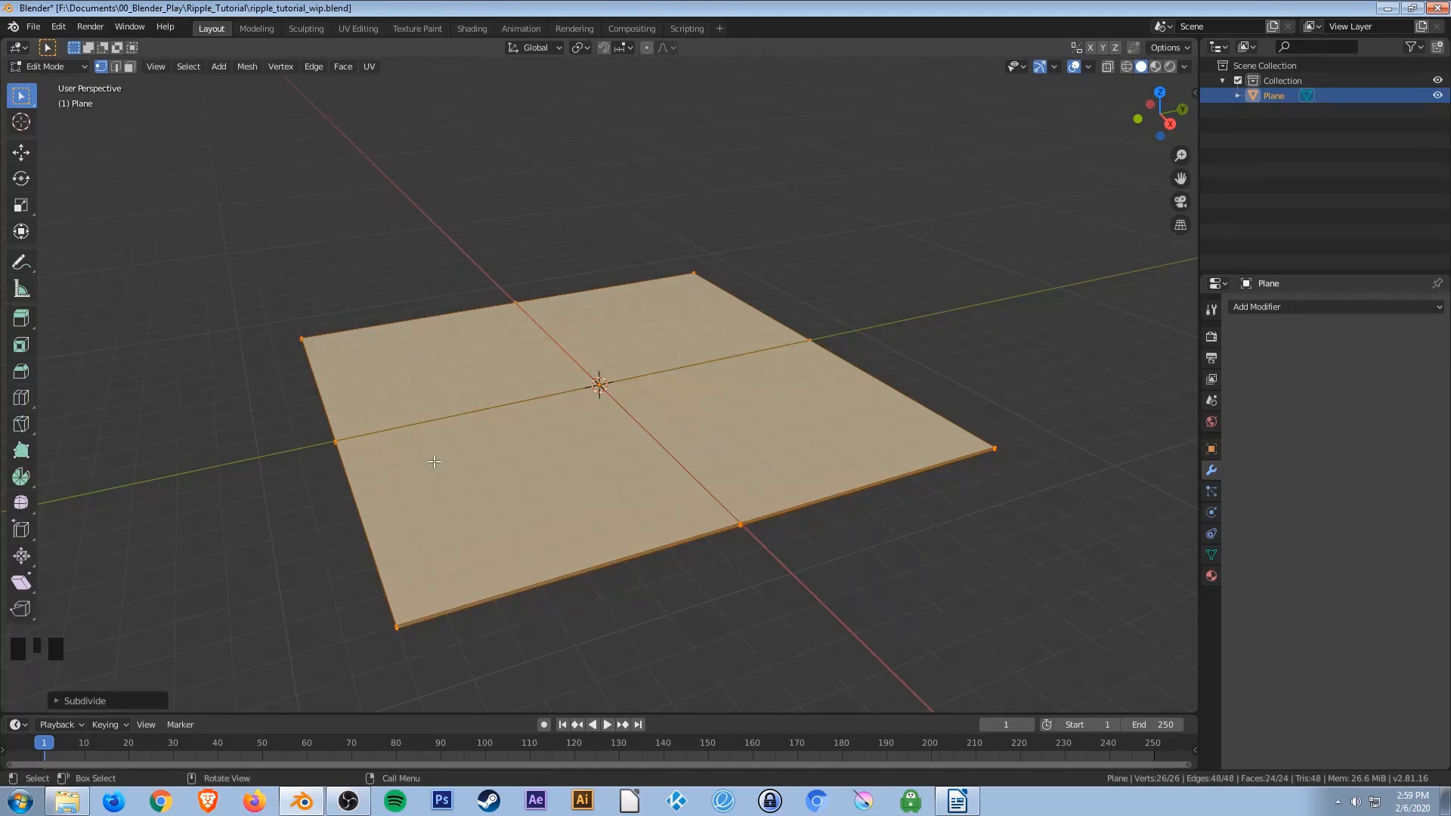
left_click(73, 700)
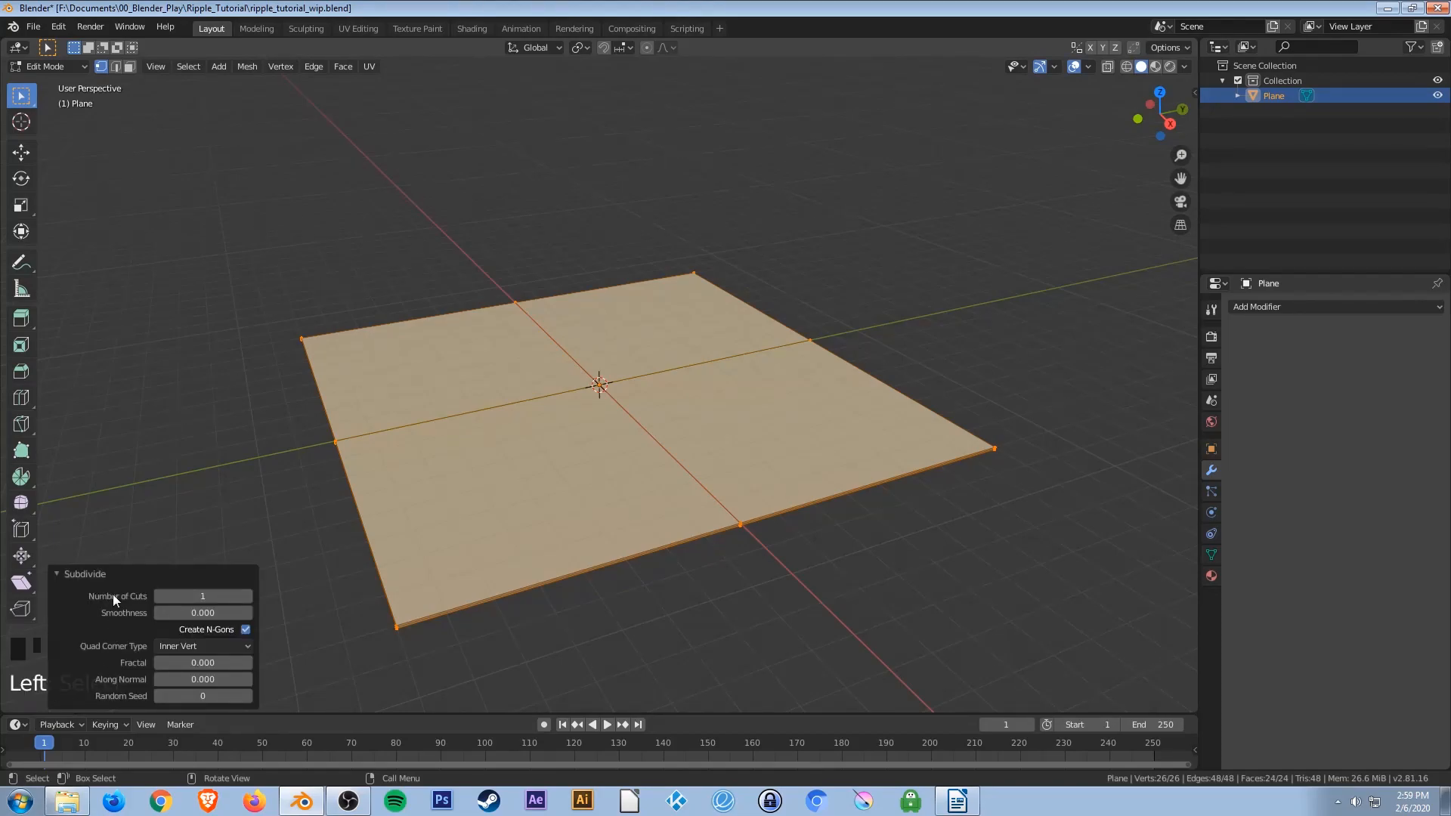
left_click(203, 596)
type("20")
key("Return")
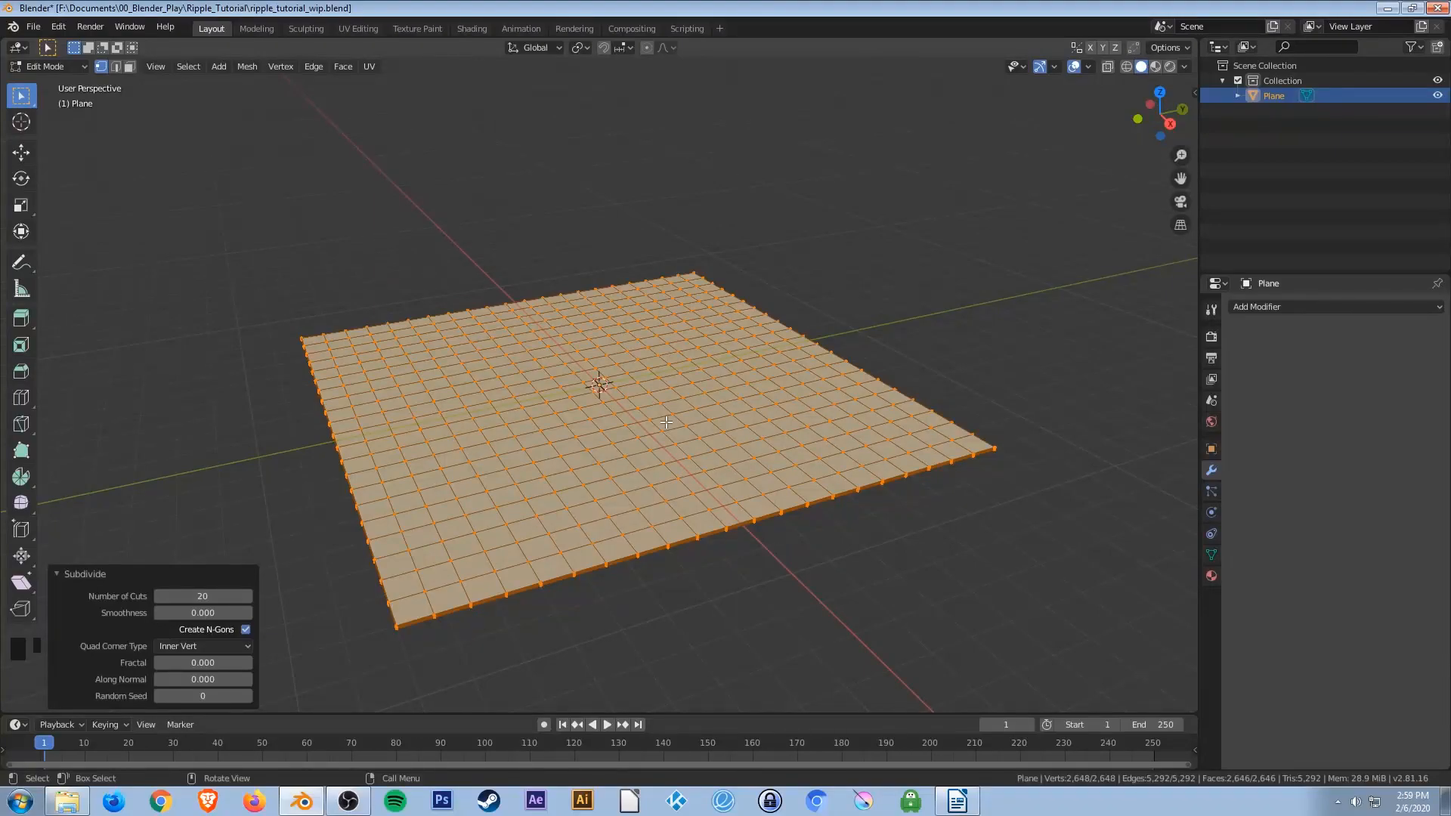
Return to Object Mode and save the file.
key("Tab")
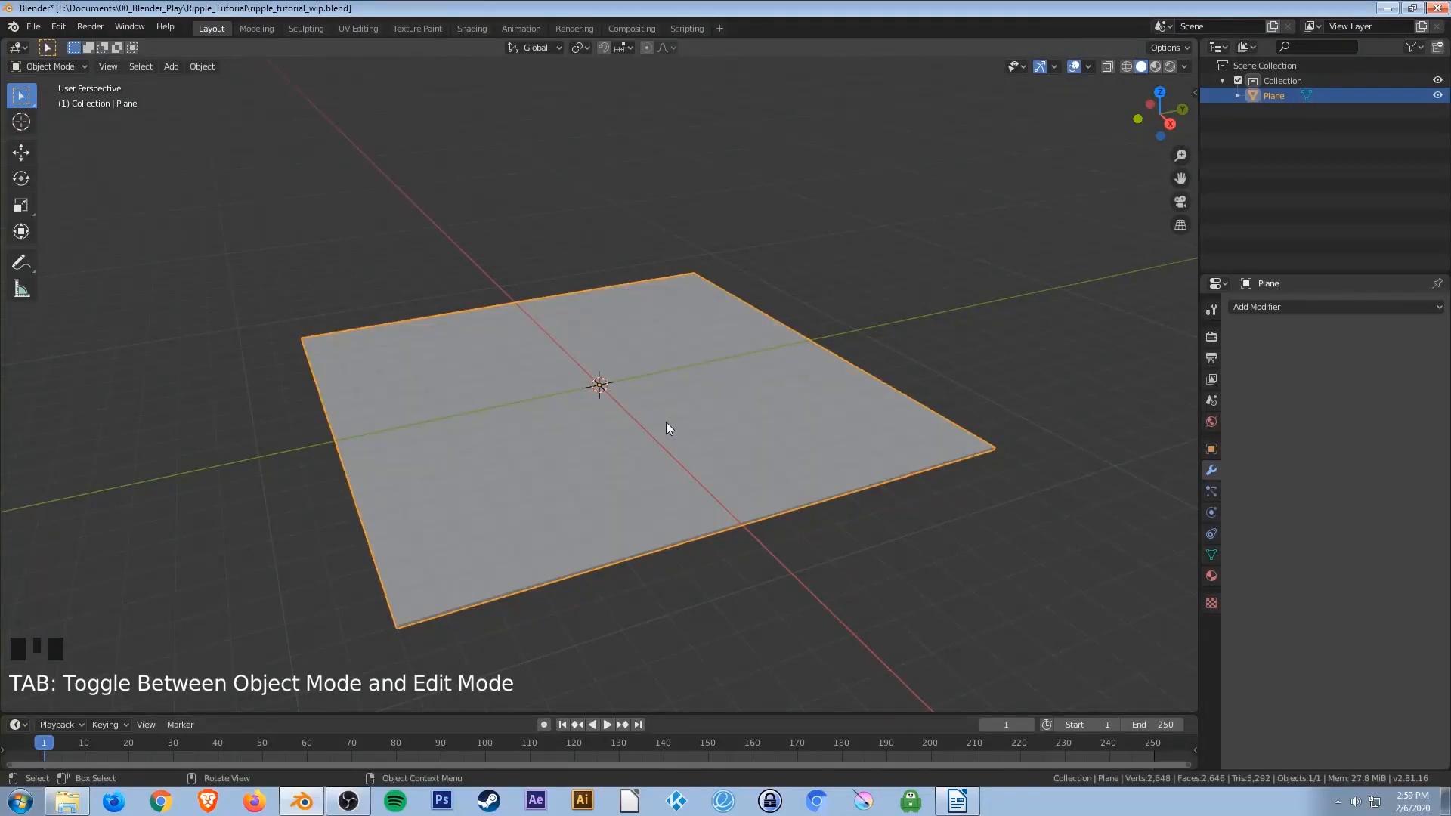
key("ctrl+s")
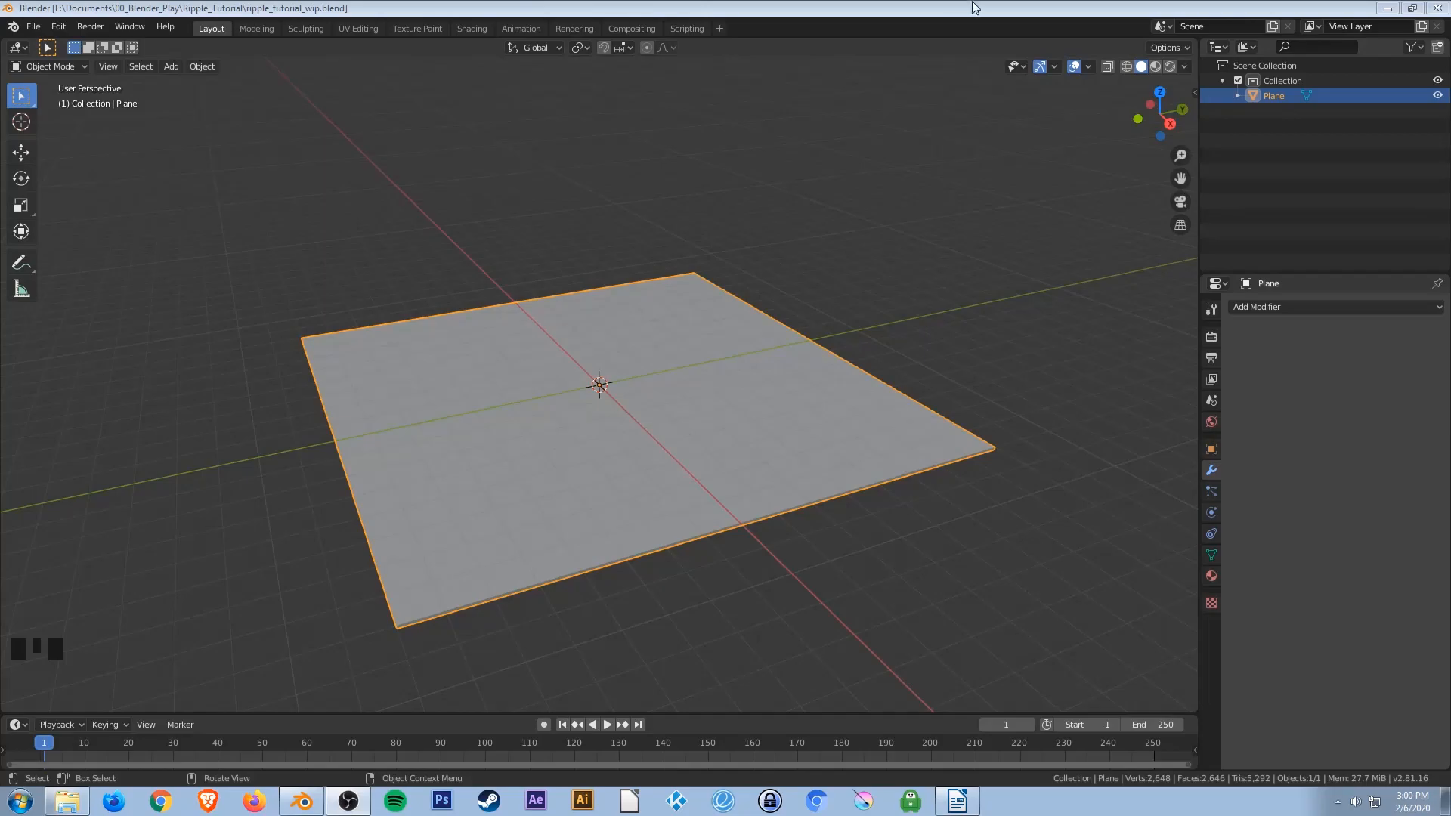
left_click(925, 130)
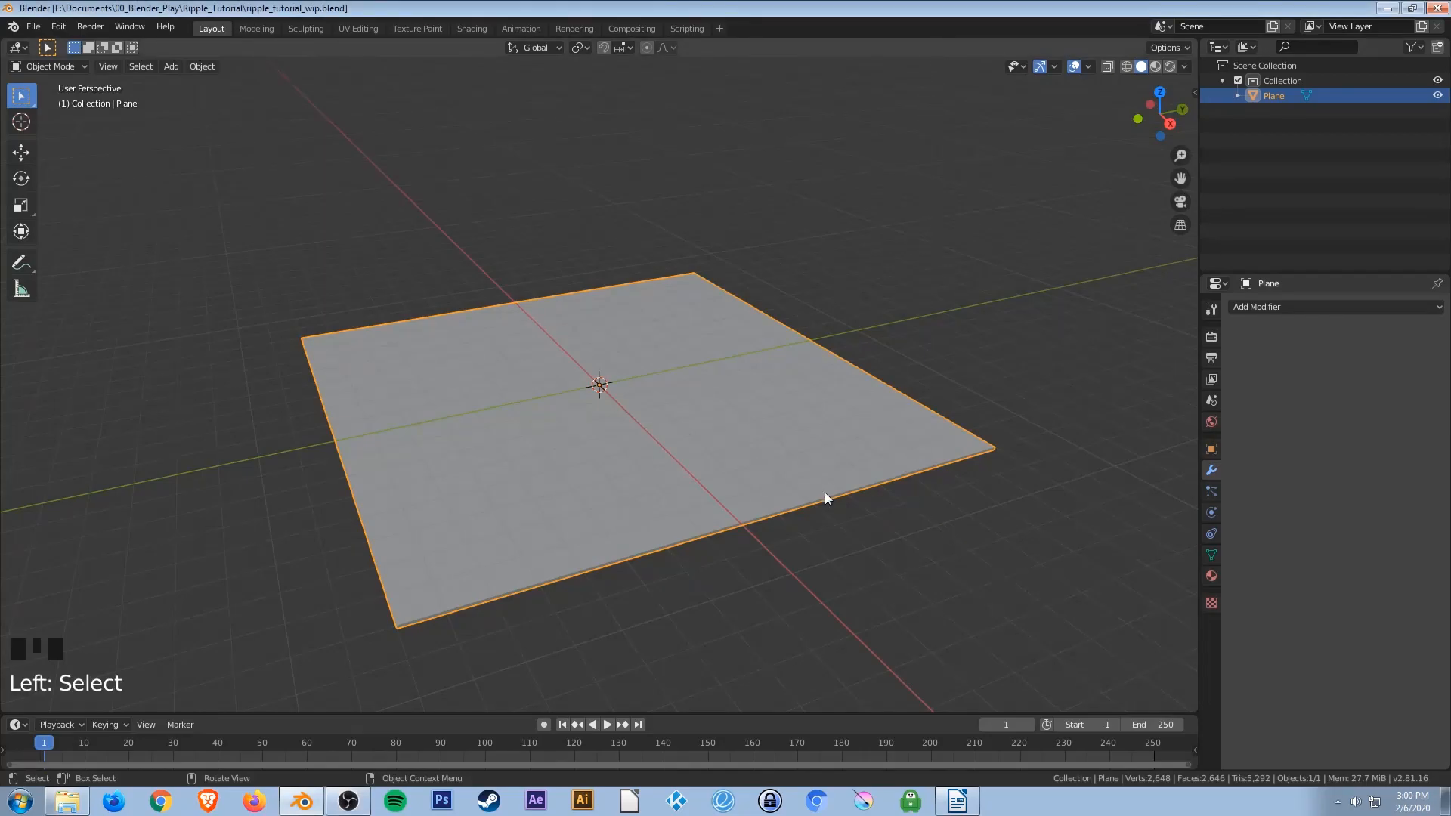
Add a Wave modifier to the plane and set its speed to 0.01 and width to 0.13 m.
left_click(1288, 307)
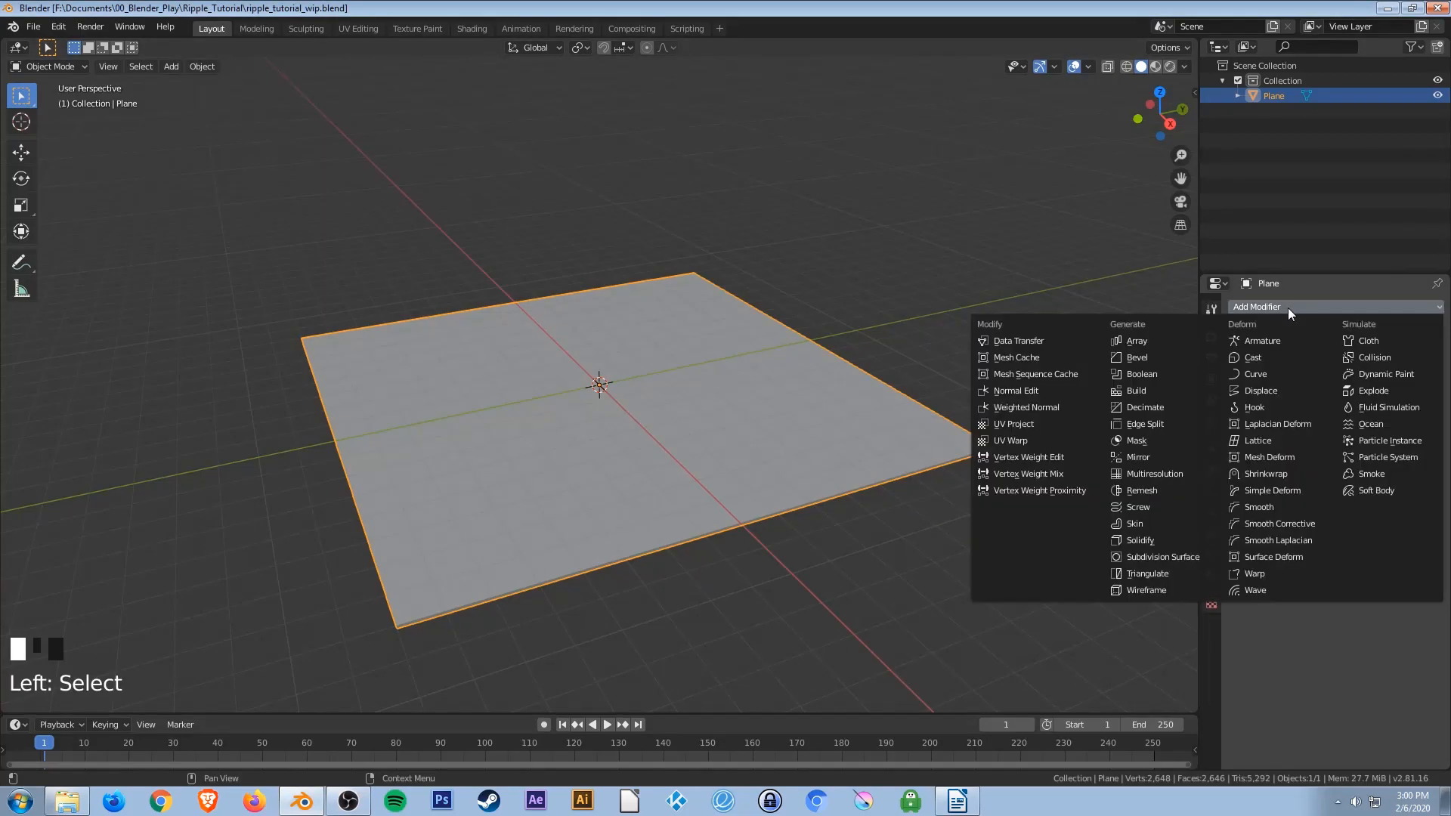
left_click(1273, 588)
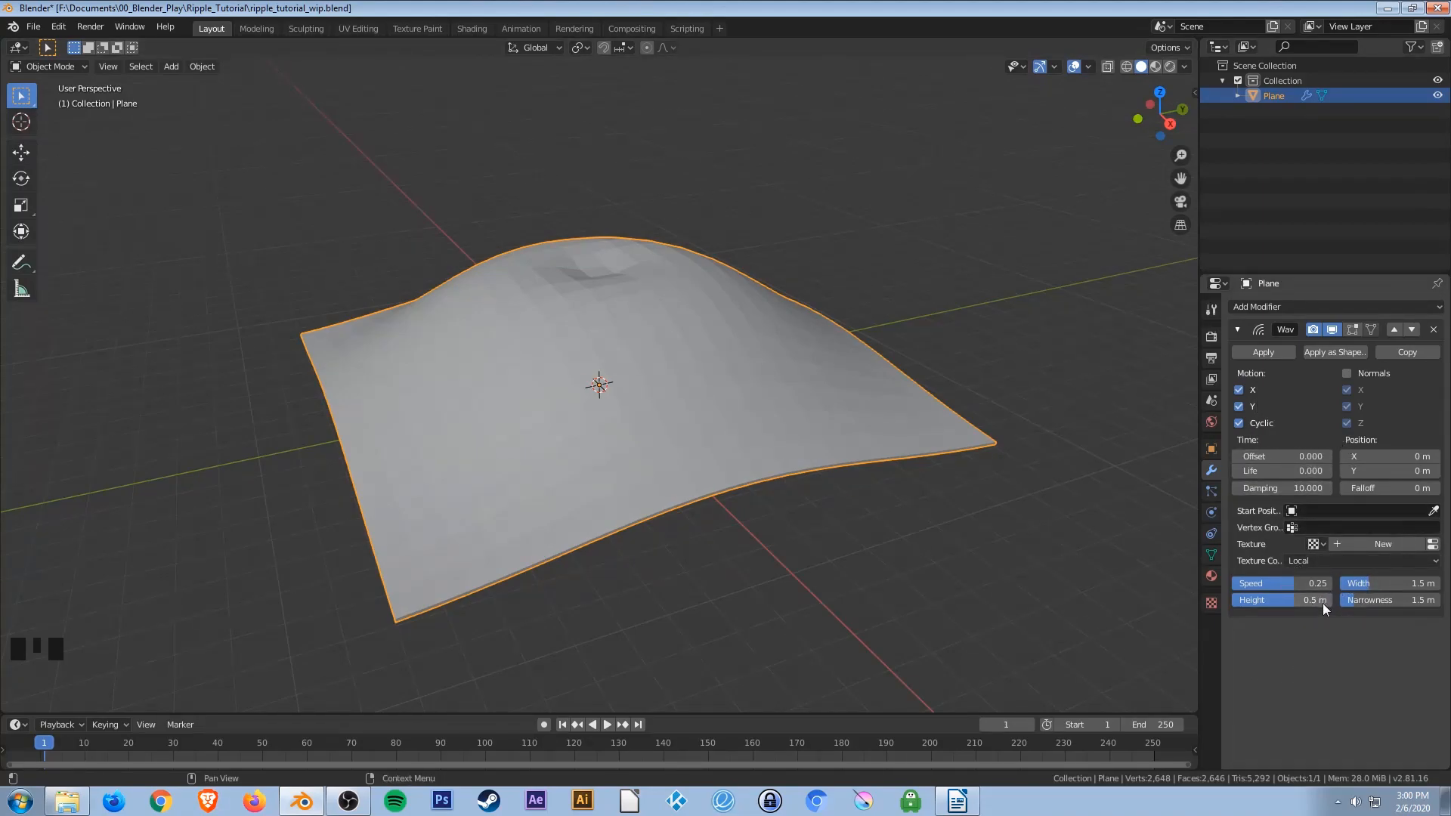
left_click(1267, 583)
type("0.01")
key("Return")
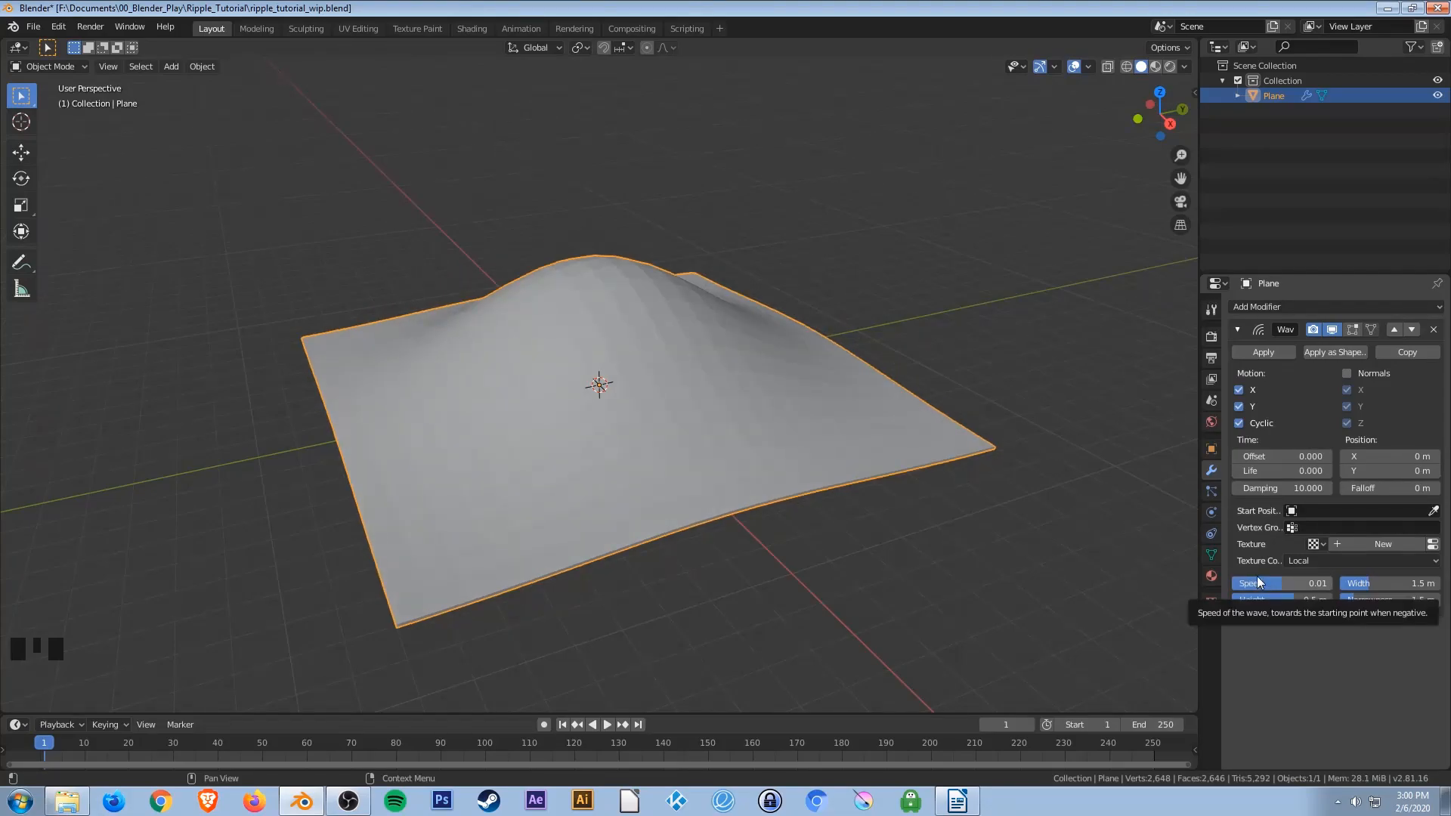
left_click(1377, 584)
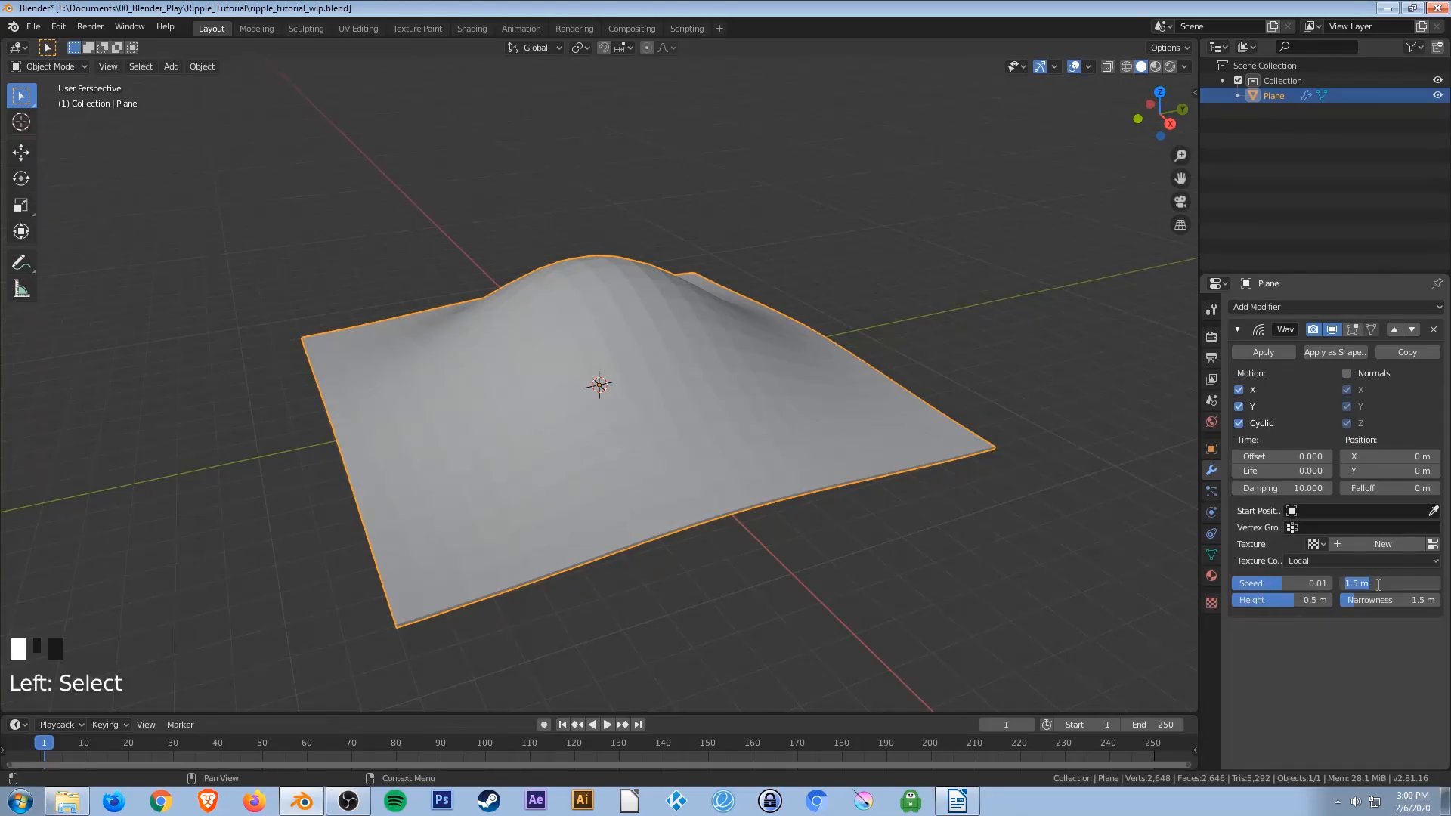
type(".13")
key("Return")
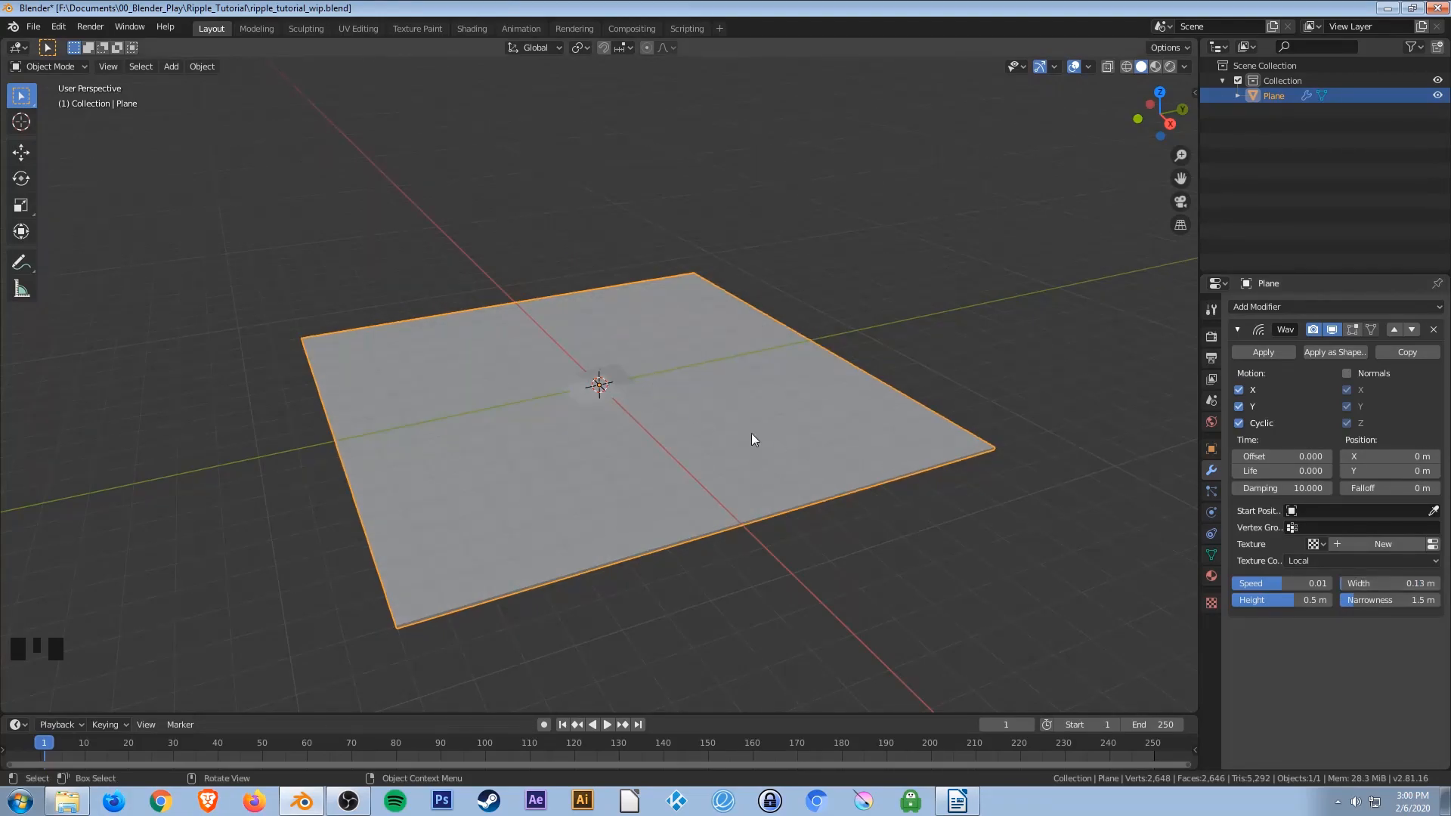
Set the Wave modifier's height to 1 m and narrowness to 3.5 m.
left_click(1286, 598)
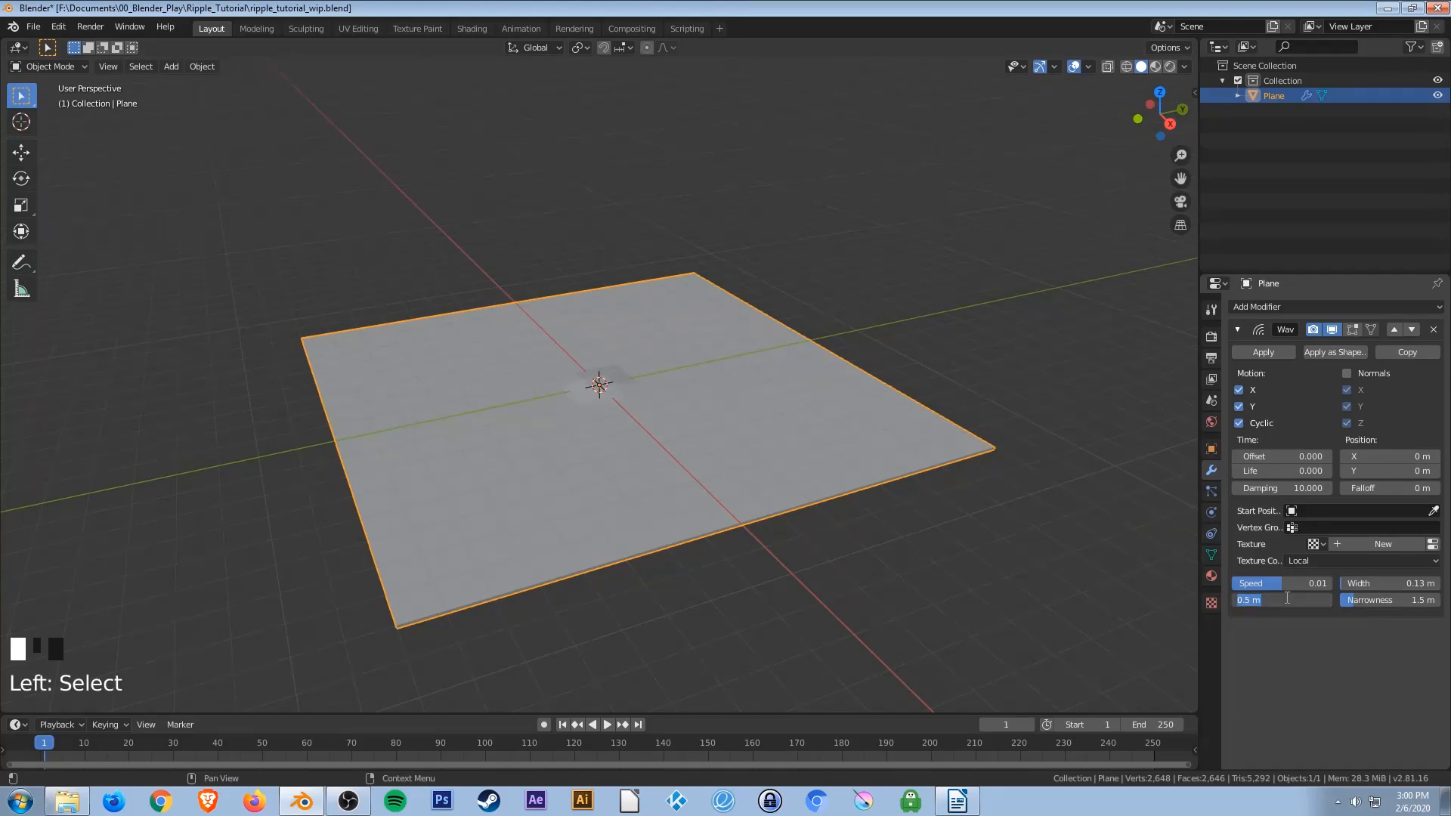
type("1")
key("Return")
left_click(1368, 598)
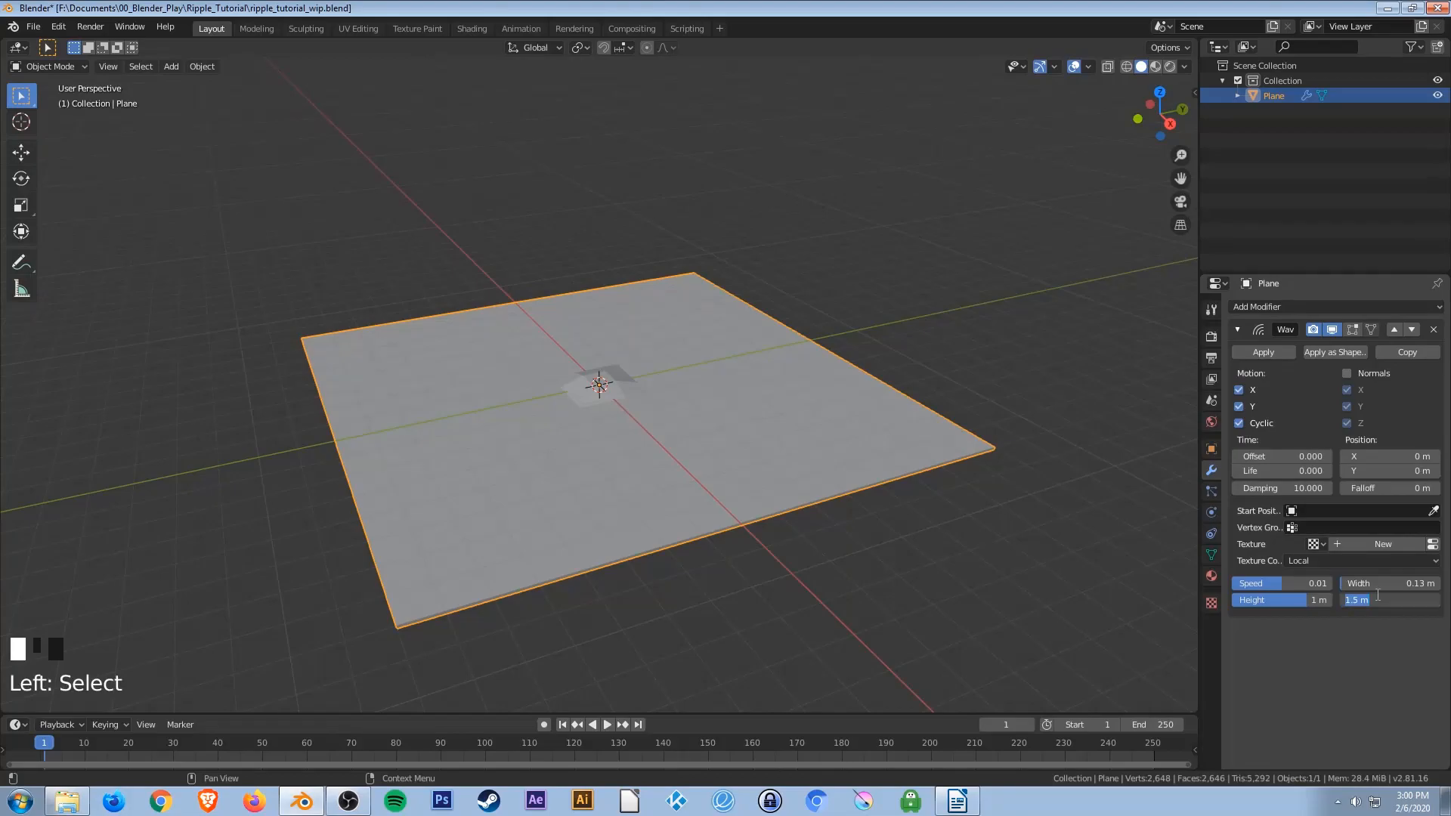
type("3.5")
key("Return")
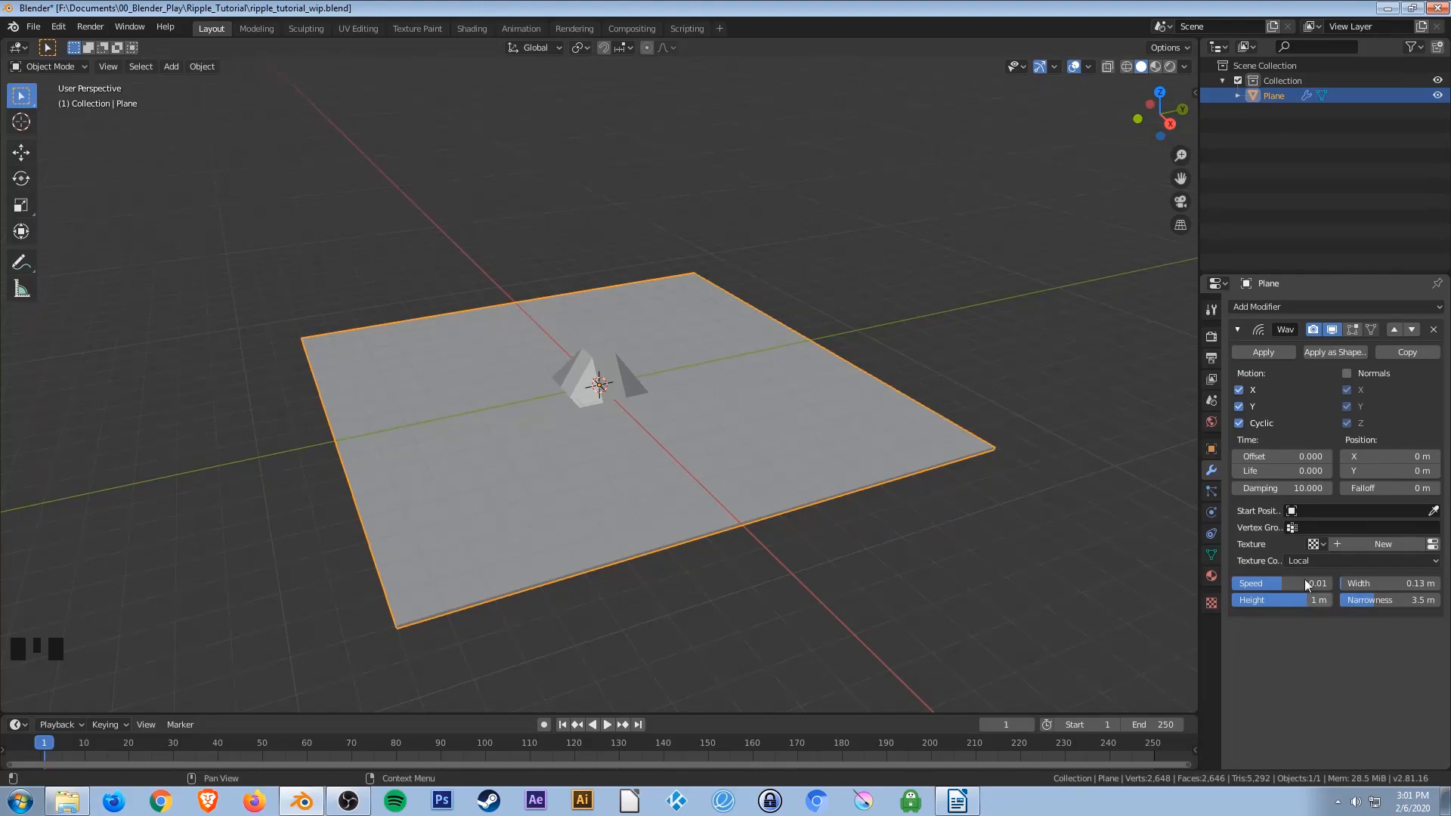
Collapse the Wave modifier and add a Subdivision Surface modifier with render and viewport levels of 3.
left_click(1237, 329)
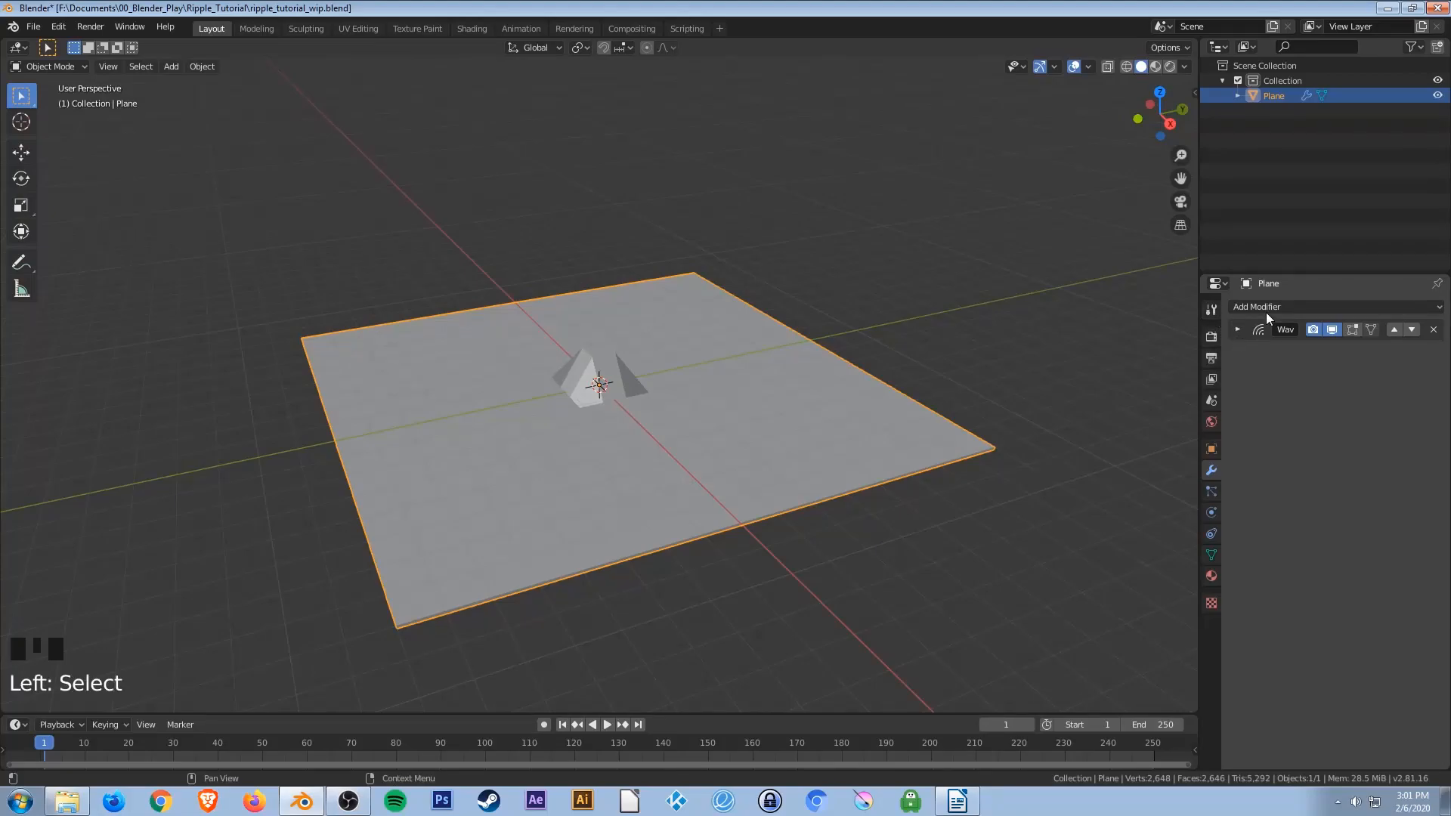
left_click(1269, 305)
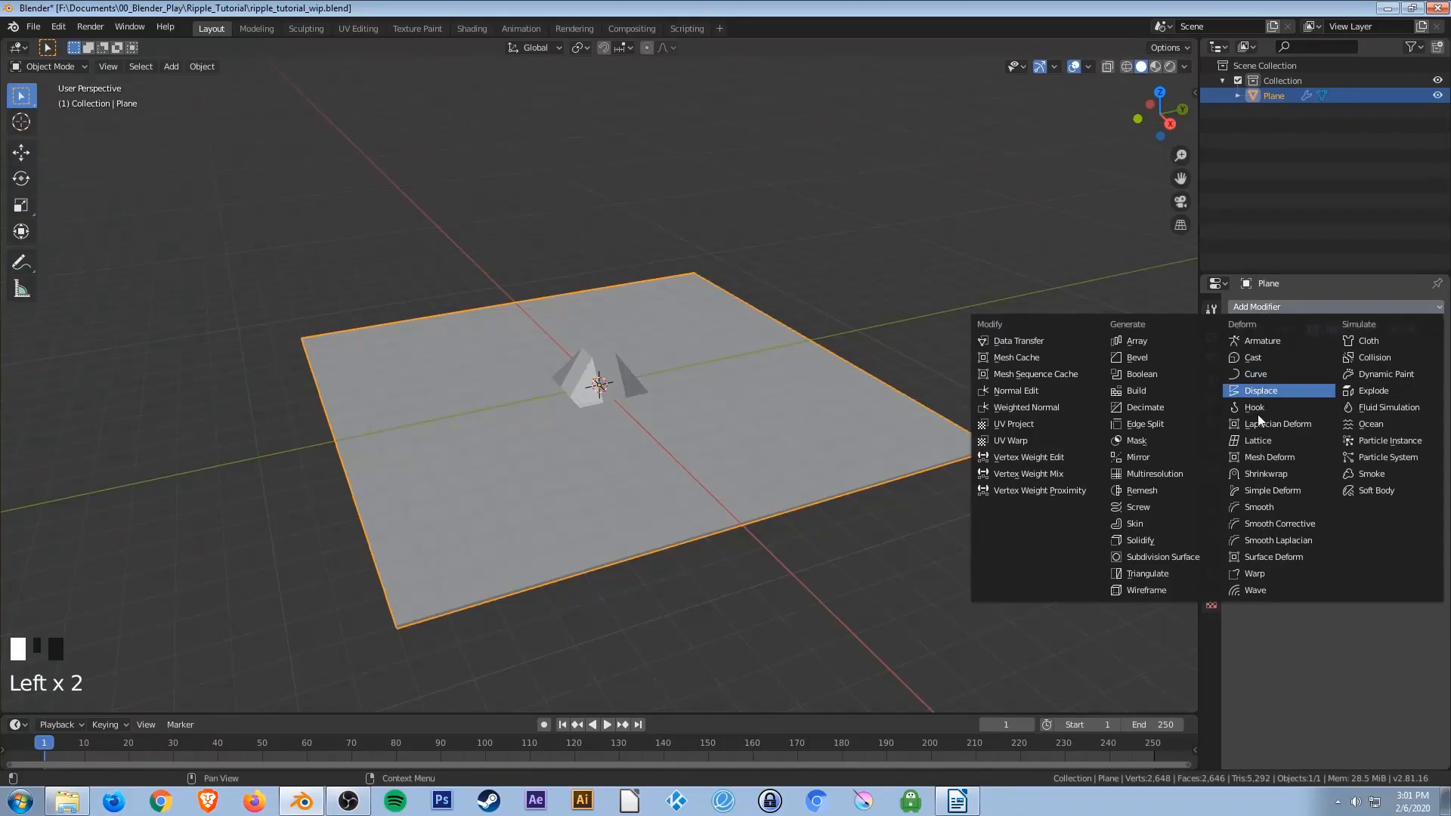
left_click(1187, 557)
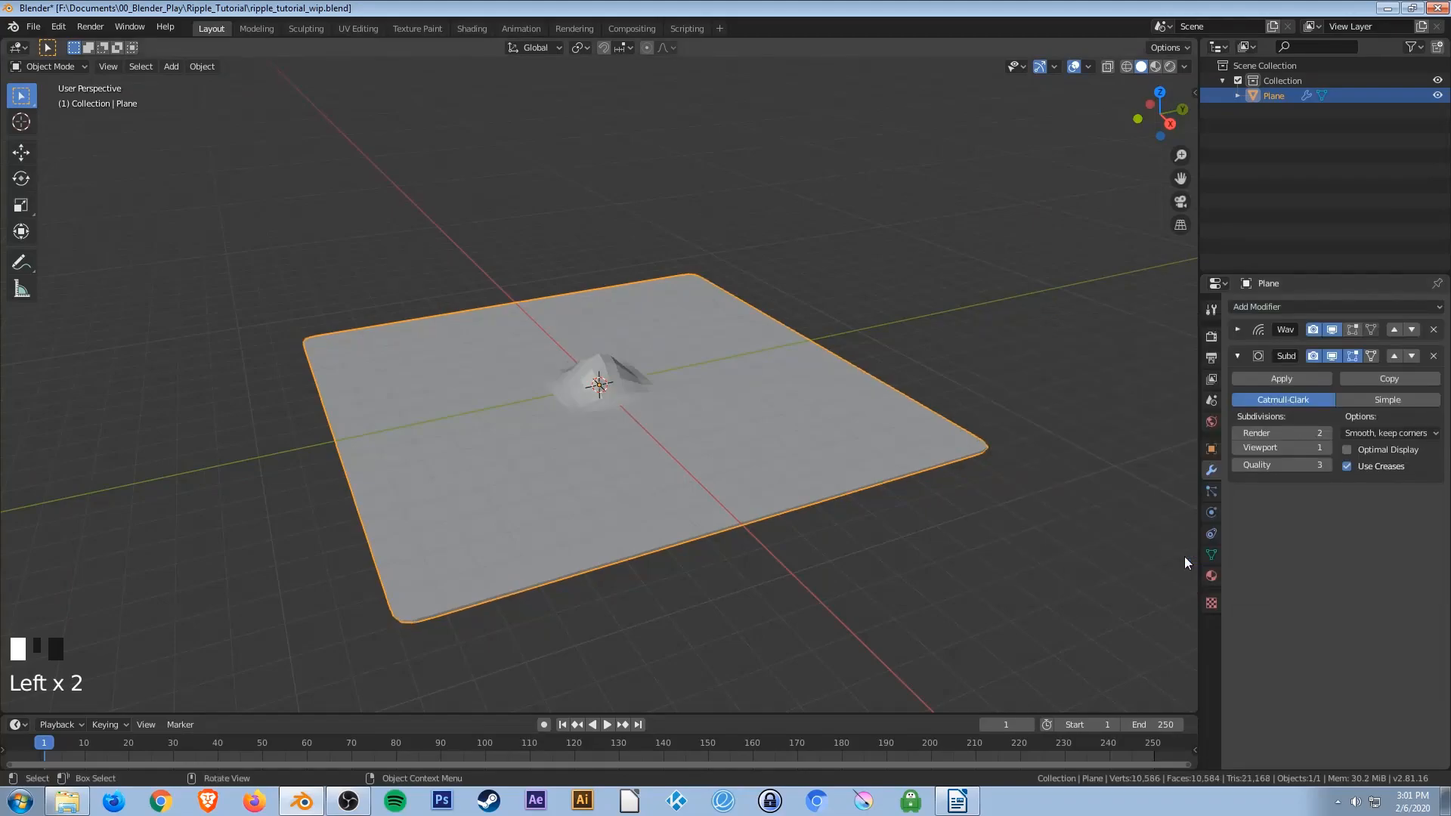
left_click(1329, 432)
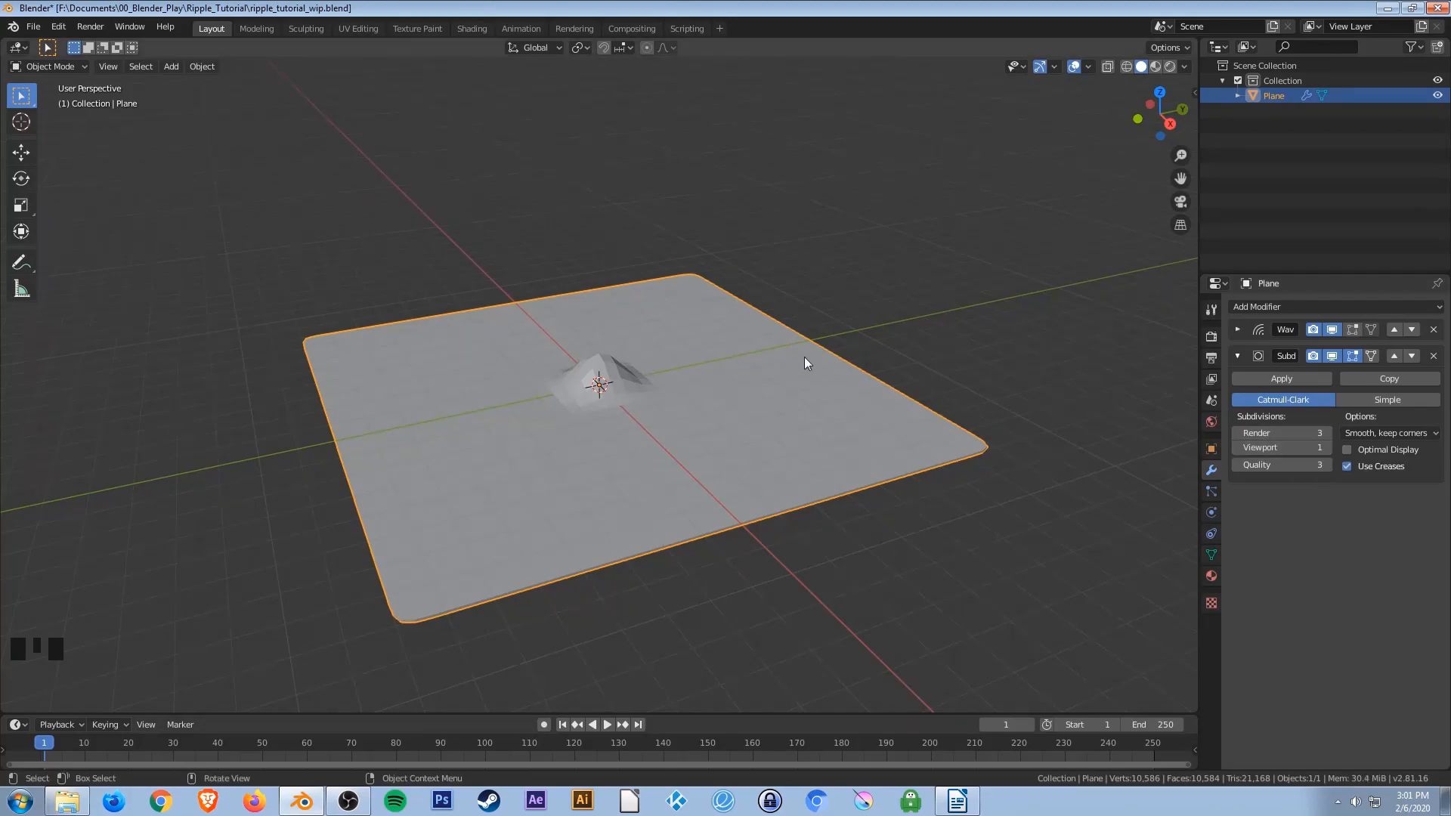
left_click(1328, 447)
left_click(1327, 447)
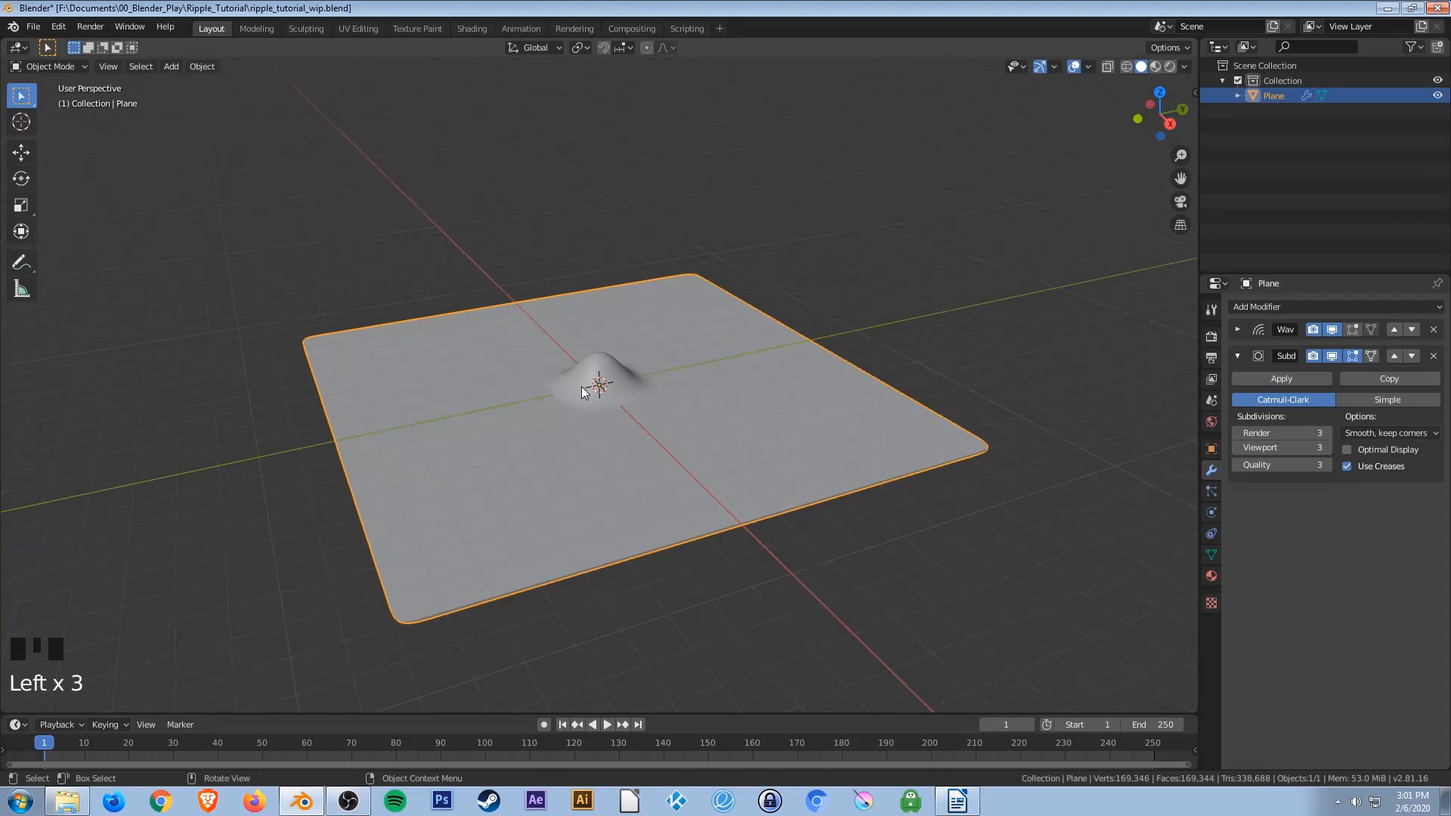
scroll(577, 393, "down", 1)
scroll(578, 393, "up", 2)
scroll(578, 392, "up", 4)
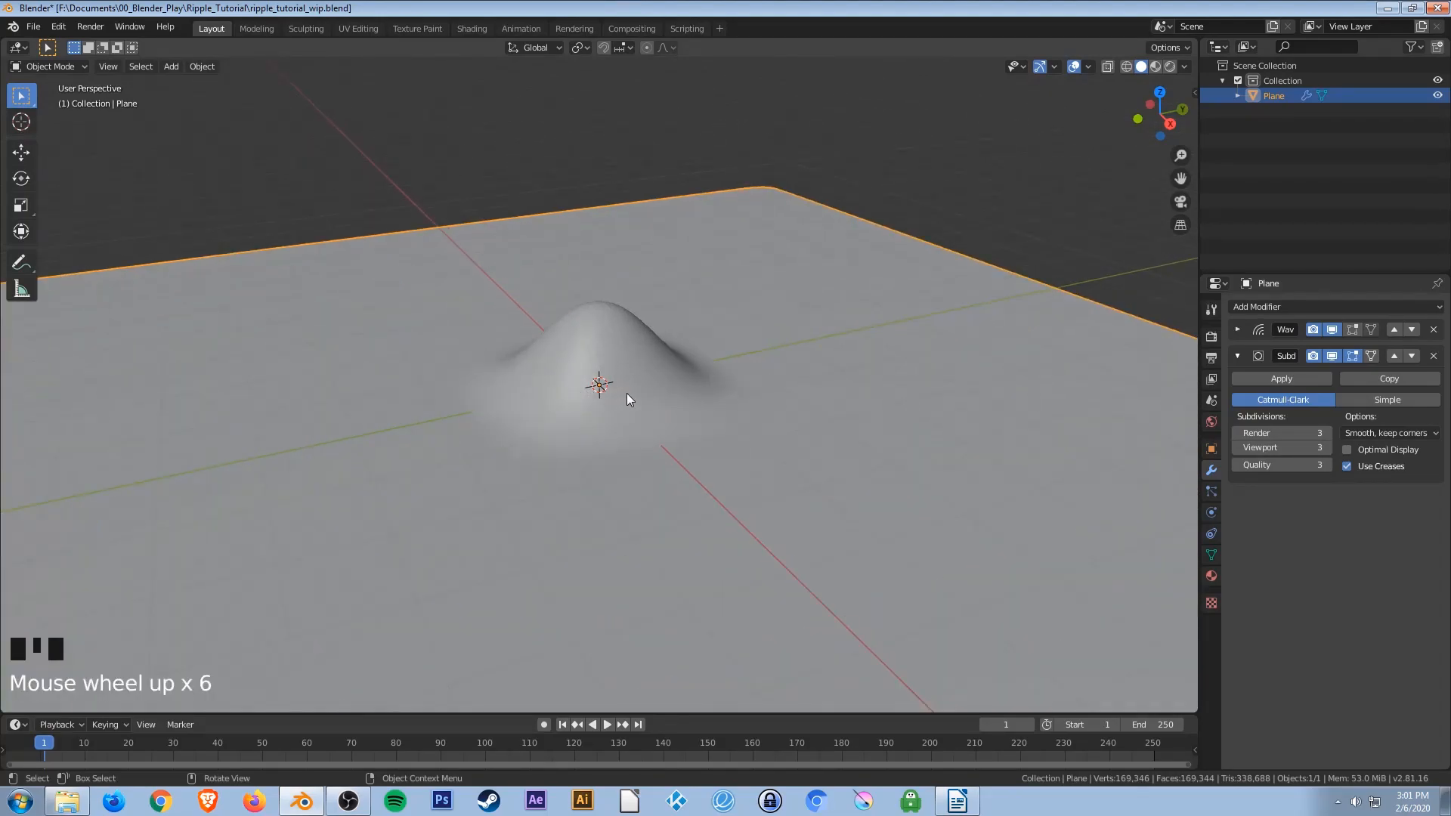
scroll(628, 393, "up", 3)
scroll(627, 393, "down", 2)
scroll(627, 393, "up", 2)
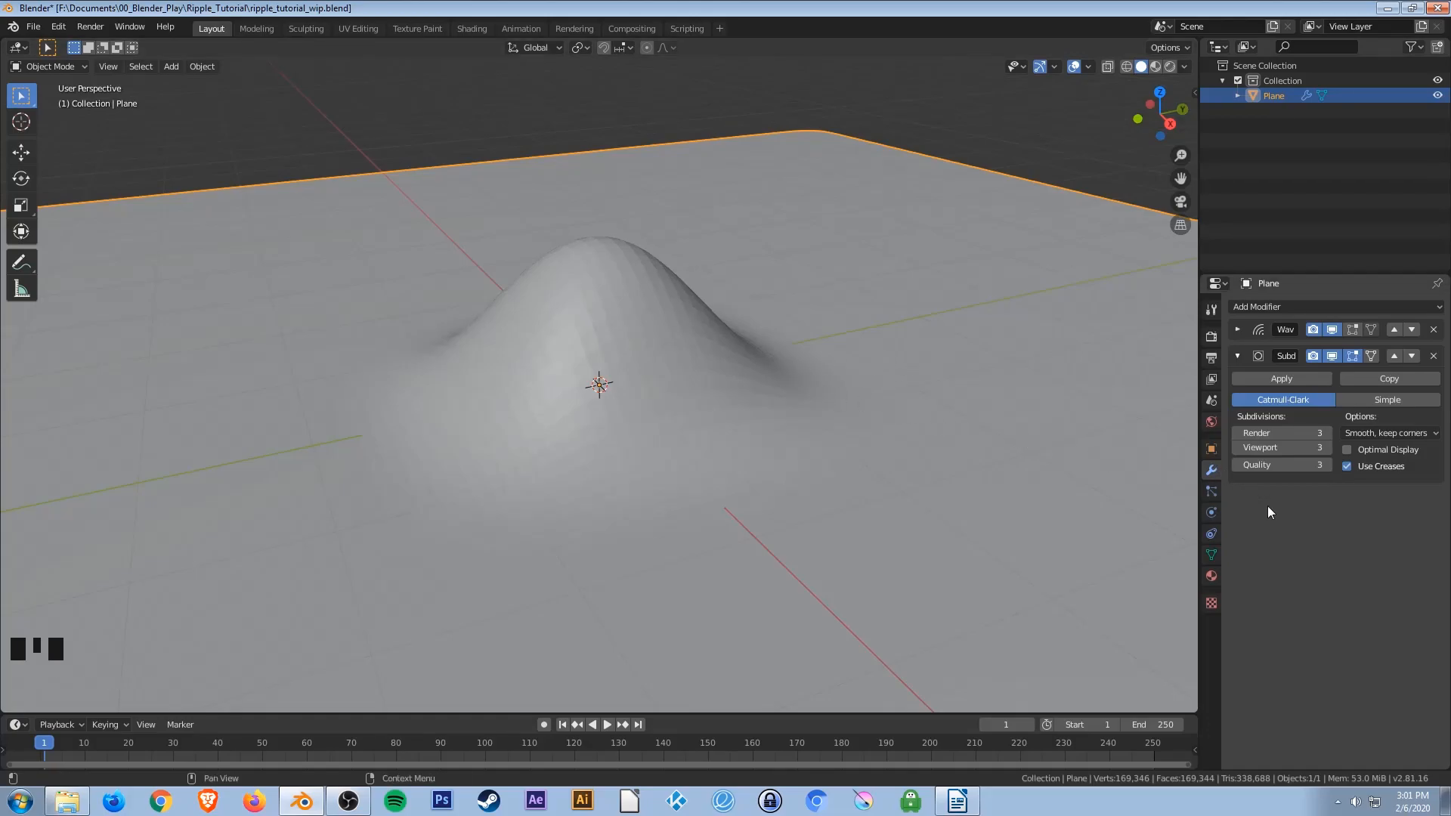
left_click(1238, 449)
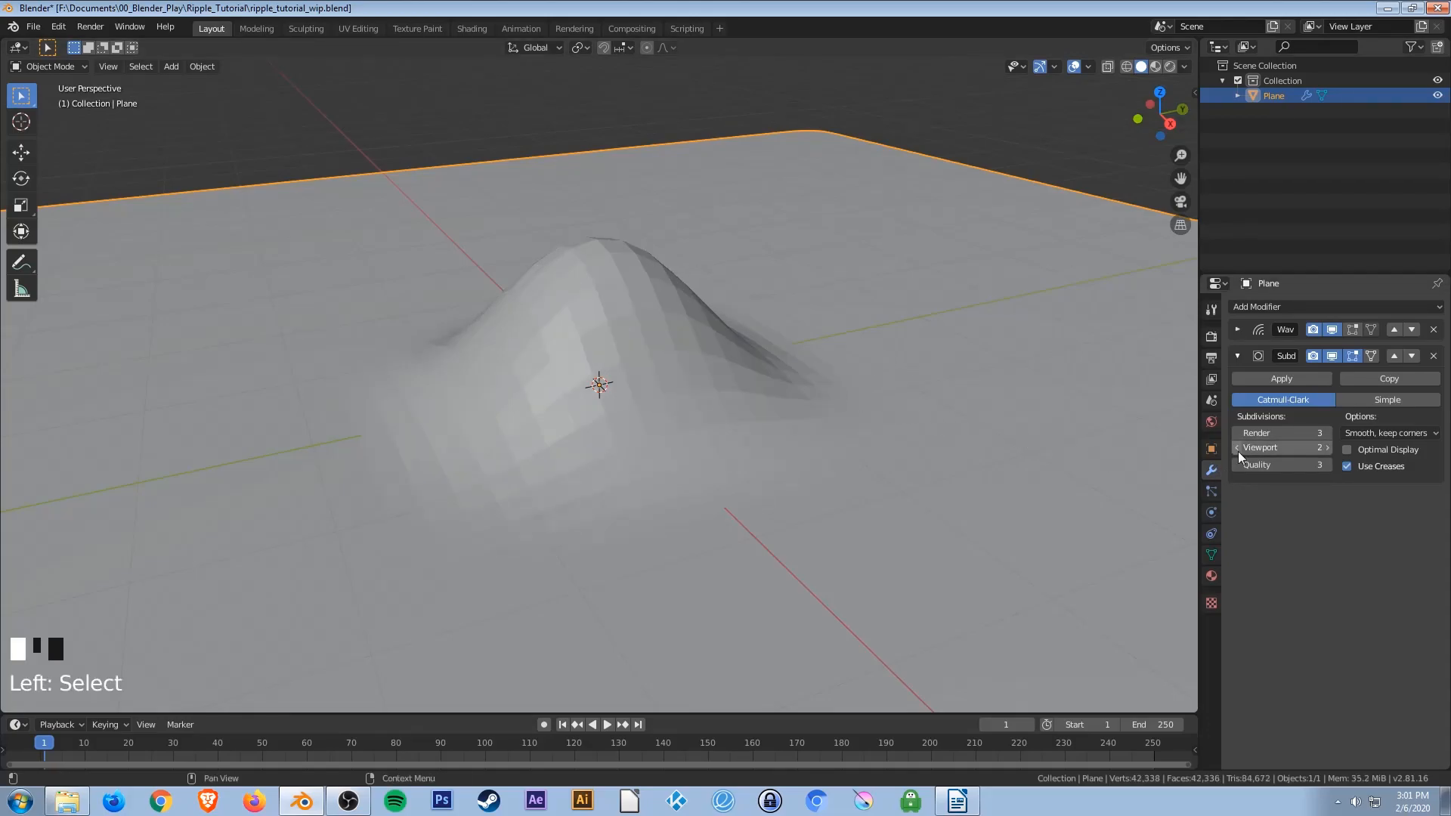
left_click(1238, 449)
scroll(742, 473, "down", 5)
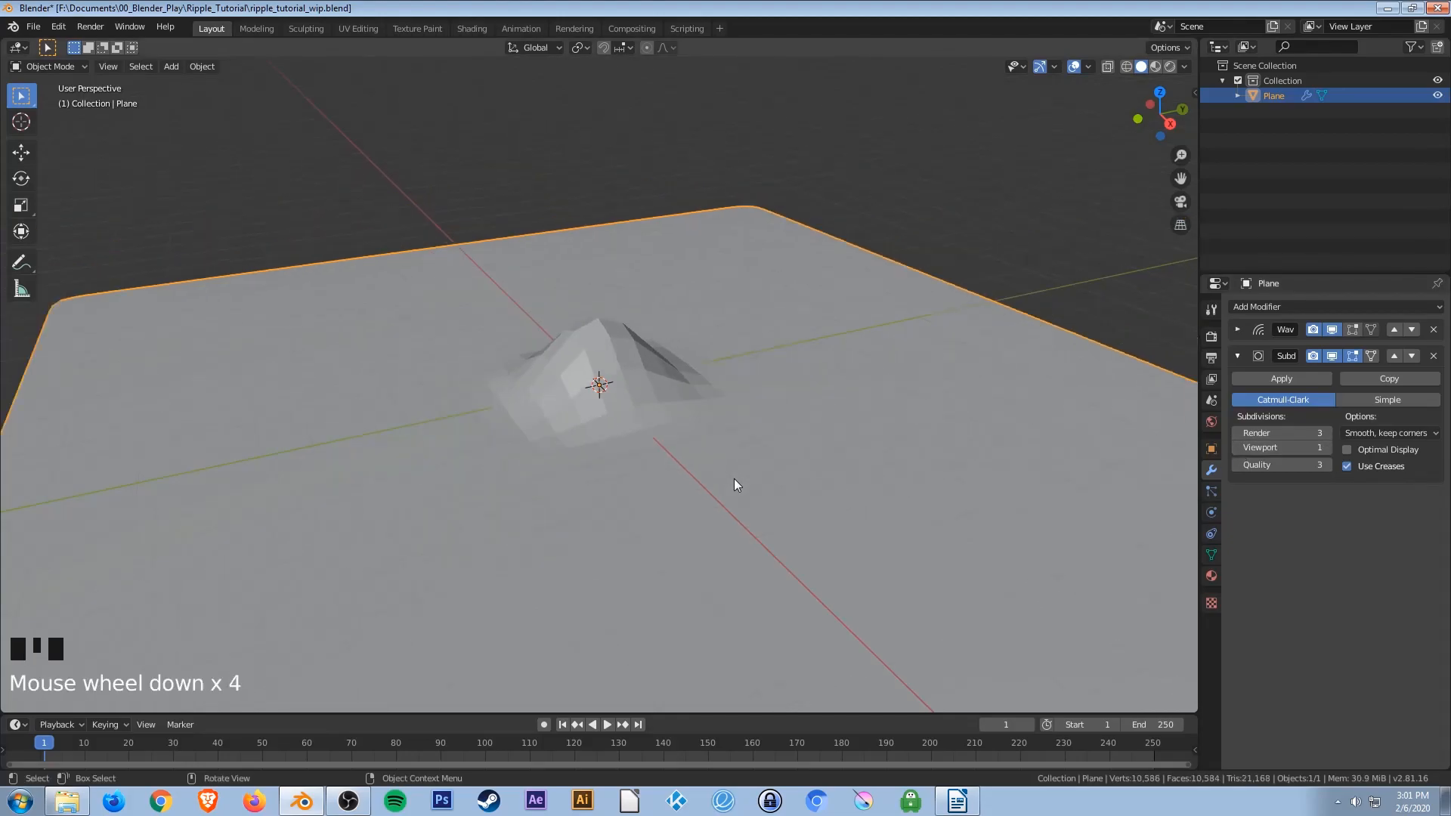
scroll(766, 474, "up", 2)
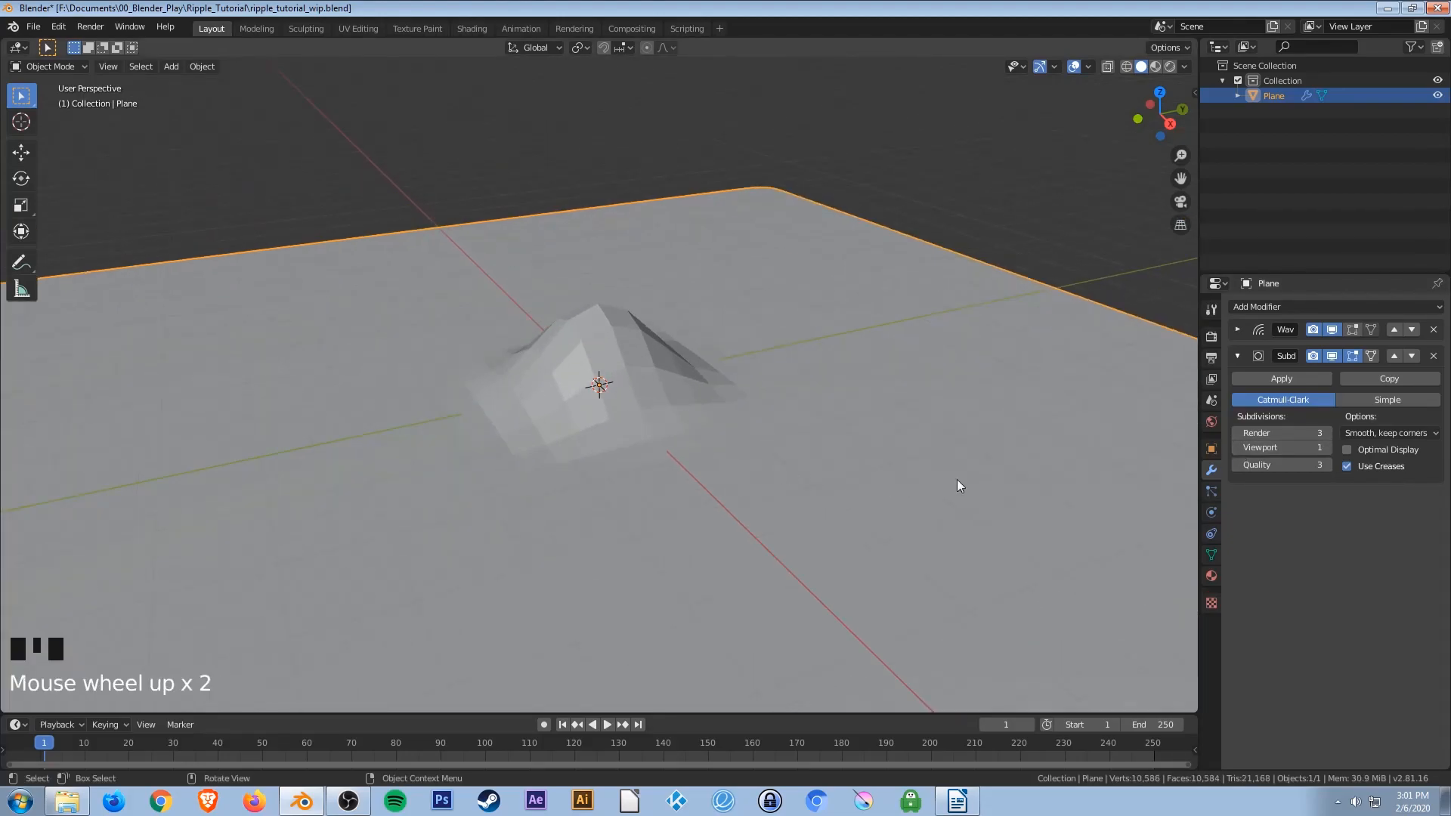
left_click(1327, 449)
left_click(1327, 449)
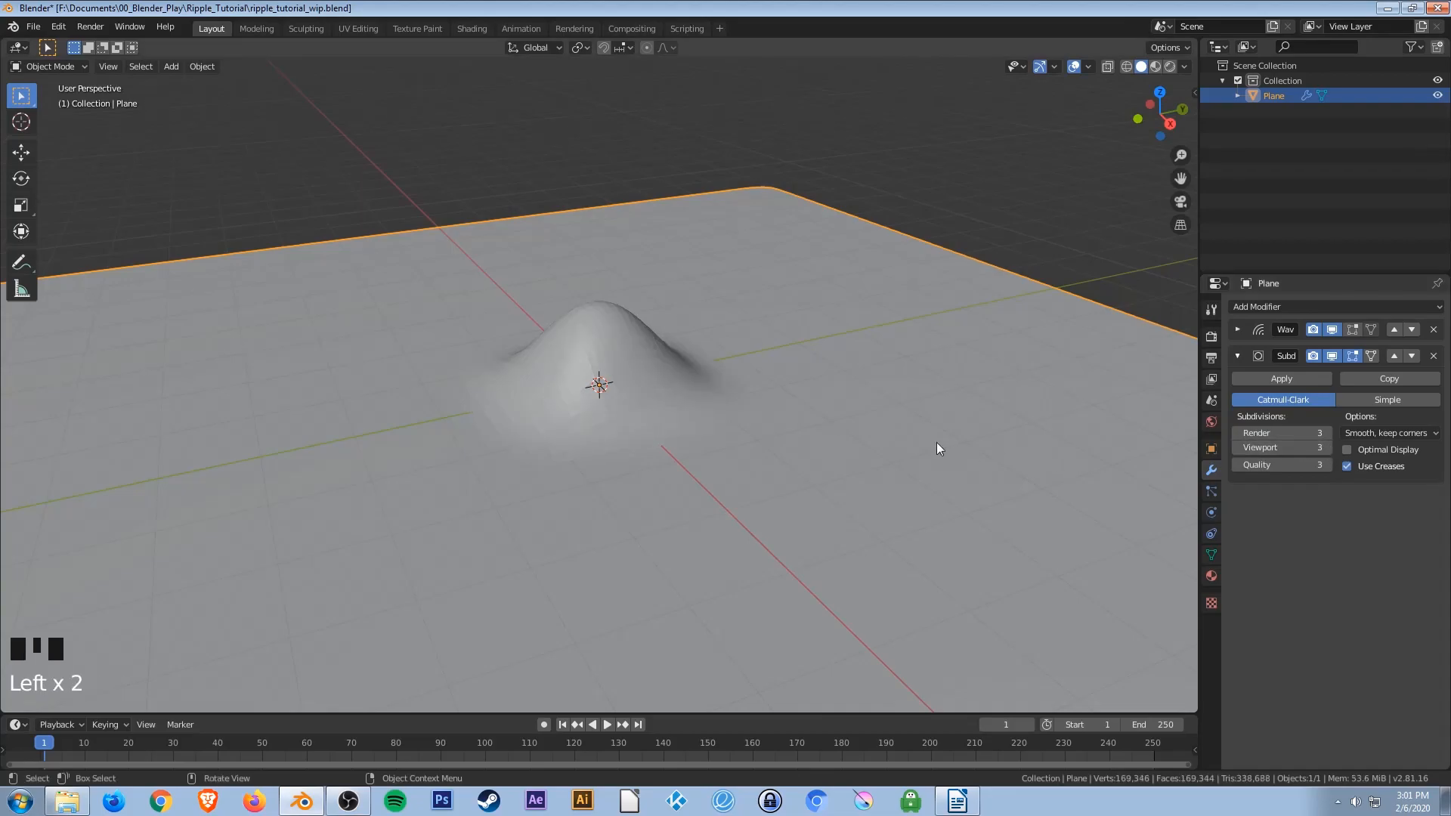
Save the file.
scroll(816, 474, "down", 2)
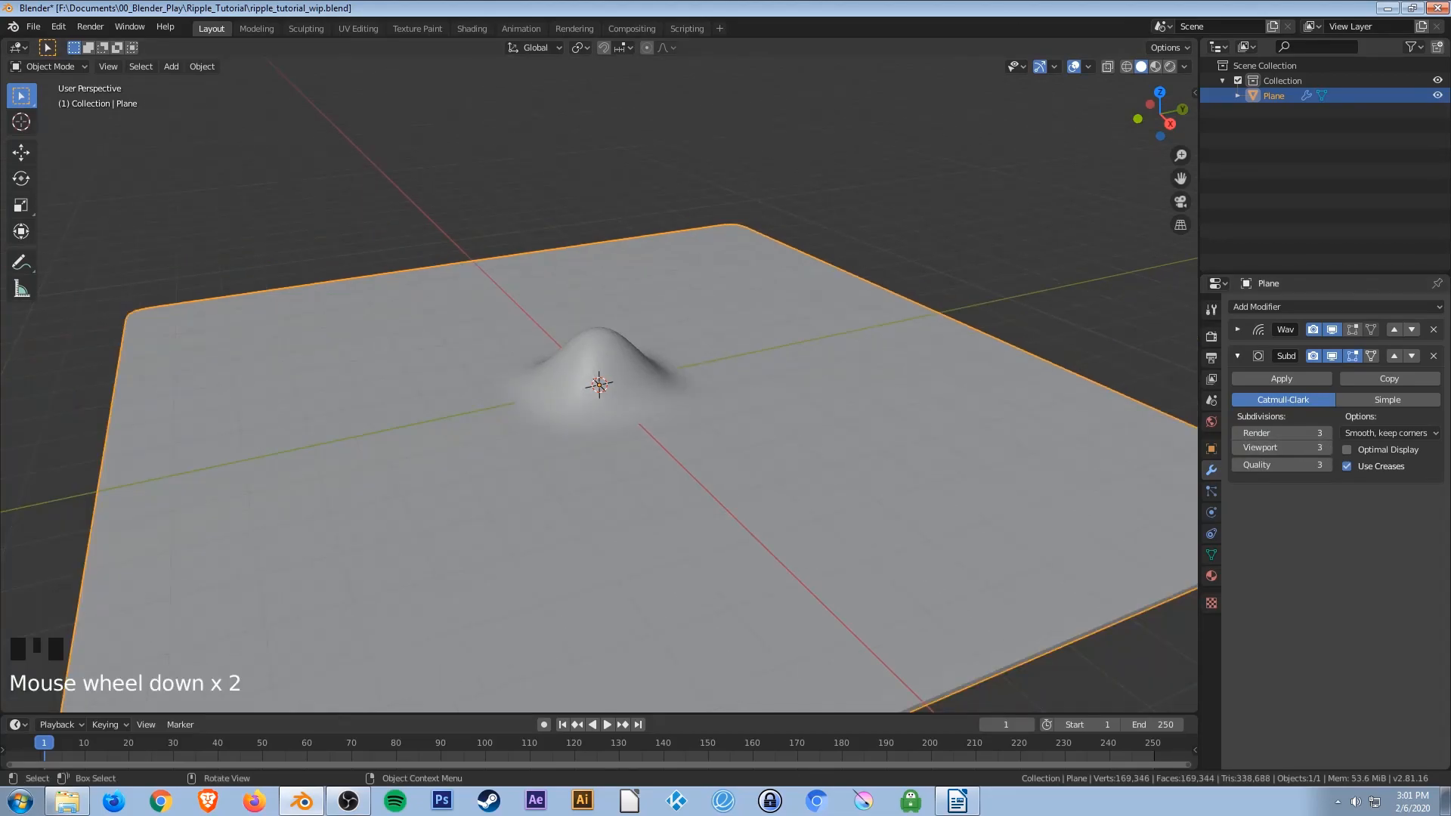
key("ctrl+s")
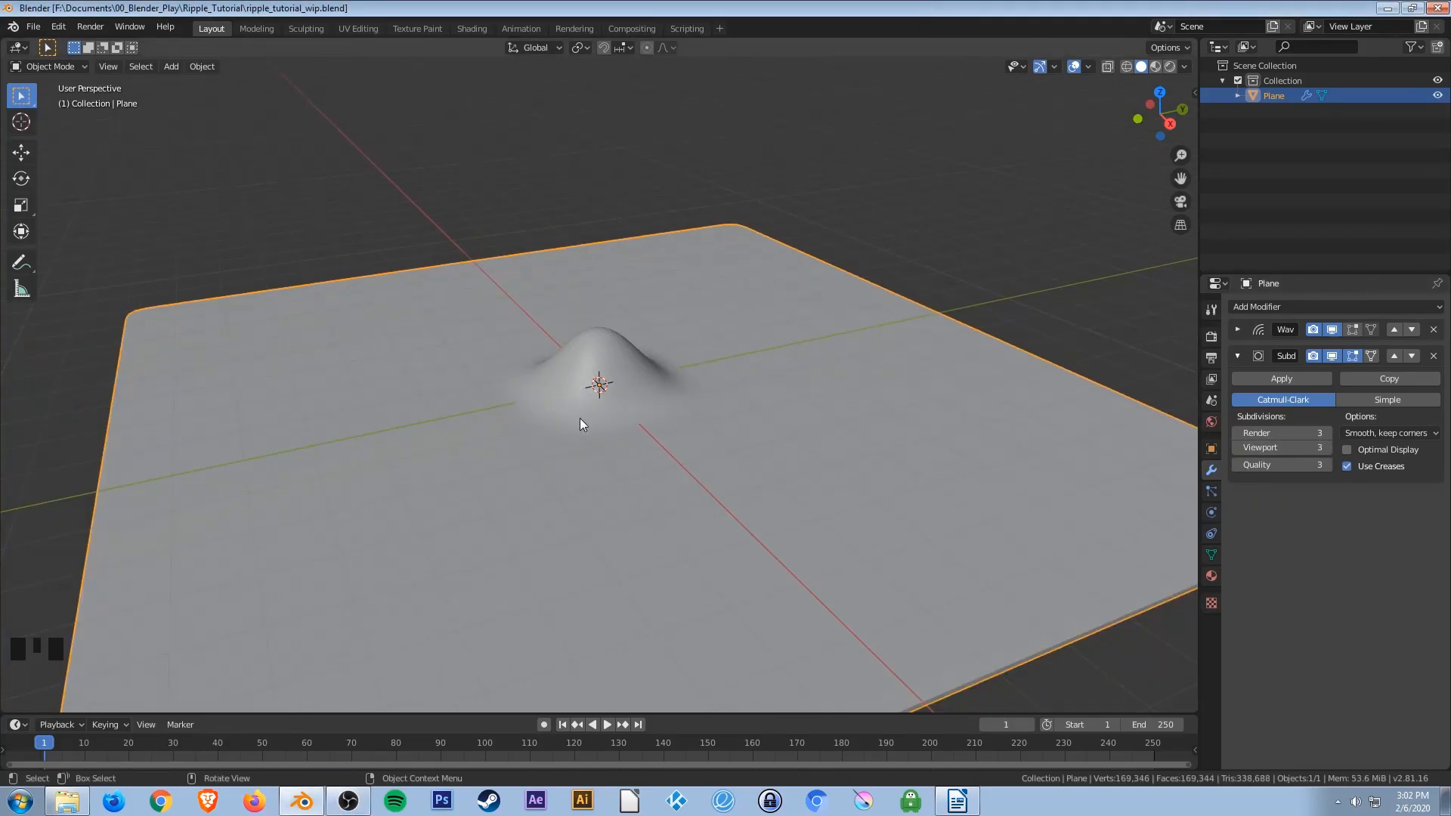
Apply Shade Smooth to the plane through the operator search, and save the file.
scroll(597, 384, "down", 3)
scroll(597, 384, "up", 10)
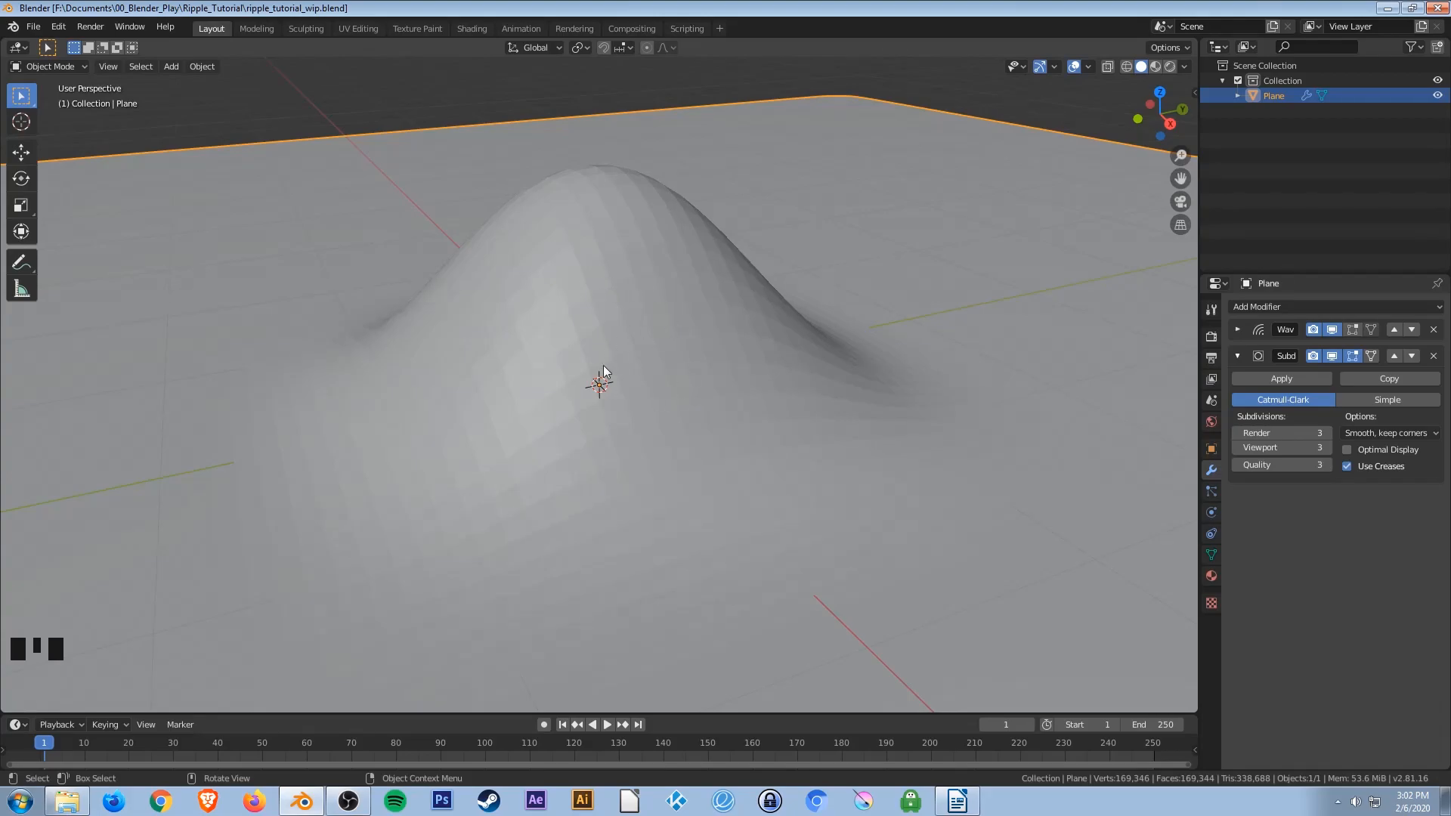
key("F3")
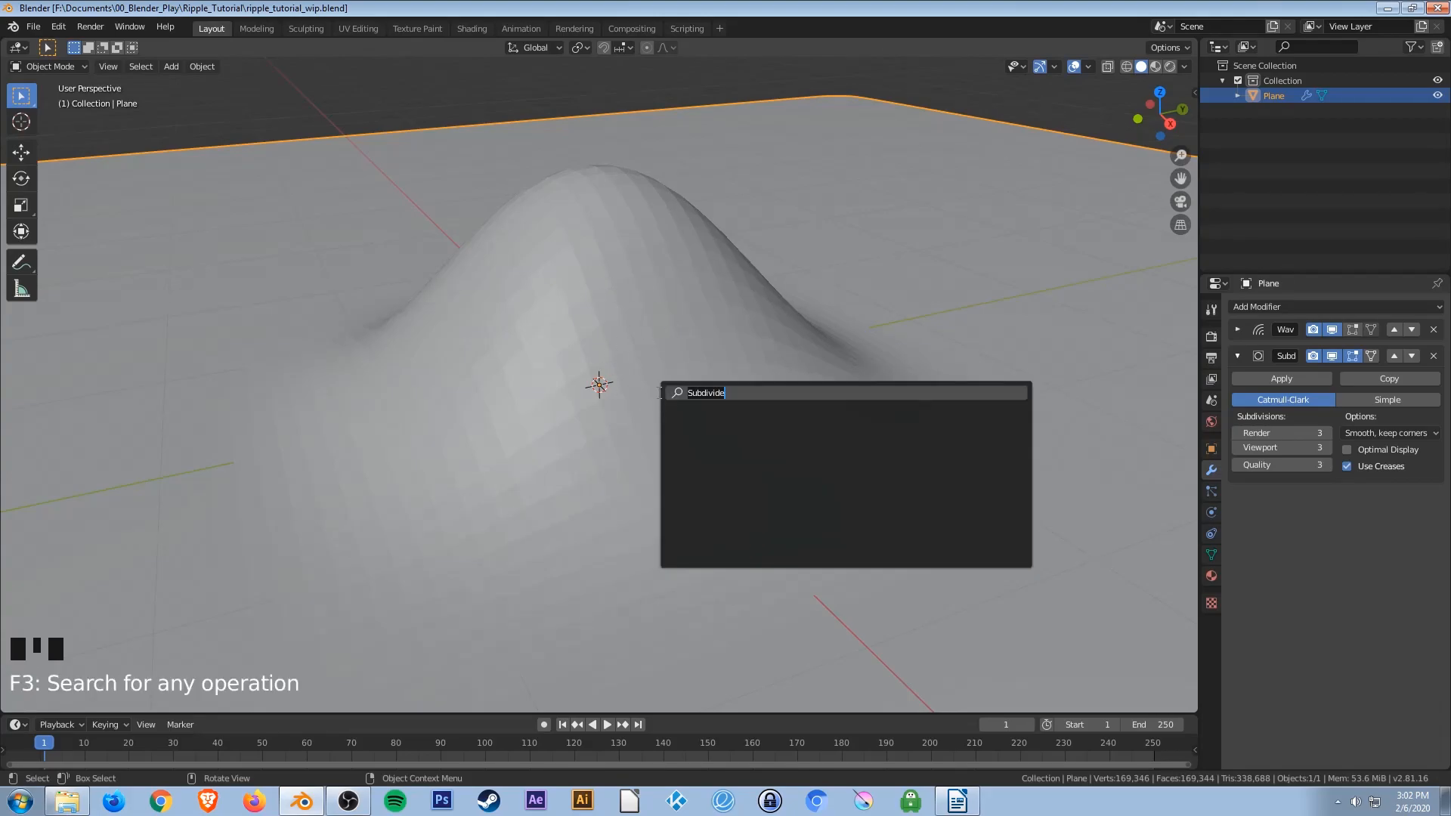
type("shader")
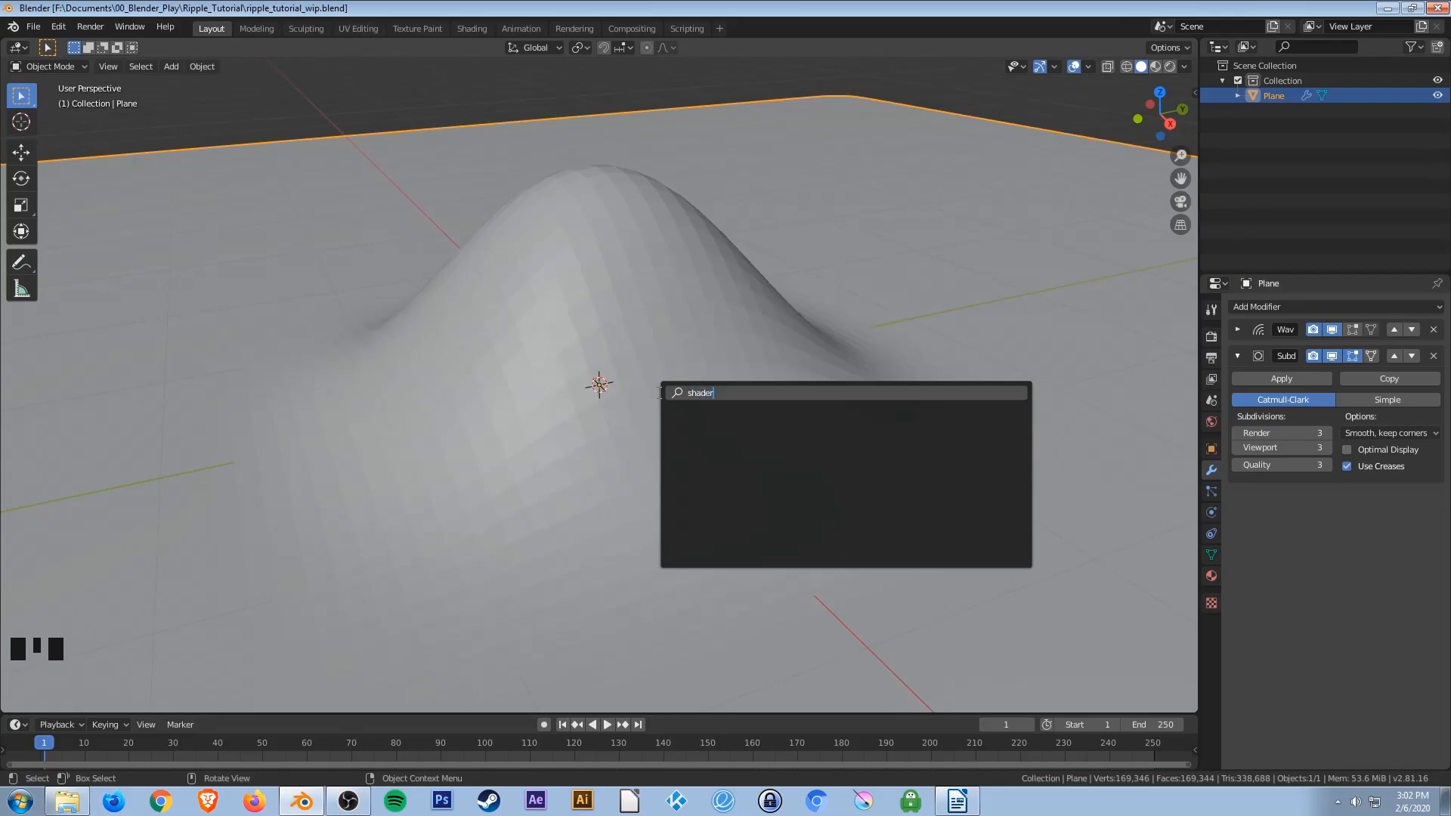
key("BackSpace")
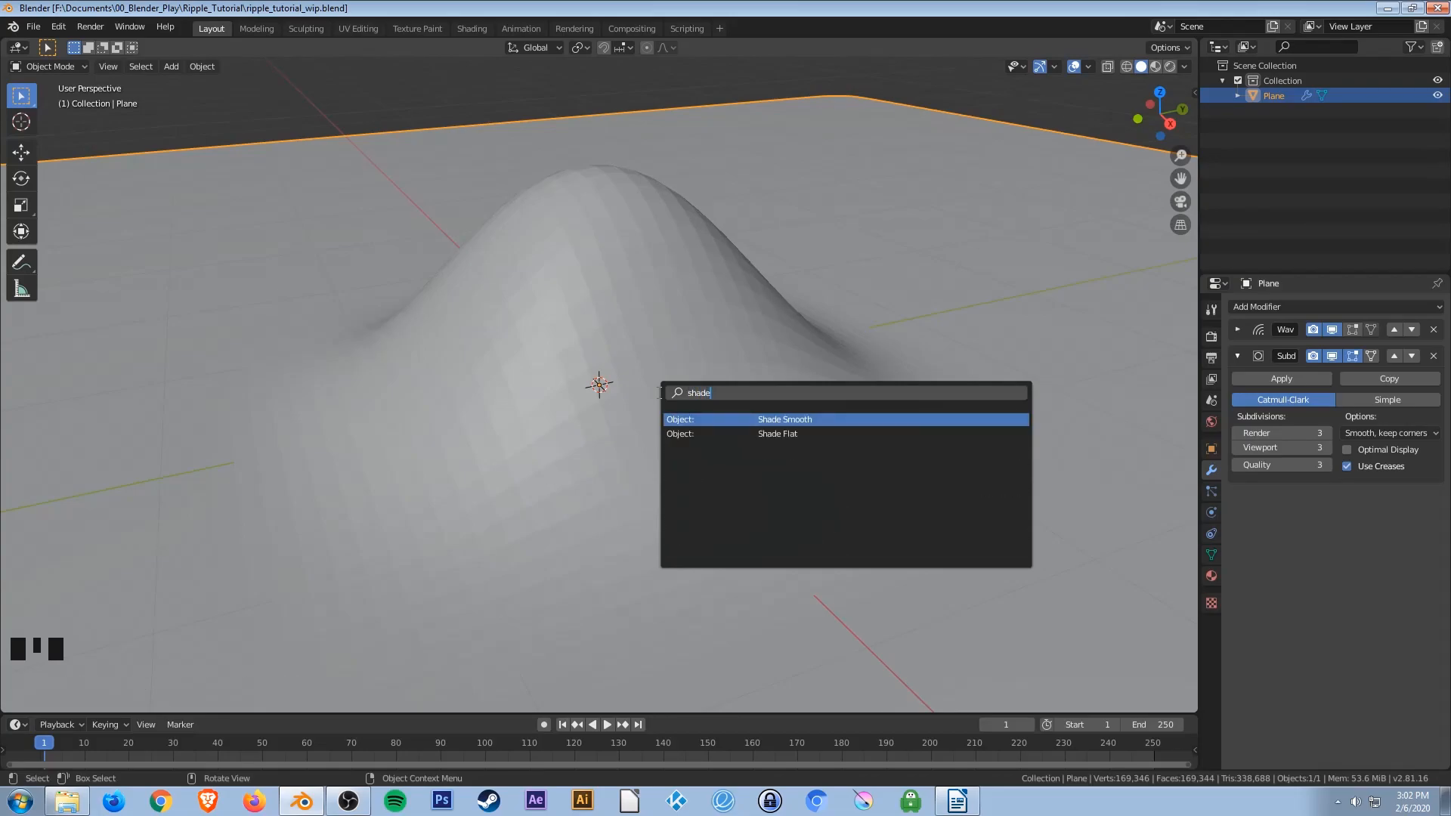
left_click(837, 417)
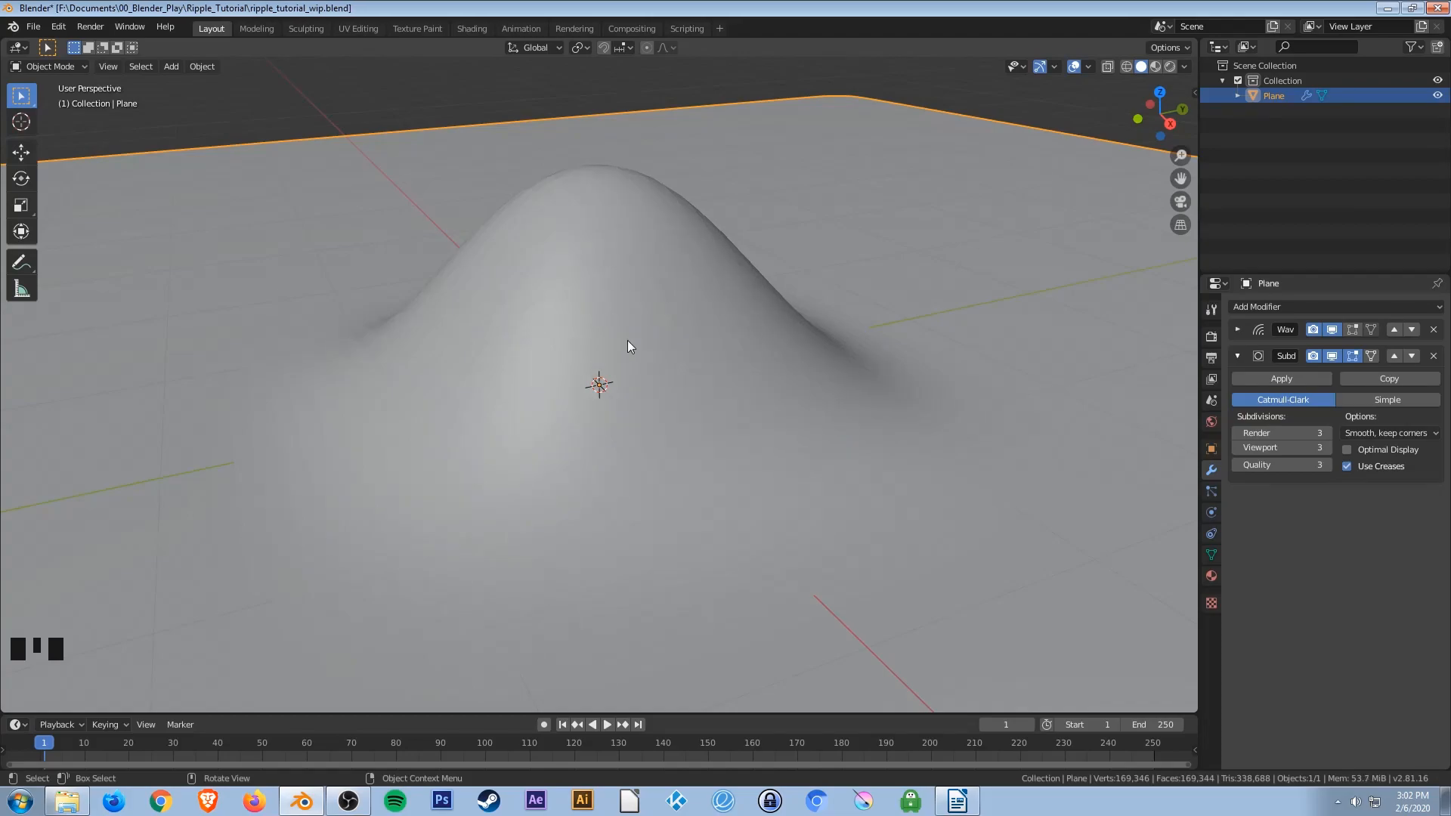
key("ctrl+s")
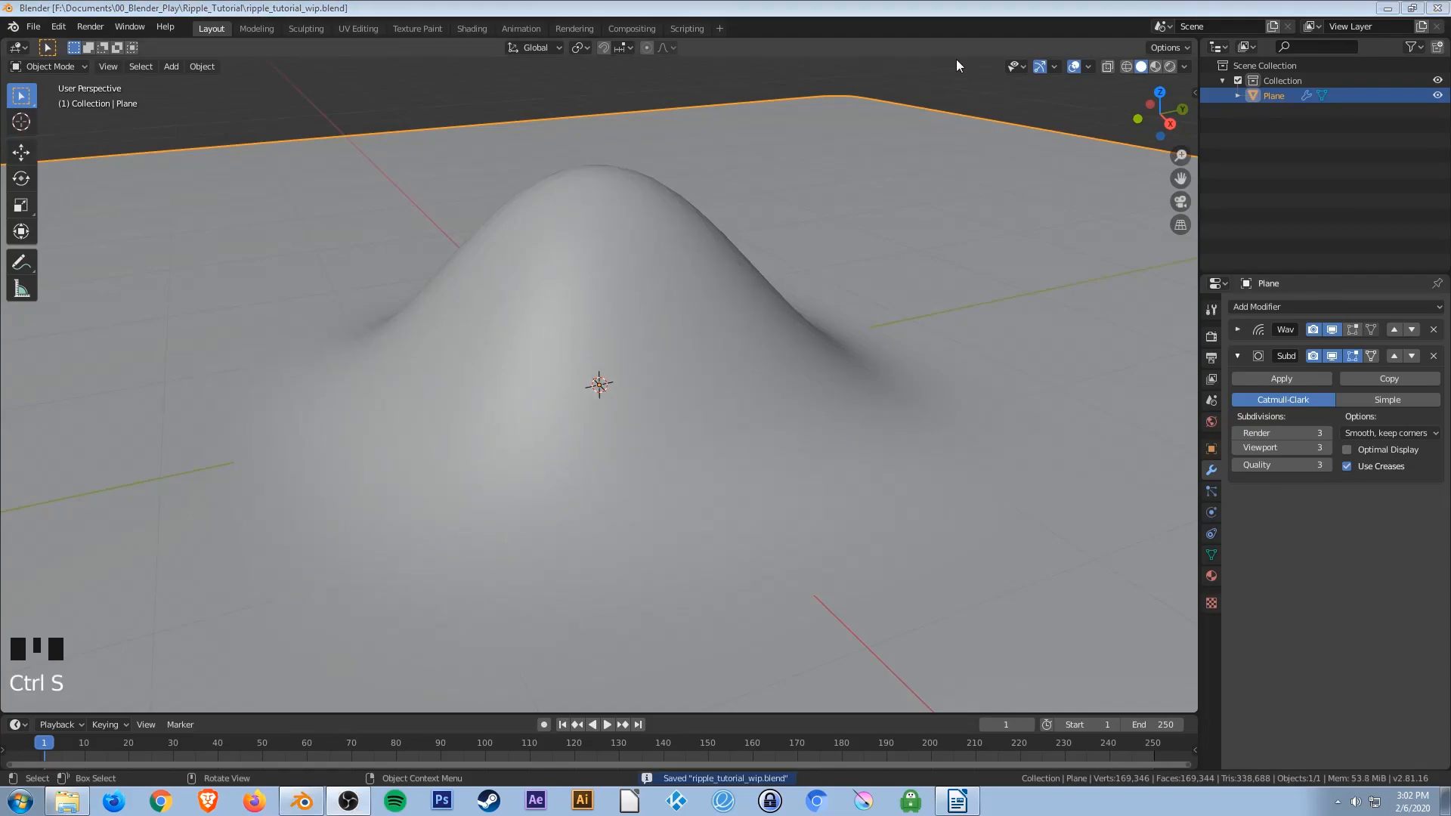
Play and stop the animation to preview the ripple on the plane.
scroll(605, 427, "down", 2)
scroll(605, 433, "down", 9)
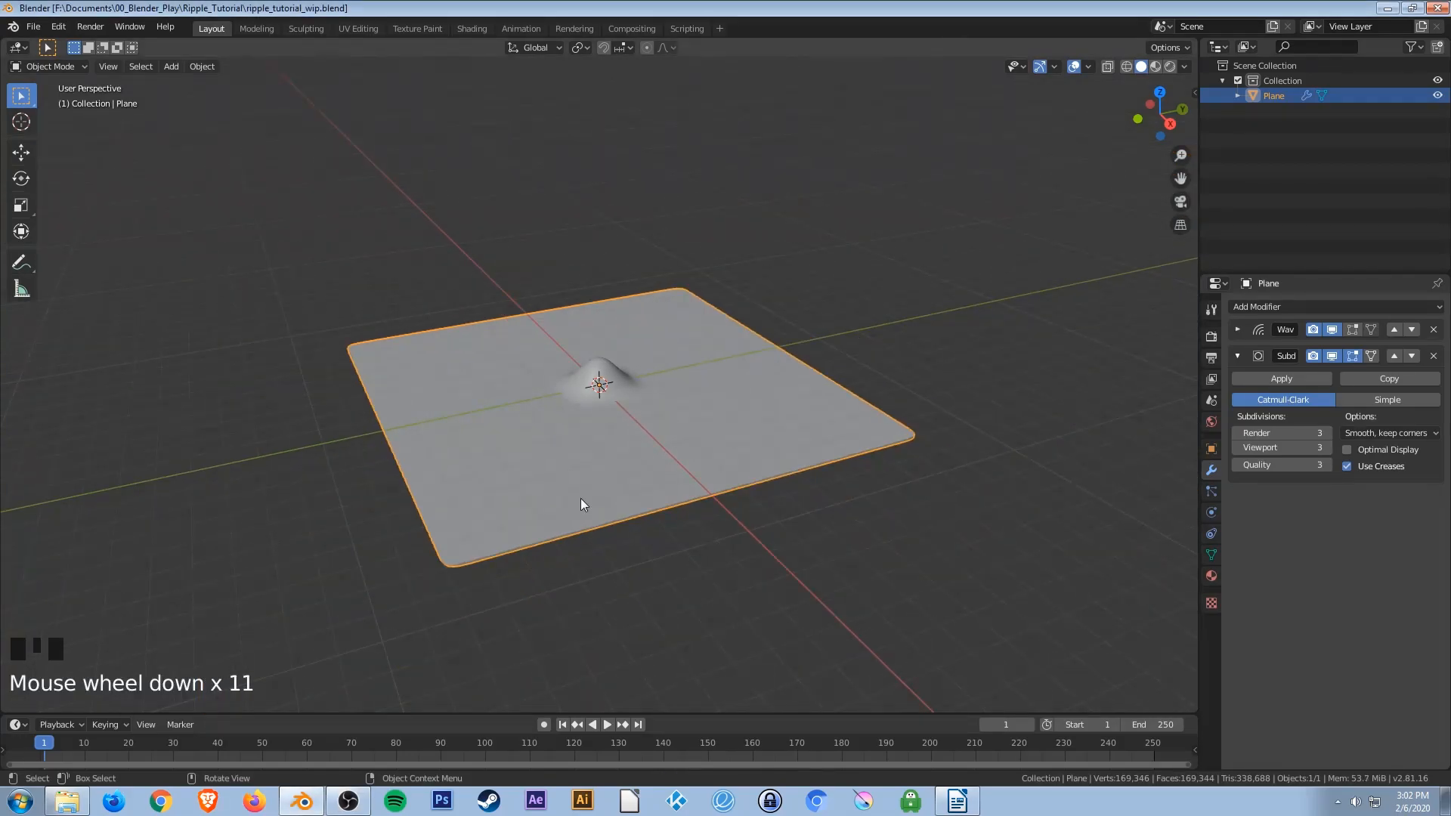
key("space")
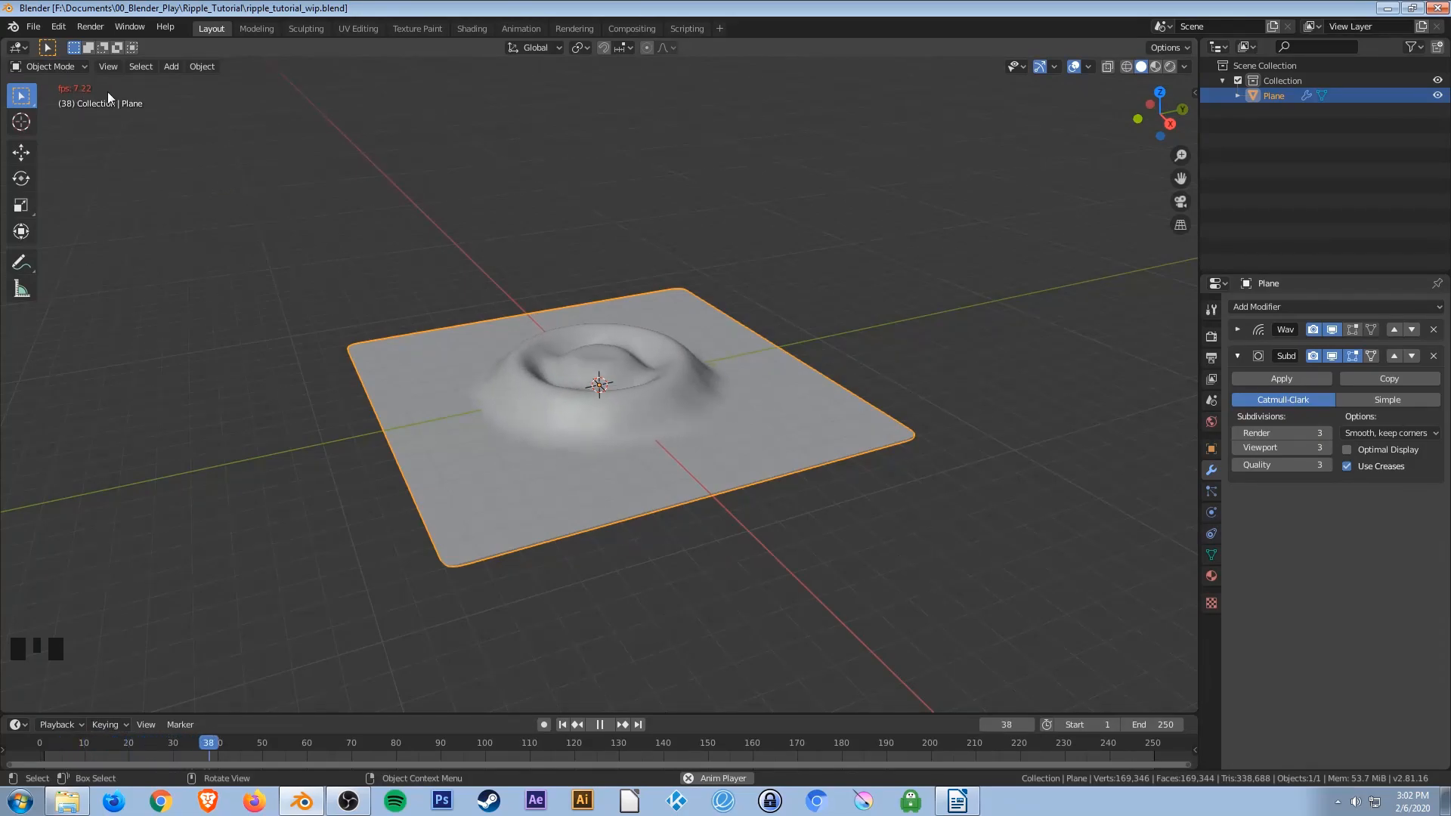
key("space")
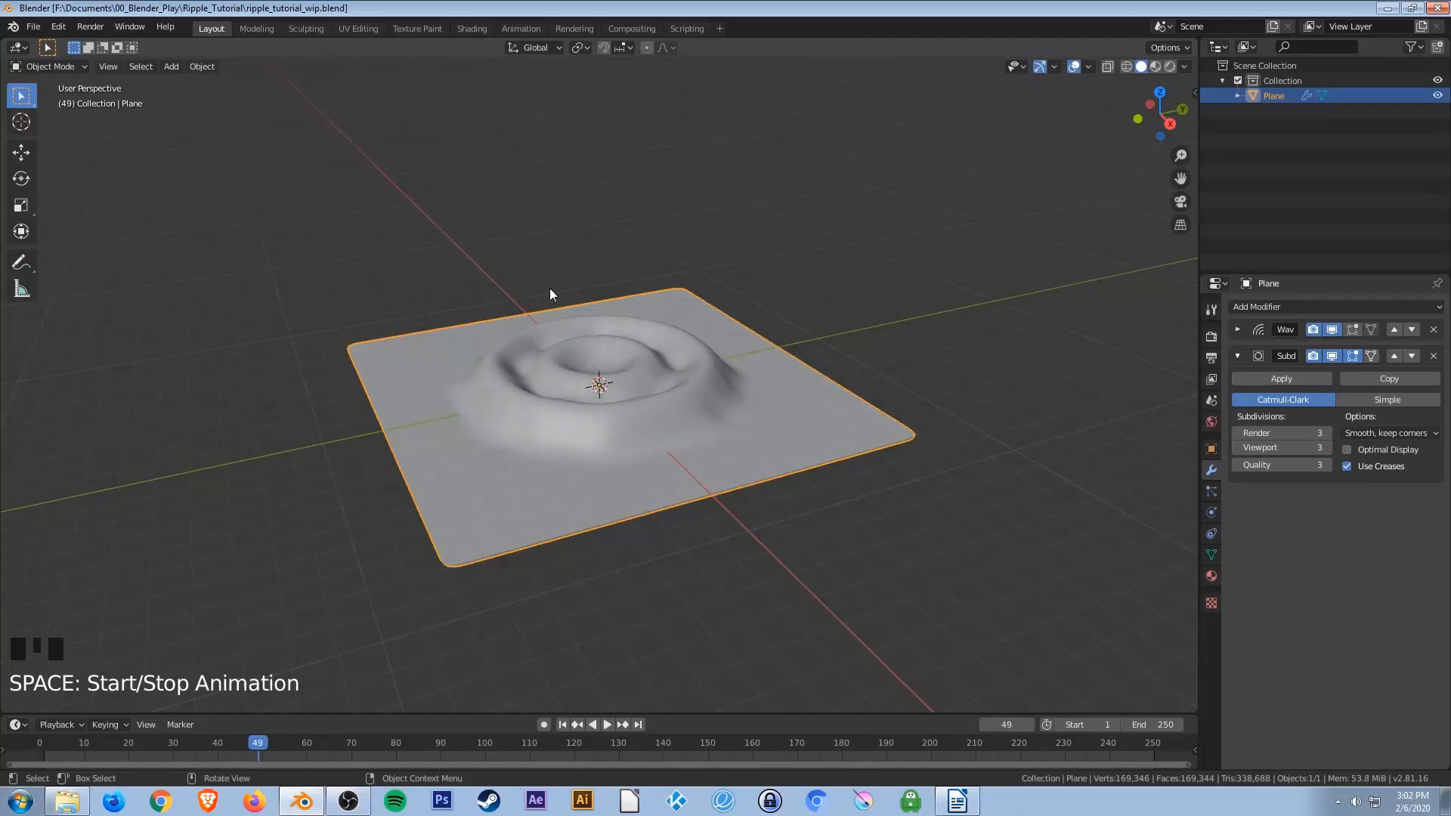
Lower the Subdivision Surface viewport level to 2 and replay the ripple animation from the start.
left_click(1237, 448)
left_click(1236, 448)
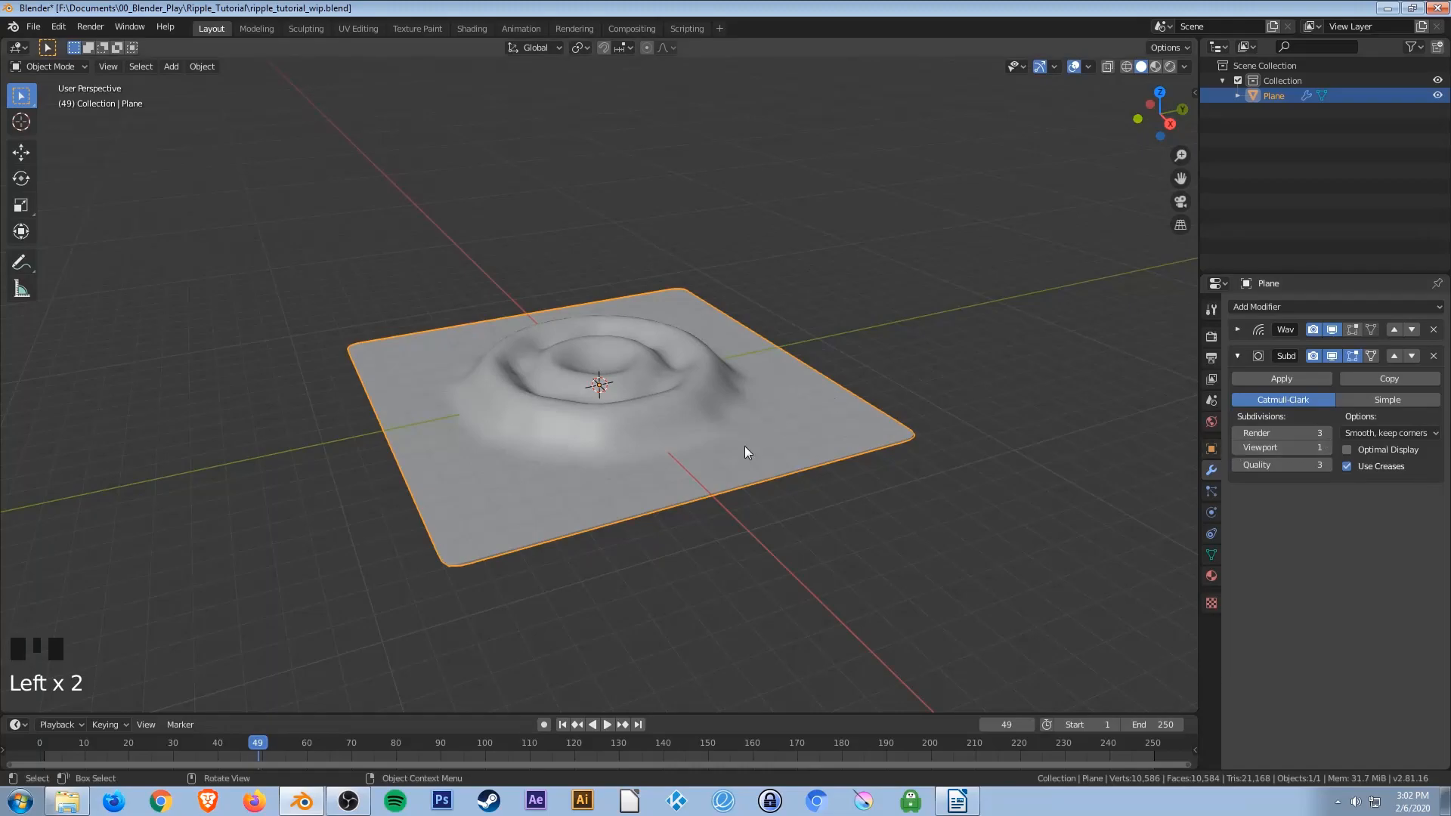
left_click(562, 724)
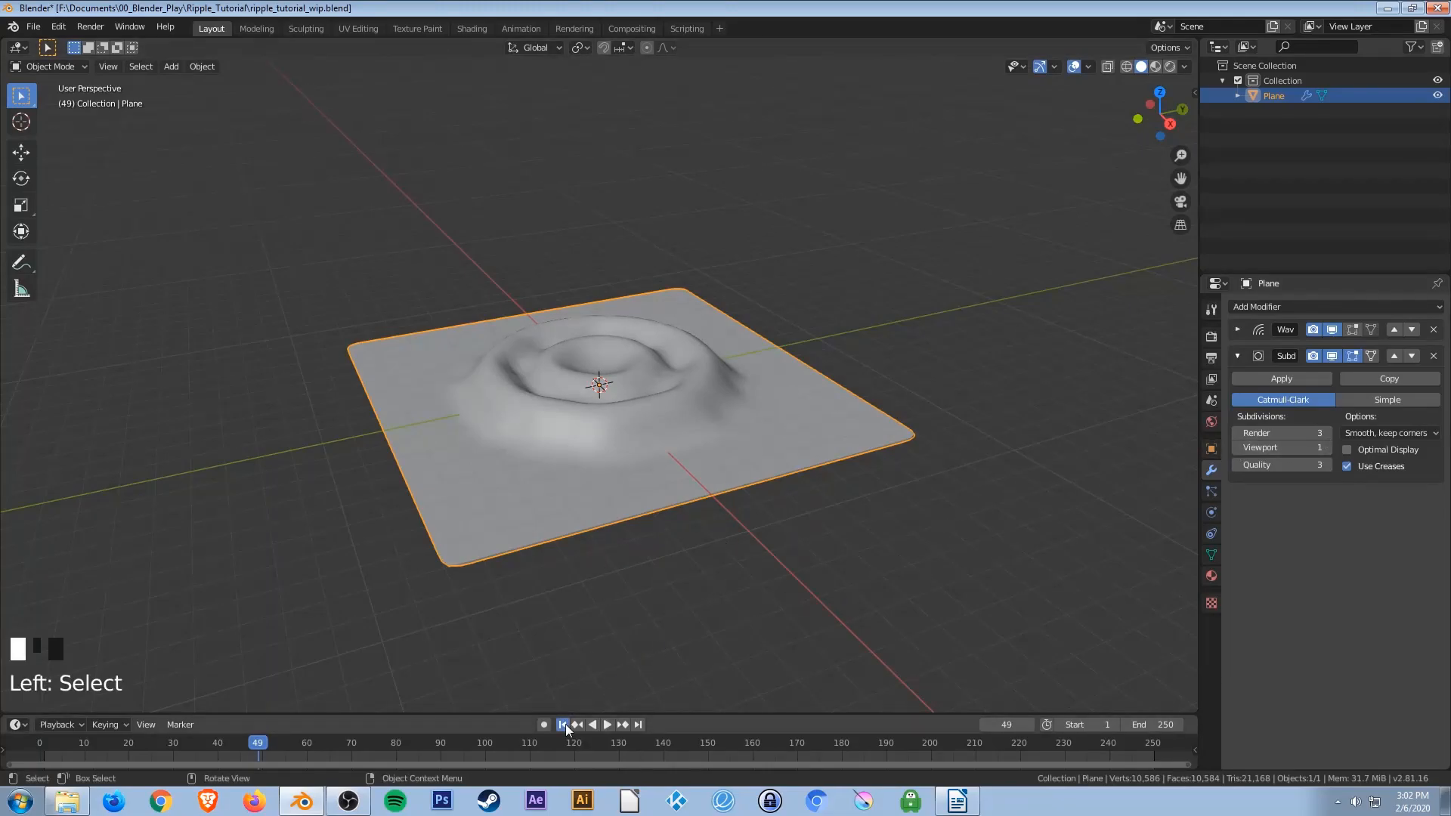
key("space")
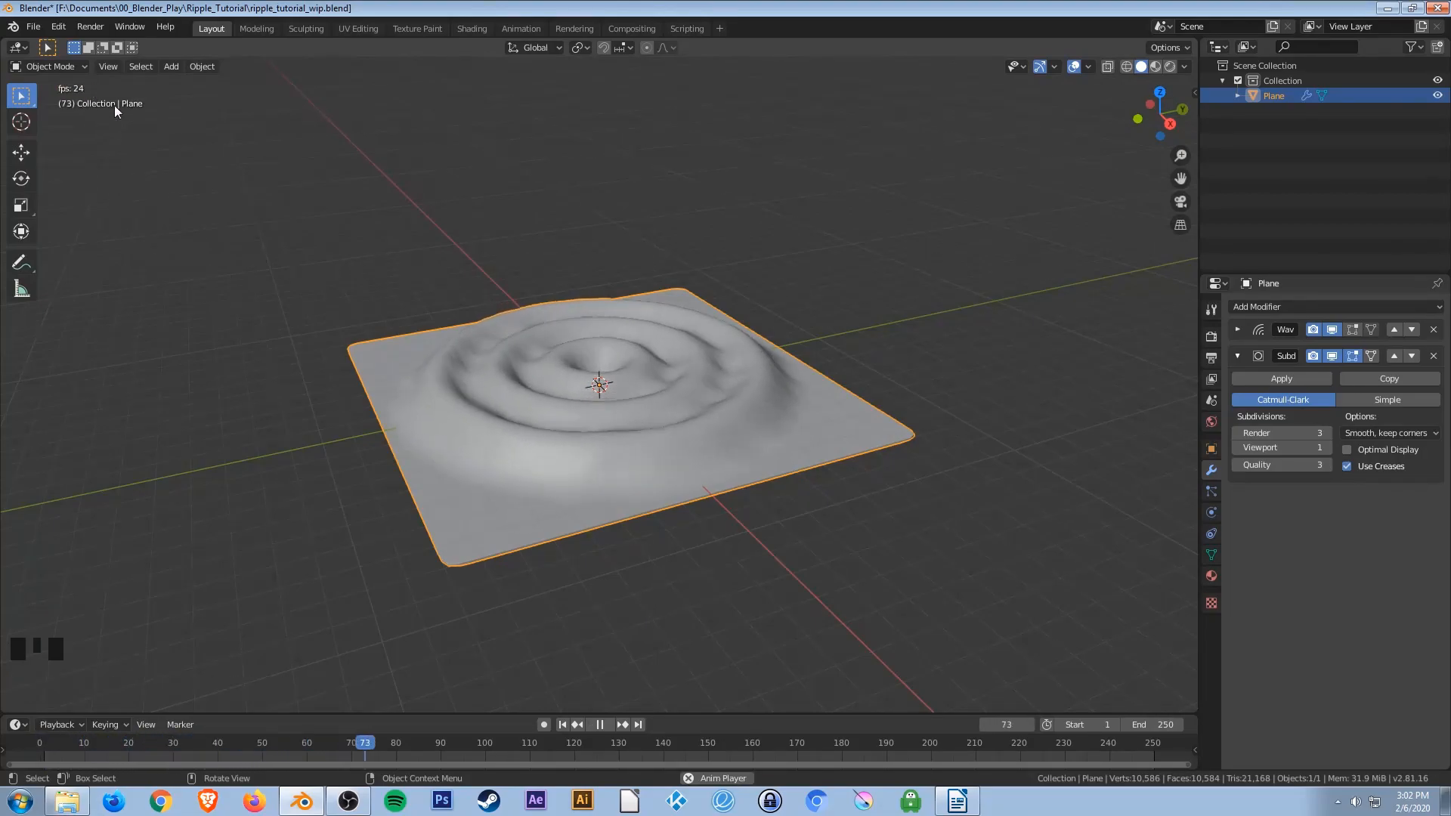
scroll(610, 424, "up", 7)
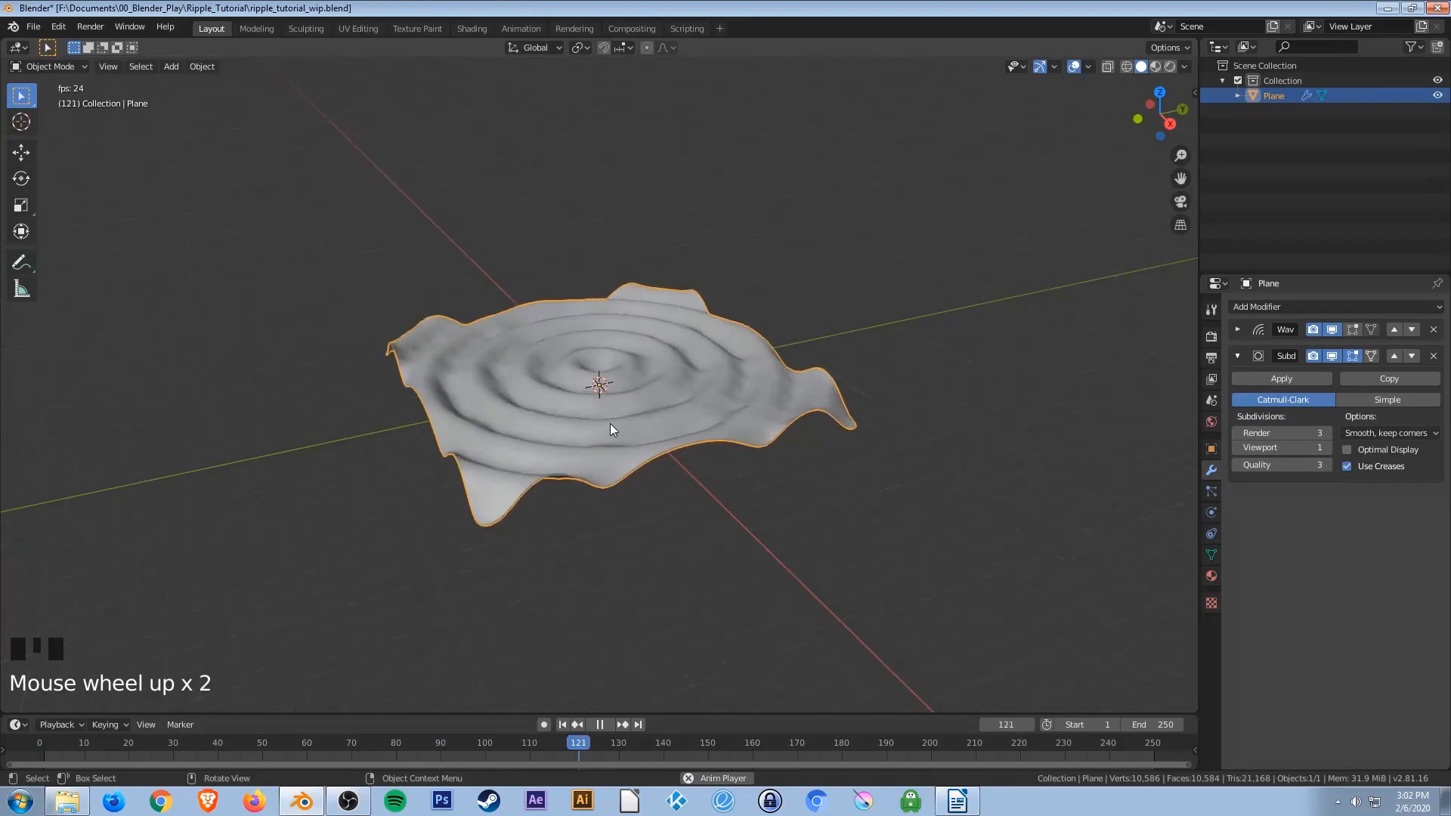
scroll(626, 422, "down", 3)
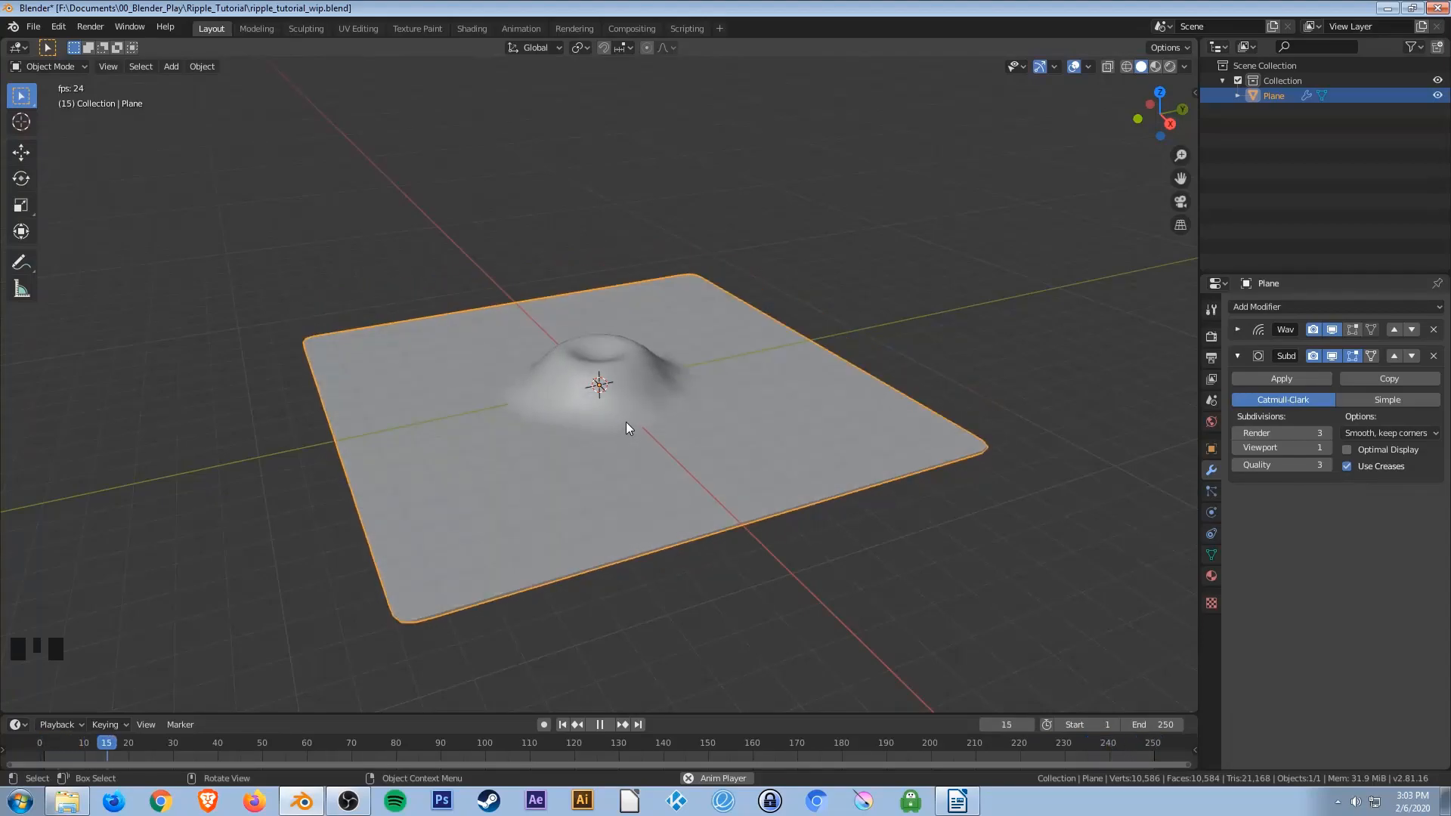
key("space")
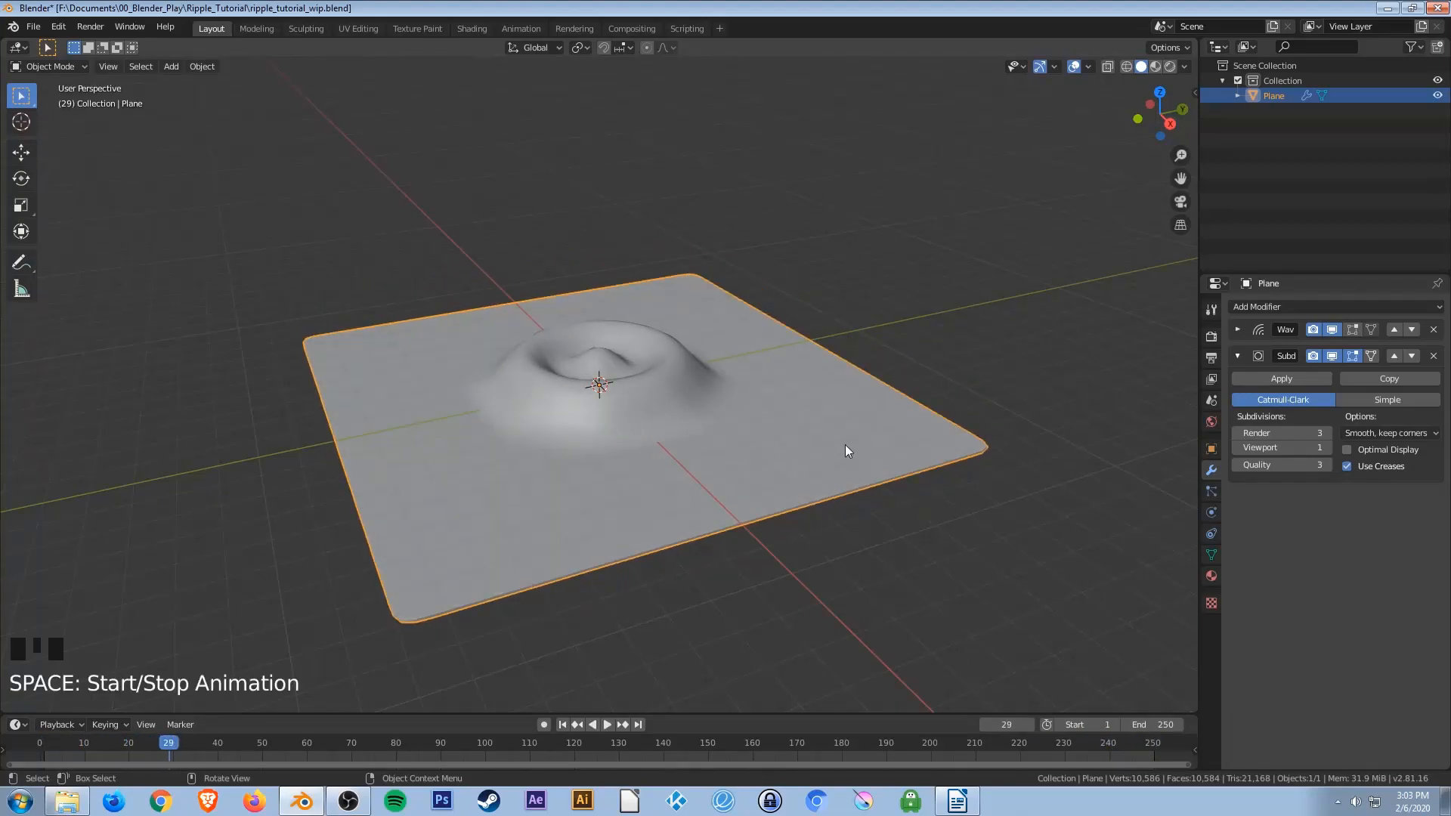
left_click(1327, 447)
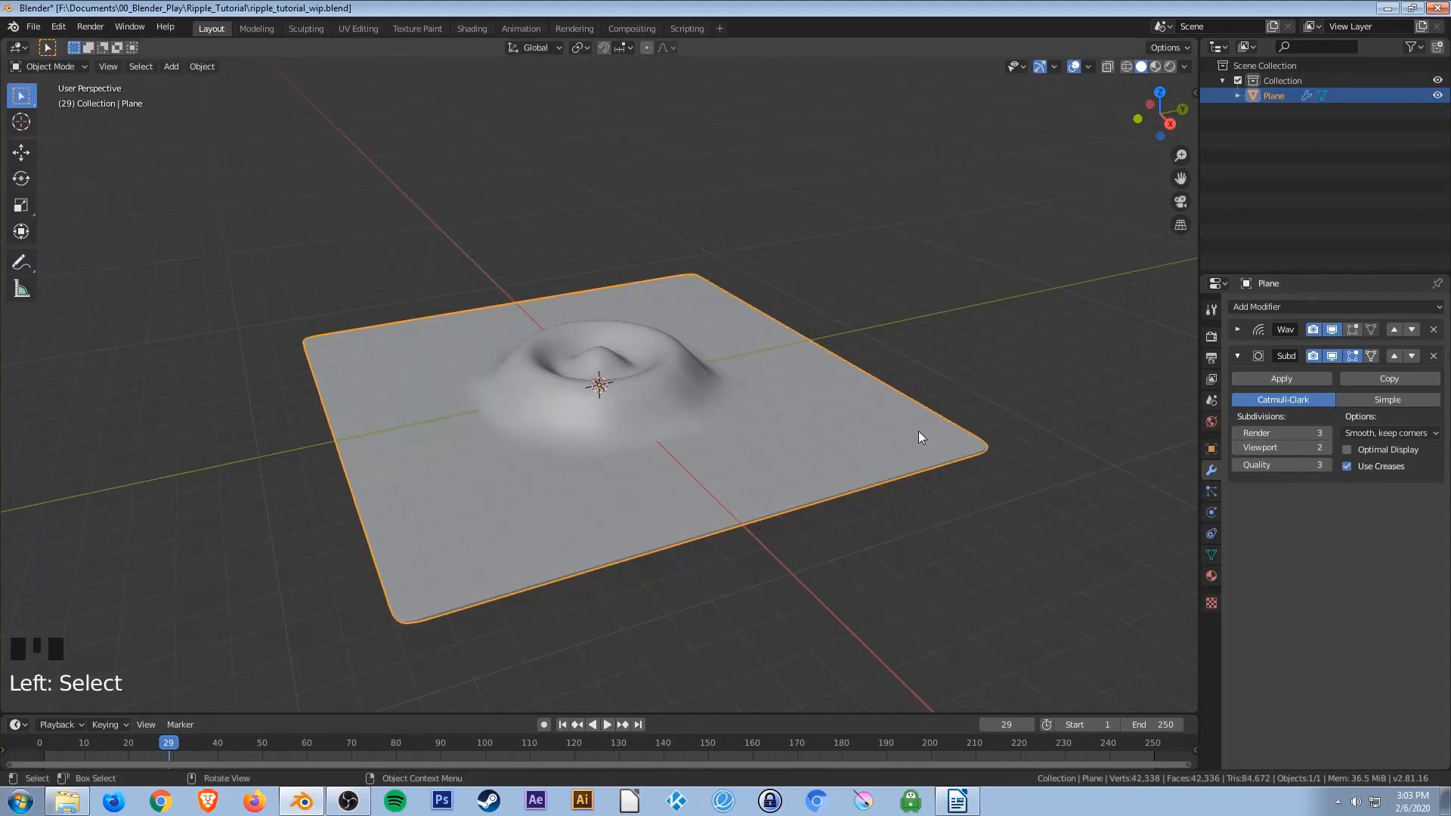
key("space")
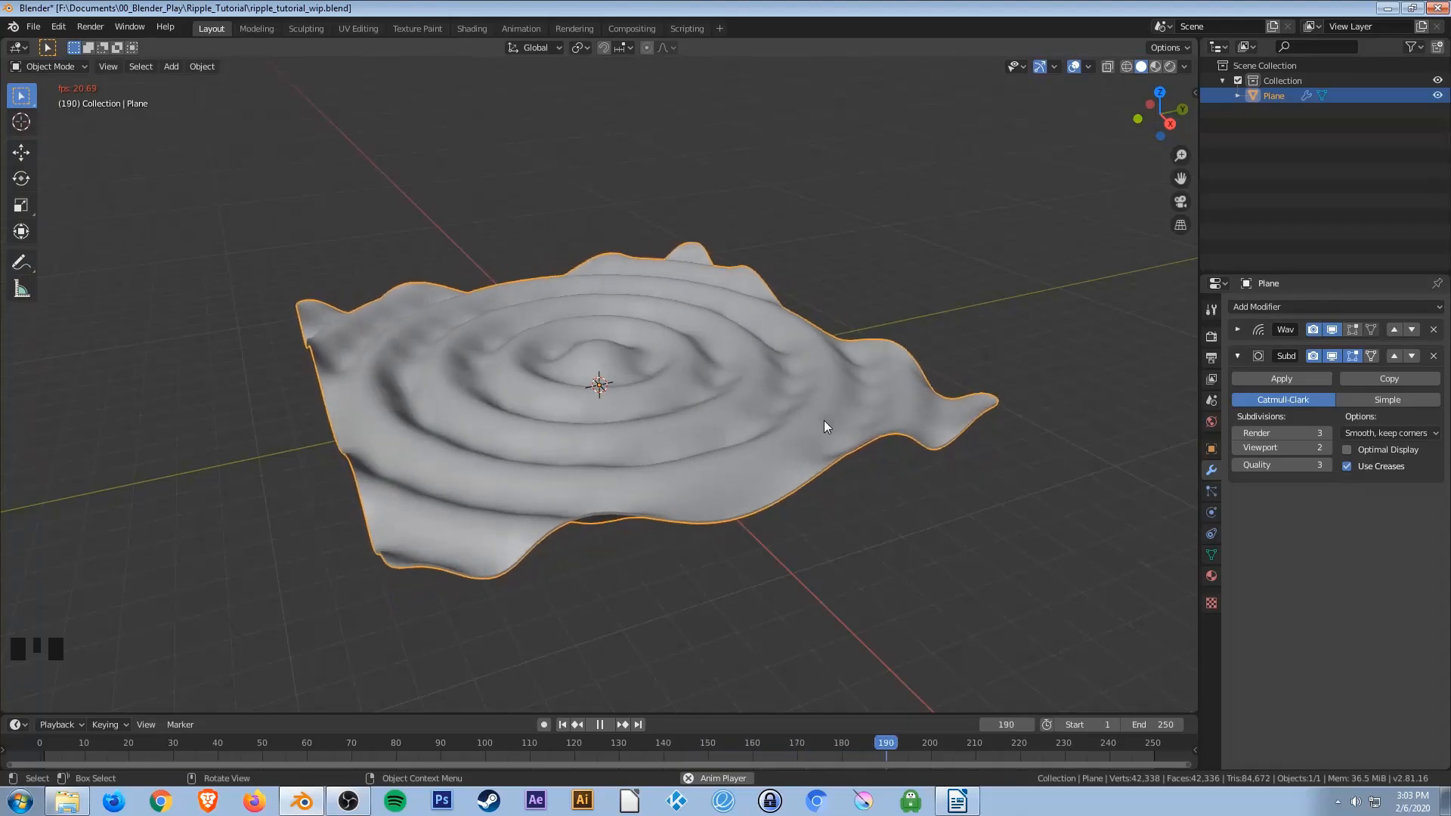
key("space")
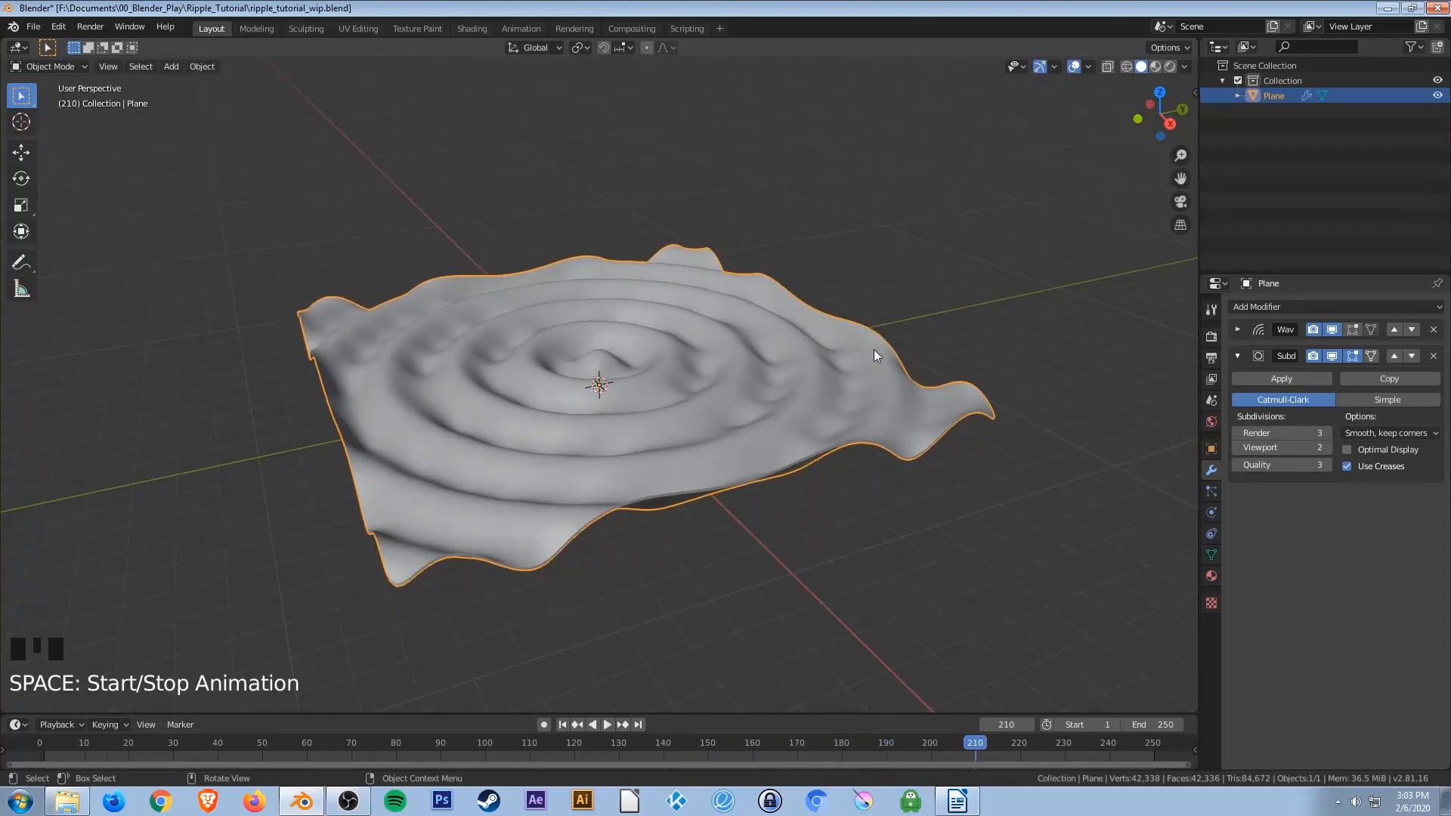
Save the file and play the animation once more.
key("ctrl+s")
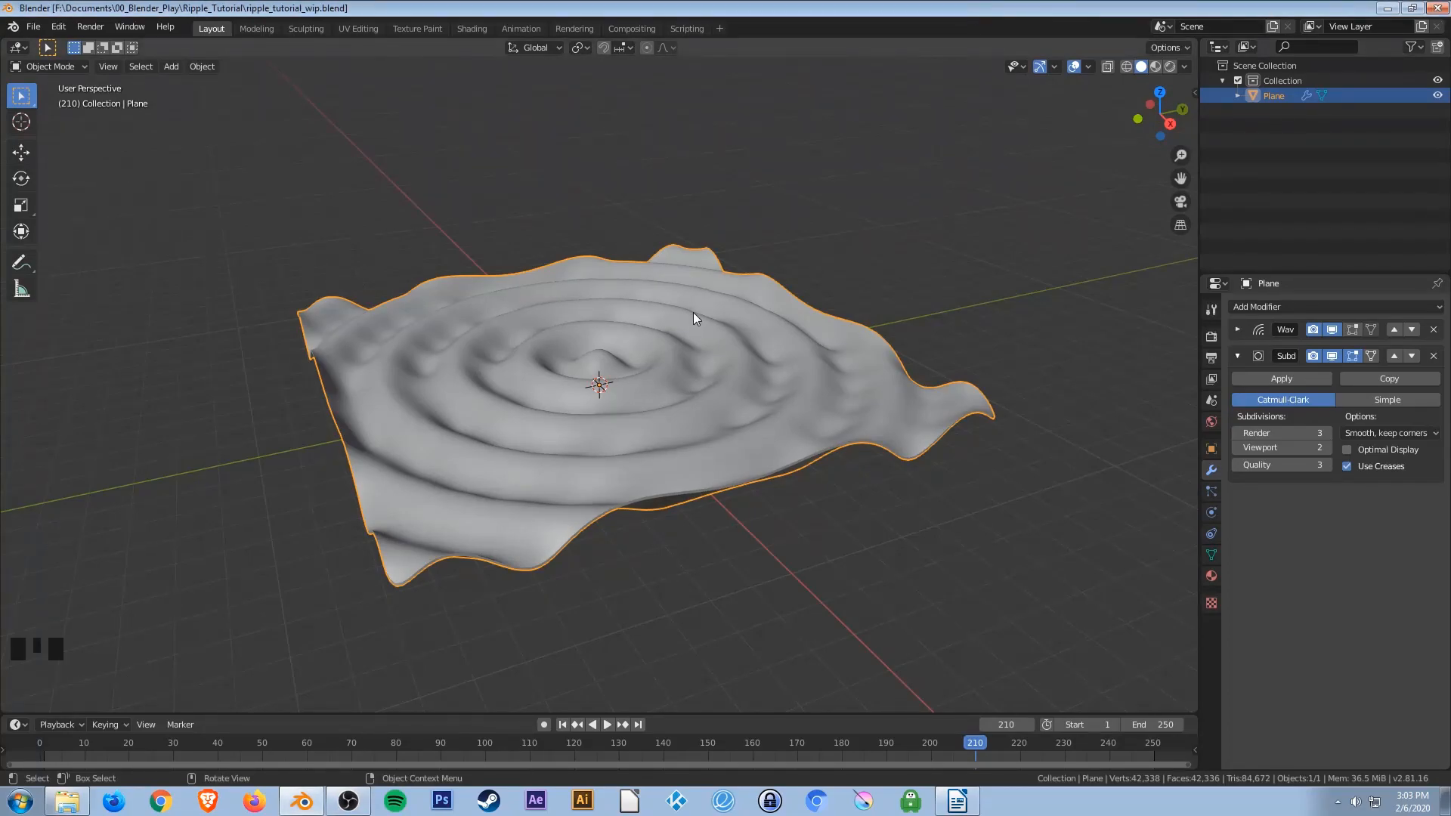
key("space")
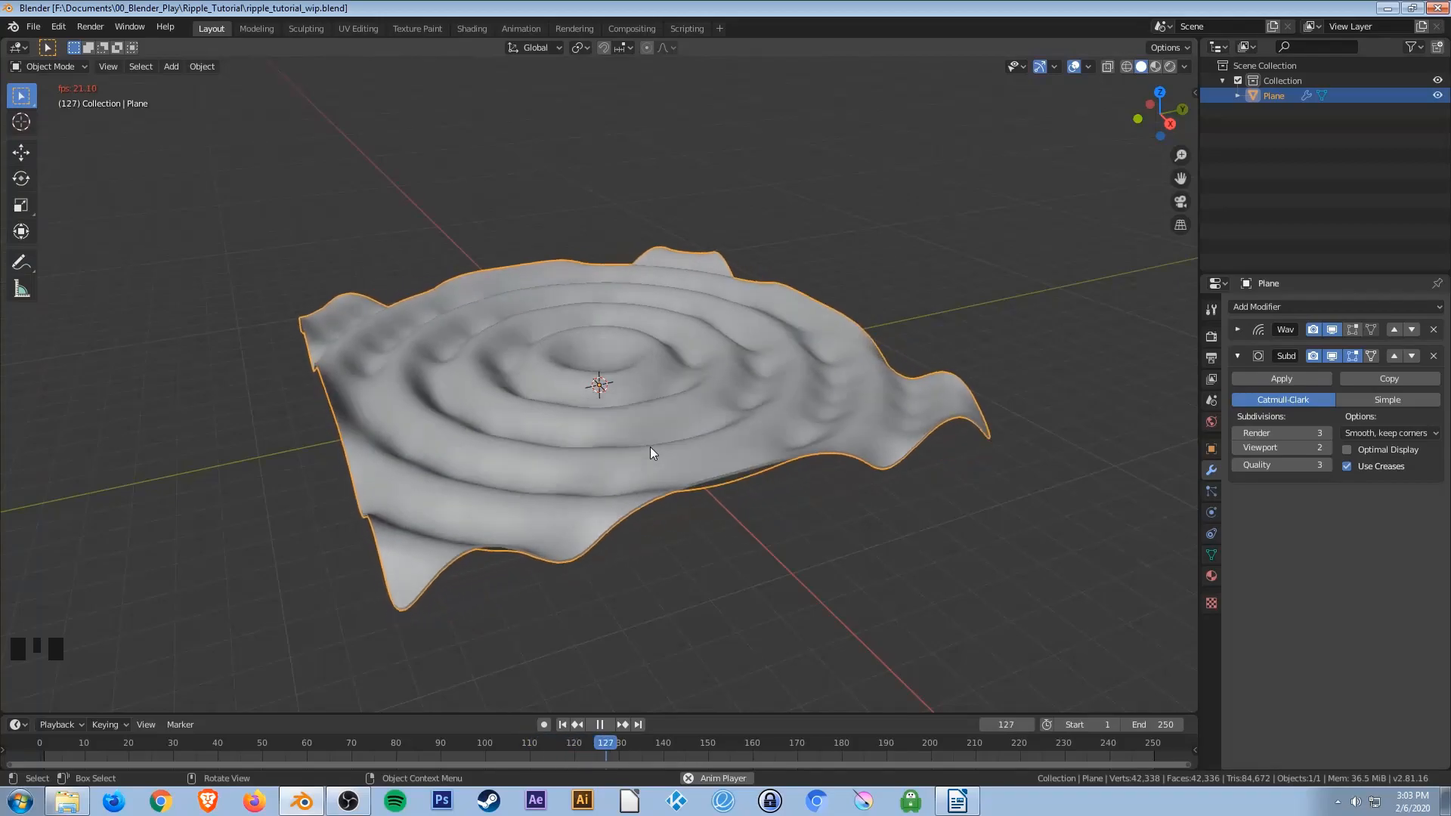
key("space")
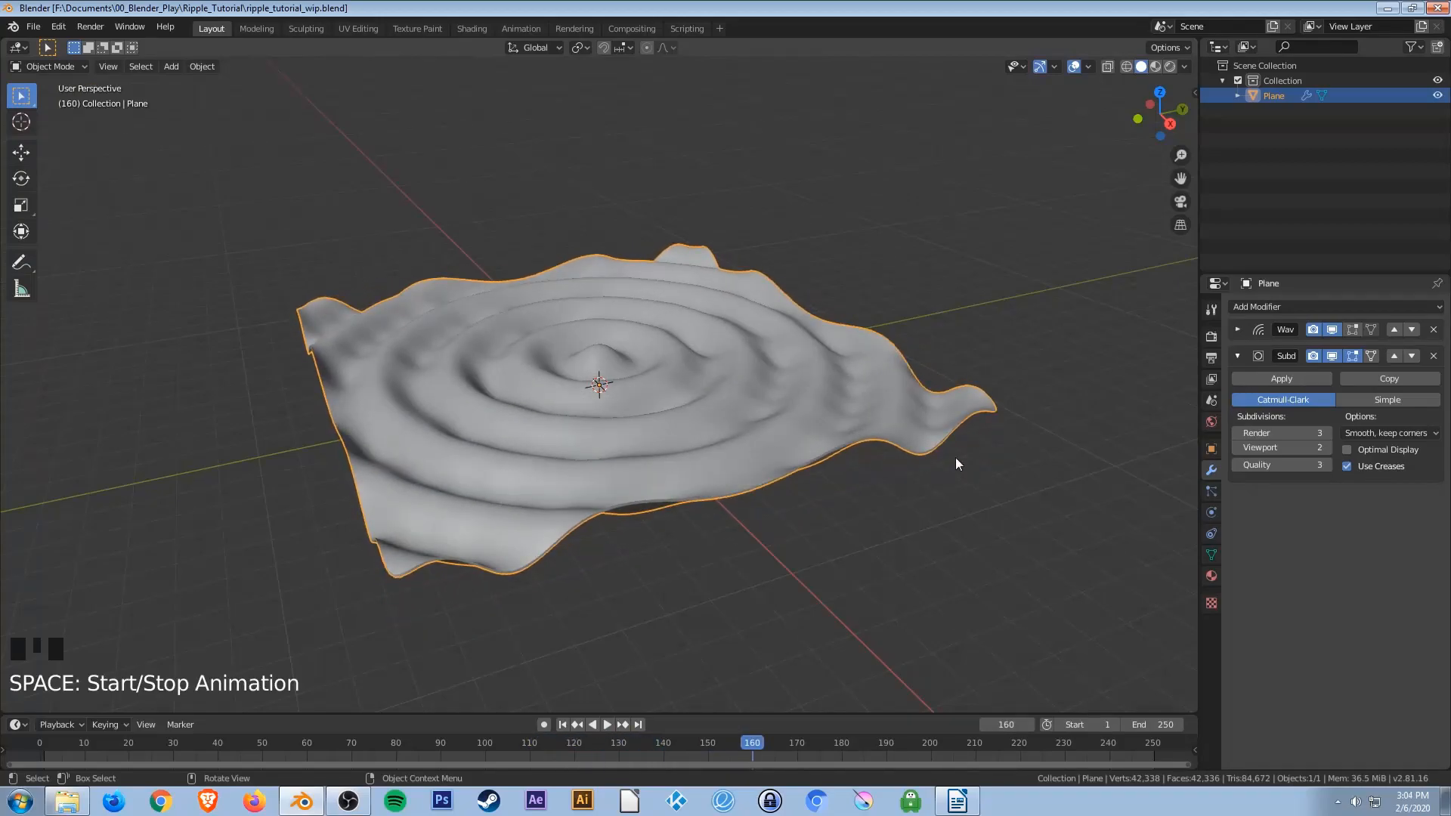
Collapse both the Wave and Subdivision Surface modifier panels.
left_click(1237, 329)
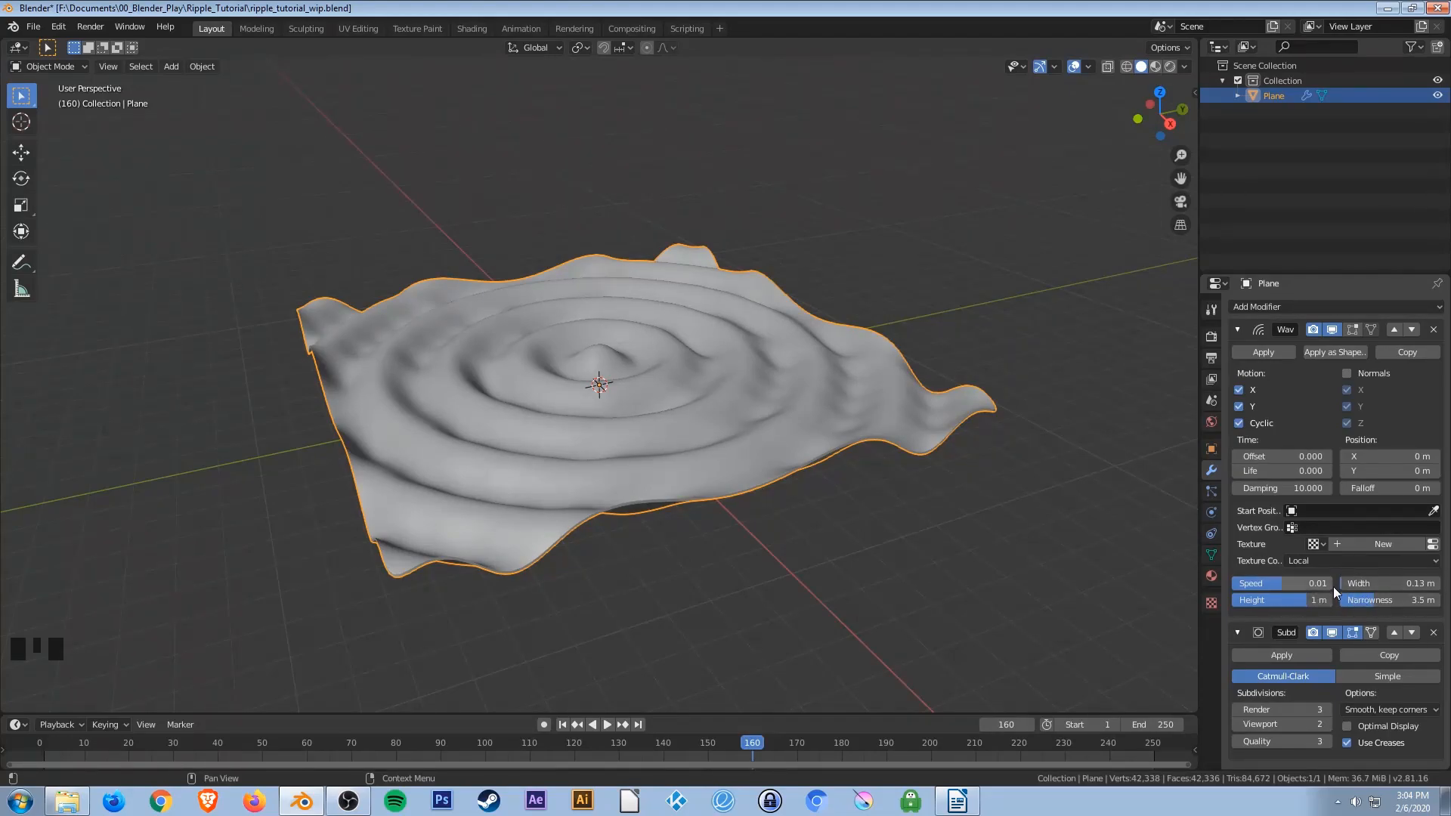
left_click(1237, 330)
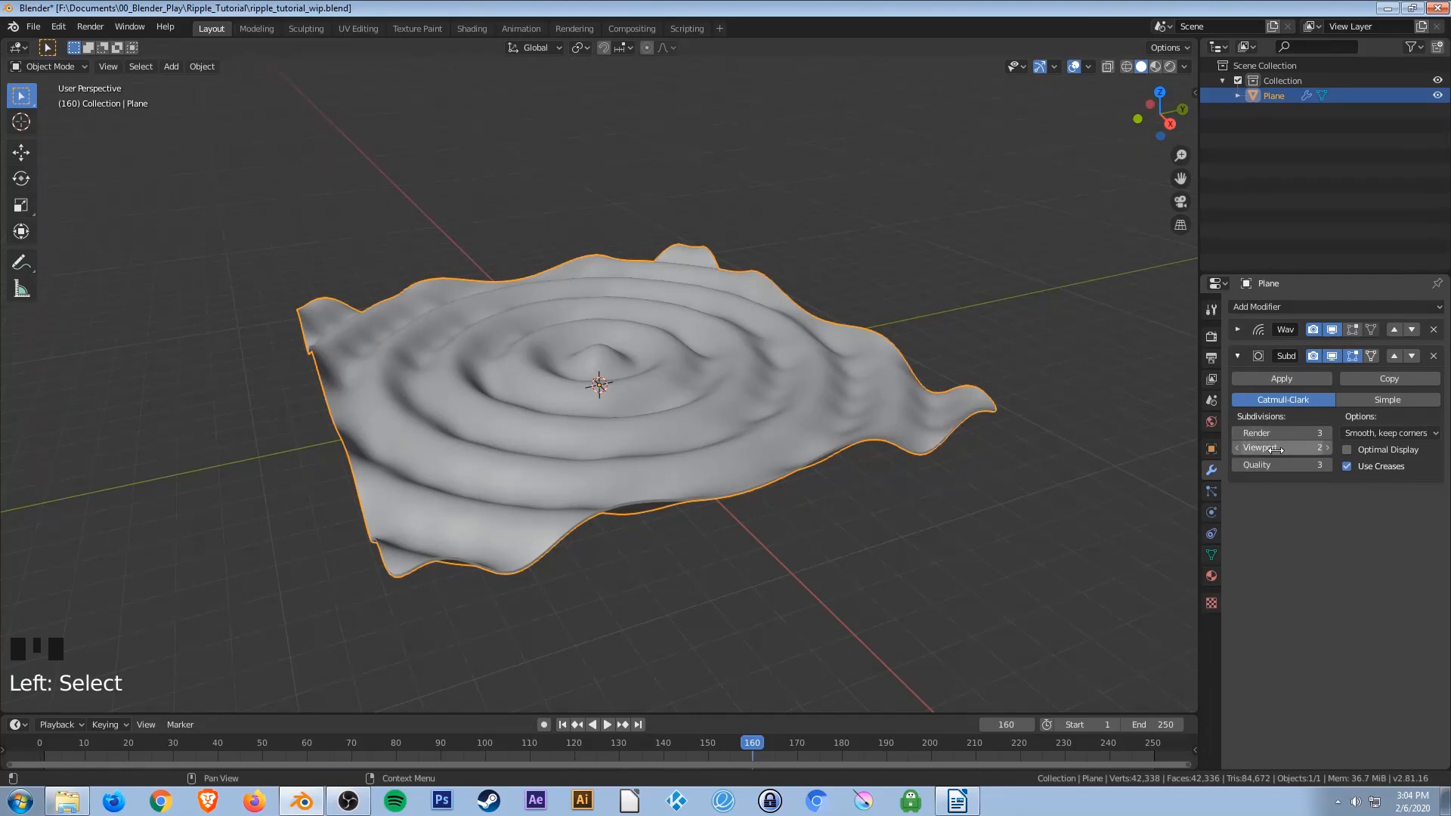
left_click(1237, 356)
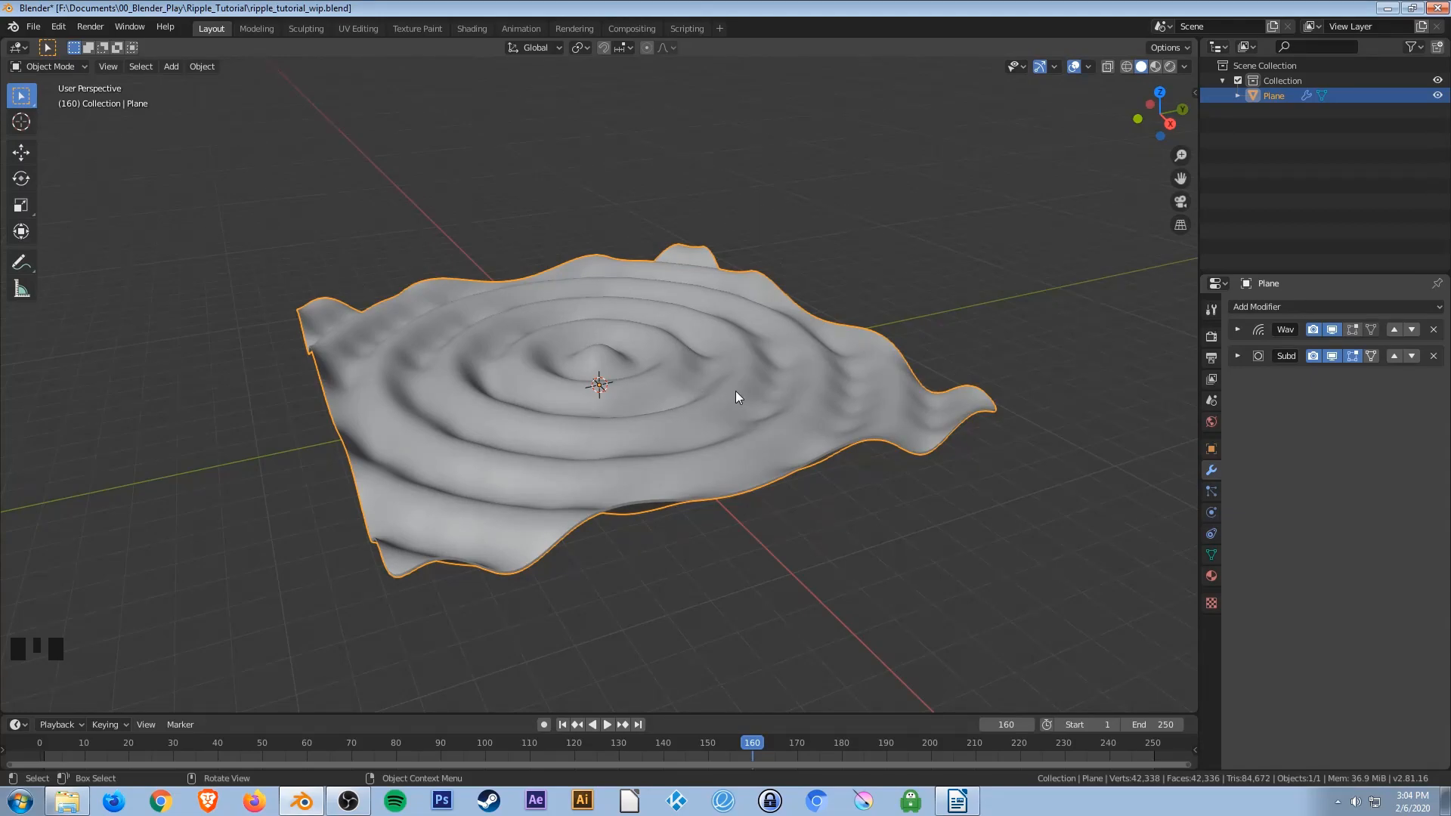
Switch the viewport to Rendered shading.
key("z")
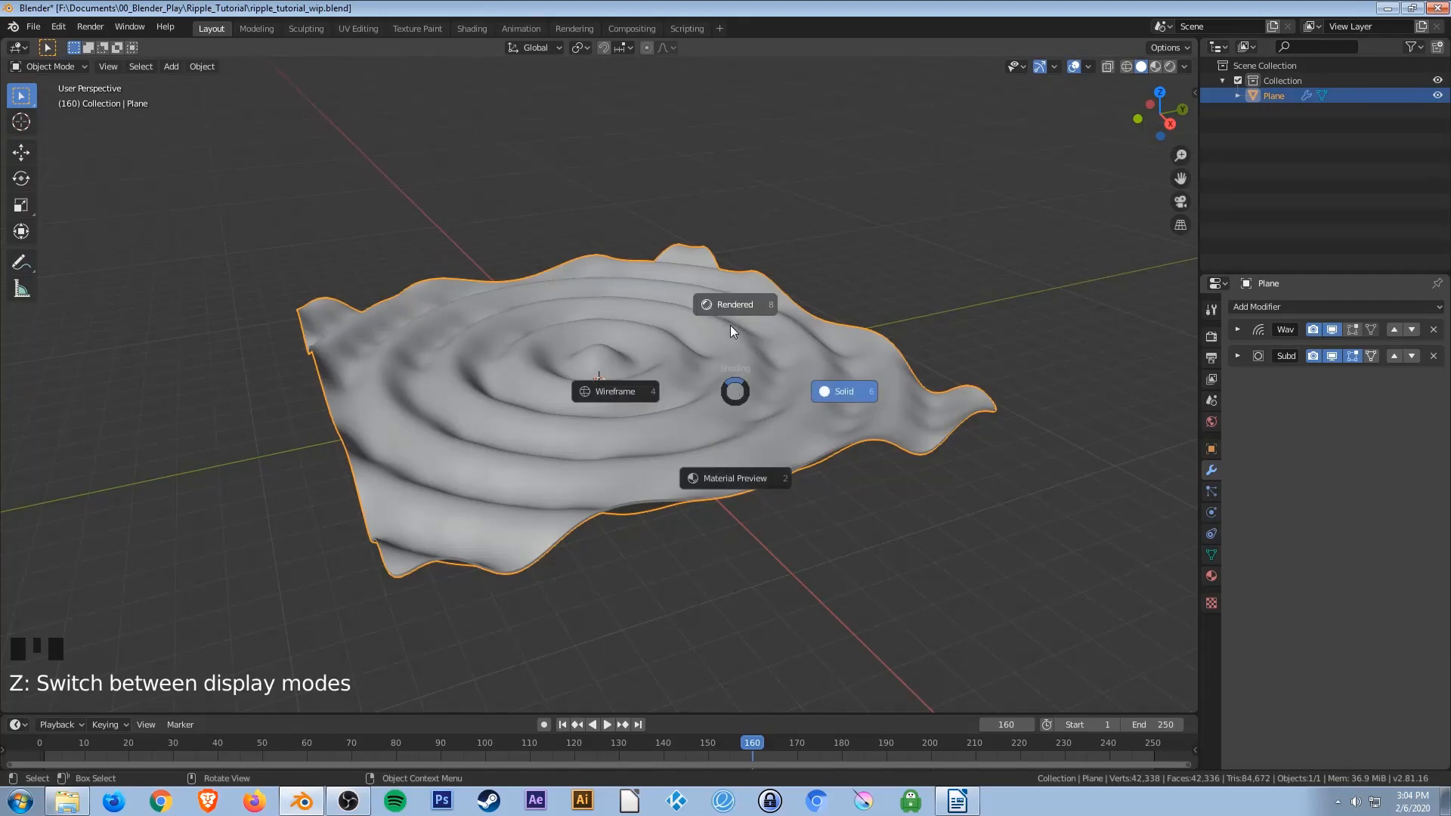
left_click(728, 304)
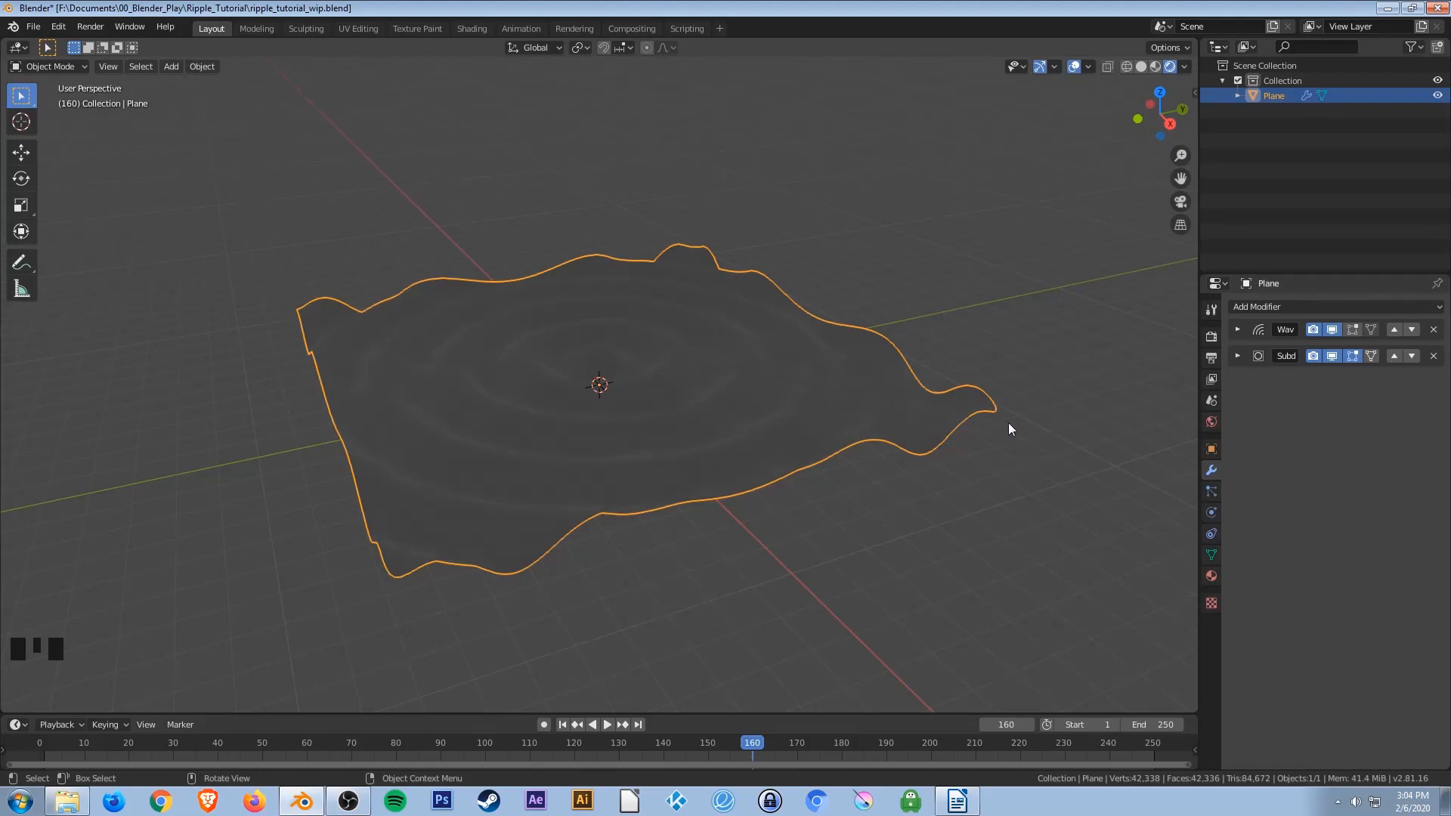
Set the world color to an Environment Texture and load the greenwich_park_4k.hdr image into it.
left_click(1212, 423)
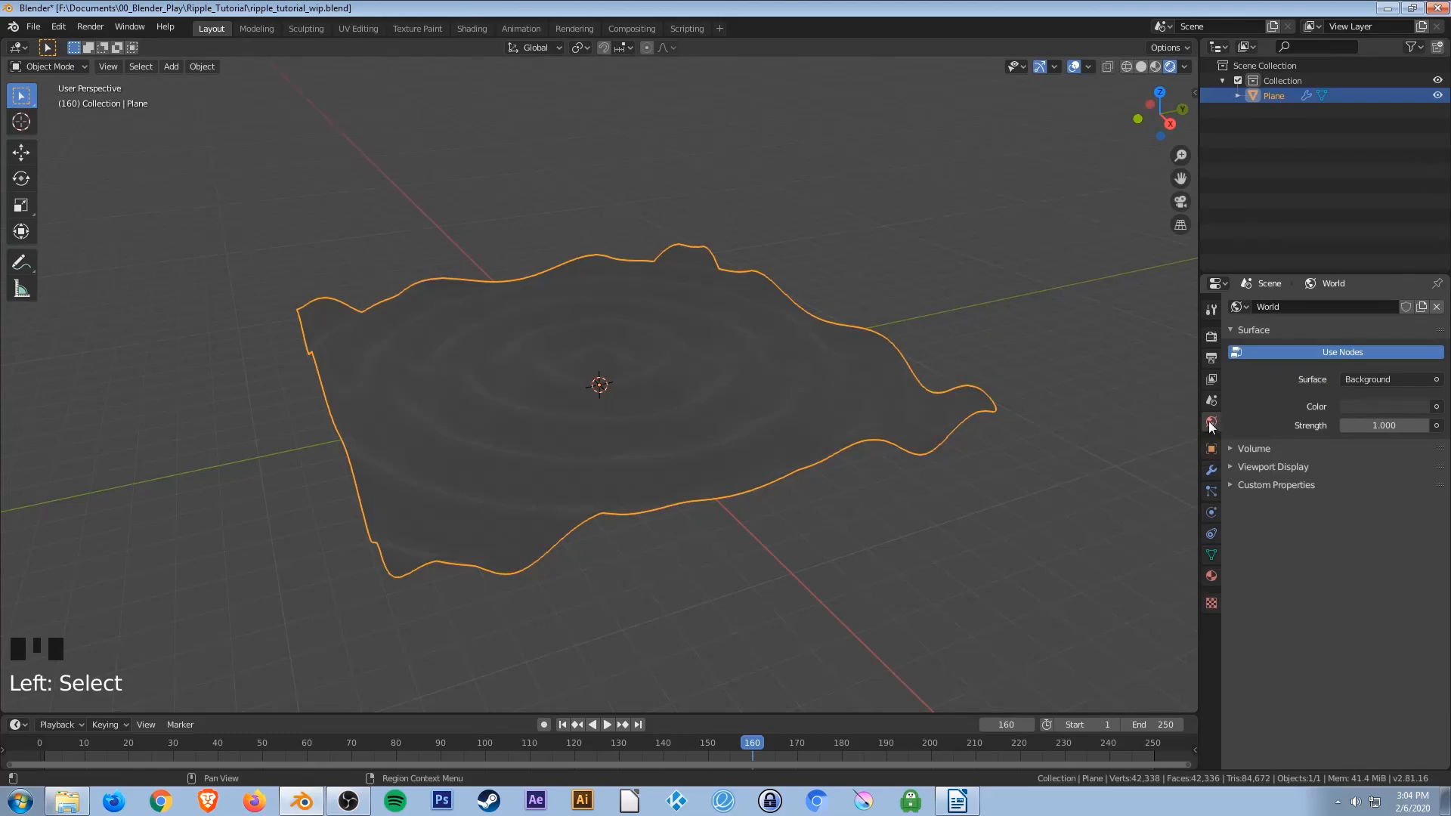
left_click(1438, 409)
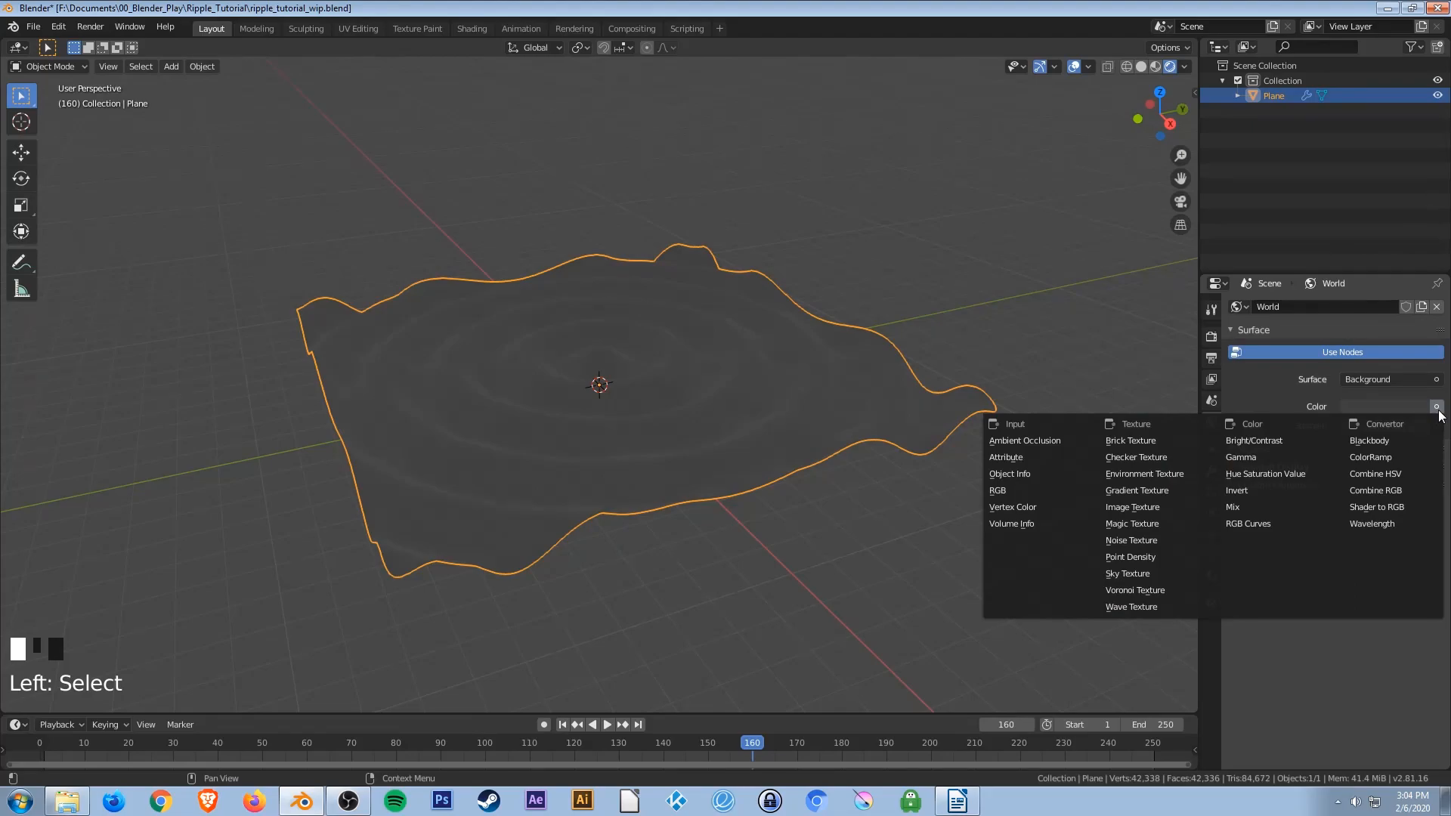
left_click(1152, 476)
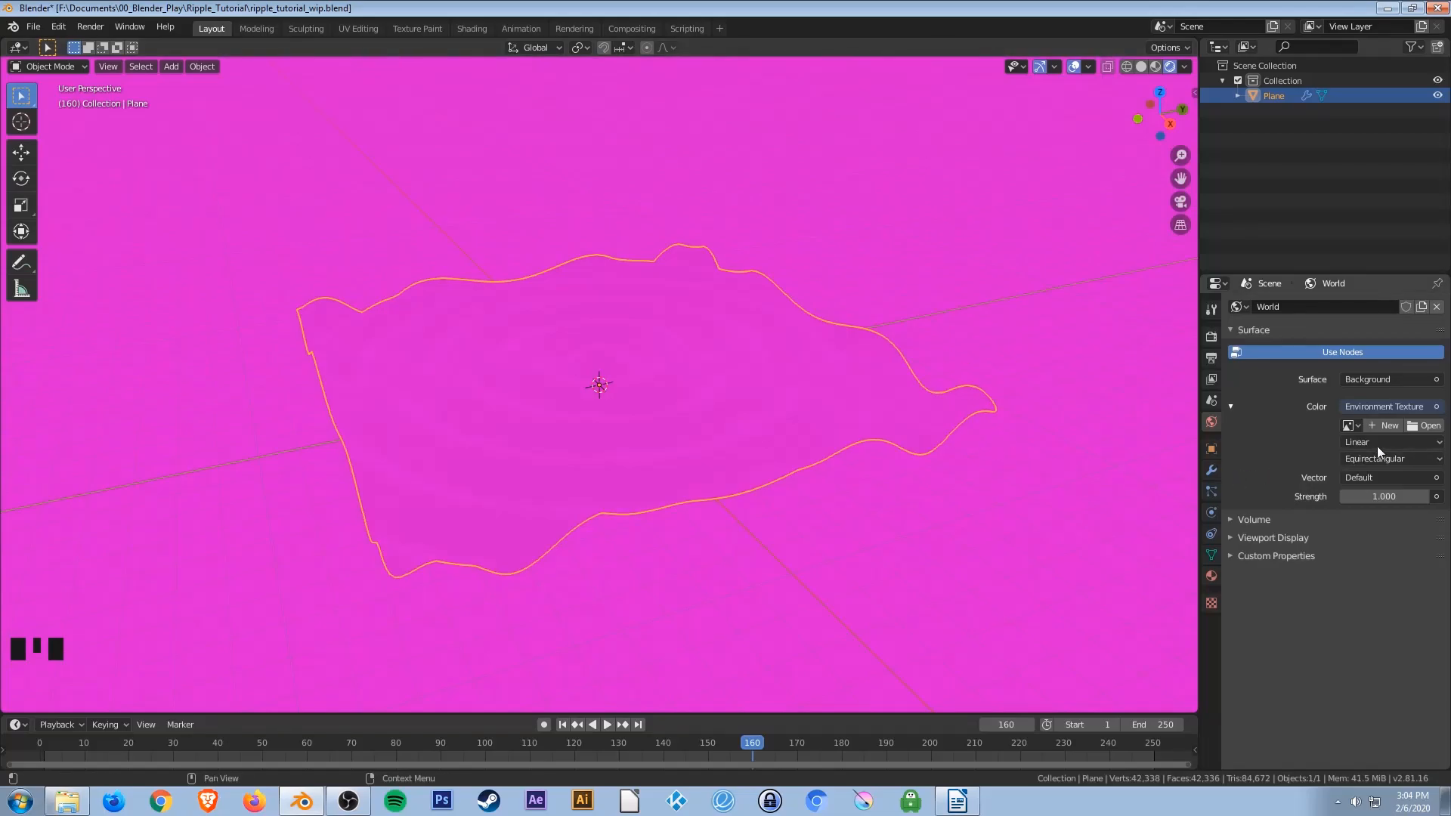
left_click(1424, 427)
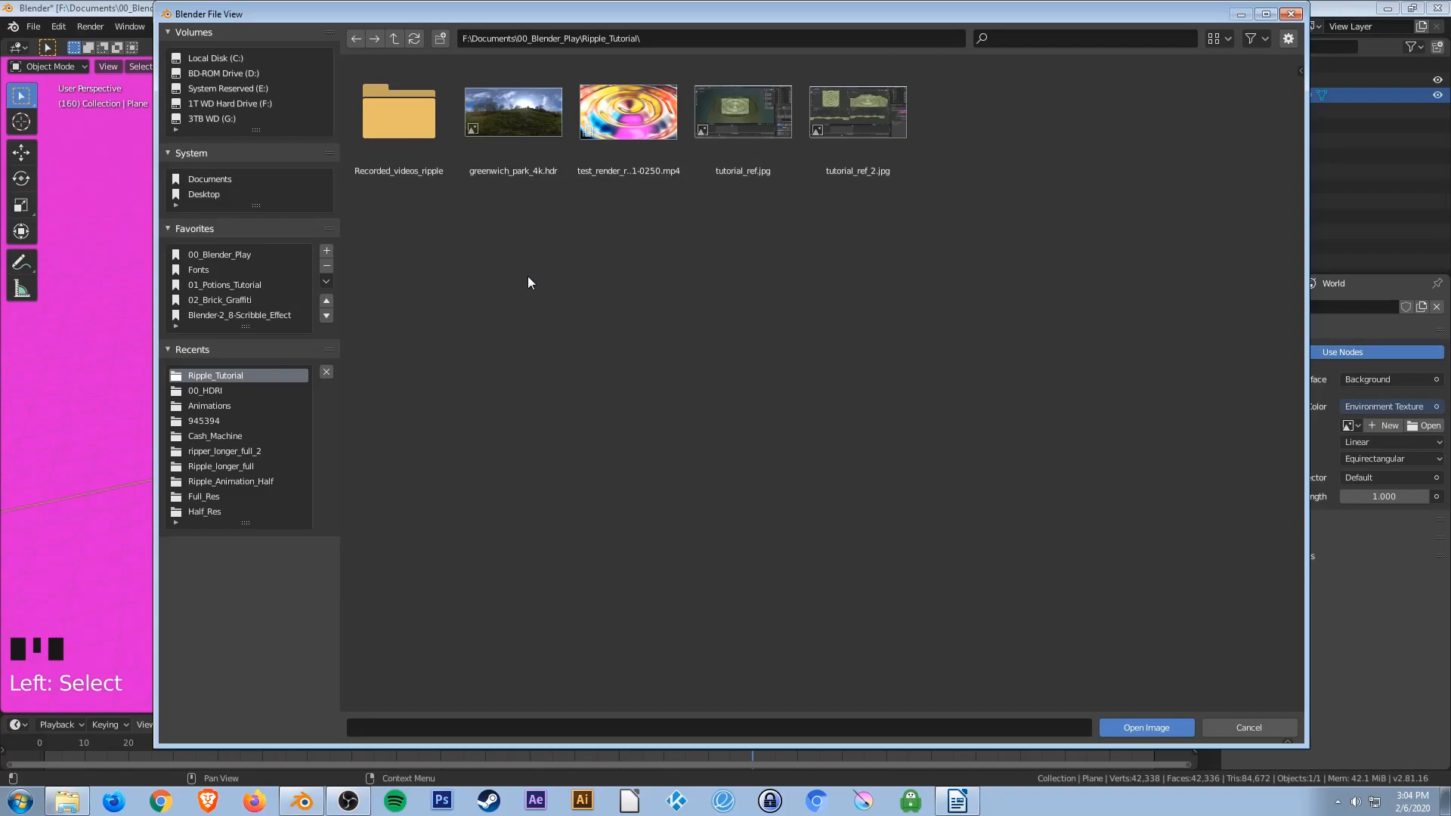
left_click(522, 128)
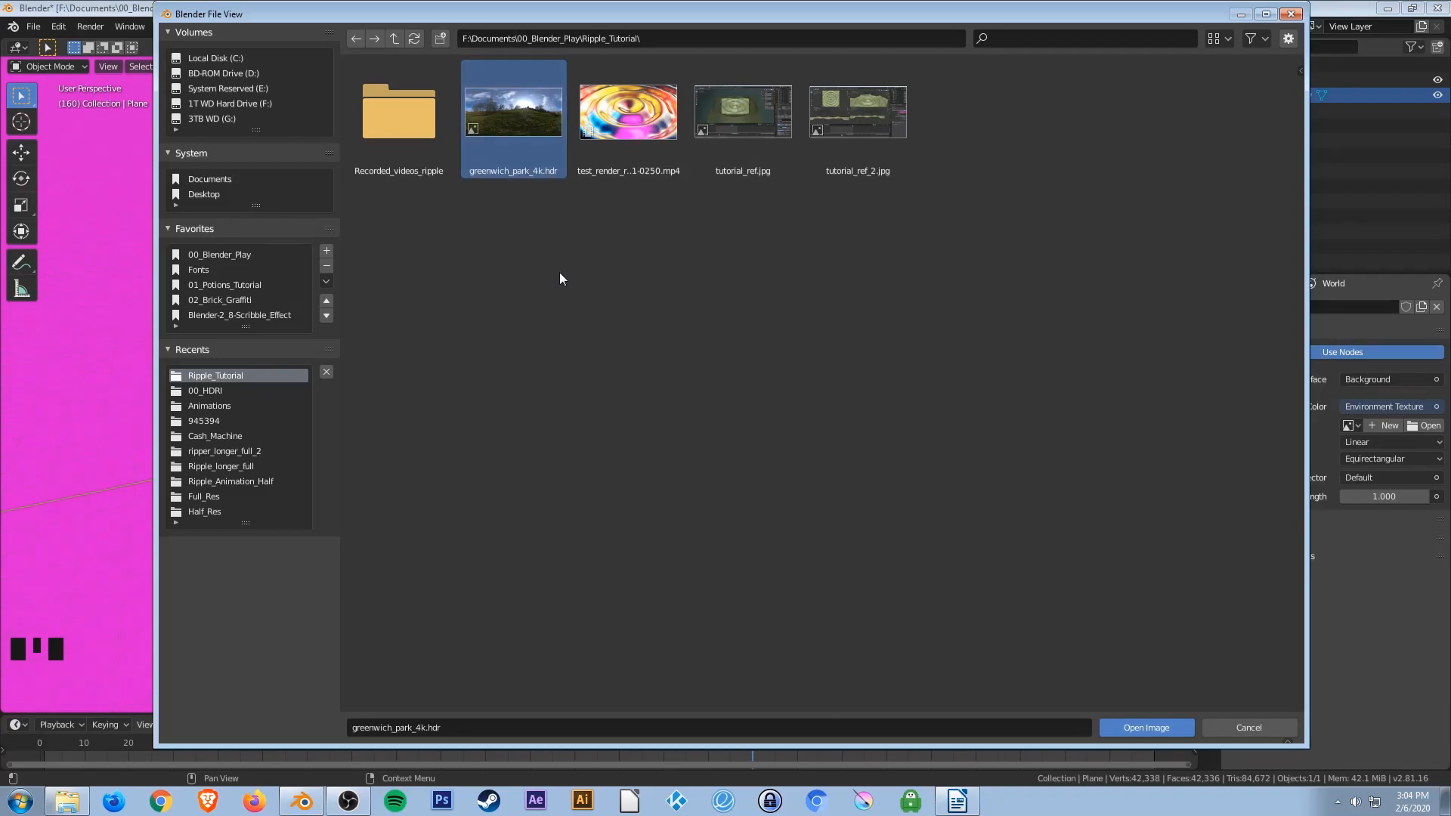
double_click(518, 115)
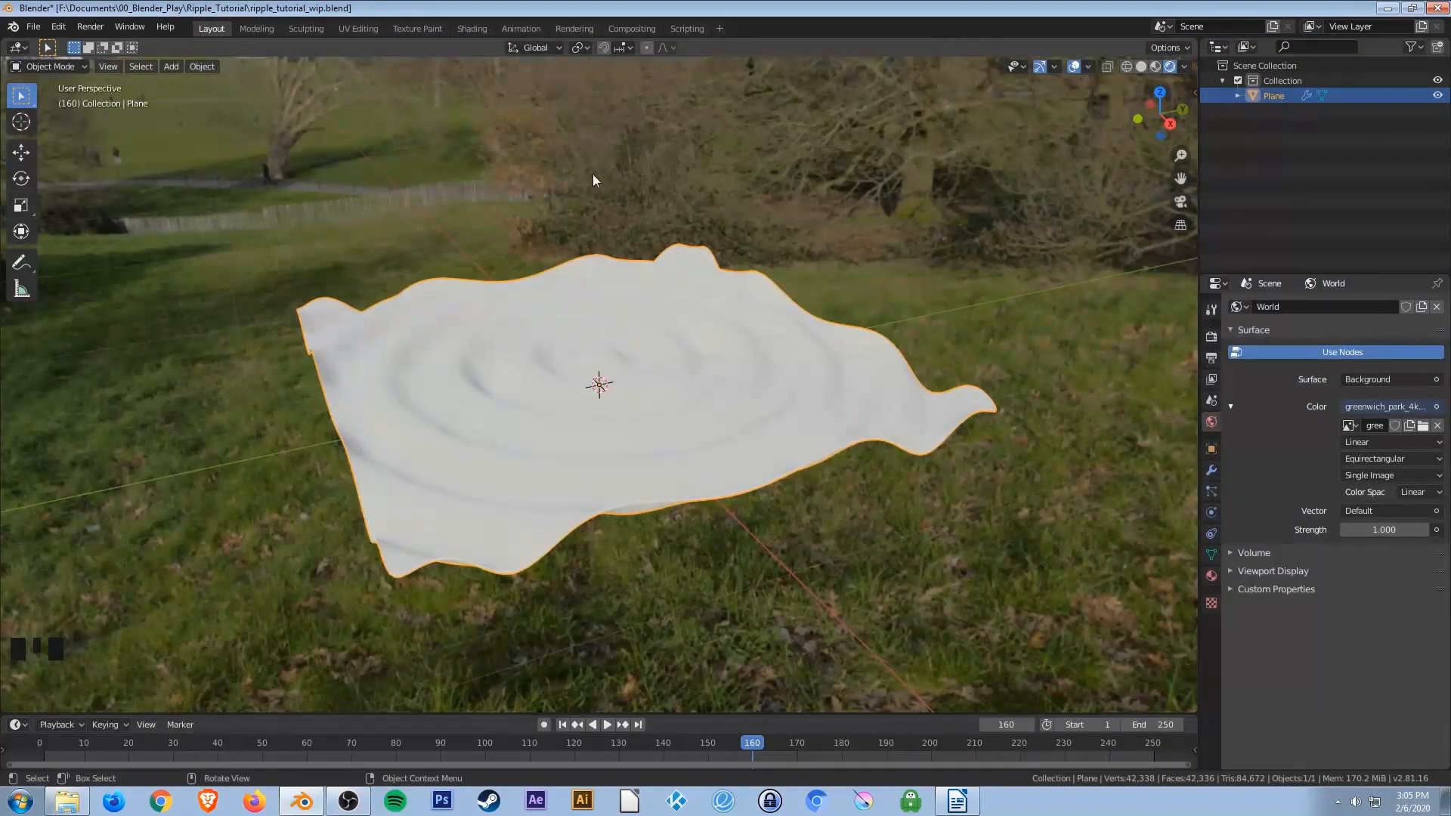
Orbit to view the plane against the HDRI background and save the file.
middle_click_drag(718, 370, 826, 377)
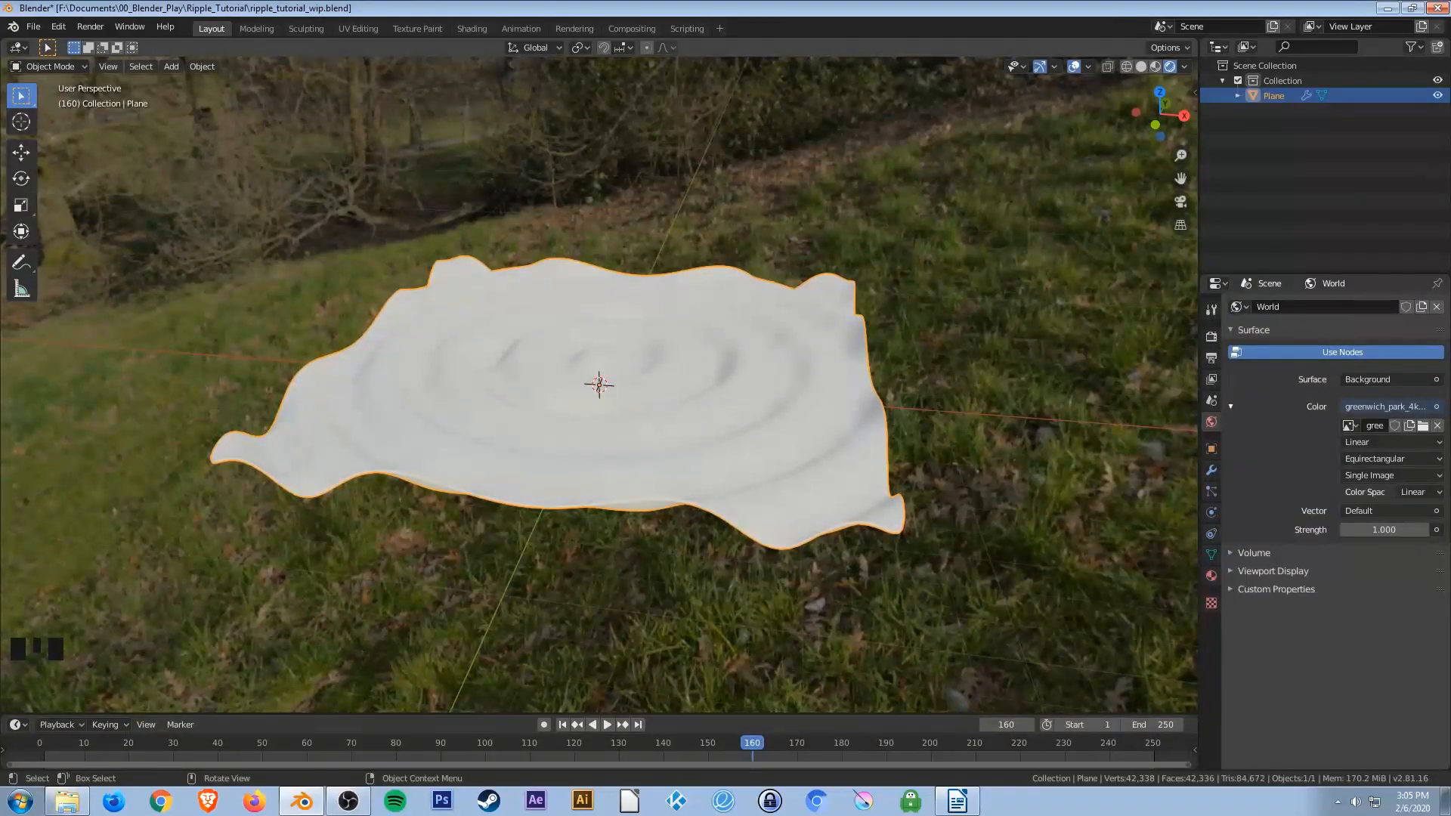
key("ctrl+s")
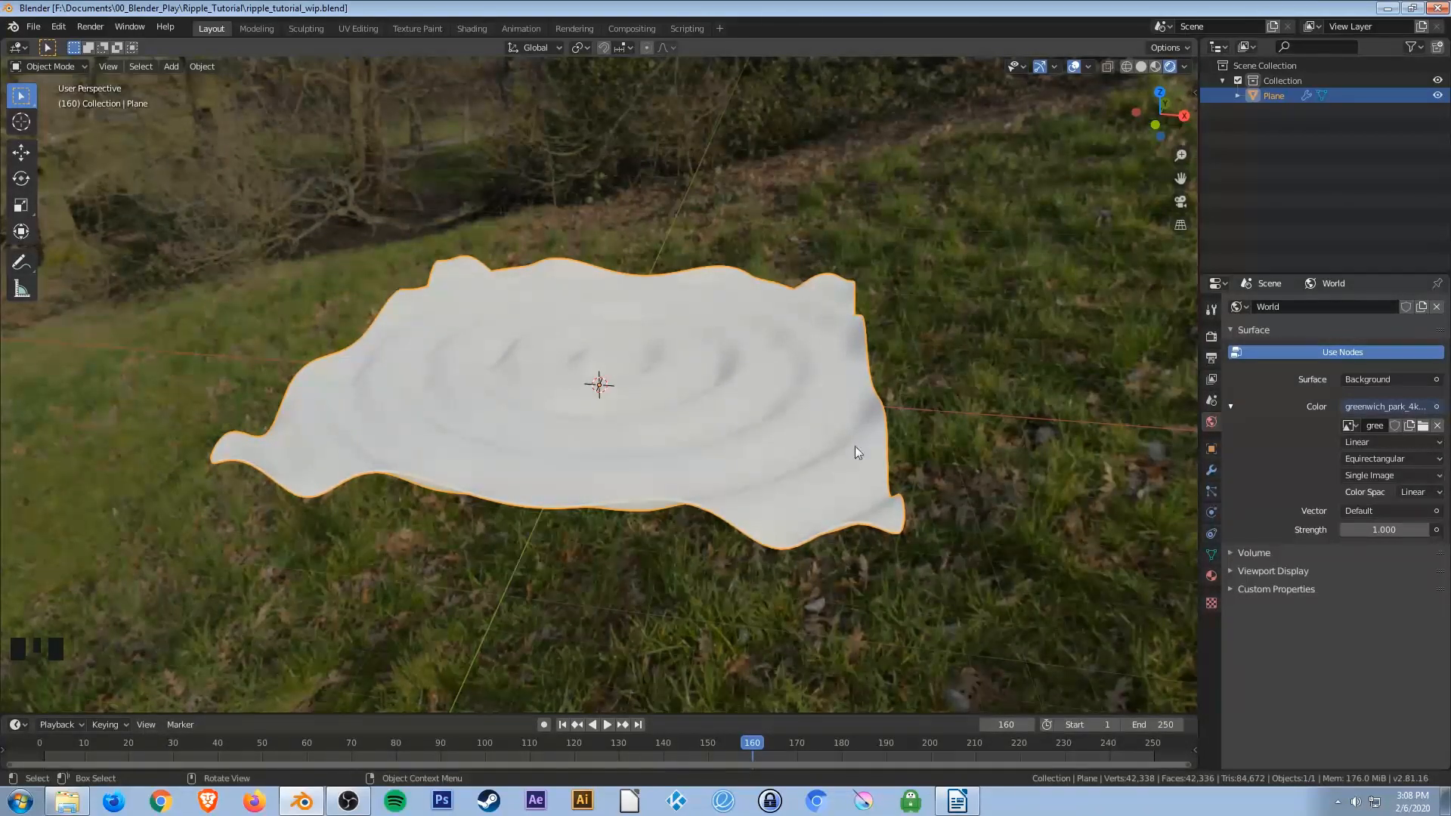
left_click(813, 425)
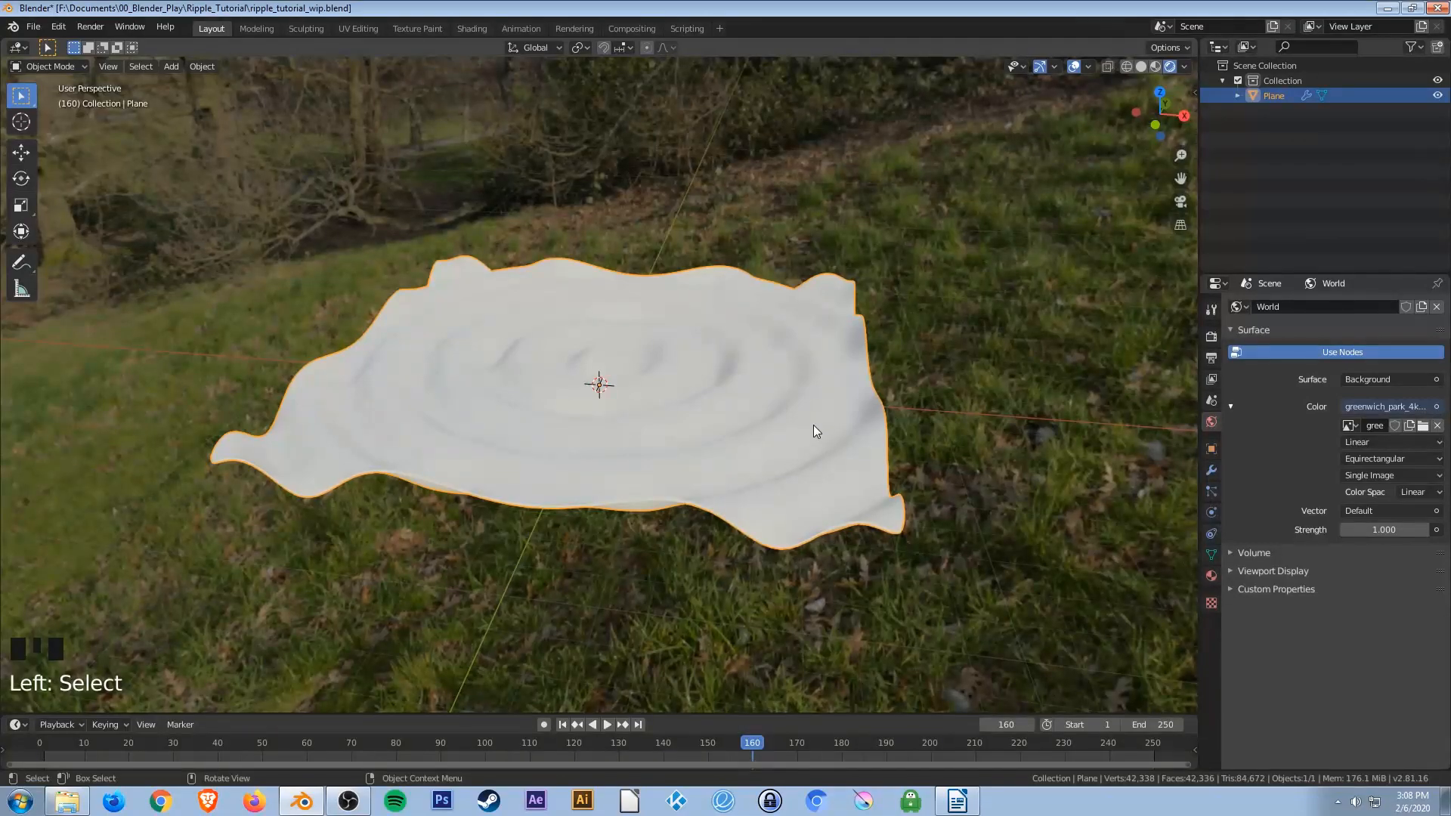
Create a new material for the plane and raise its base color value to 1.0 (pure white).
left_click(1209, 576)
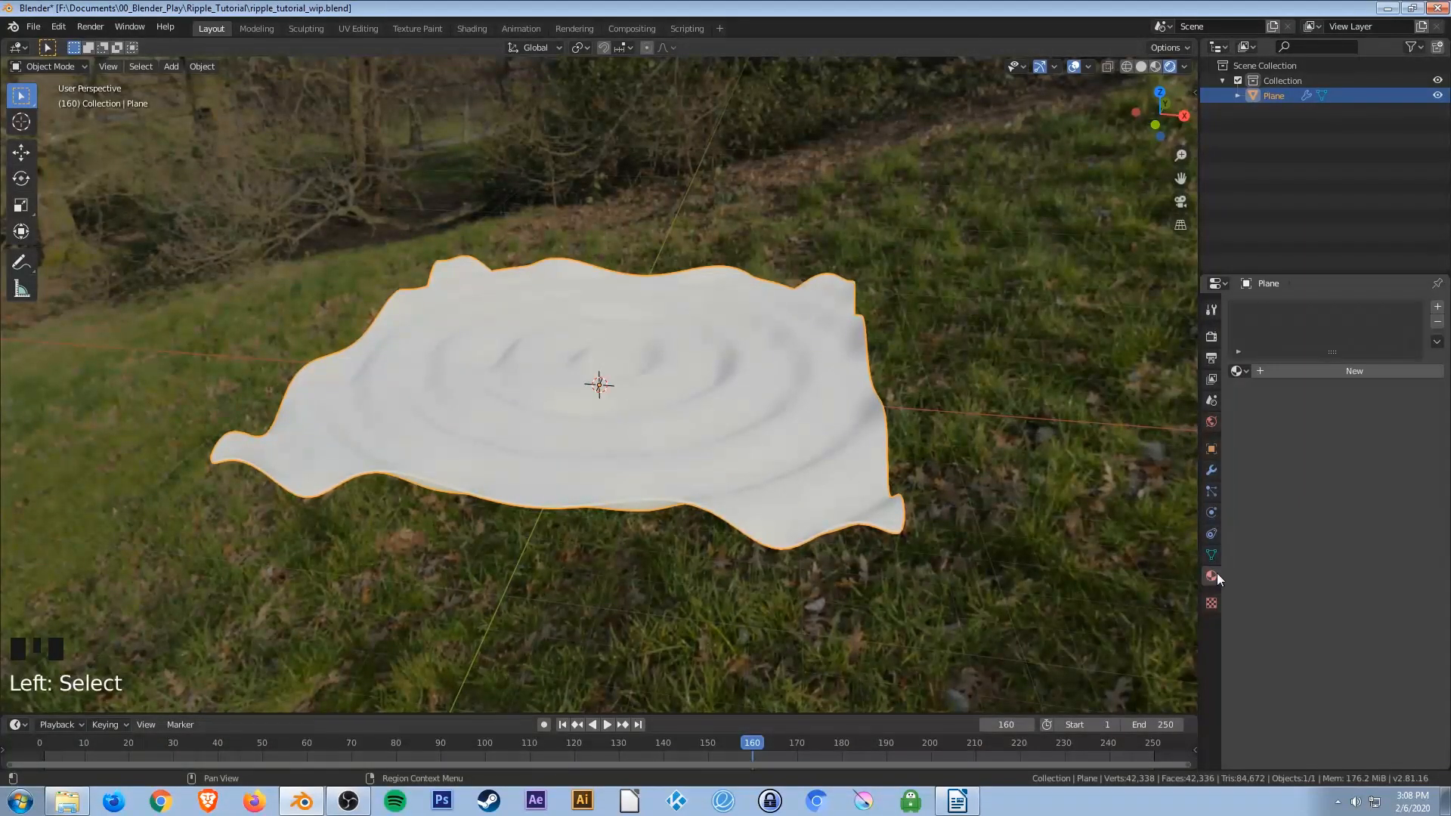
double_click(1301, 375)
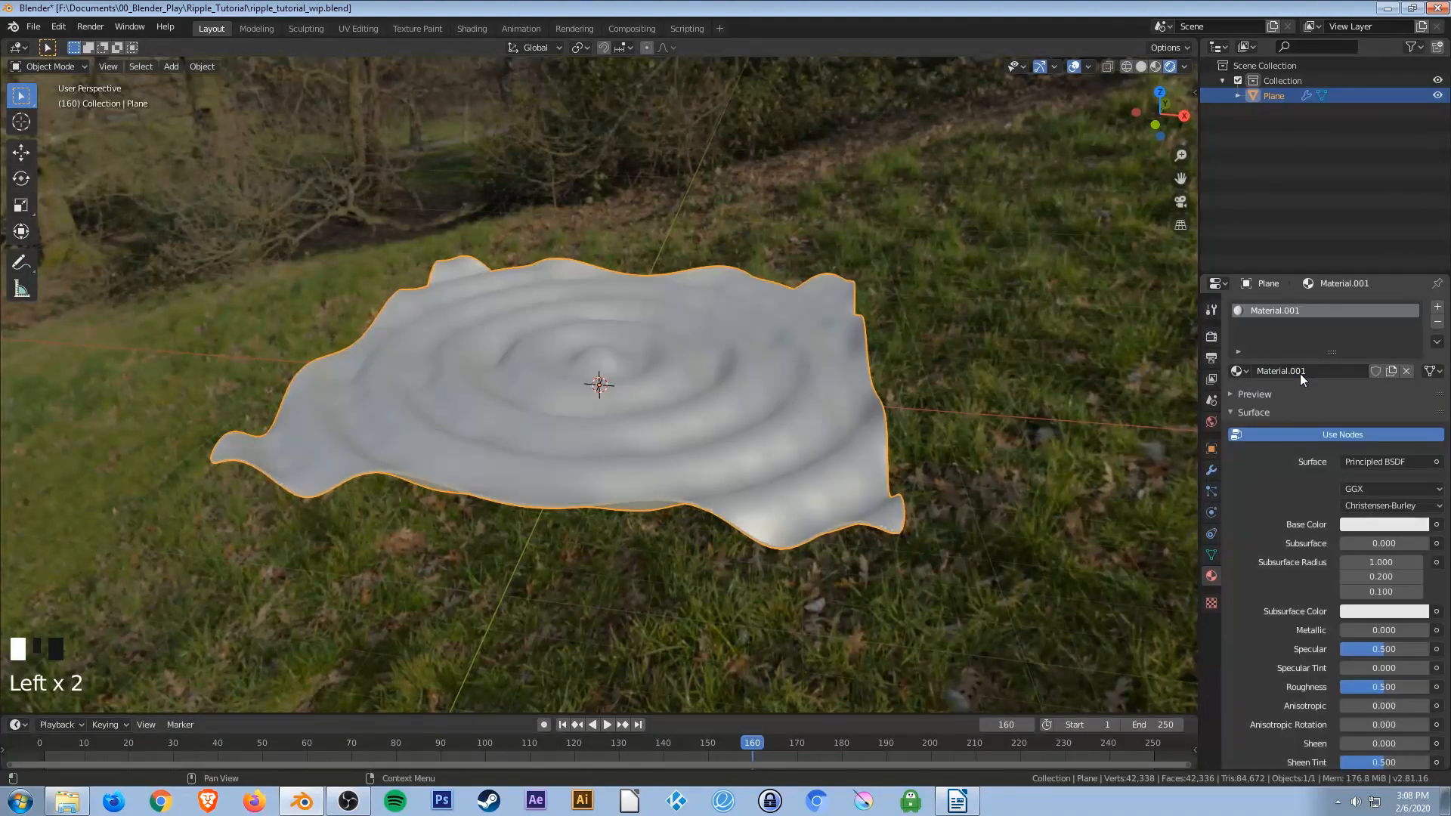
left_click(1354, 524)
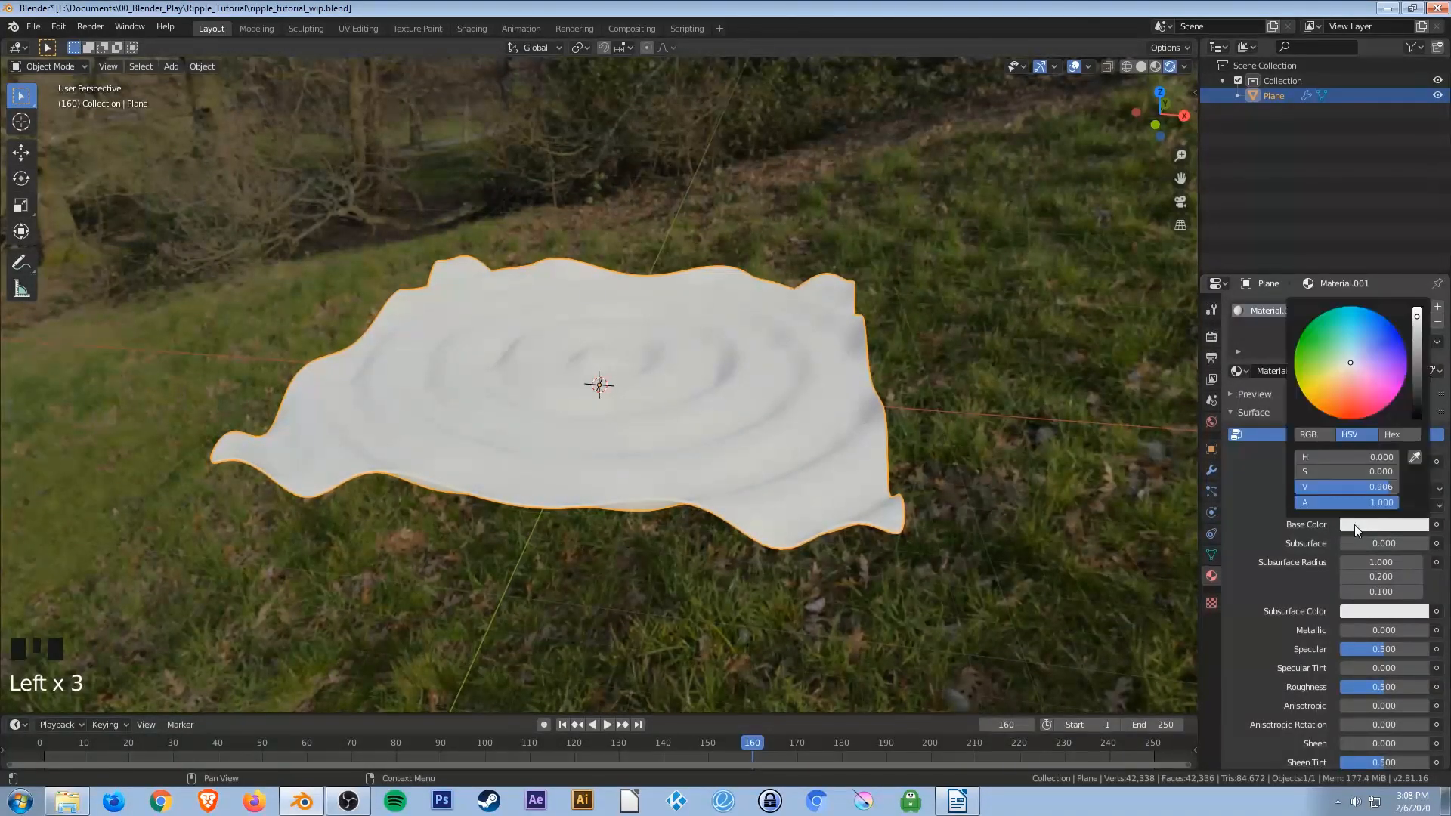
left_click_drag(1416, 315, 1417, 309)
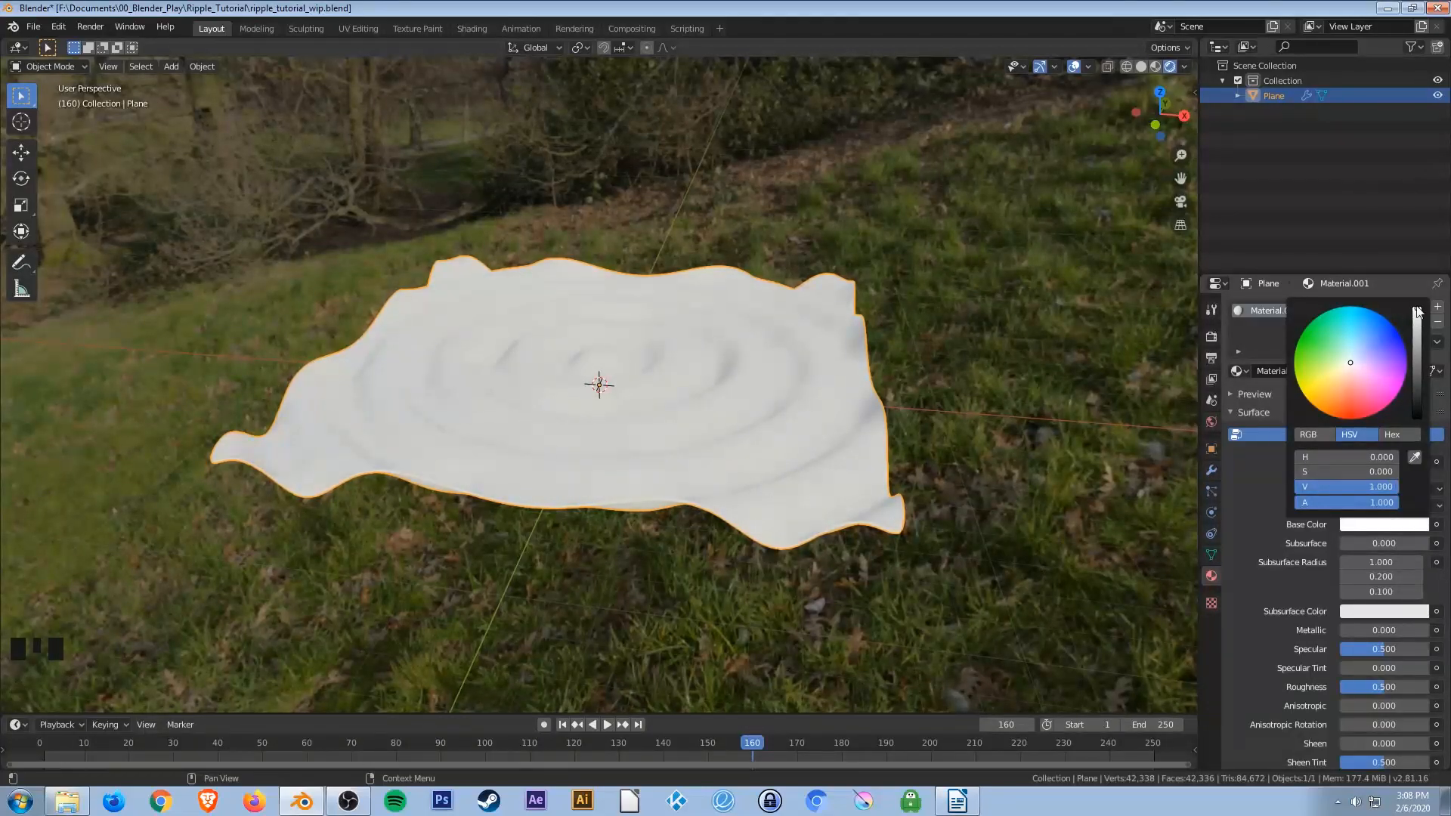
Expand the material preview, switch its preview shape, and set Metallic to 1.0.
left_click(1247, 394)
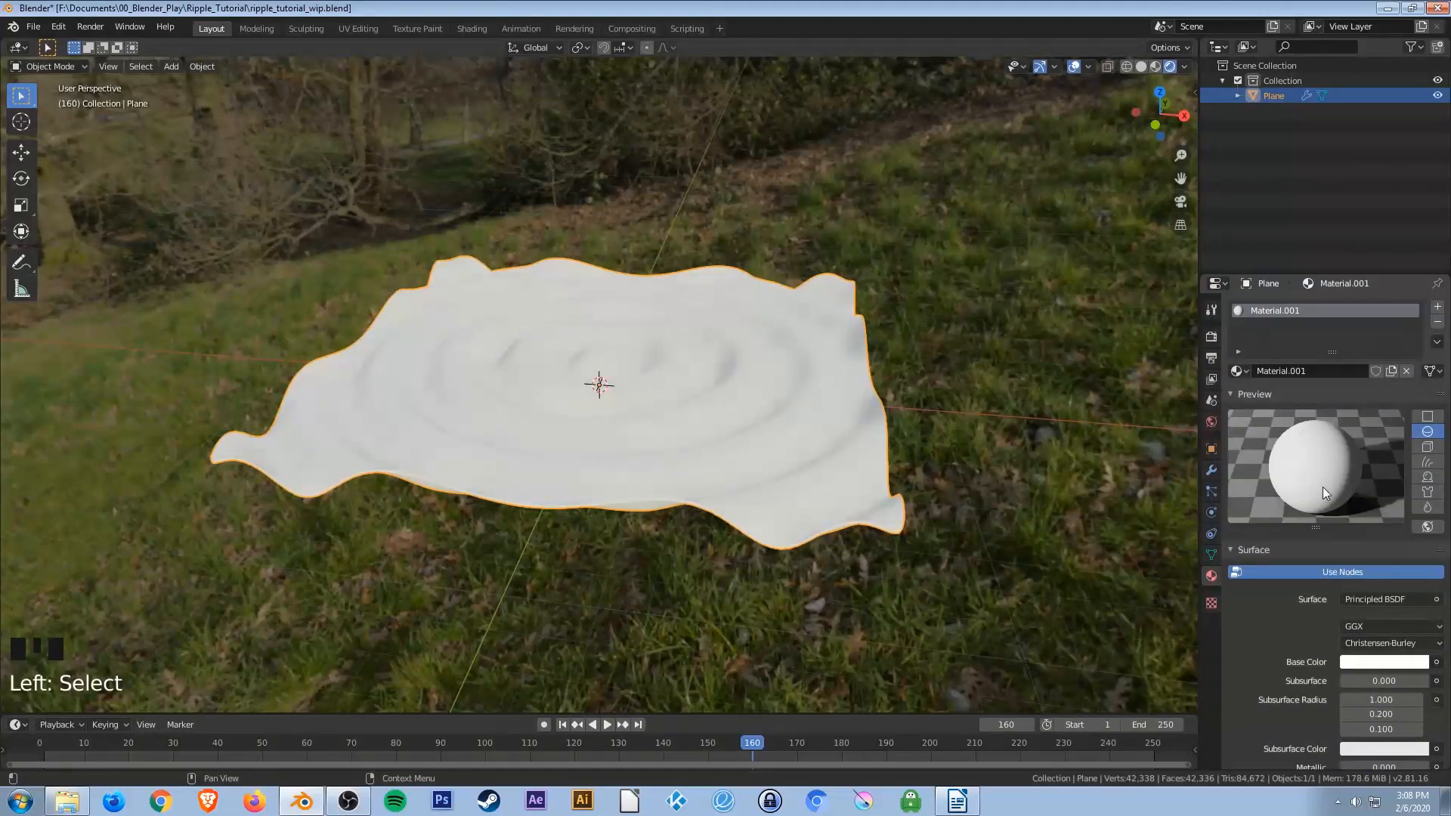
left_click(1428, 477)
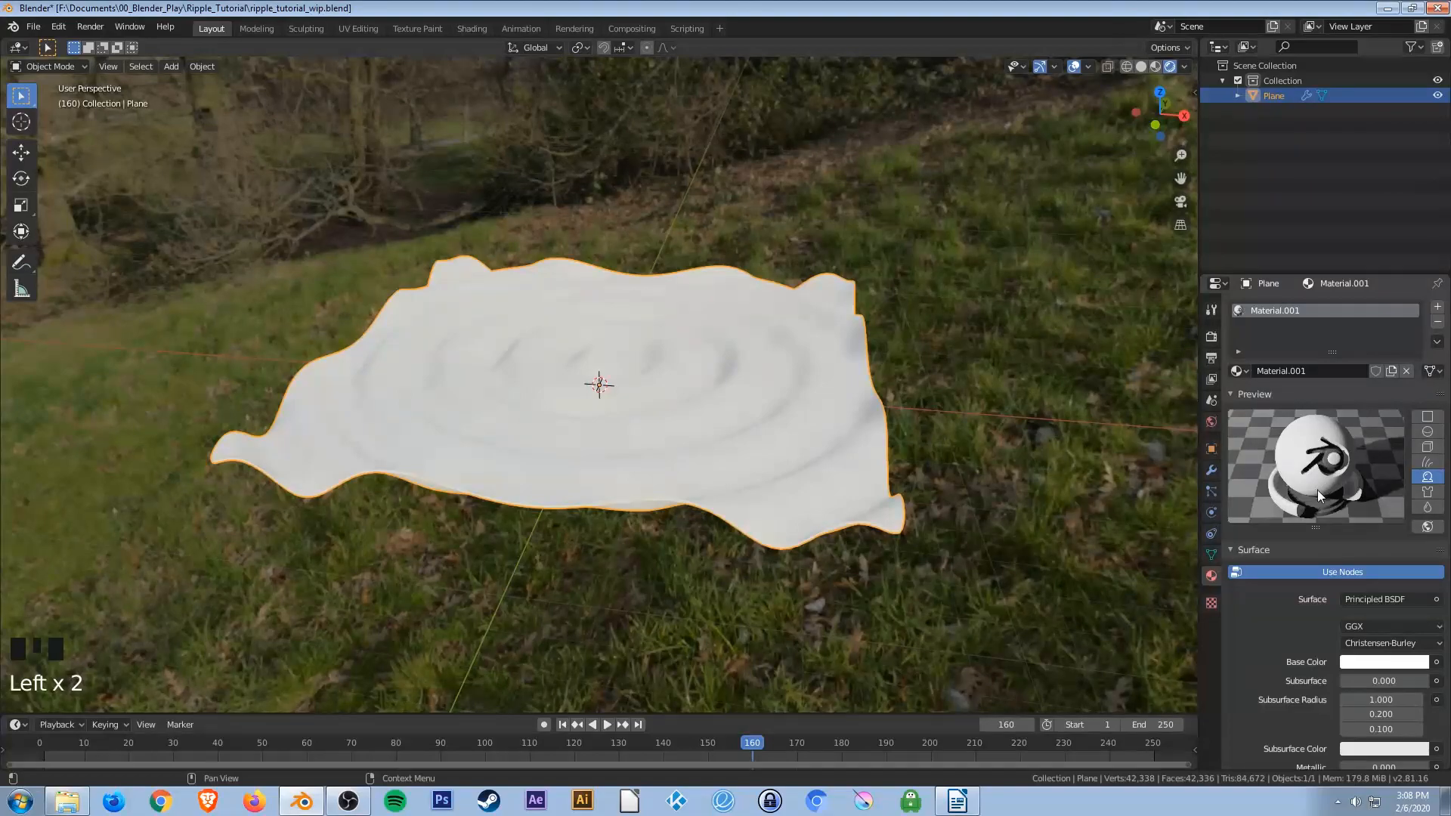
scroll(1283, 651, "down", 3)
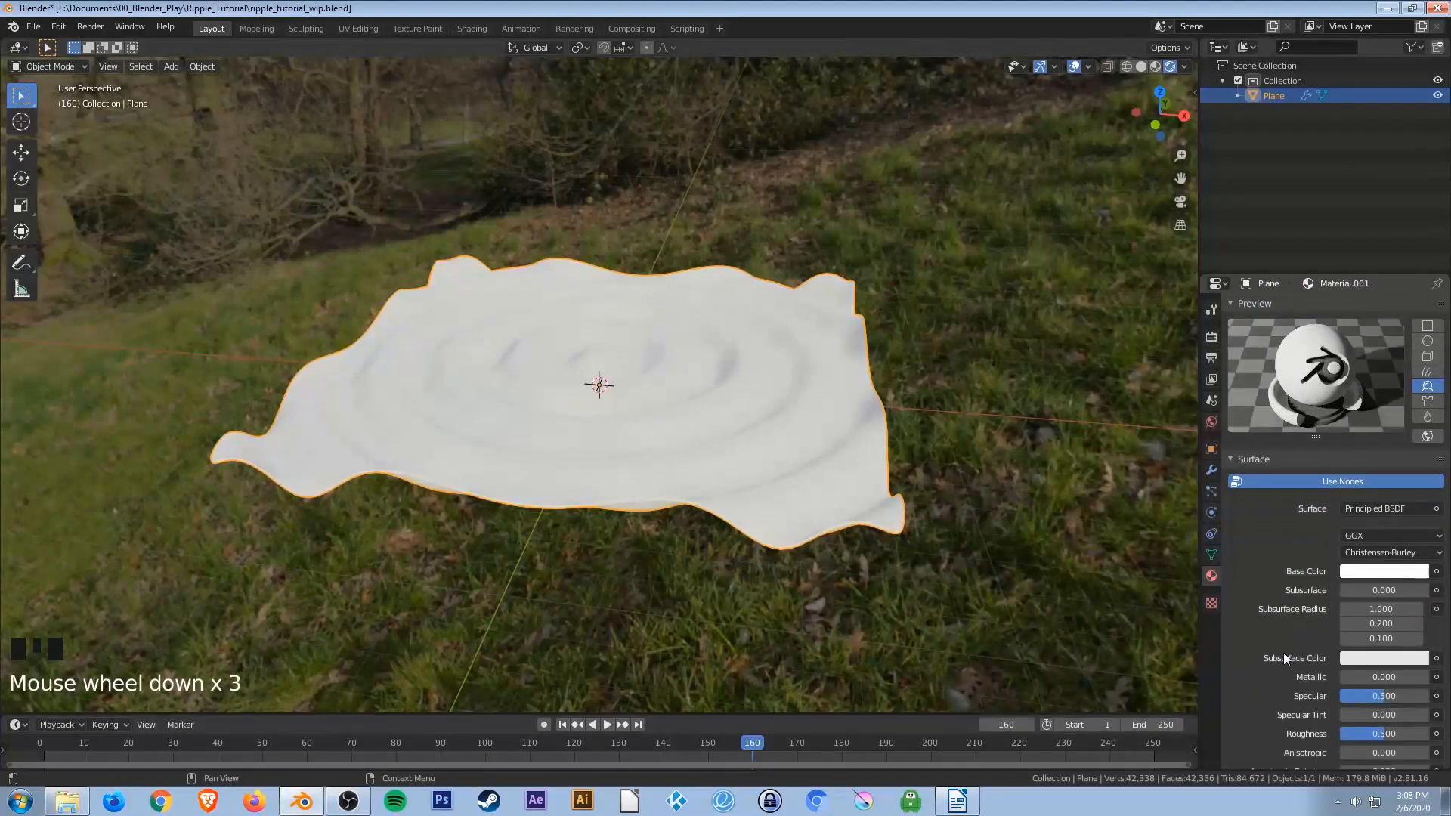
left_click_drag(1342, 680, 1431, 680)
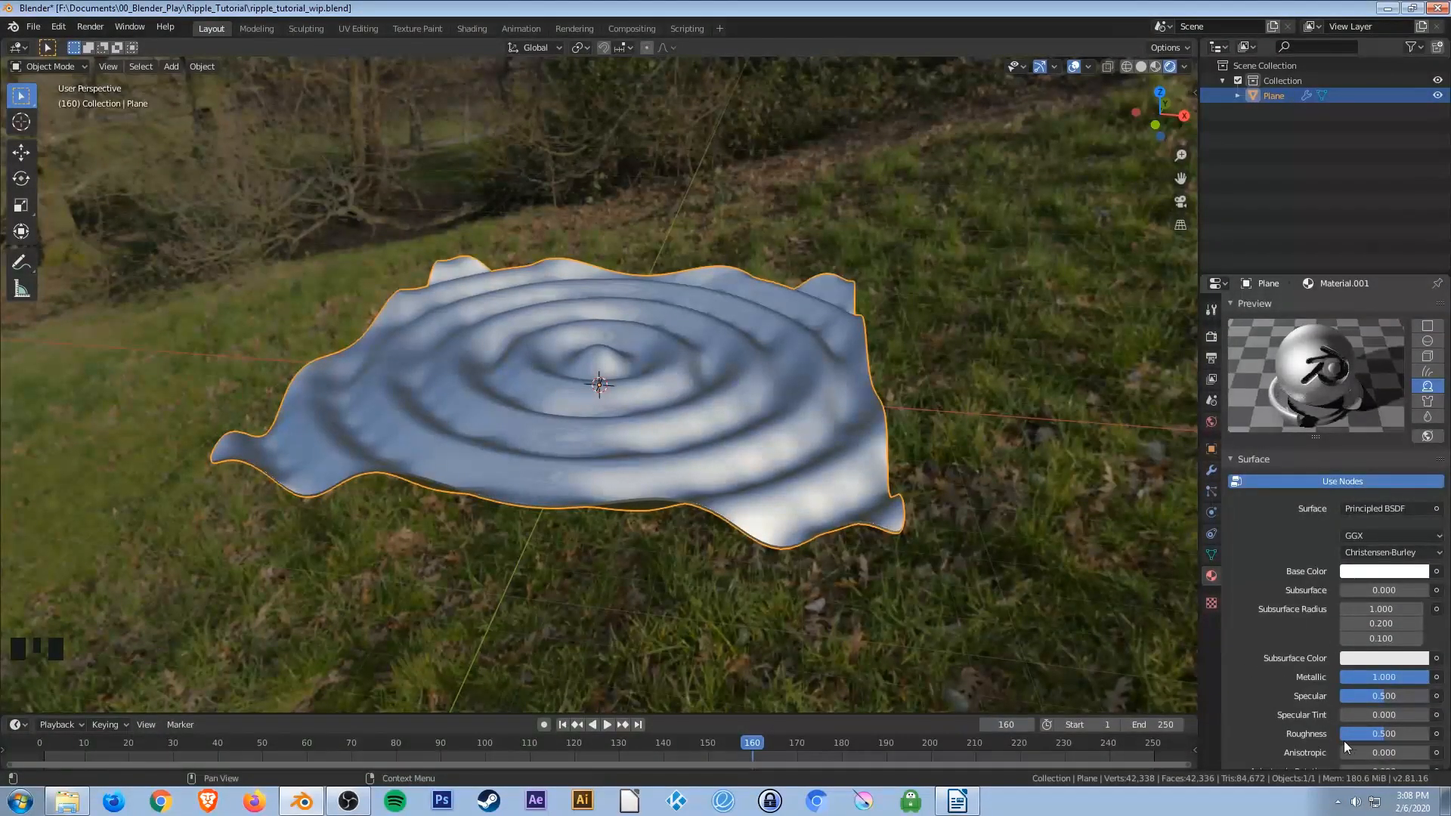
Set the material's Roughness to 0.3 and save the file.
left_click(1365, 734)
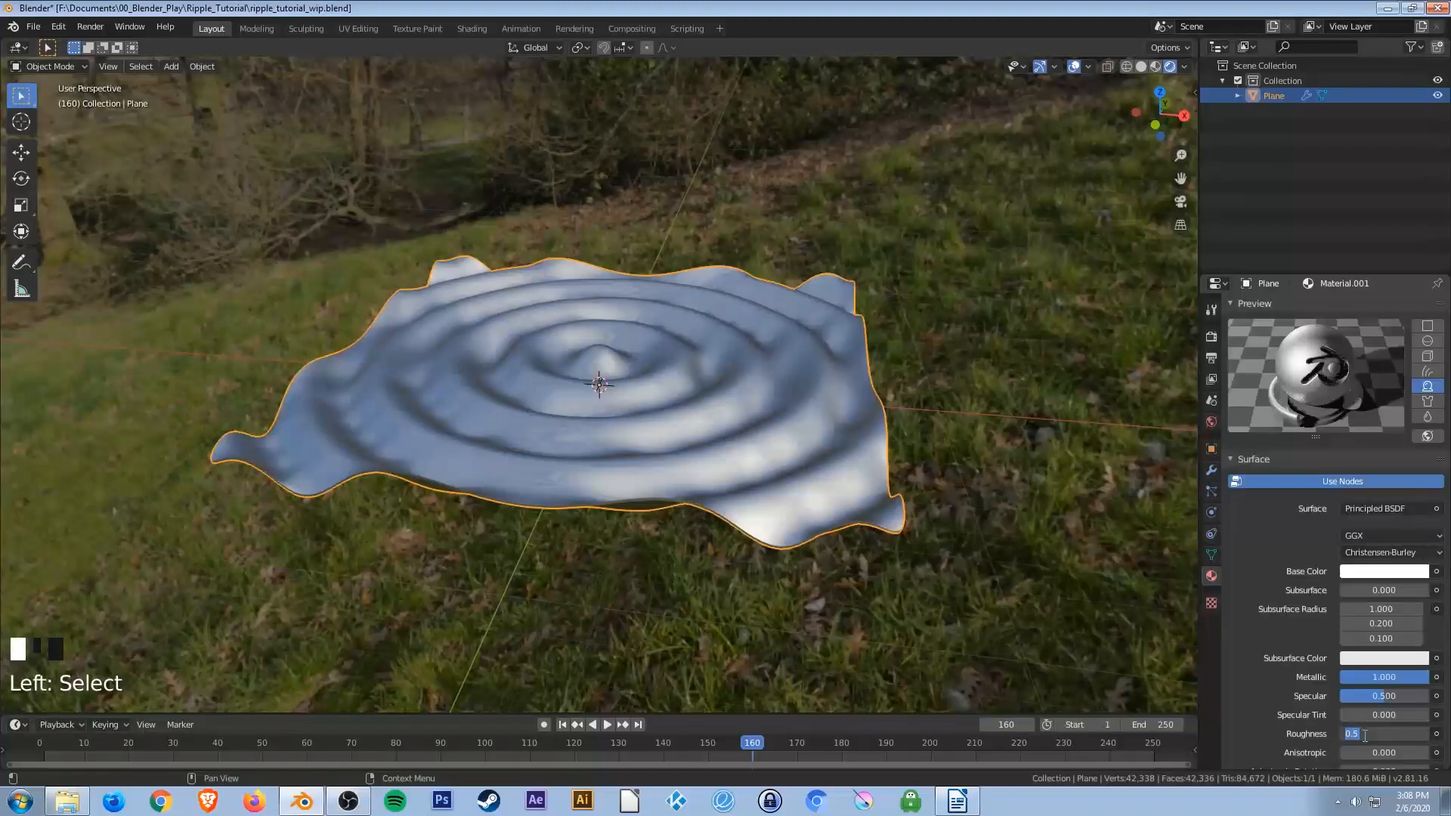
type("0.3")
key("Return")
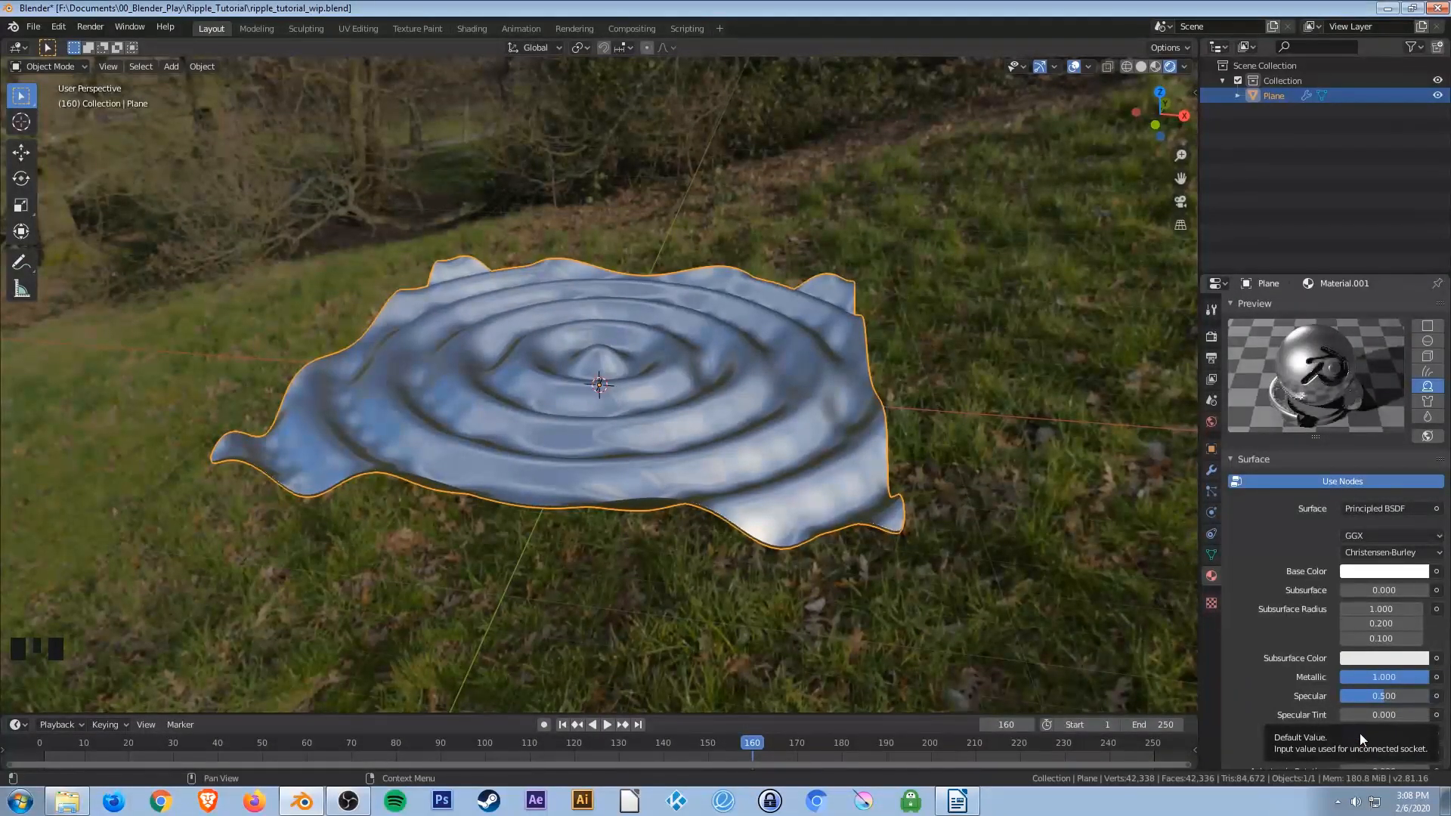
left_click_drag(1369, 734, 1340, 735)
left_click(1368, 734)
key("Return")
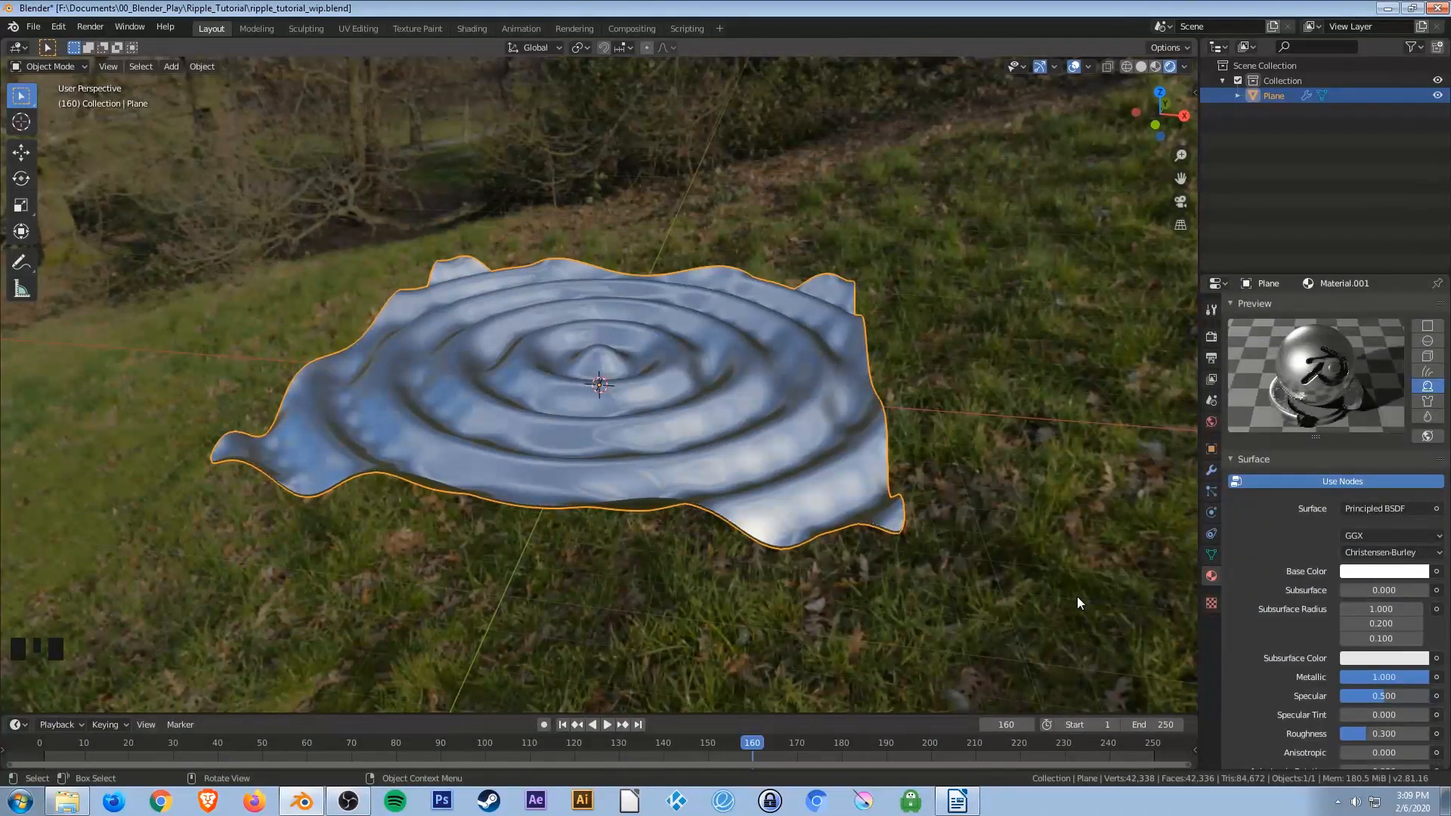
key("ctrl+s")
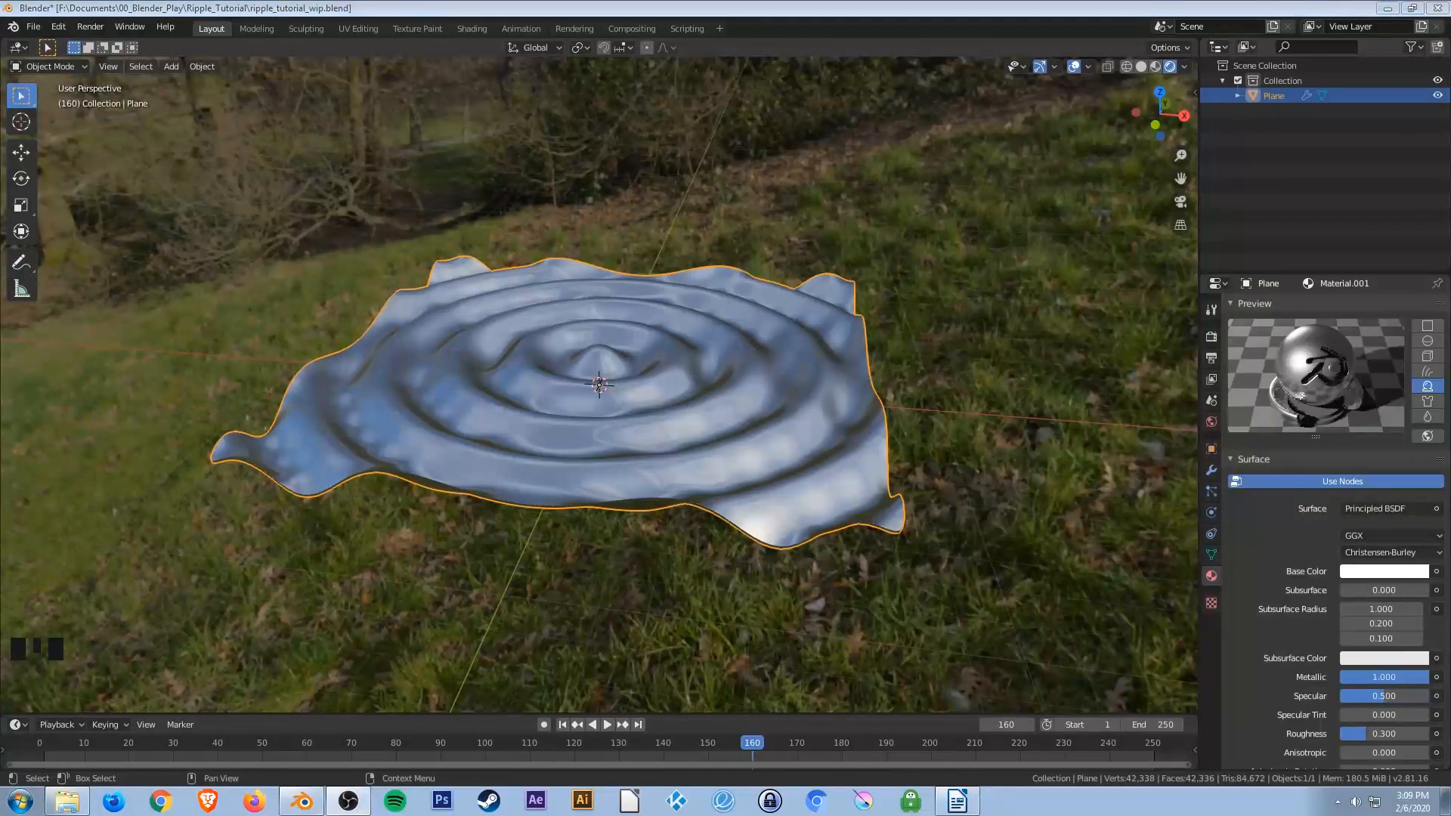
left_click(939, 10)
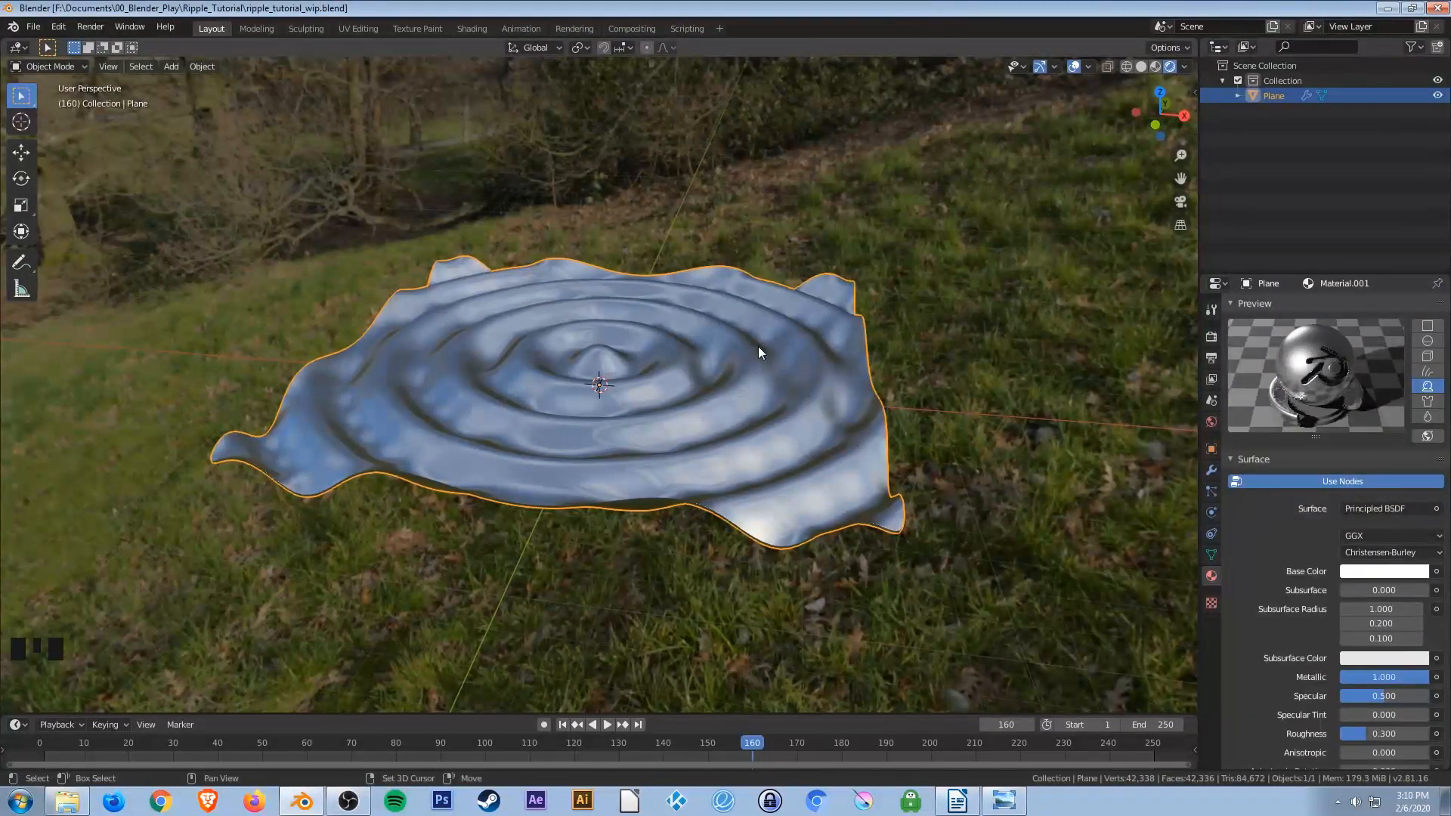
Add an Area light to the scene.
key("shift+a")
mouse_move(702, 391)
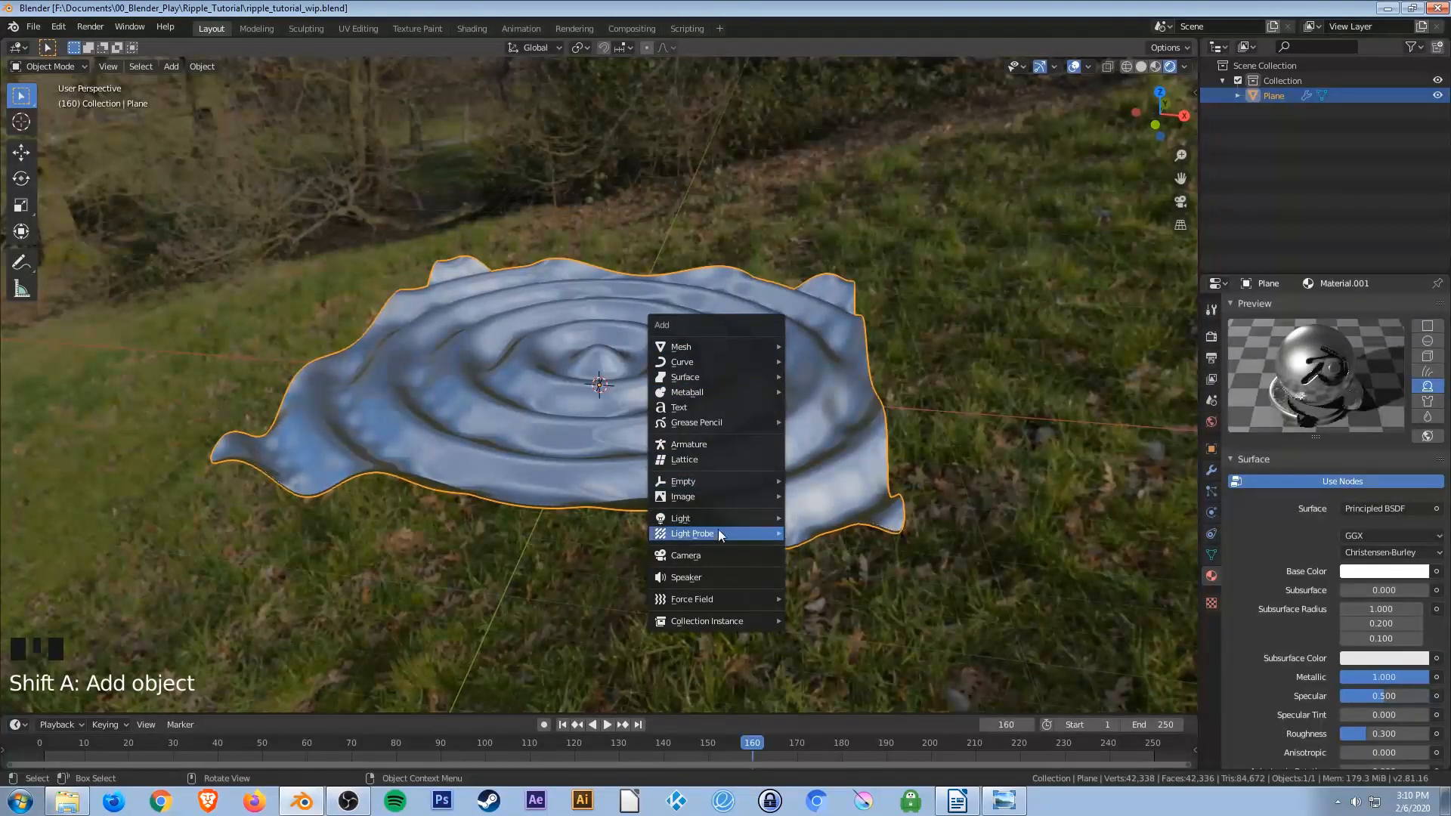
mouse_move(720, 516)
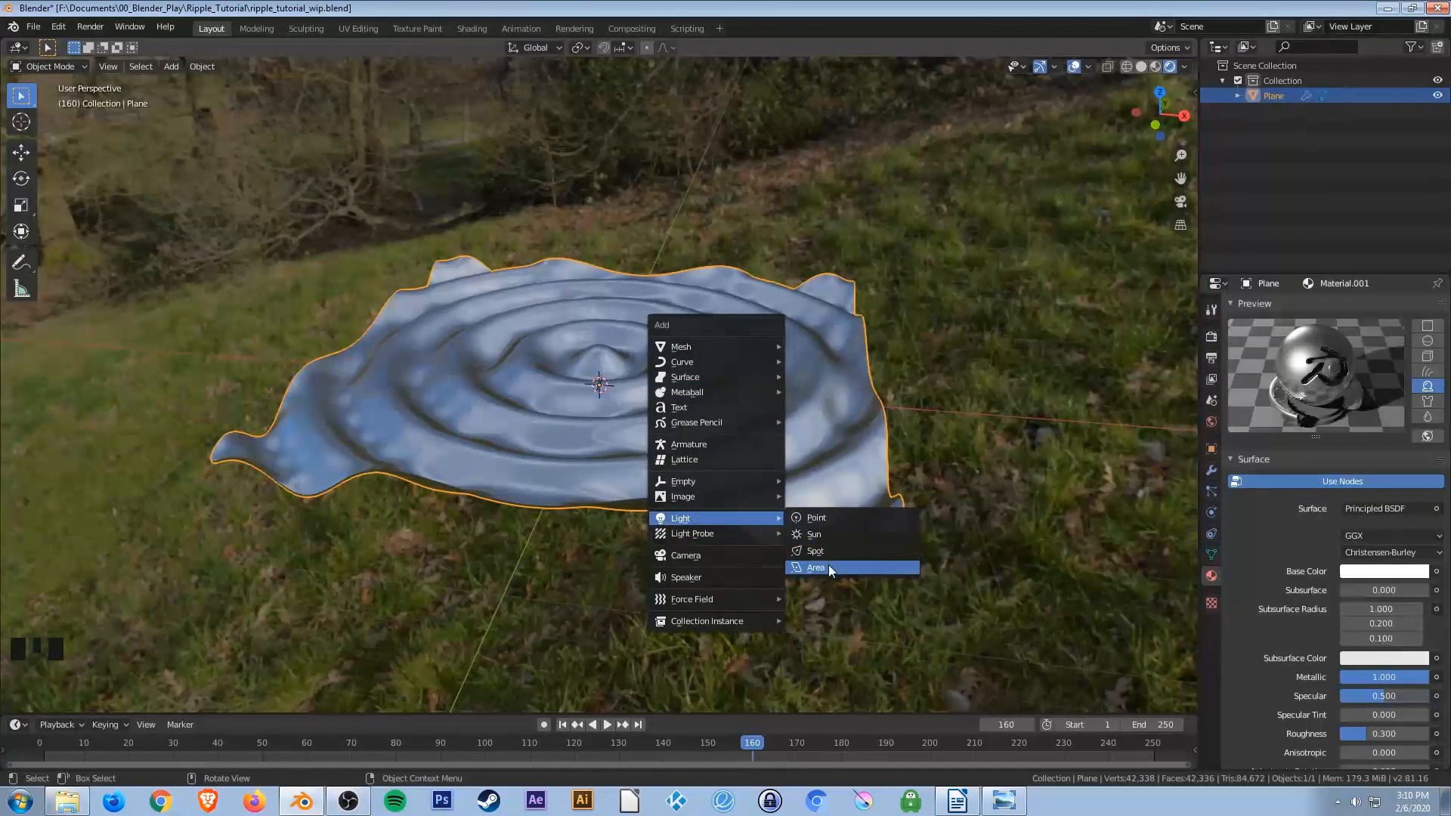
left_click(828, 565)
In front view, move the area light about 2.16 m along X and 5.39 m up above the plane.
key("KP_1")
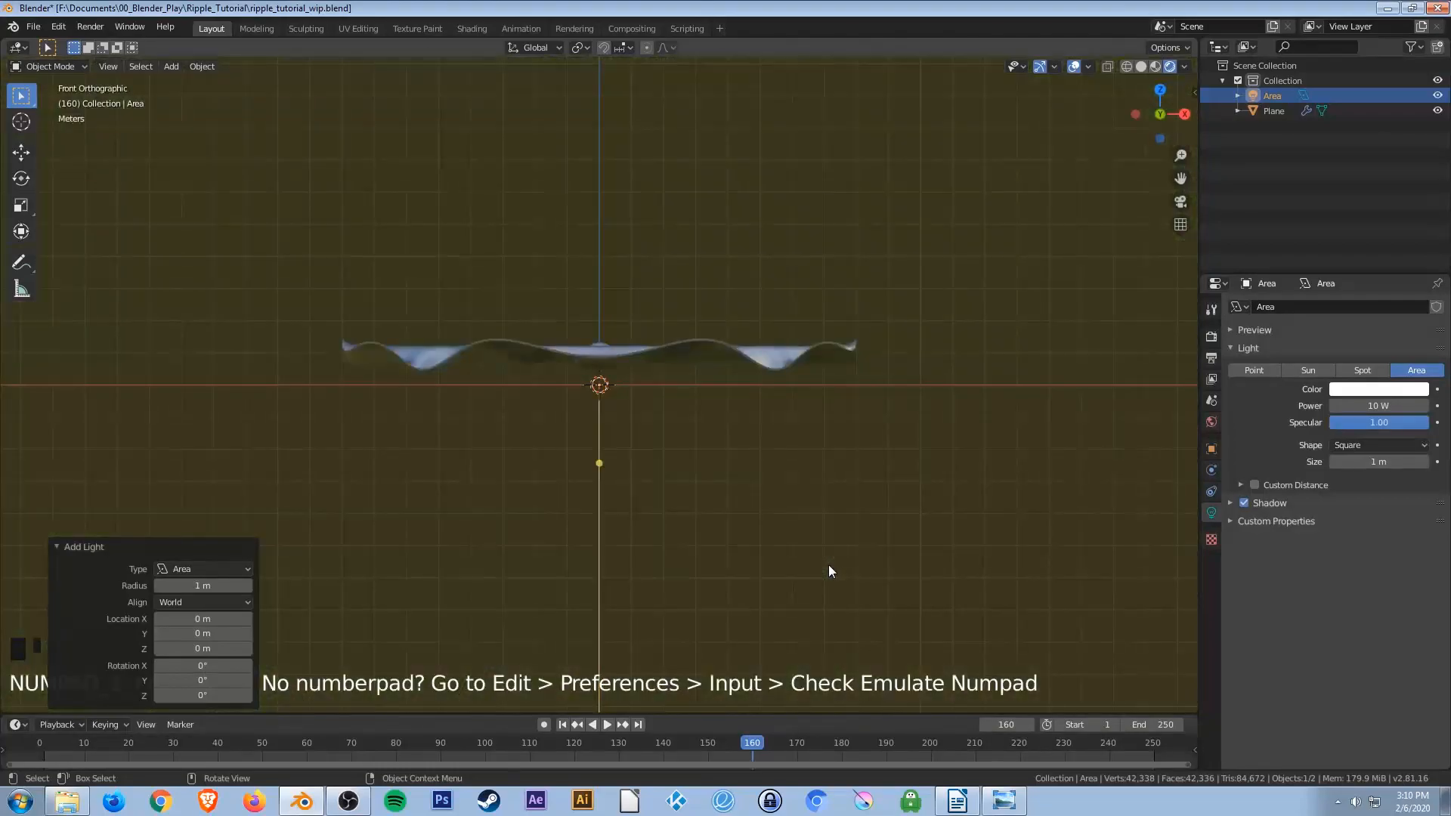
key("g")
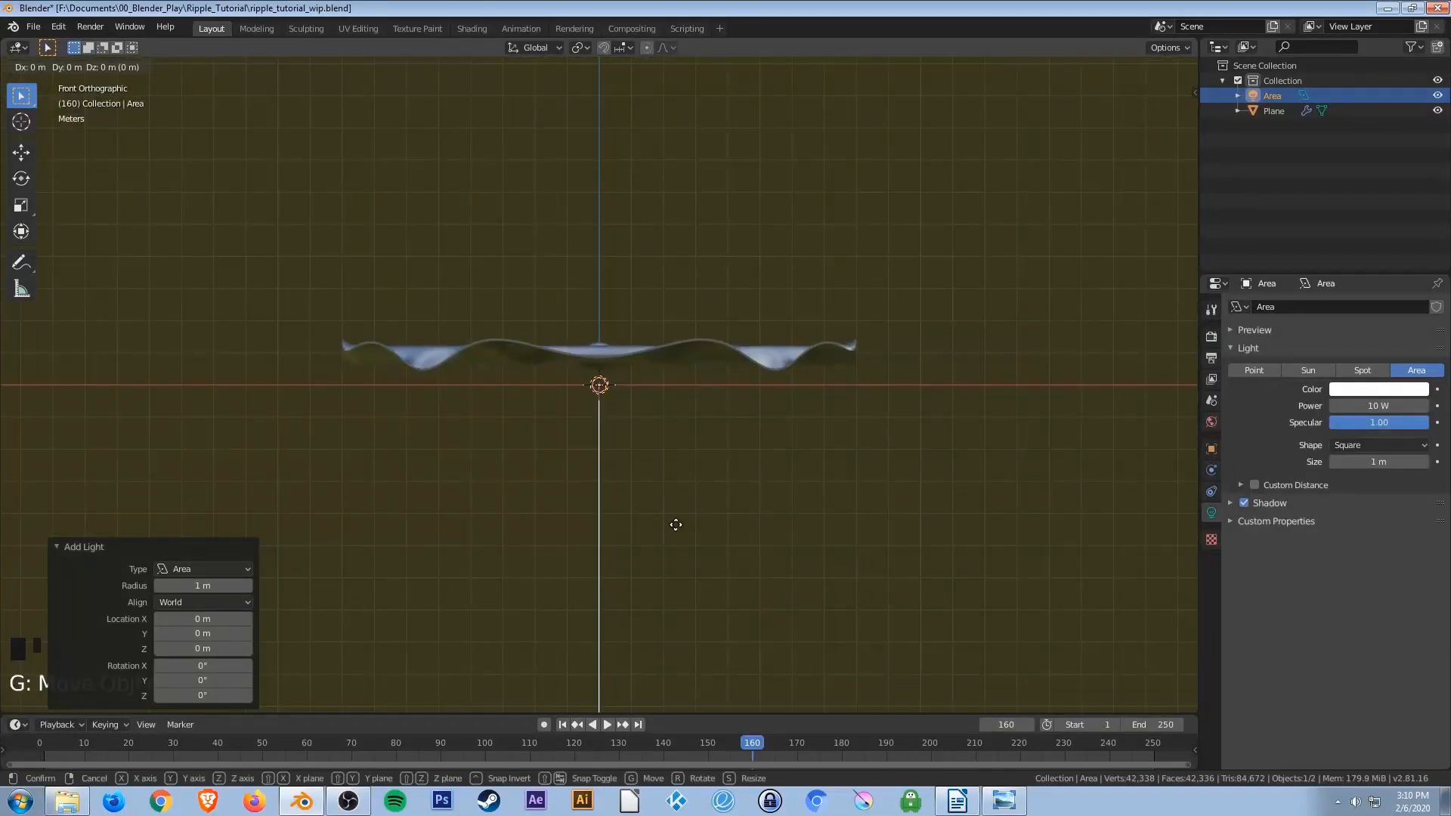
left_click(745, 351)
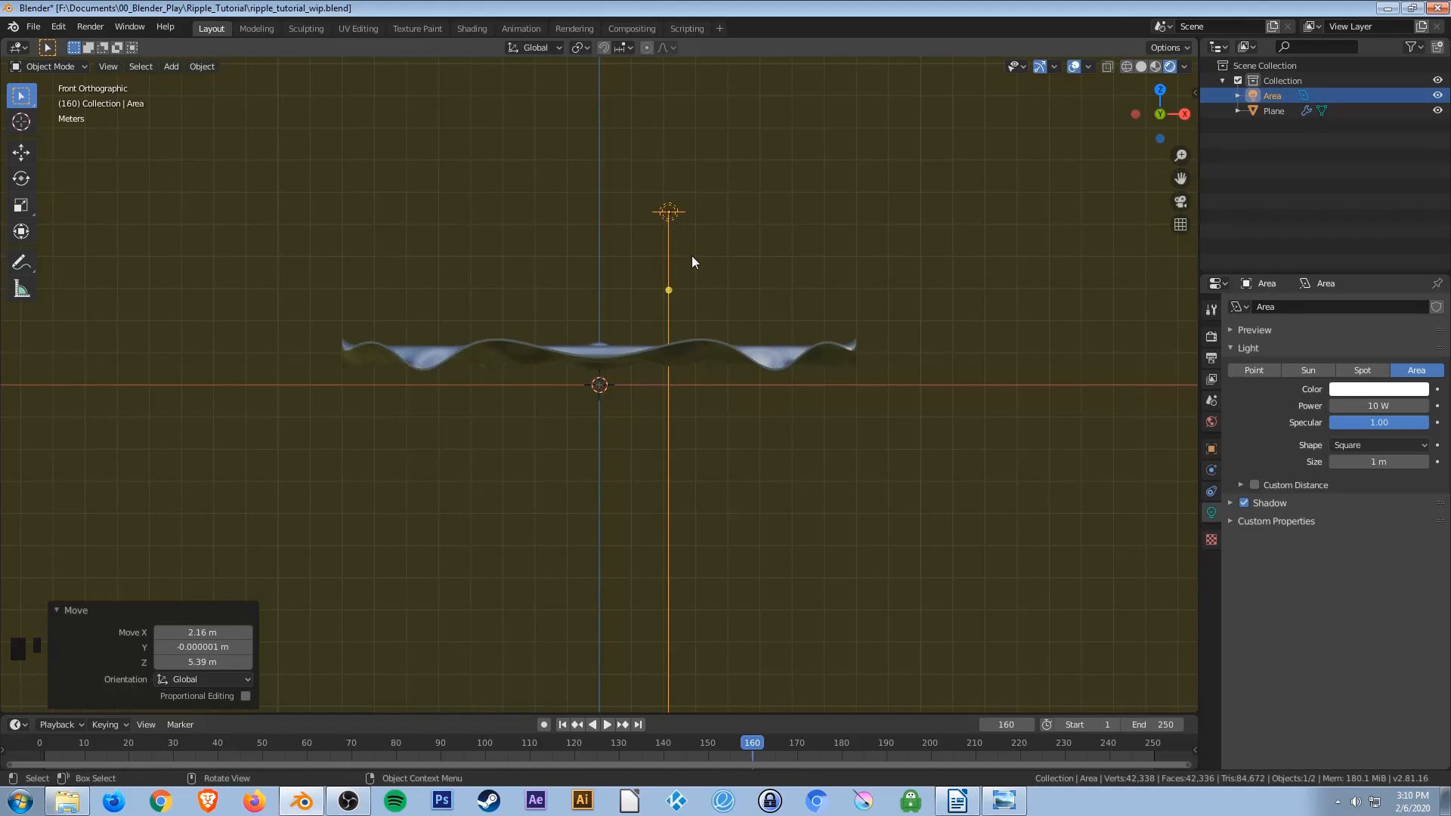
Scale the area light by about 2.92 and rotate it about 31.7° to angle it toward the plane.
key("s")
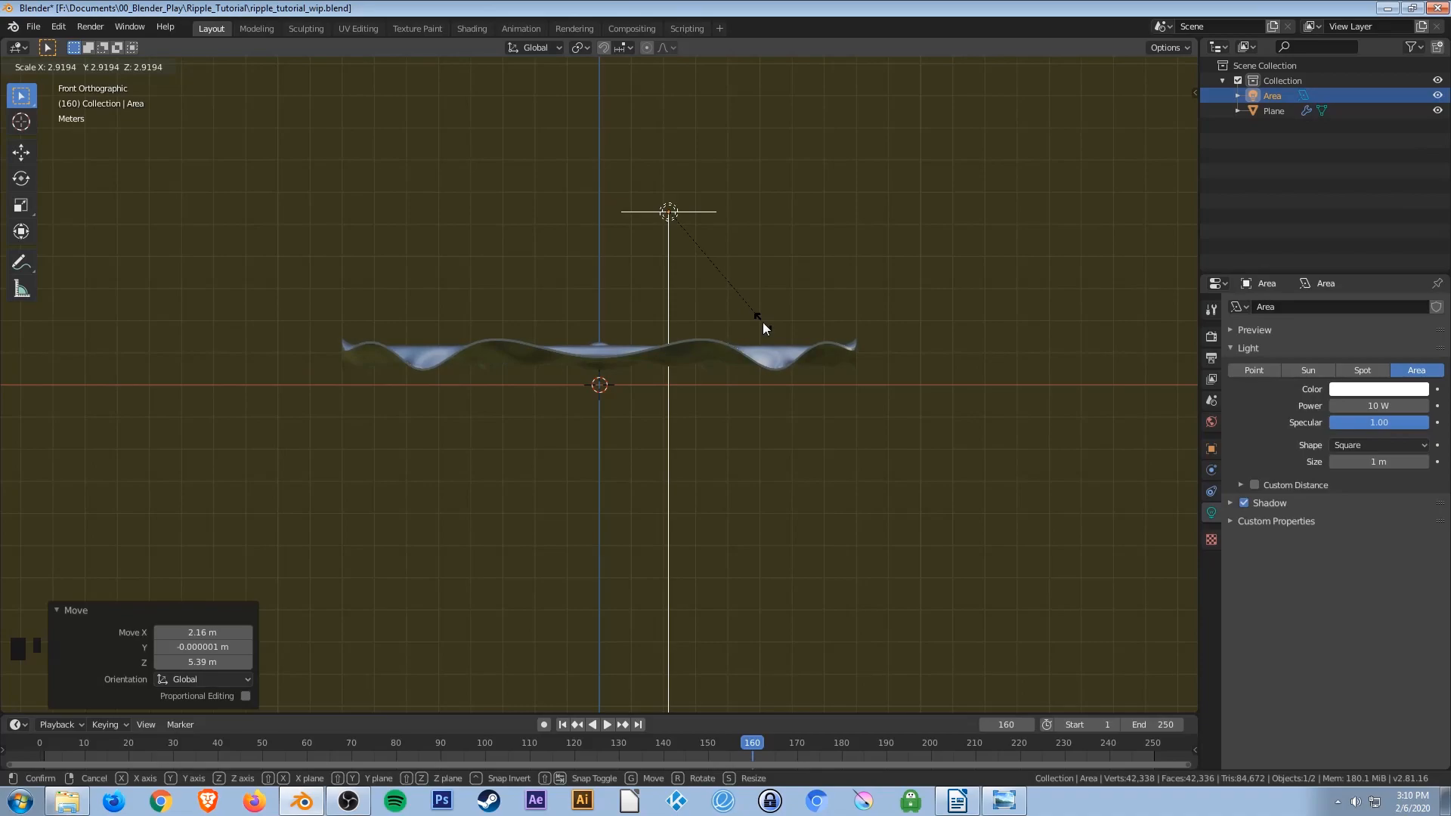
left_click(763, 323)
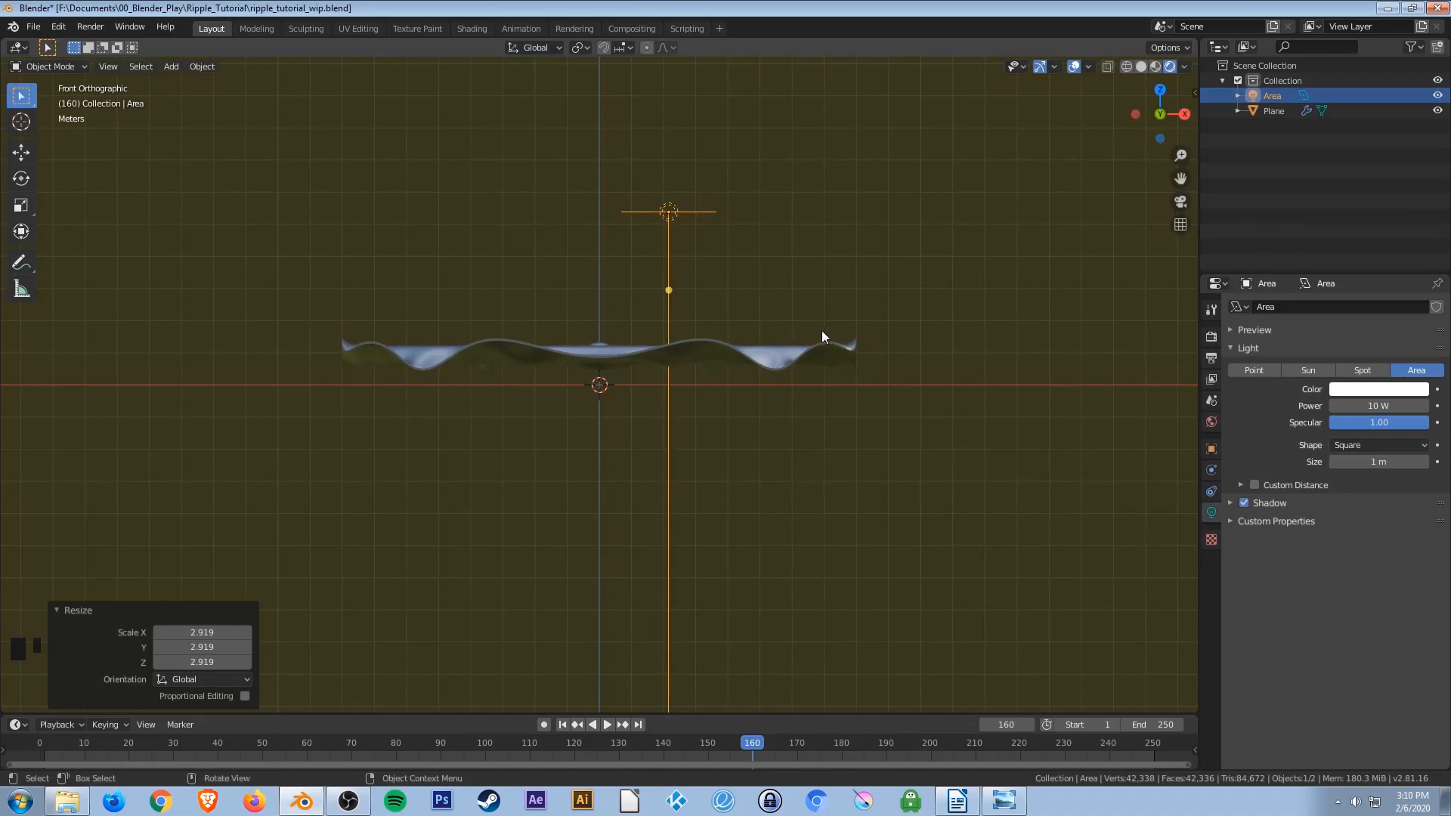
key("r")
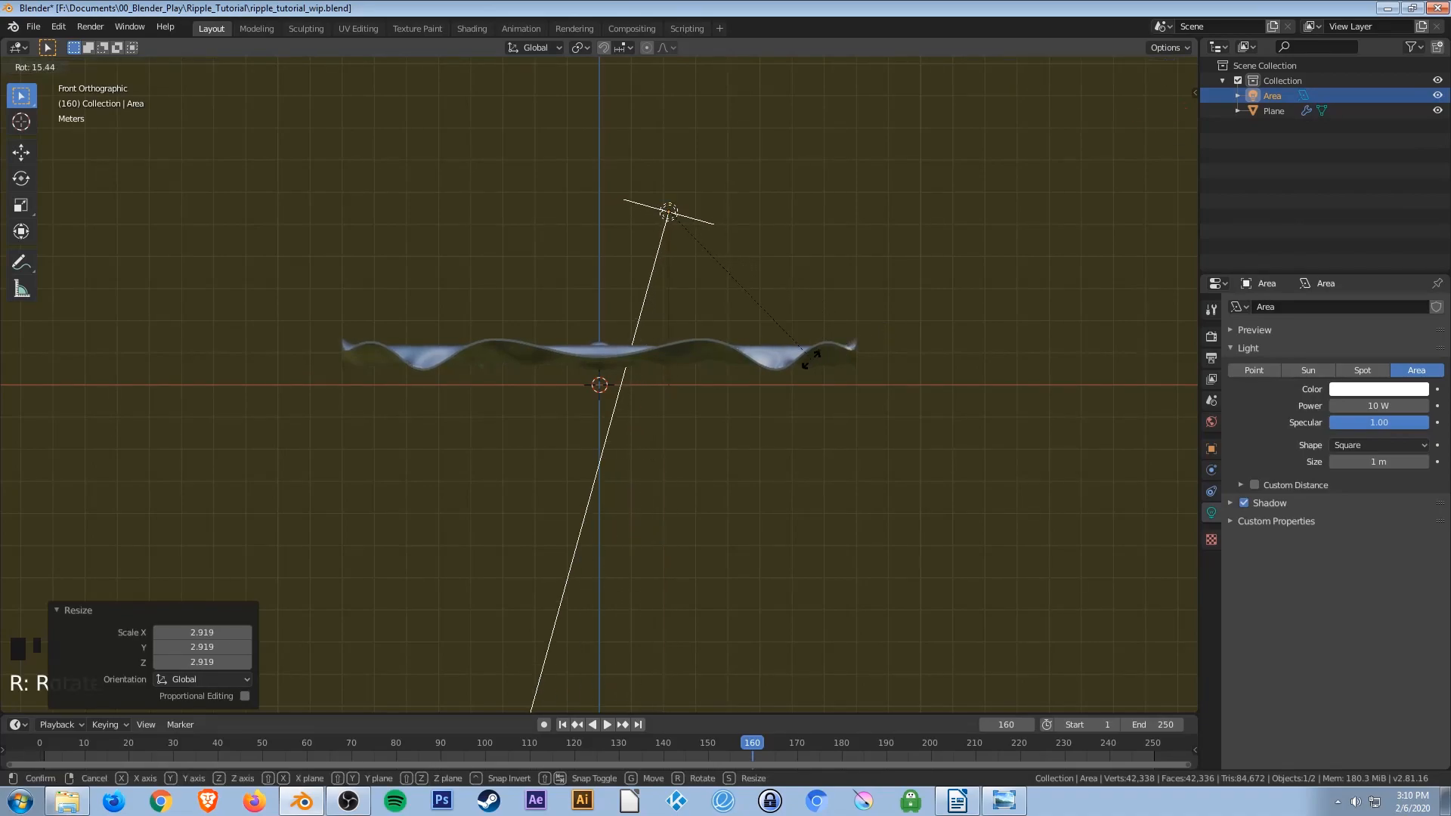
left_click(747, 361)
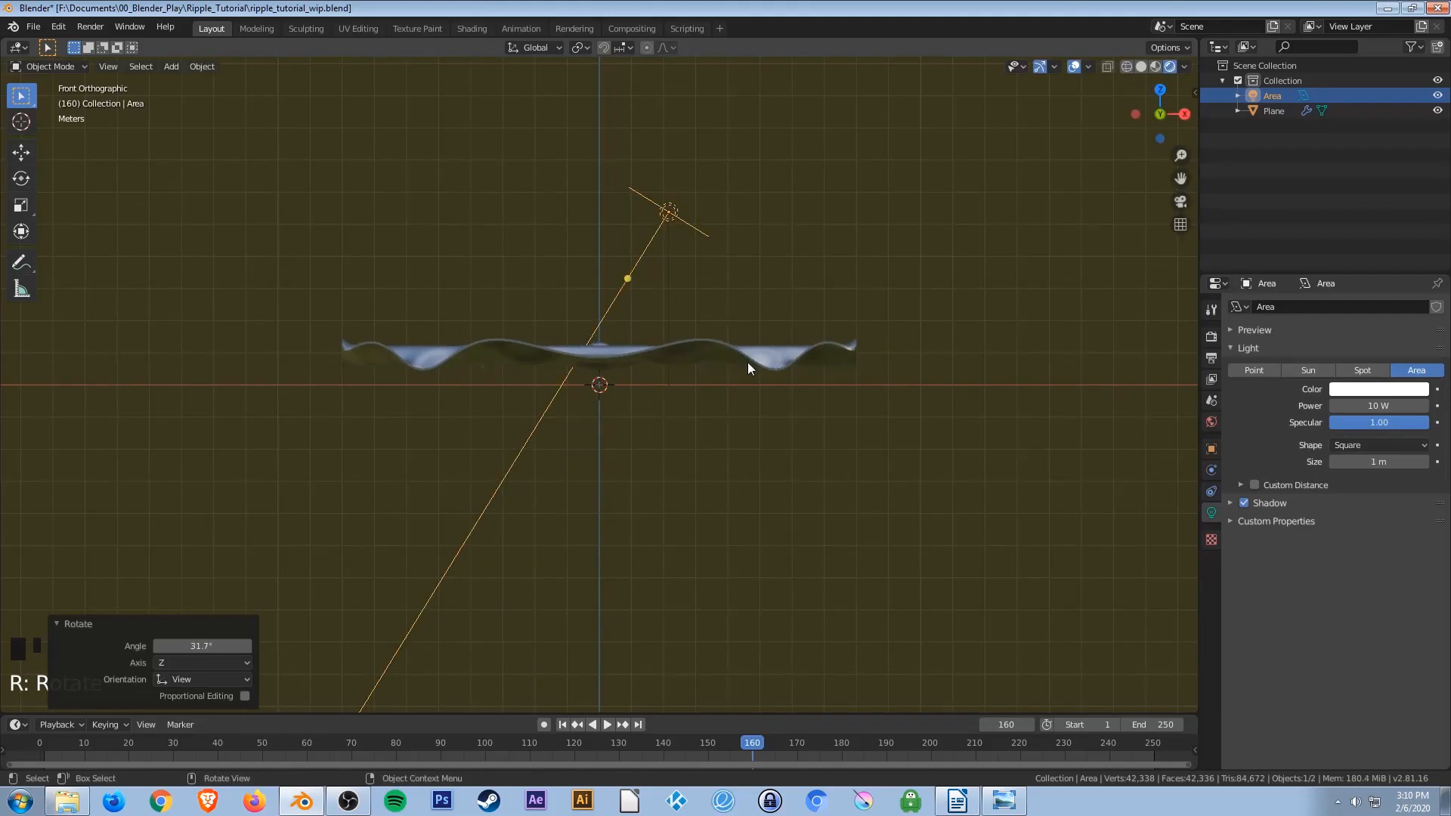
Move the light about 3.95 m further along X and 0.8 m up, then in side view about 5.4 m along negative Y and 1.1 m up.
key("g")
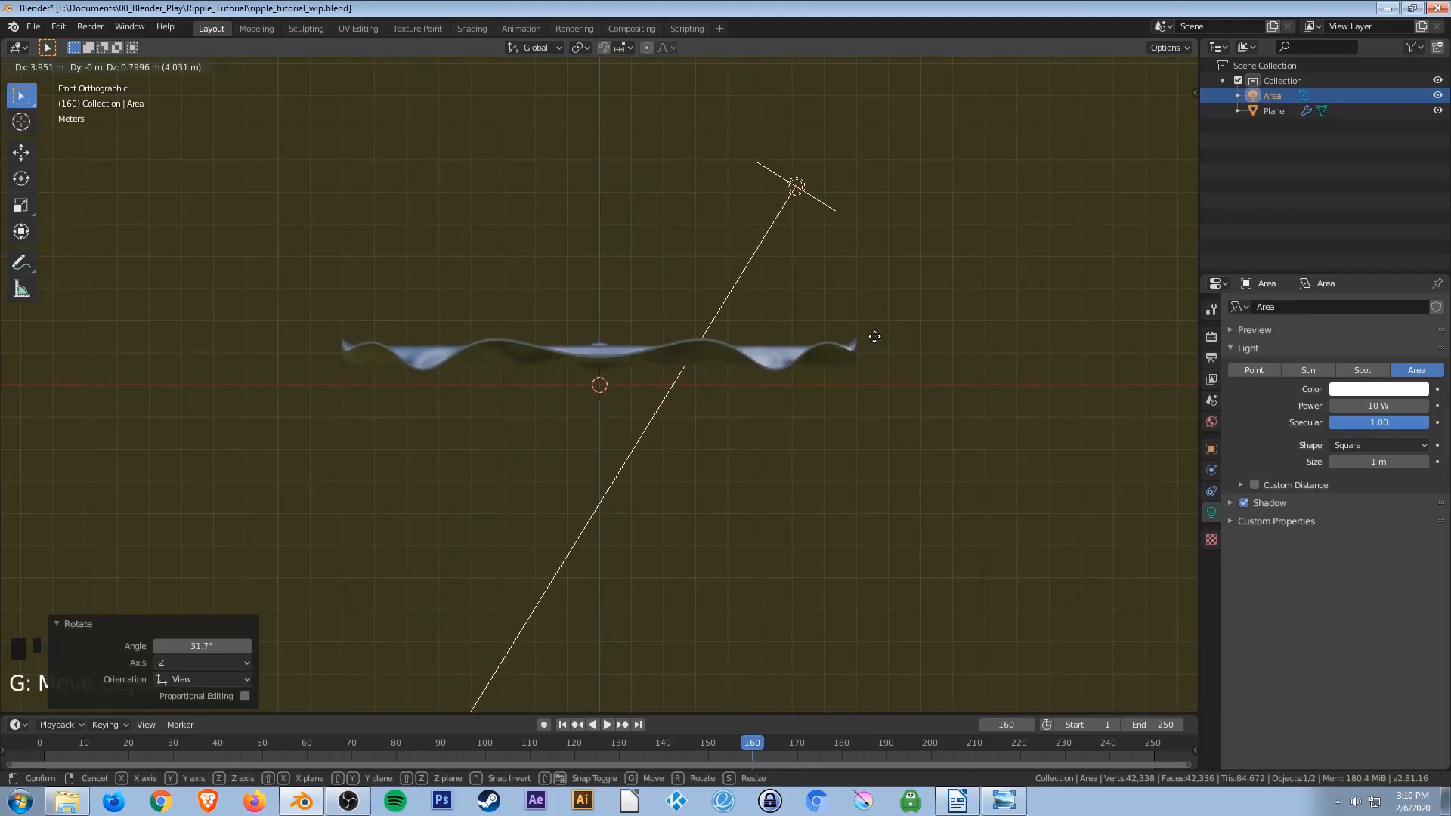
left_click(875, 336)
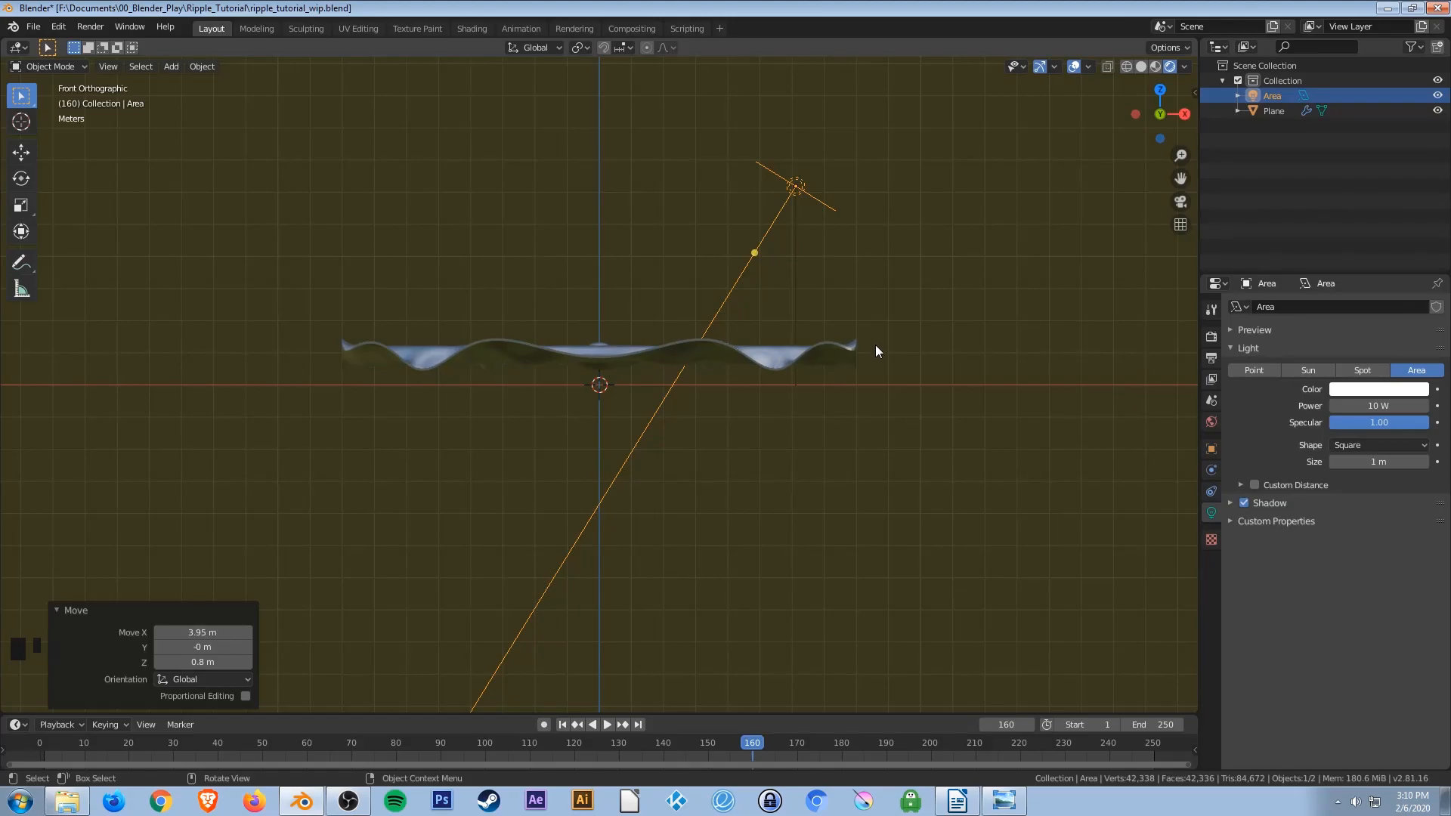
key("KP_3")
key("g")
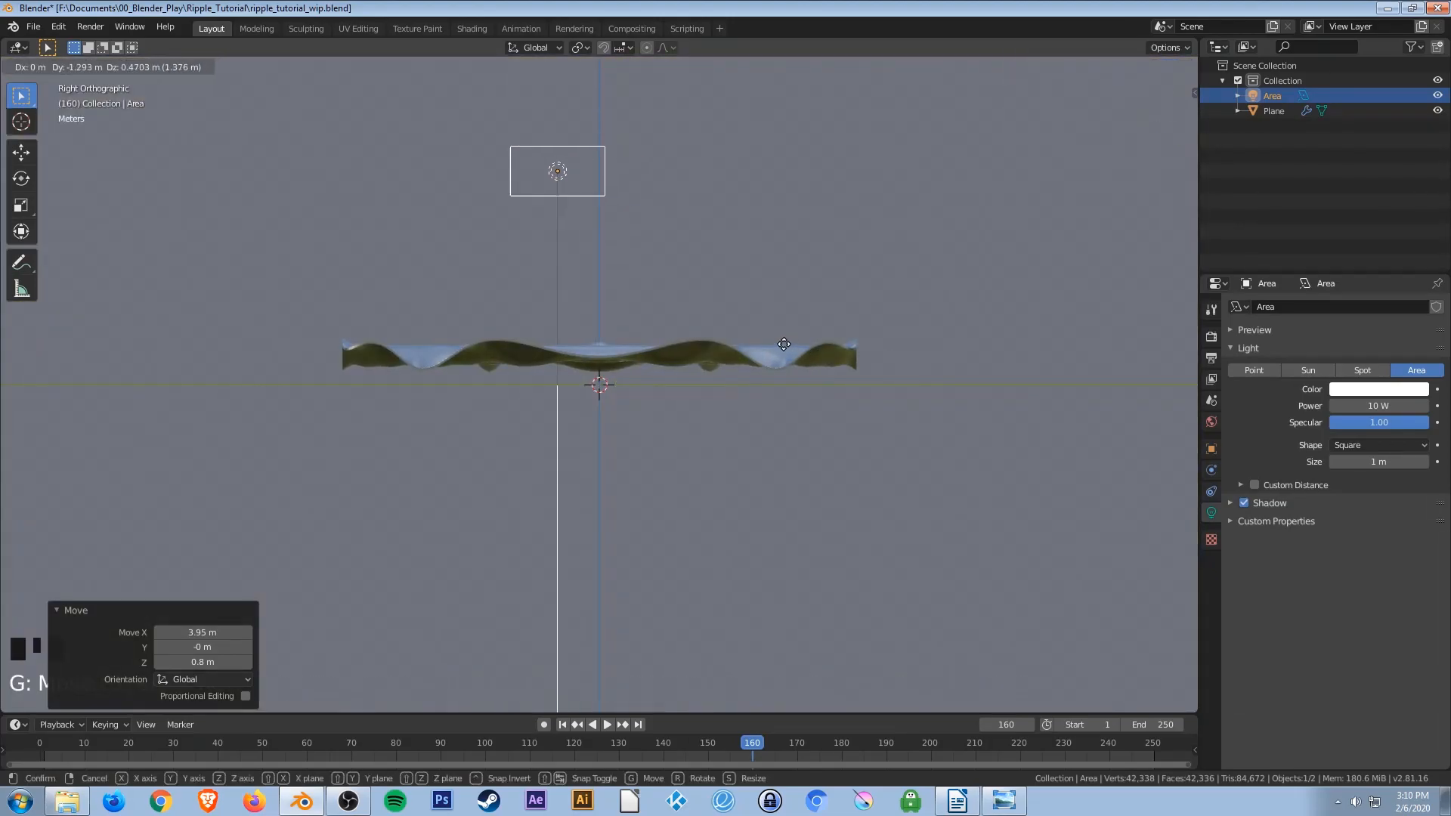
left_click(664, 326)
In side view, rotate the area light about -44.4° and move it about 0.5 m along Y and 2.5 m down.
key("r")
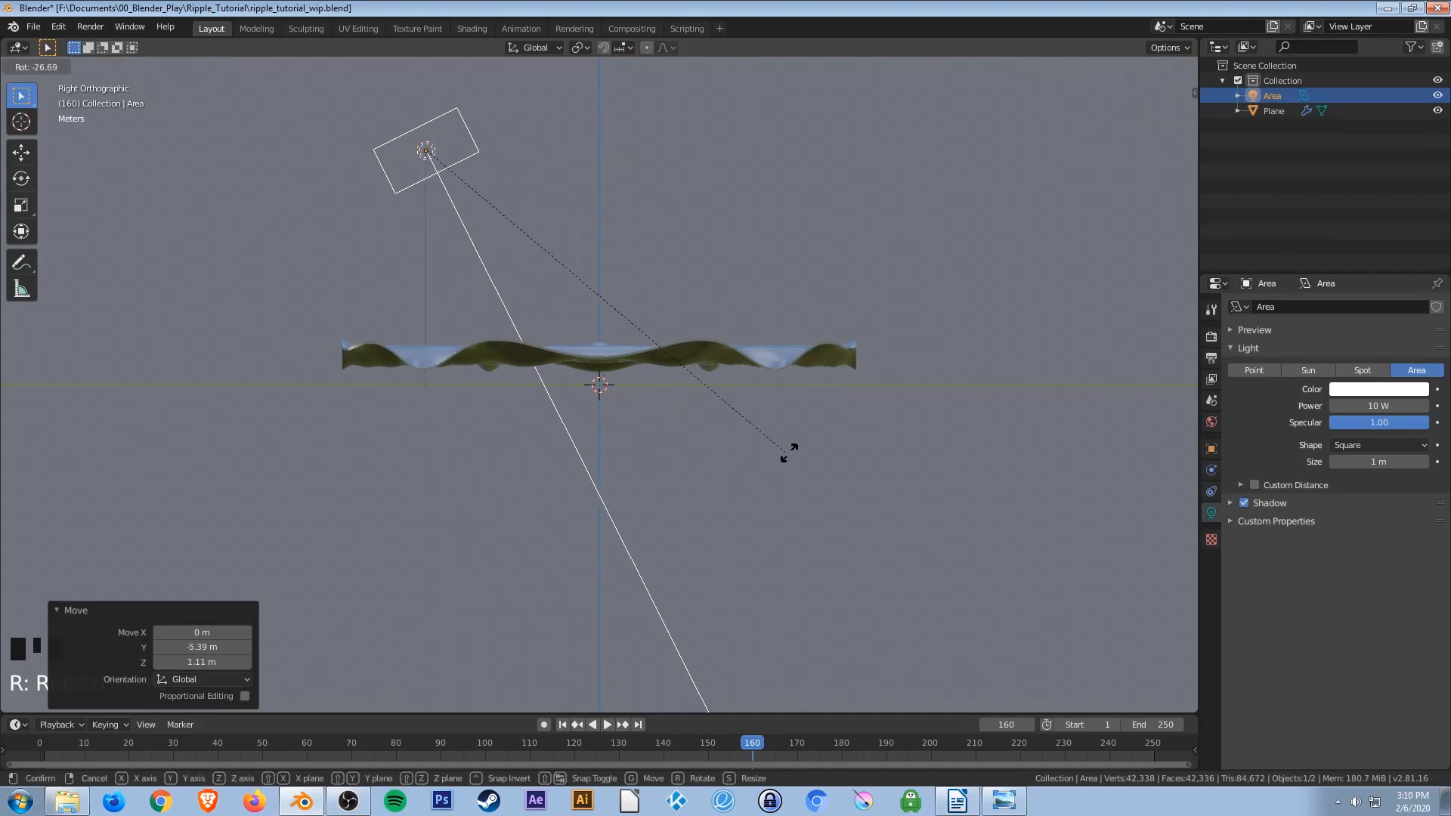
left_click(822, 320)
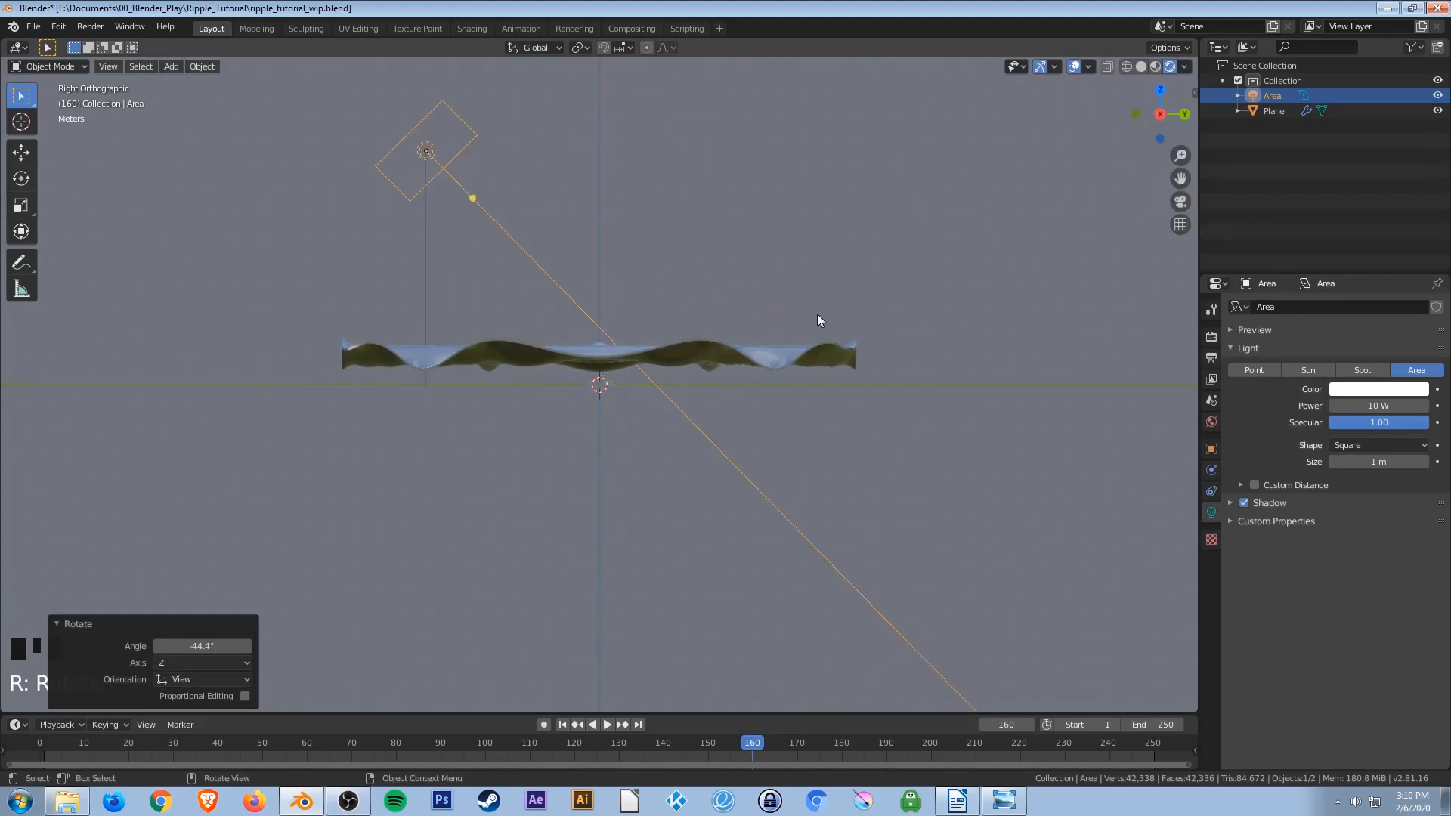
key("g")
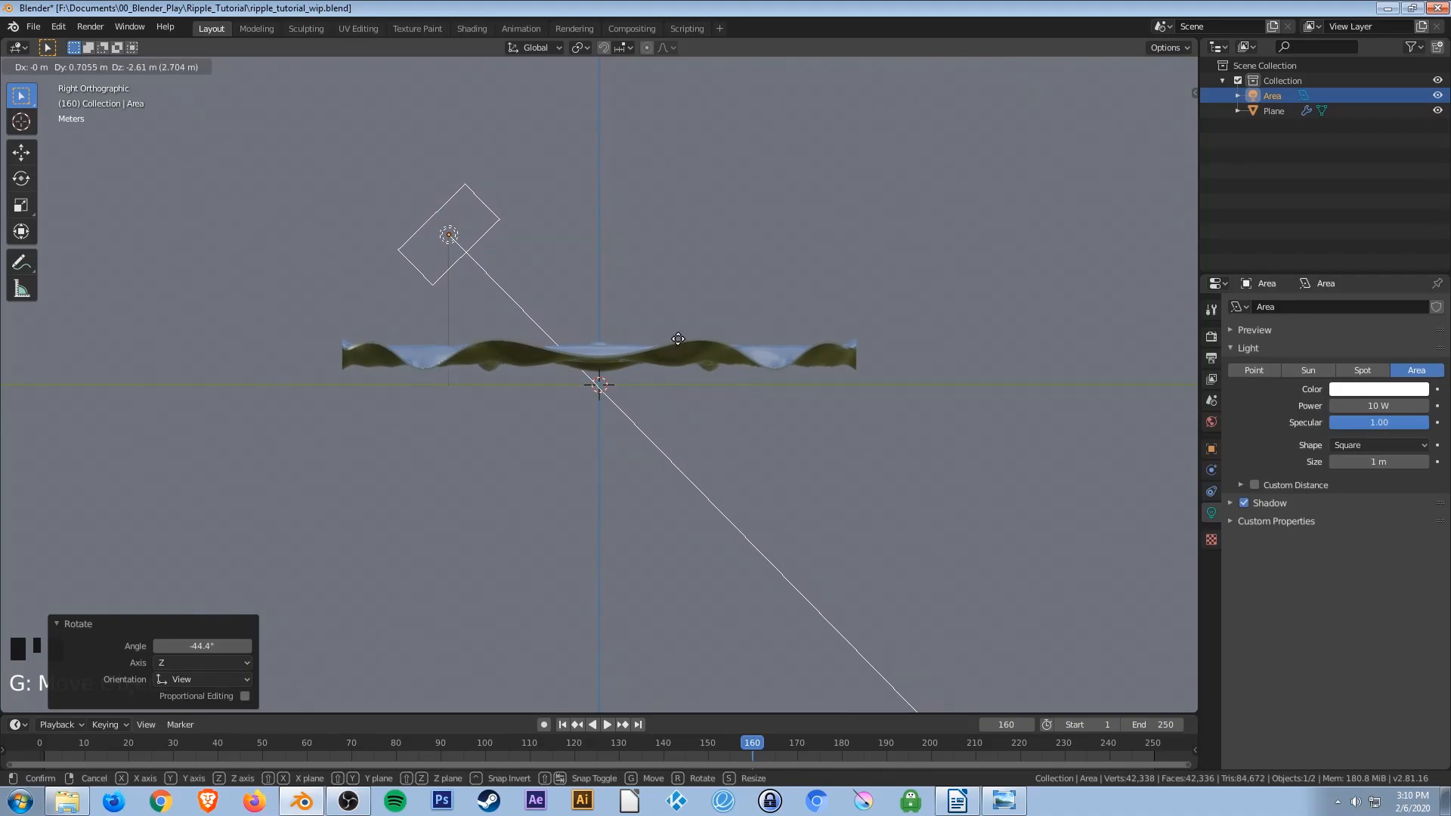
left_click(671, 336)
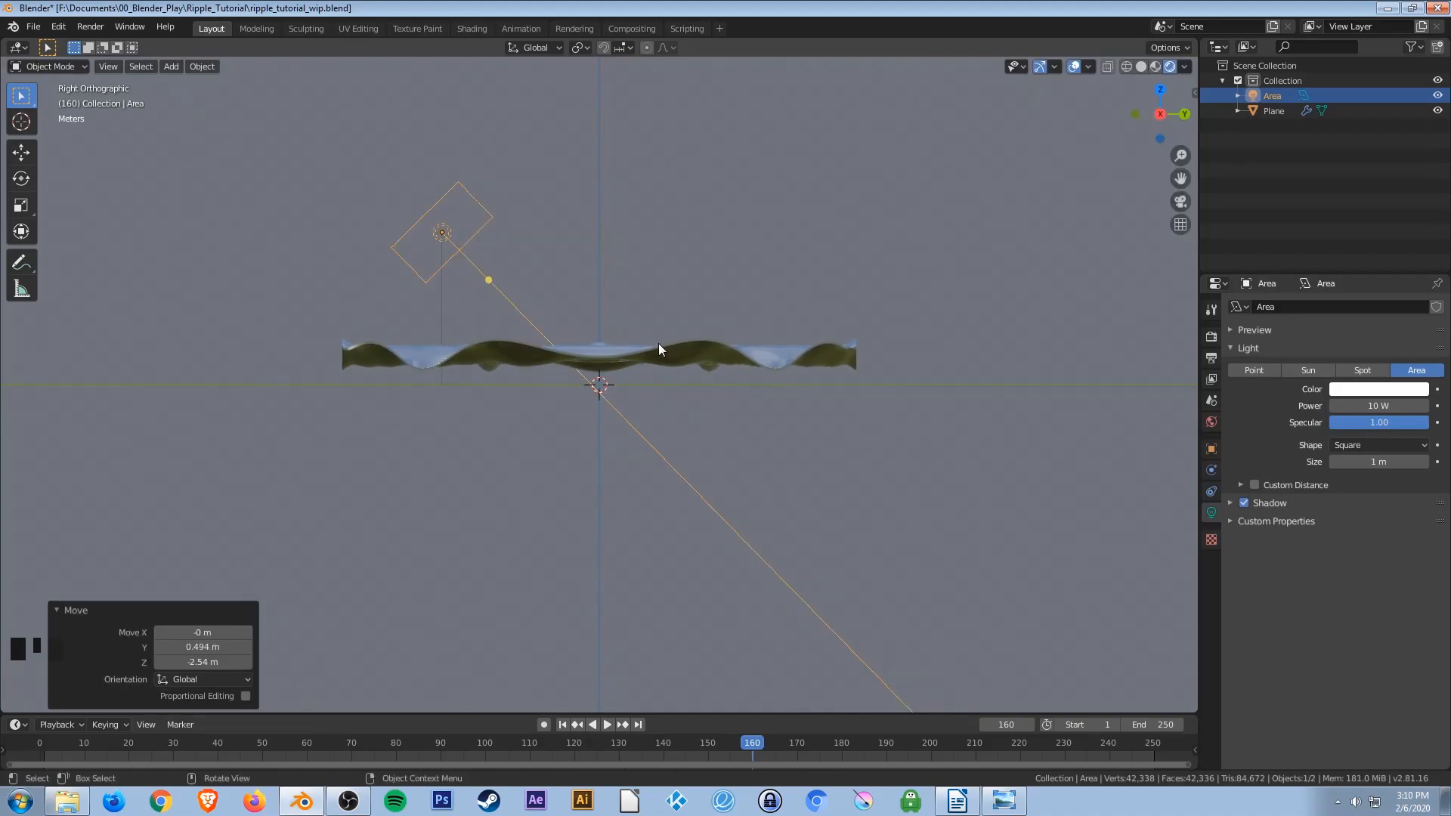
key("KP_7")
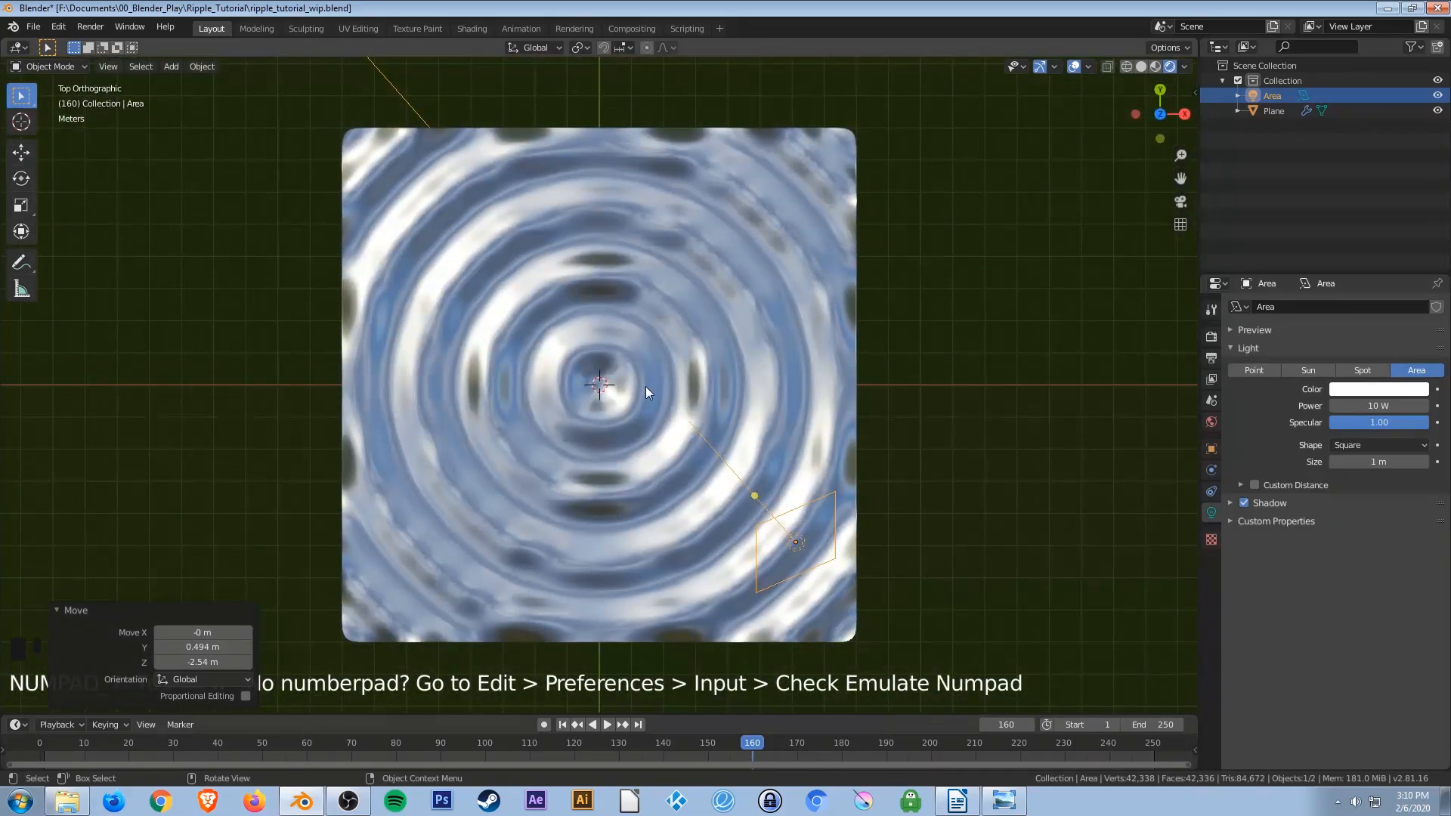
scroll(646, 387, "down", 10)
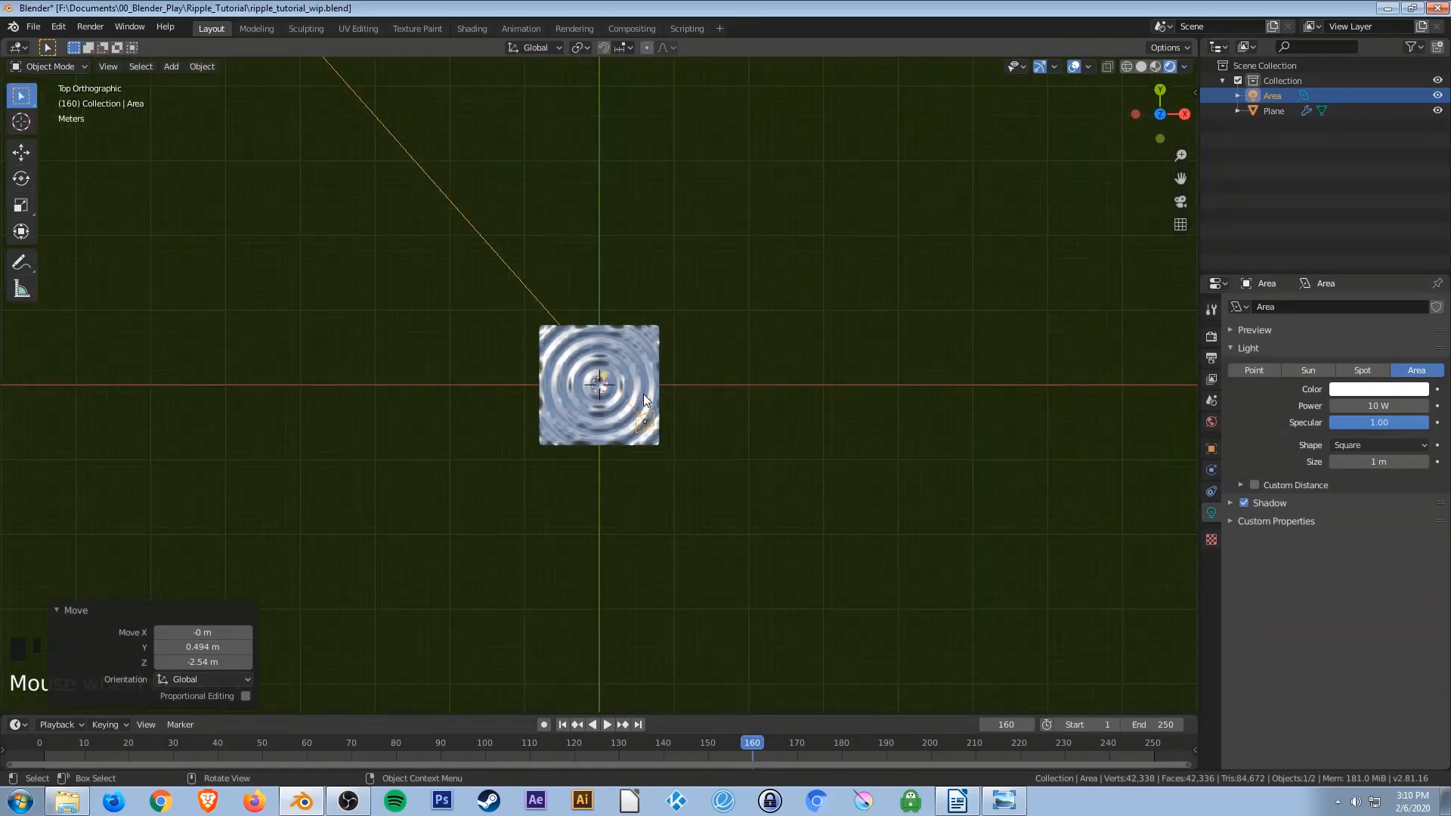
mouse_move(642, 393)
middle_mouse_down()
mouse_move(644, 409)
mouse_move(686, 334)
mouse_move(637, 384)
middle_mouse_up()
key("KP_7")
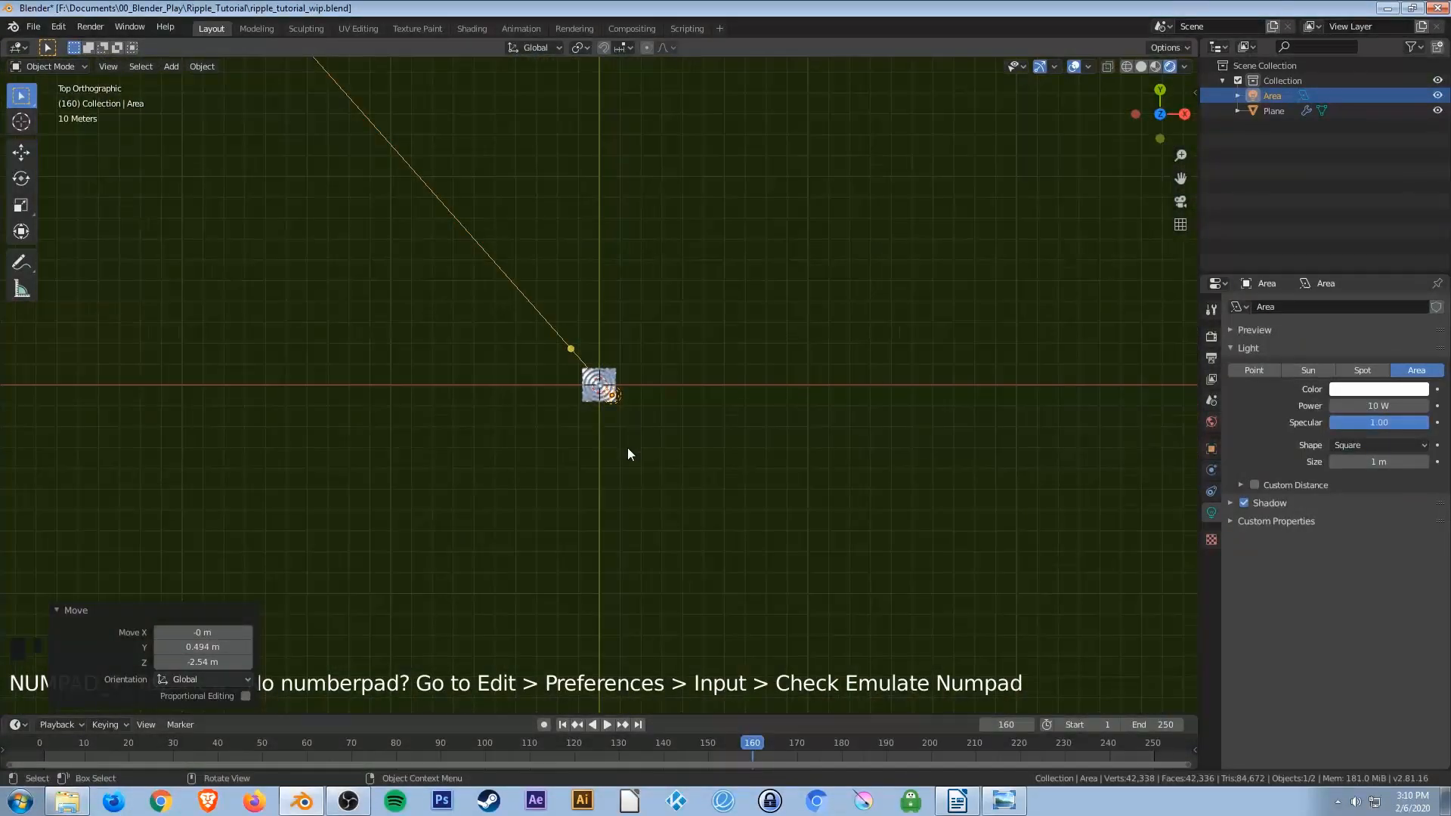
scroll(628, 450, "up", 6)
scroll(627, 456, "up", 3)
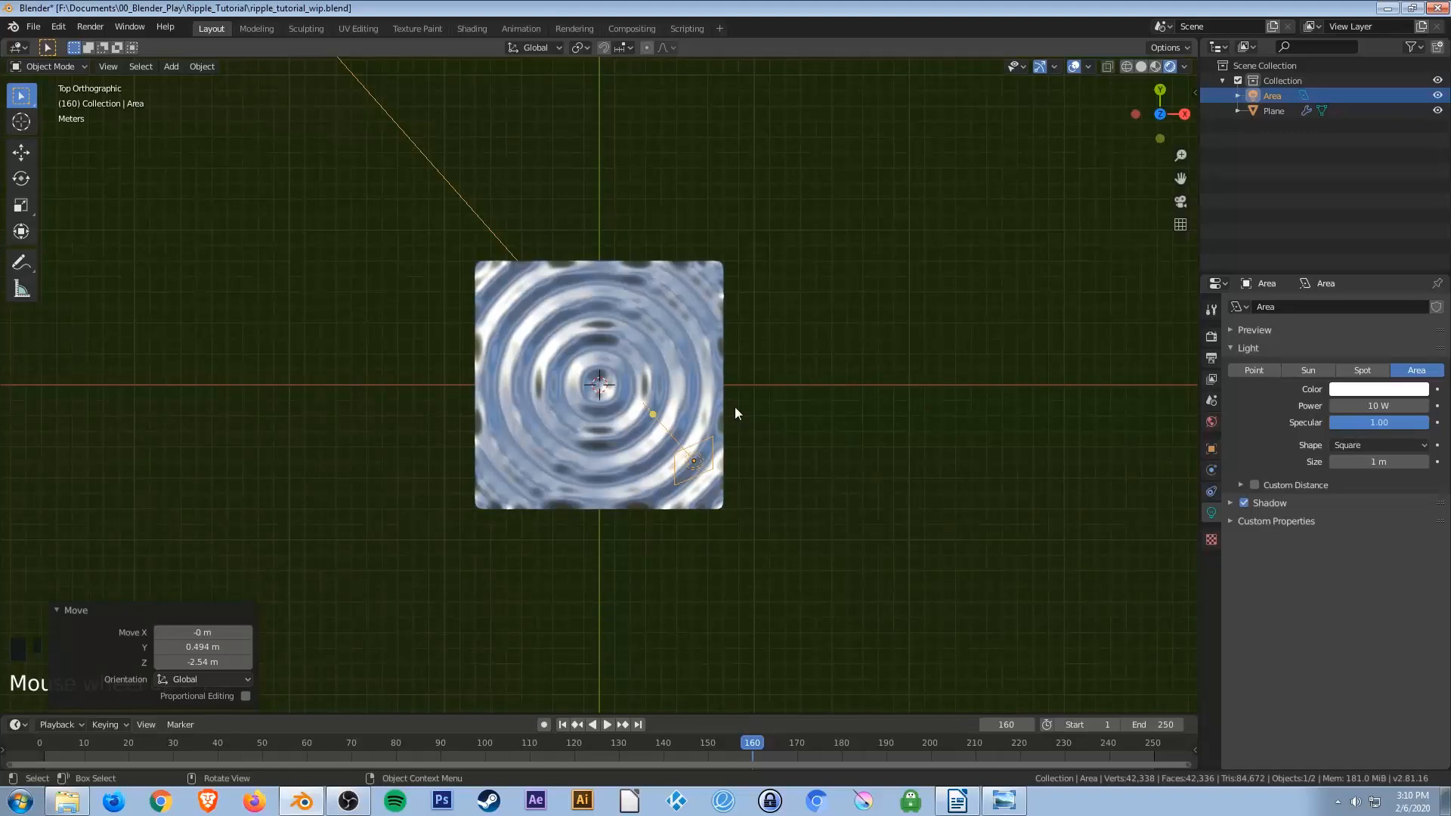
key("shift+d")
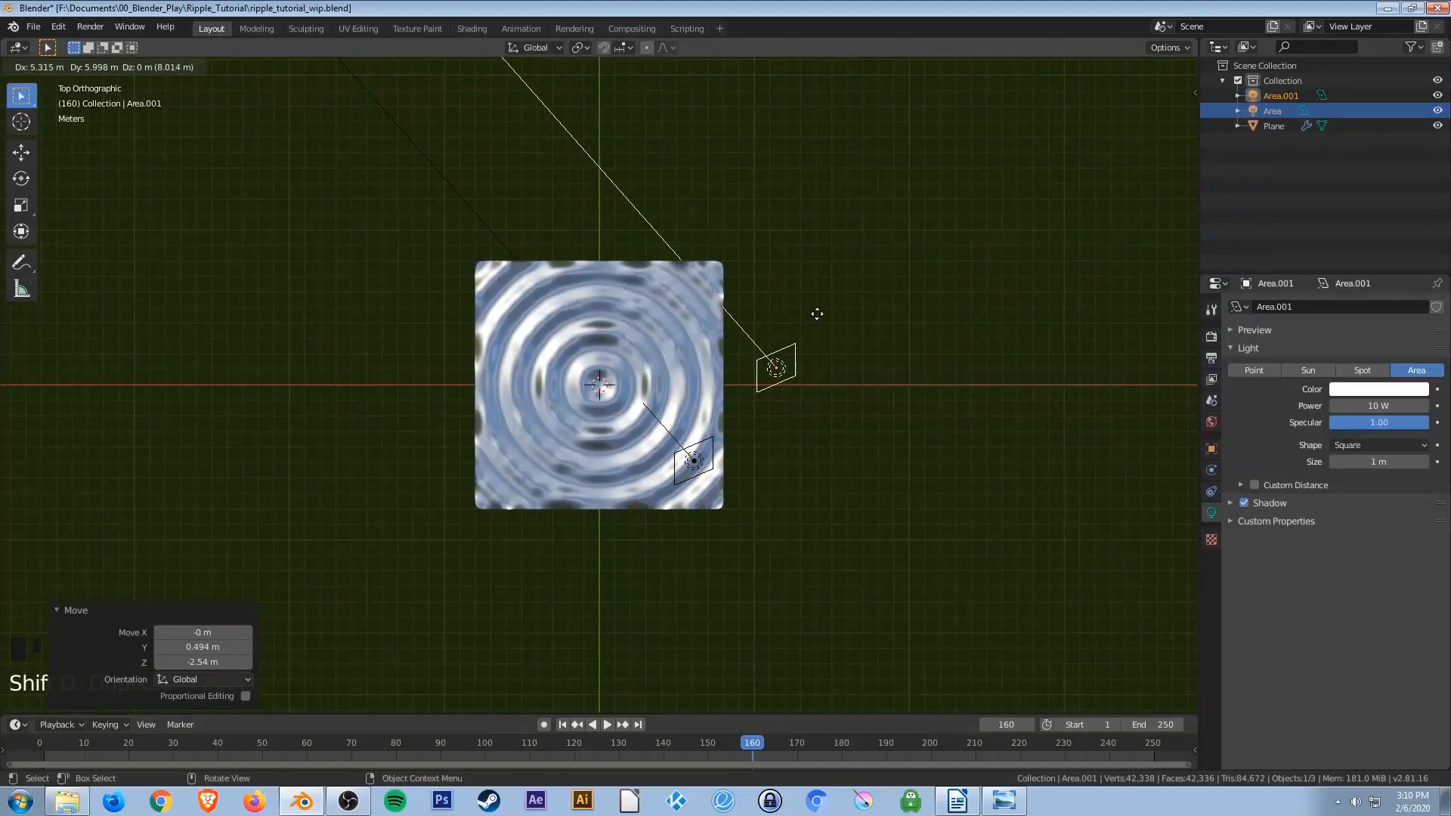
left_click(818, 315)
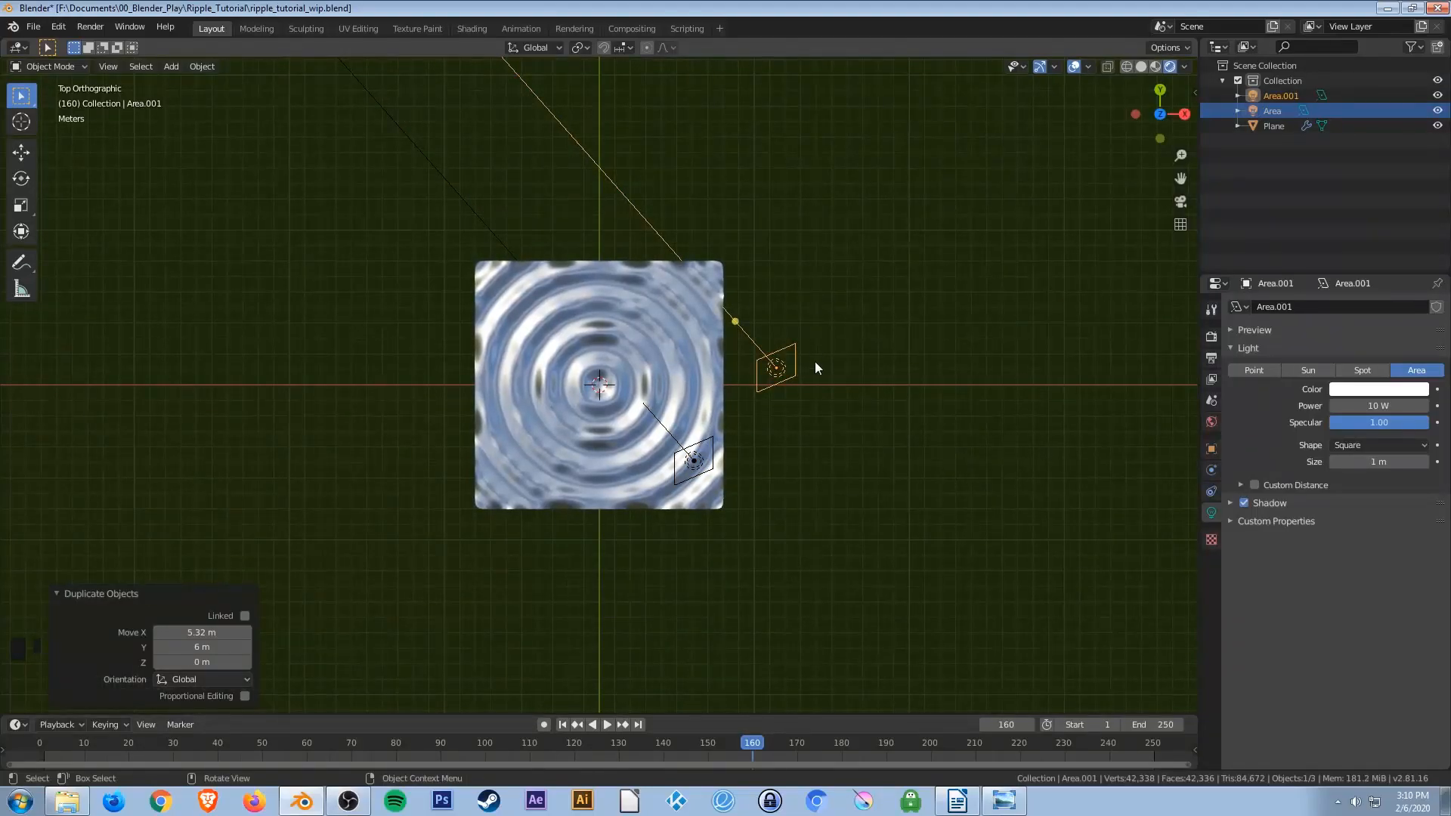
key("x")
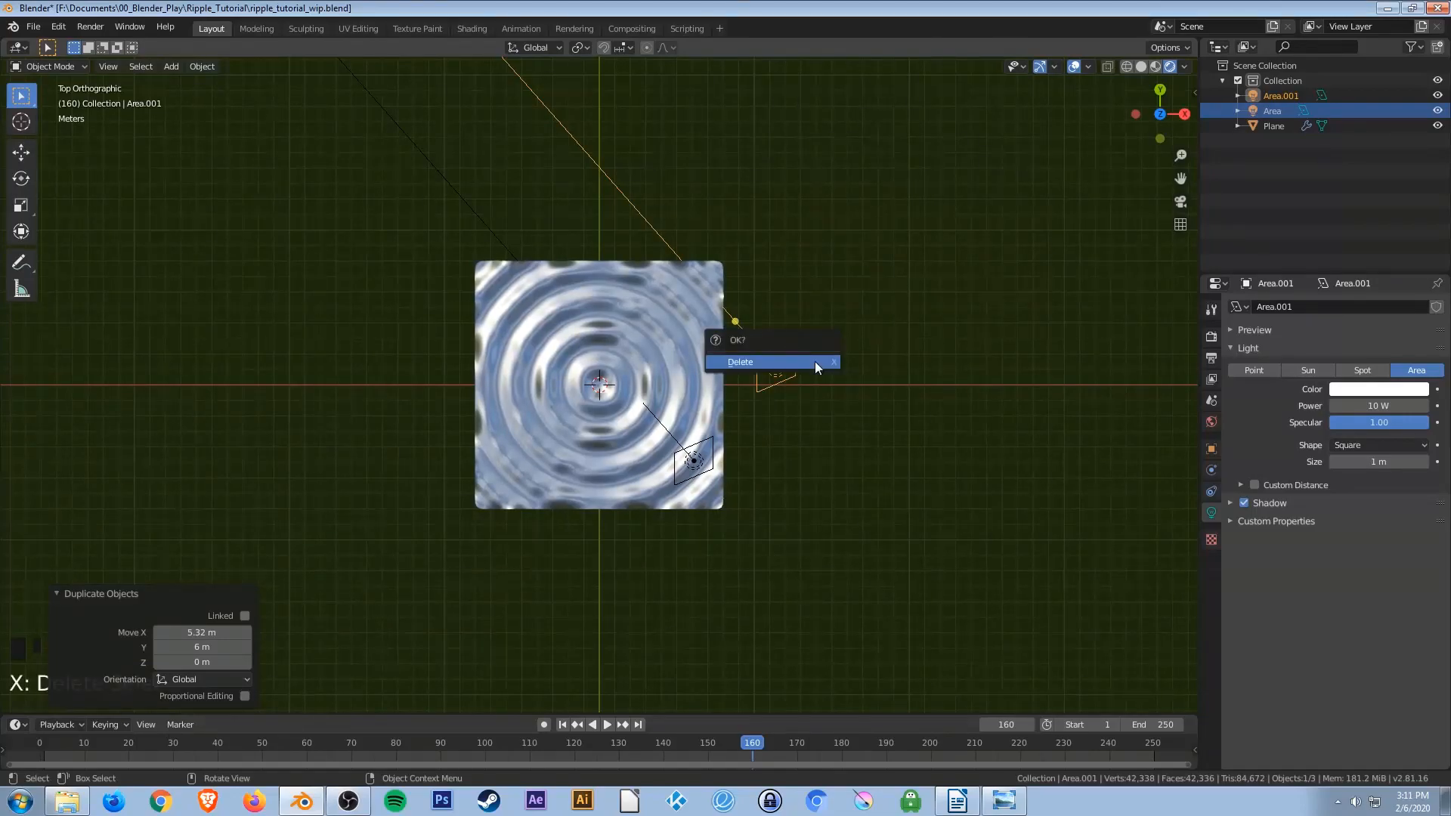
left_click(814, 363)
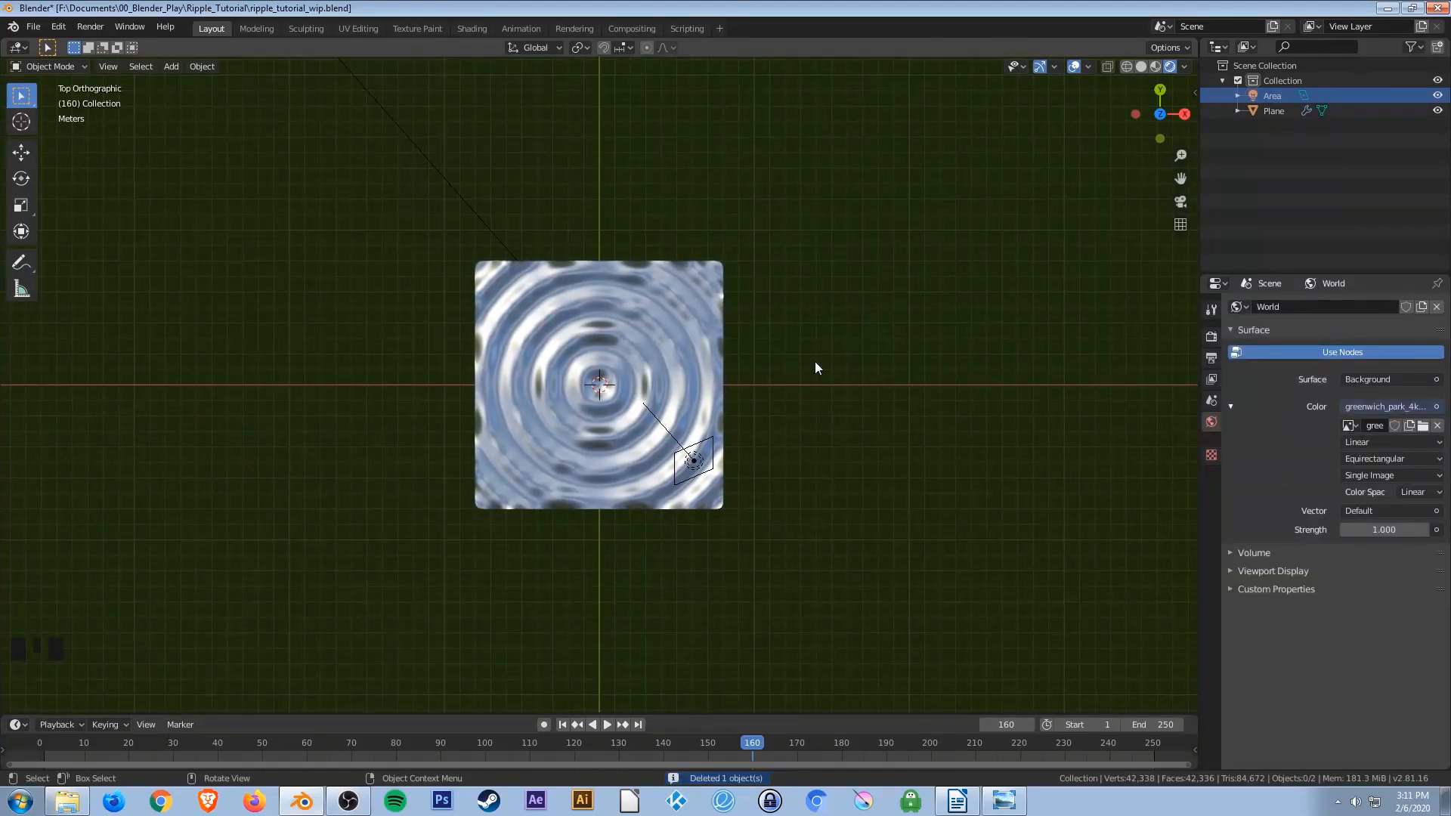
Set the area light's power to 2000 W and change its colour to red.
left_click(701, 473)
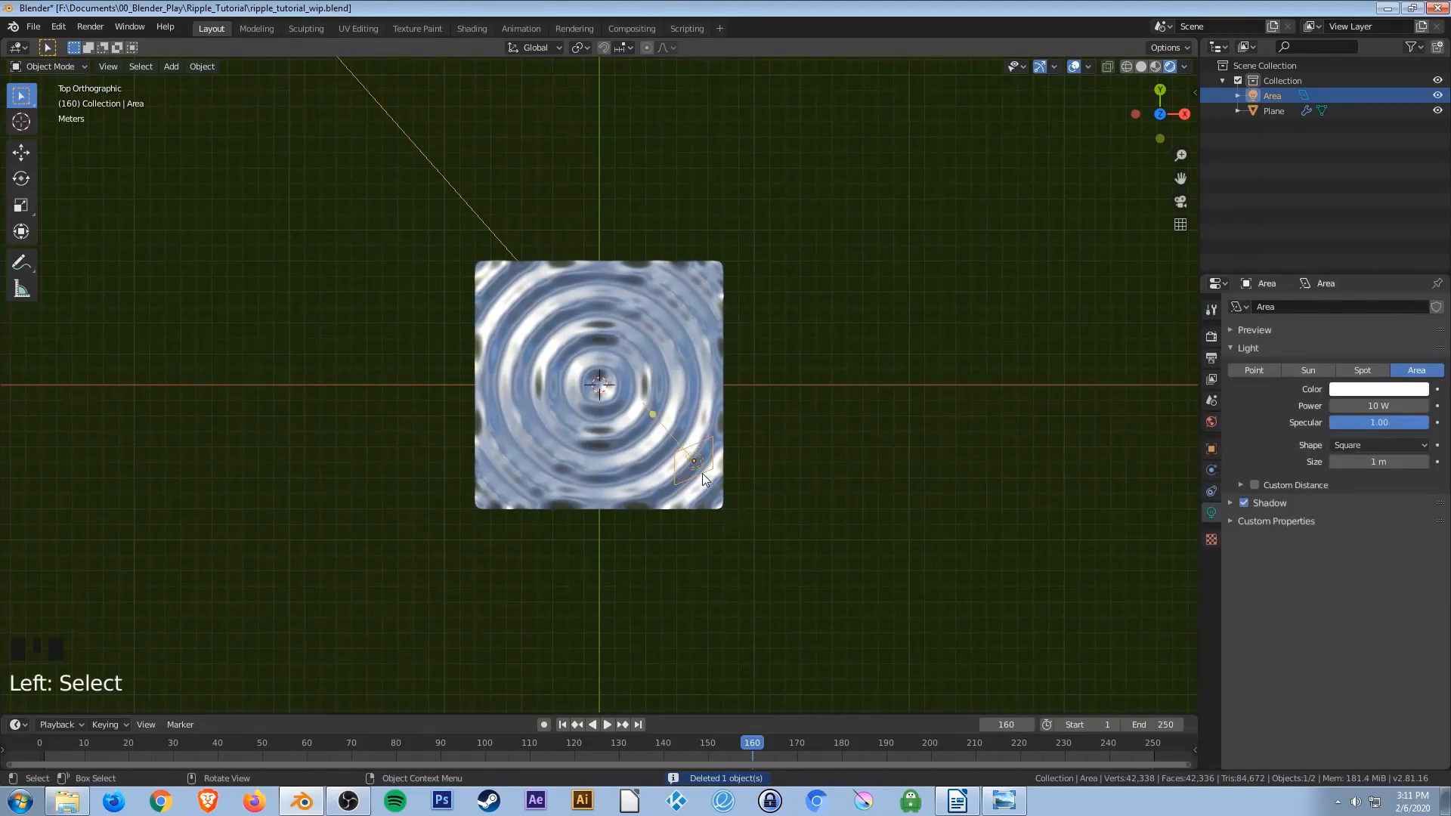
double_click(1368, 406)
type("2000")
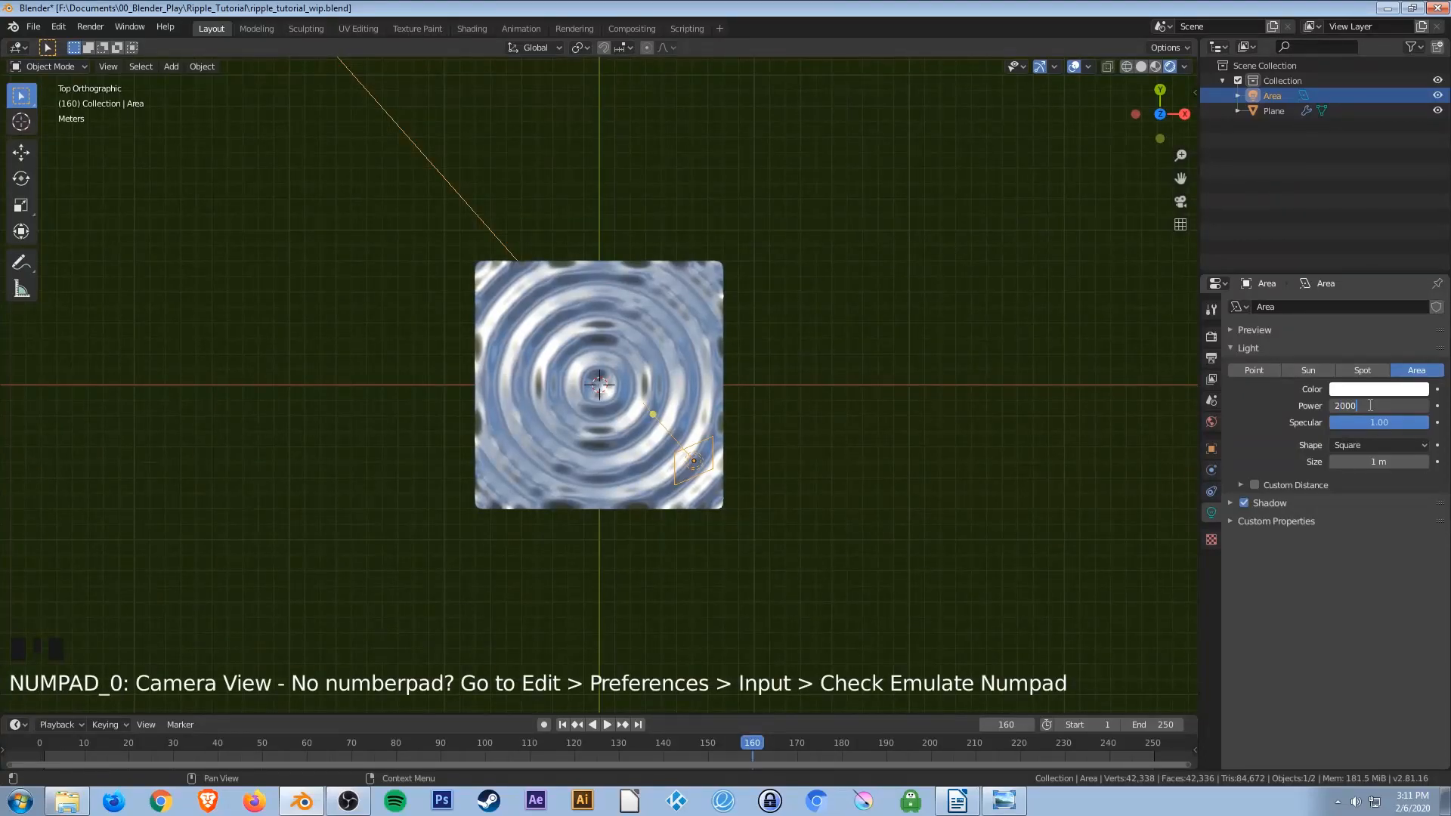
key("Return")
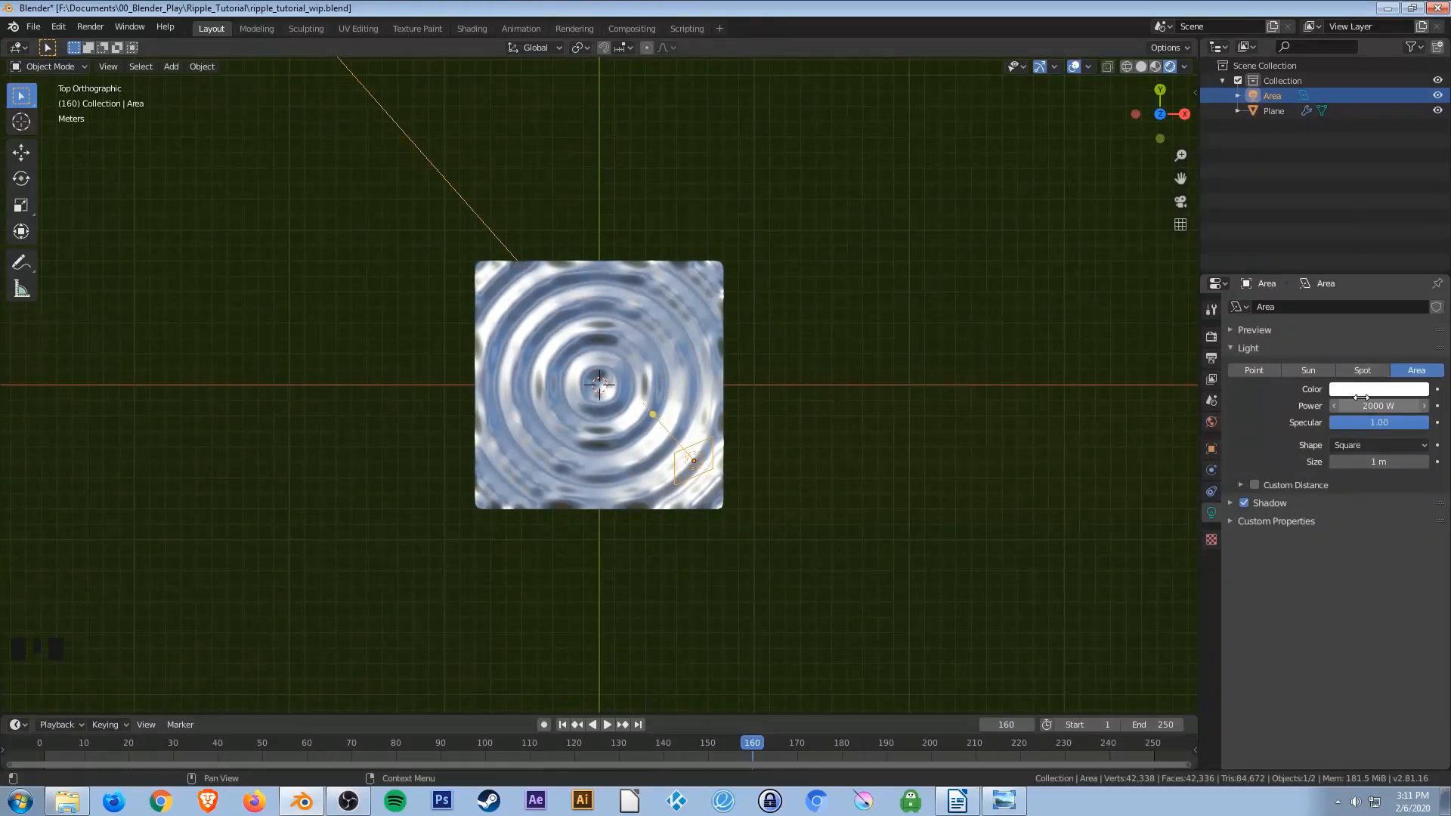
left_click(1354, 391)
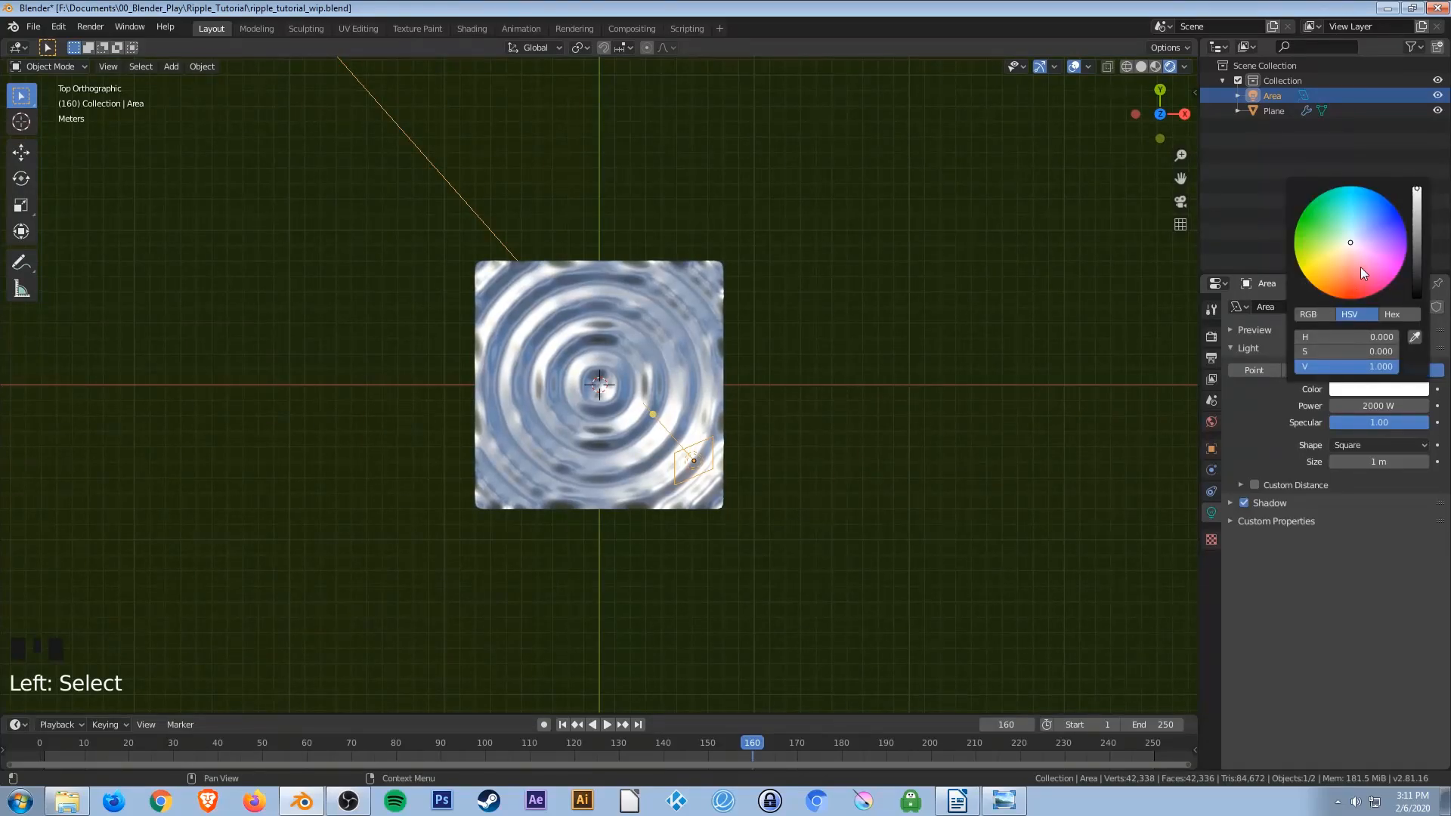
left_click_drag(1359, 248, 1350, 300)
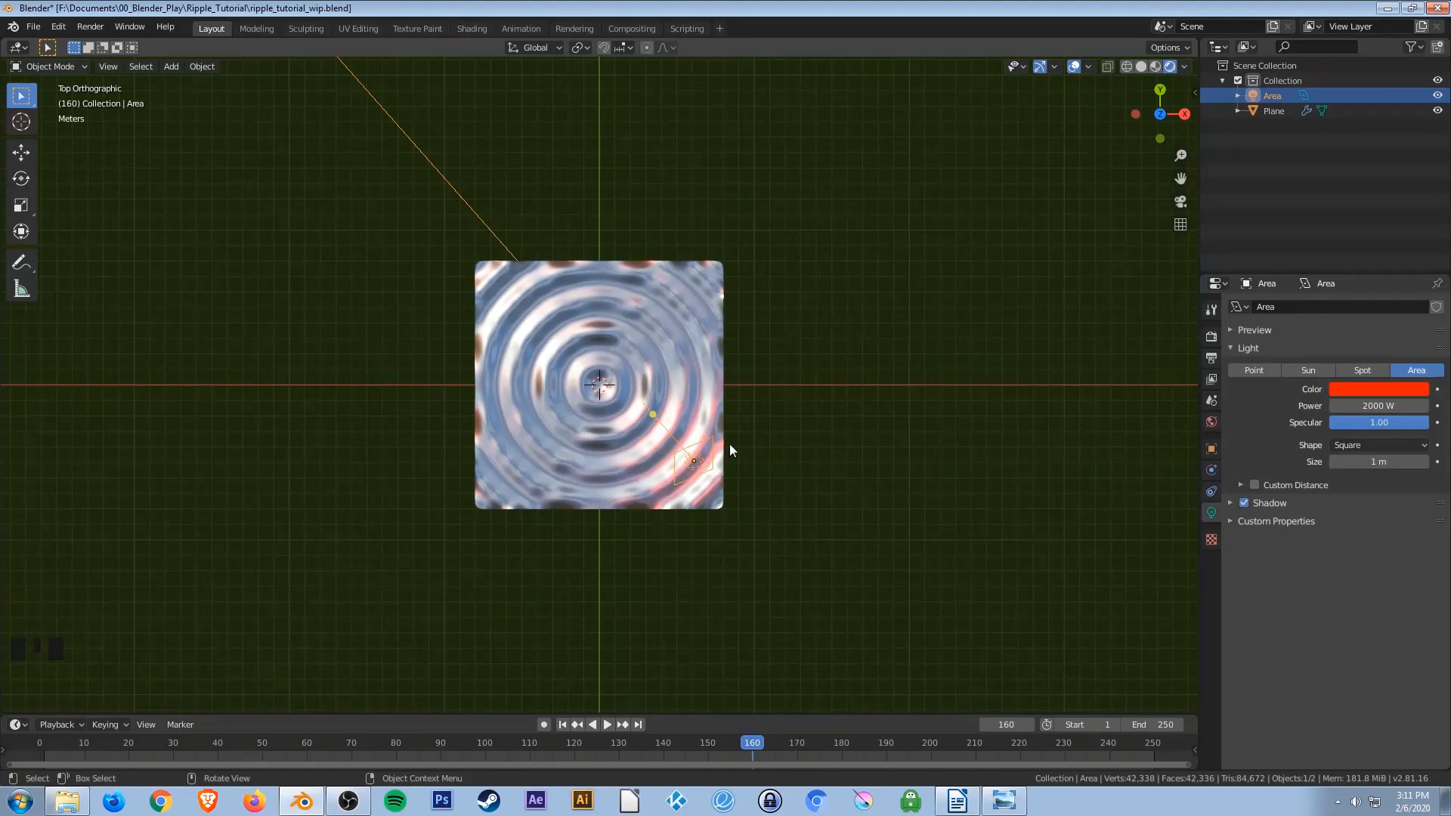
In top view, duplicate the light about 4.5 m along X and 8 m along Y, rotating the copy about -82.8°.
key("shift+d")
left_click(793, 328)
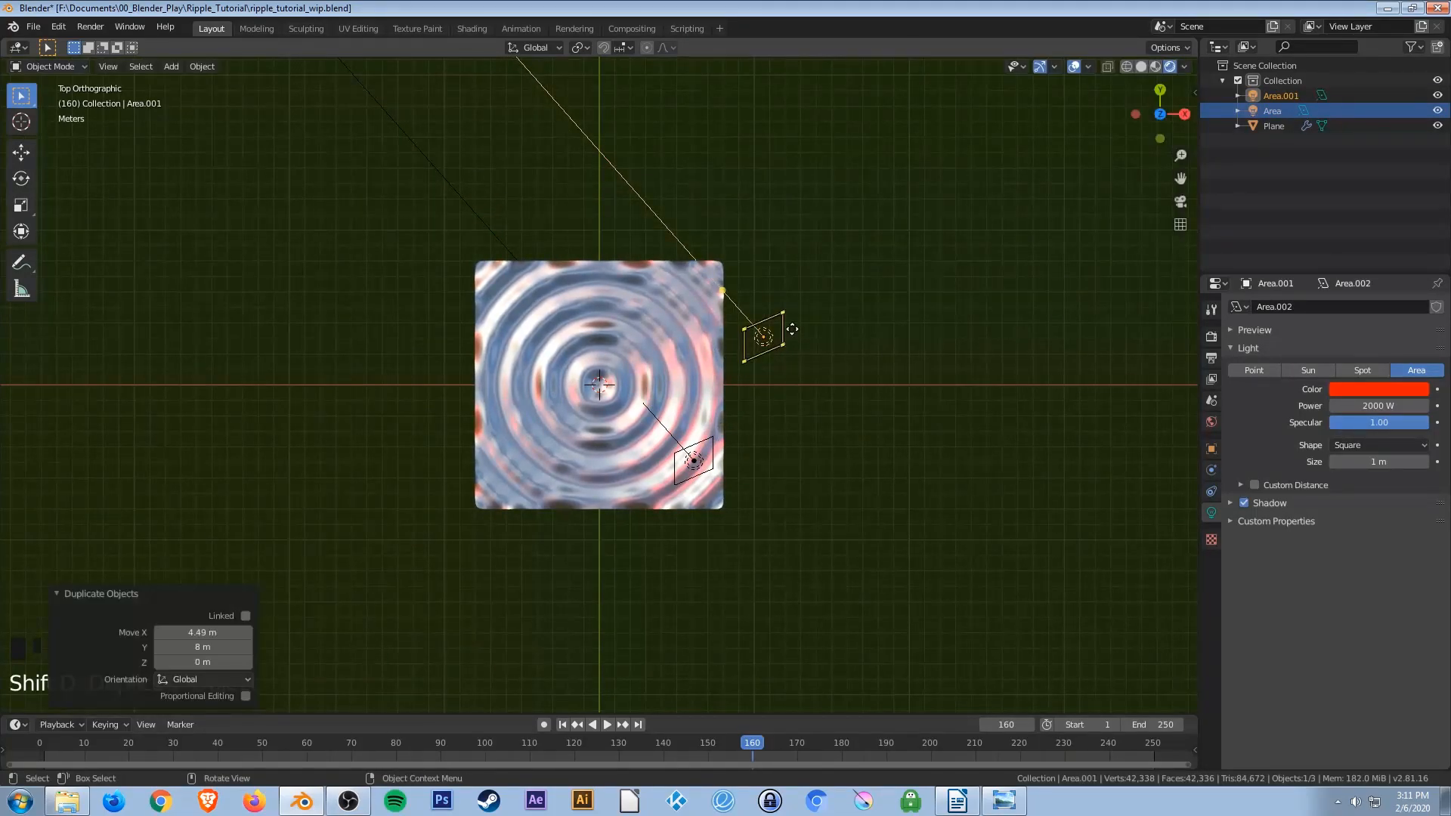
key("r")
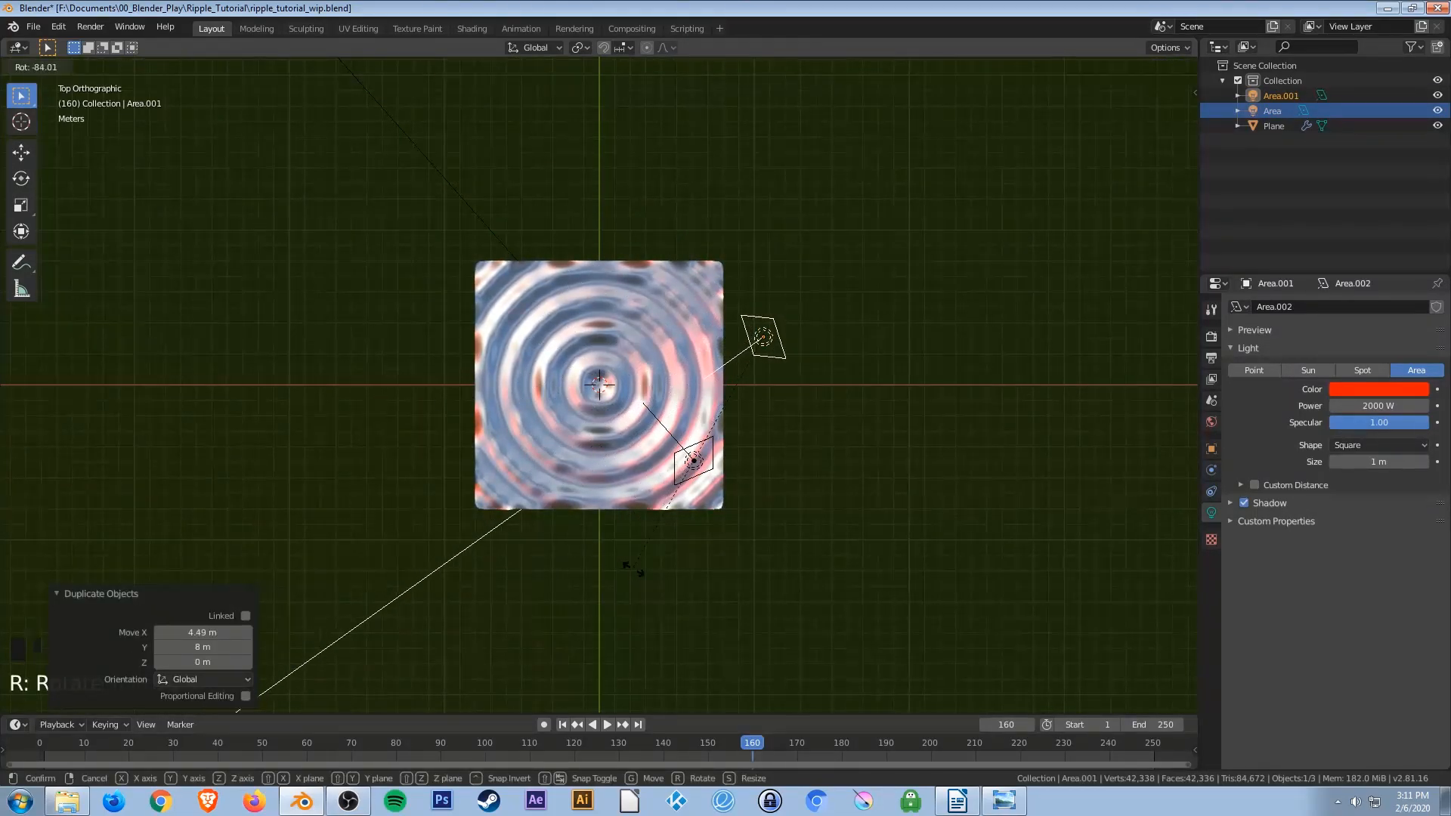
left_click(641, 541)
In front view, move the copied light about 3.85 m along negative X and 1.3 m down.
key("KP_1")
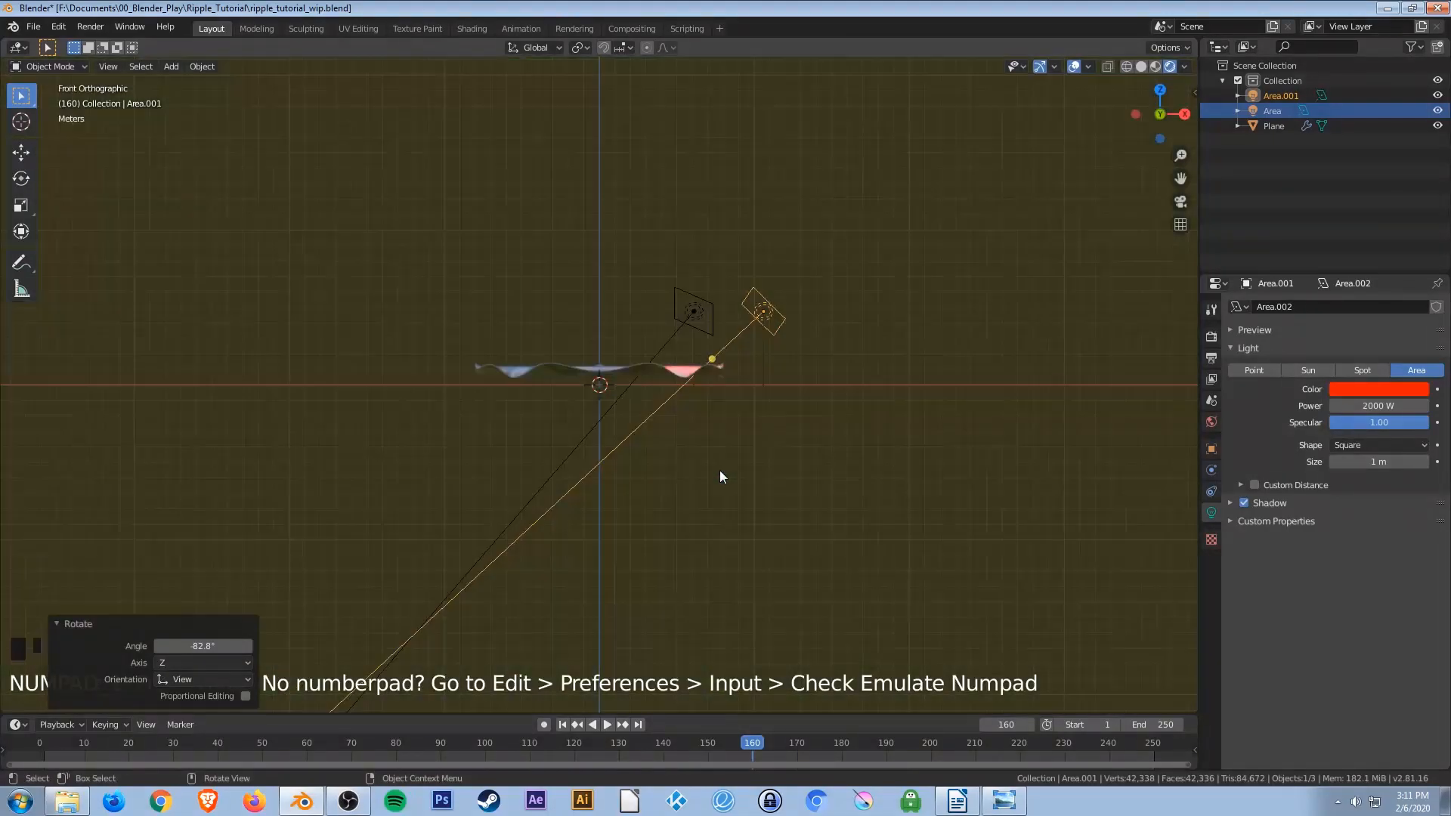
key("g")
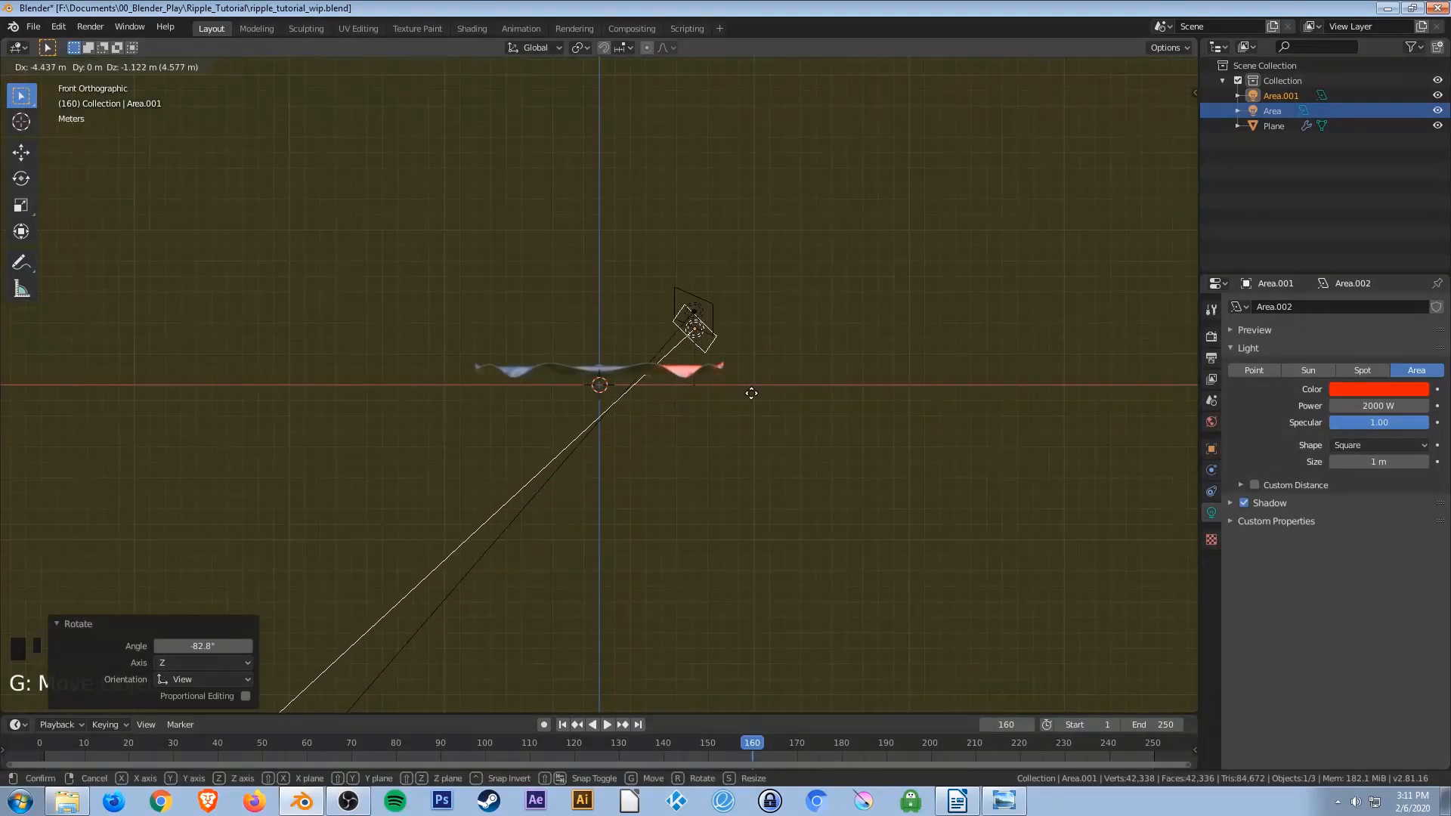
left_click(760, 400)
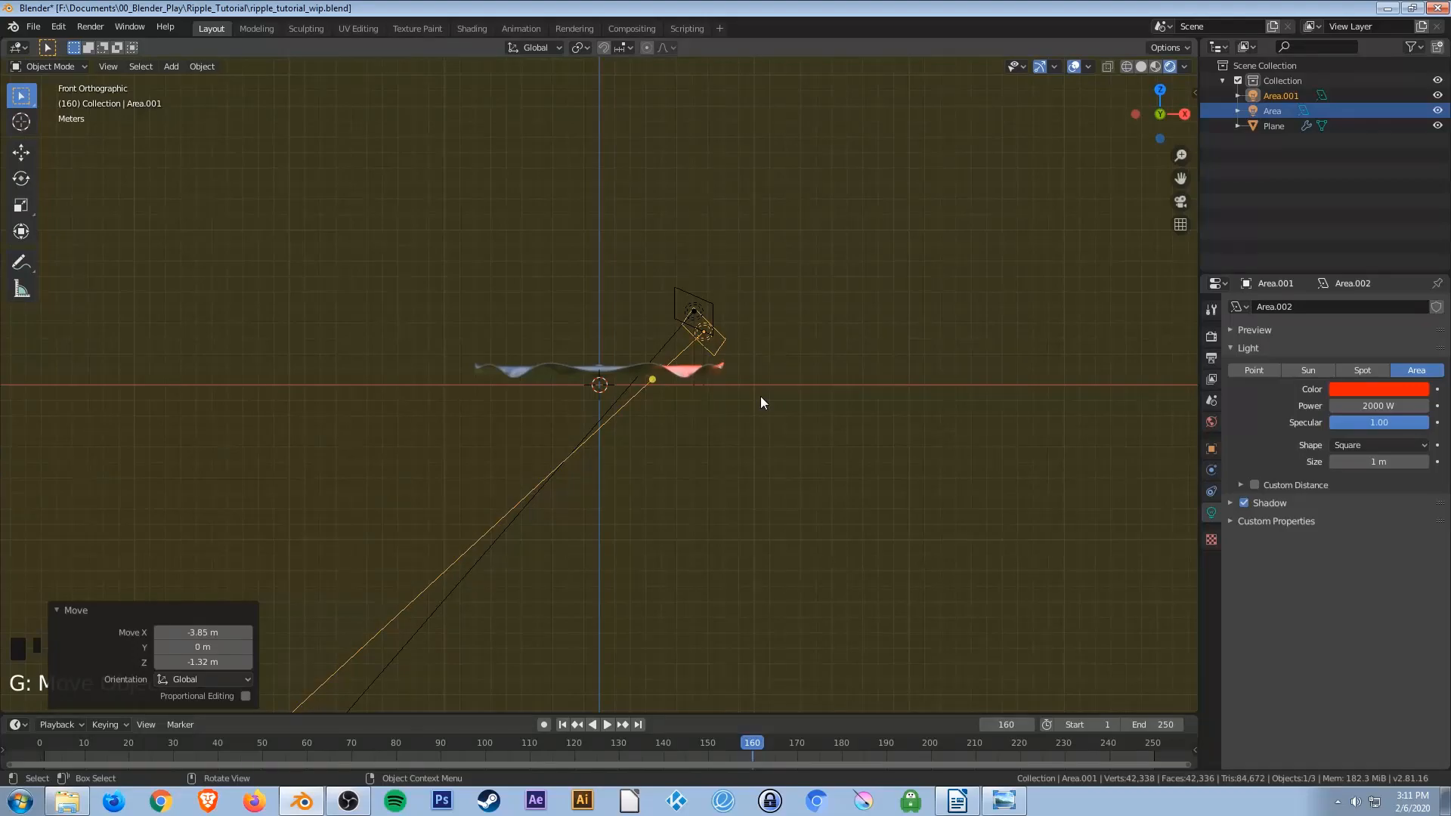
In top view, duplicate that light about 8.1 m along negative X and 8 m along Y, rotating it about -71.7°.
key("KP_7")
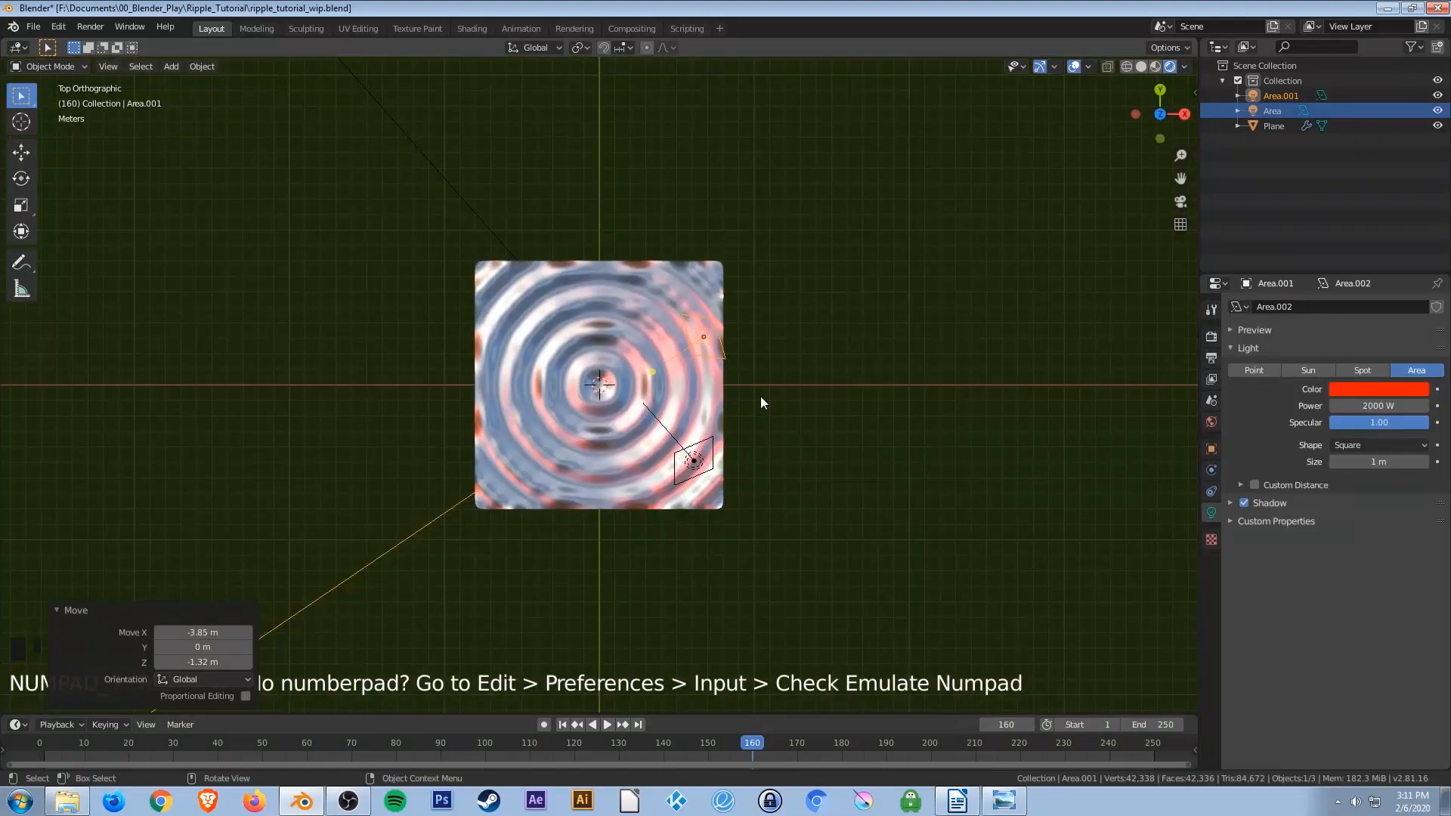
key("shift+d")
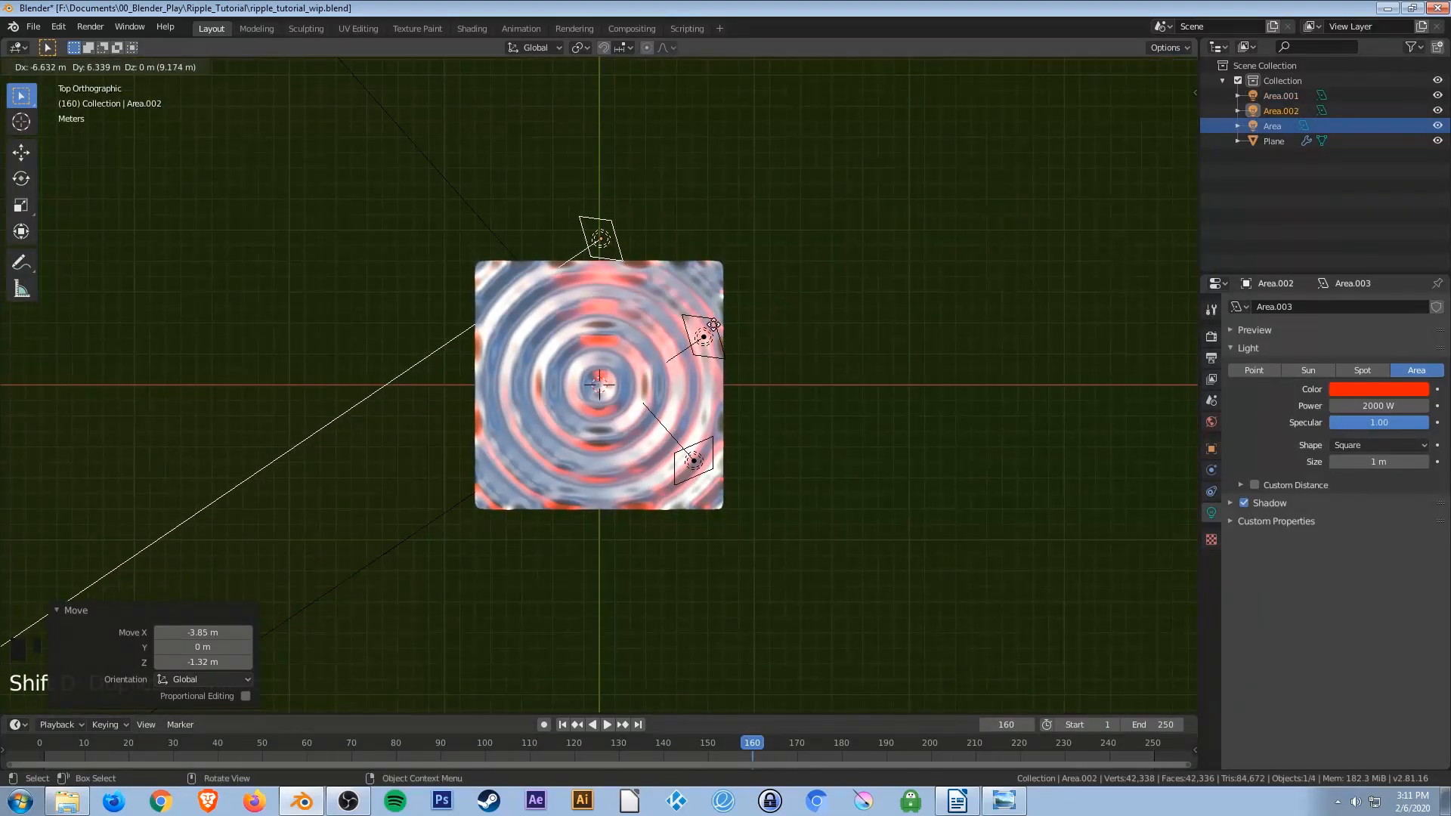
left_click(690, 289)
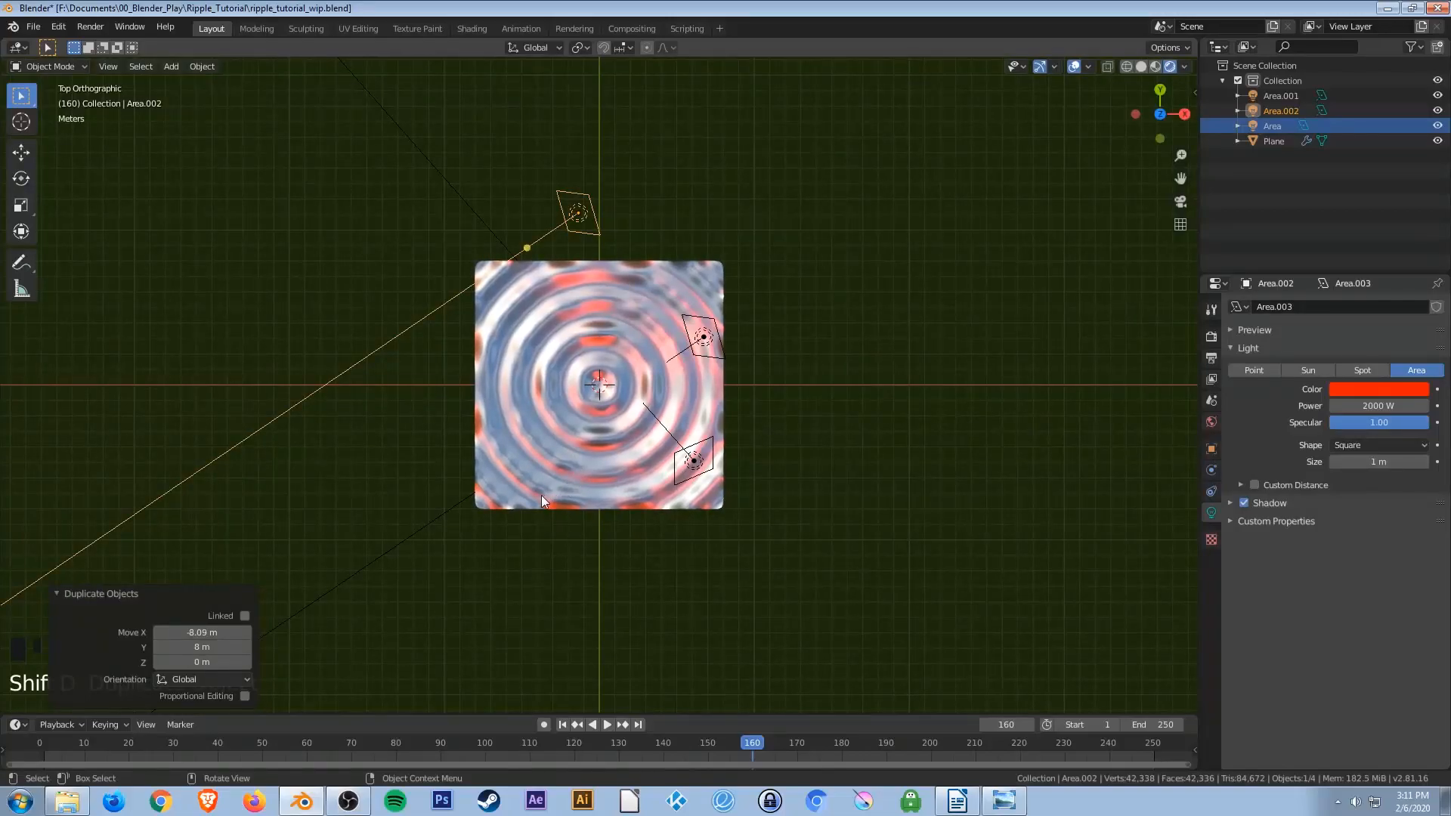
key("r")
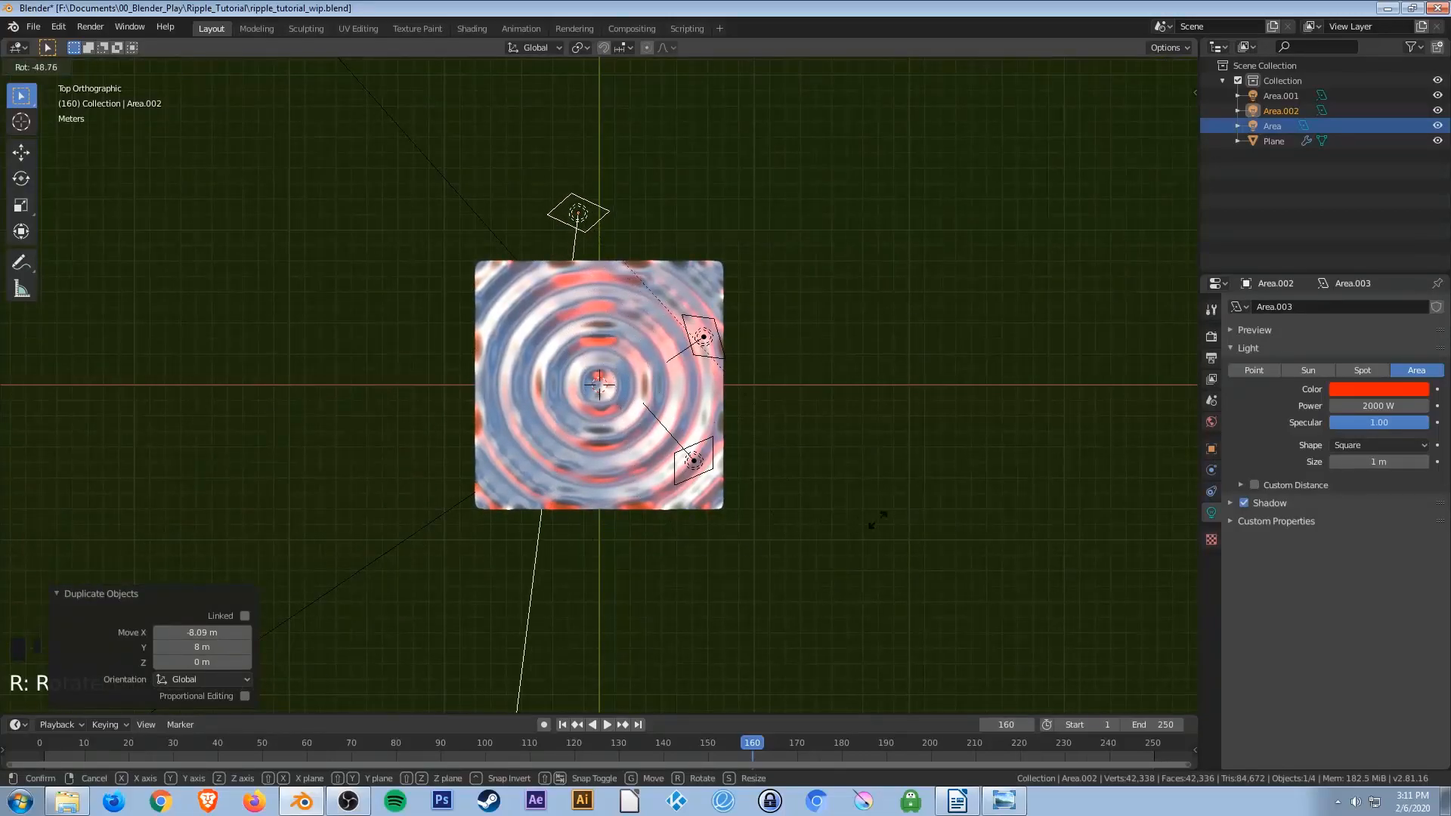
left_click(1011, 411)
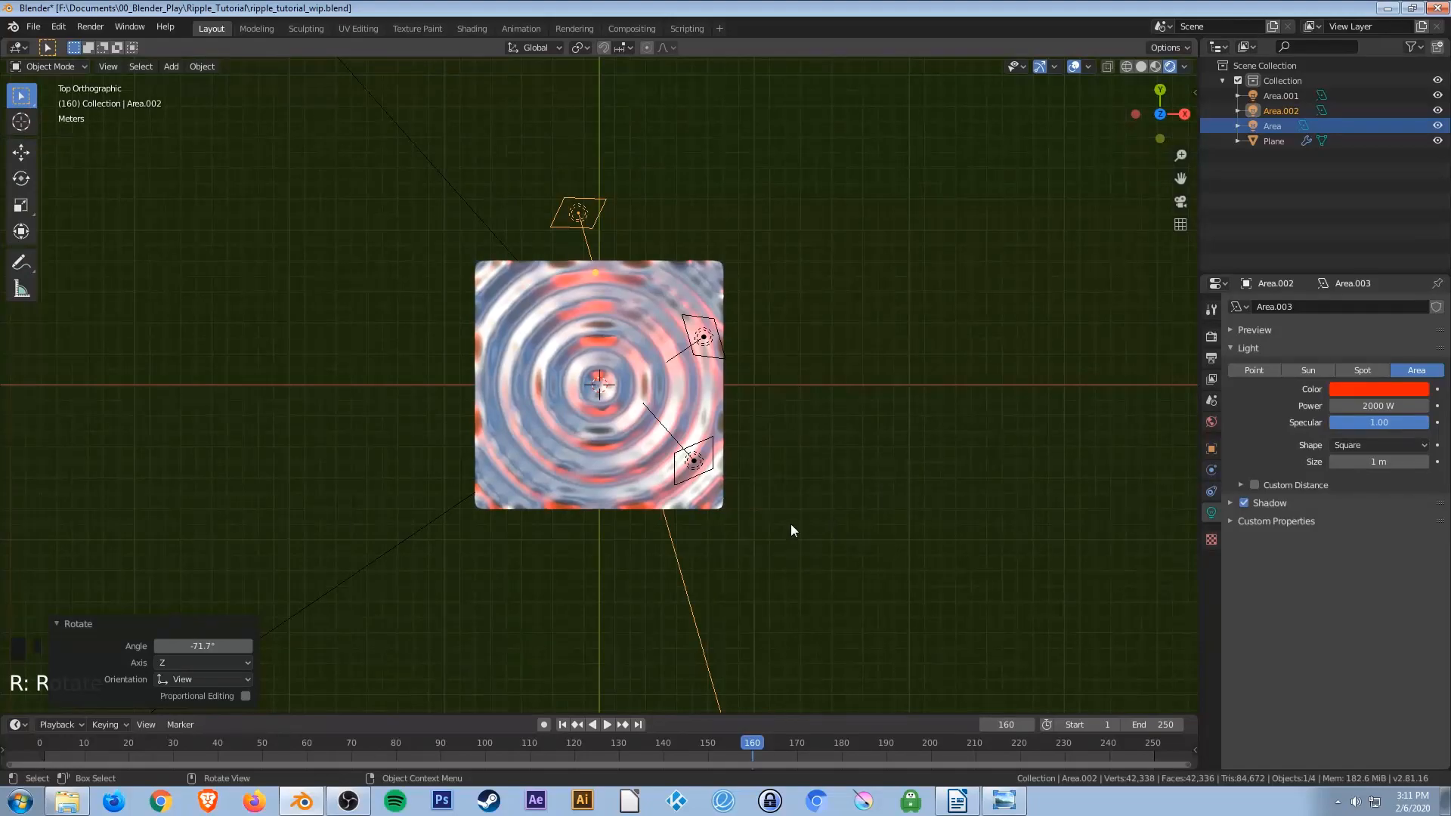
In front view, move the new light about 1.85 m along negative X and 1.95 m up, then rotate it about -8.6°.
key("KP_1")
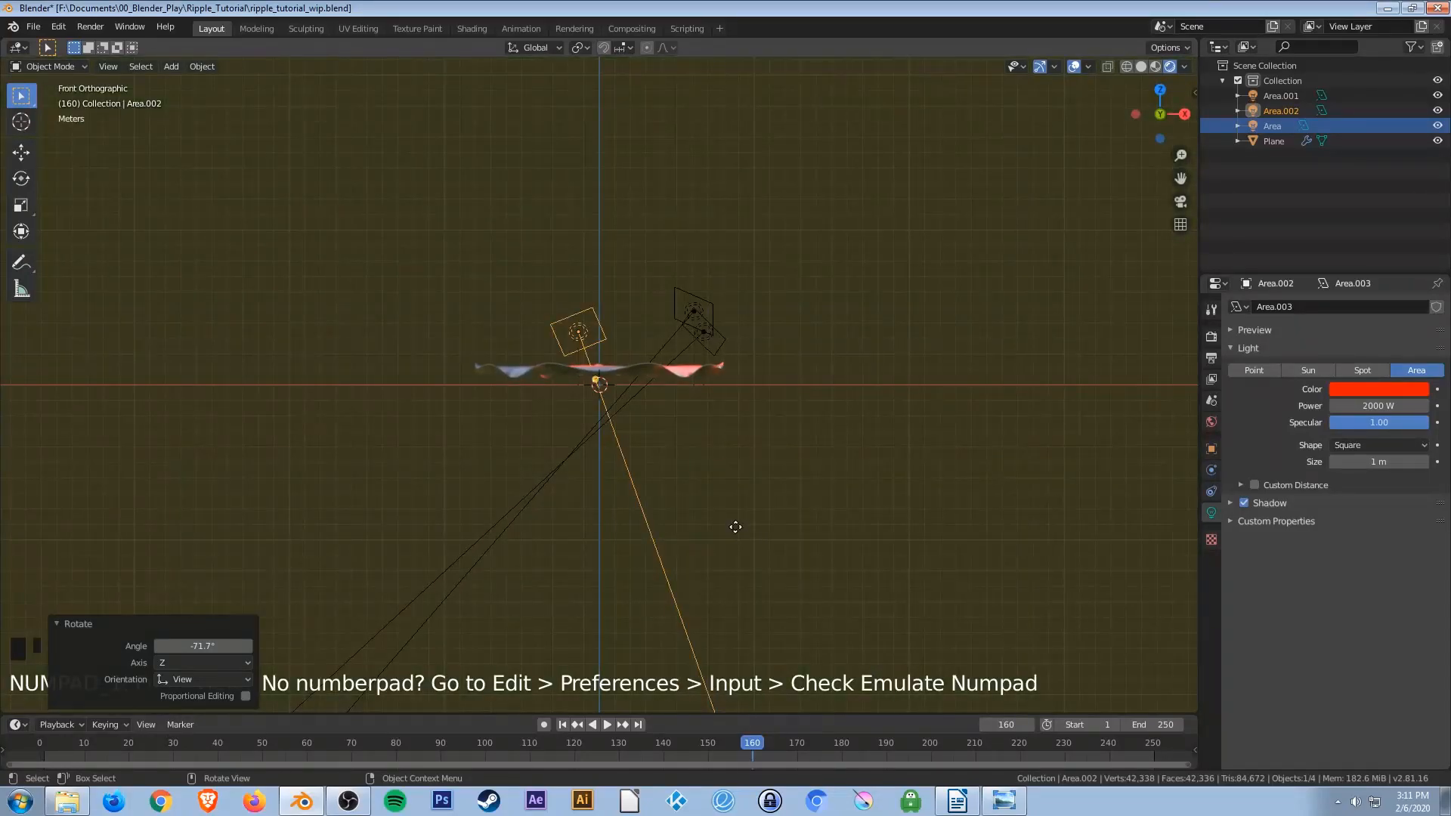
key("g")
left_click(707, 499)
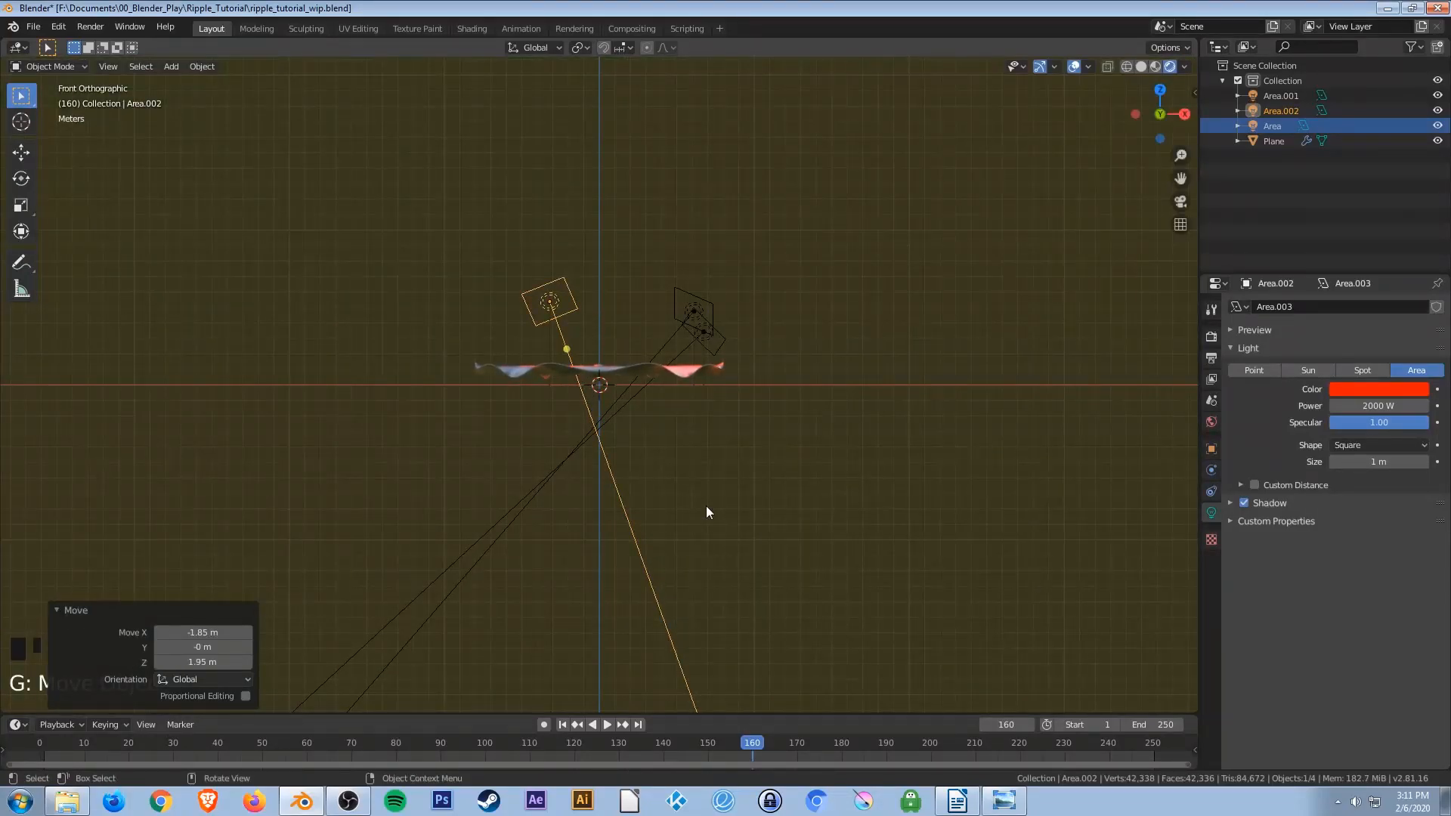
key("r")
left_click(555, 382)
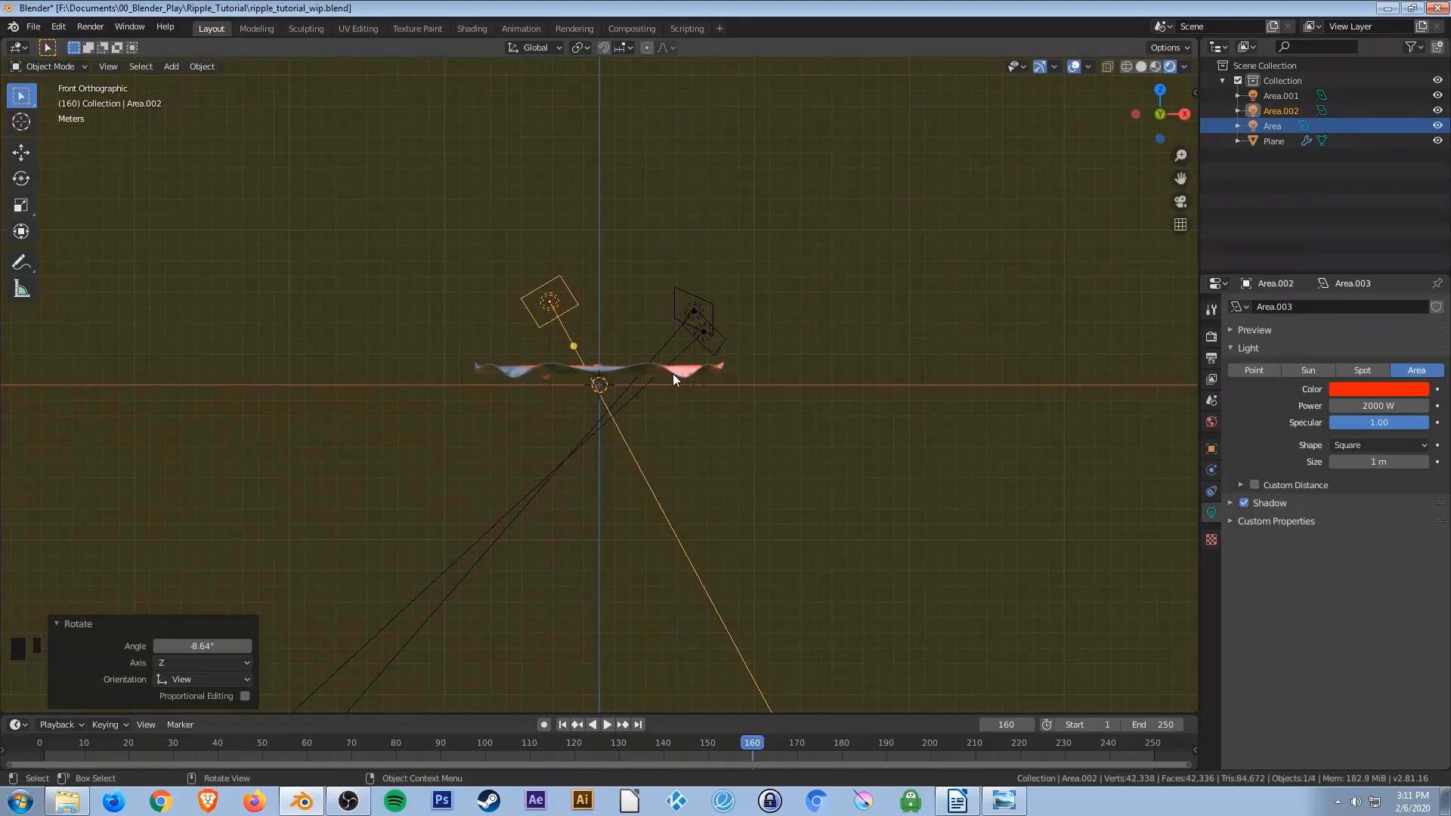
In top view, duplicate the light about 8.5 m along negative X and 8.4 m along negative Y, rotating it about -64.9°.
key("KP_7")
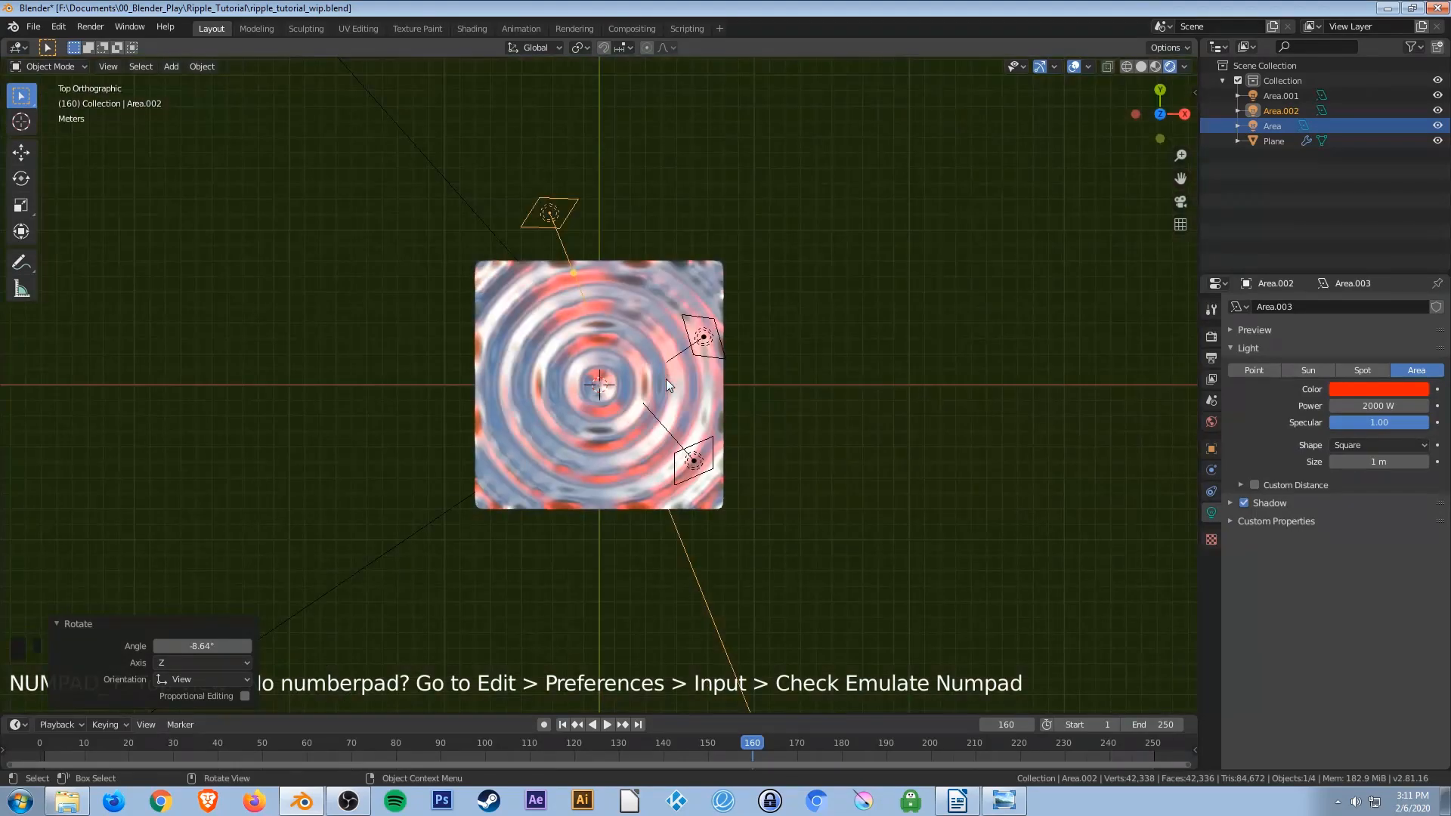
key("shift+d")
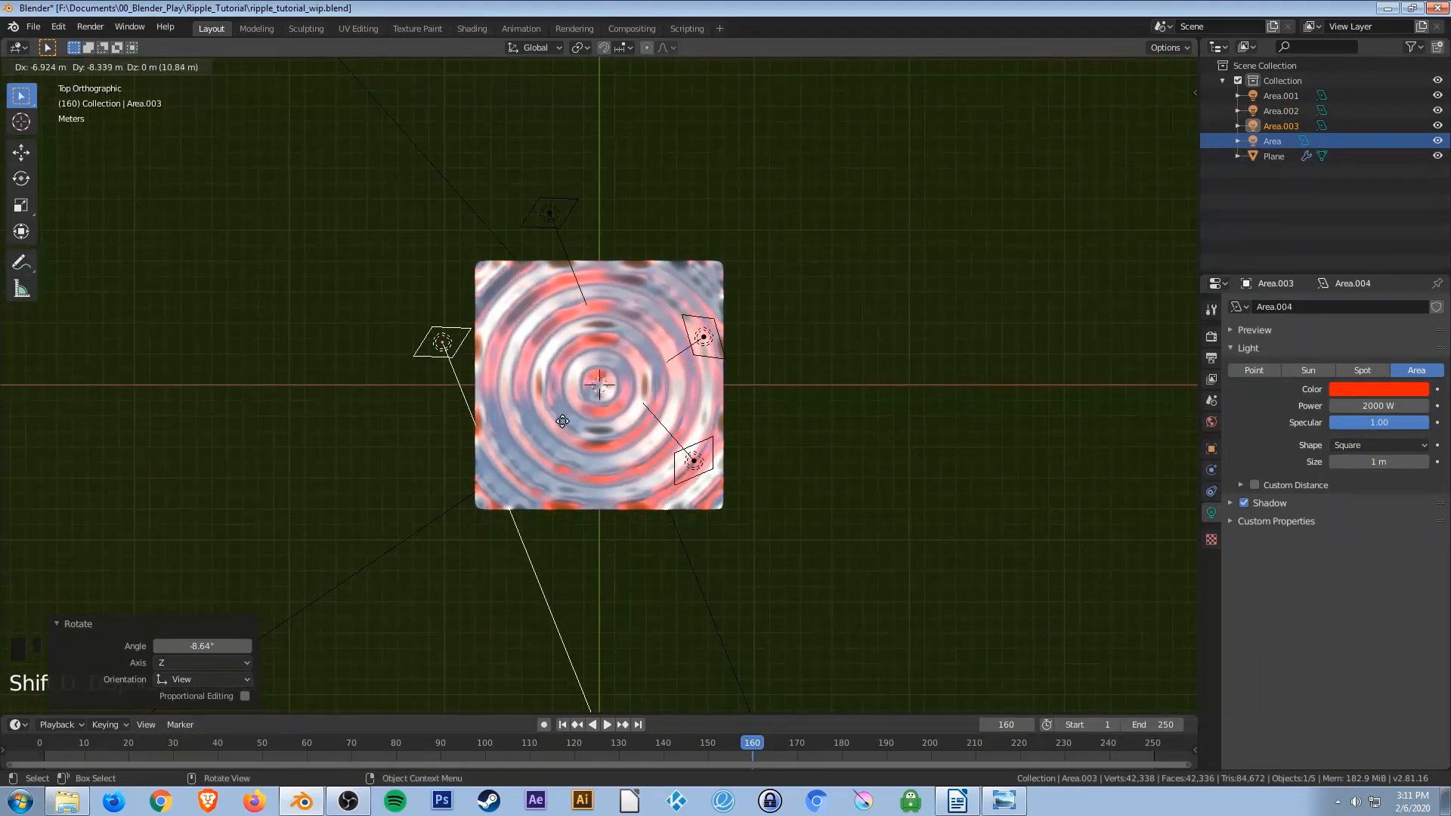
left_click(538, 422)
key("r")
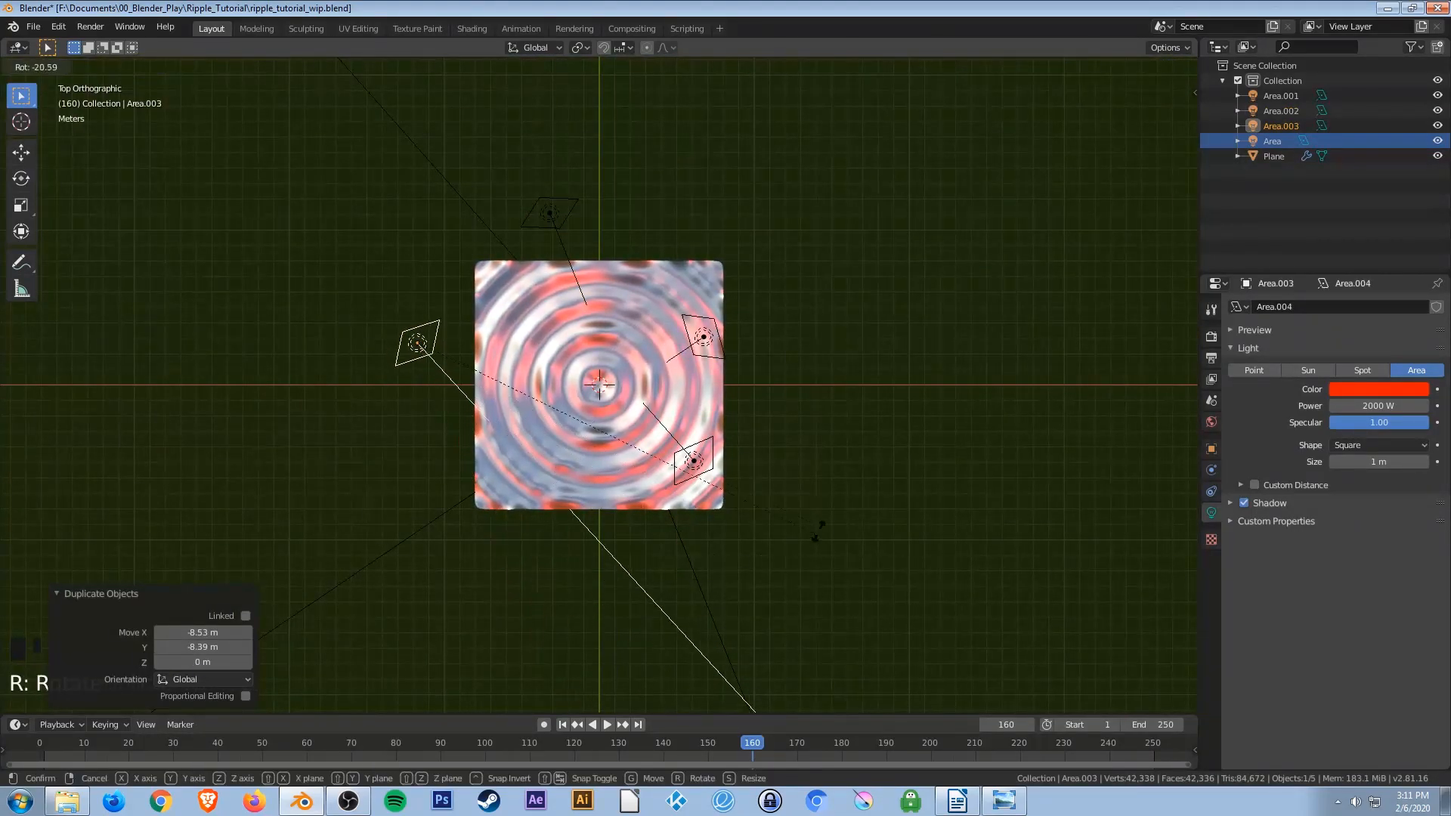
left_click(877, 190)
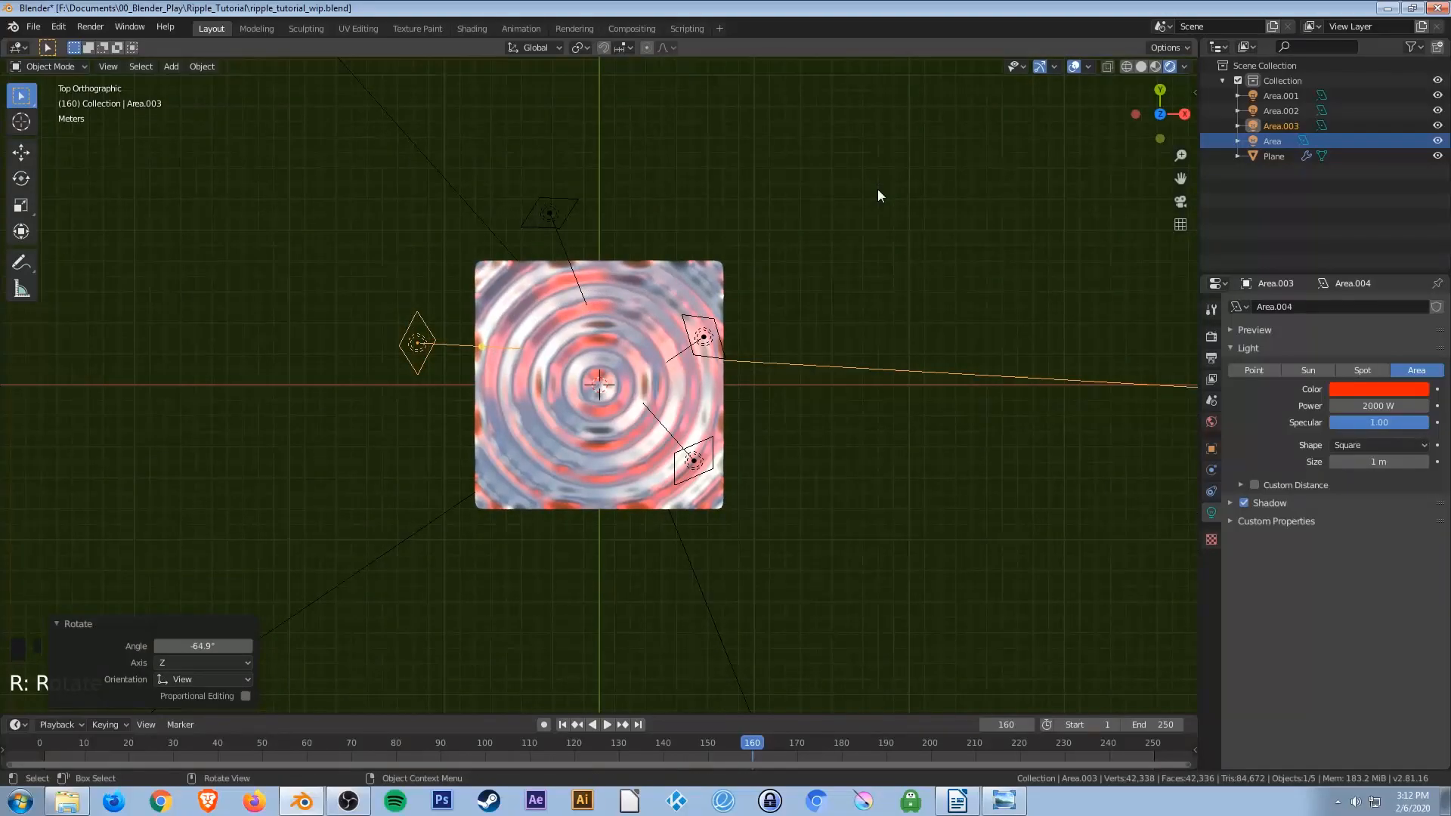
Duplicate that light again about 0.9 m along negative X and 13.2 m along negative Y.
key("shift+d")
left_click(863, 401)
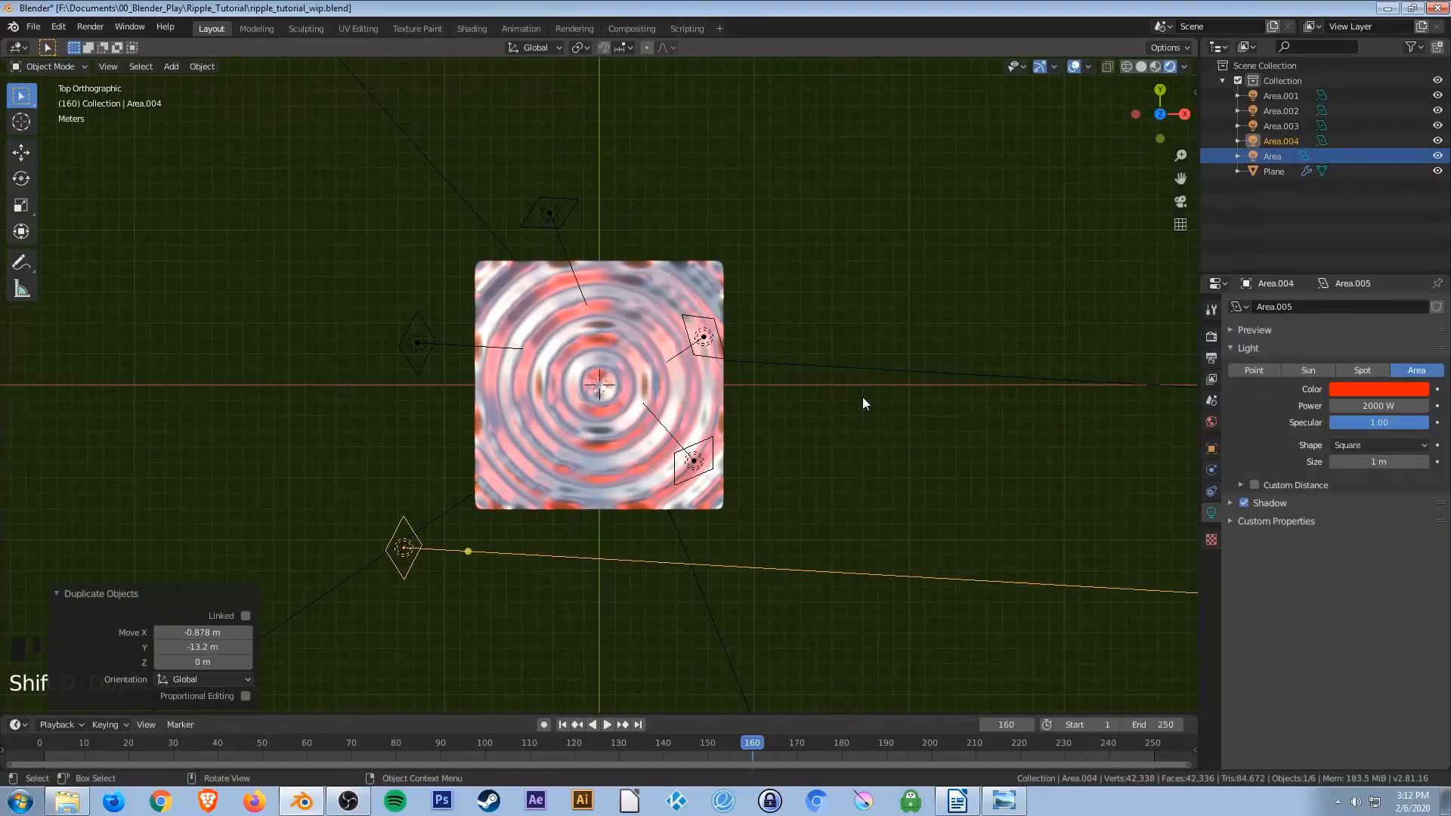
In top view, rotate the duplicated light about -44.6°.
key("r")
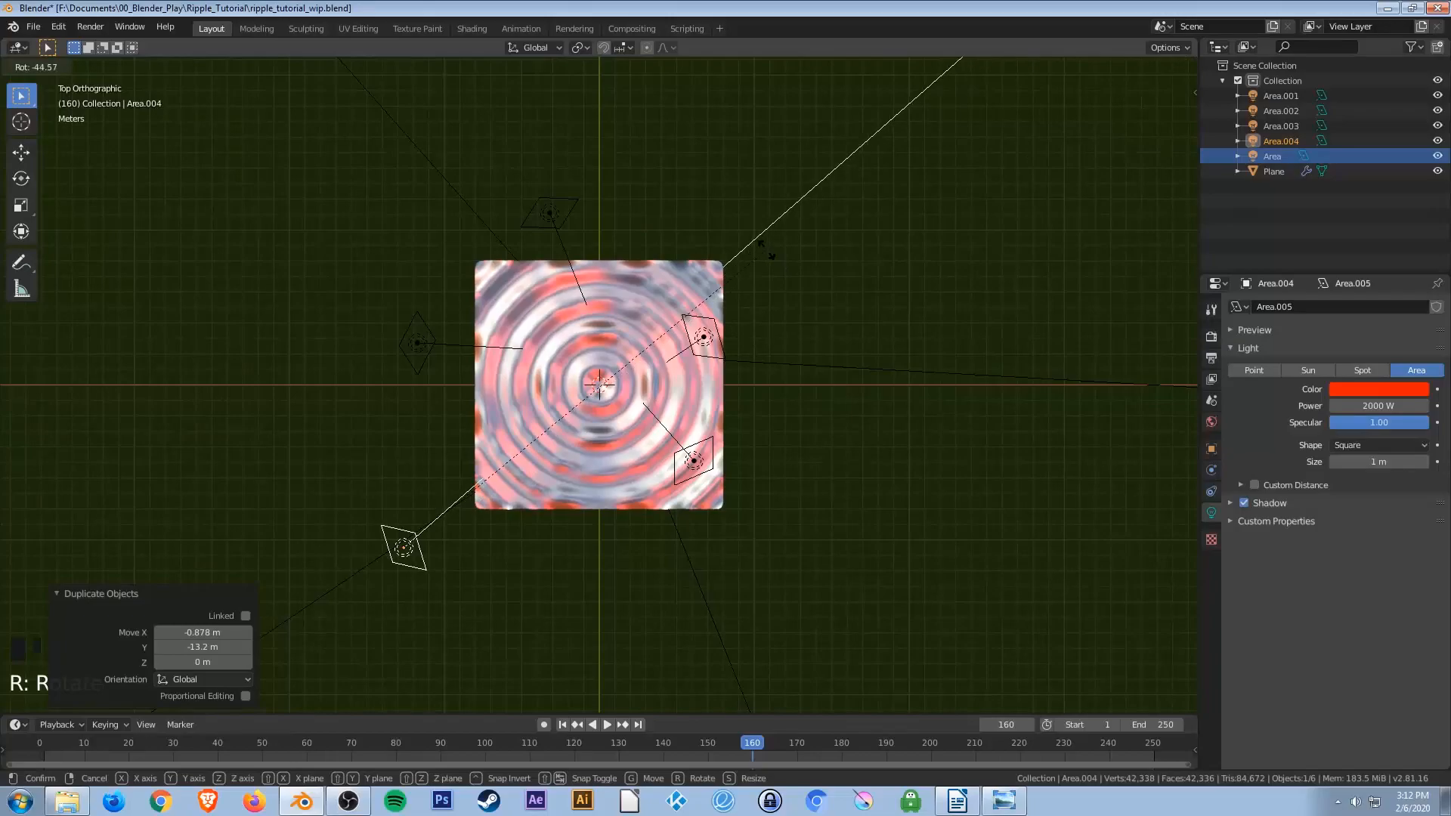
left_click(766, 250)
middle_click_drag(838, 598, 851, 481)
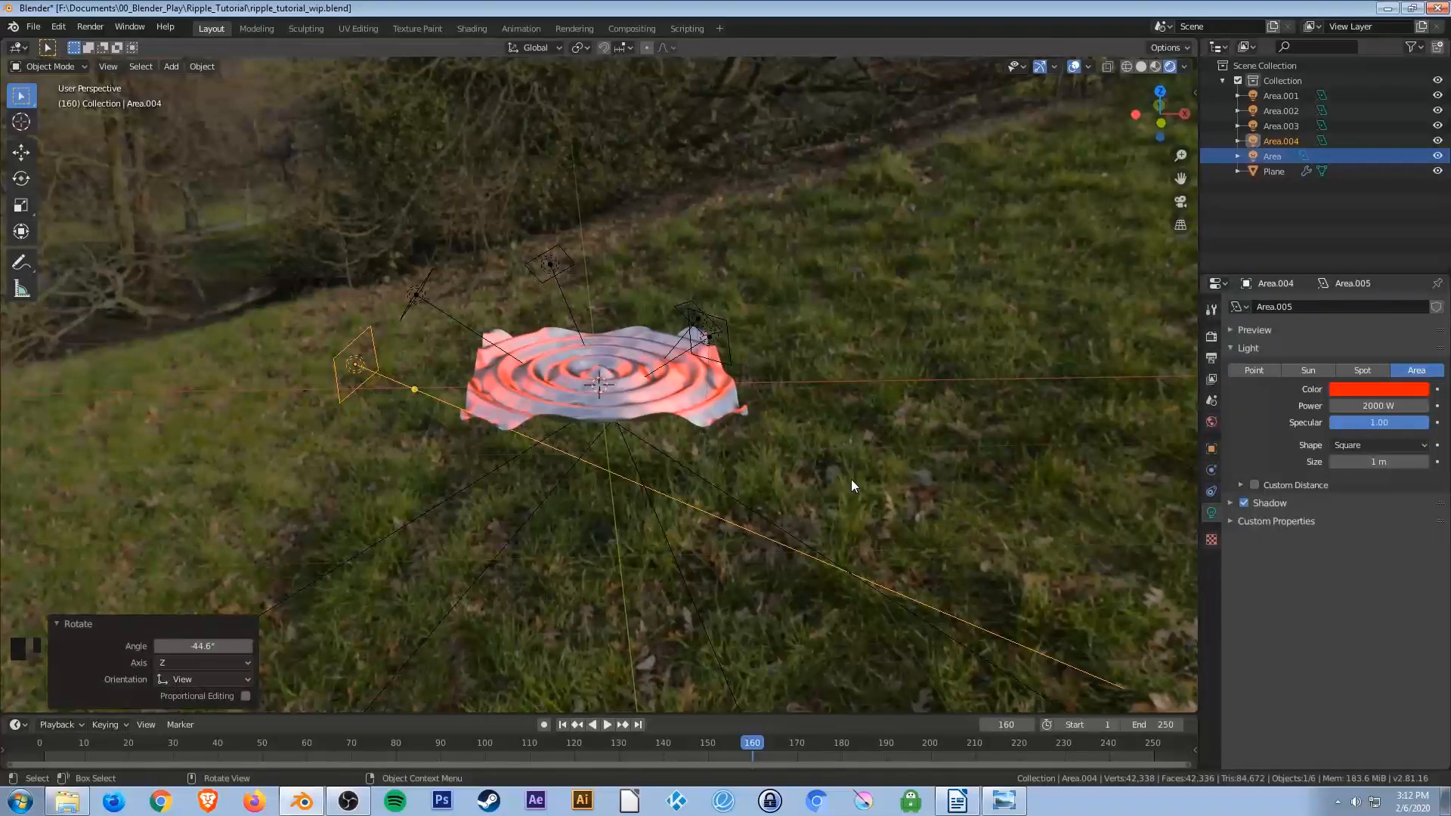
In front view, move that light about 6.3 m along X and 1.7 m down, rotate it about 23.3° and raise it slightly.
key("KP_1")
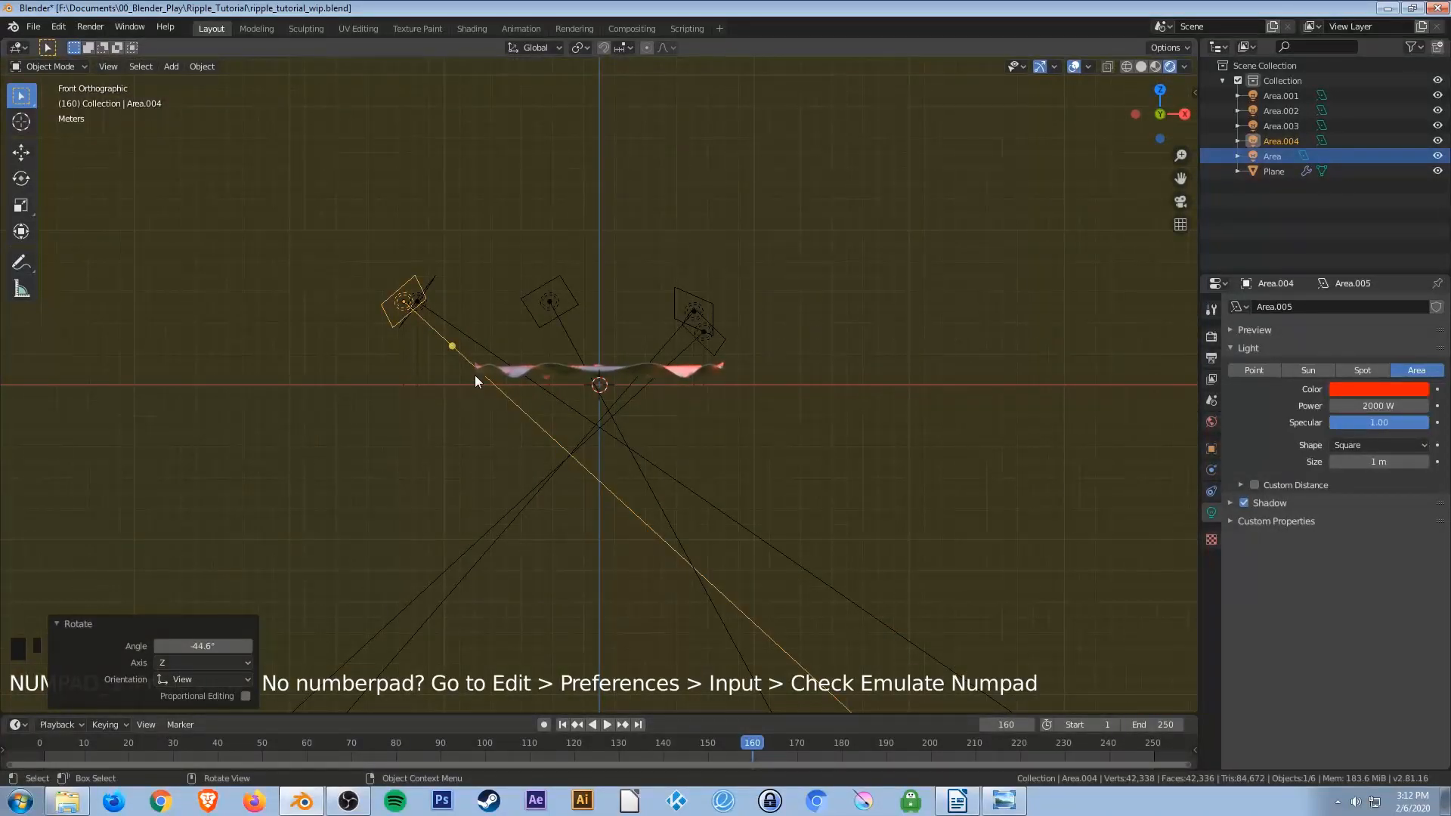
key("g")
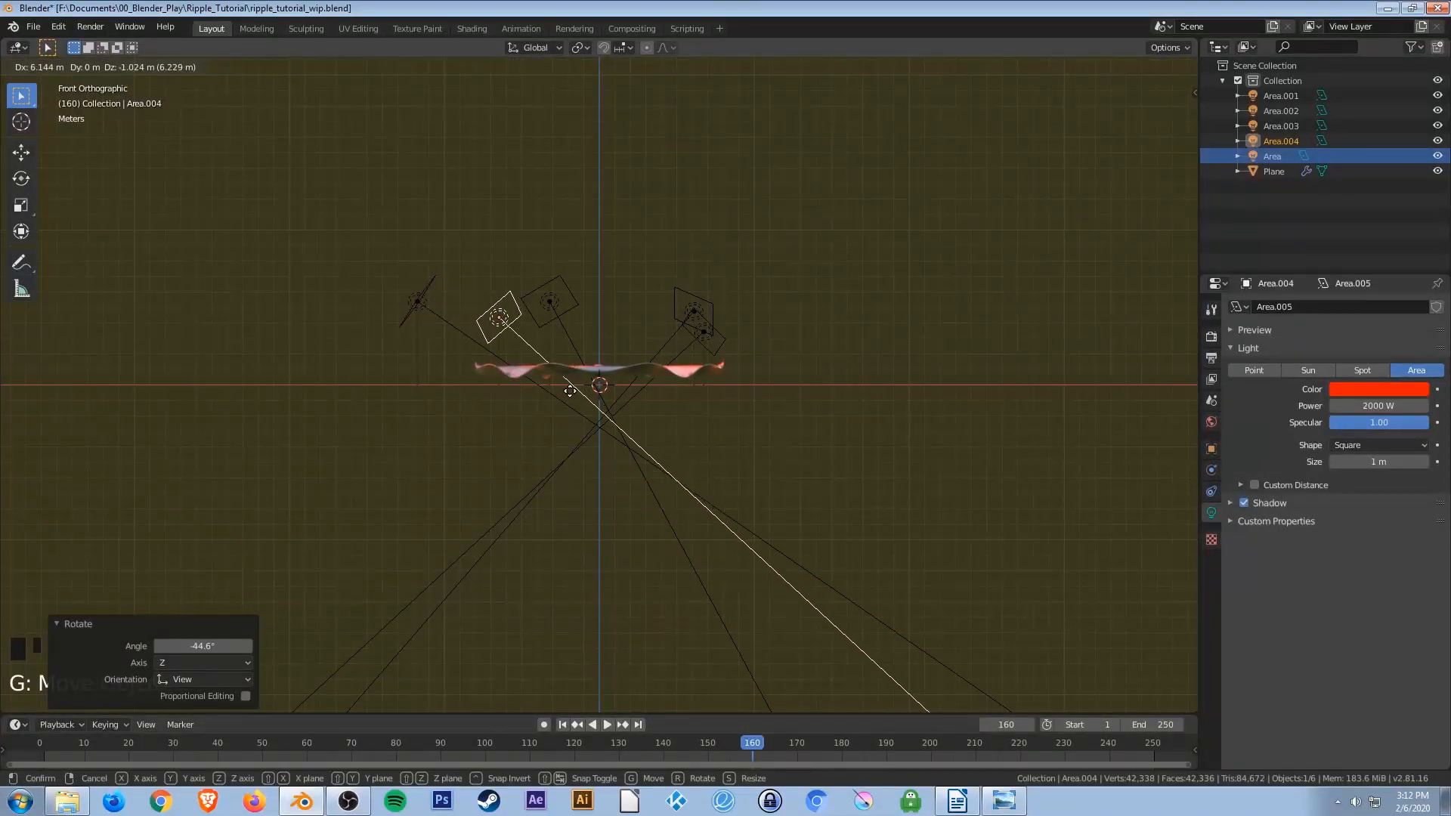
left_click(572, 401)
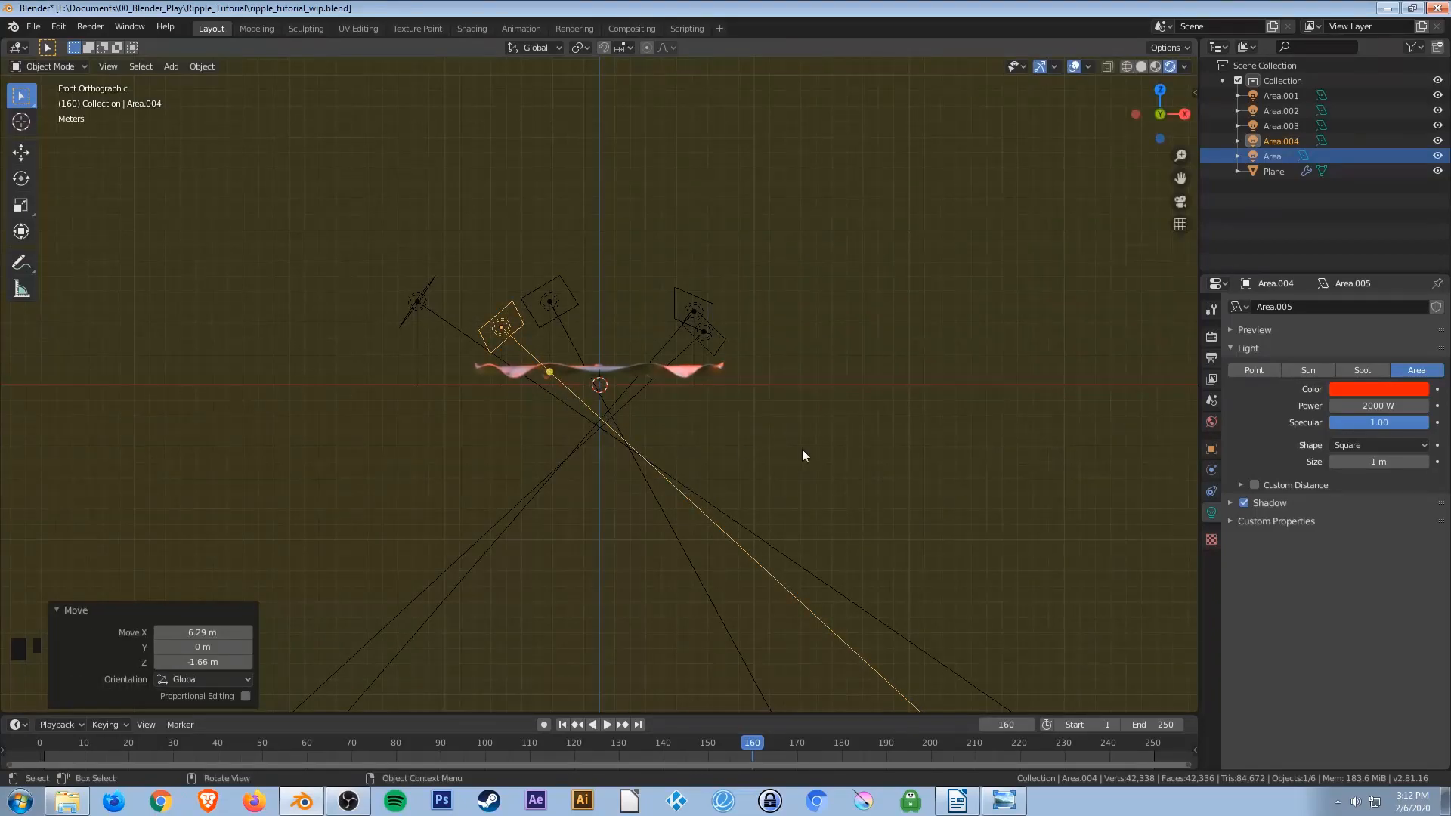
key("r")
left_click(766, 560)
key("g")
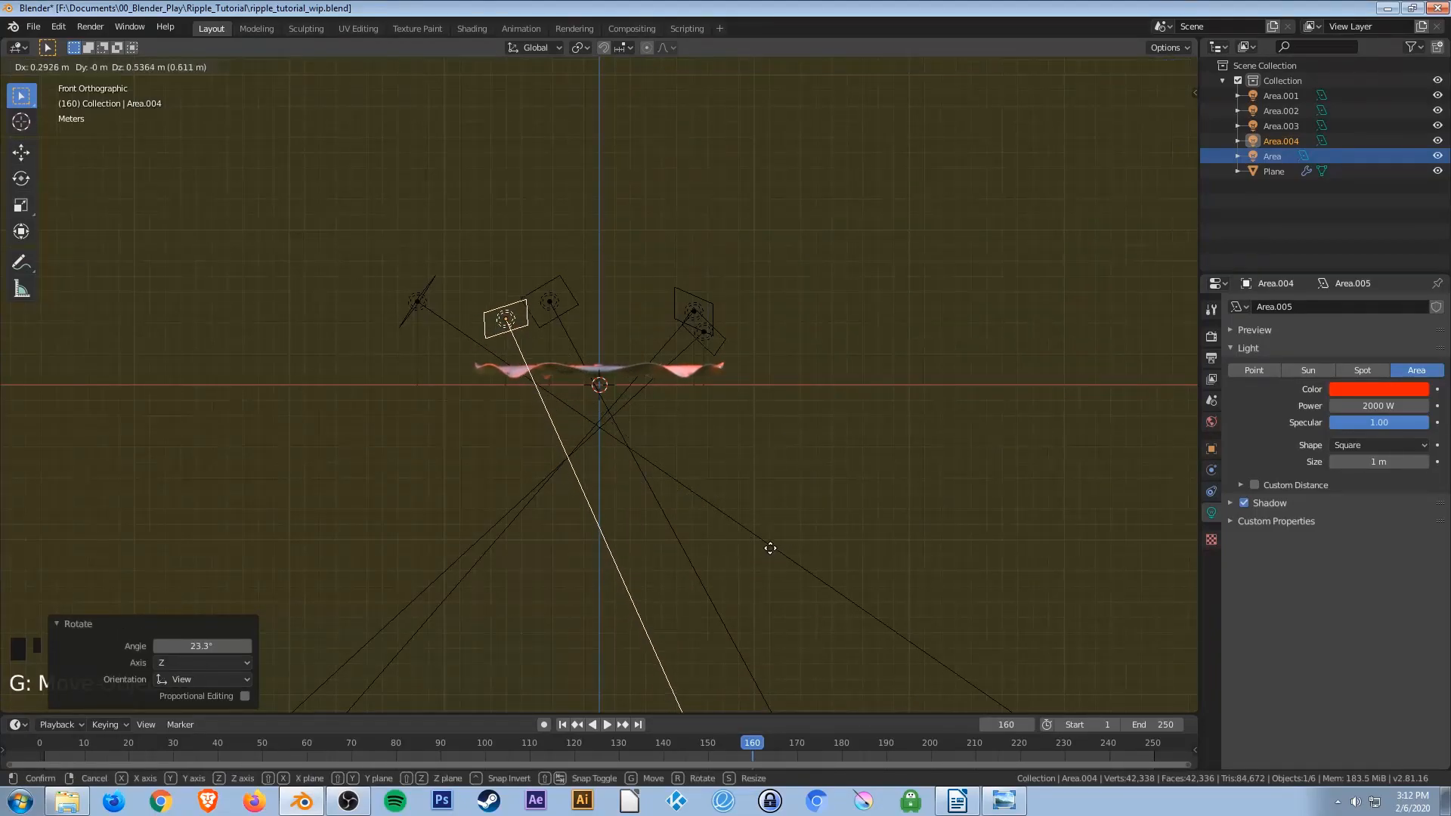
left_click(770, 547)
Move the Area light about 1.95 m along negative X and 0.29 m up, then rotate it about 14.8° in right view.
left_click(700, 303)
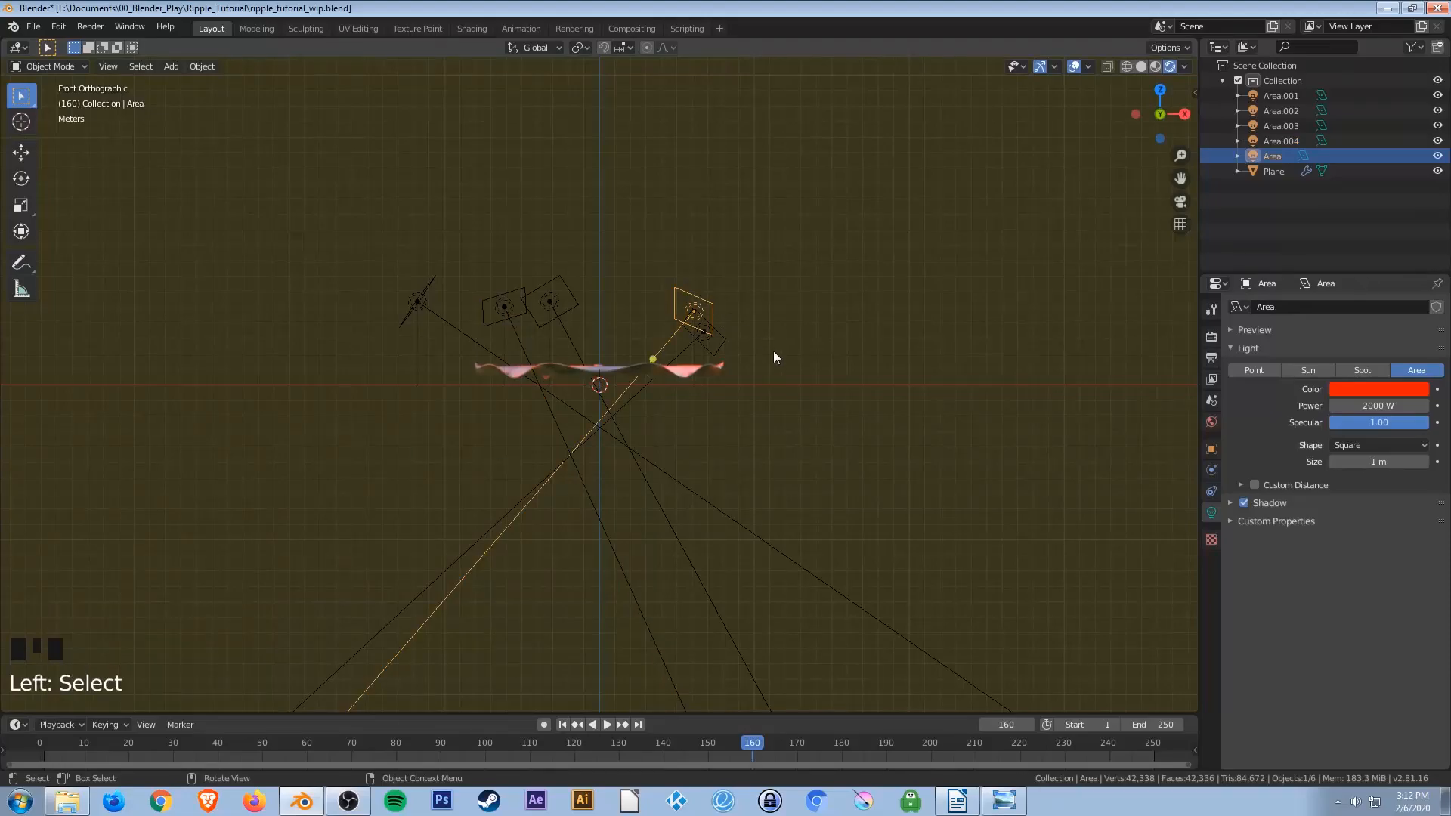
key("g")
left_click(773, 375)
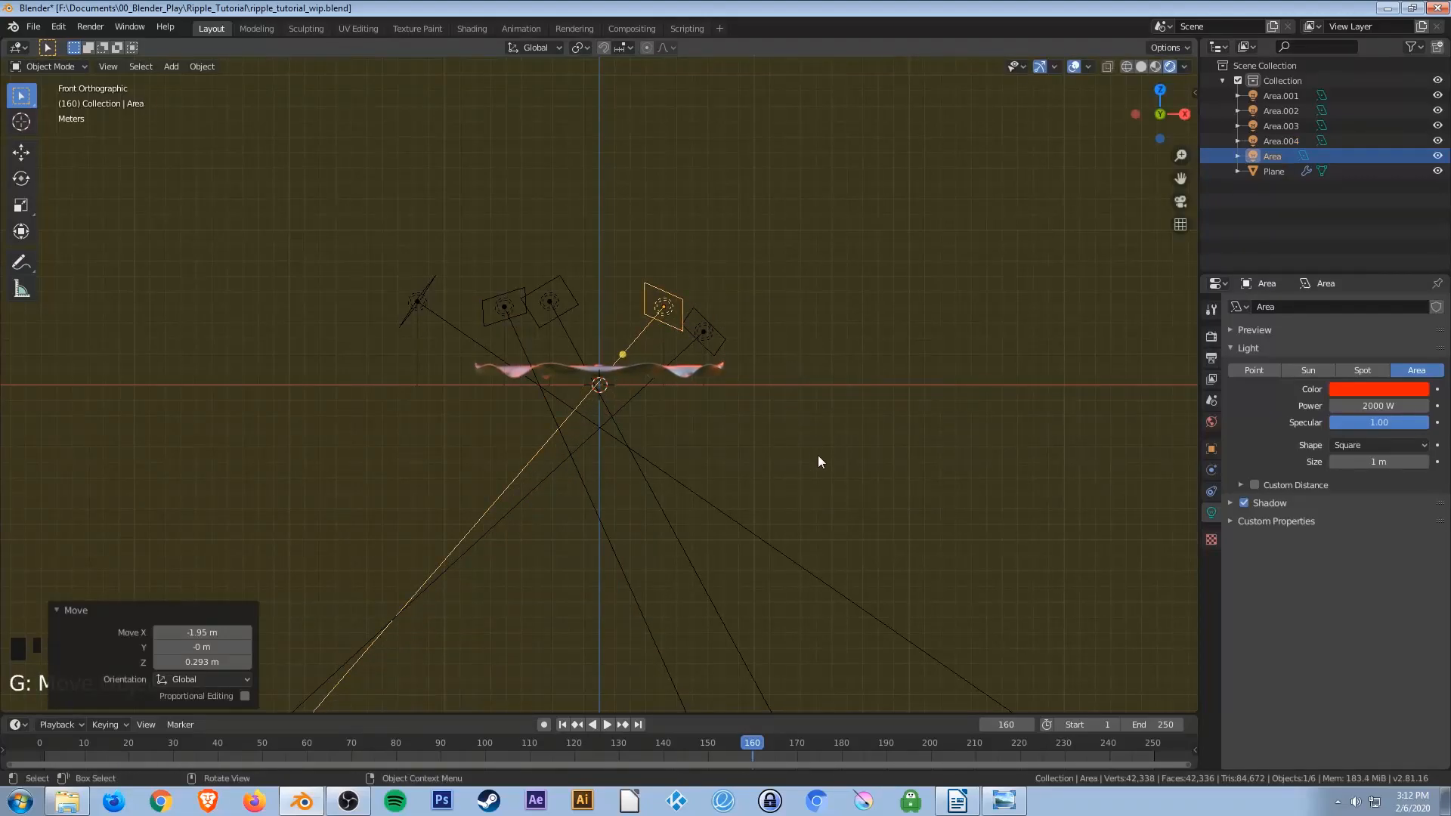
key("KP_3")
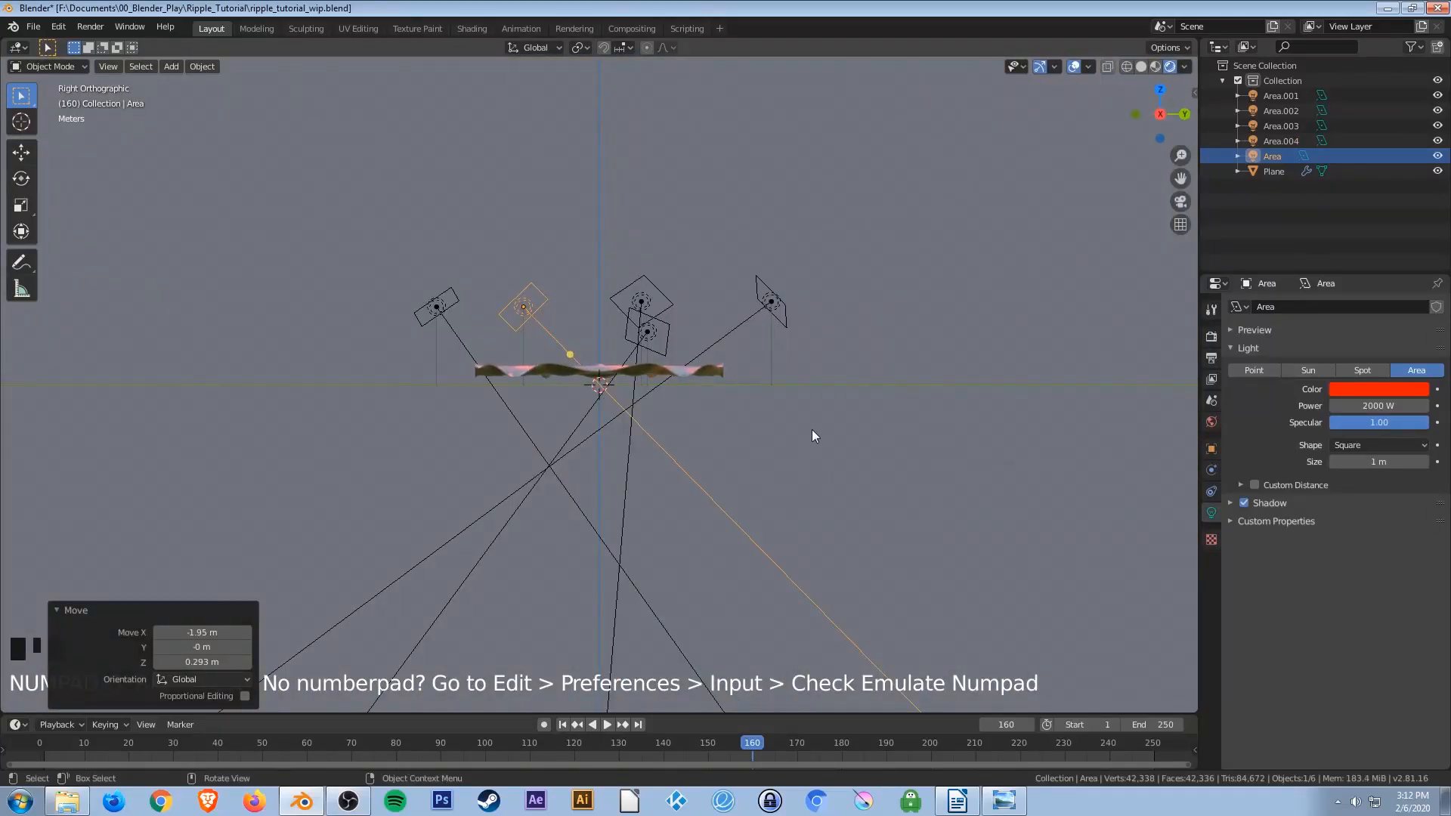
key("r")
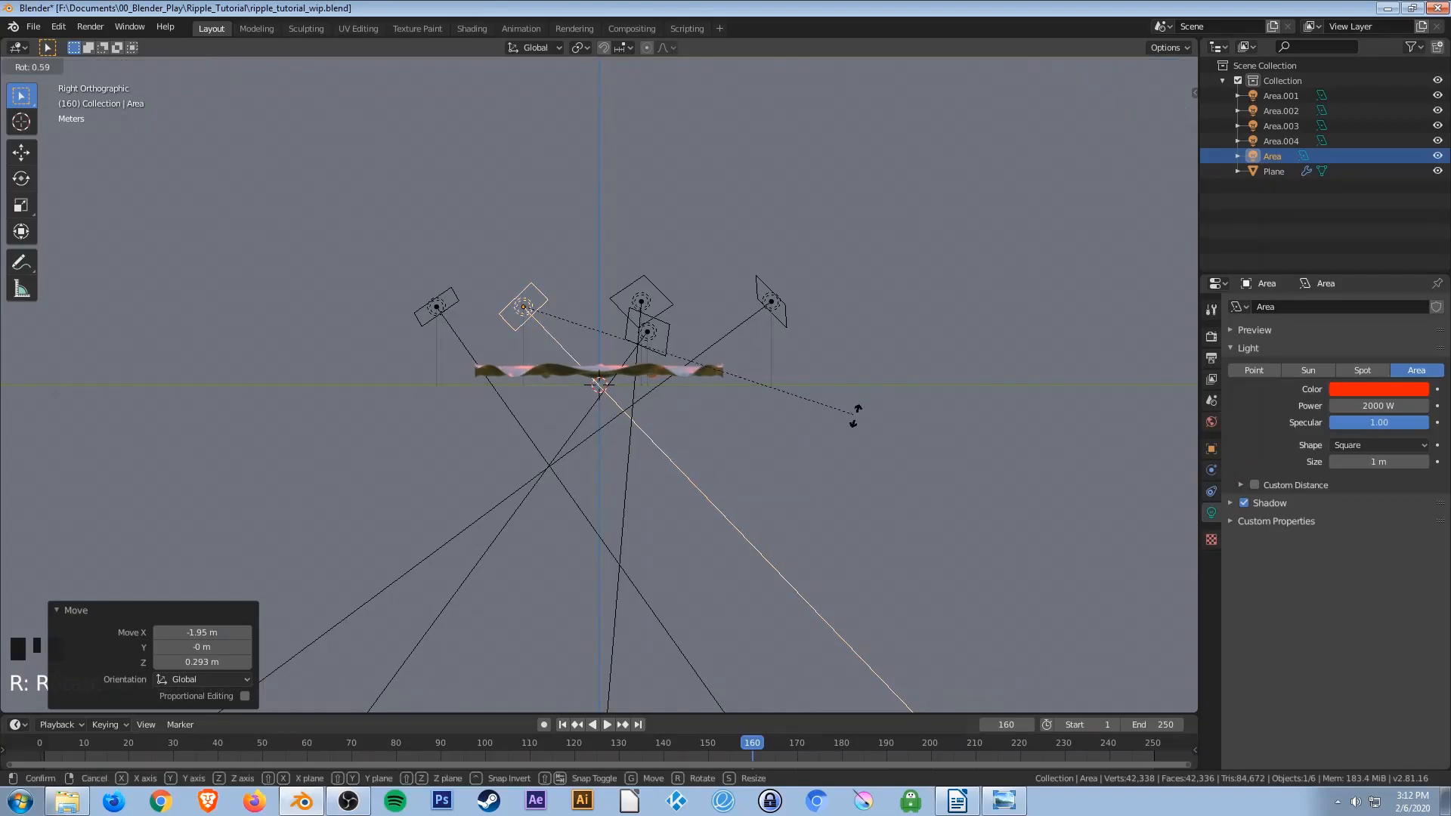
left_click(759, 459)
Change the color of light Area.001 to blue, hue about 0.605.
middle_click_drag(505, 383, 628, 414)
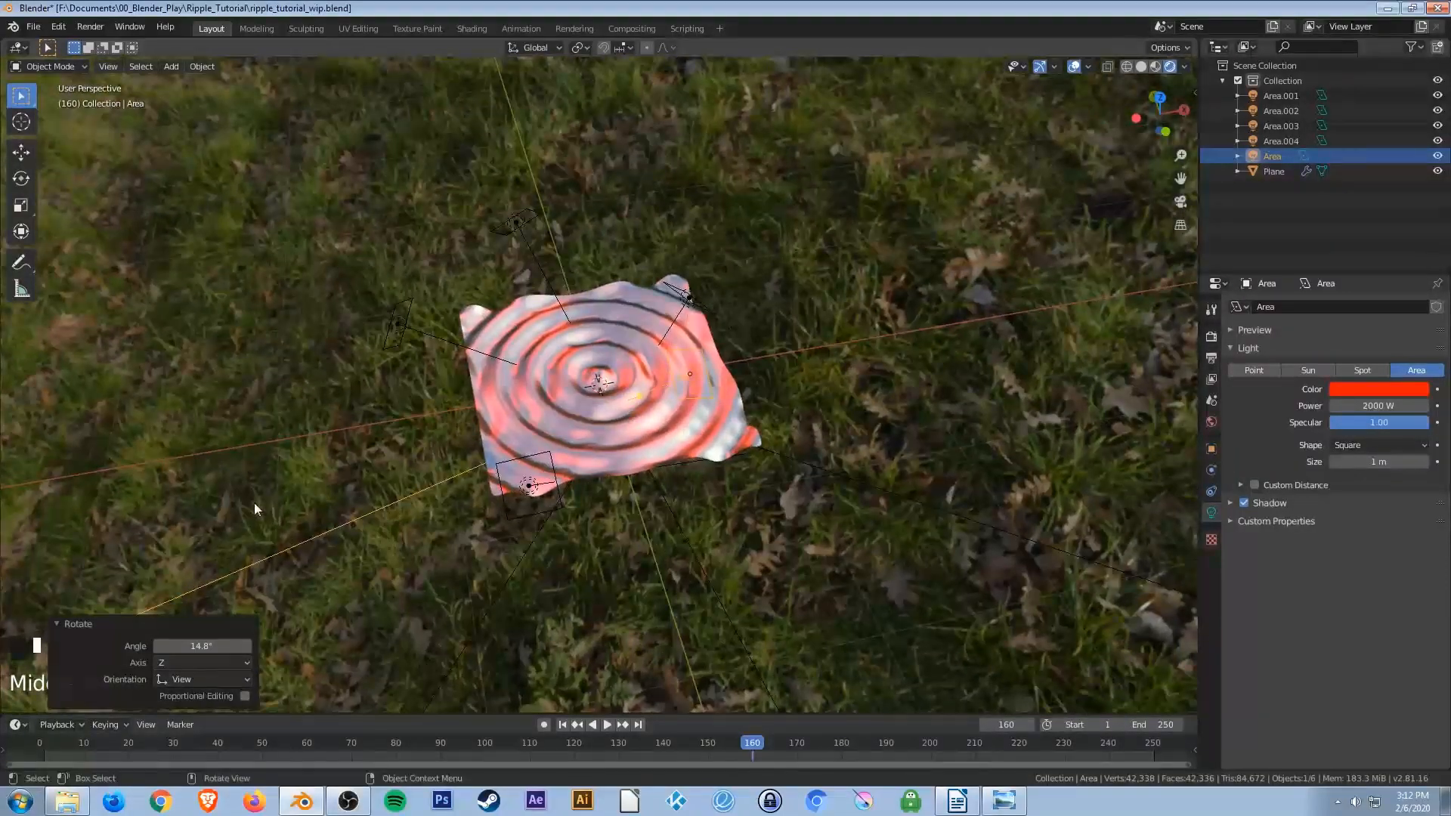
left_click(65, 620)
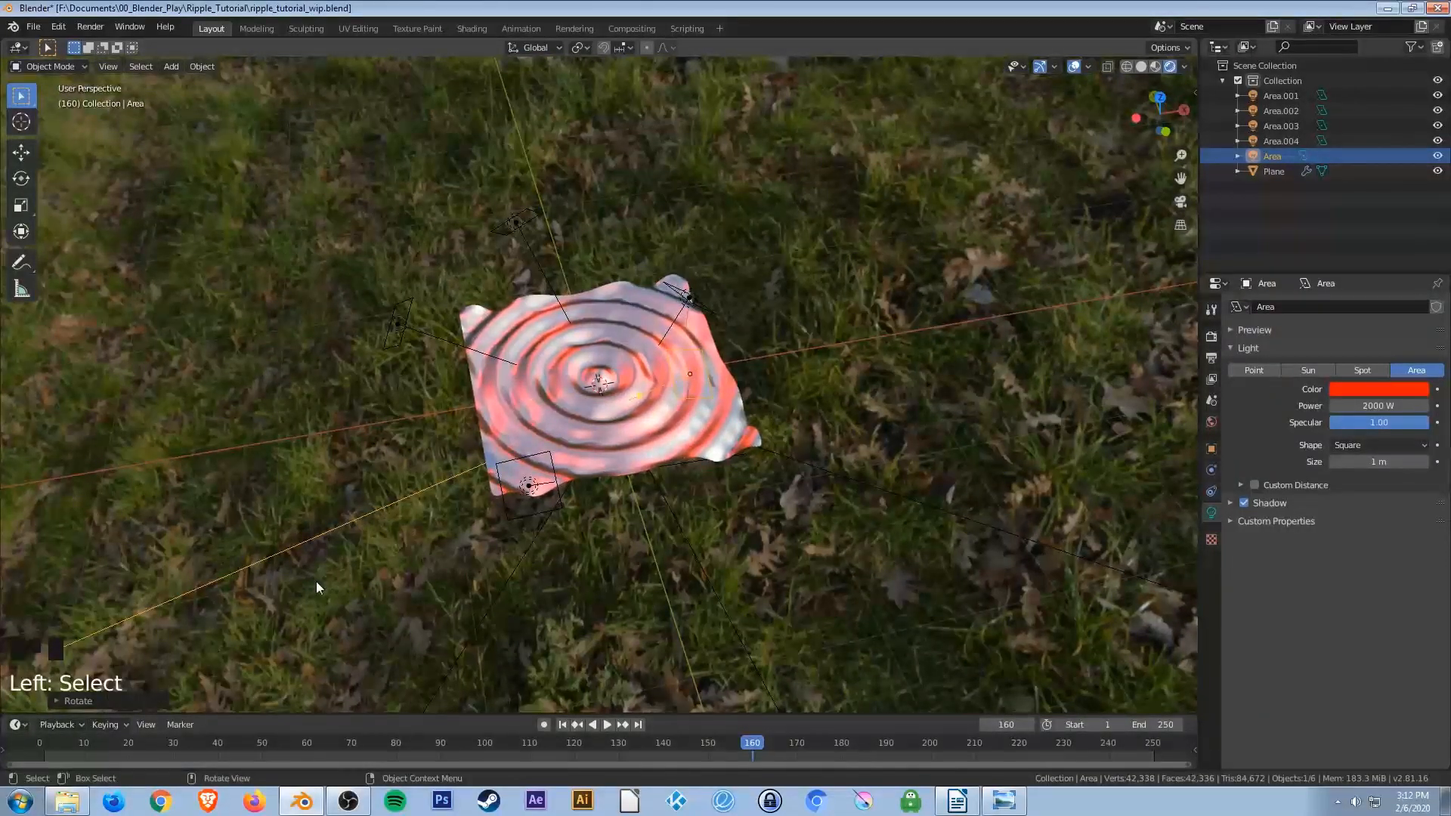
middle_click_drag(601, 406, 677, 397)
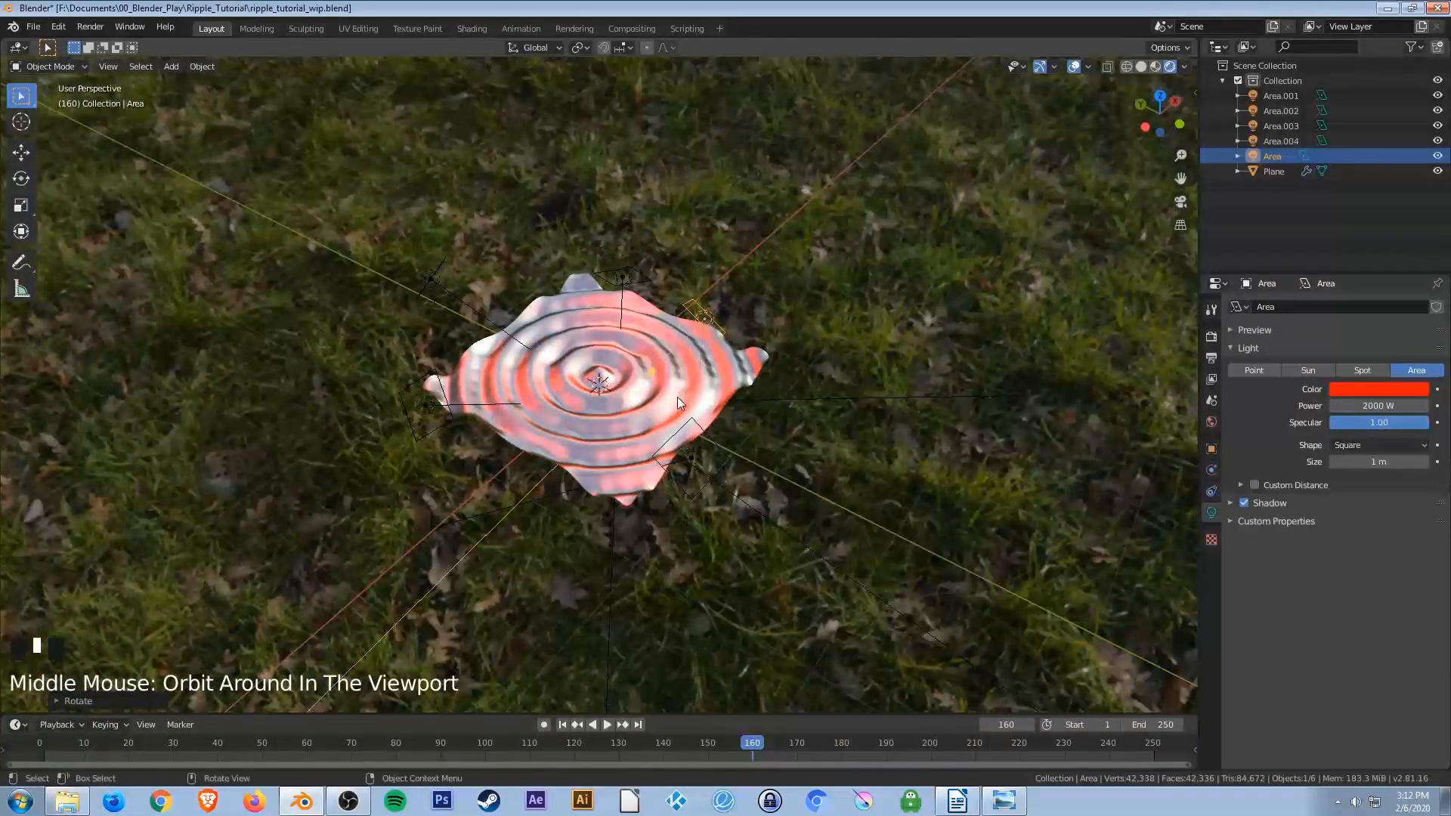
scroll(668, 390, "down", 1)
scroll(647, 383, "up", 5)
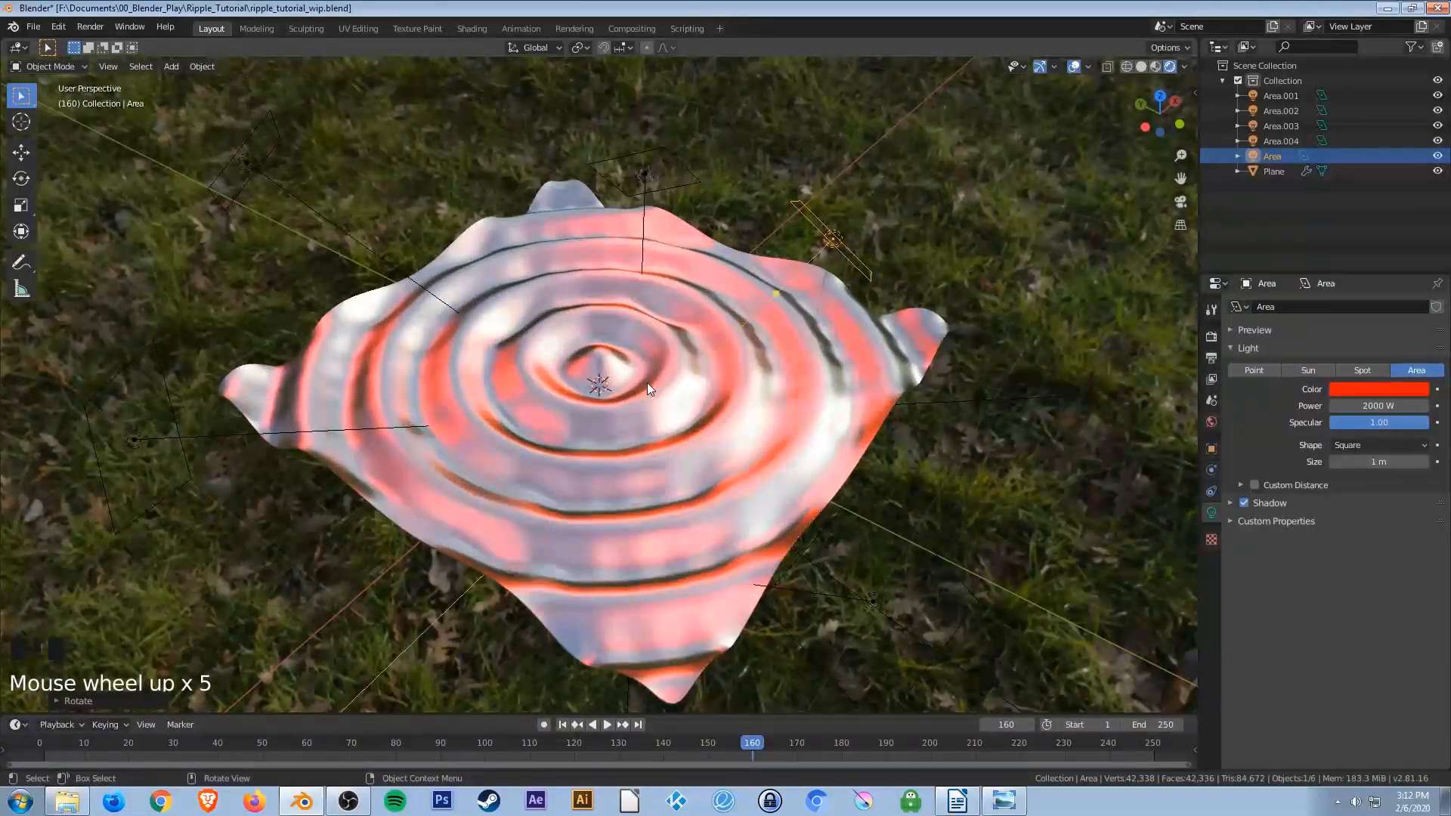
left_click(646, 152)
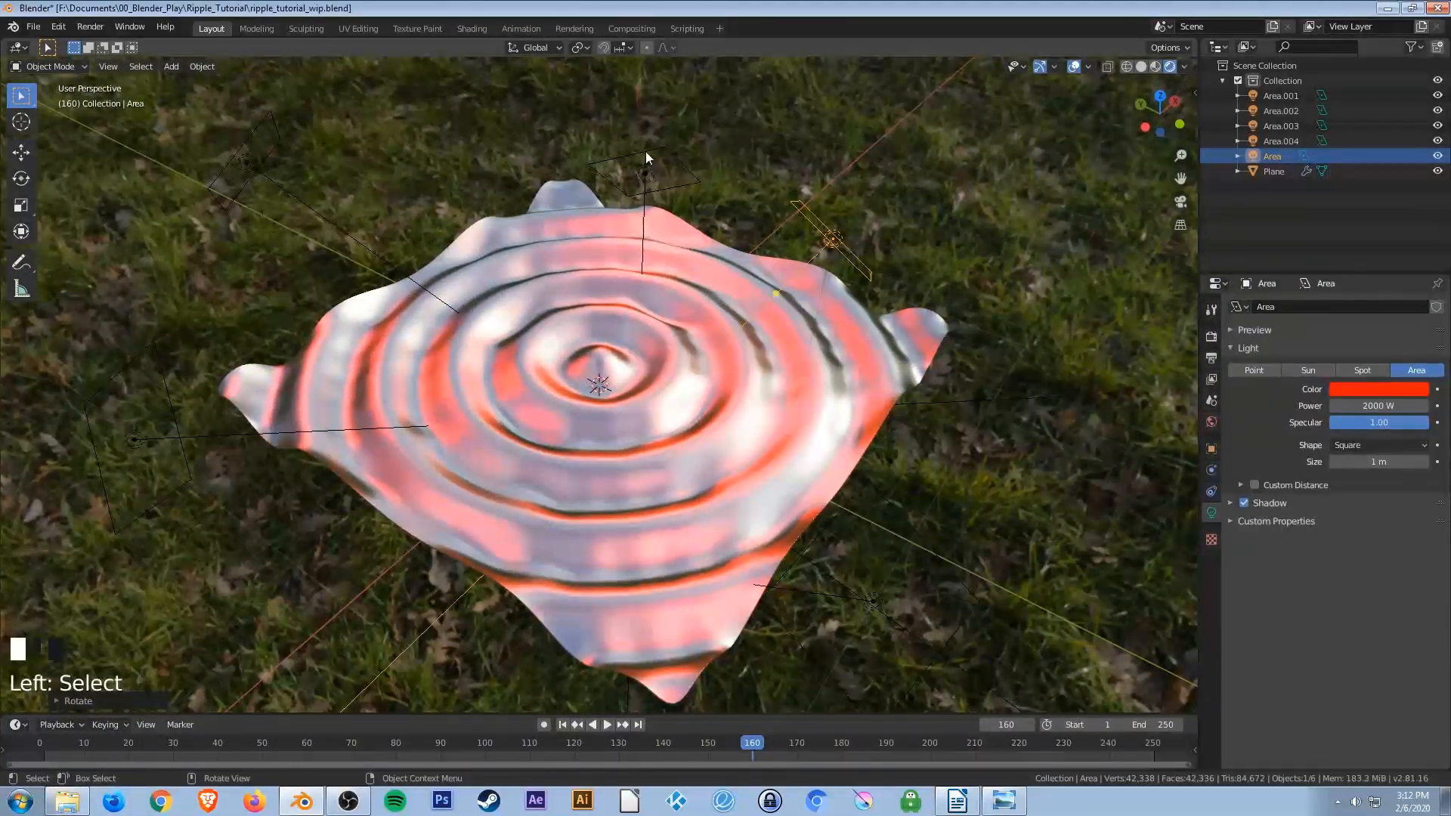
left_click(1367, 391)
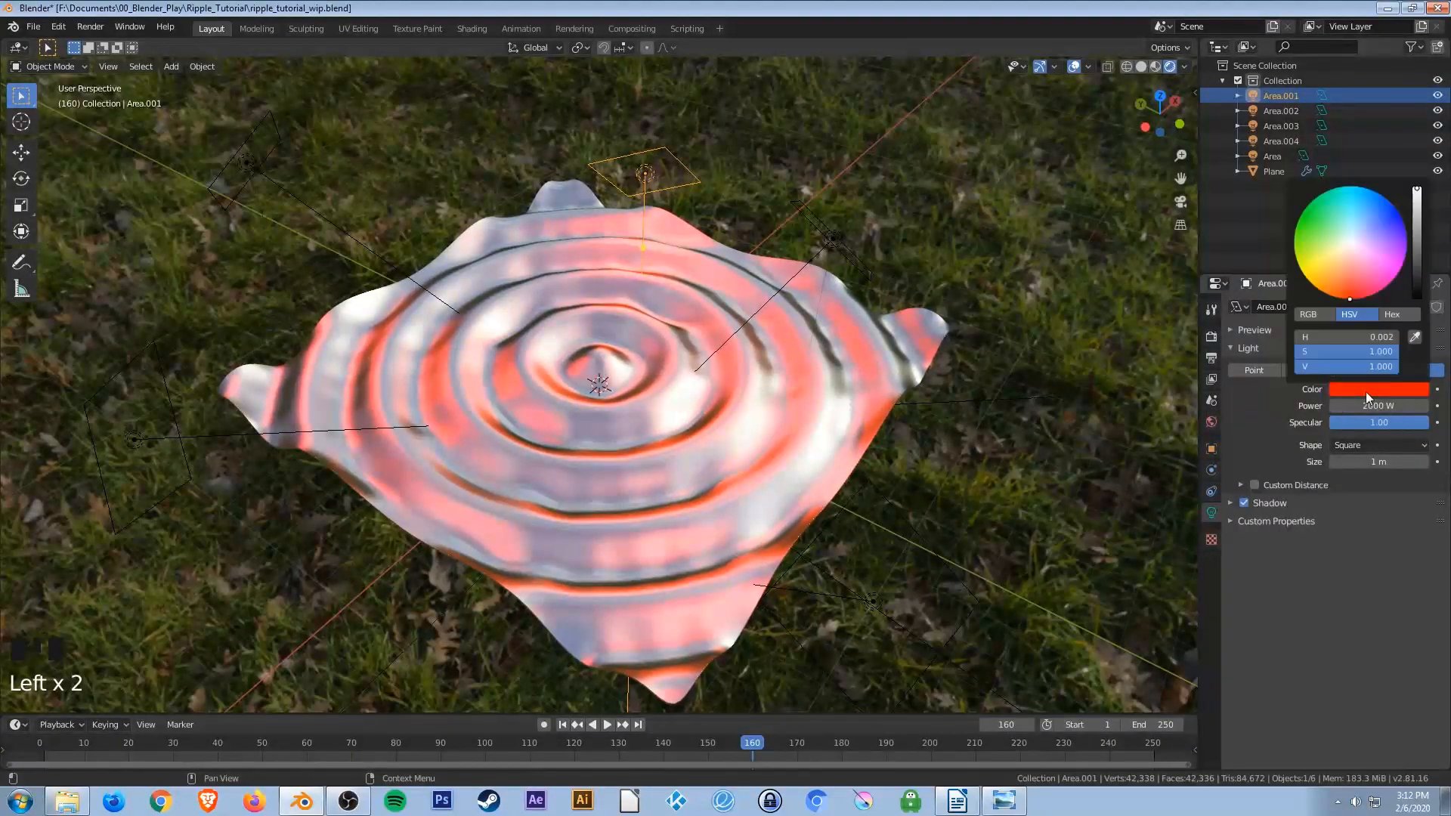
left_click_drag(1367, 263, 1386, 197)
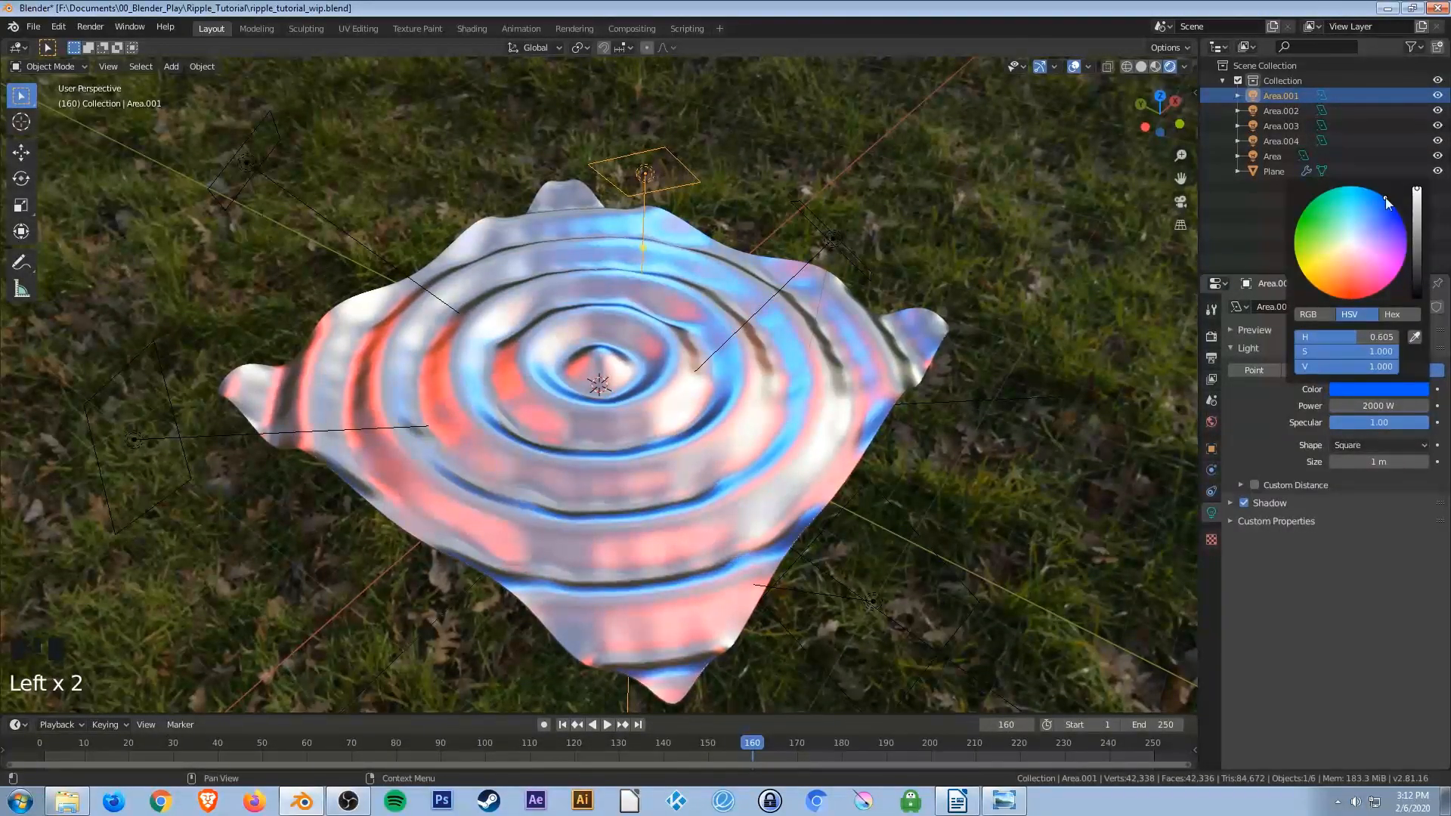
Change the color of light Area.002 to pink, hue about 0.839.
left_click(806, 214)
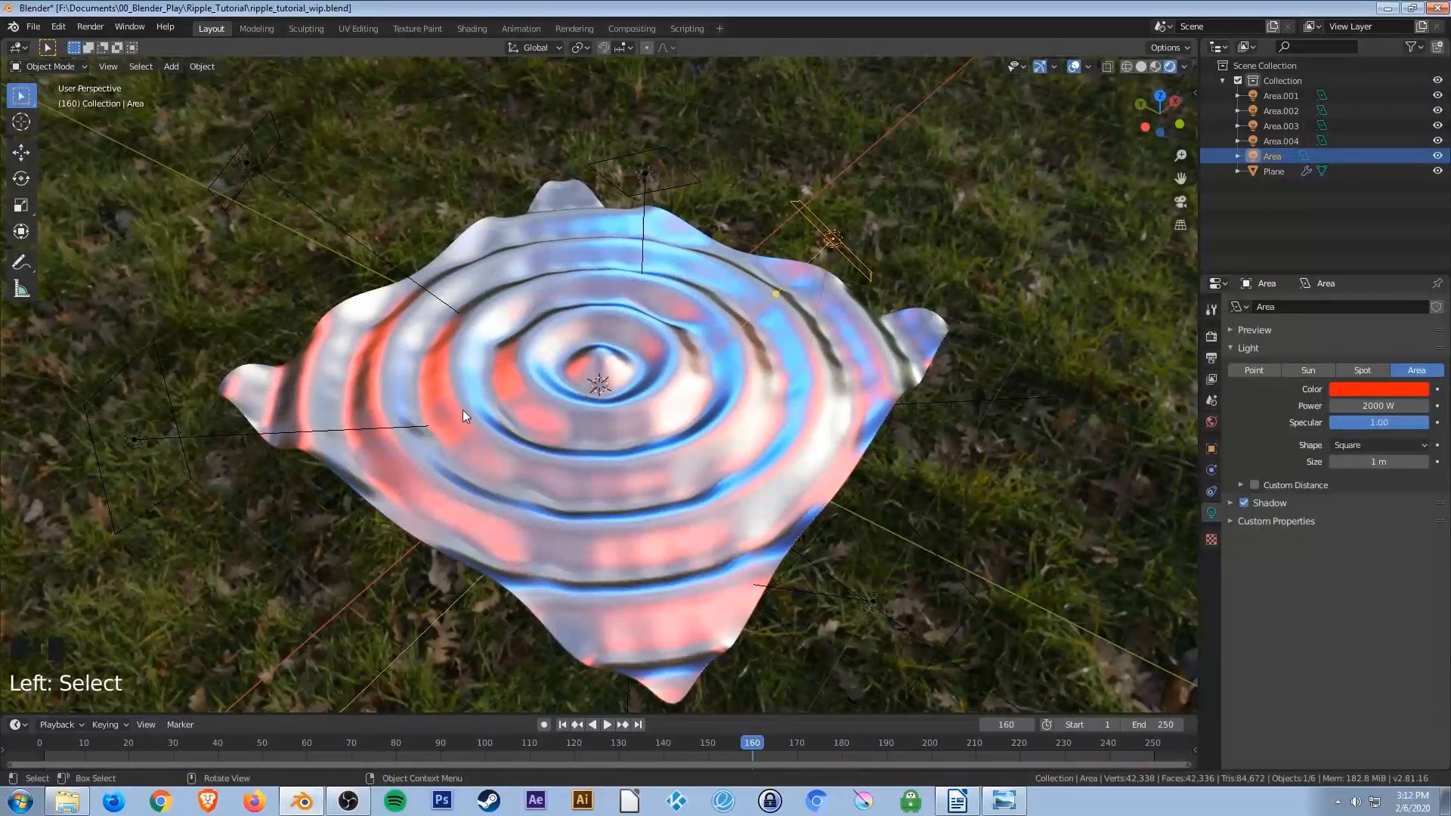
left_click(358, 240)
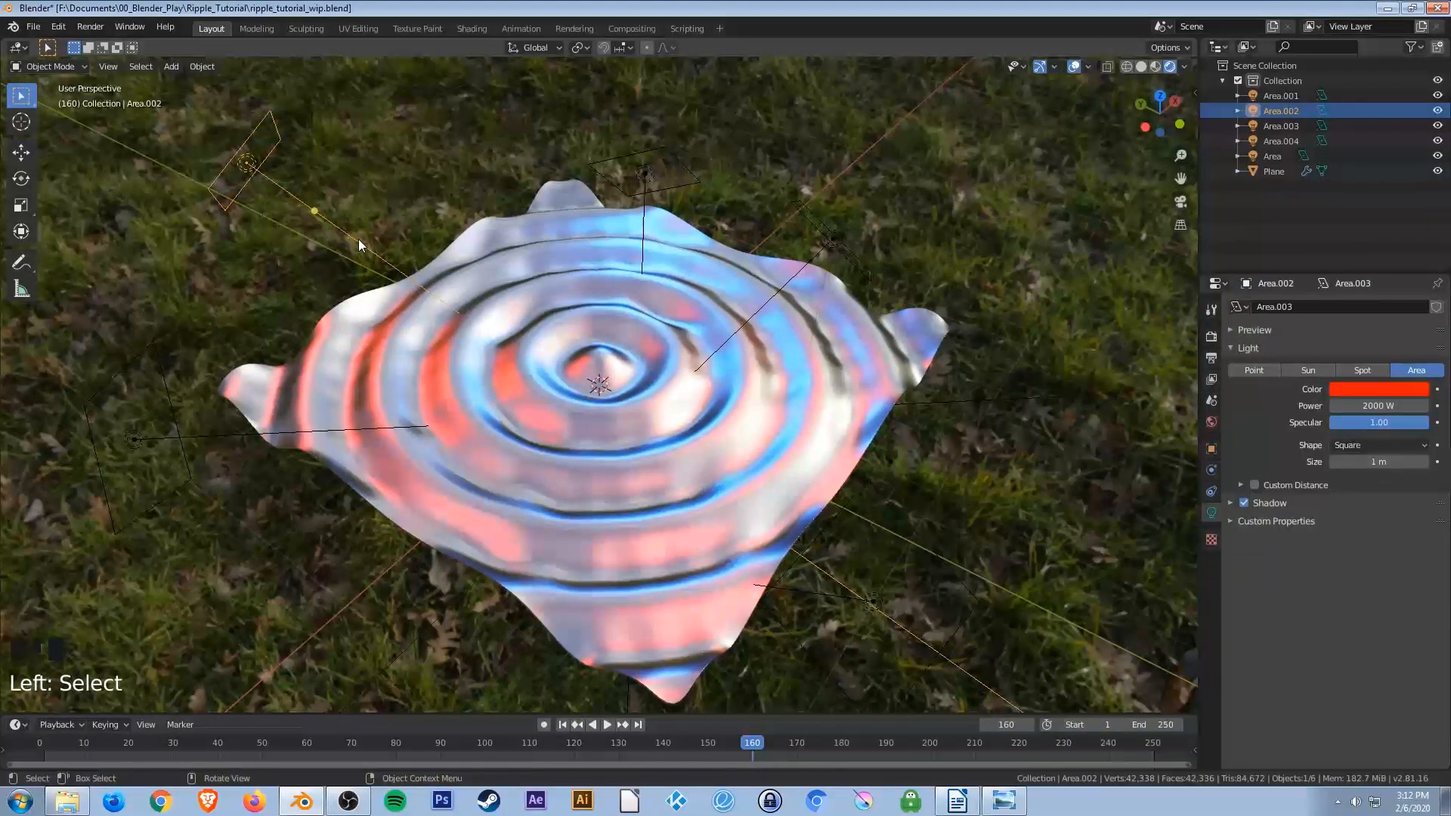
left_click(1350, 387)
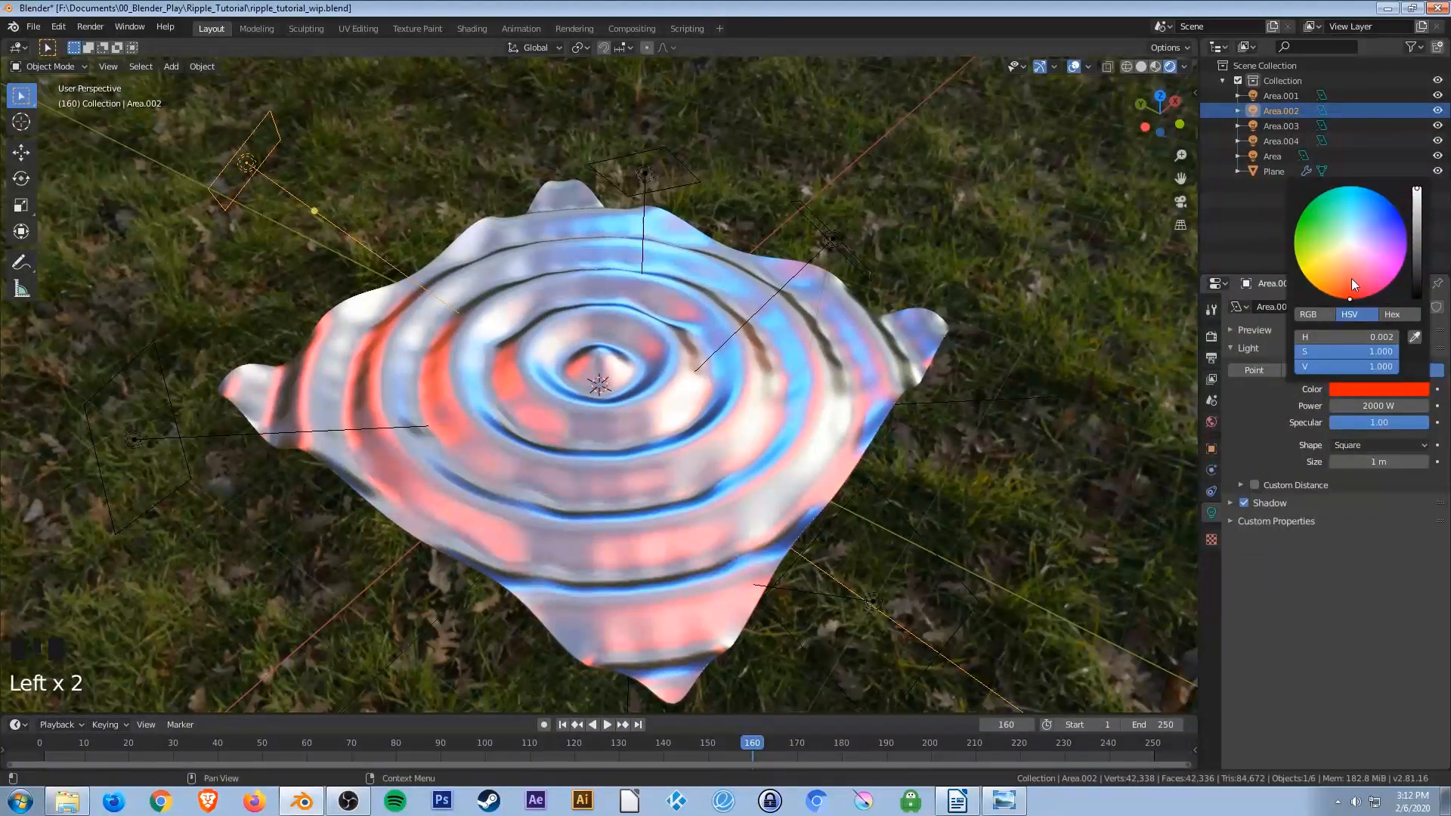
left_click(1398, 273)
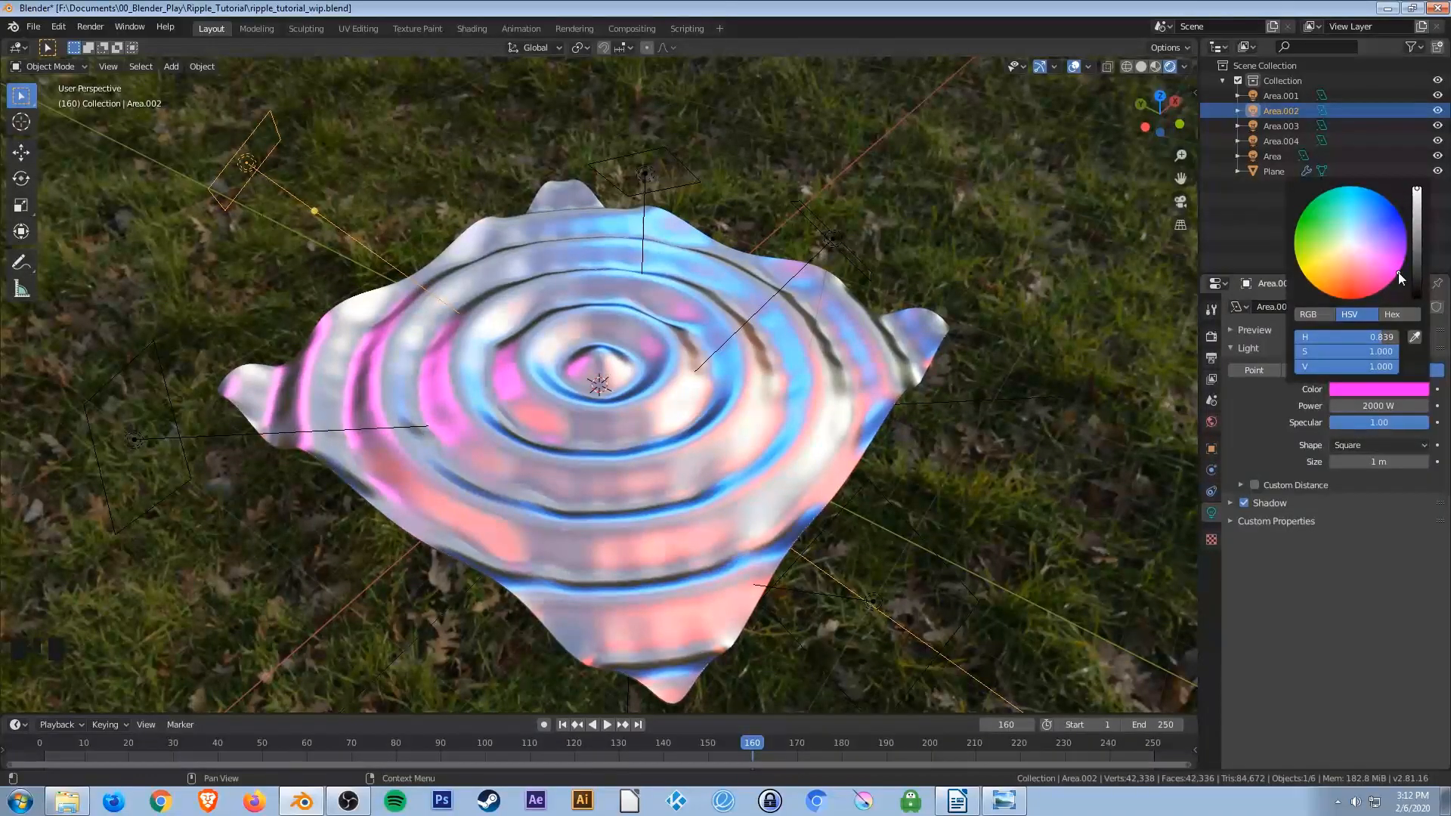
Change the color of light Area.004 to yellow-orange, hue about 0.132.
middle_click_drag(862, 451, 795, 510)
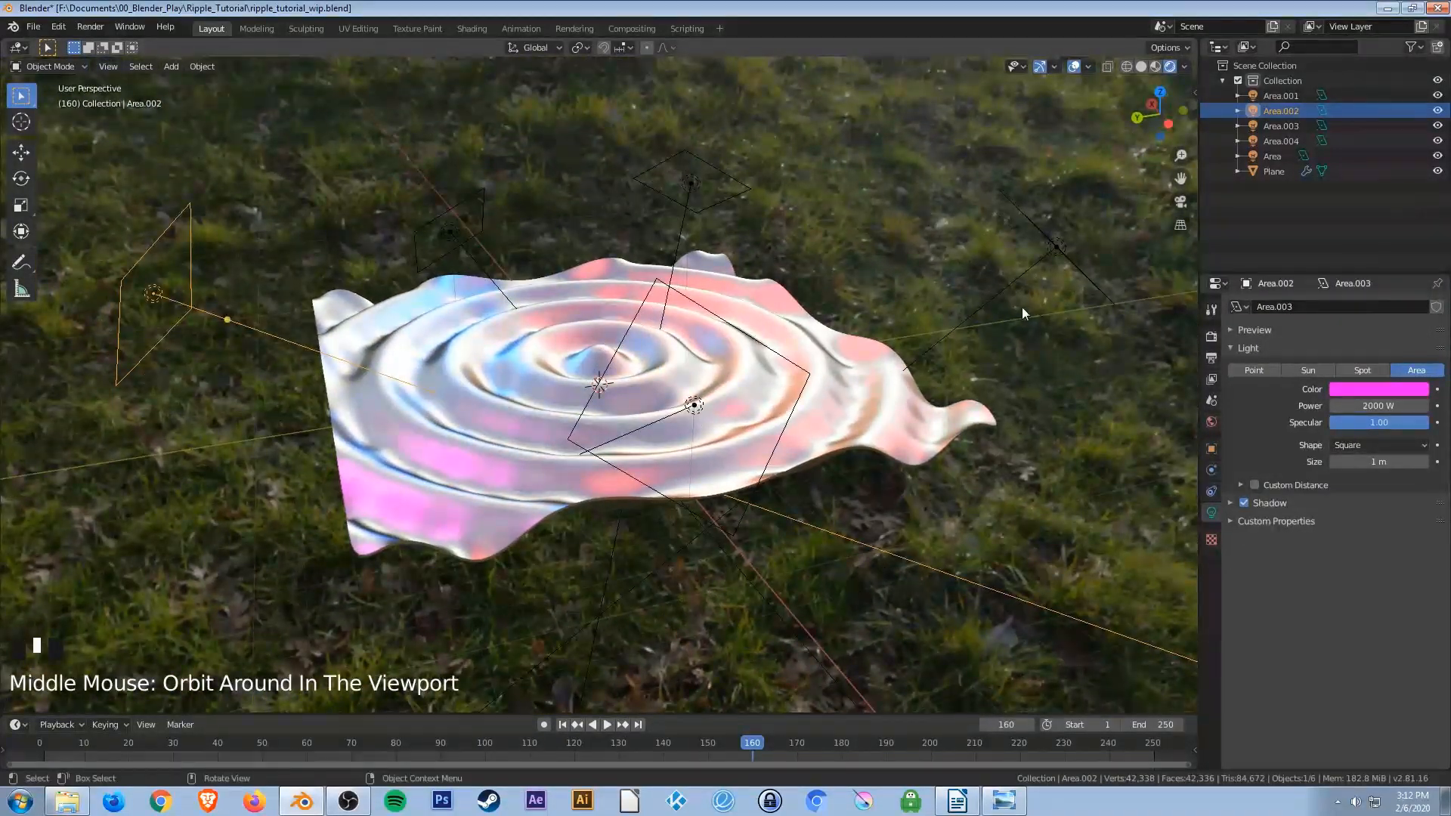
left_click(987, 301)
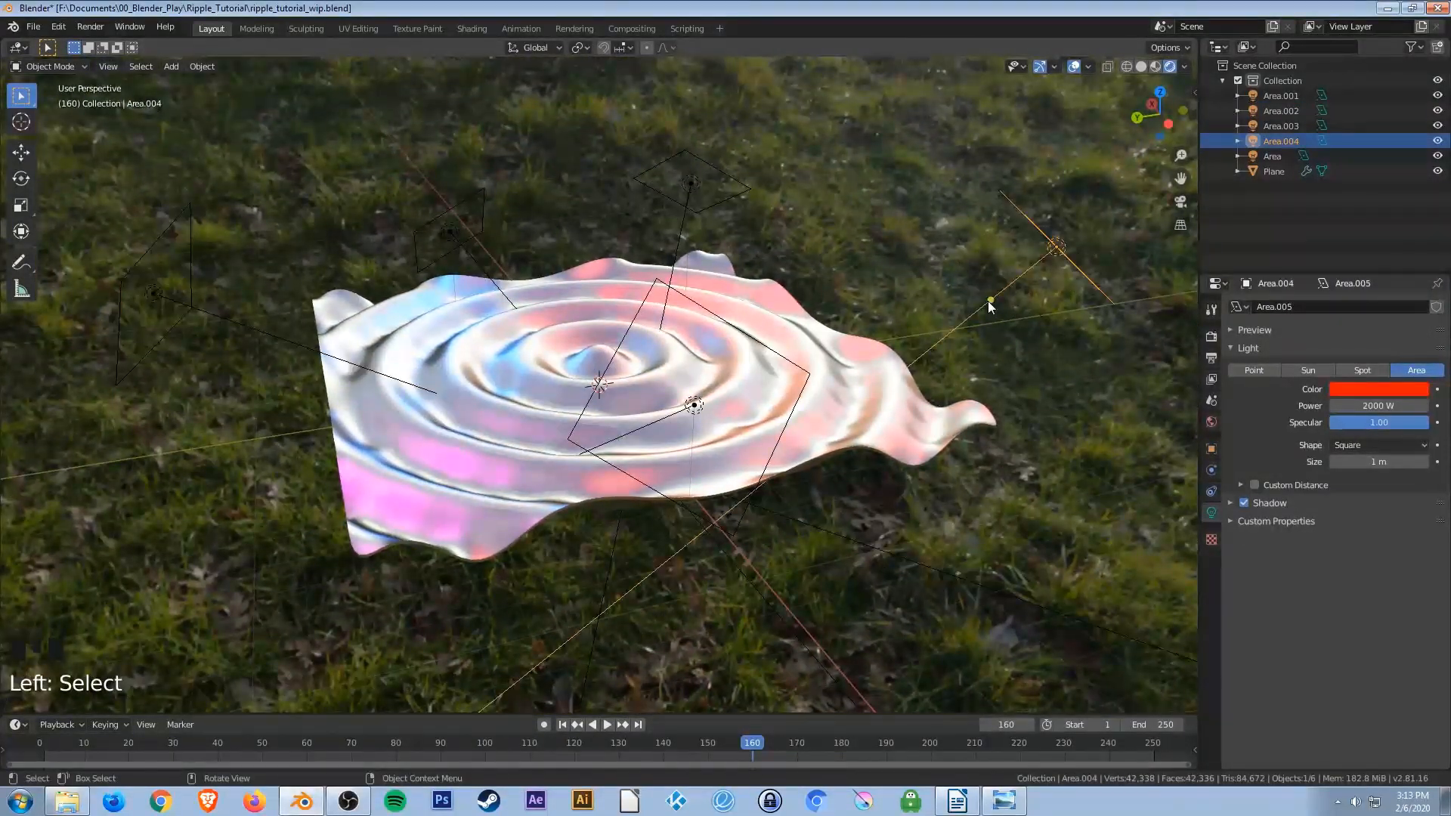
left_click(1369, 389)
left_click(1309, 280)
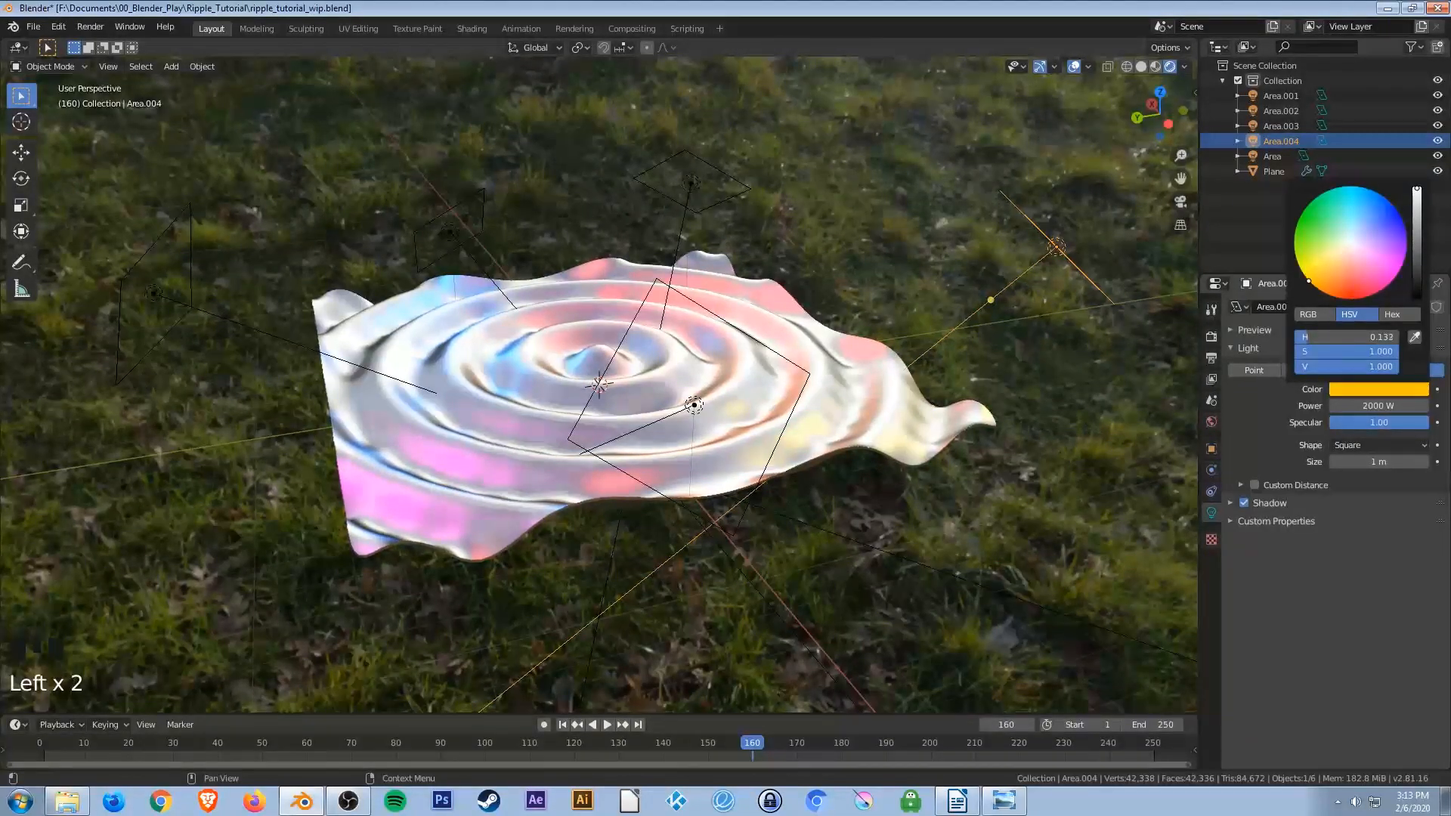
Orbit and zoom around the rippling surface to examine how the colored lights fall on it.
middle_click_drag(763, 393, 595, 370)
scroll(614, 361, "down", 3)
scroll(614, 361, "up", 6)
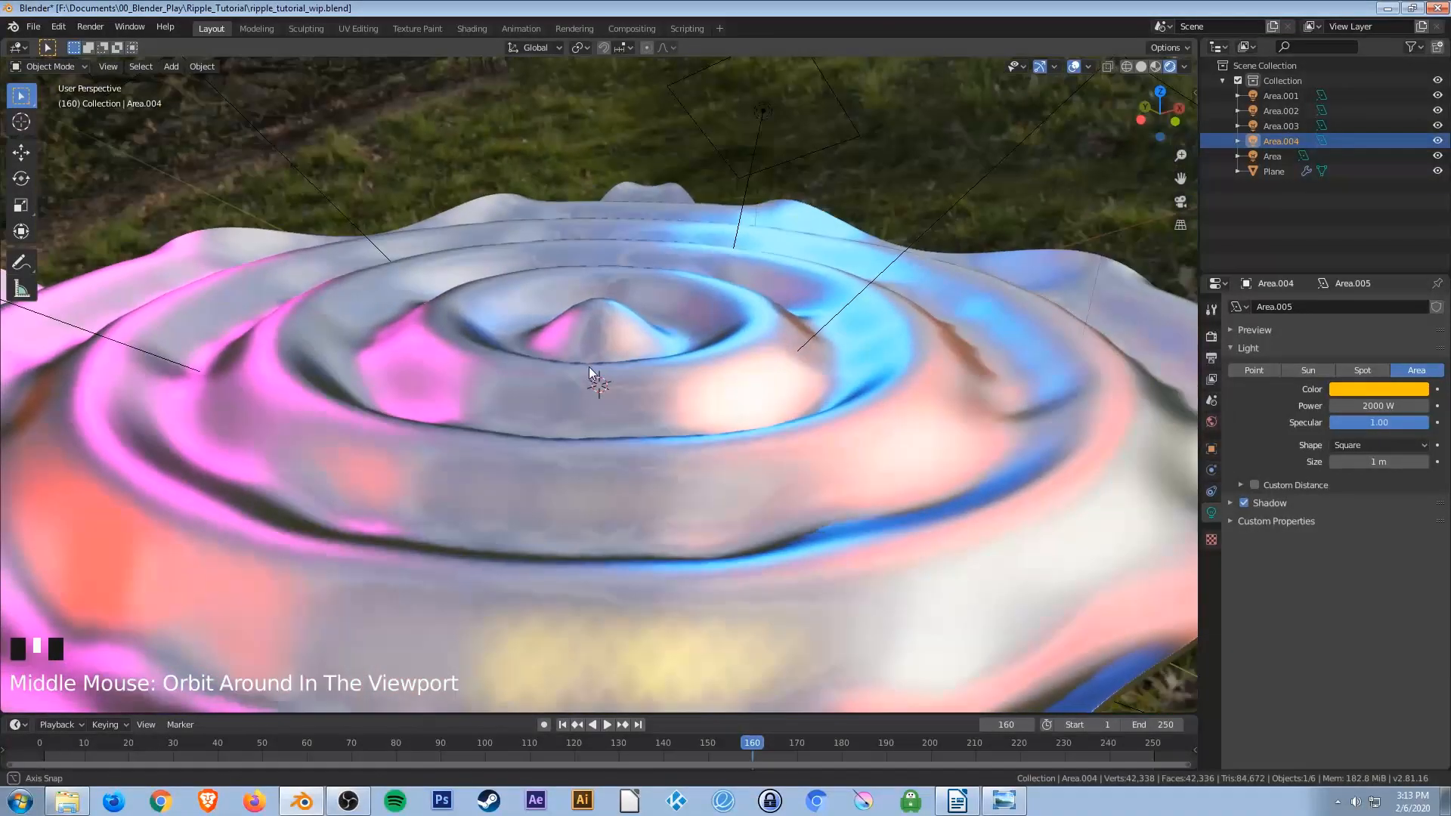
scroll(563, 411, "up", 2)
middle_click_drag(611, 419, 667, 459)
scroll(487, 459, "down", 5)
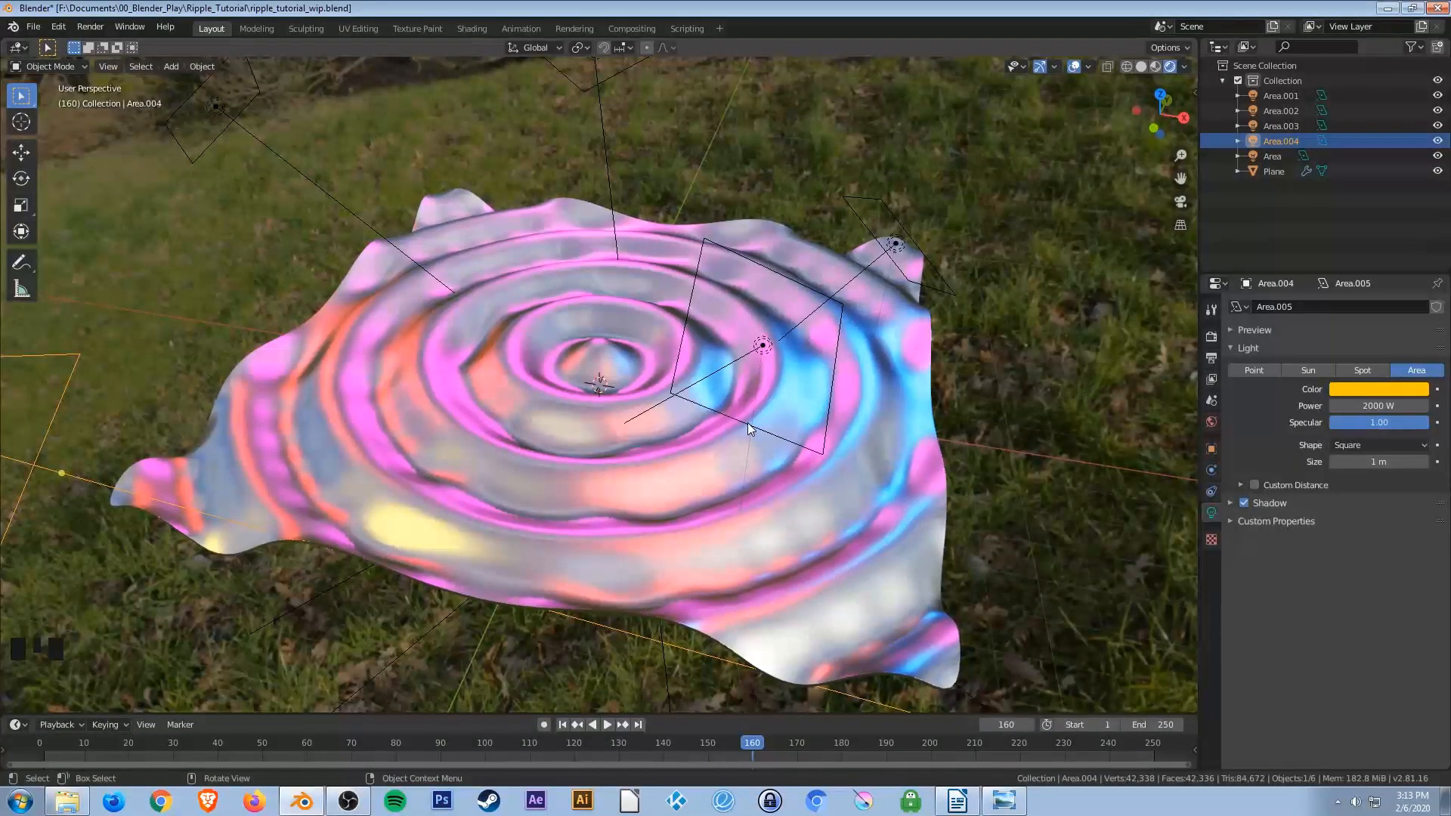
Select the Area light and move it about 1.77 m along negative Y.
left_click(722, 370)
key("g")
key("z")
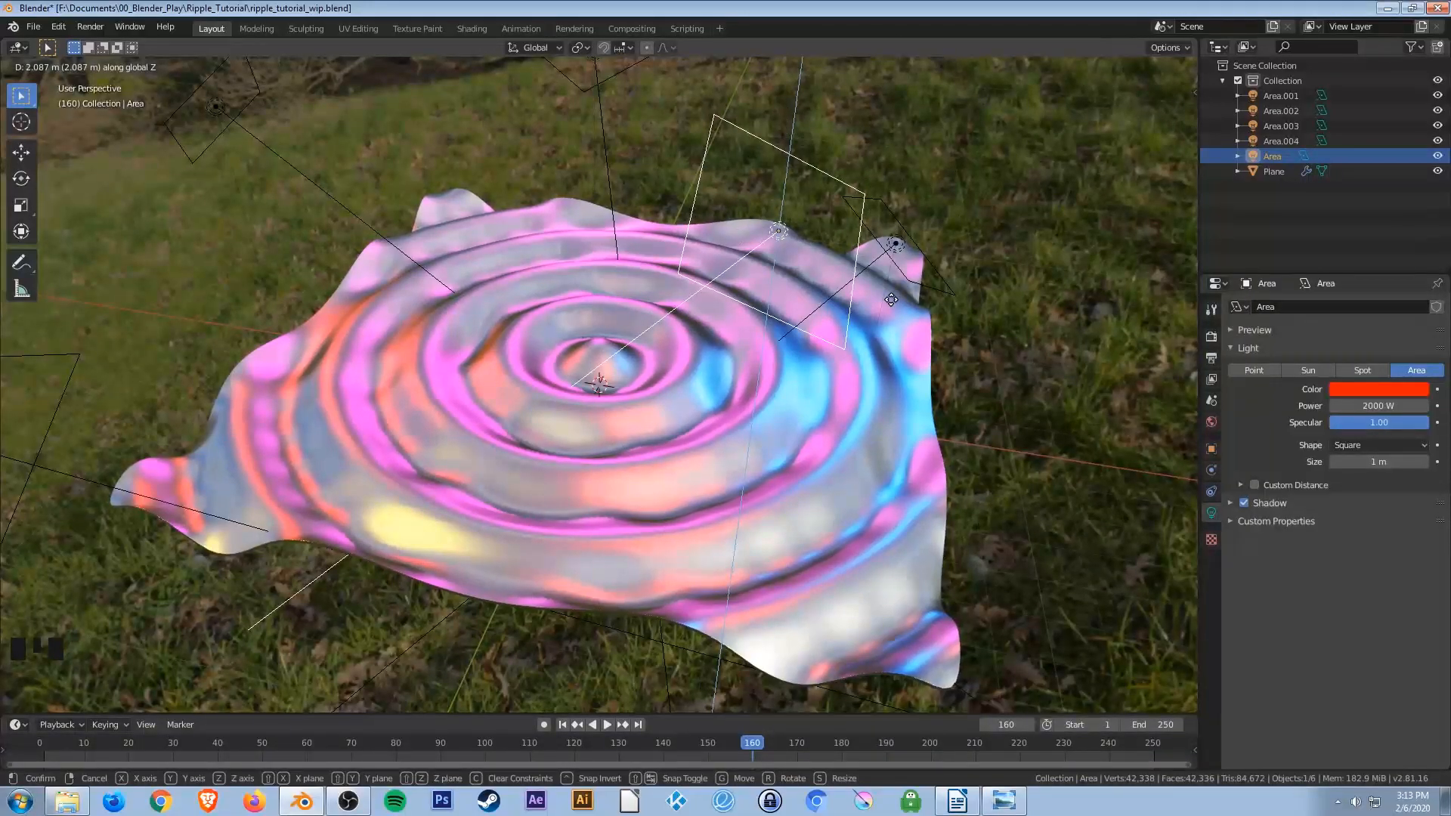
key("Escape")
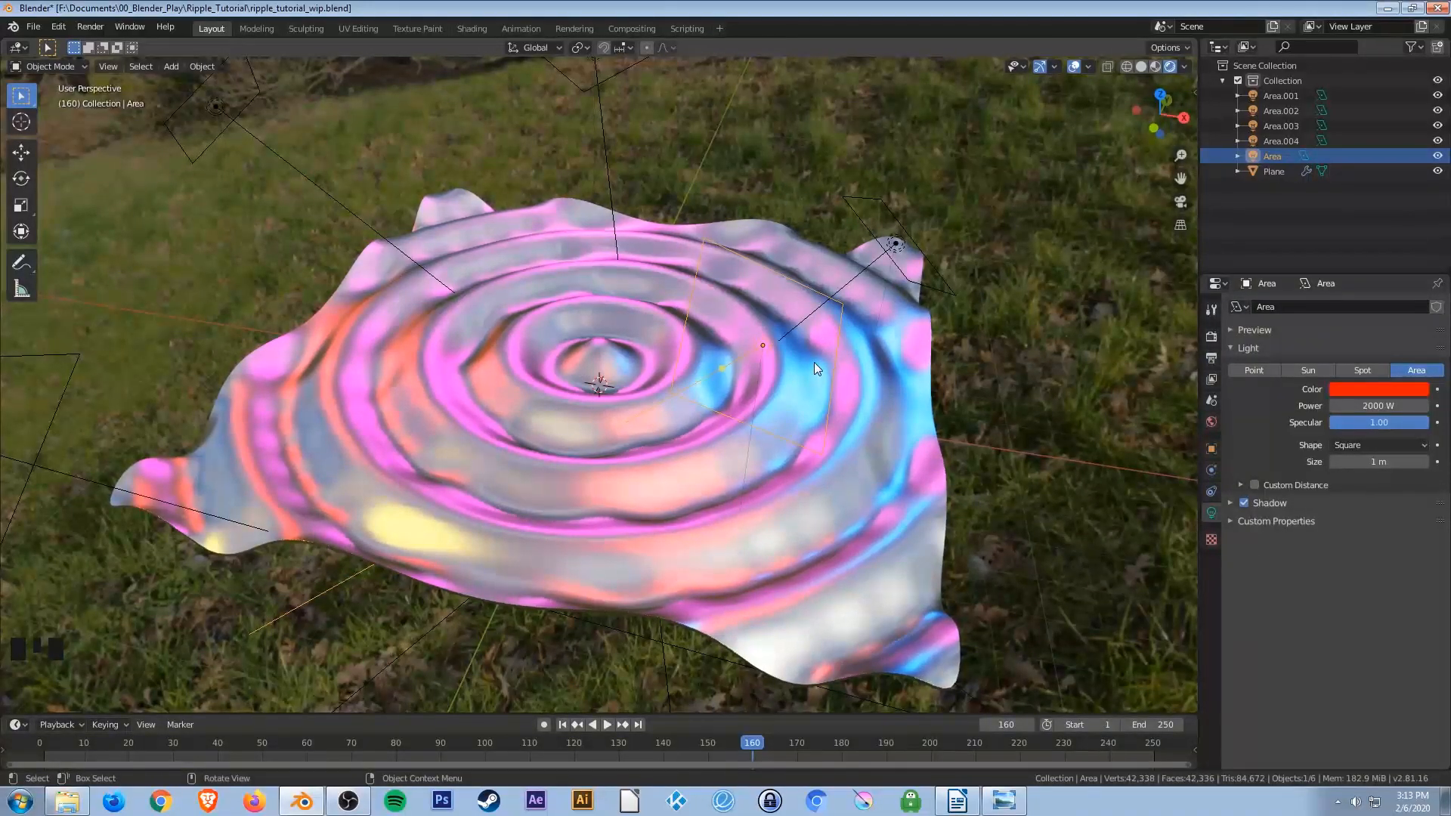
key("g")
key("y")
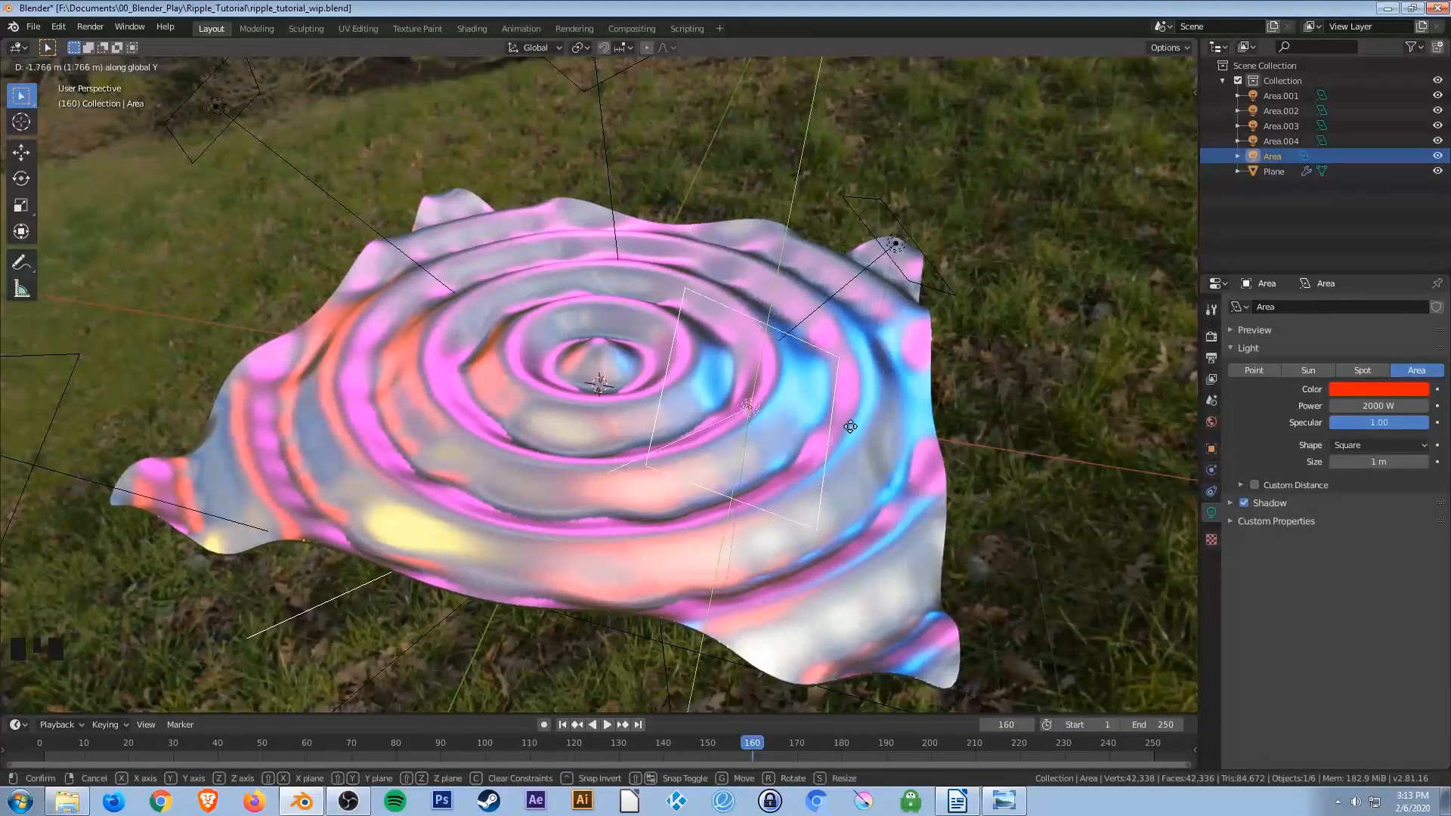
left_click(862, 386)
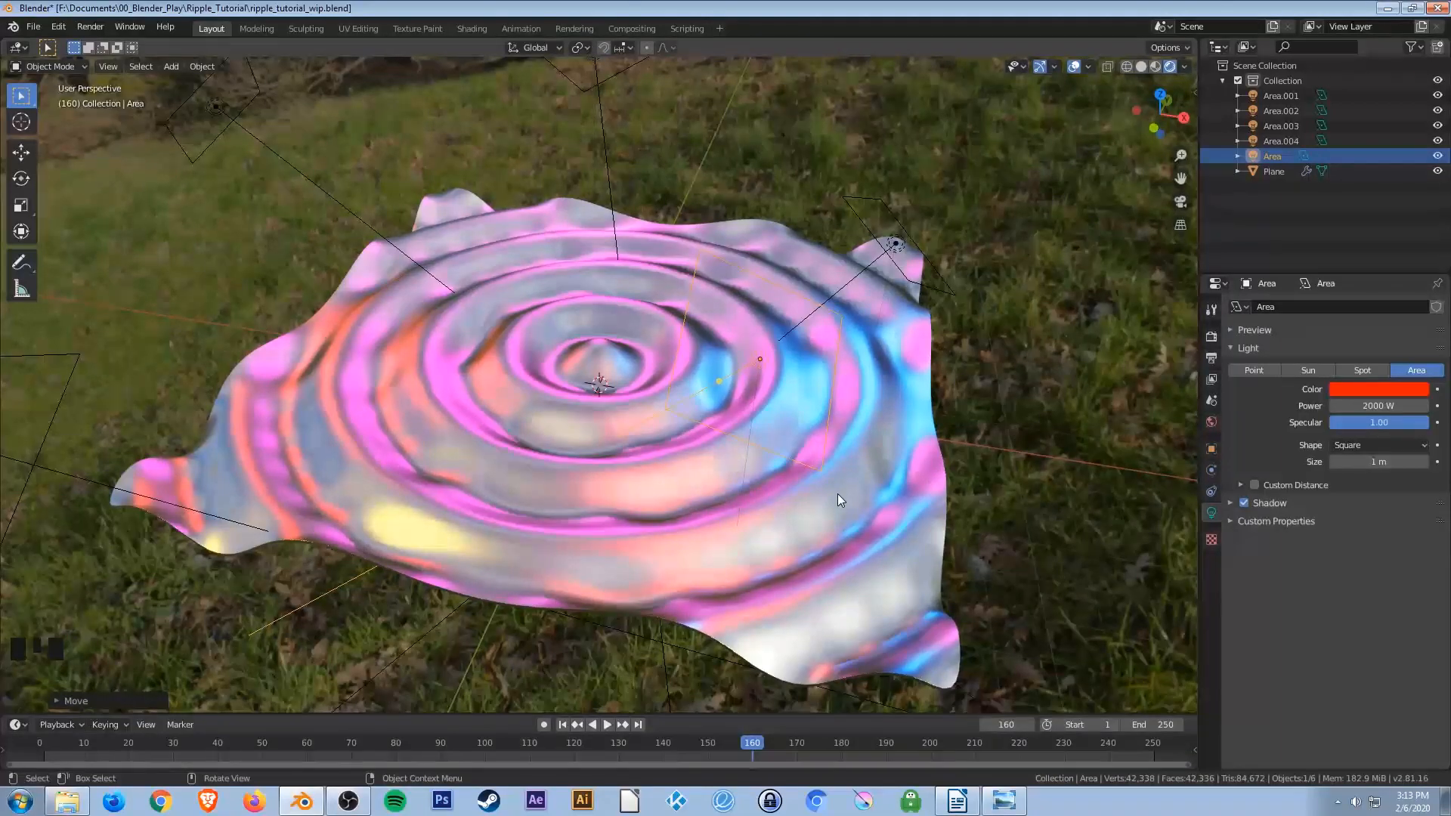
In top view, duplicate the Area light, place the copy beside the plane's right edge and rotate it.
key("KP_7")
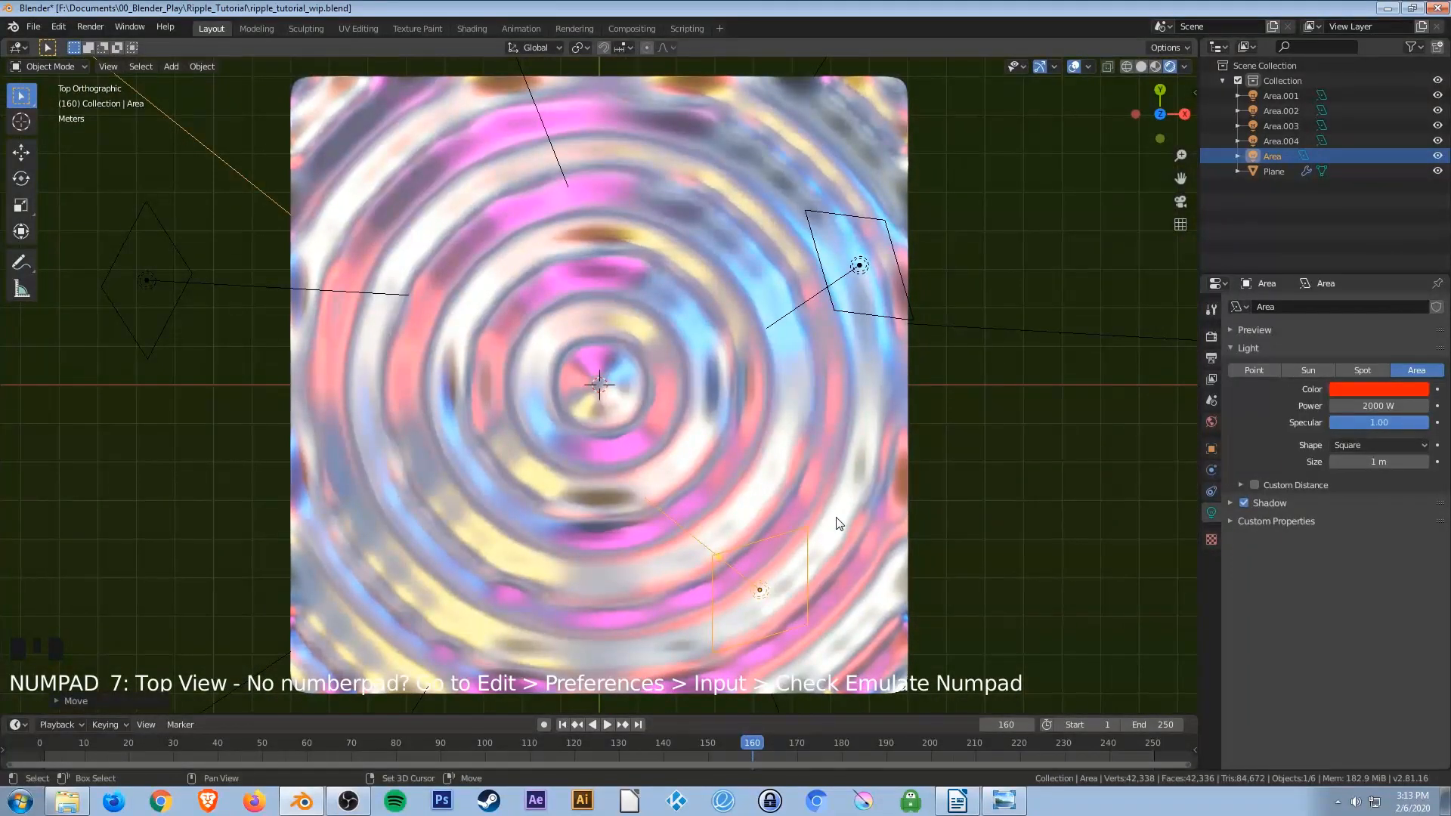
key("shift+d")
left_click(1012, 401)
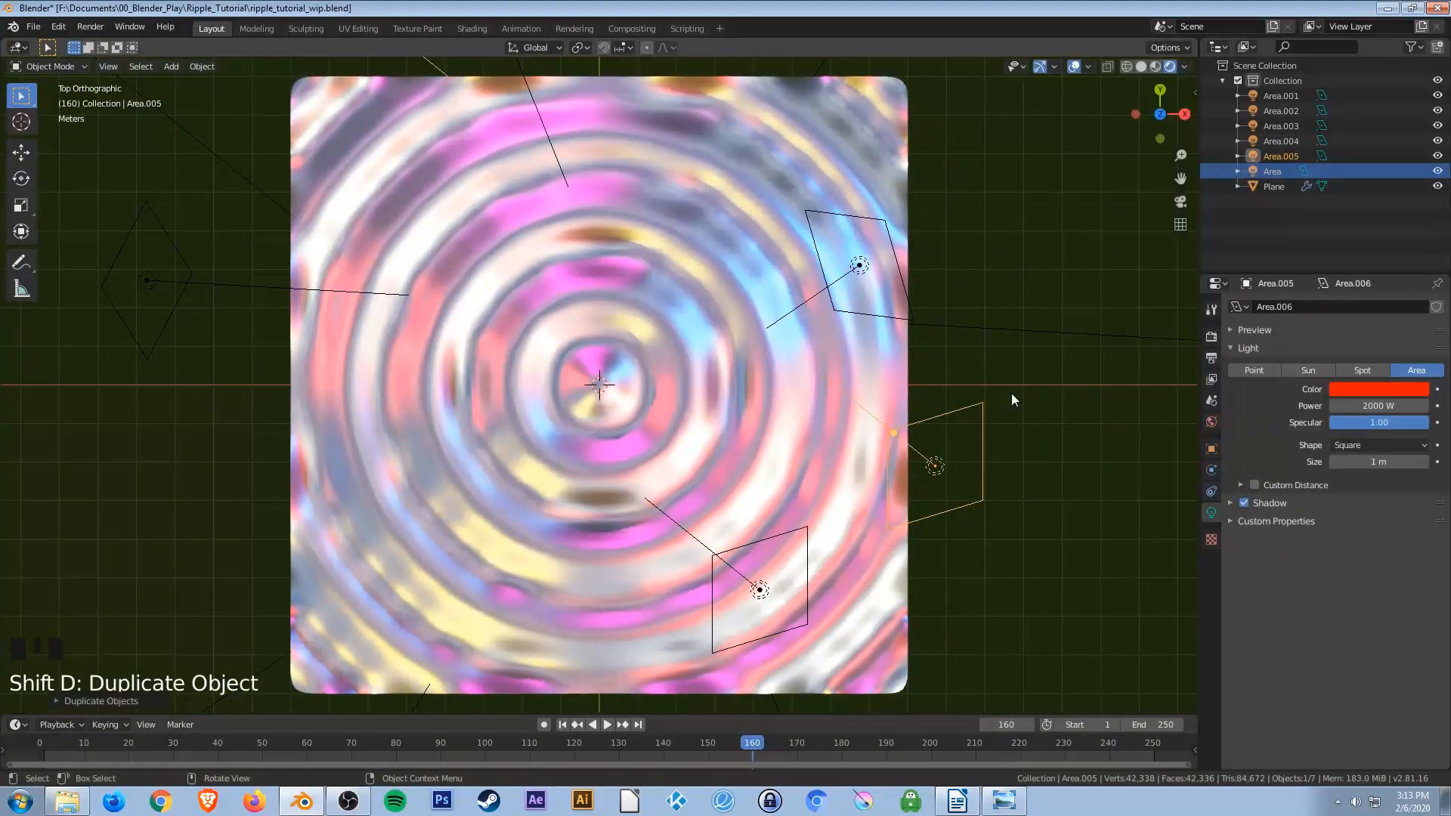
key("r")
left_click(923, 336)
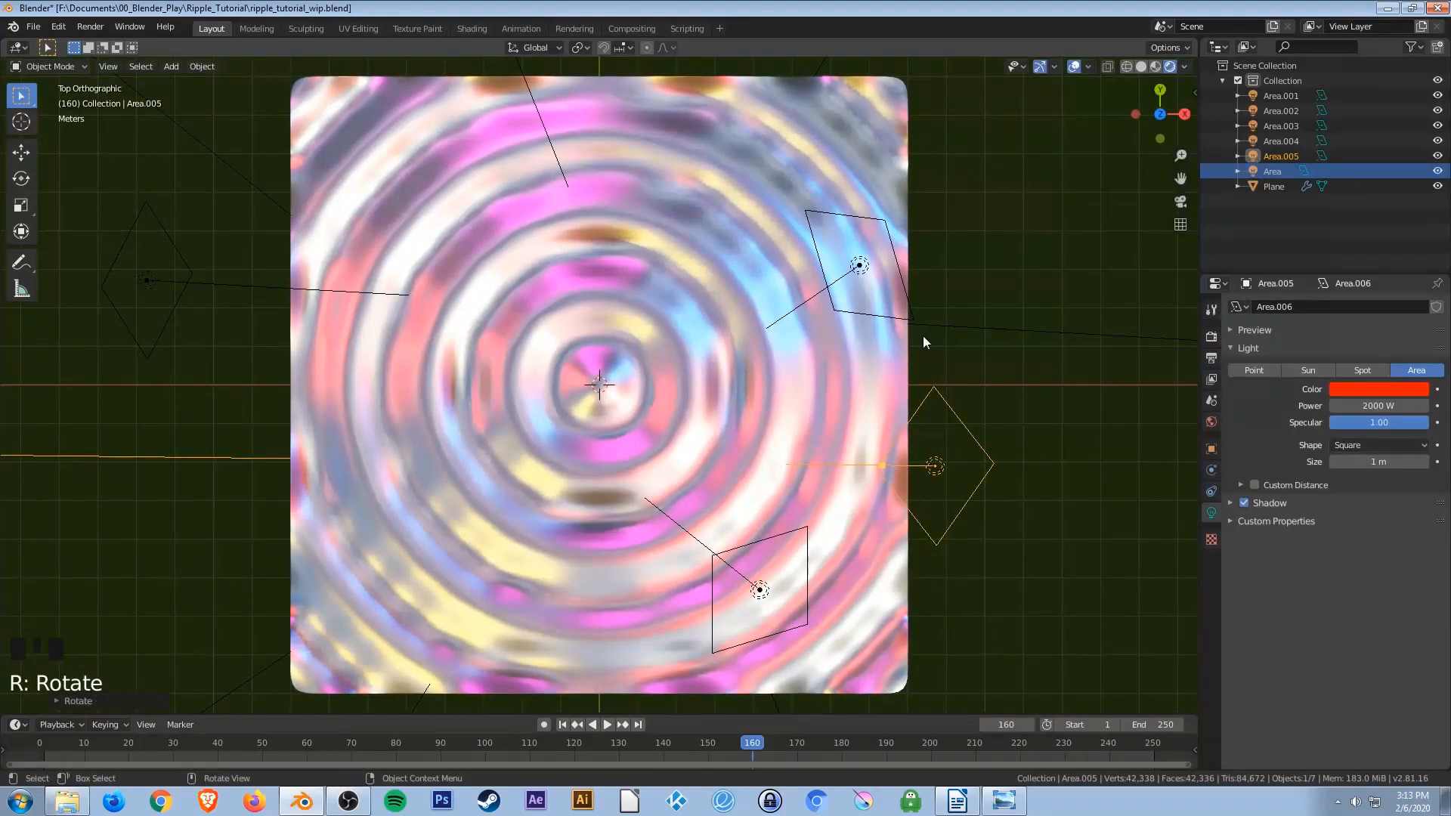
In front view, move the new light lower and closer to the plane's right side.
key("KP_1")
key("g")
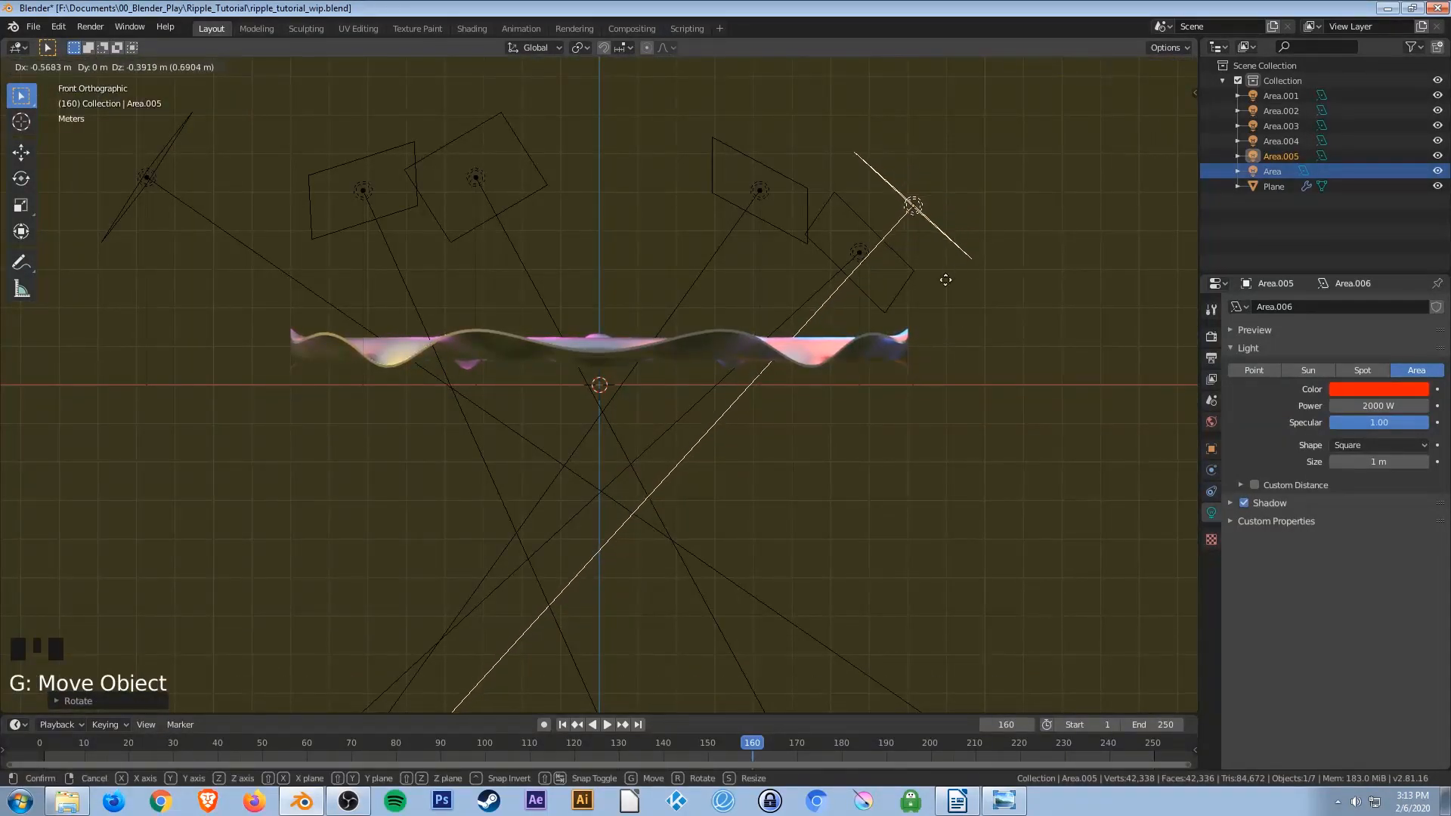
left_click(858, 359)
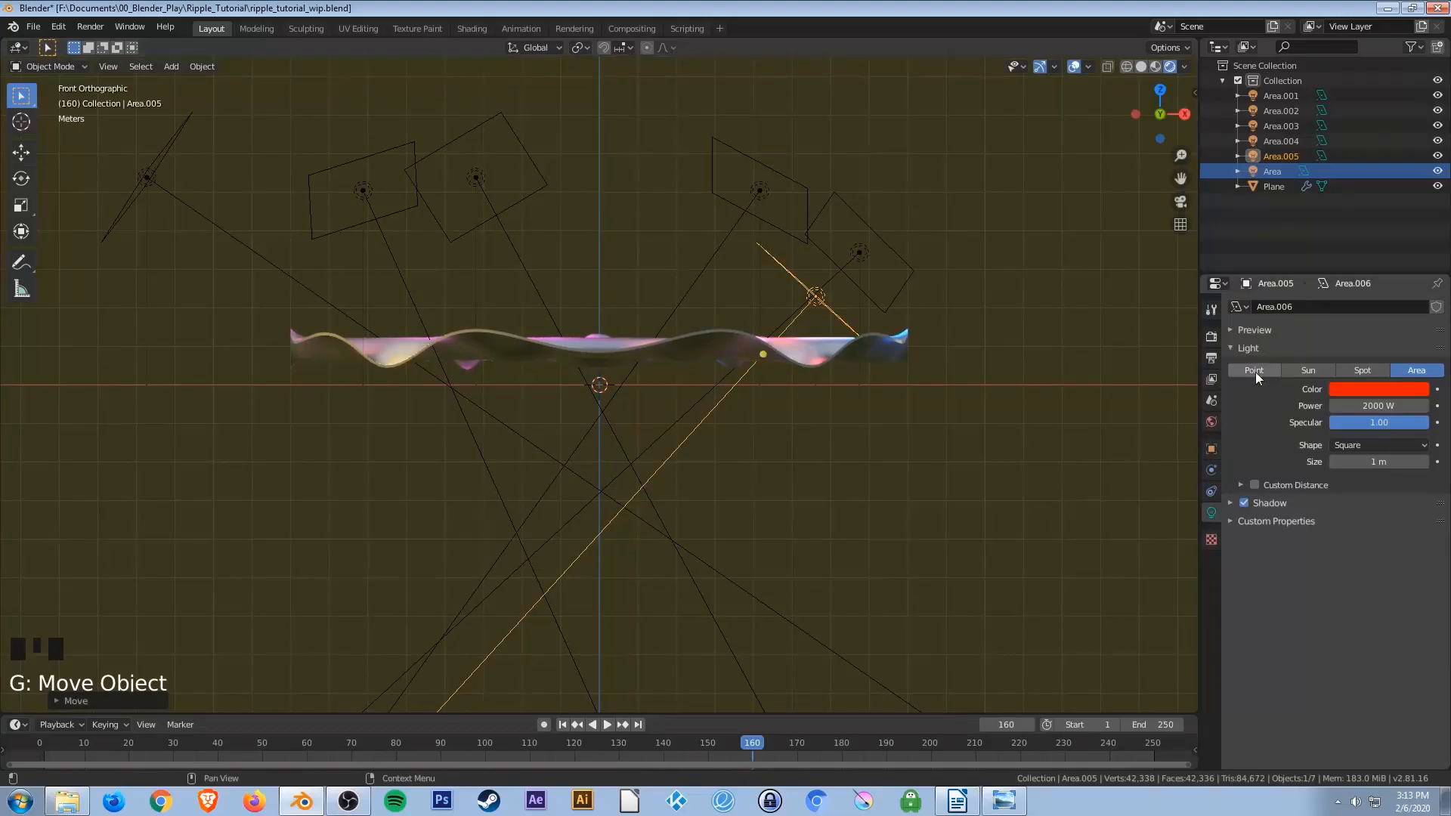
Change the new Area light's color from red to orange.
left_click(1377, 389)
left_click_drag(1350, 279, 1313, 285)
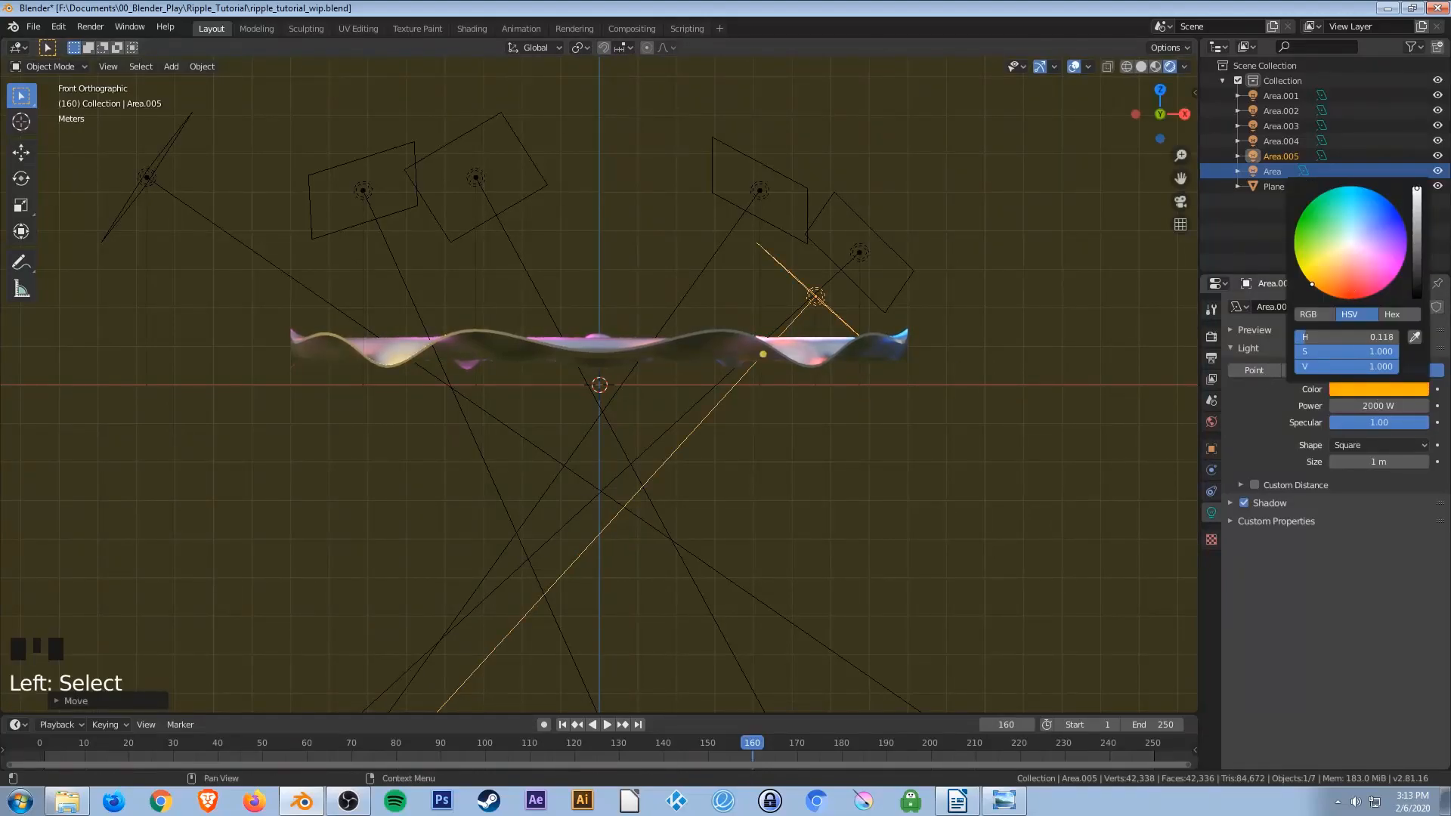
middle_click_drag(839, 367, 808, 441)
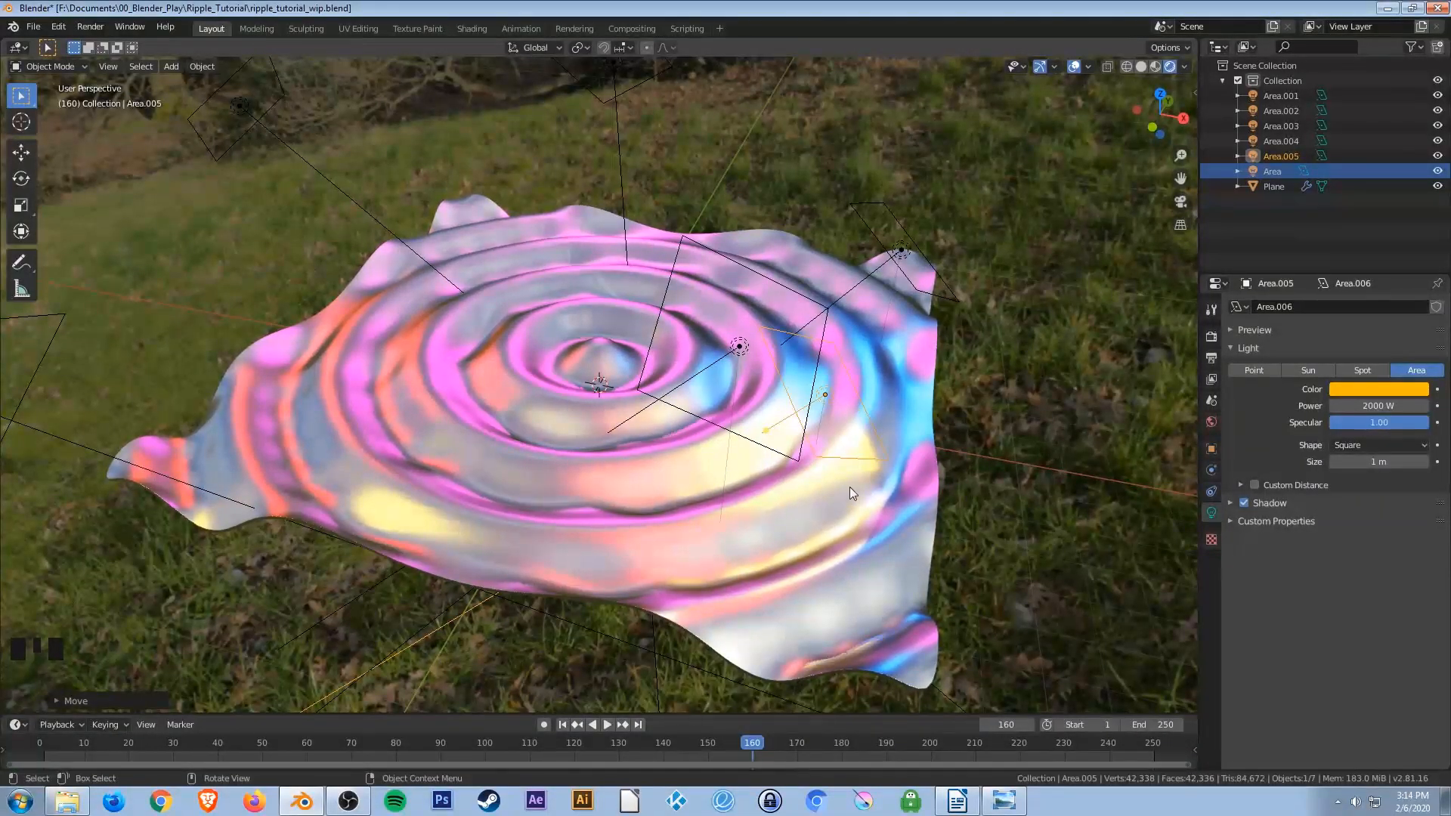
Set the light's power to 0 W.
left_click(1363, 406)
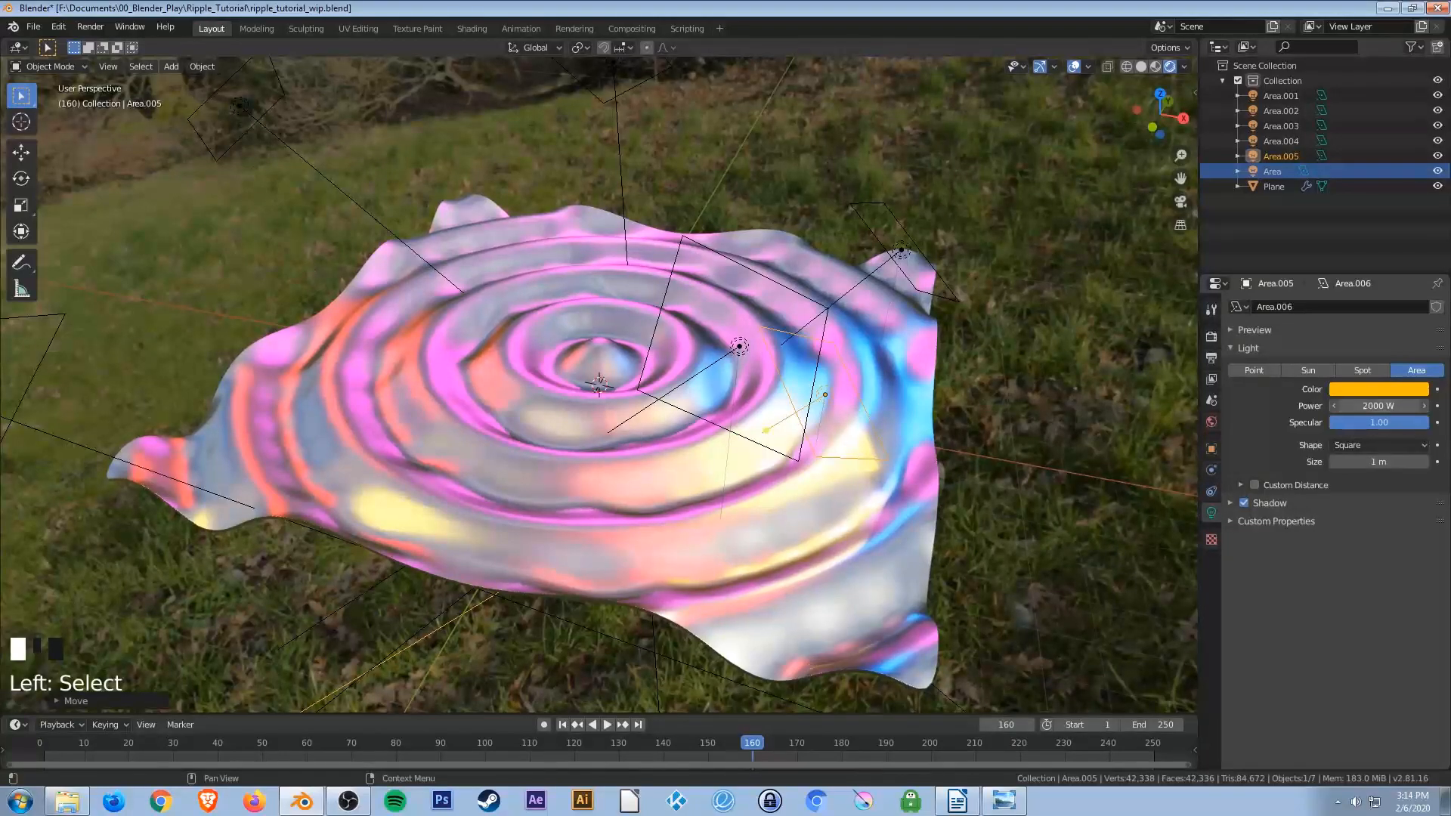
type("0")
key("Return")
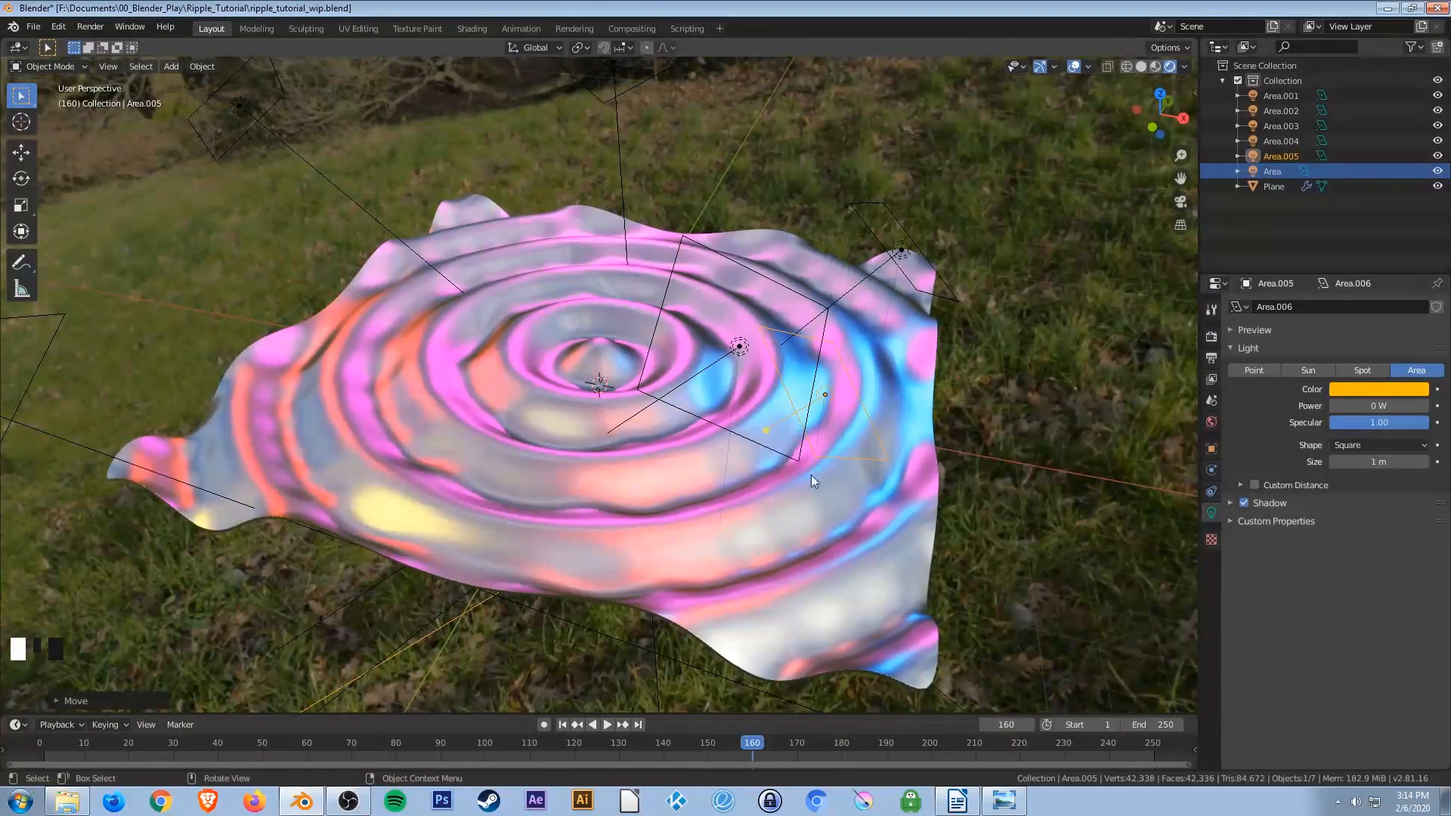
Set the light's power to 5000 W and orbit to check the lighting.
left_click(1384, 407)
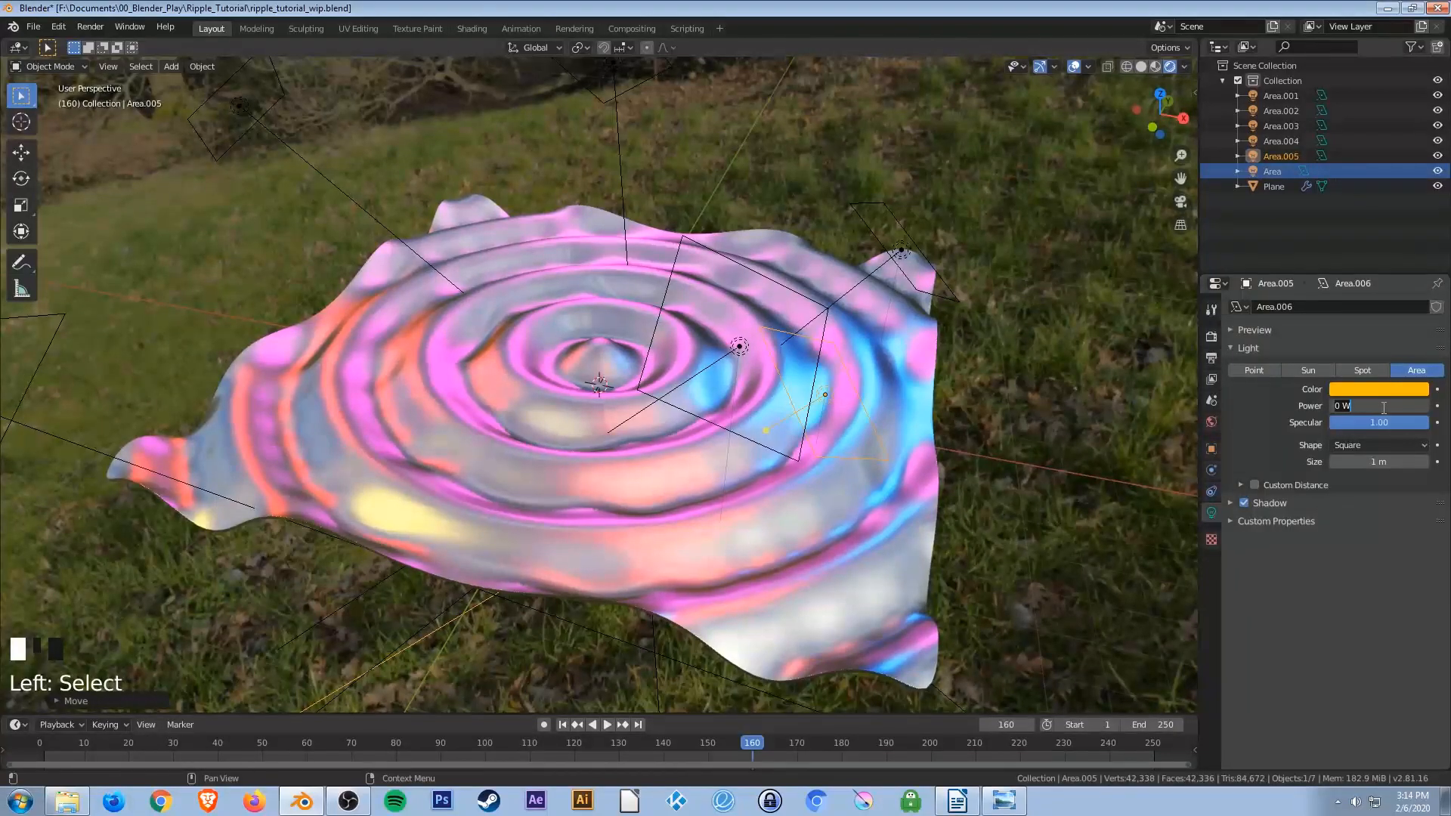
type("500")
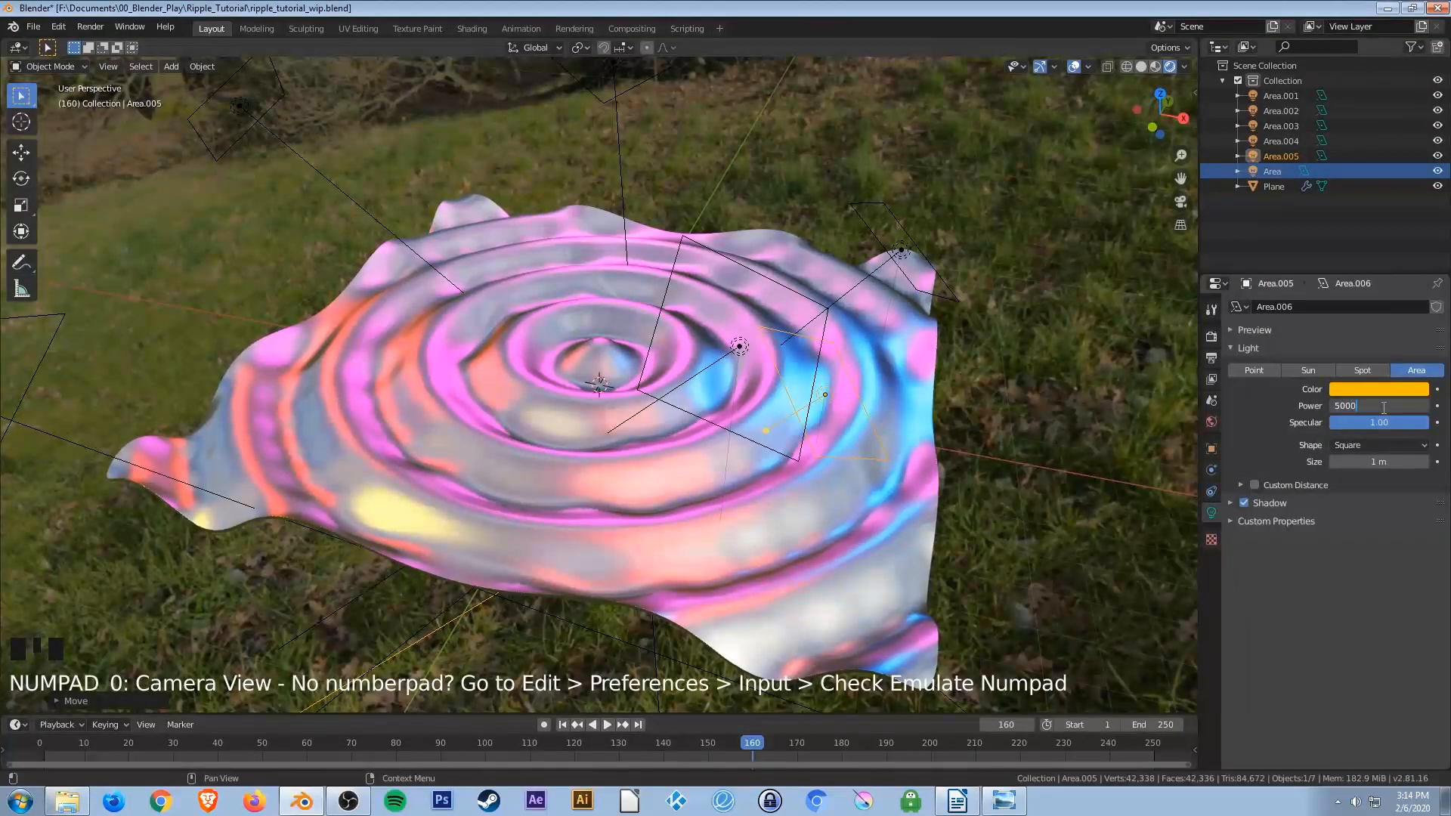
type("0")
key("Return")
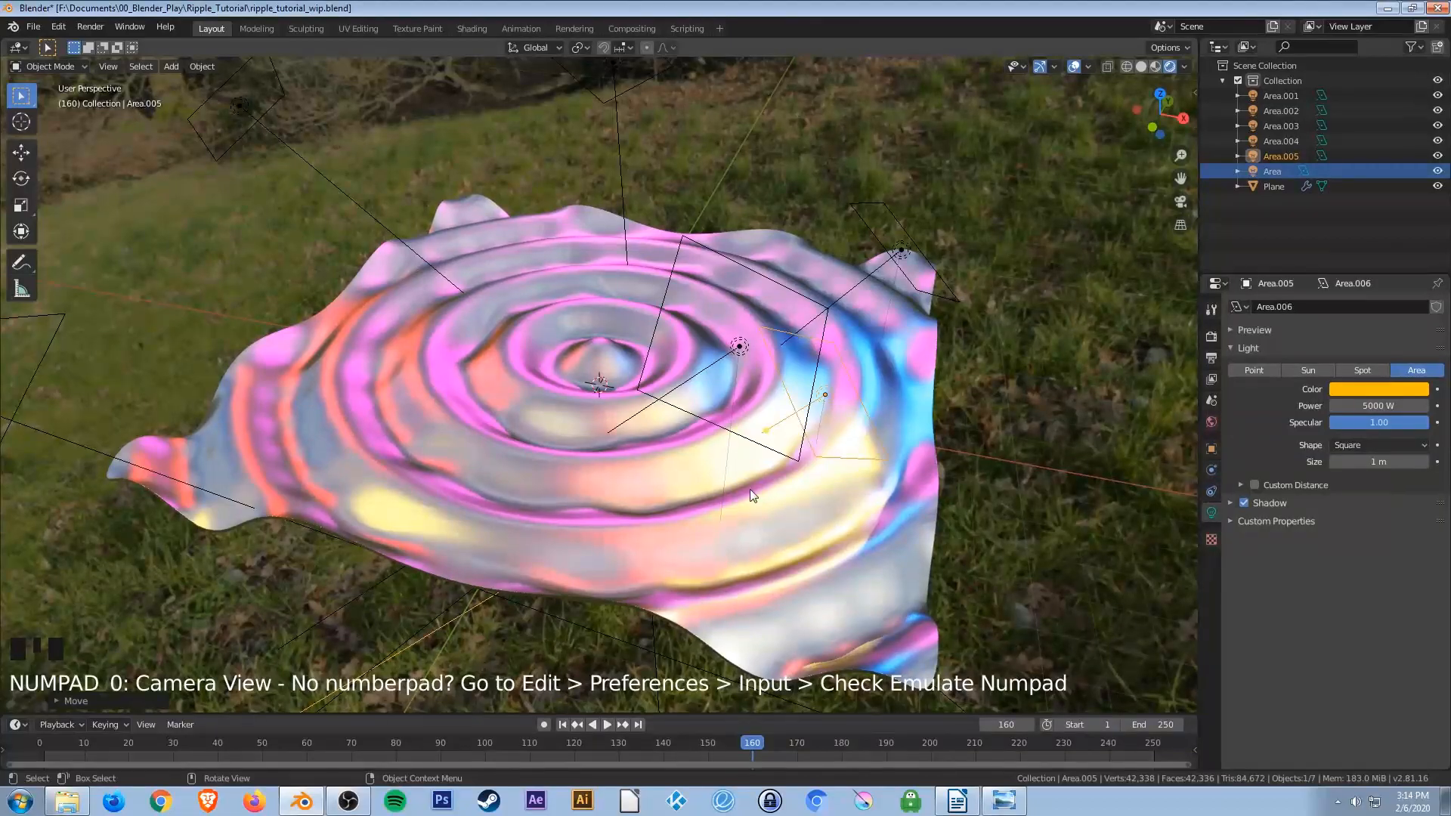
middle_click_drag(749, 488, 897, 437)
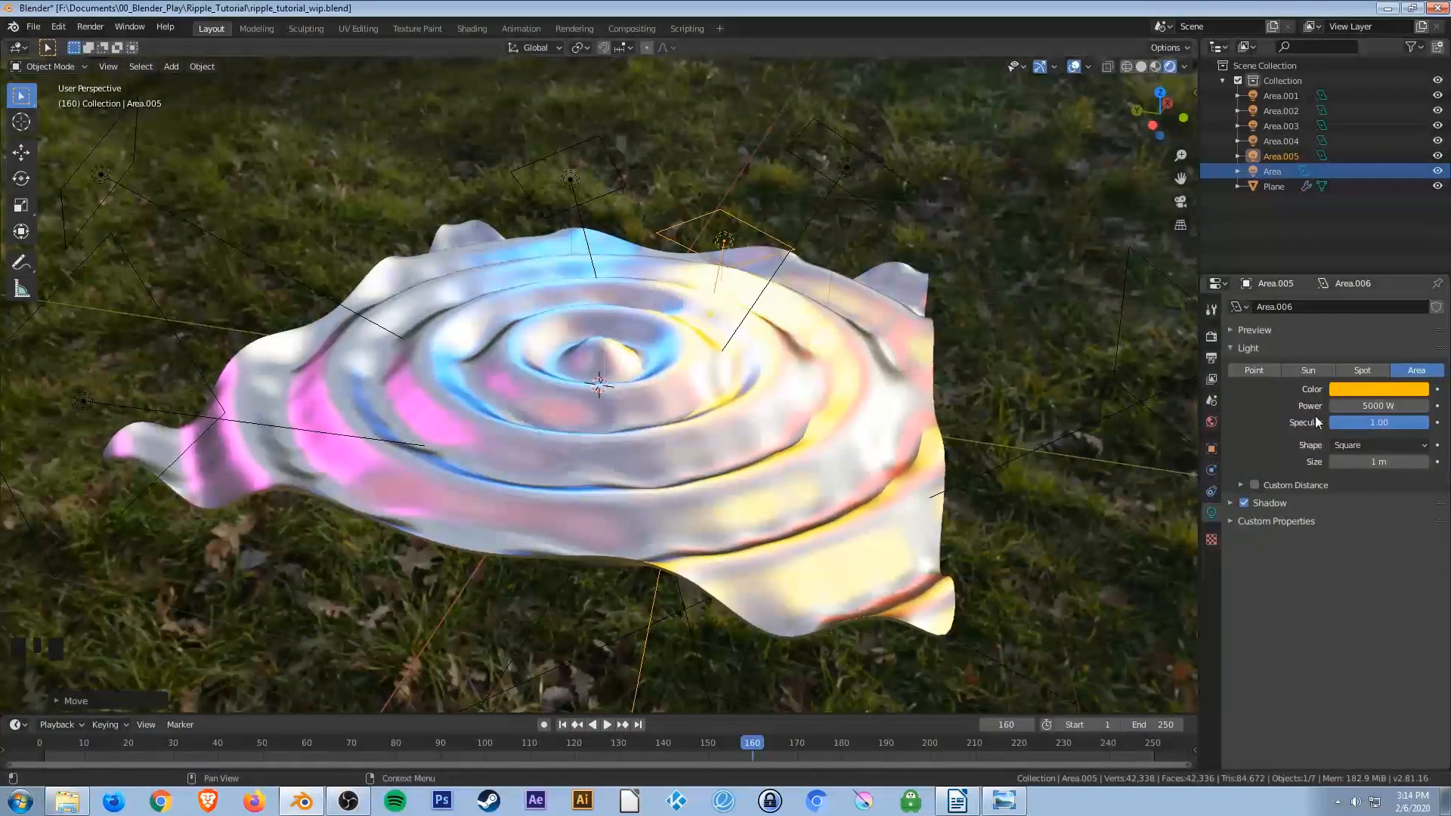
Set the light's power to 2000 W and save the file.
left_click(1377, 406)
type("2000")
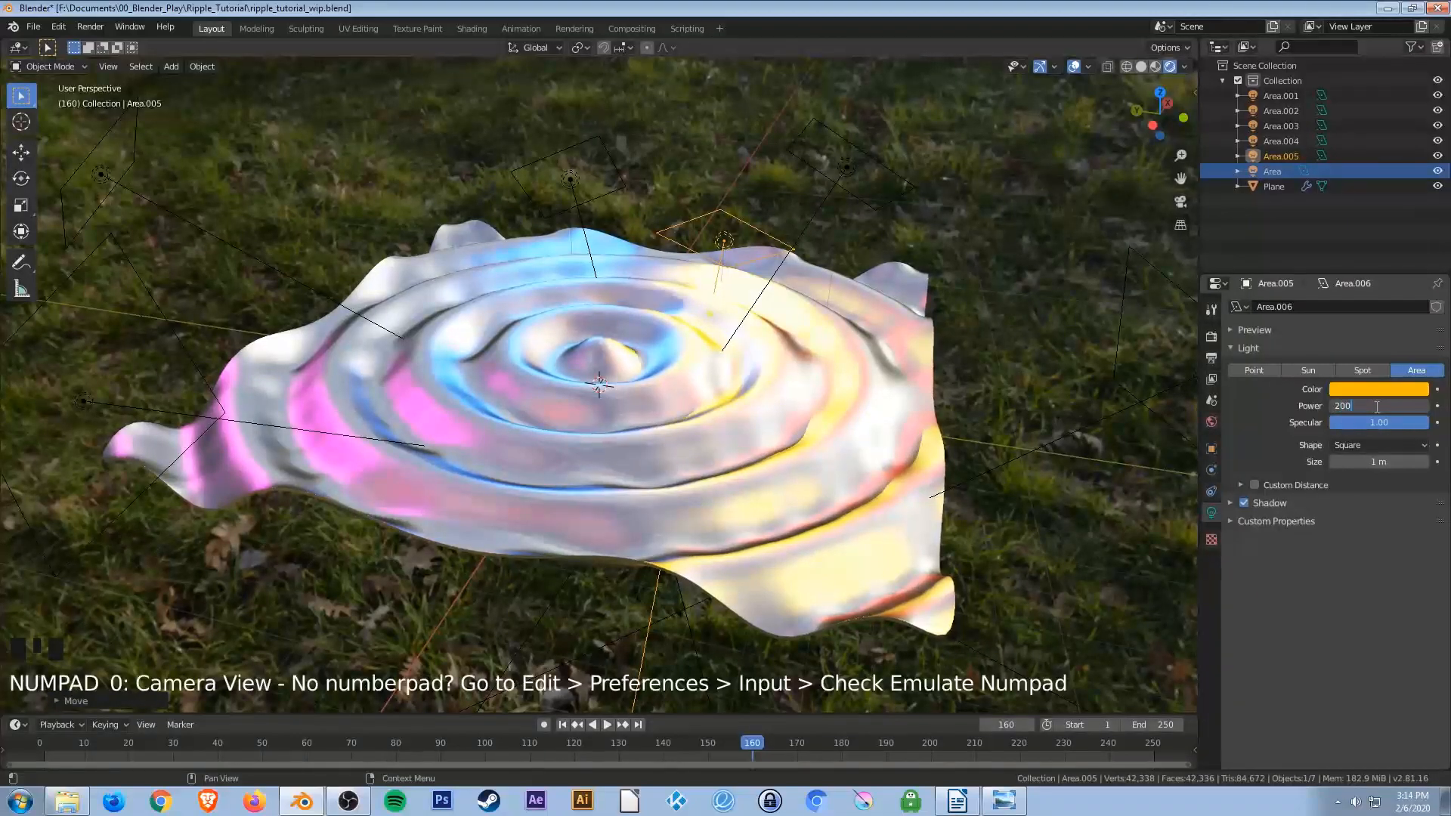
middle_click_drag(726, 245, 408, 319)
middle_click_drag(528, 346, 586, 362)
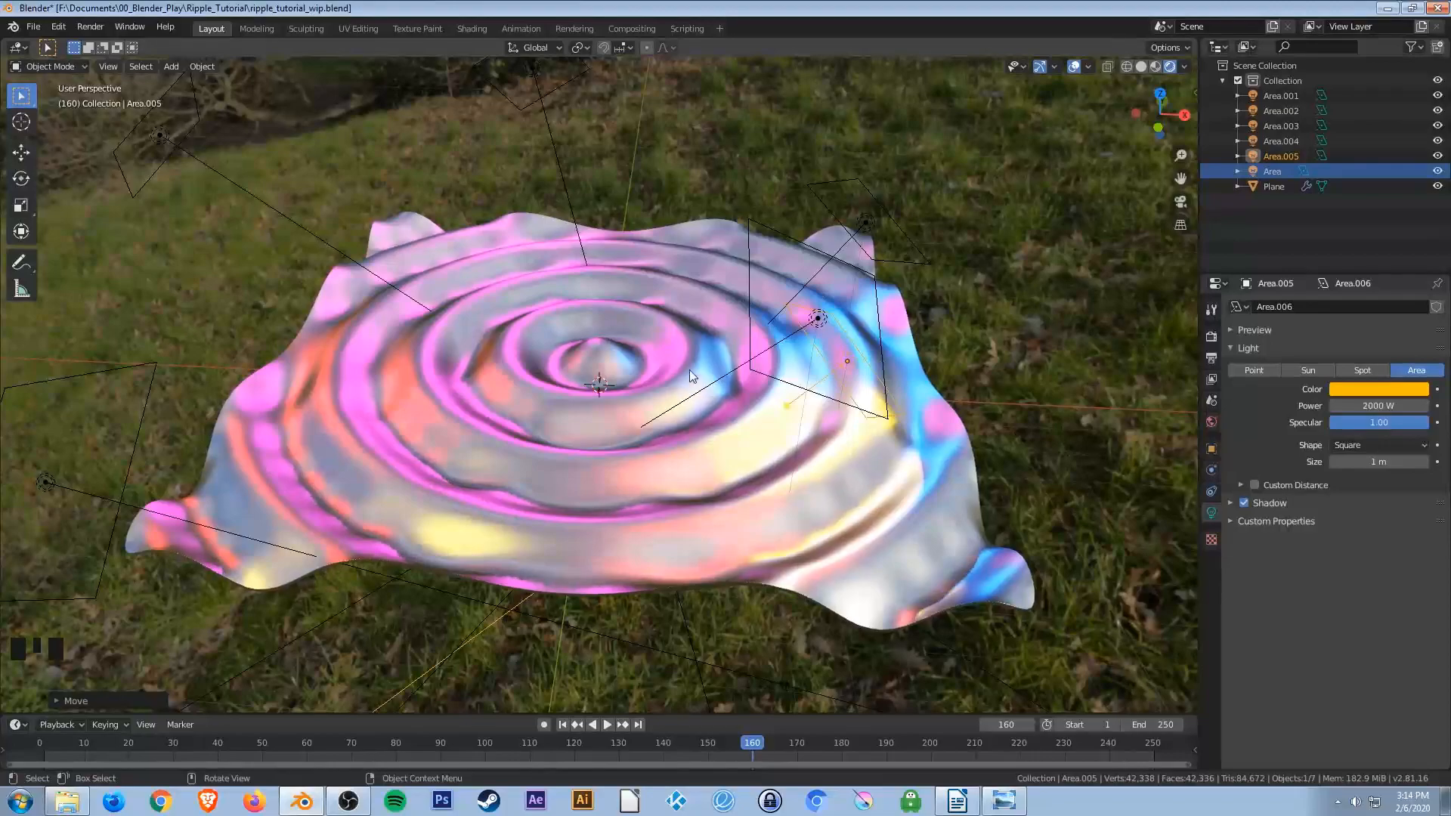
key("ctrl+s")
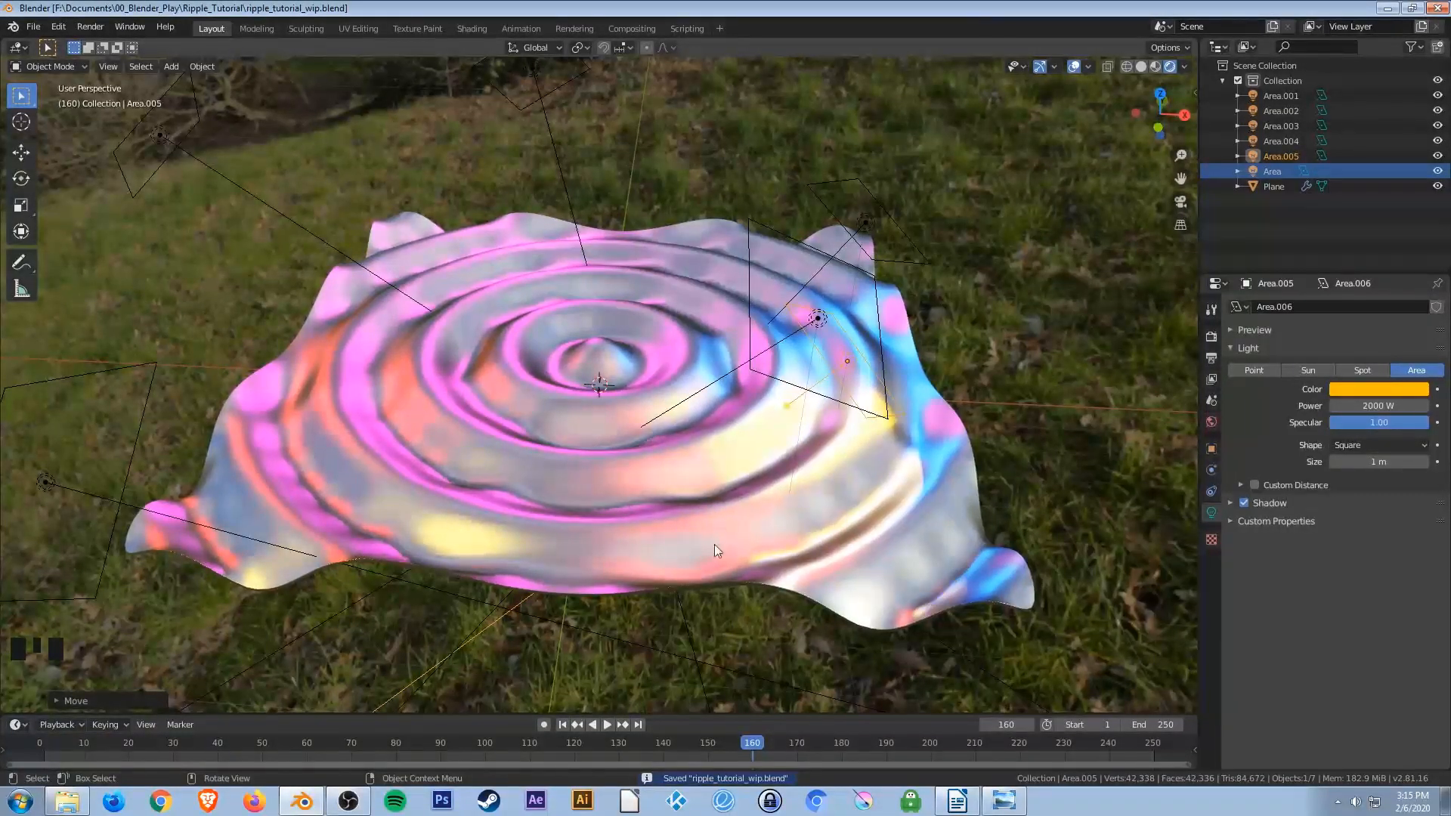
Zoom in on the ripple center and enable Ambient Occlusion in the render properties.
middle_click_drag(615, 520, 588, 441)
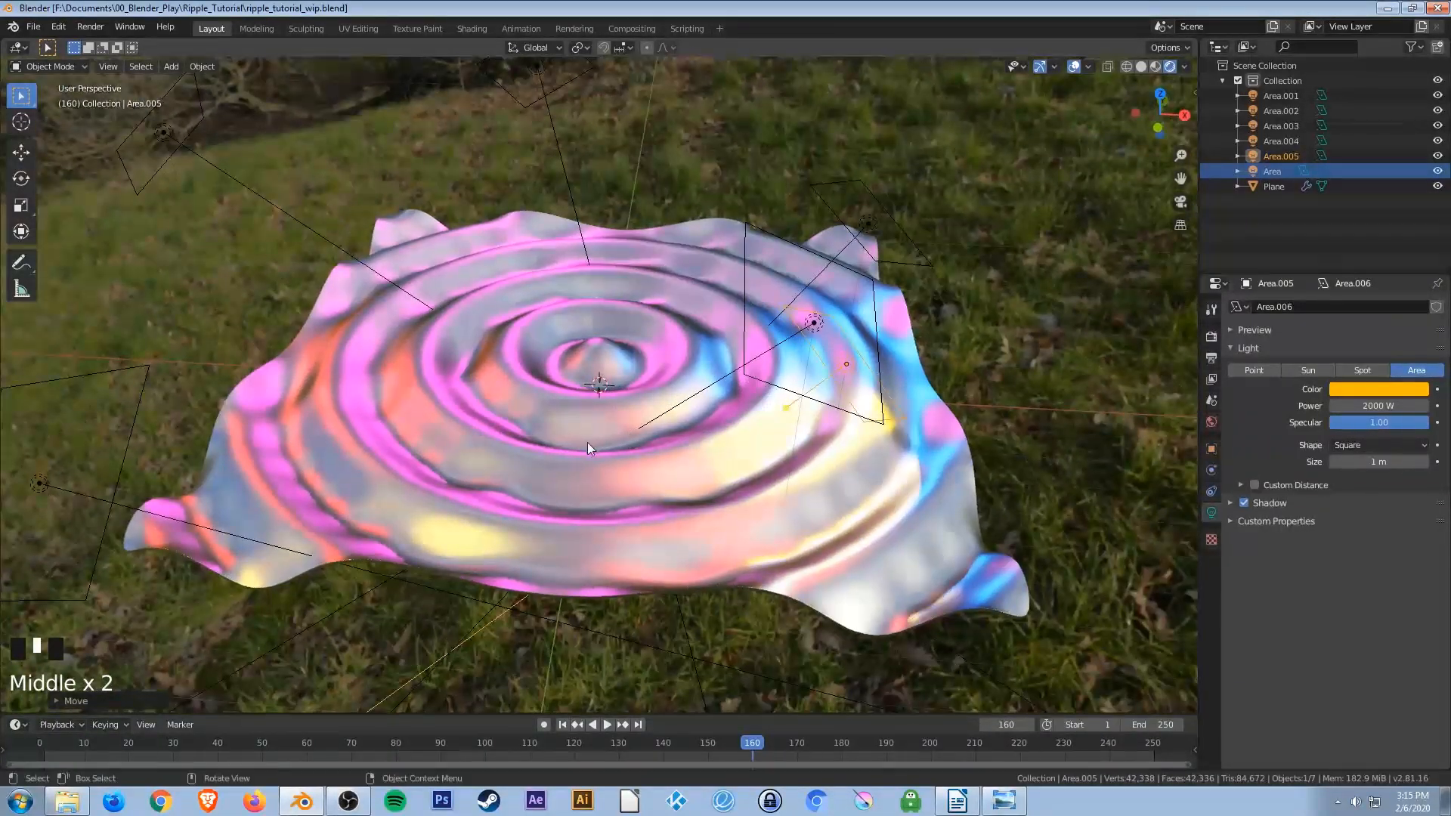
scroll(577, 451, "up", 2)
scroll(577, 455, "up", 4)
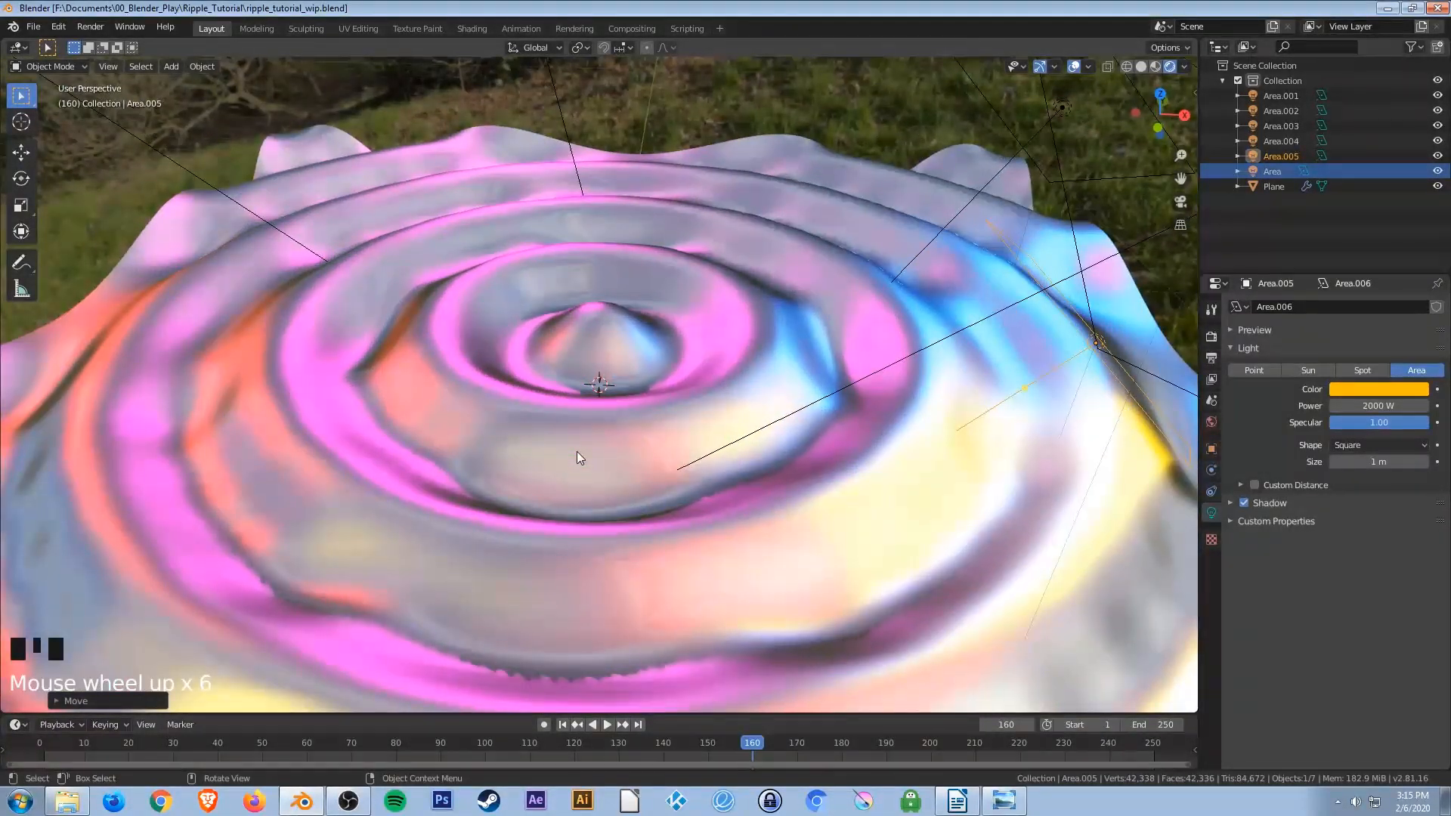
middle_click_drag(586, 492, 593, 479)
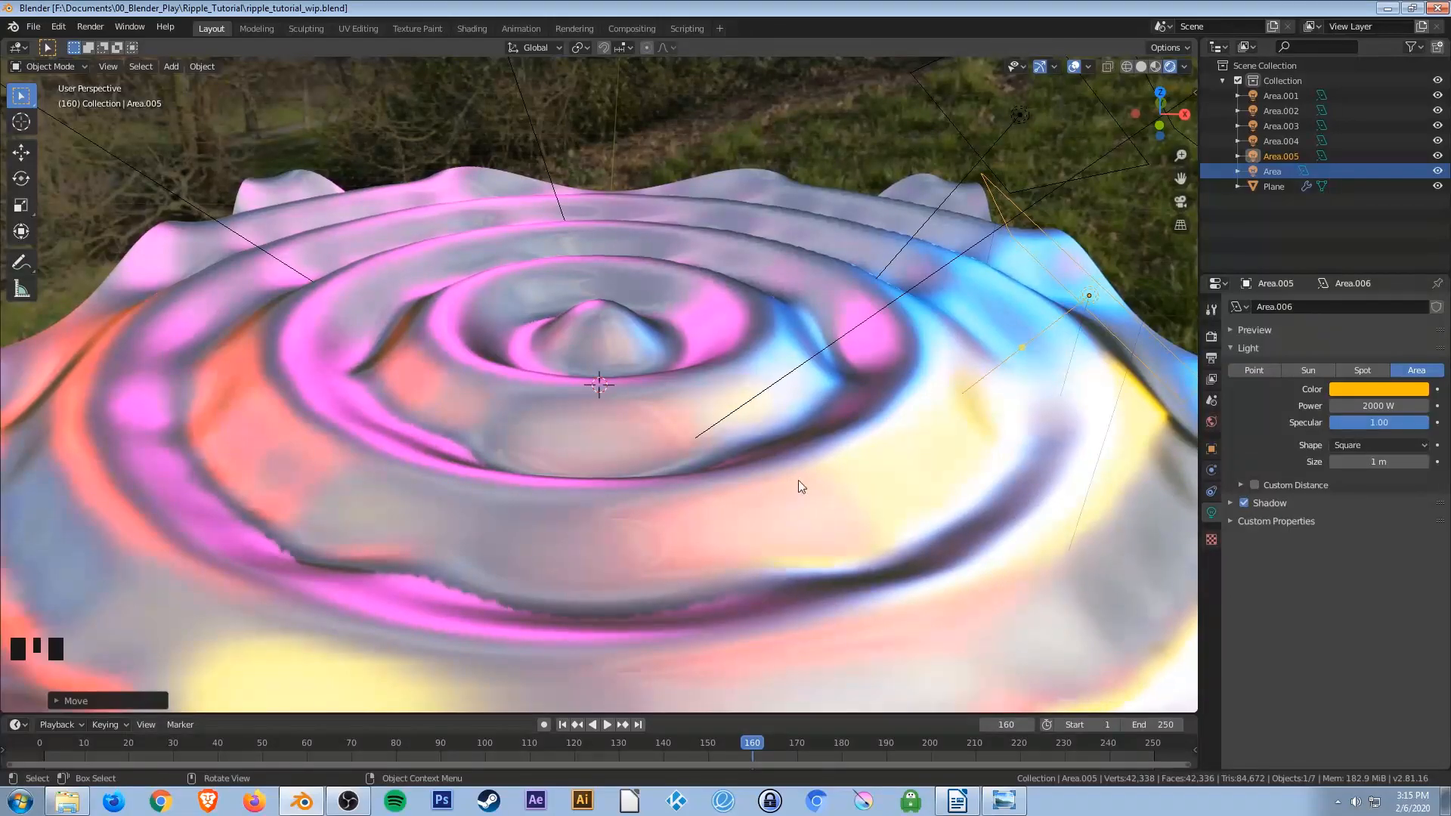
left_click(1211, 337)
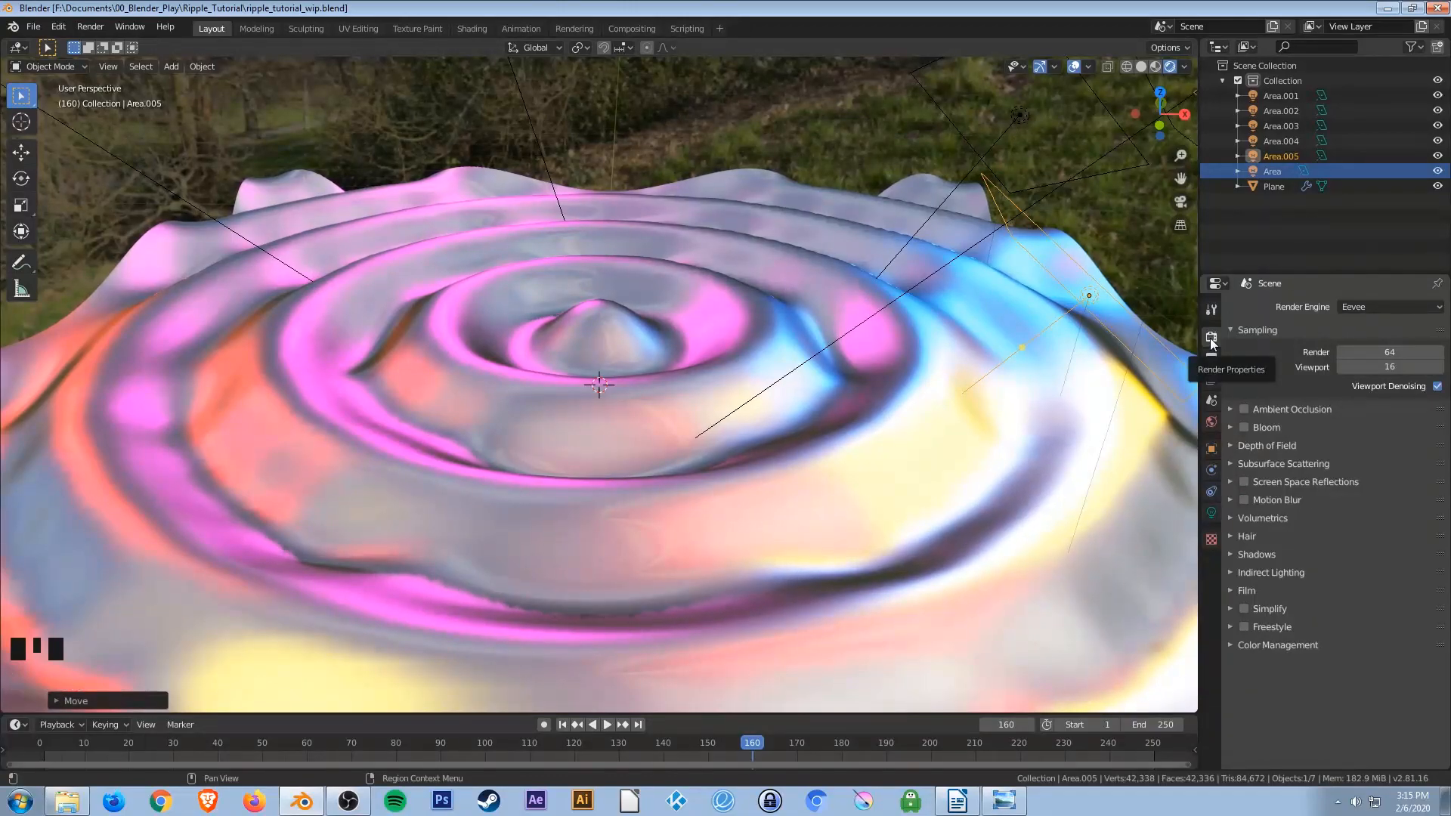
left_click(1245, 409)
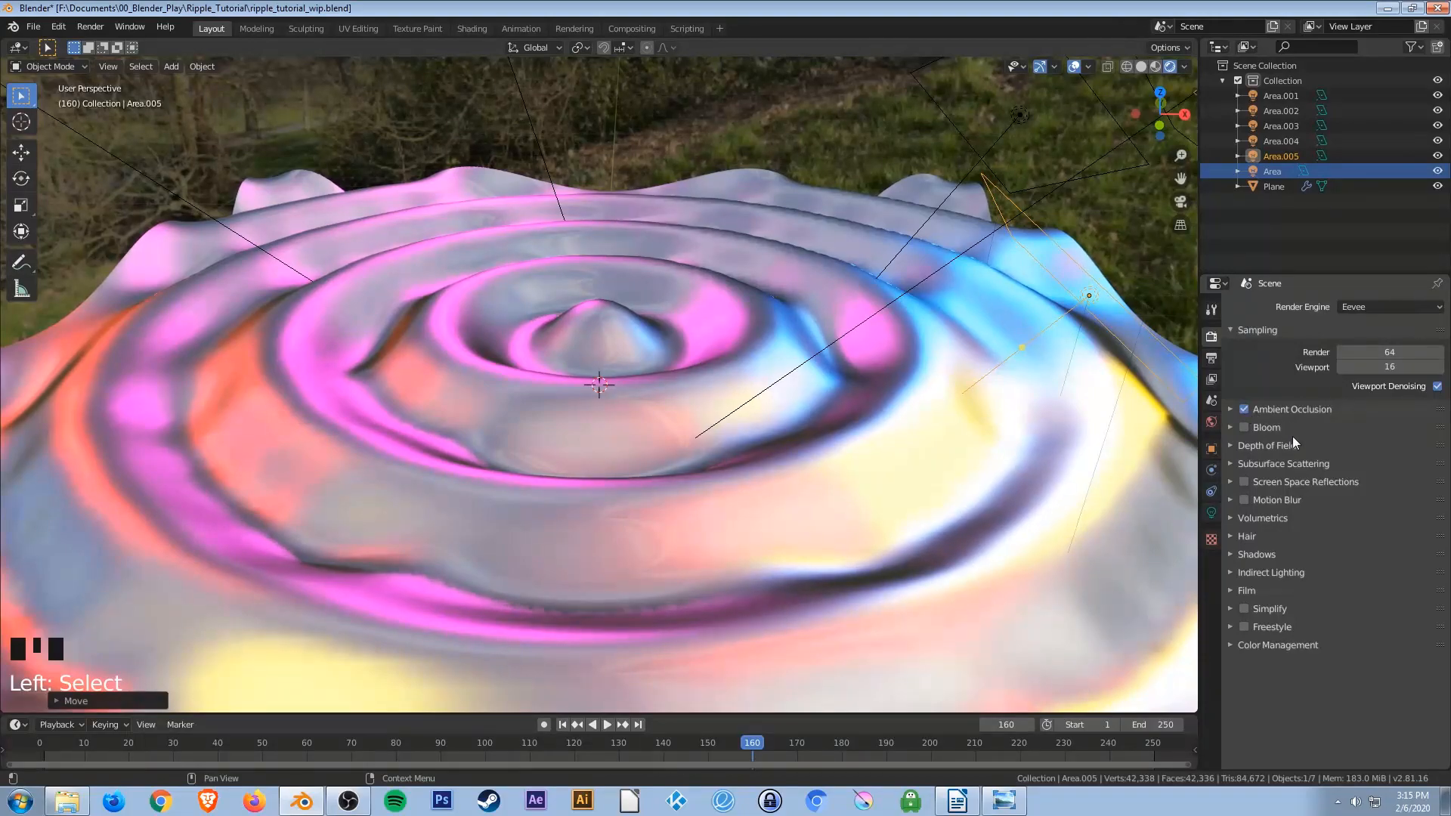
Enable Screen Space Reflections and turn off its Half Res Trace option.
left_click(1244, 482)
left_click(1231, 482)
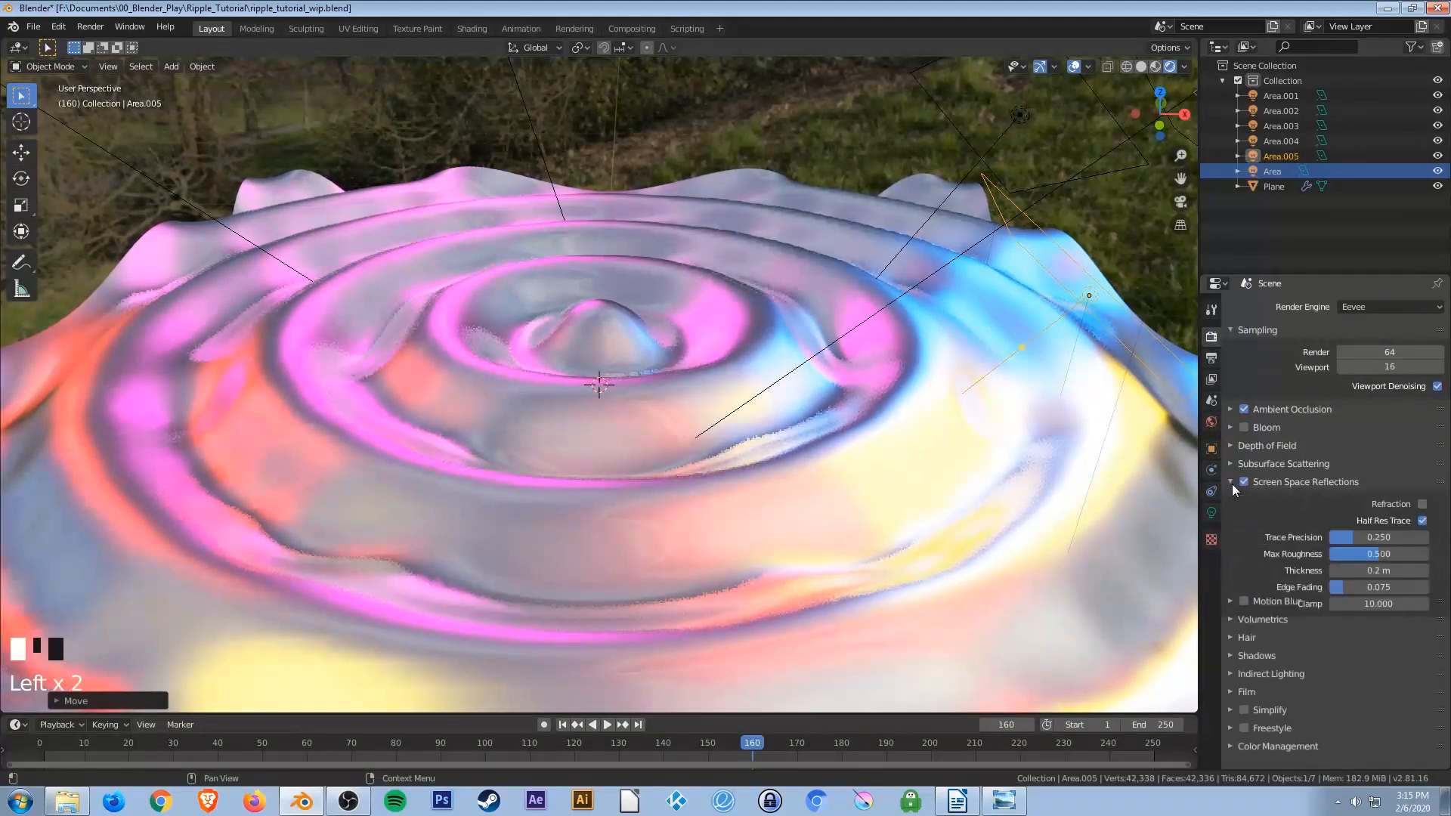
left_click(1422, 522)
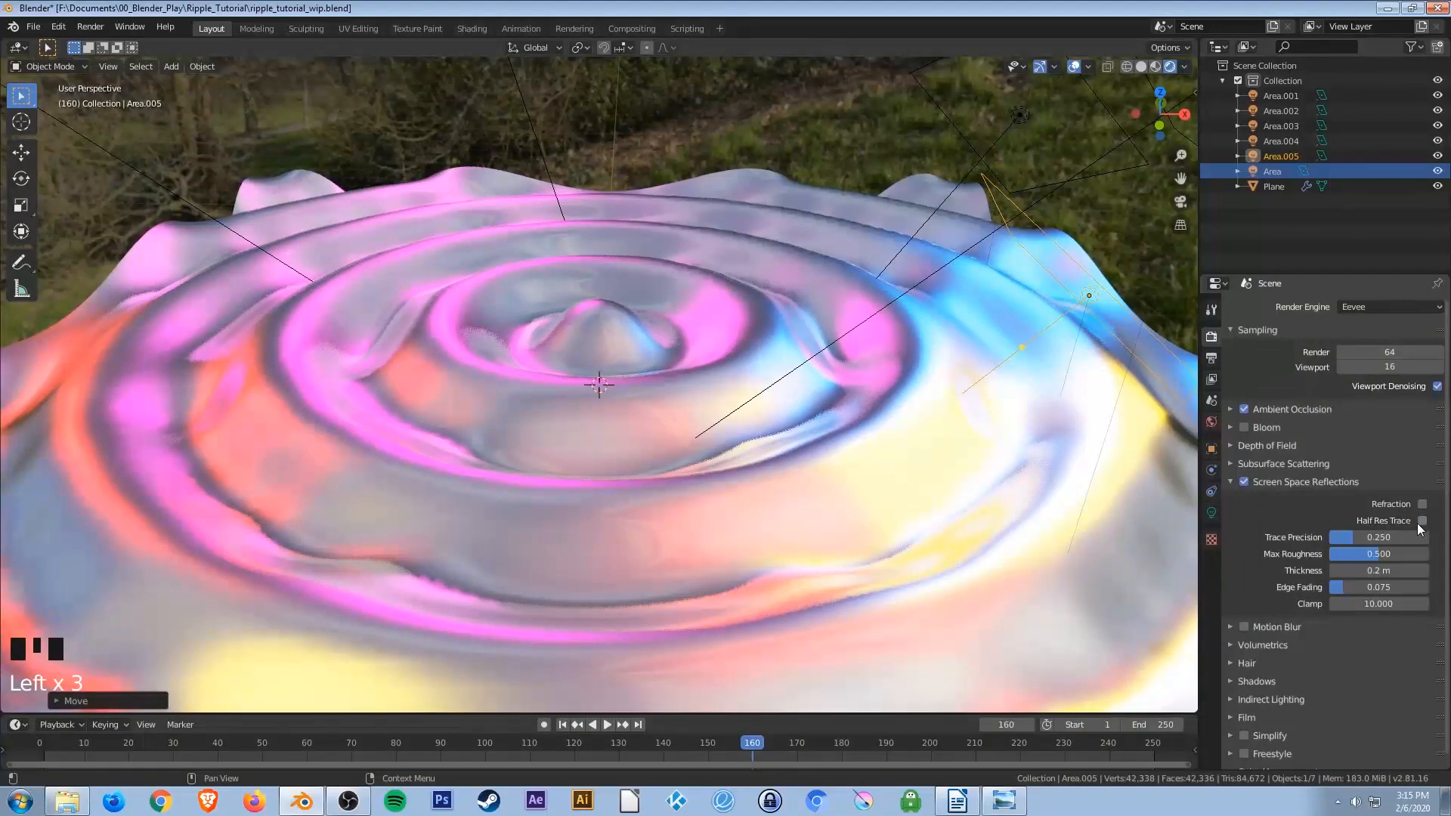
left_click(1229, 482)
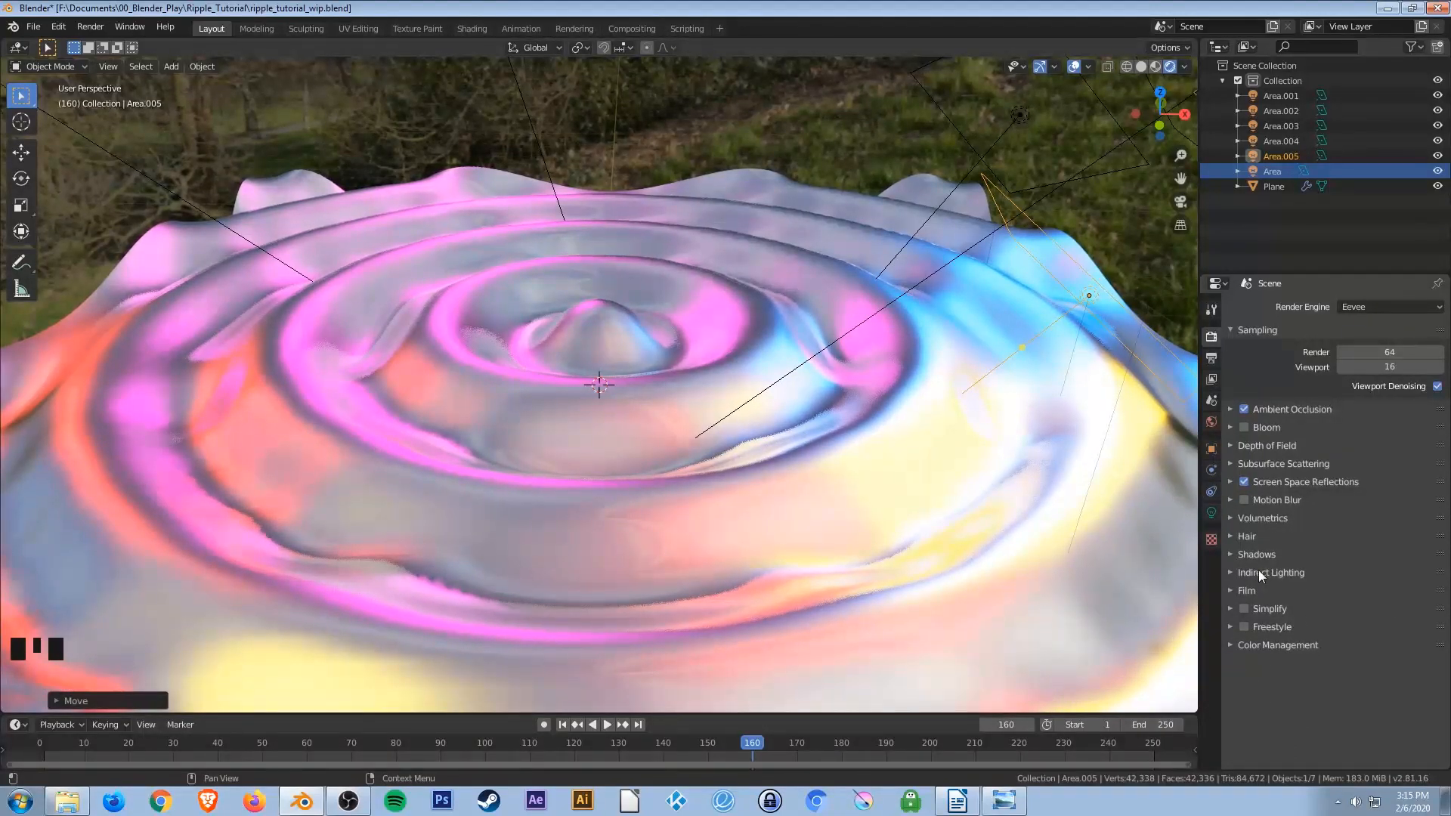
In Color Management, set the Look to Very High Contrast.
left_click(1254, 645)
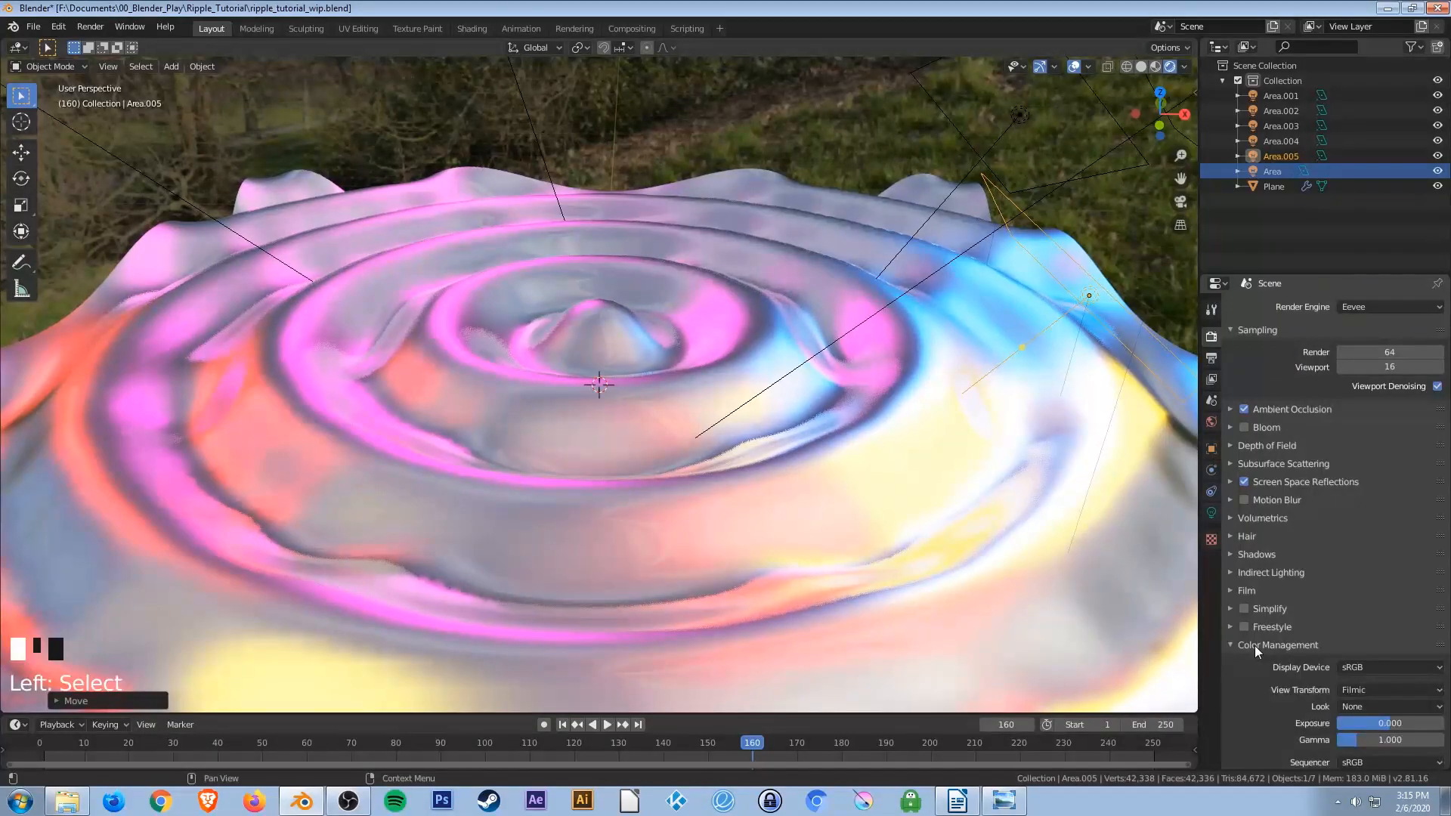
scroll(1254, 680, "down", 2)
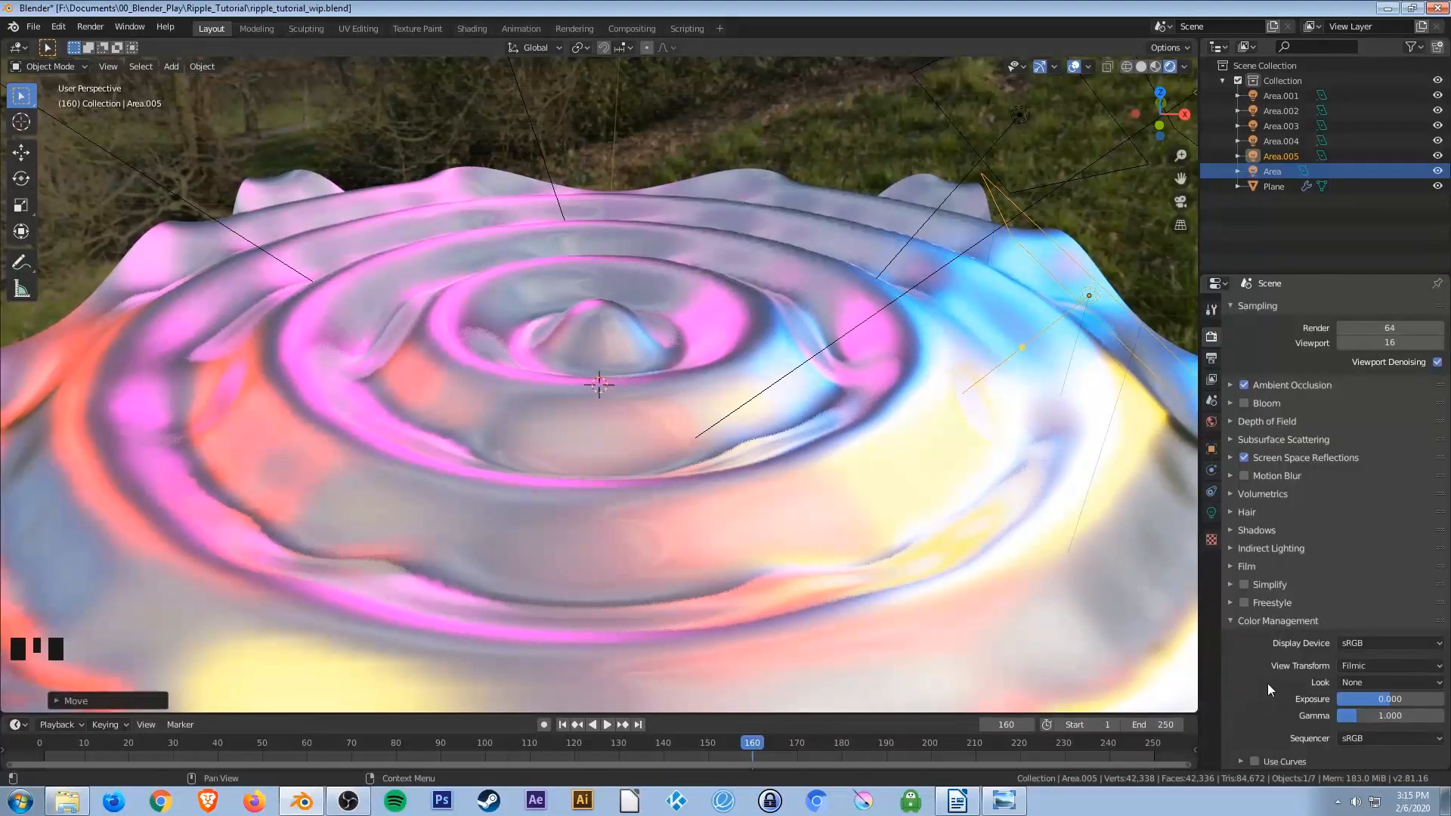
left_click(1365, 683)
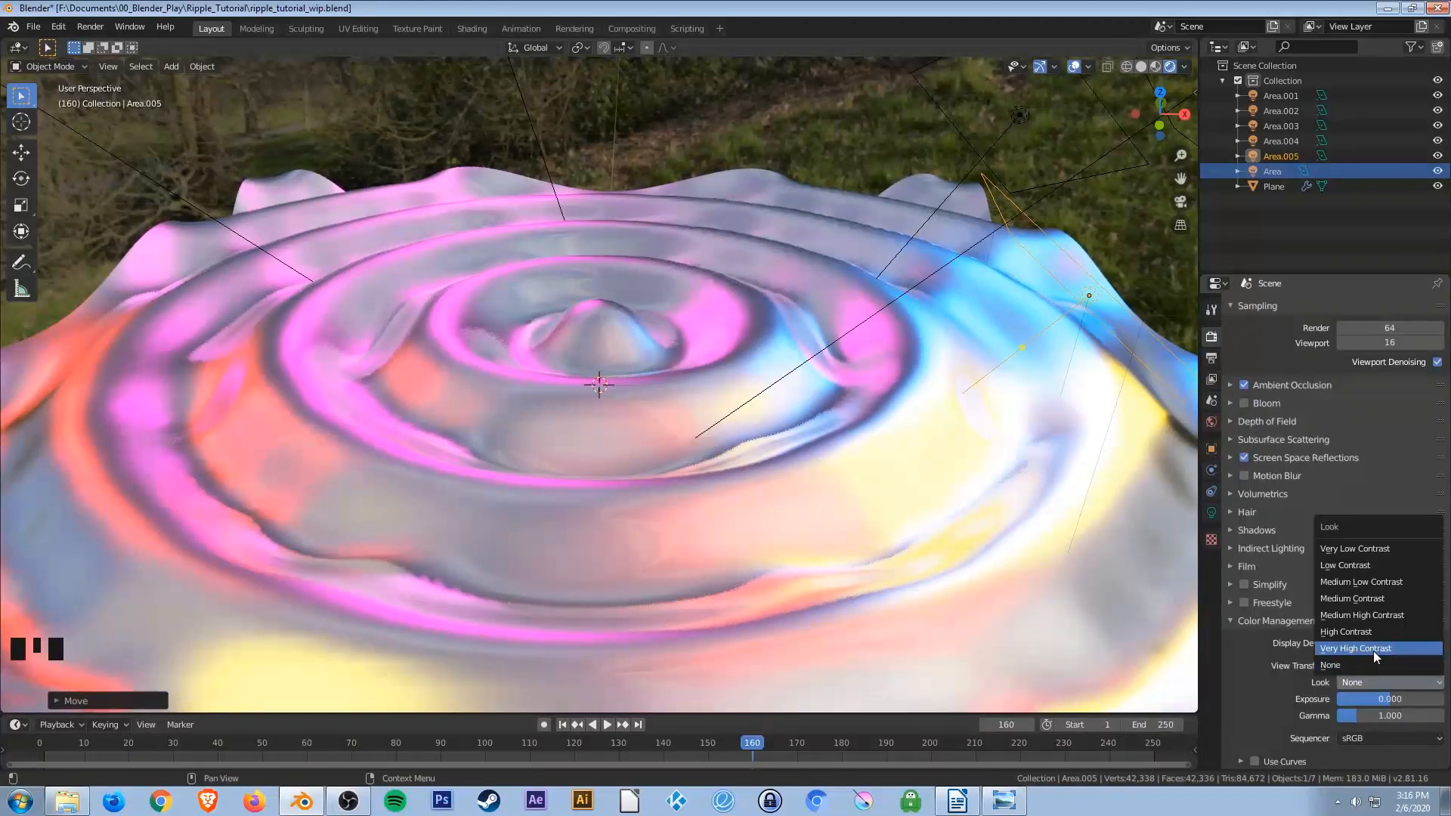
left_click(1372, 651)
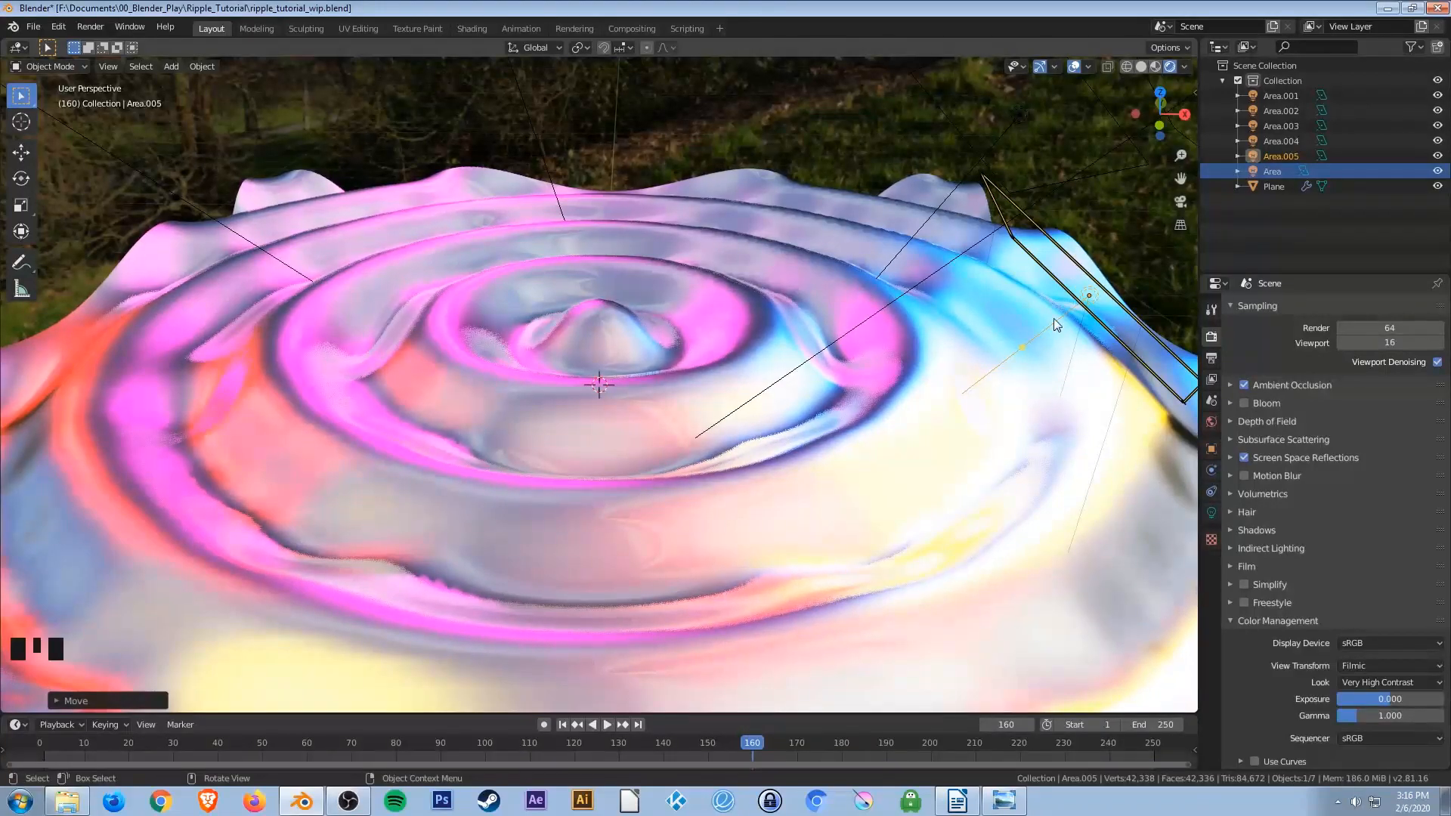
Move the selected light about 2.6 m up along the global Z axis.
key("g")
key("z")
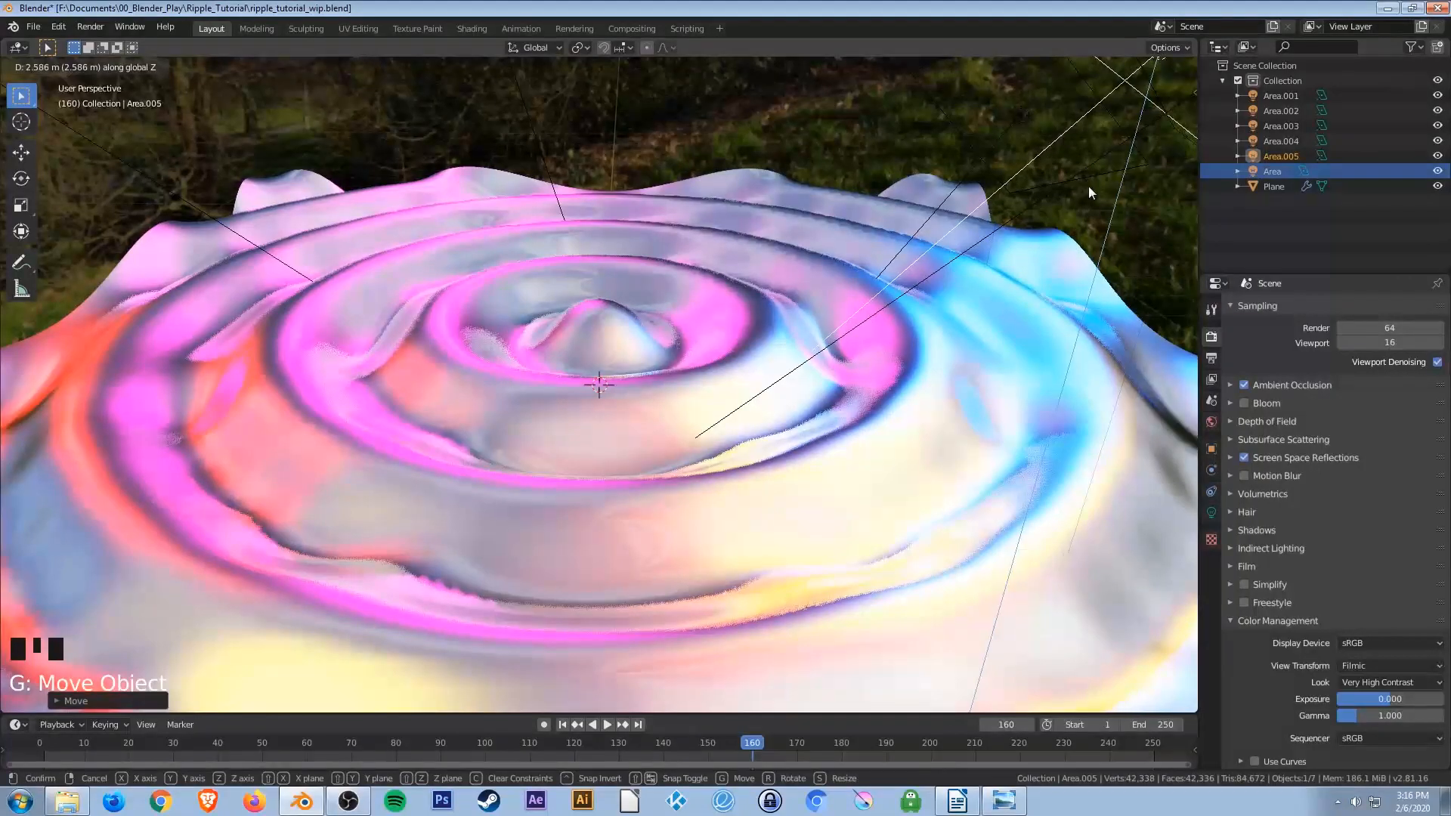
left_click(1049, 247)
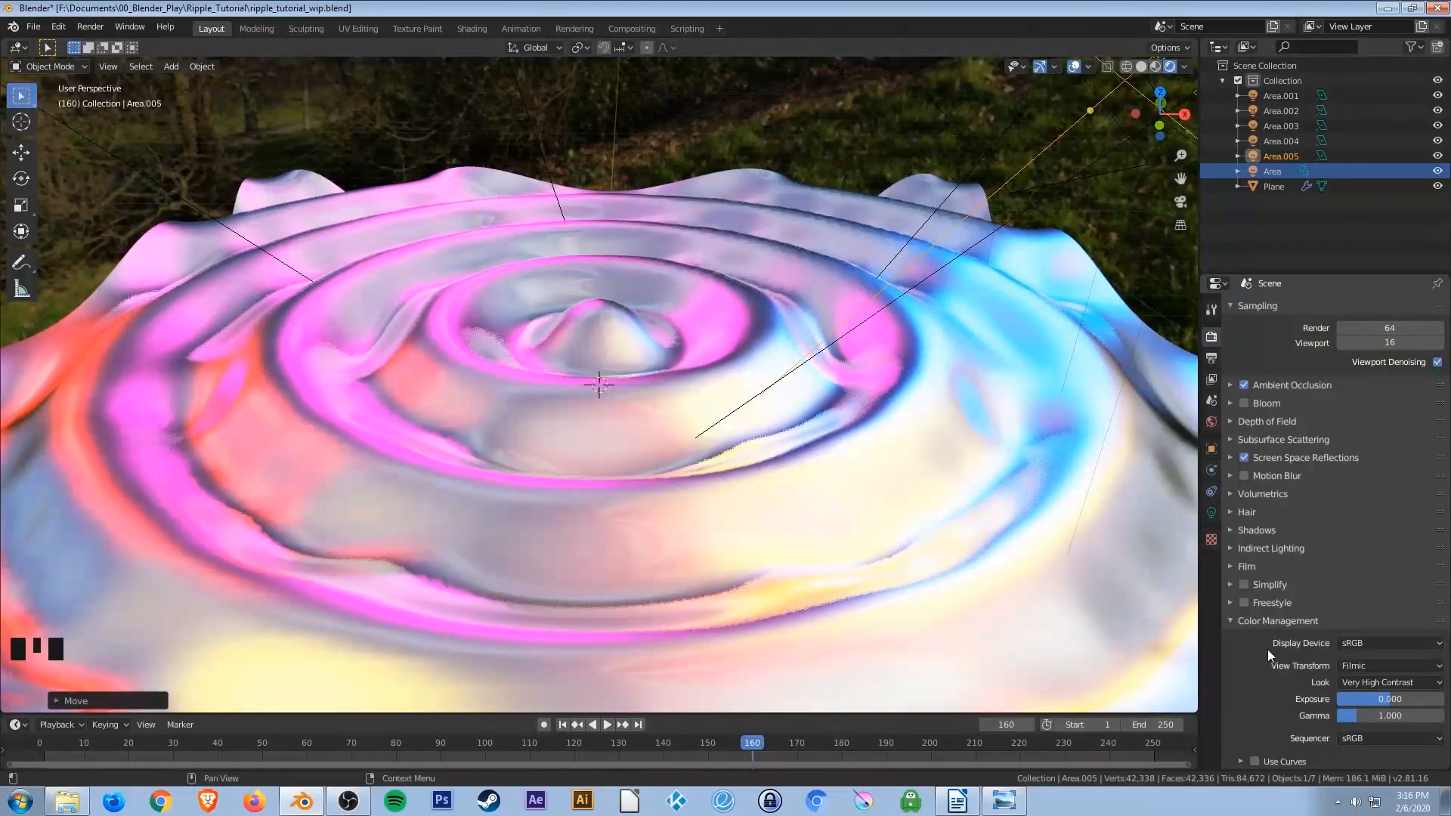
Enable Use Curves in Color Management and open the curve editor.
scroll(1268, 650, "down", 8)
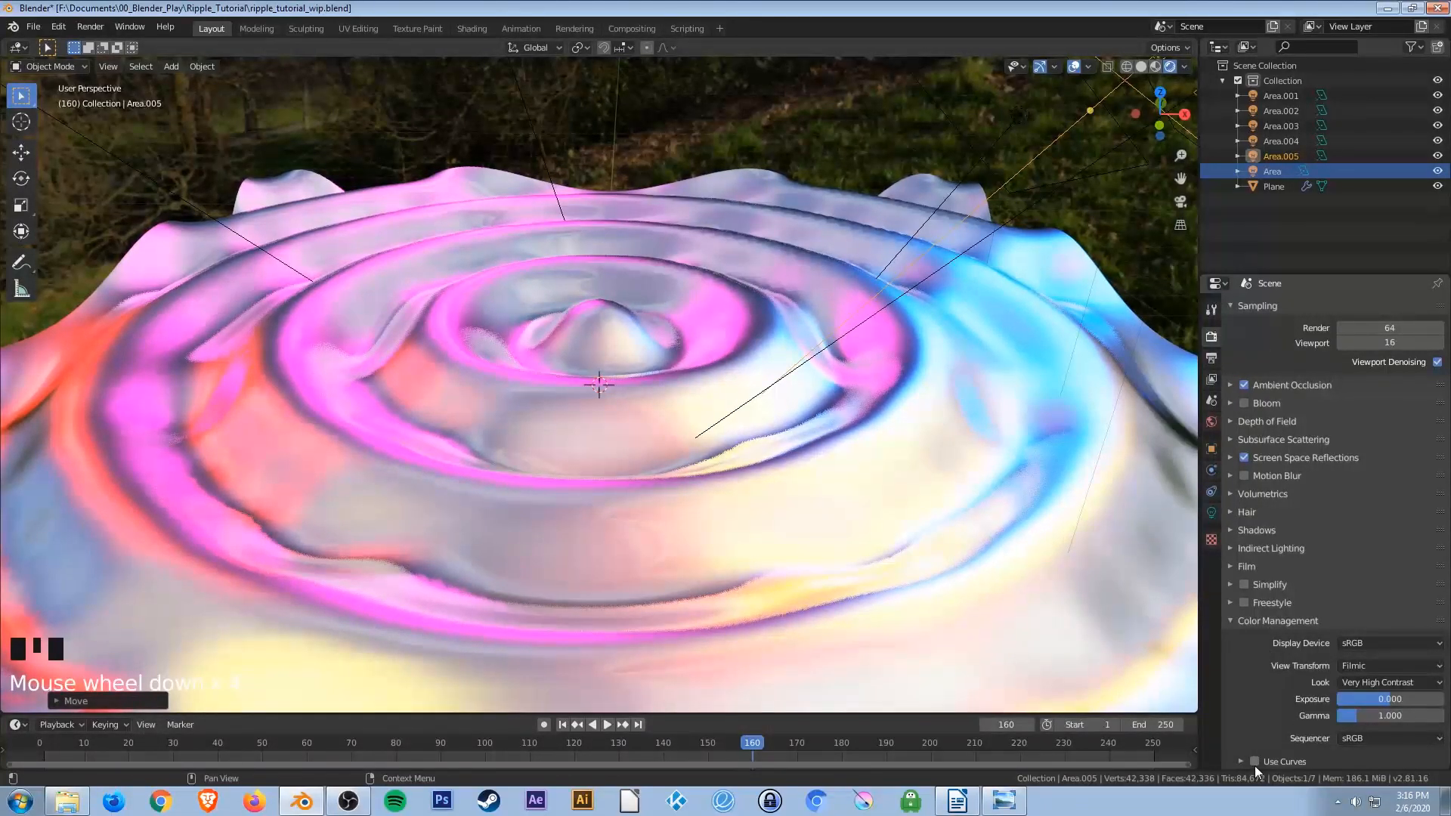
left_click(1254, 762)
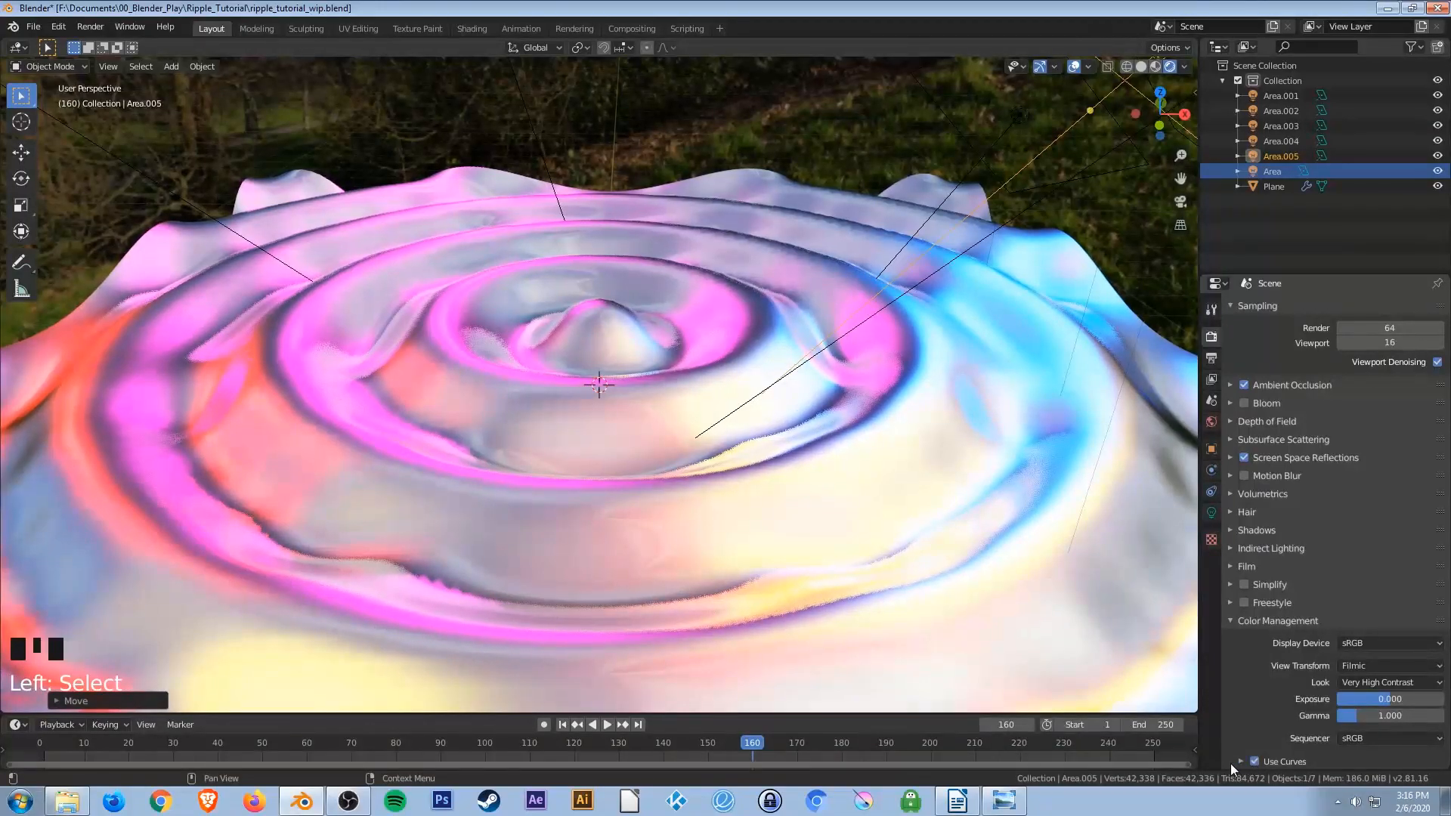
left_click(1239, 761)
scroll(1258, 718, "down", 8)
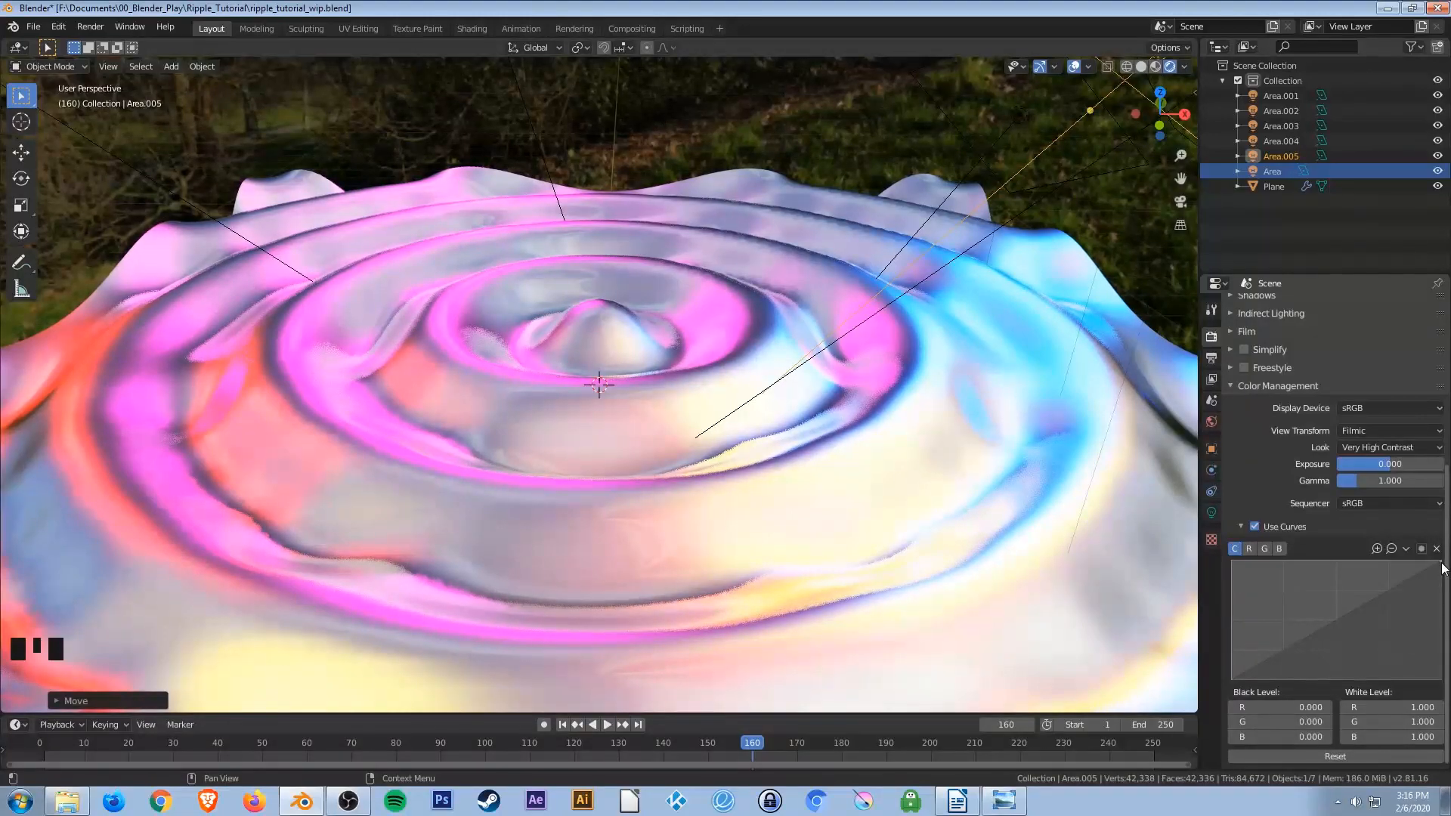
Lower the curve's white endpoint to about 0.54.
left_click_drag(1442, 563, 1446, 669)
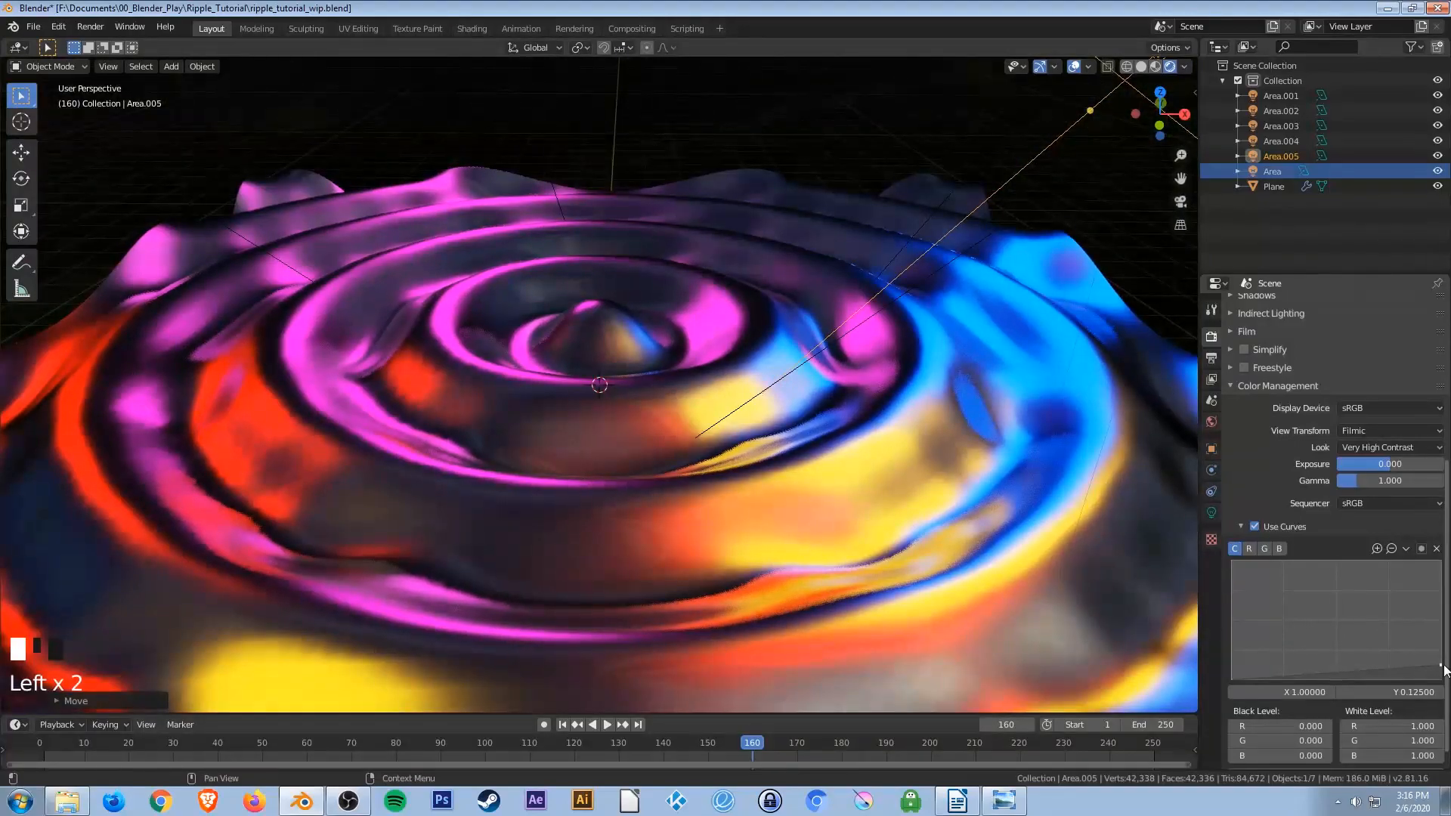
left_click_drag(1443, 669, 1440, 626)
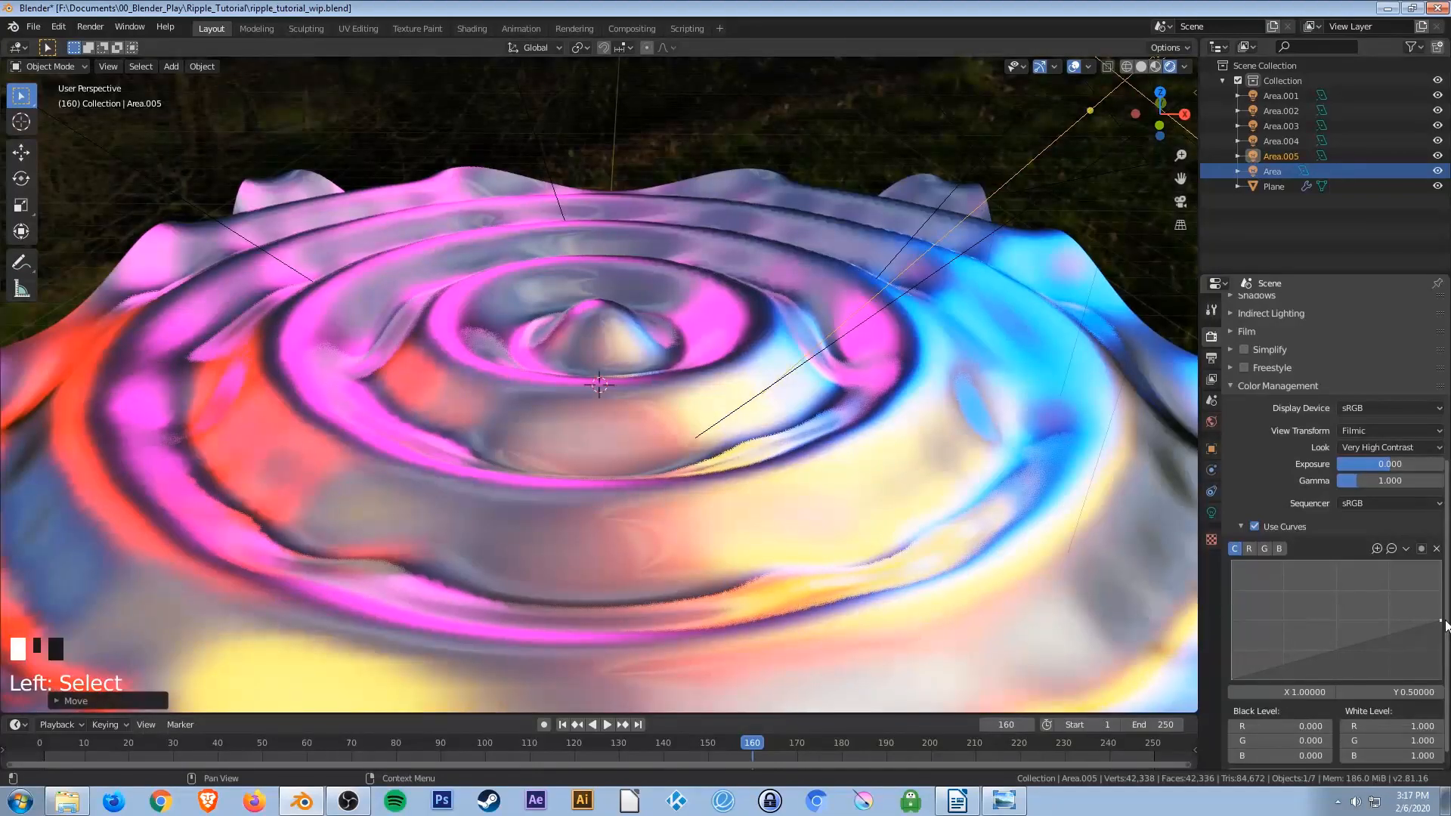
left_click(1444, 623)
mouse_move(1444, 623)
left_mouse_down()
mouse_move(1444, 600)
mouse_move(1444, 633)
mouse_move(1445, 620)
left_mouse_up()
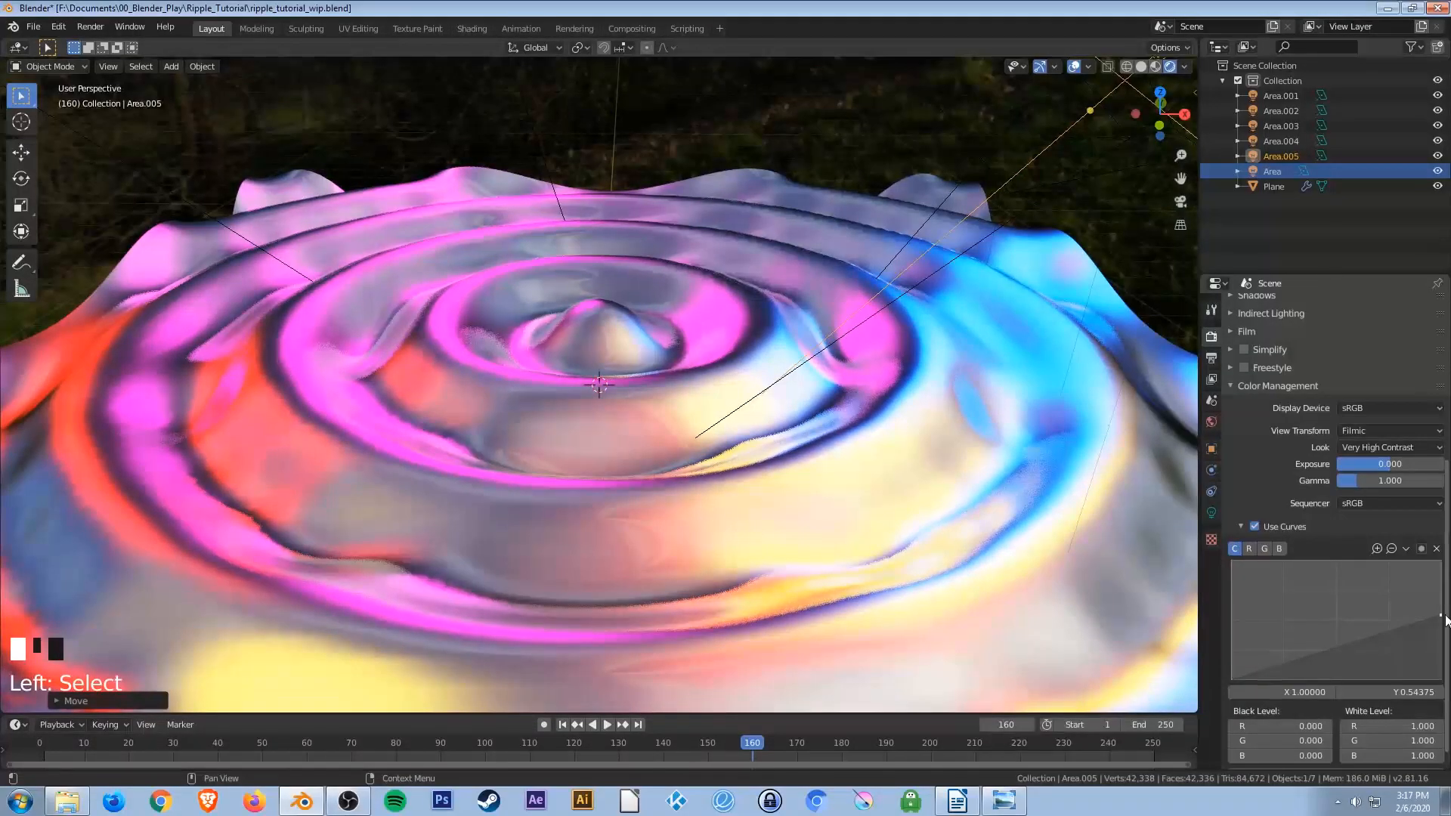
Add a curve point at about X 0.76 and pull it down to about Y 0.375.
left_click(1388, 630)
left_click_drag(1387, 630, 1389, 646)
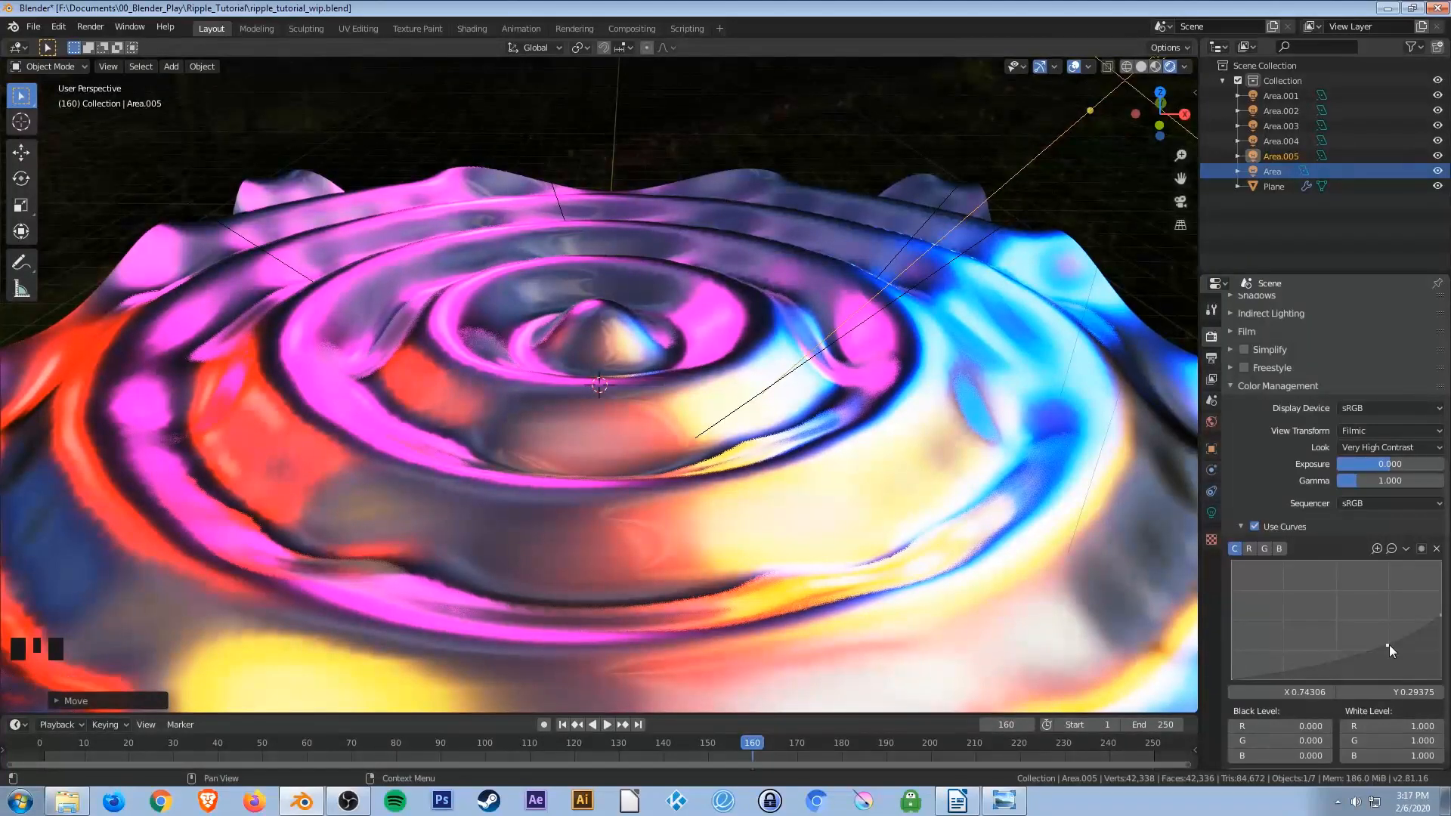
left_click_drag(1389, 645, 1394, 635)
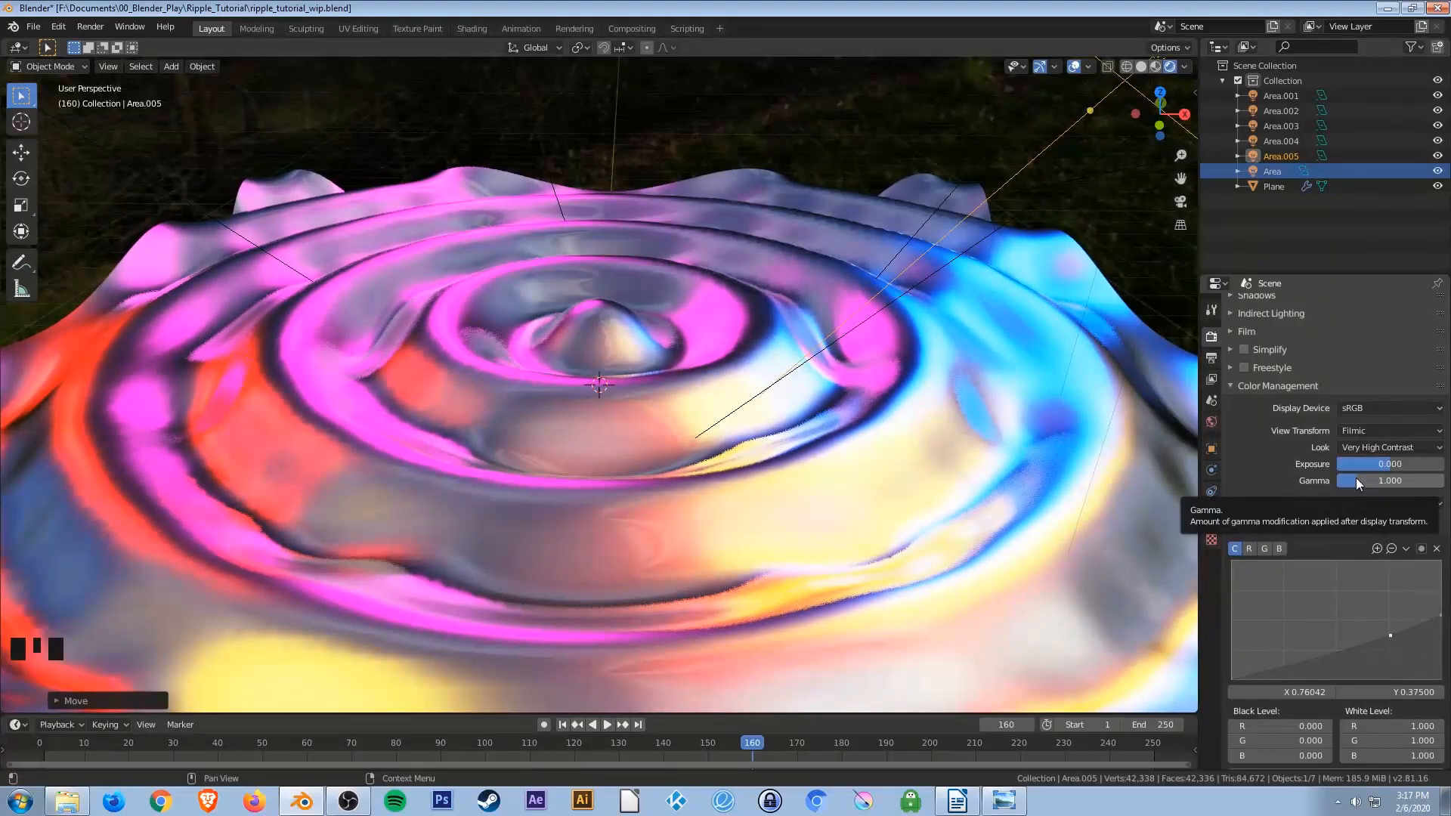
Set the Color Management Gamma to about 1.104.
mouse_move(1355, 479)
left_mouse_down()
mouse_move(1342, 479)
mouse_move(1374, 479)
mouse_move(1352, 479)
left_mouse_up()
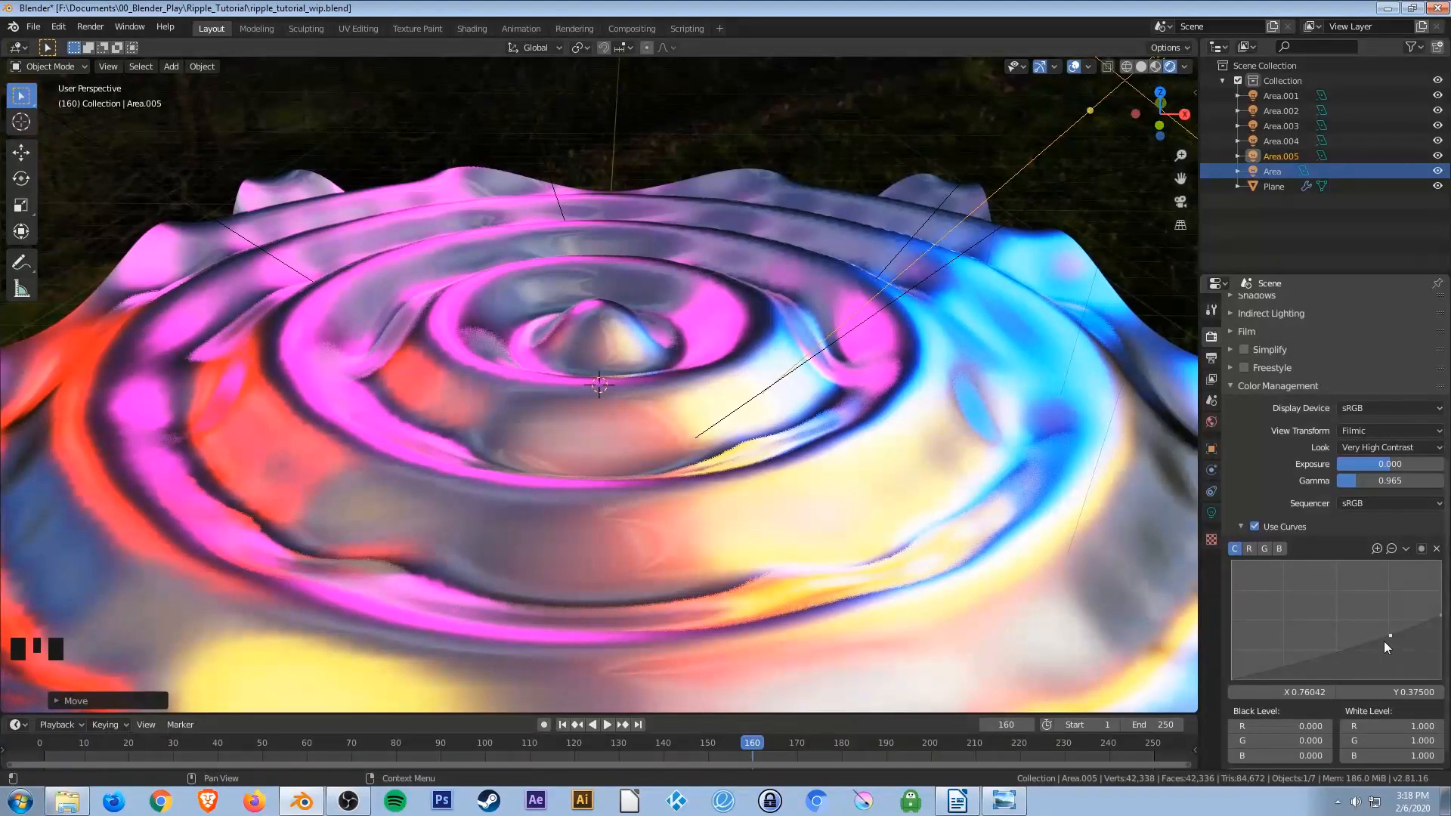
left_click(1443, 611)
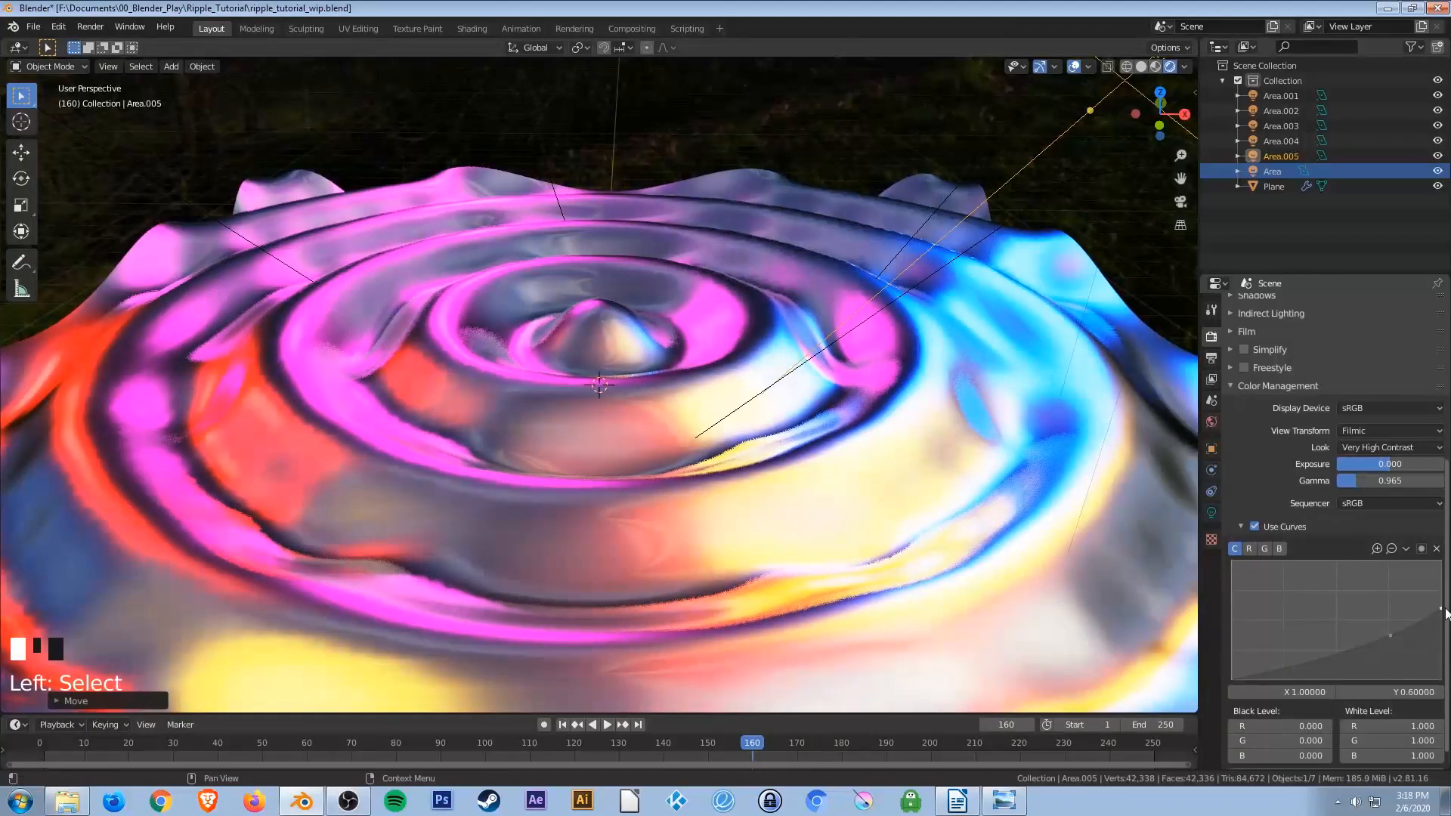
mouse_move(1356, 483)
left_mouse_down()
mouse_move(1383, 483)
mouse_move(1359, 480)
left_mouse_up()
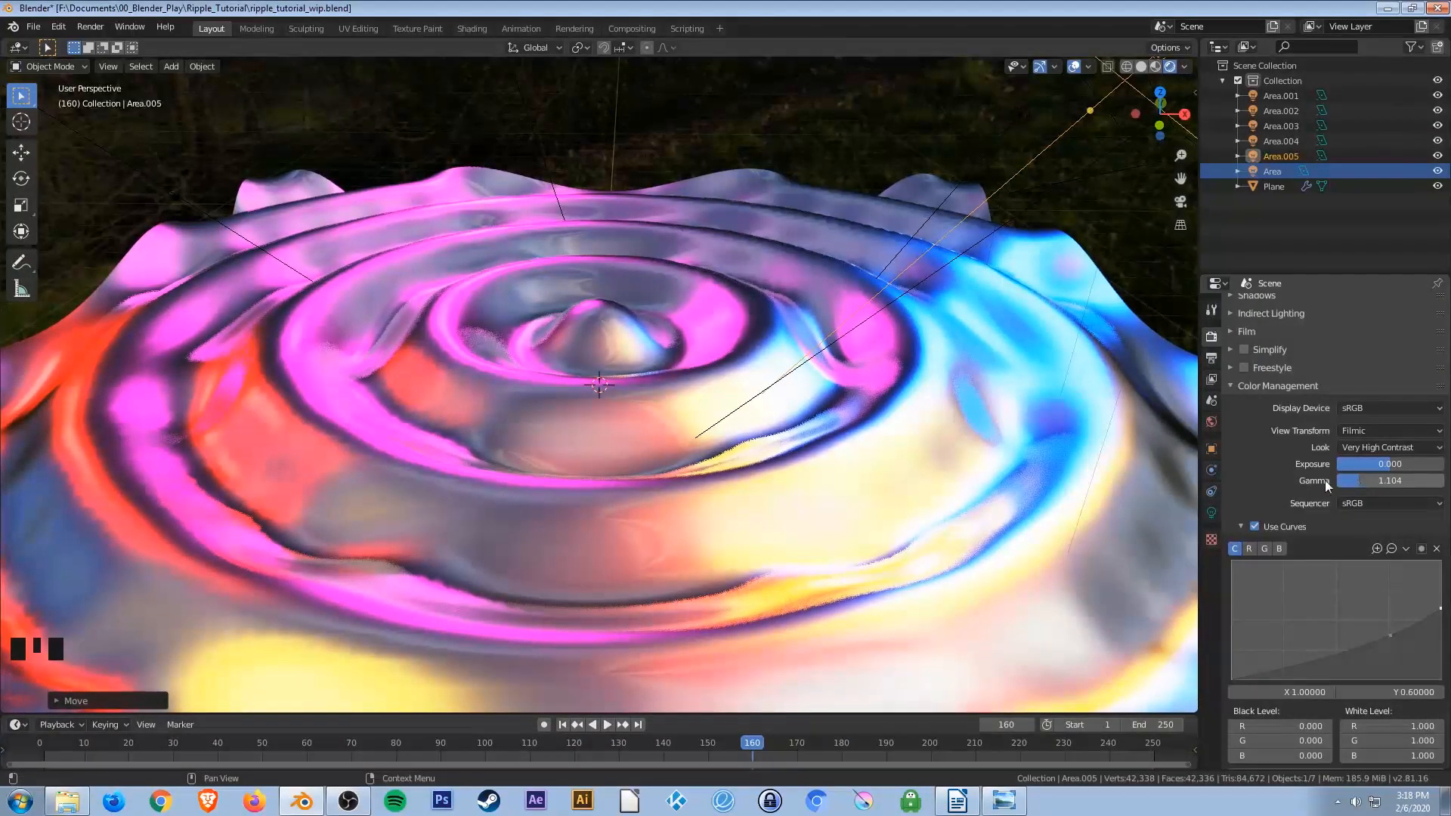
Save the blend file.
scroll(715, 495, "down", 2)
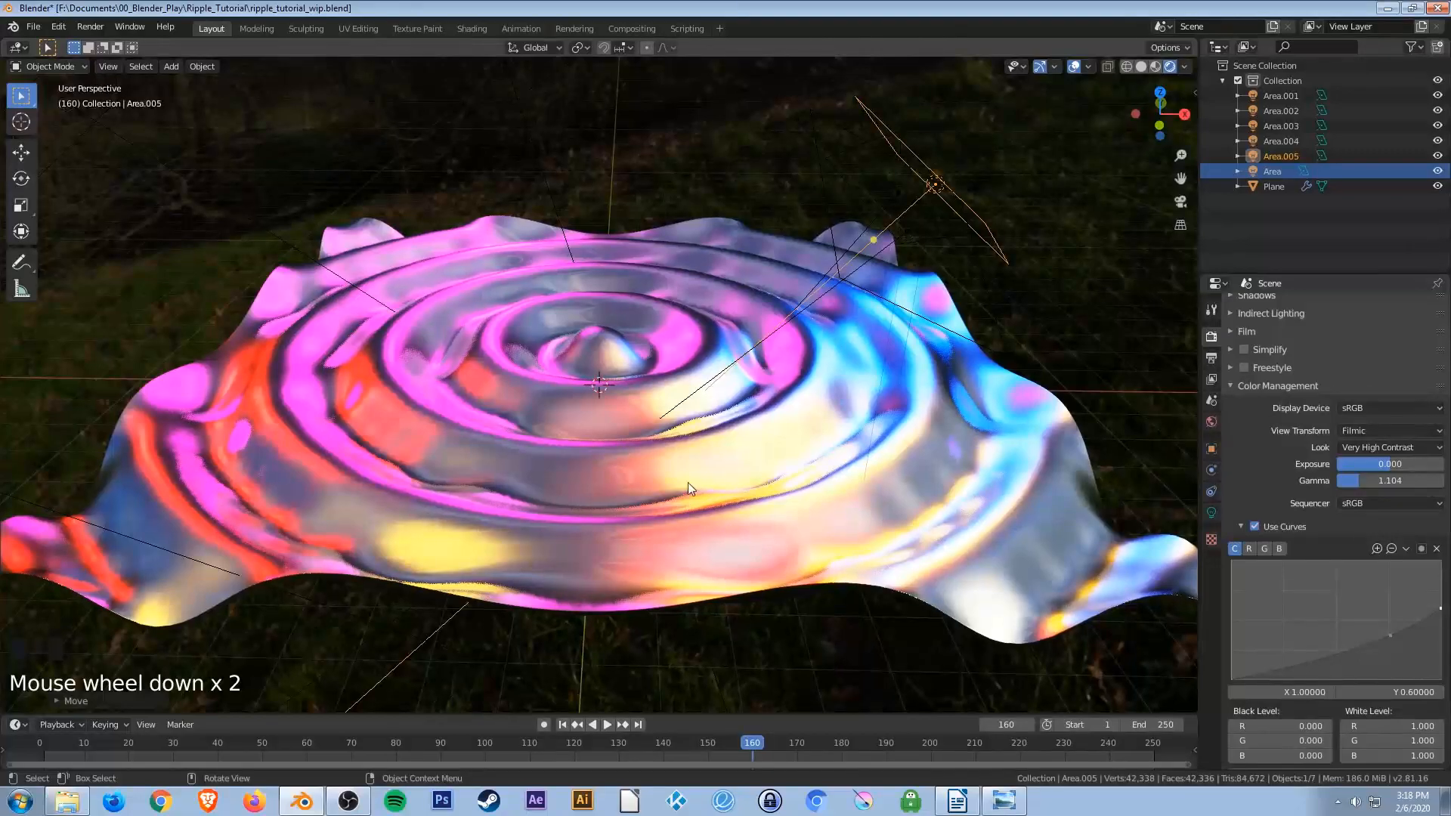
middle_click_drag(724, 412, 574, 415)
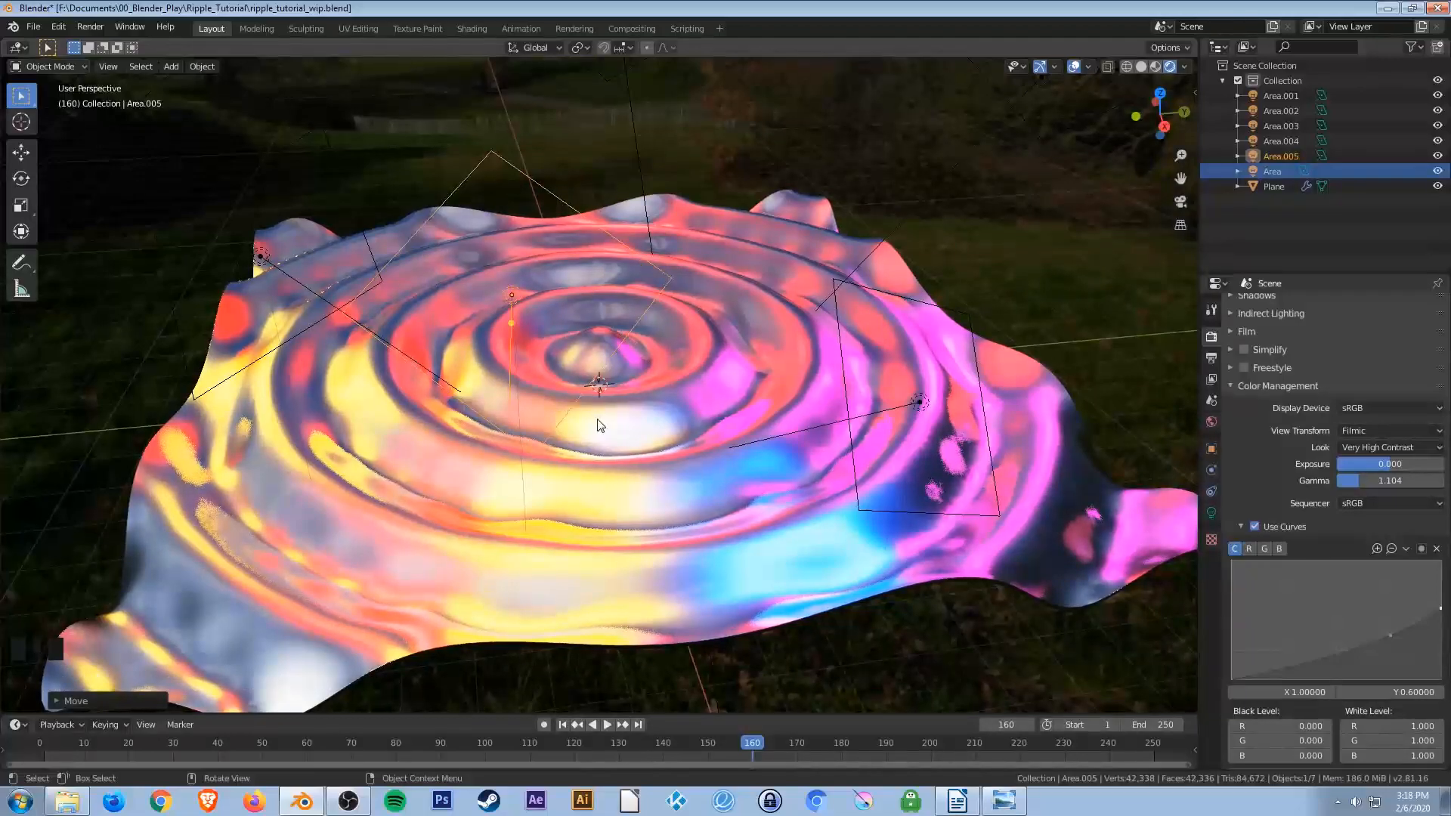
key("ctrl+s")
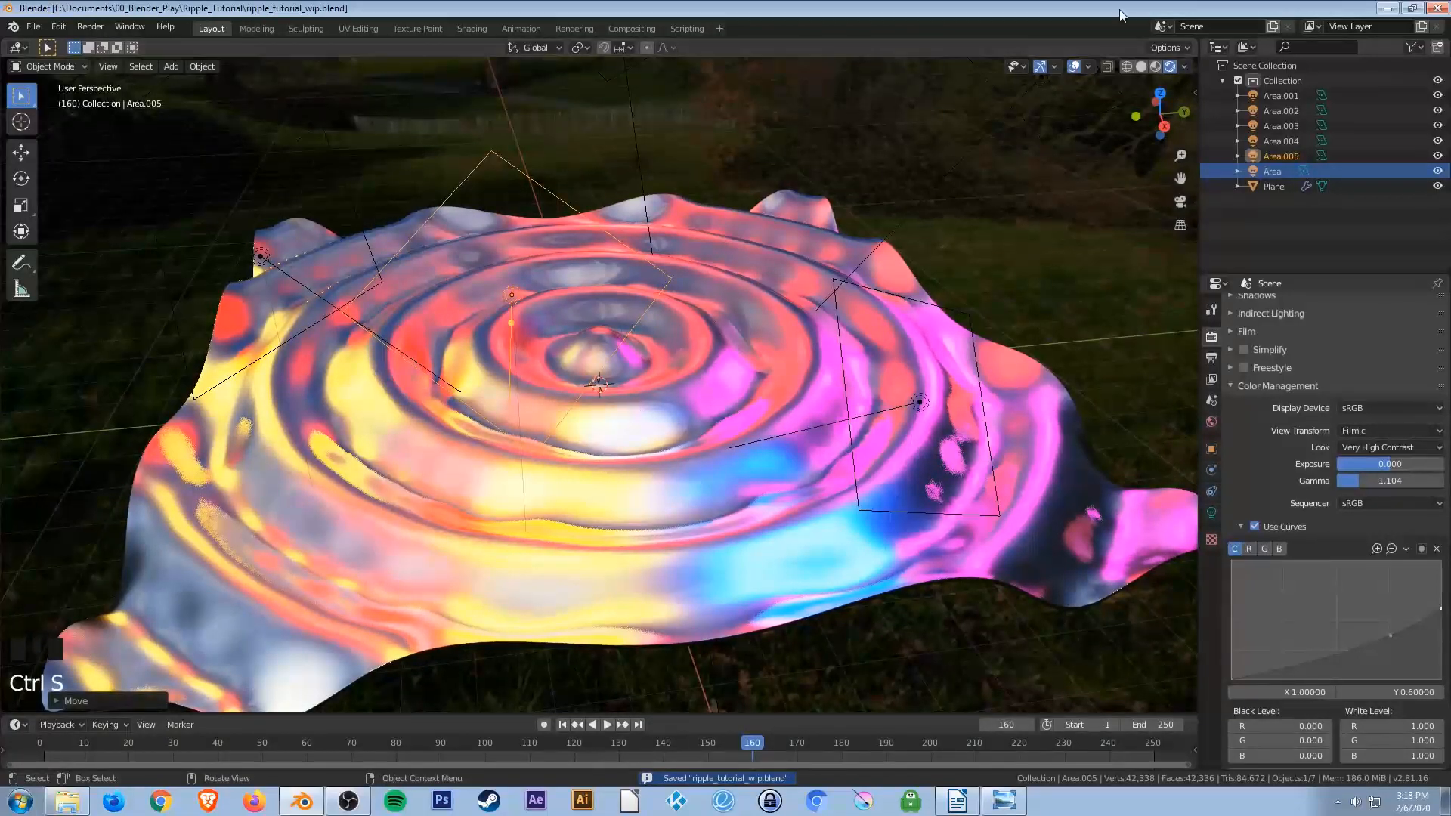
Play the animation to preview the rippling surface with the new color settings.
key("Right")
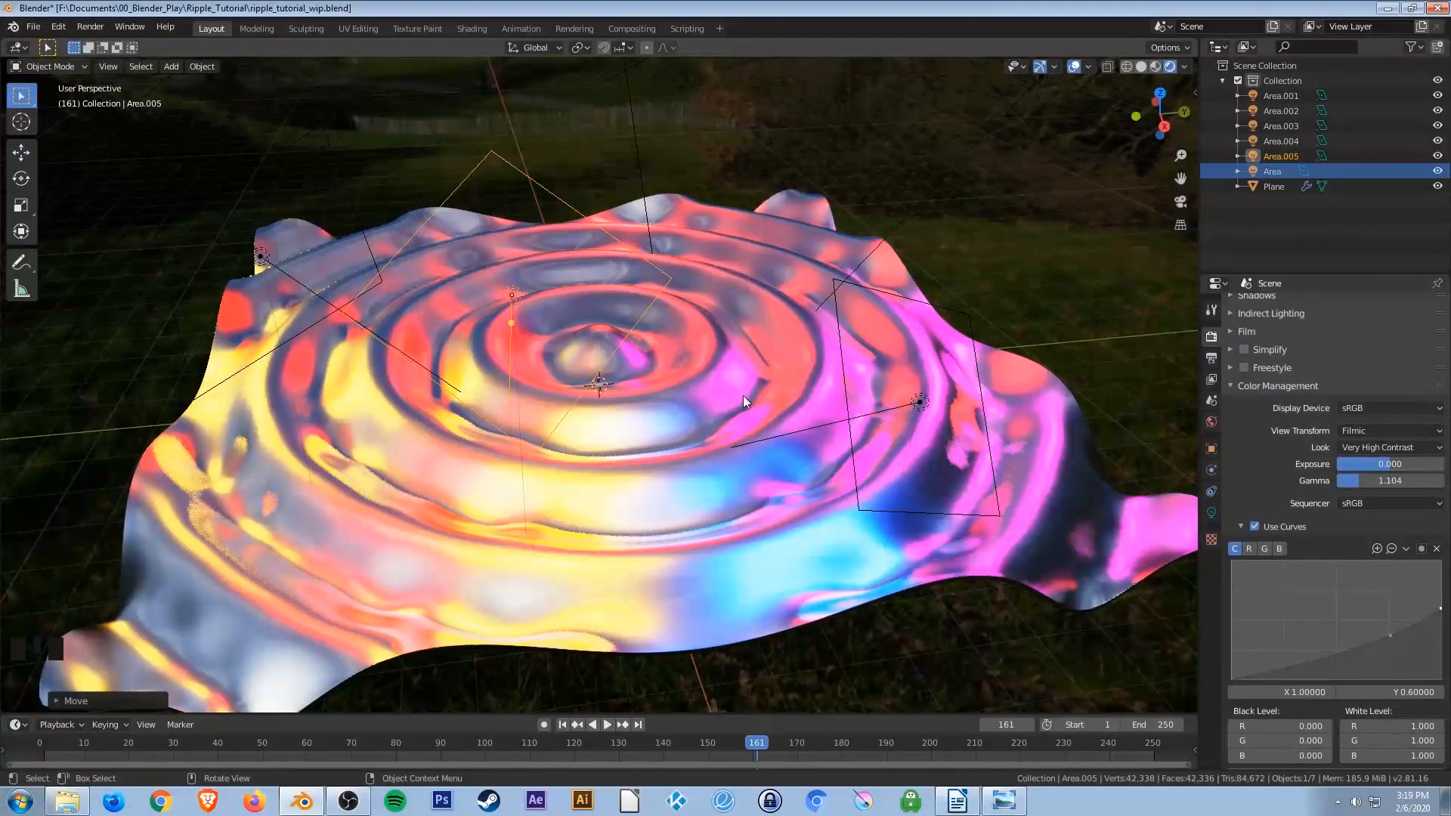
key("space")
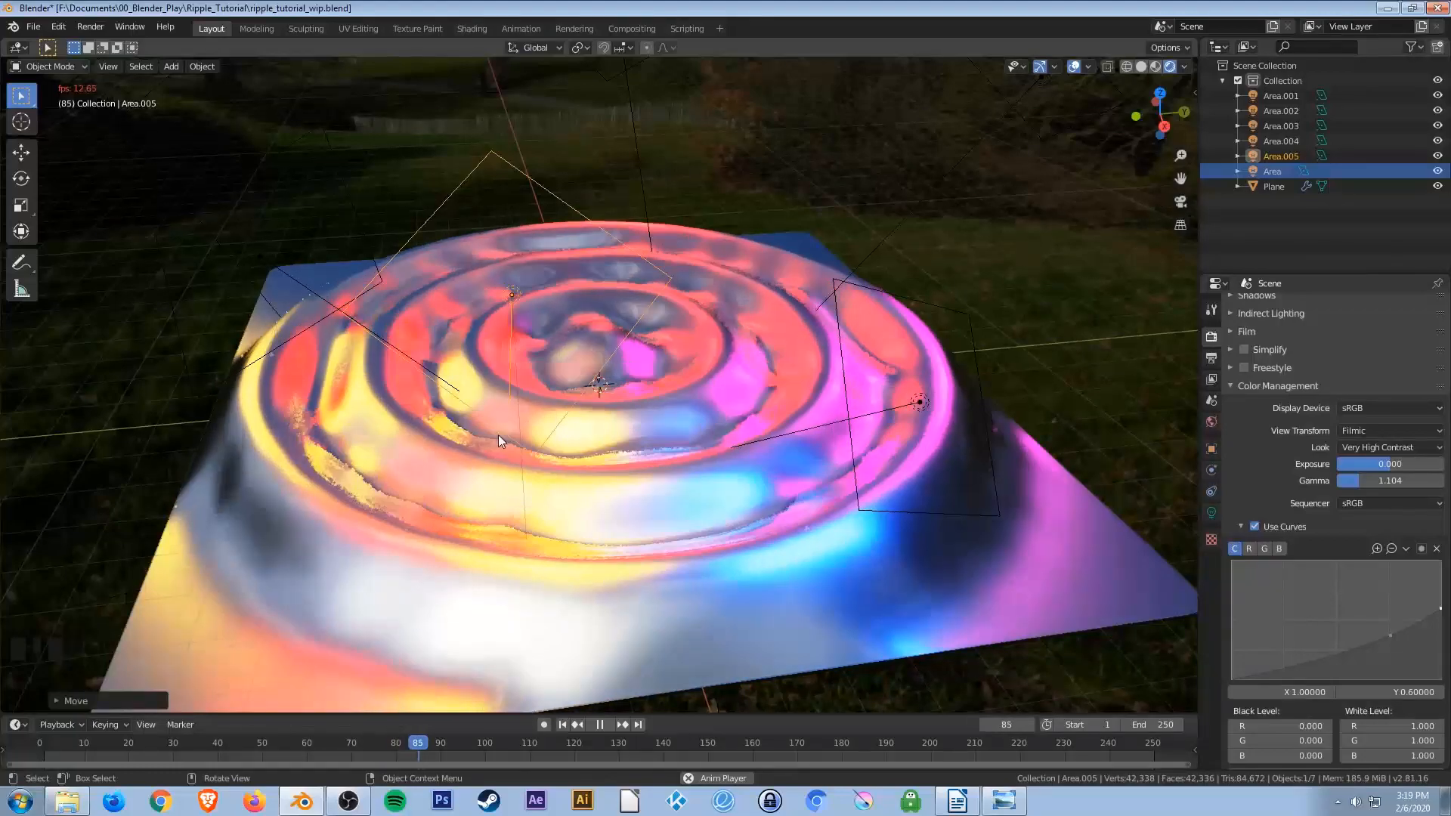
key("space")
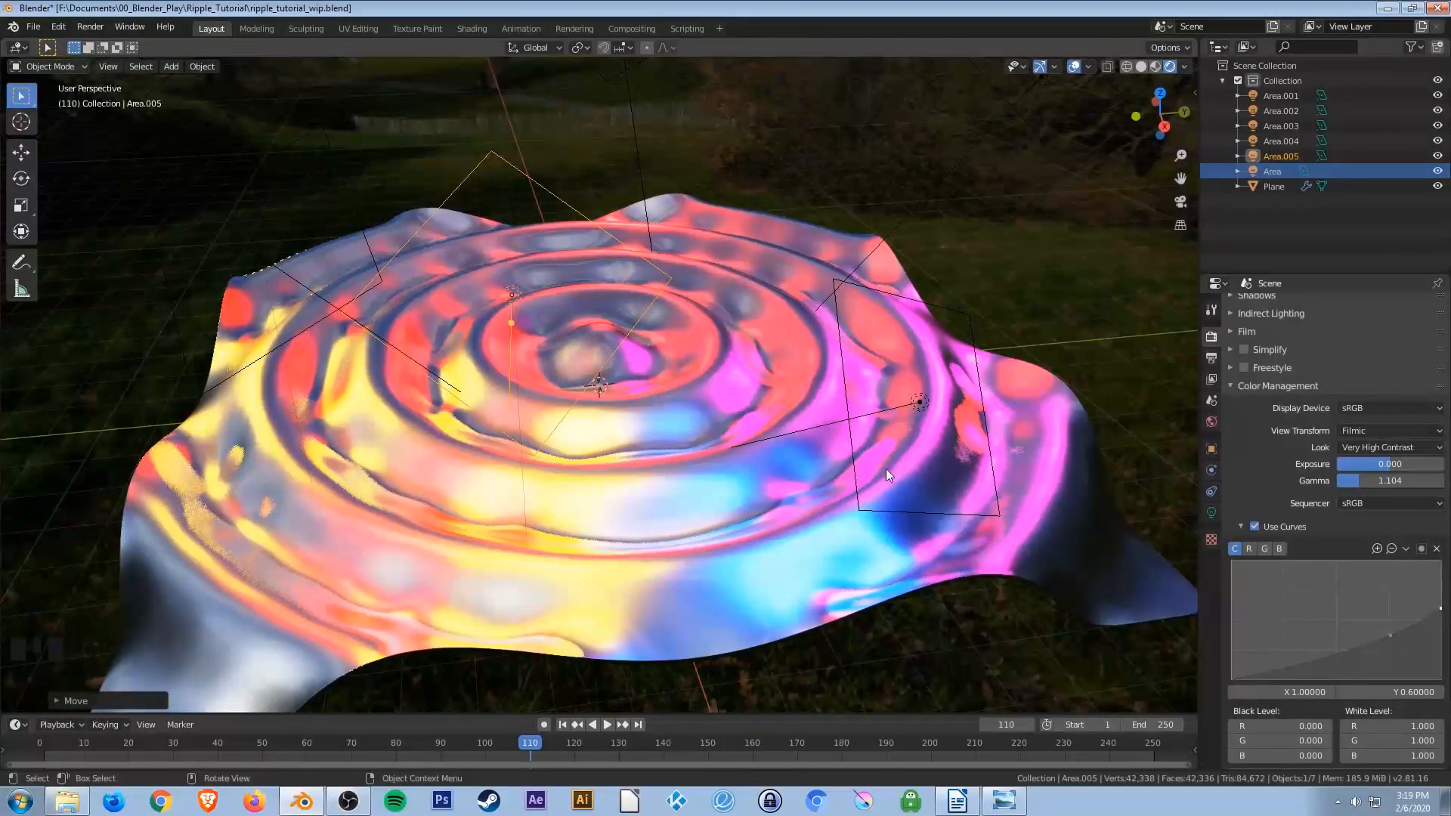
scroll(1247, 468, "down", 1)
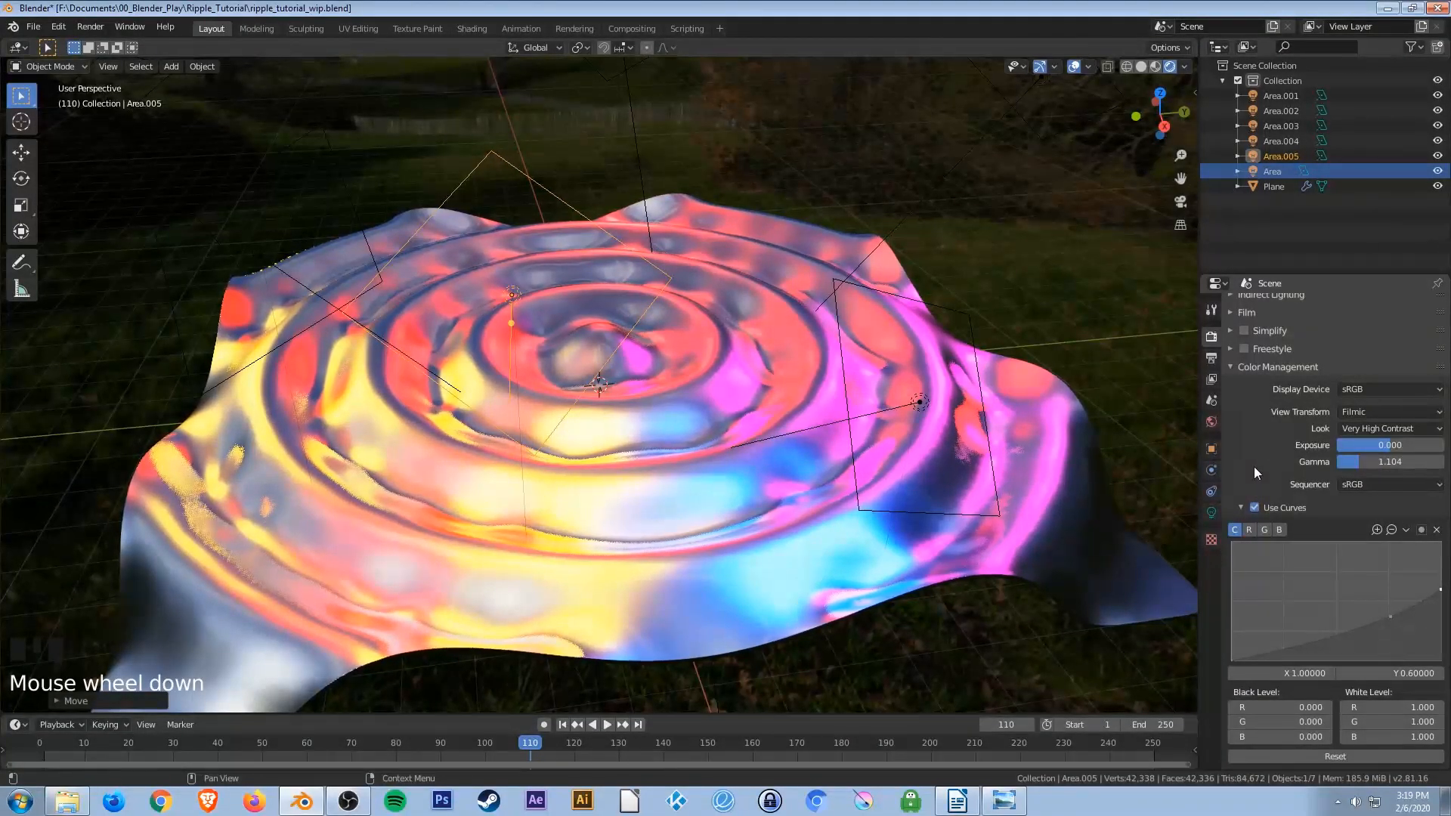
scroll(1257, 470, "up", 9)
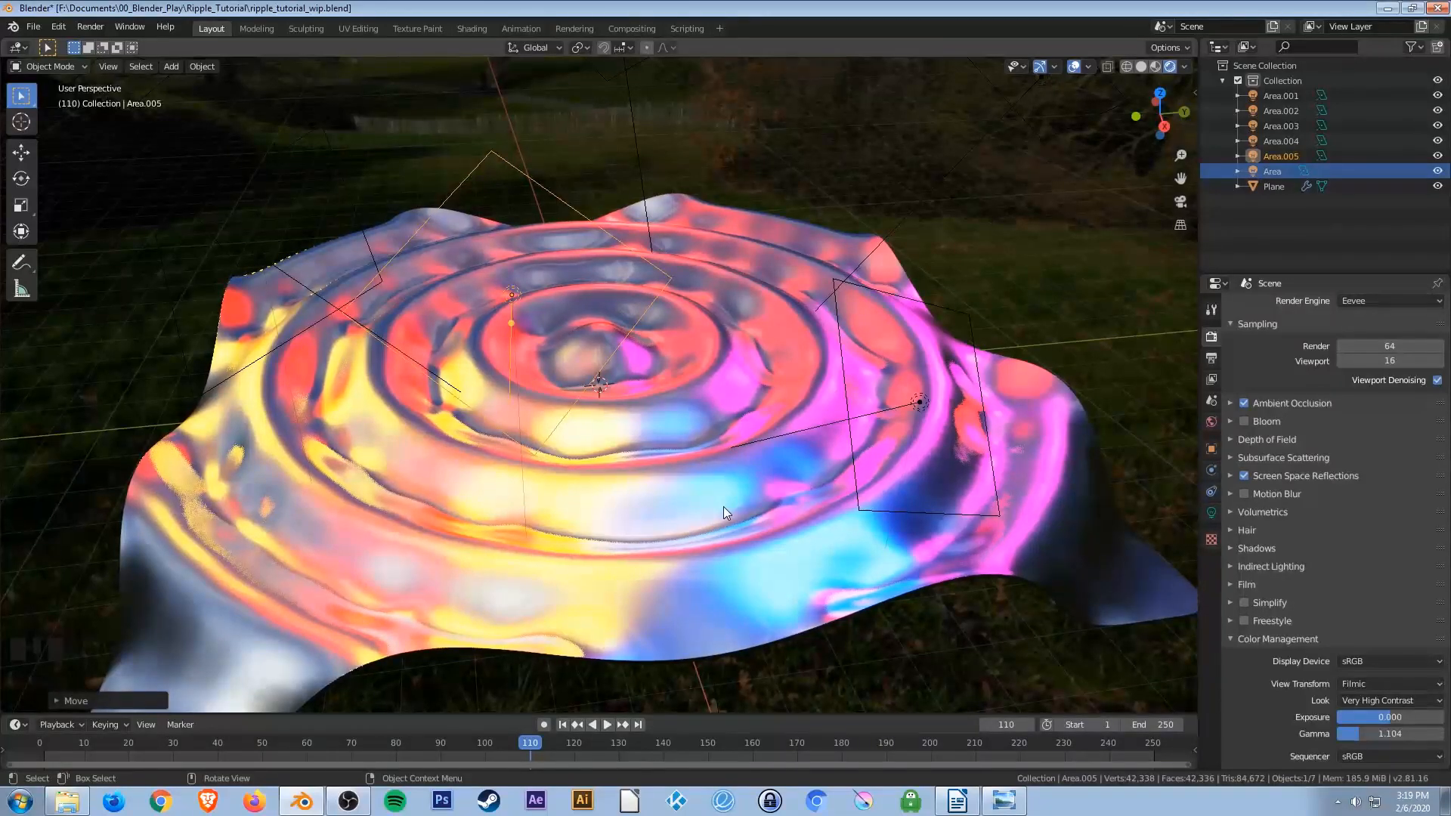
key("shift+a")
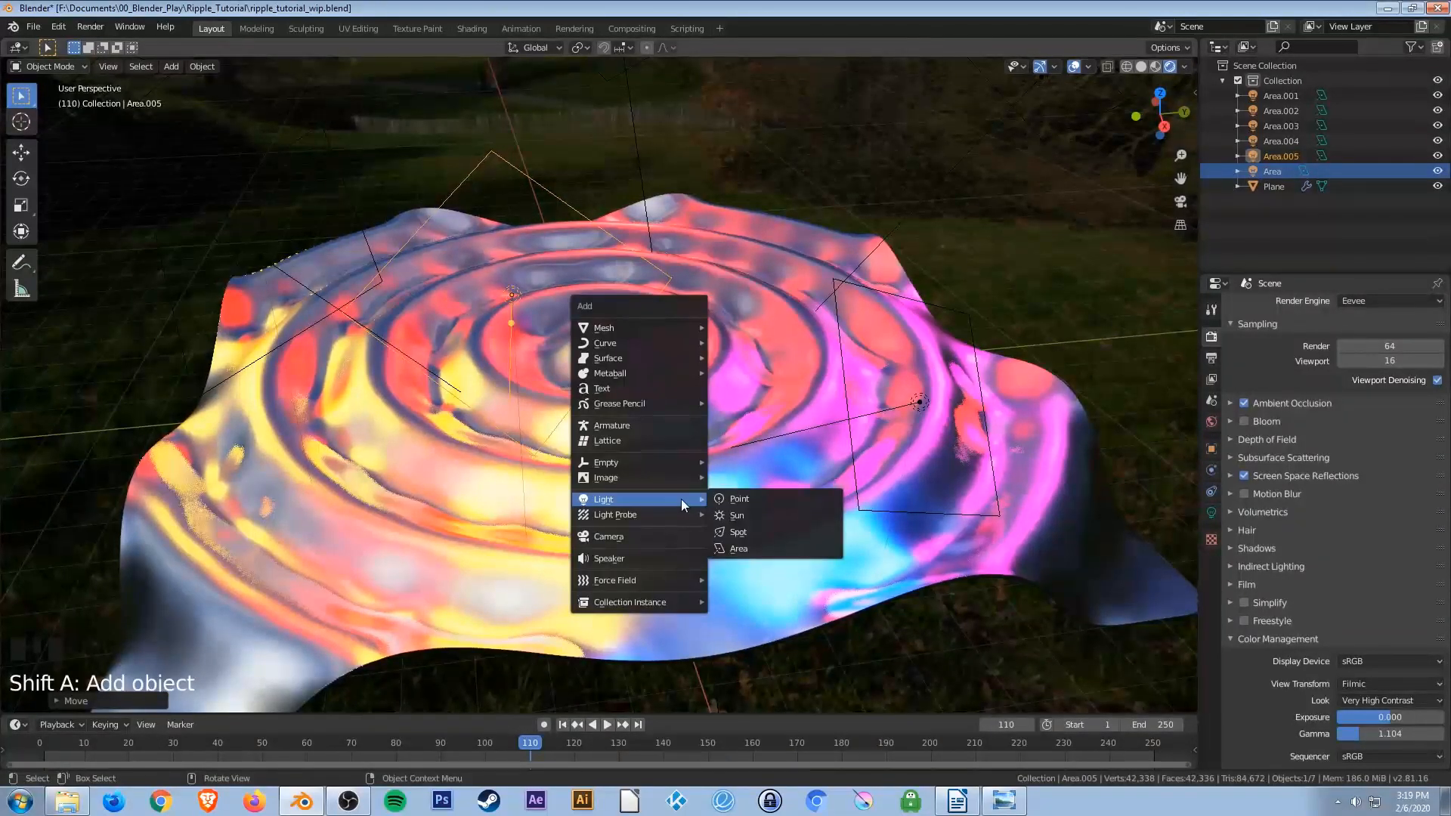
mouse_move(646, 514)
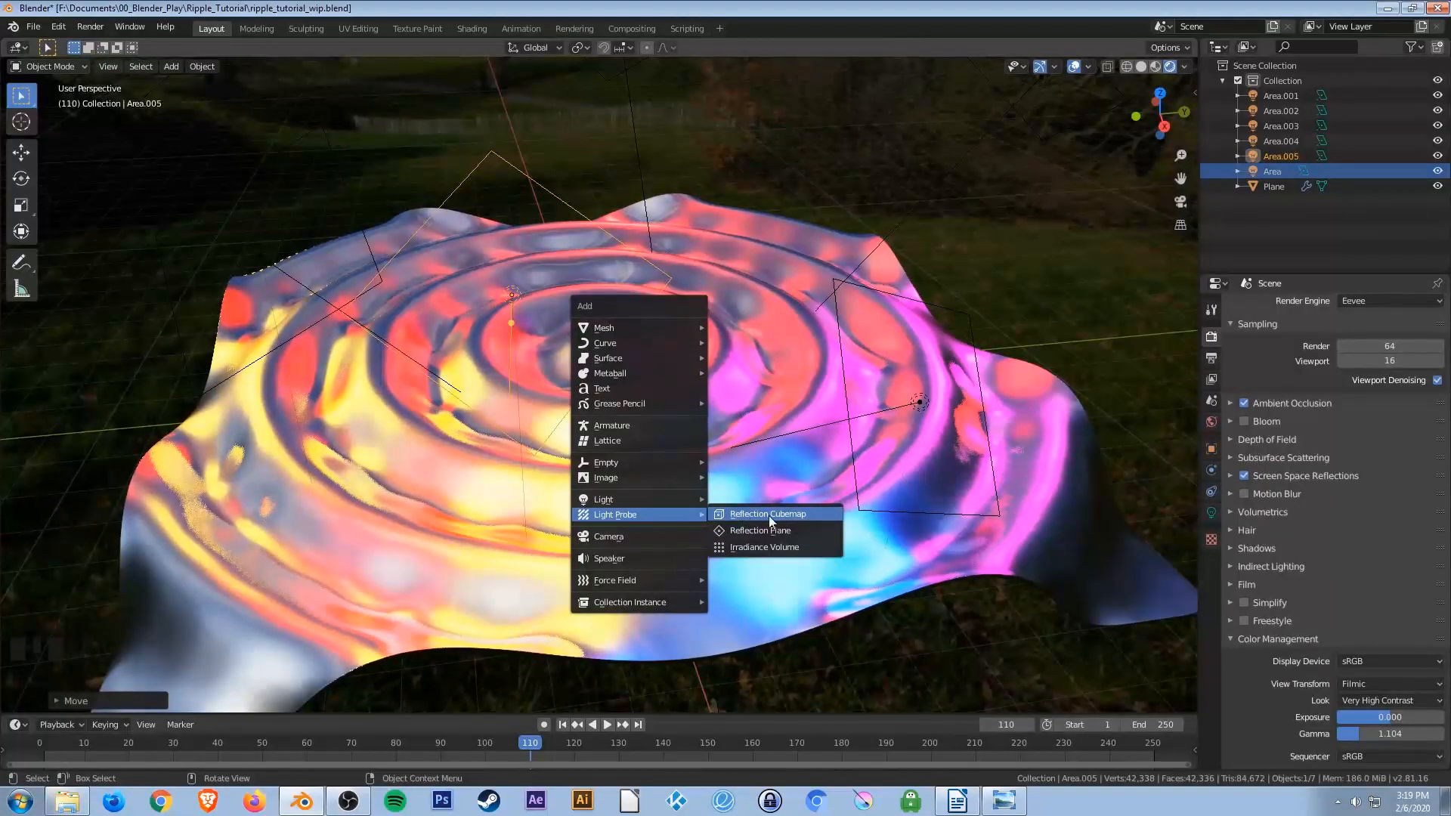
left_click(809, 519)
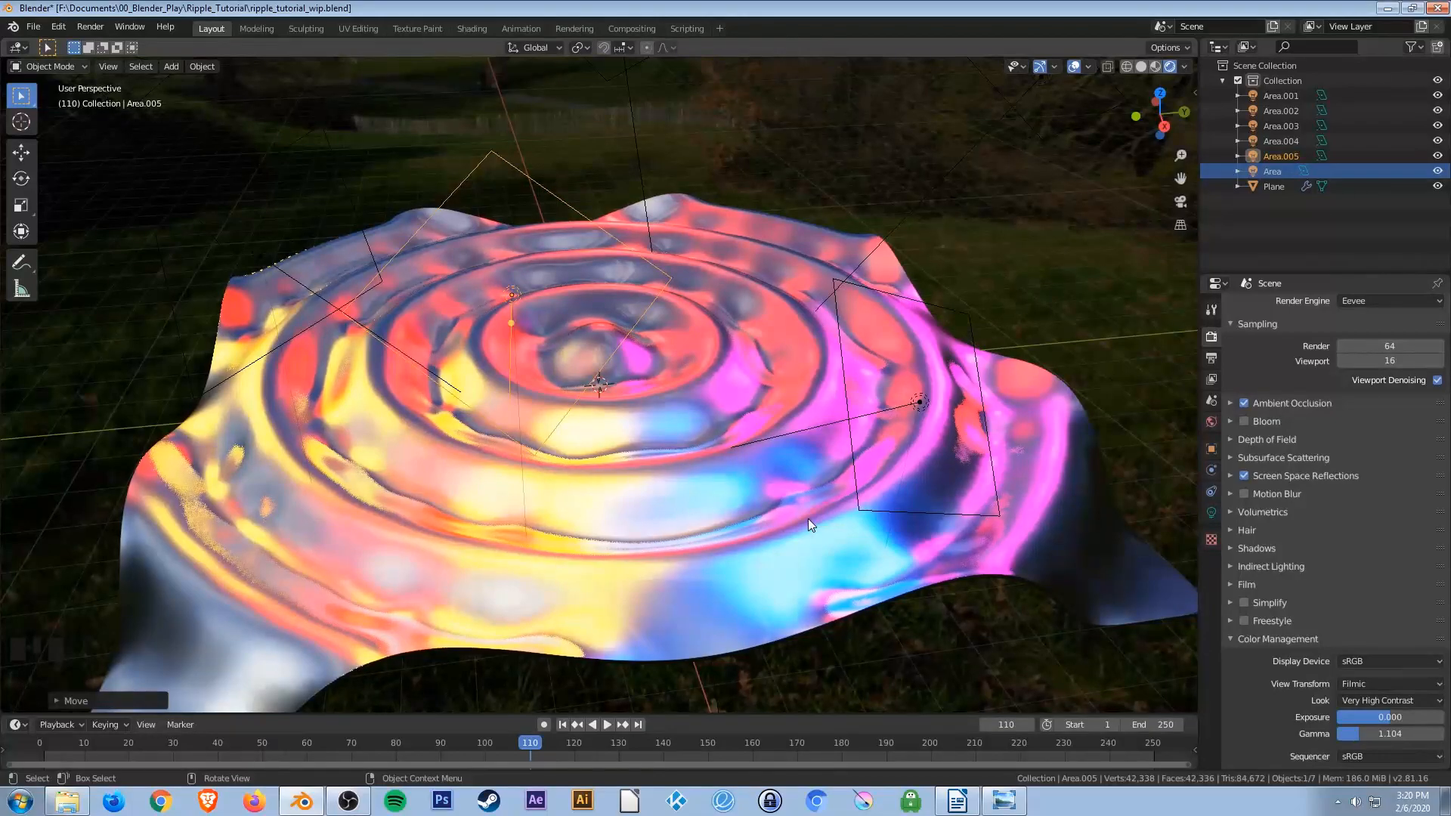
Switch the viewport to Solid shading.
key("z")
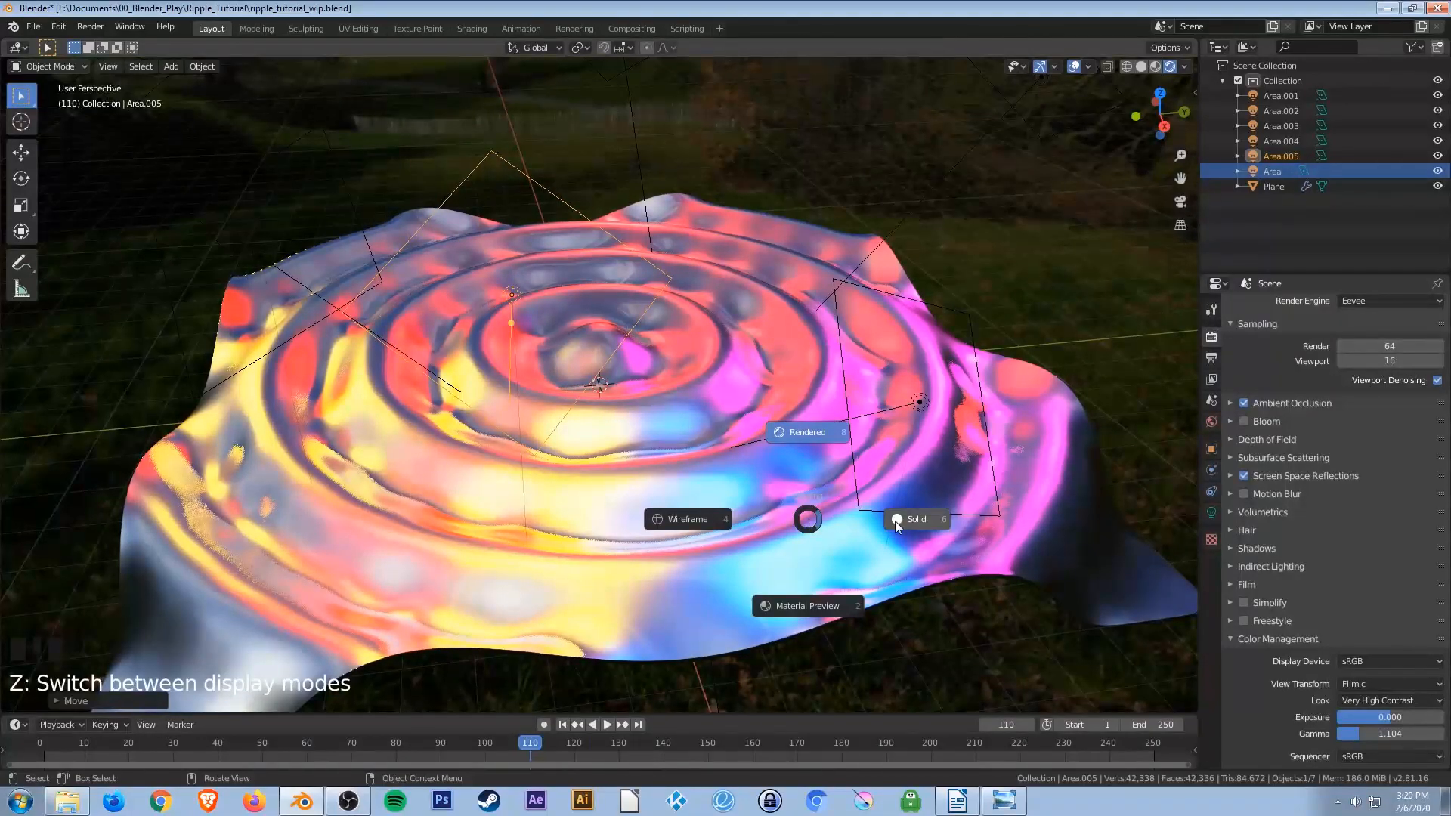
left_click(912, 527)
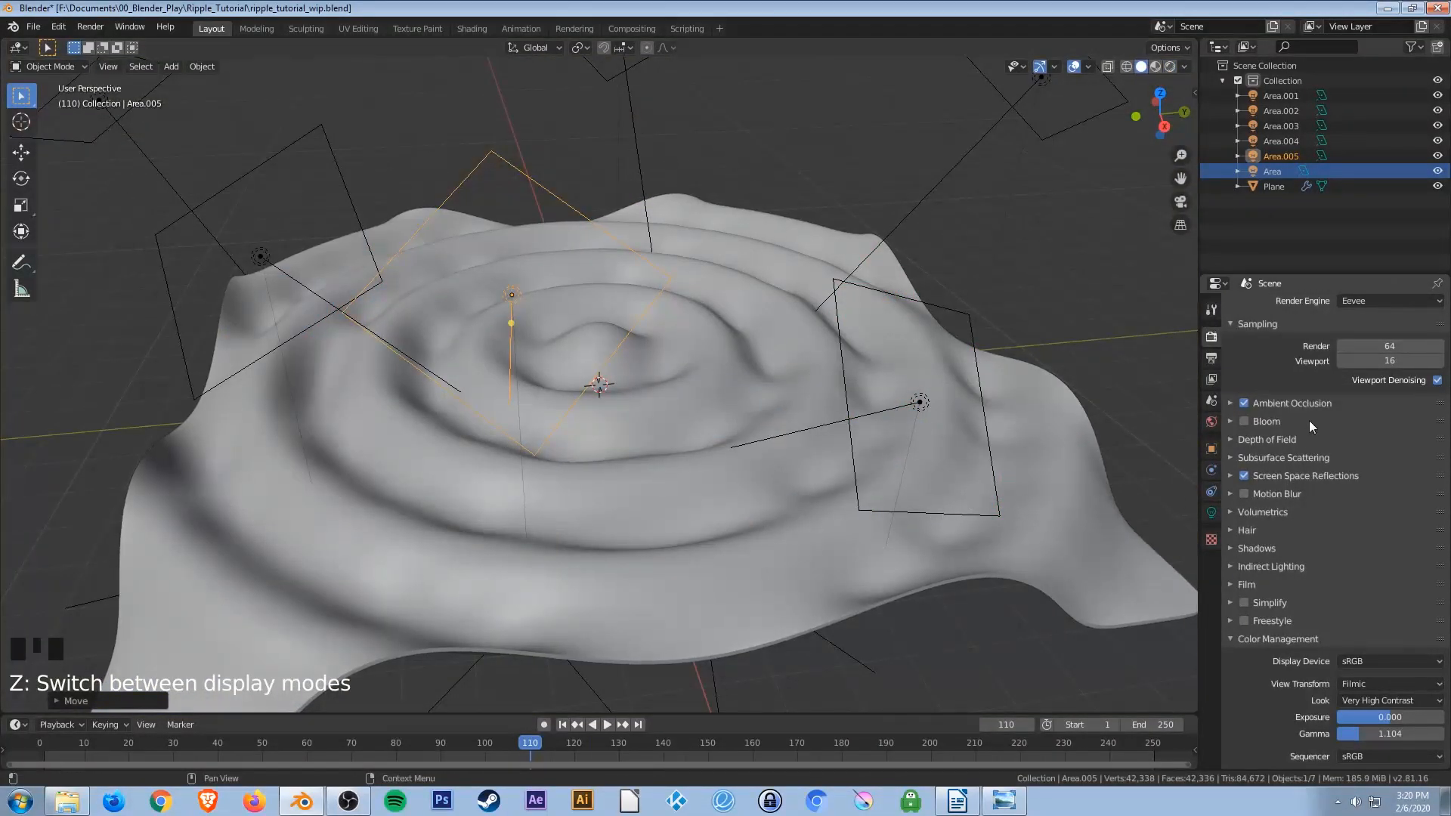
Change the render engine to Cycles and save the file.
scroll(1341, 306, "up", 3)
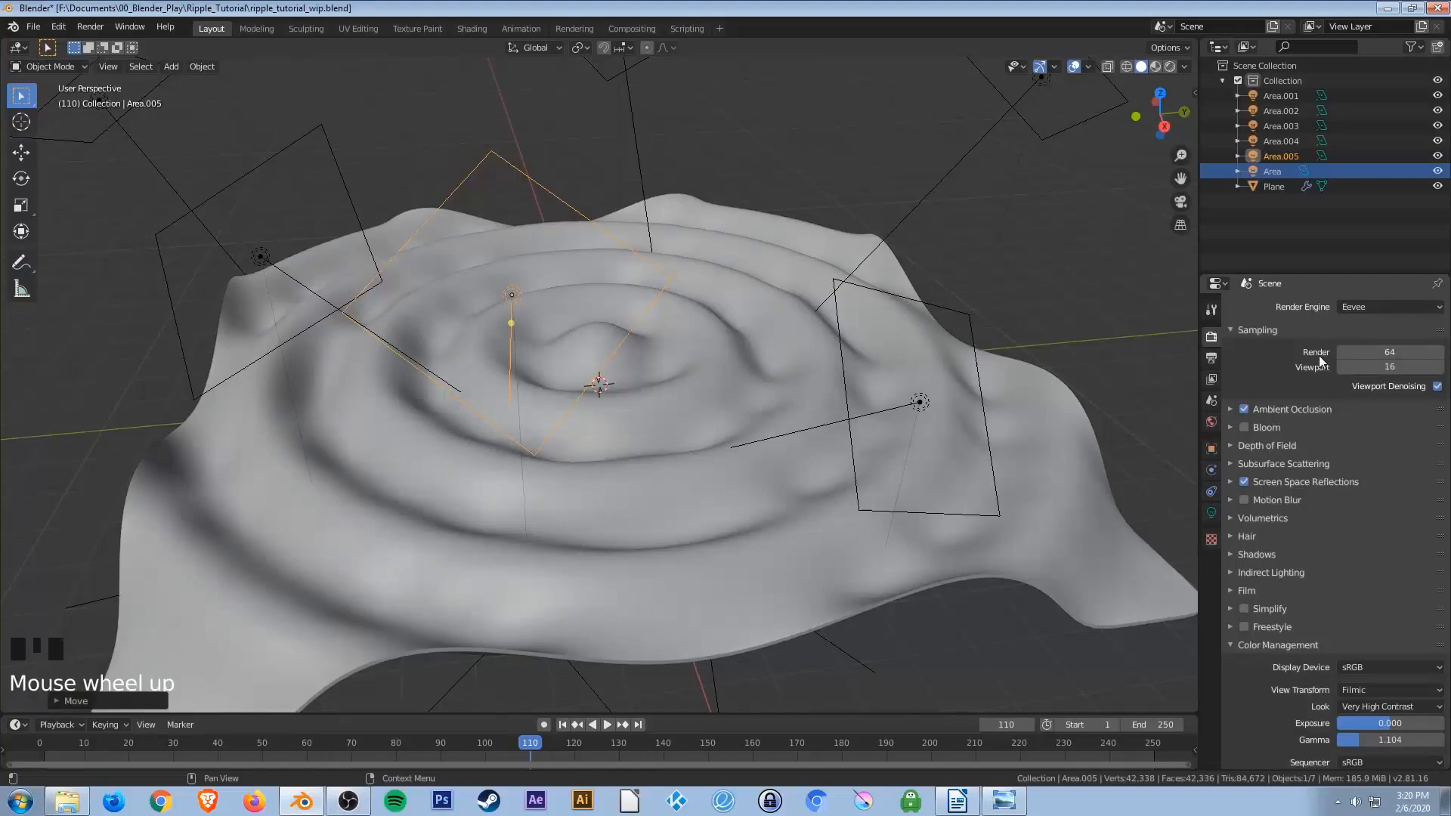
left_click(1359, 310)
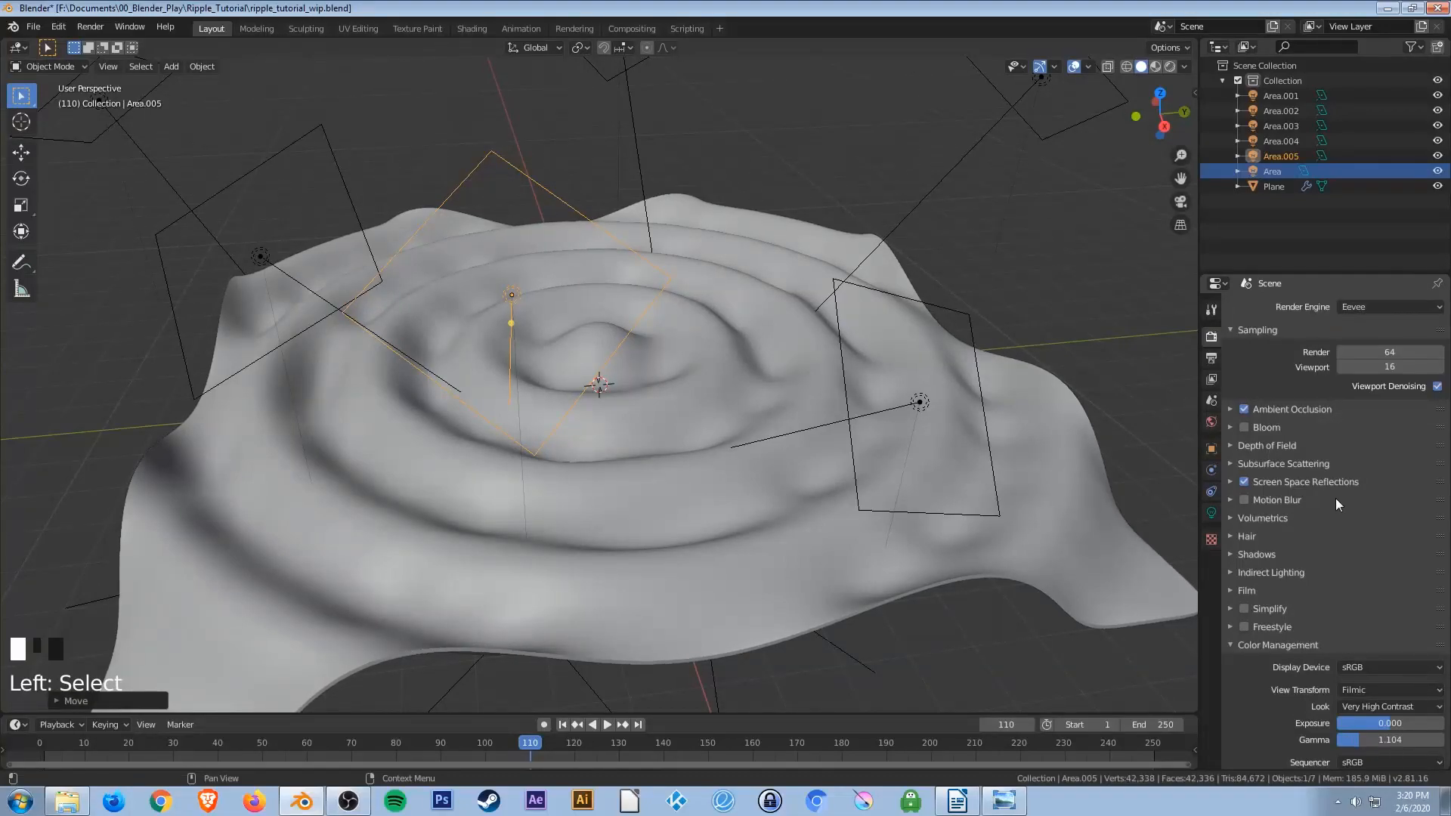
left_click(1376, 305)
left_click(1360, 360)
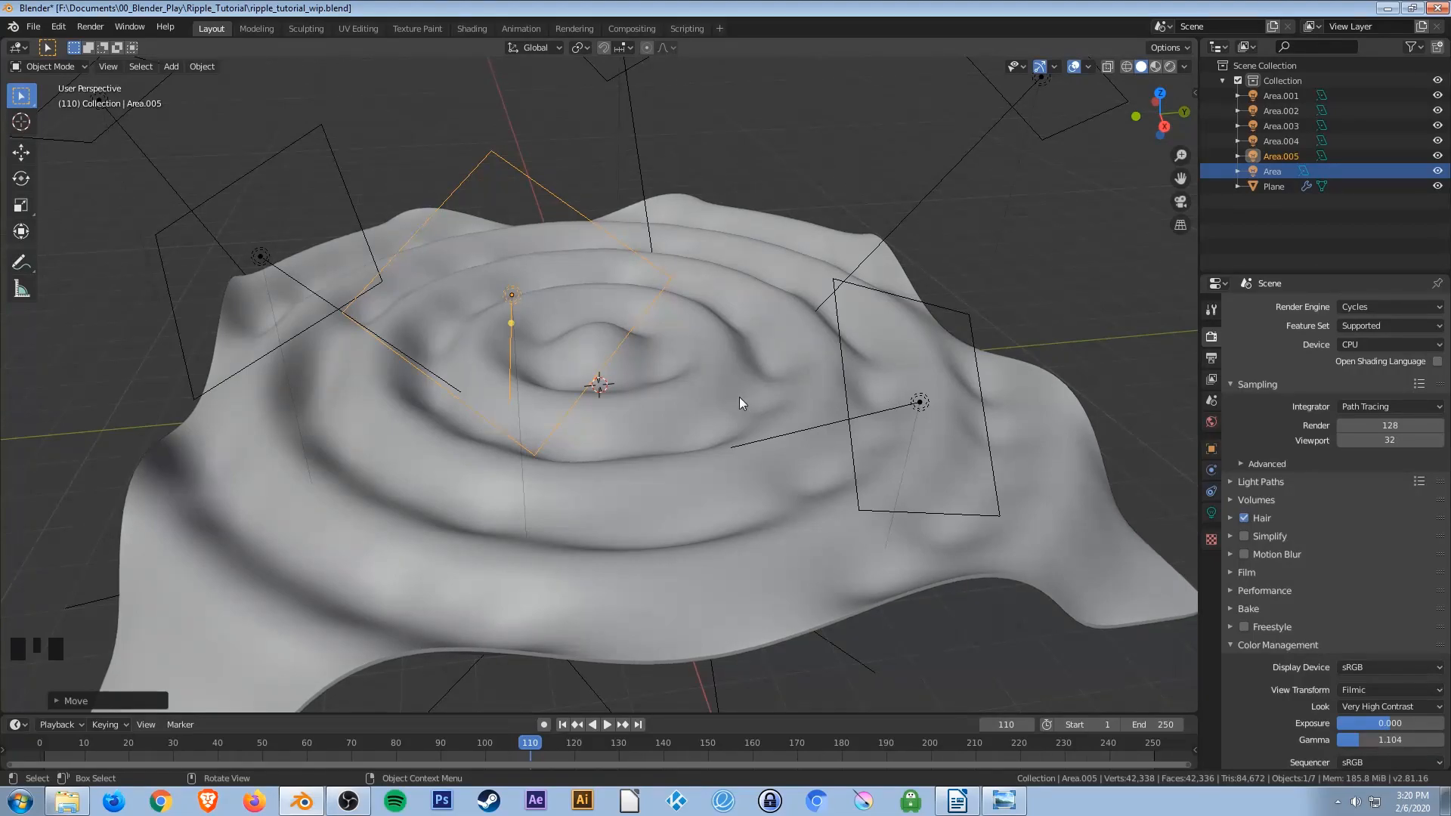
key("ctrl+s")
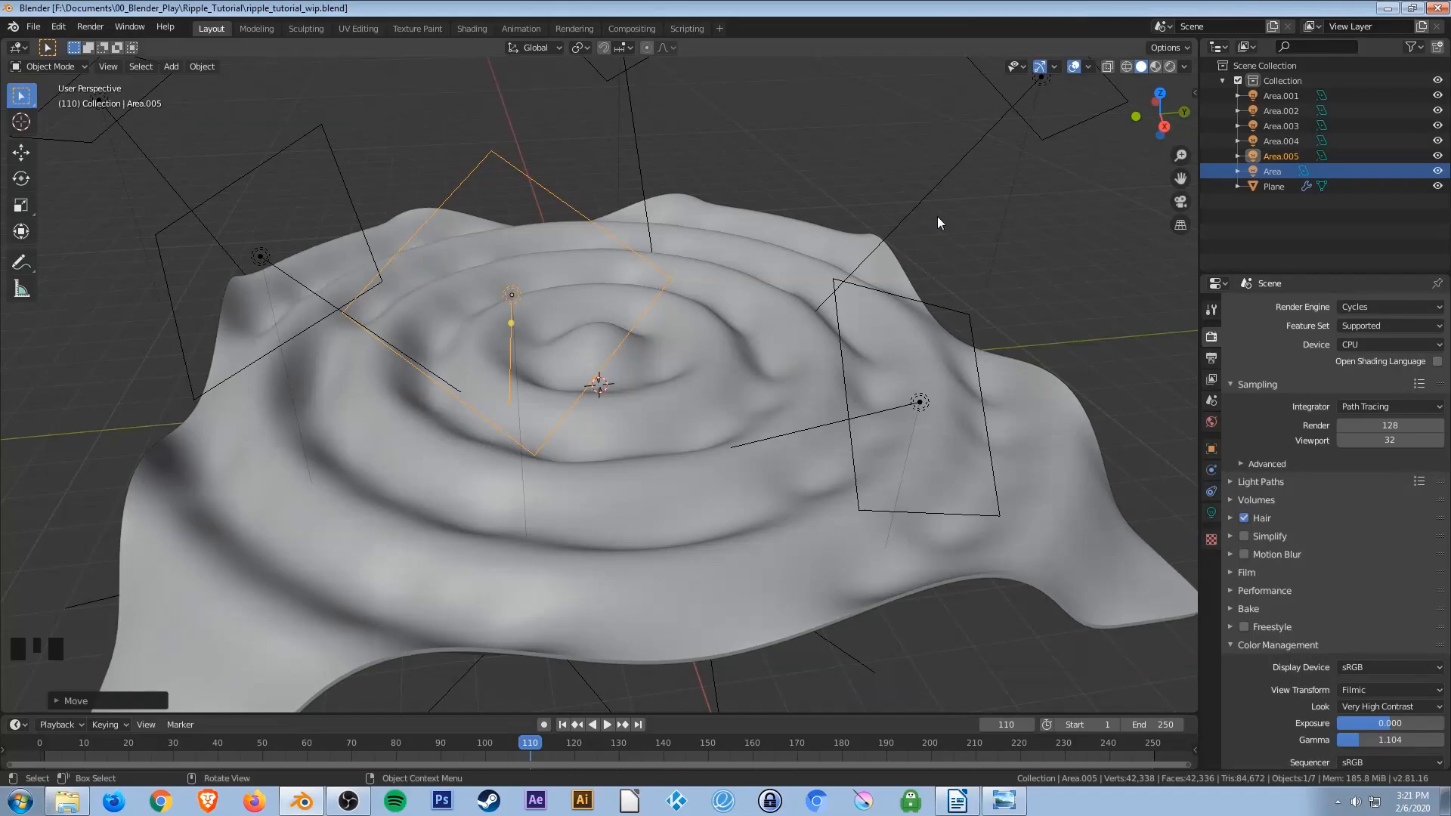
Set the Cycles render samples to 50 and the viewport samples to 5.
left_click(1392, 427)
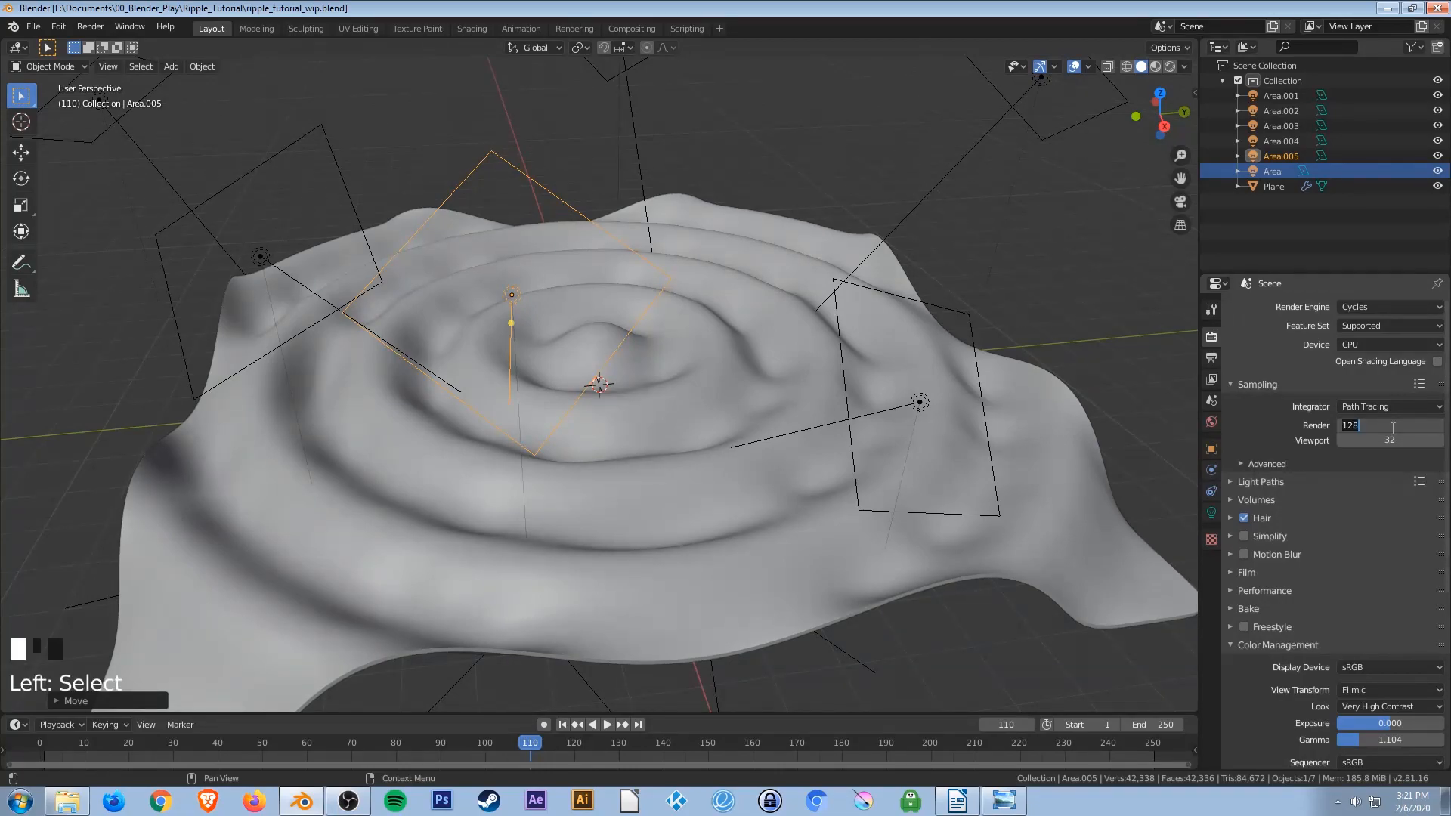
type("50")
key("Return")
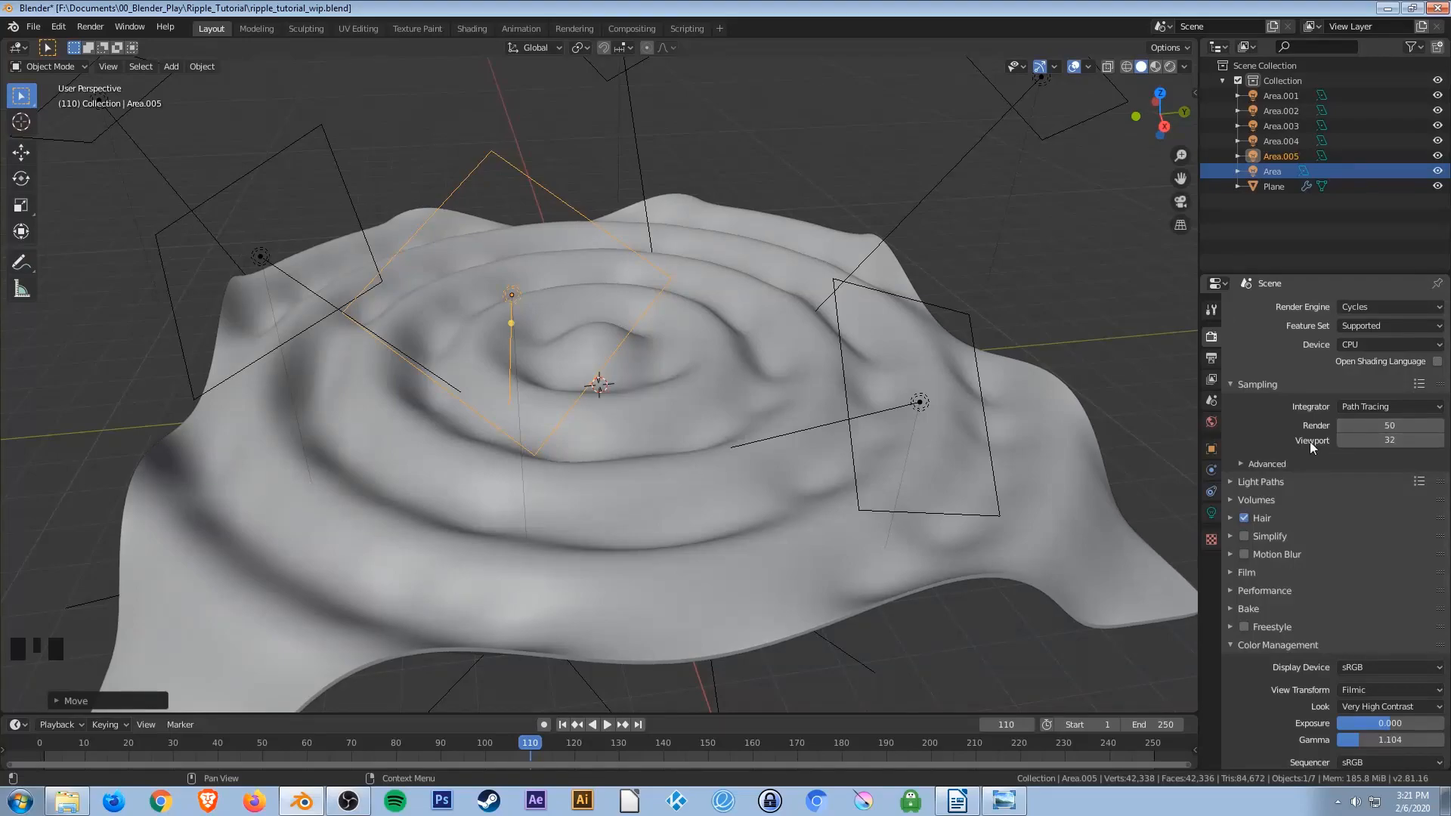
left_click(1394, 440)
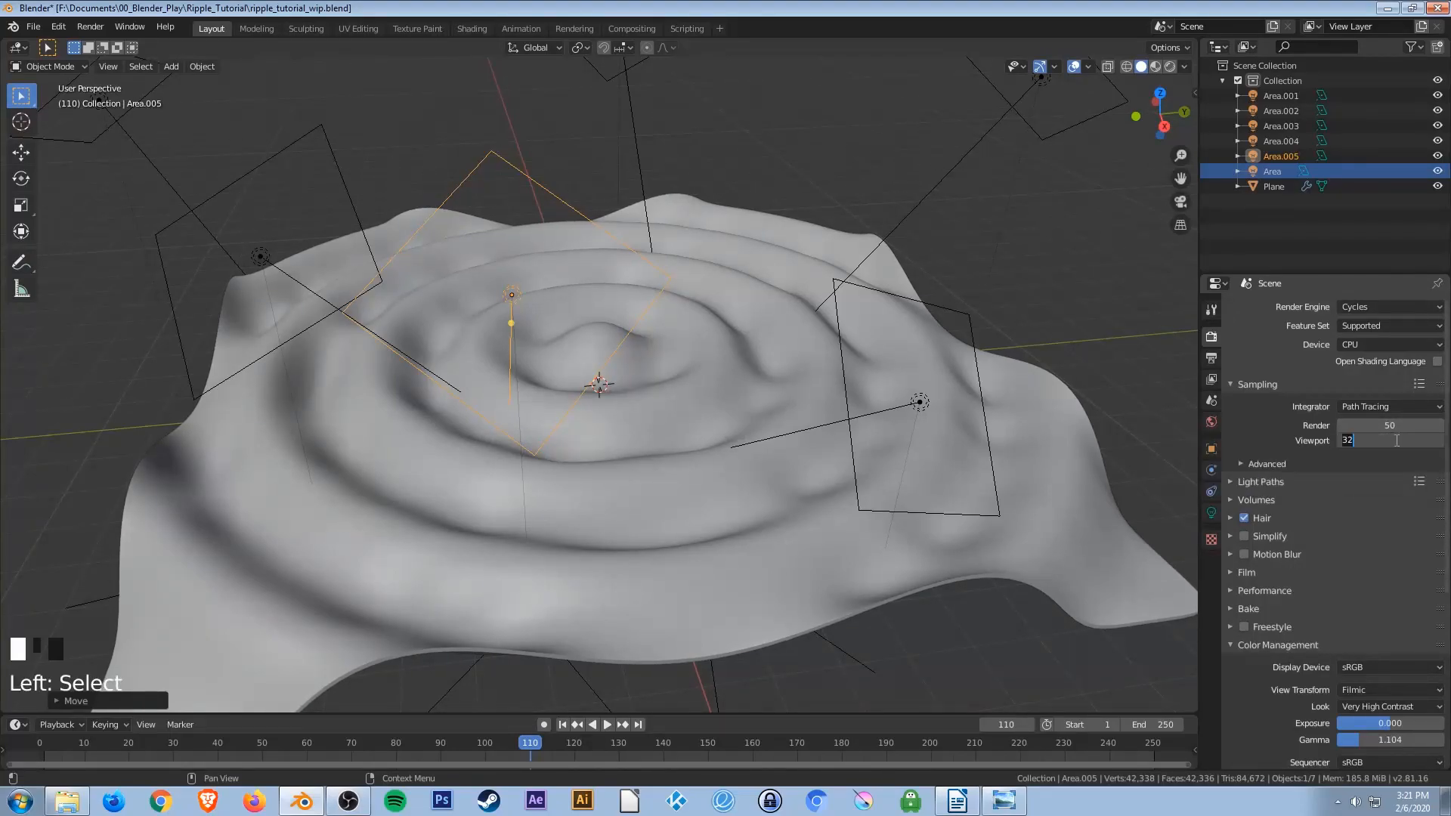
type("5")
key("Return")
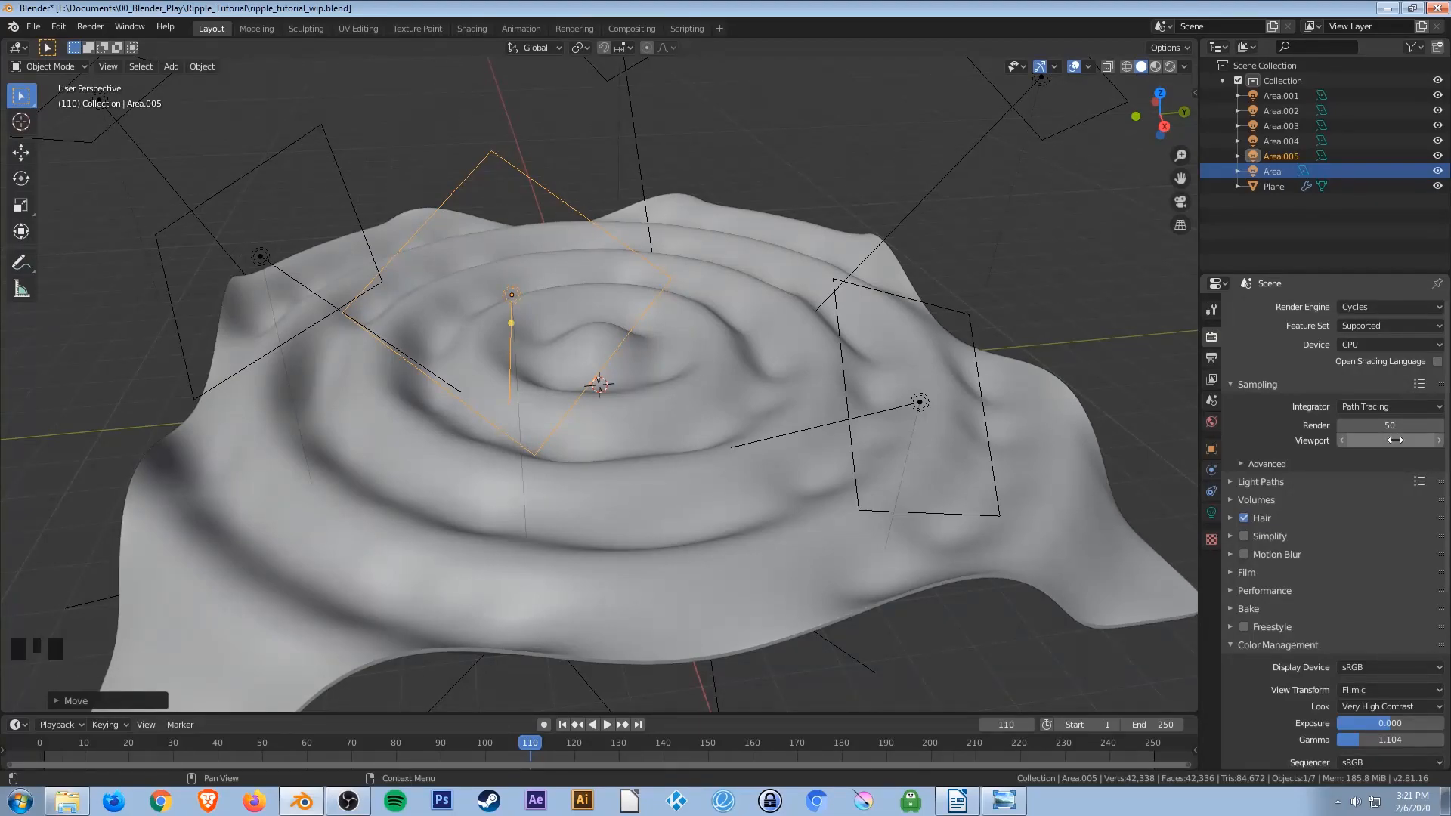
Open the Light Paths settings and set the total max bounces to 3.
left_click(1266, 464)
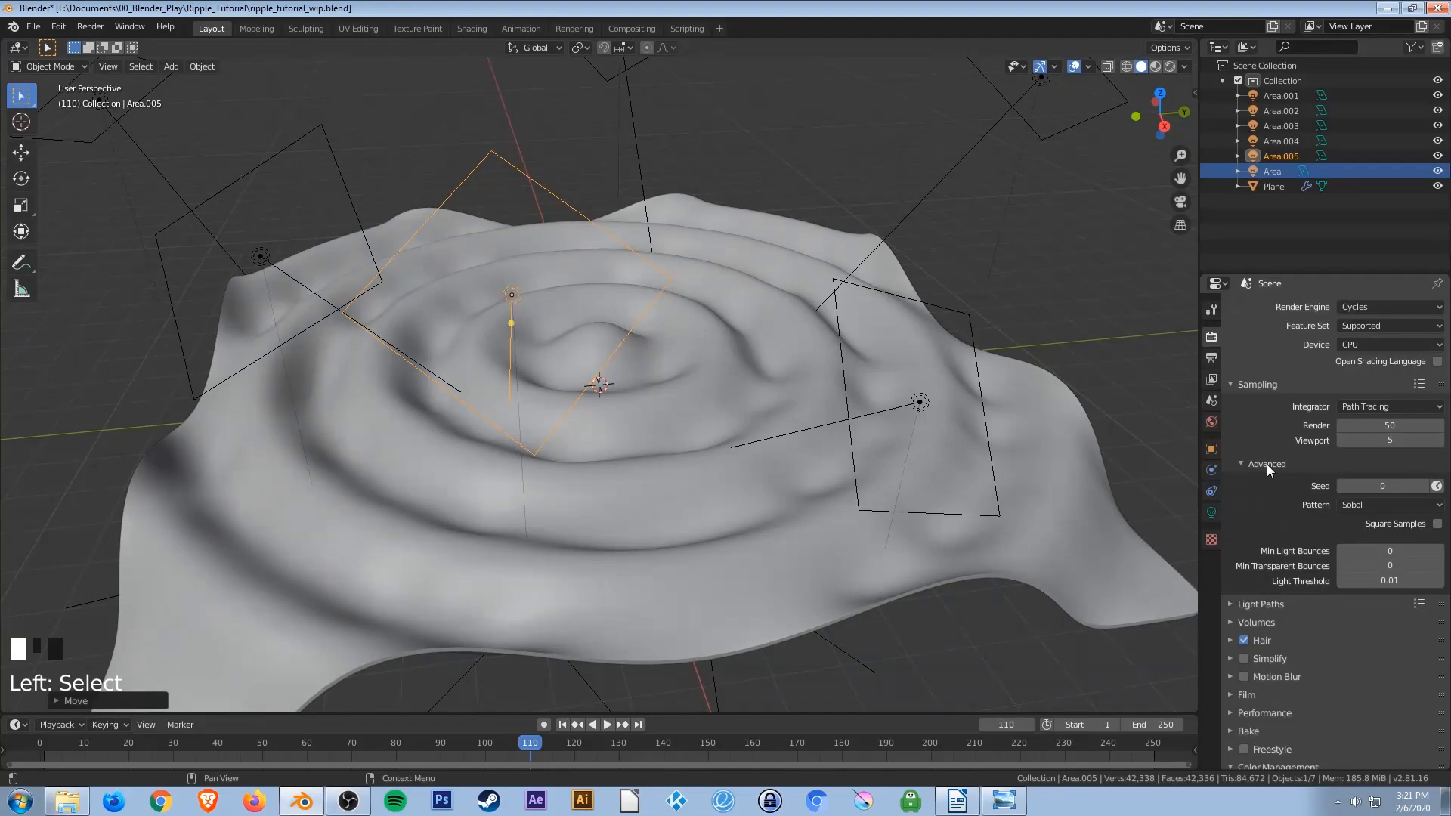
left_click(1267, 464)
left_click(1245, 386)
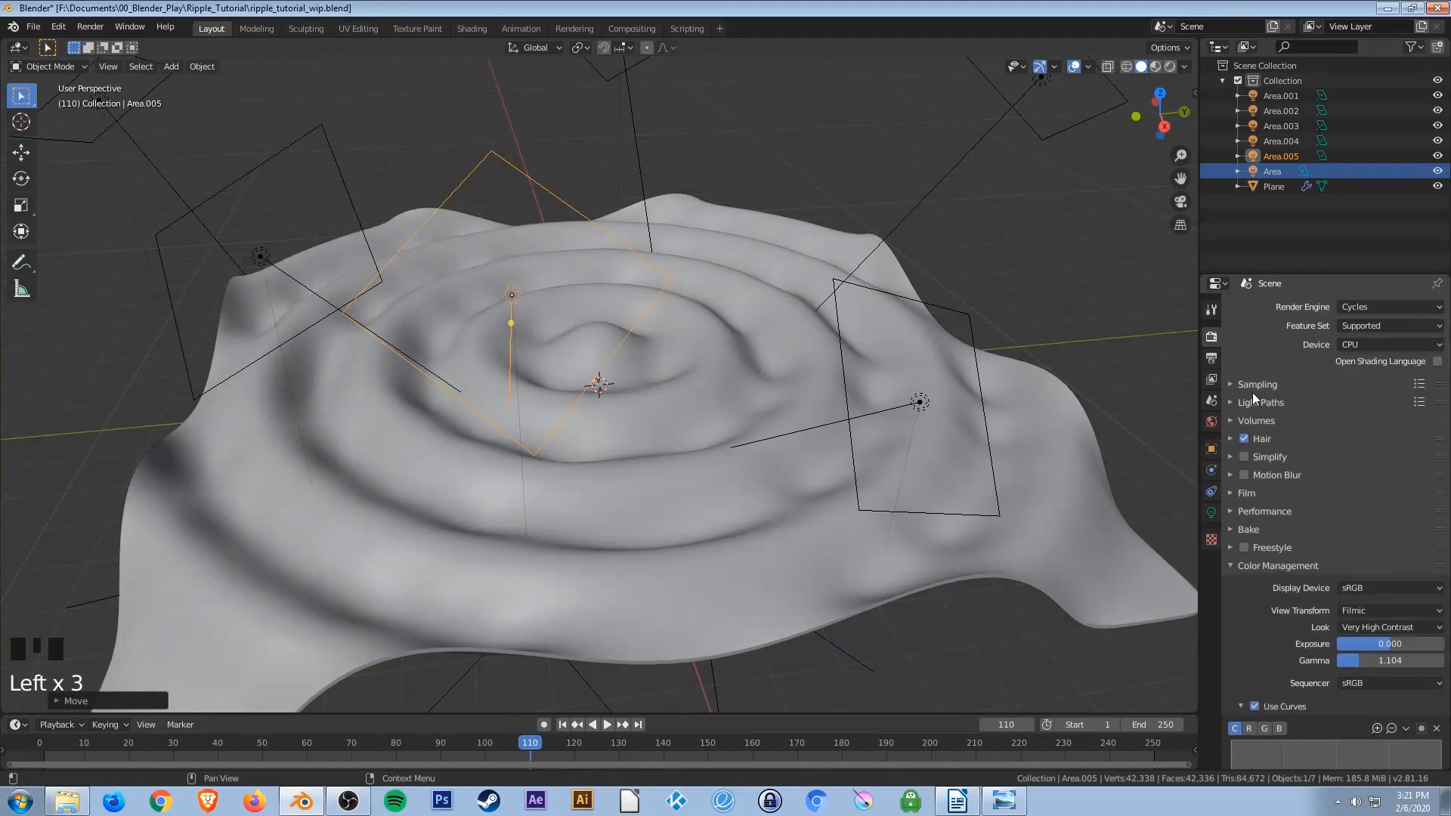
left_click(1259, 400)
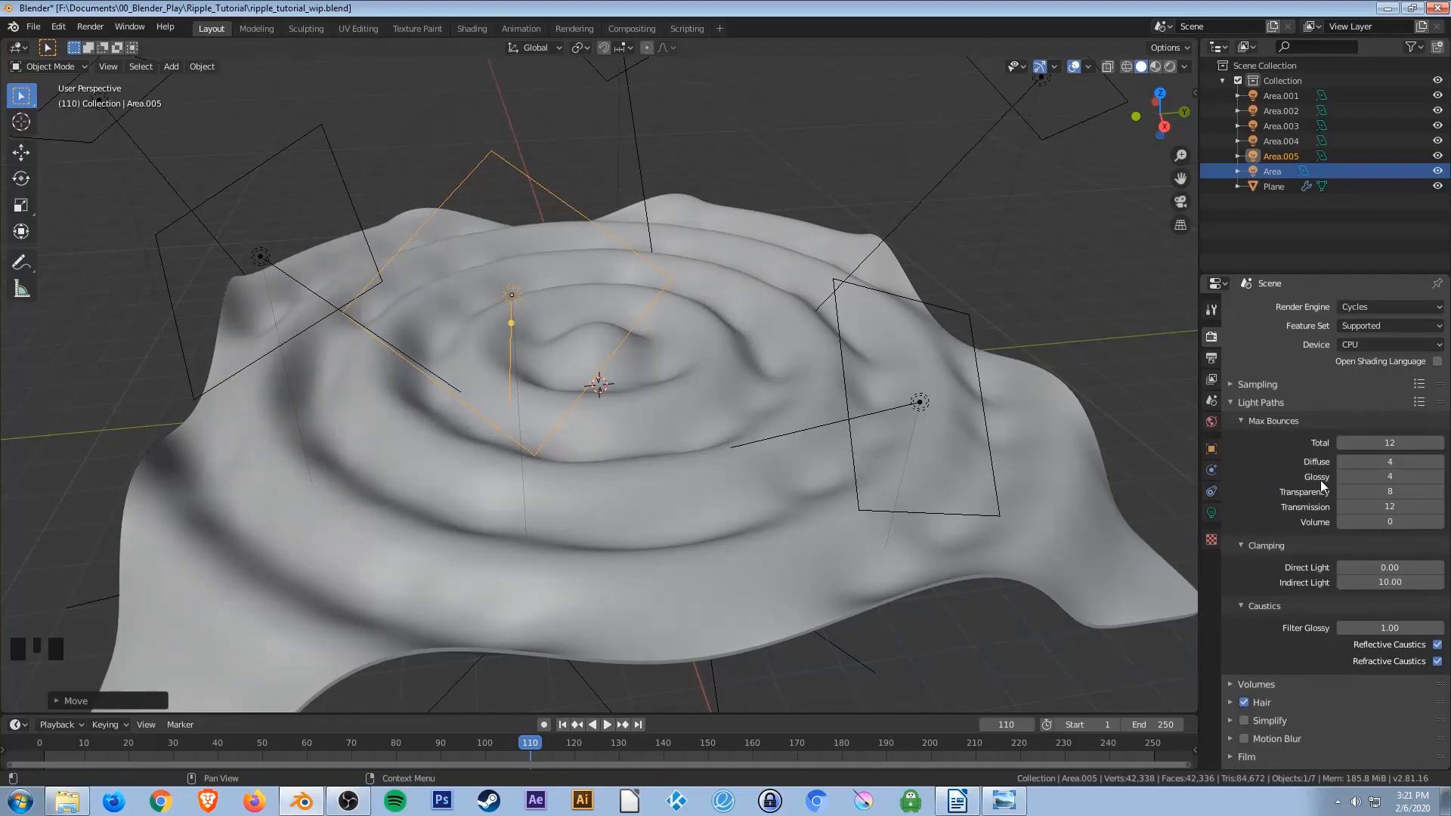
left_click(1389, 444)
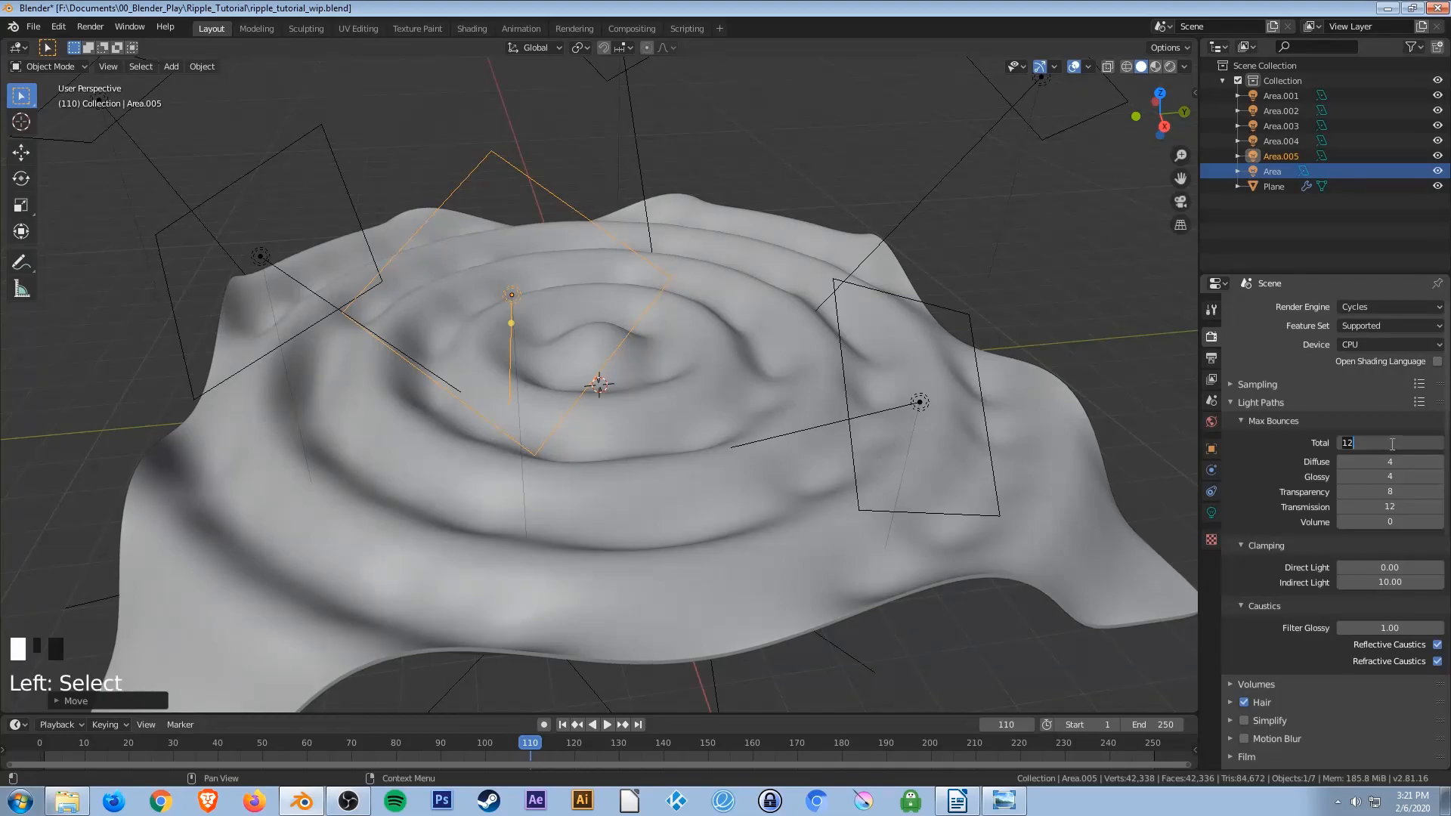
type("3")
key("Return")
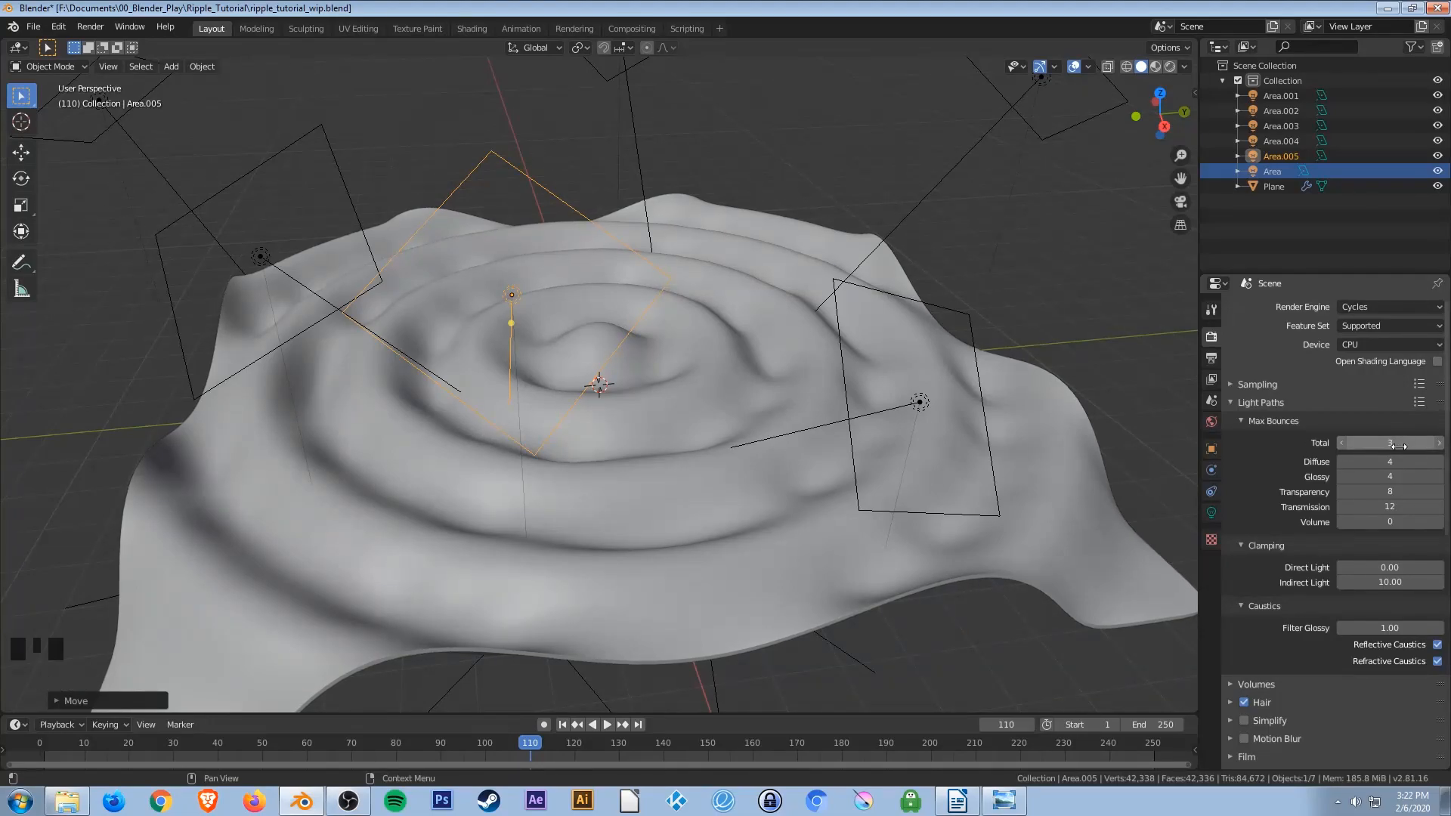
Set the Transparency and Transmission max bounces to 0.
left_click(1391, 493)
type("0")
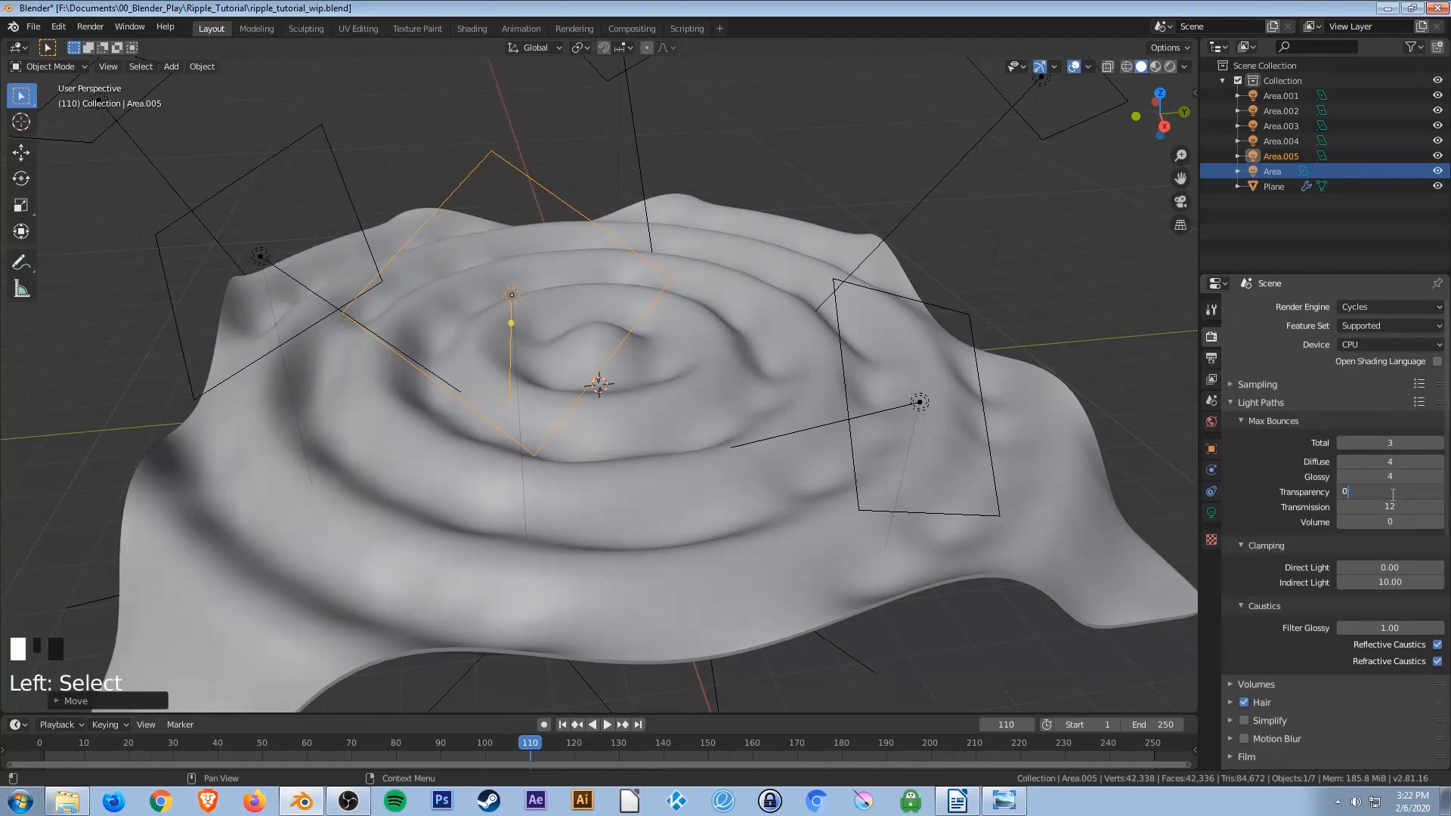
key("Return")
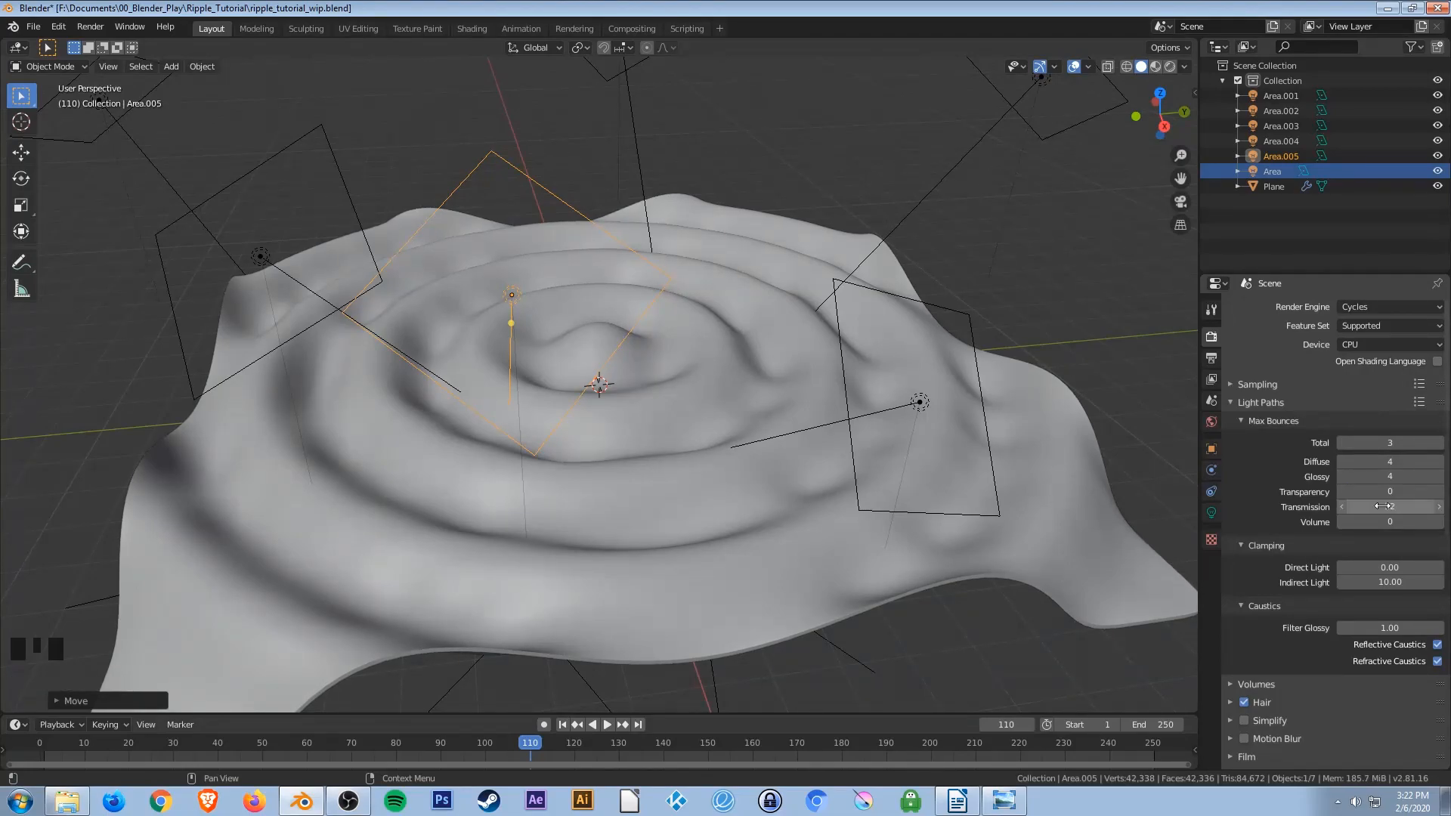
left_click(1384, 506)
type("0")
key("Return")
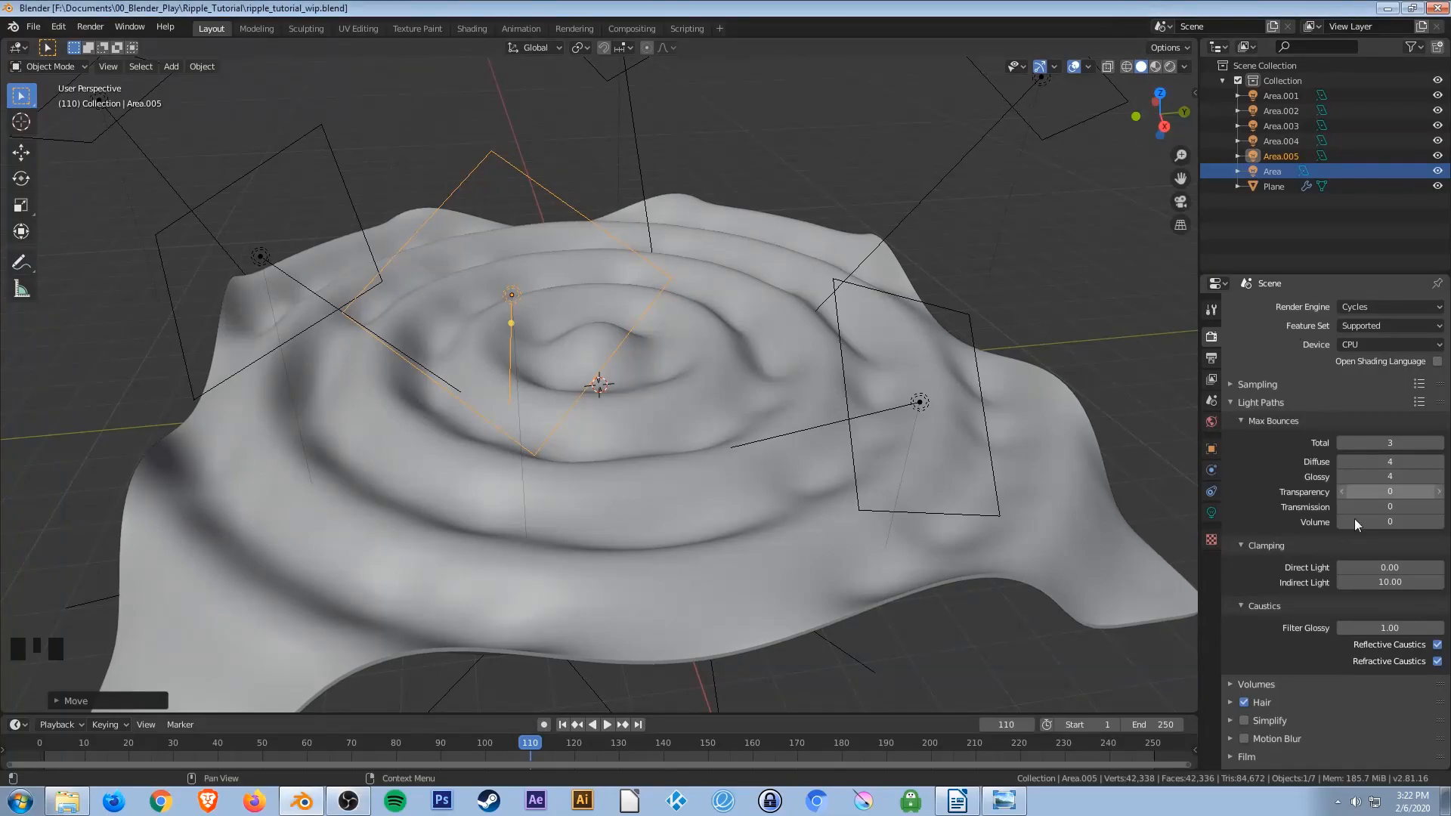
Disable Reflective Caustics and Refractive Caustics.
left_click(1437, 646)
left_click(1438, 662)
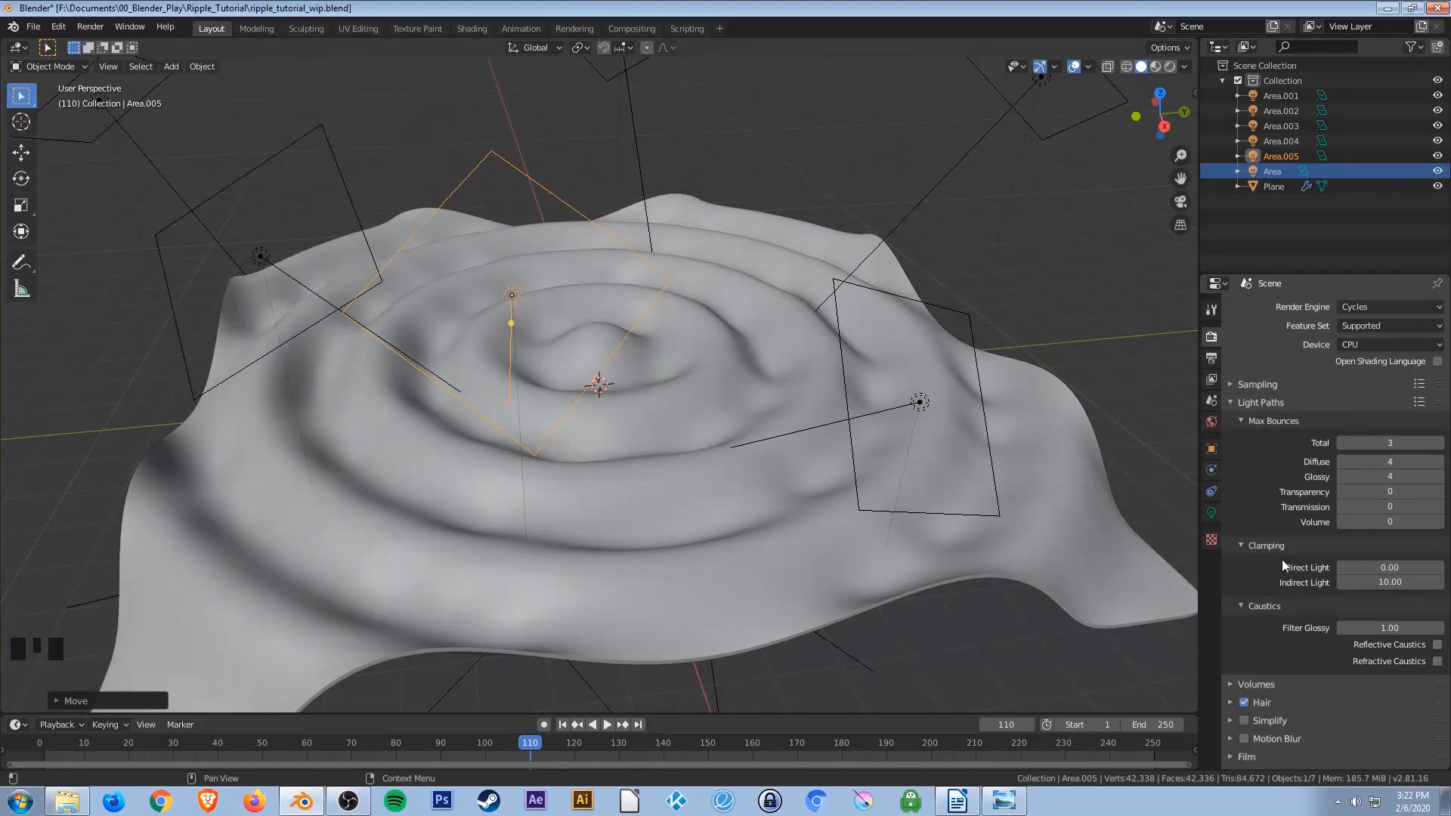
Collapse the Light Paths settings and disable Hair rendering.
left_click(1245, 403)
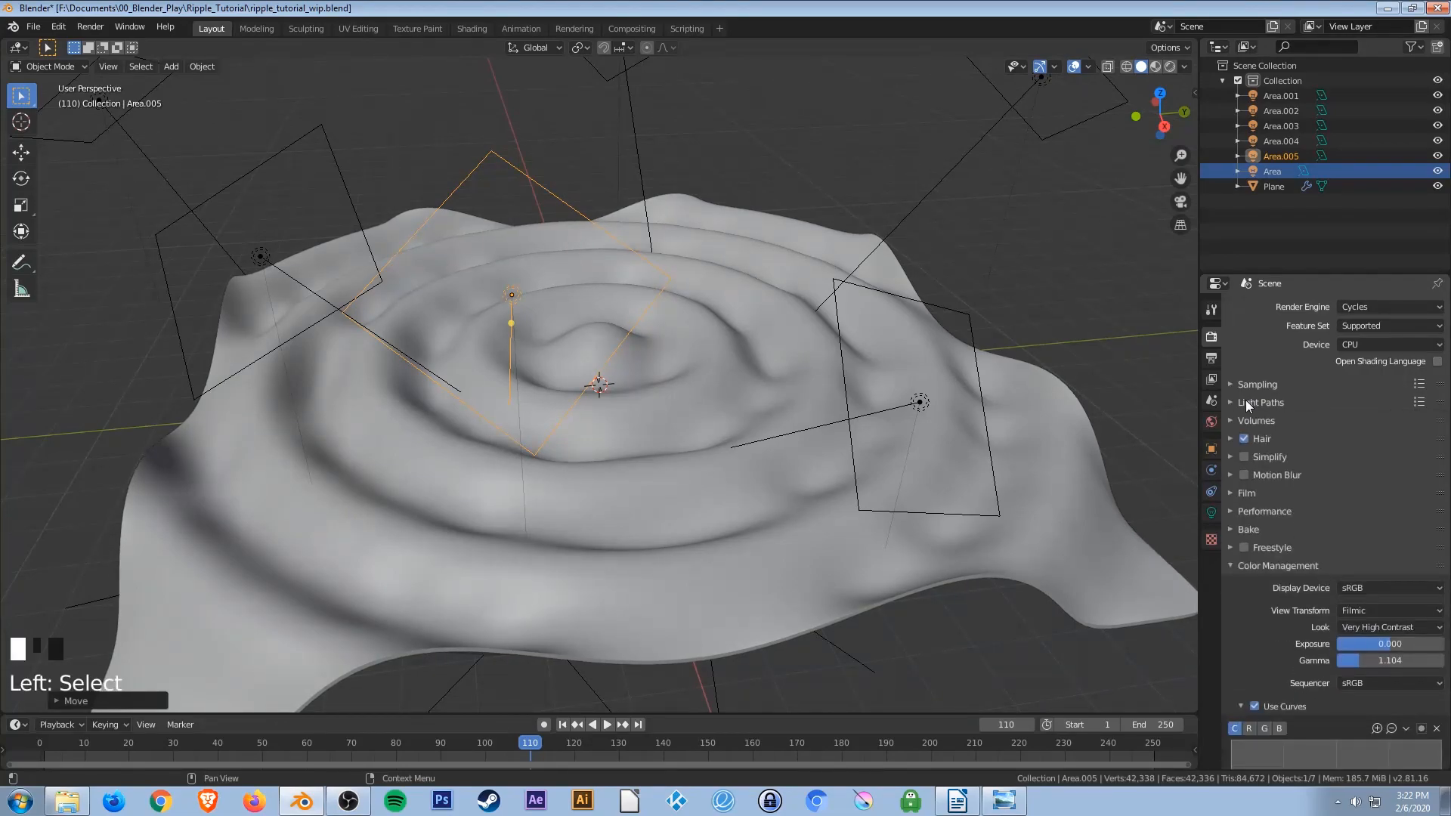
left_click(1245, 438)
scroll(1277, 529, "down", 2)
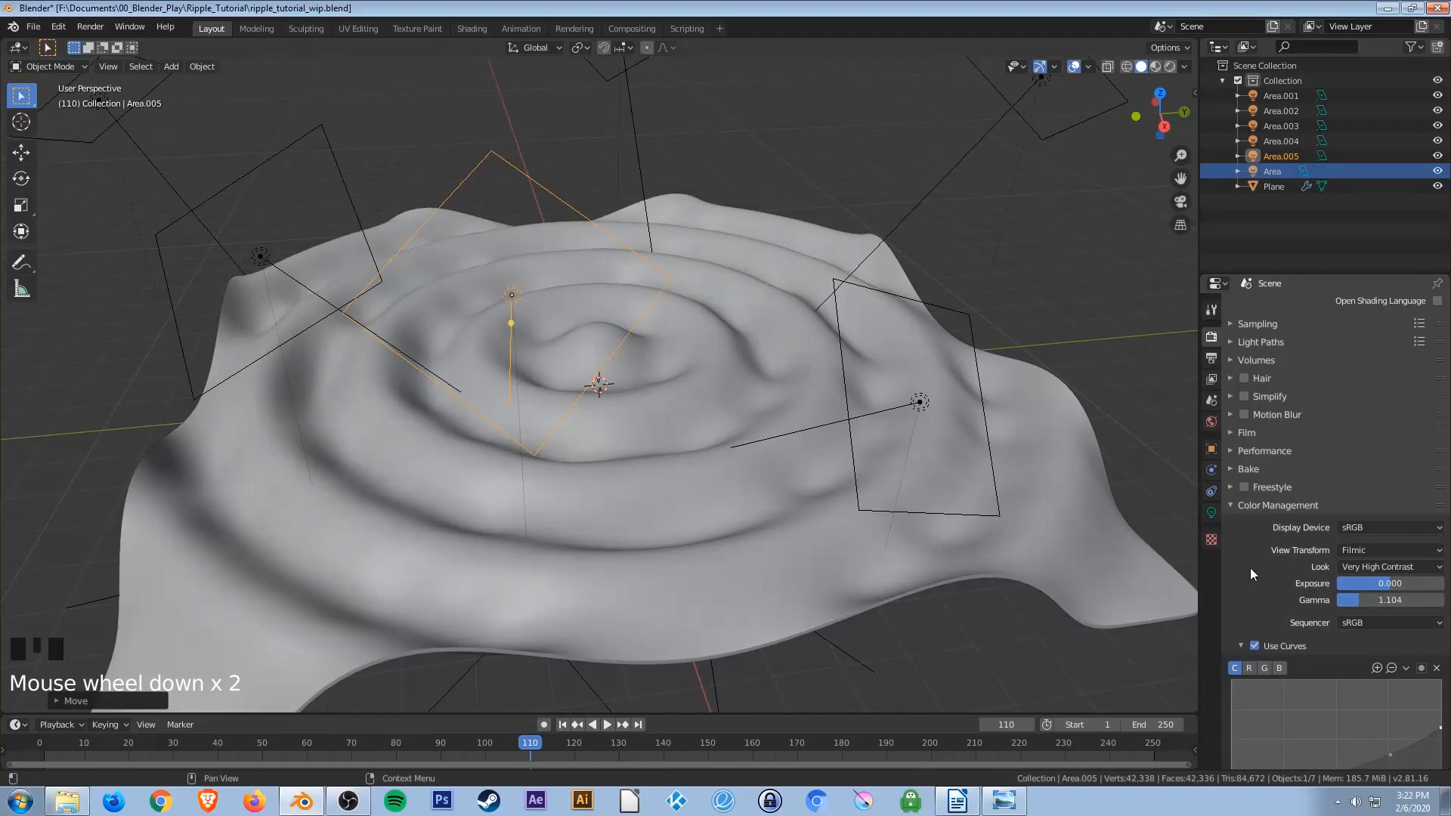
Open the Output properties and set the render resolution scale to 50%.
left_click(1209, 358)
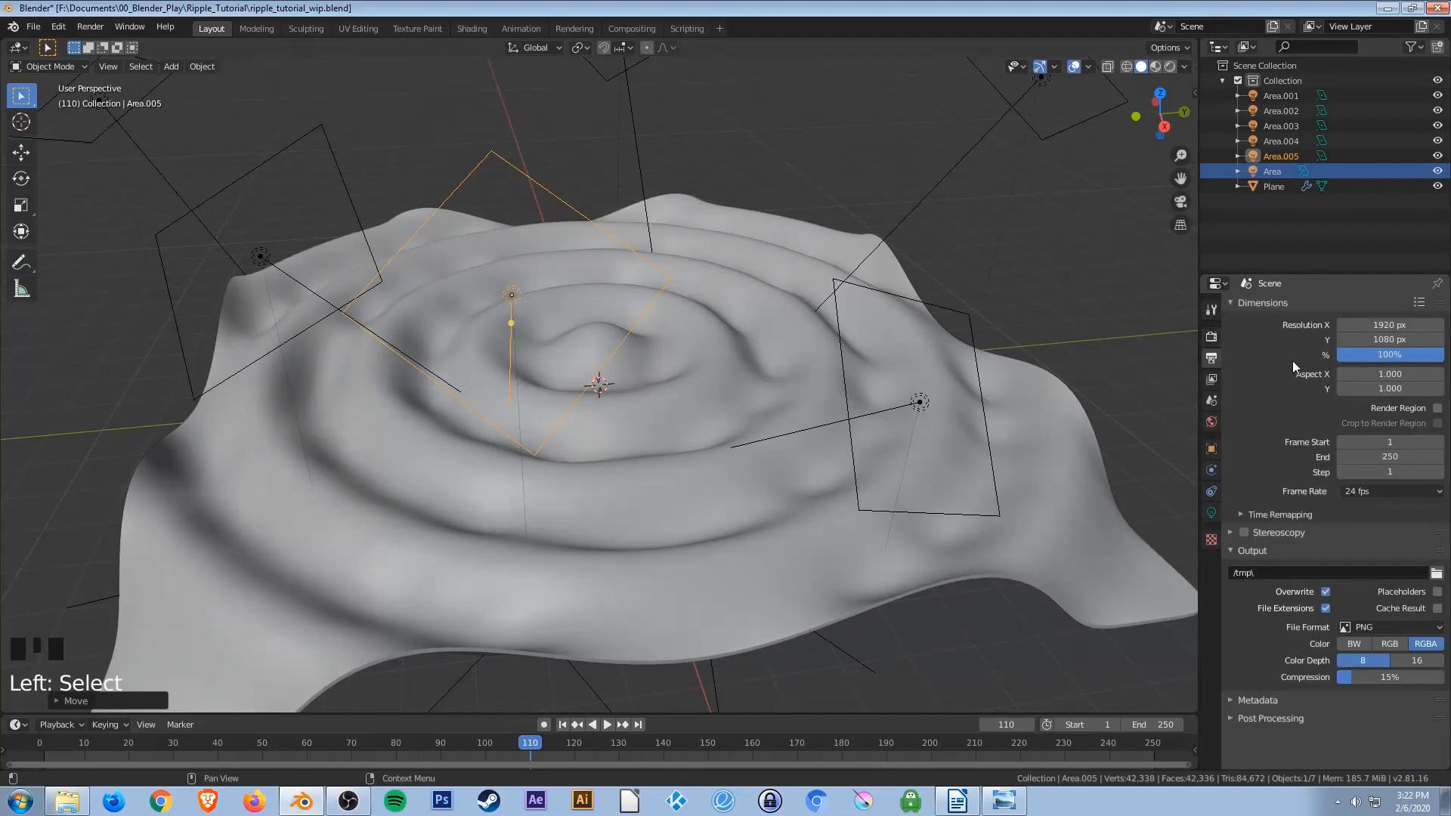
left_click(1371, 357)
type("50")
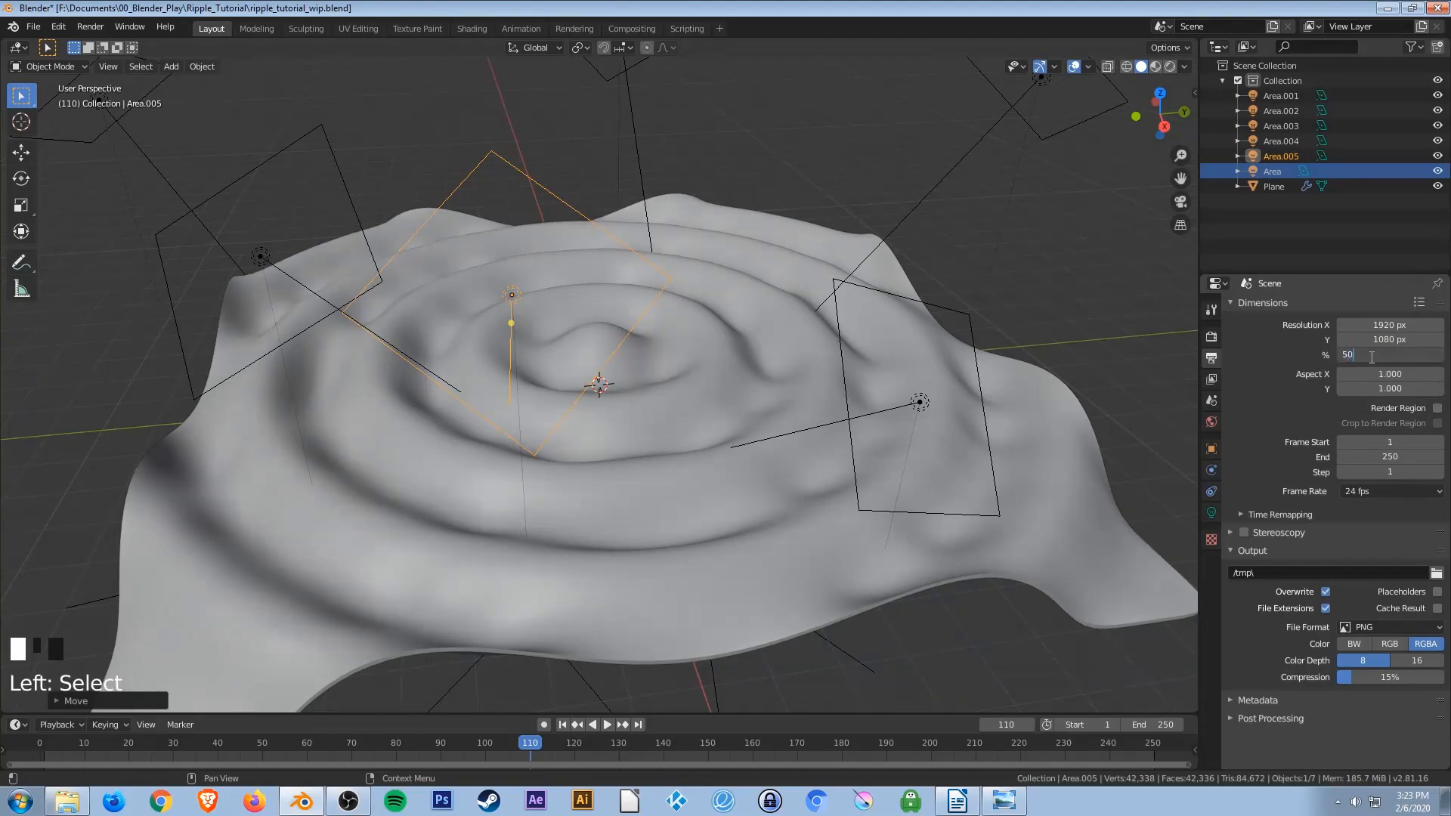
key("Return")
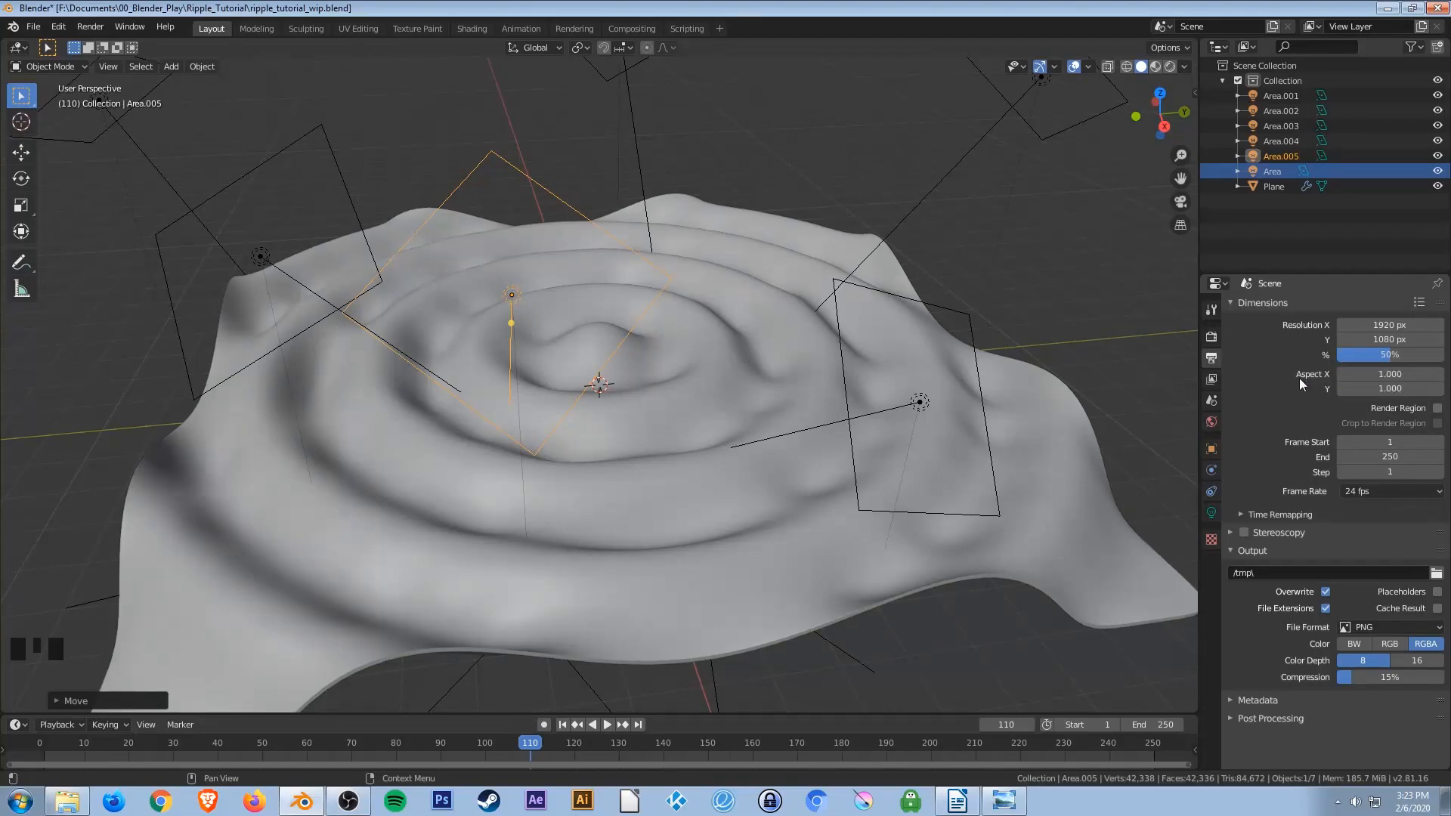
Collapse the view layer Passes, enable Denoising for the view layer, and save the file.
left_click(1212, 380)
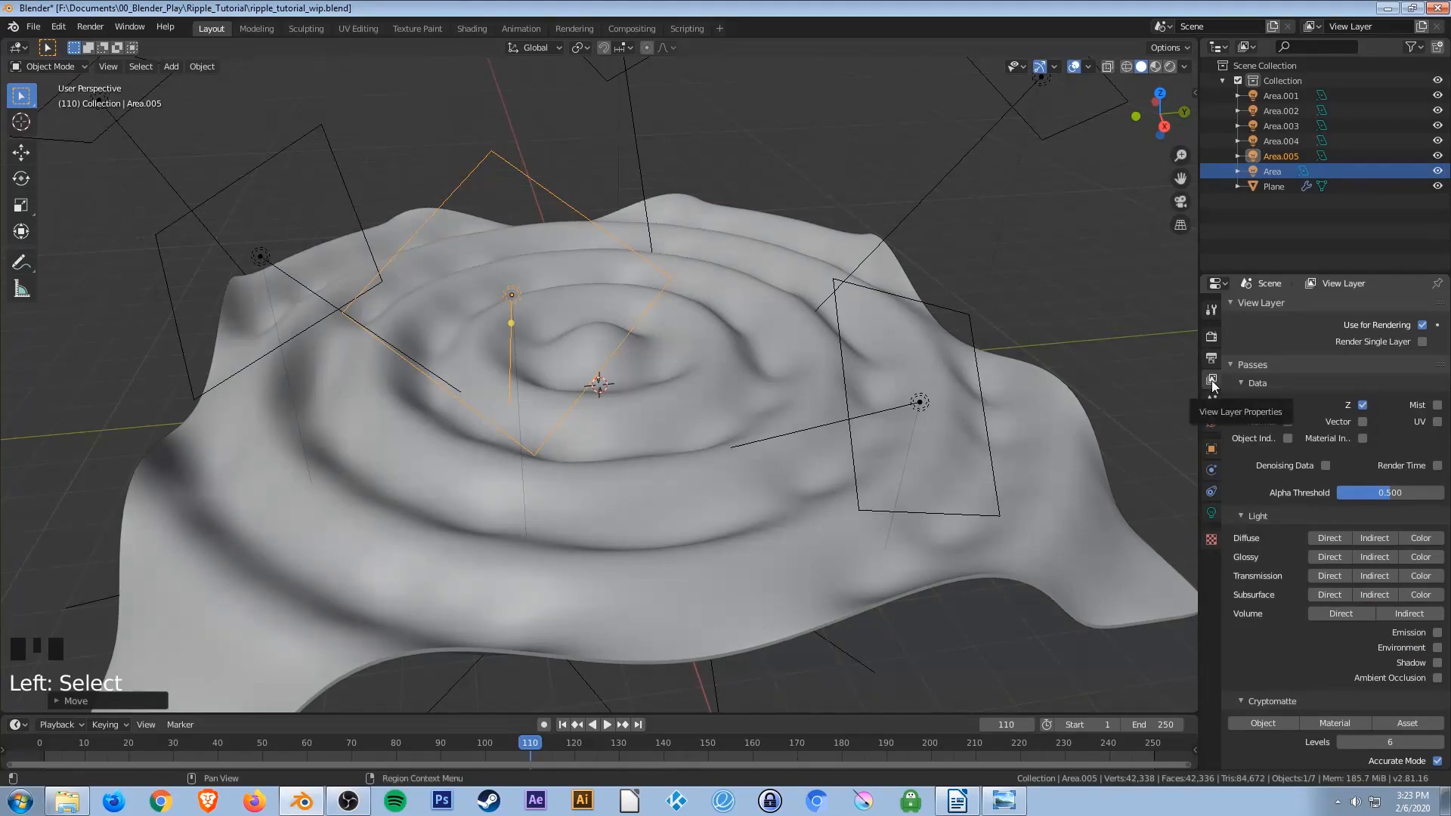
left_click(1259, 366)
left_click(1244, 418)
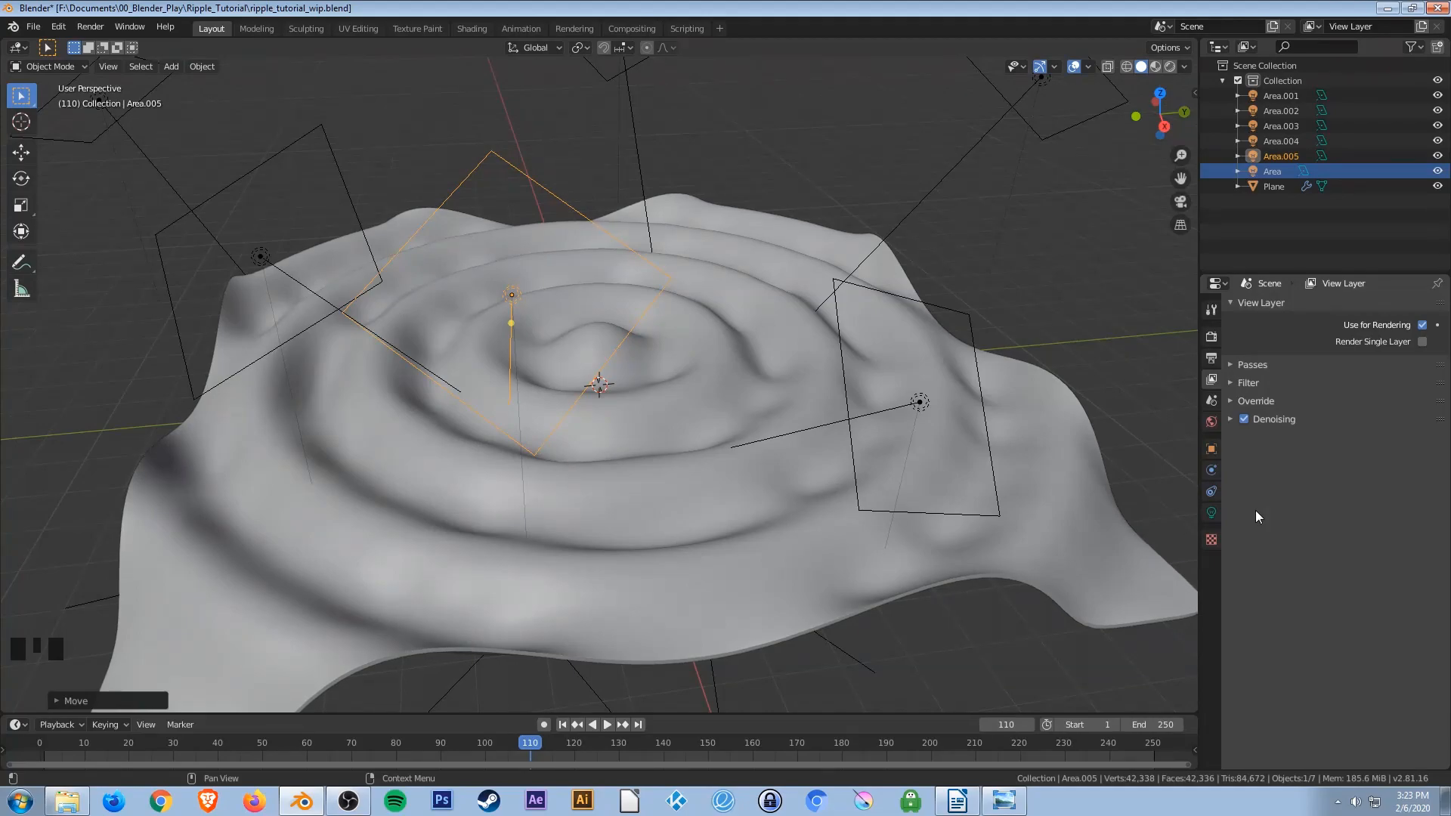
key("ctrl+s")
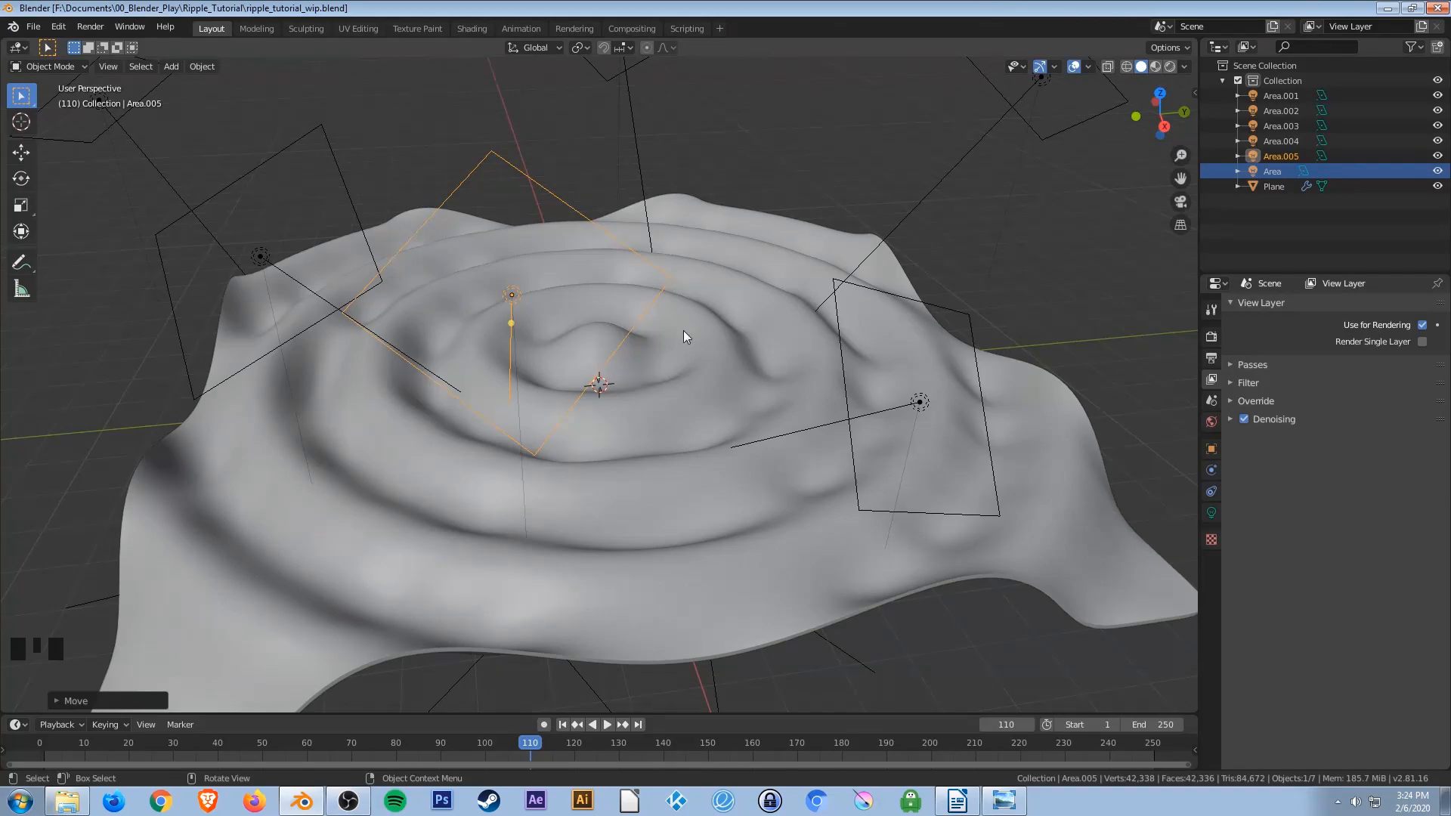
Preview the rippling surface in rendered viewport shading from several angles, returning to solid shading.
key("z")
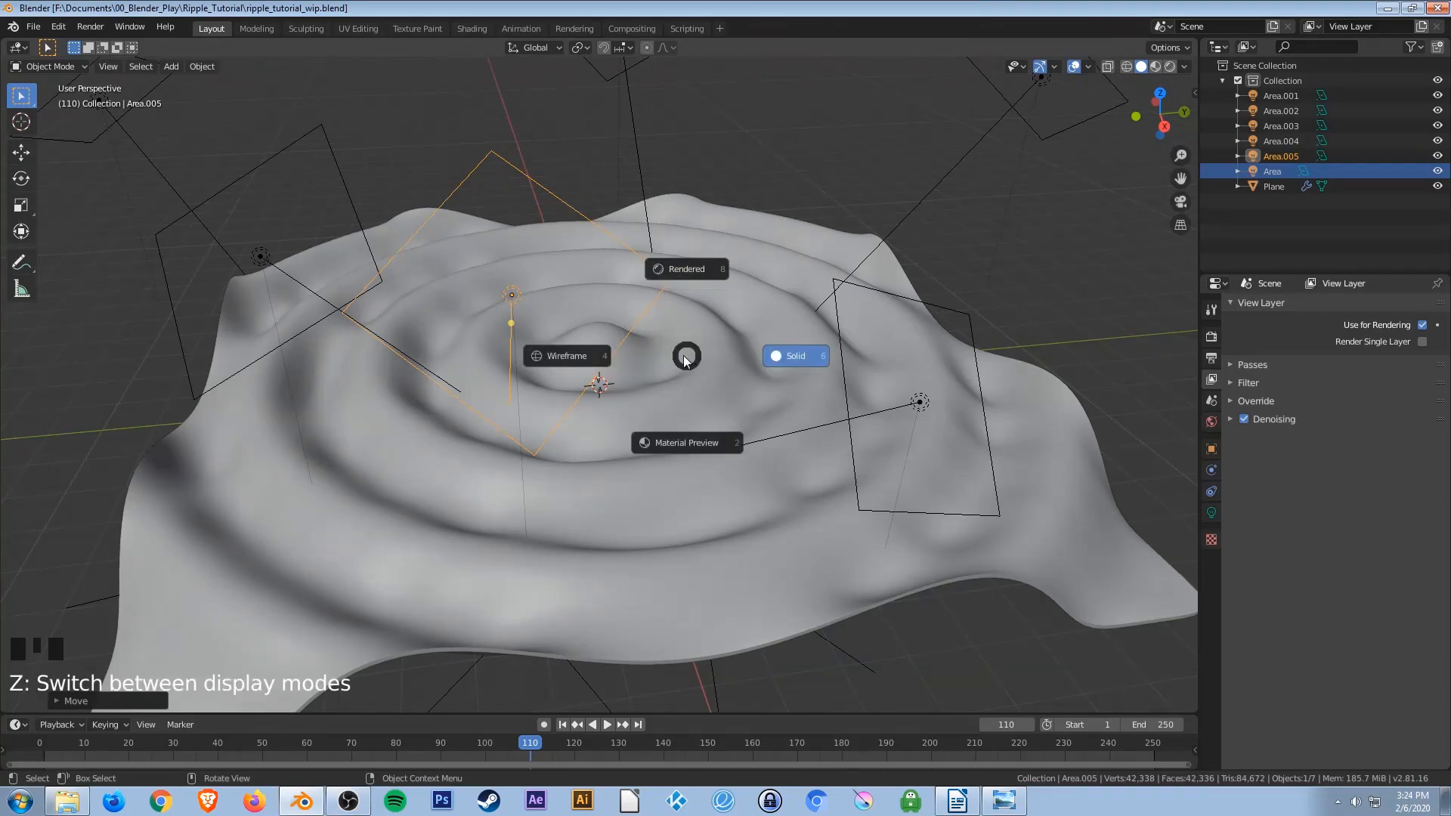
left_click(683, 271)
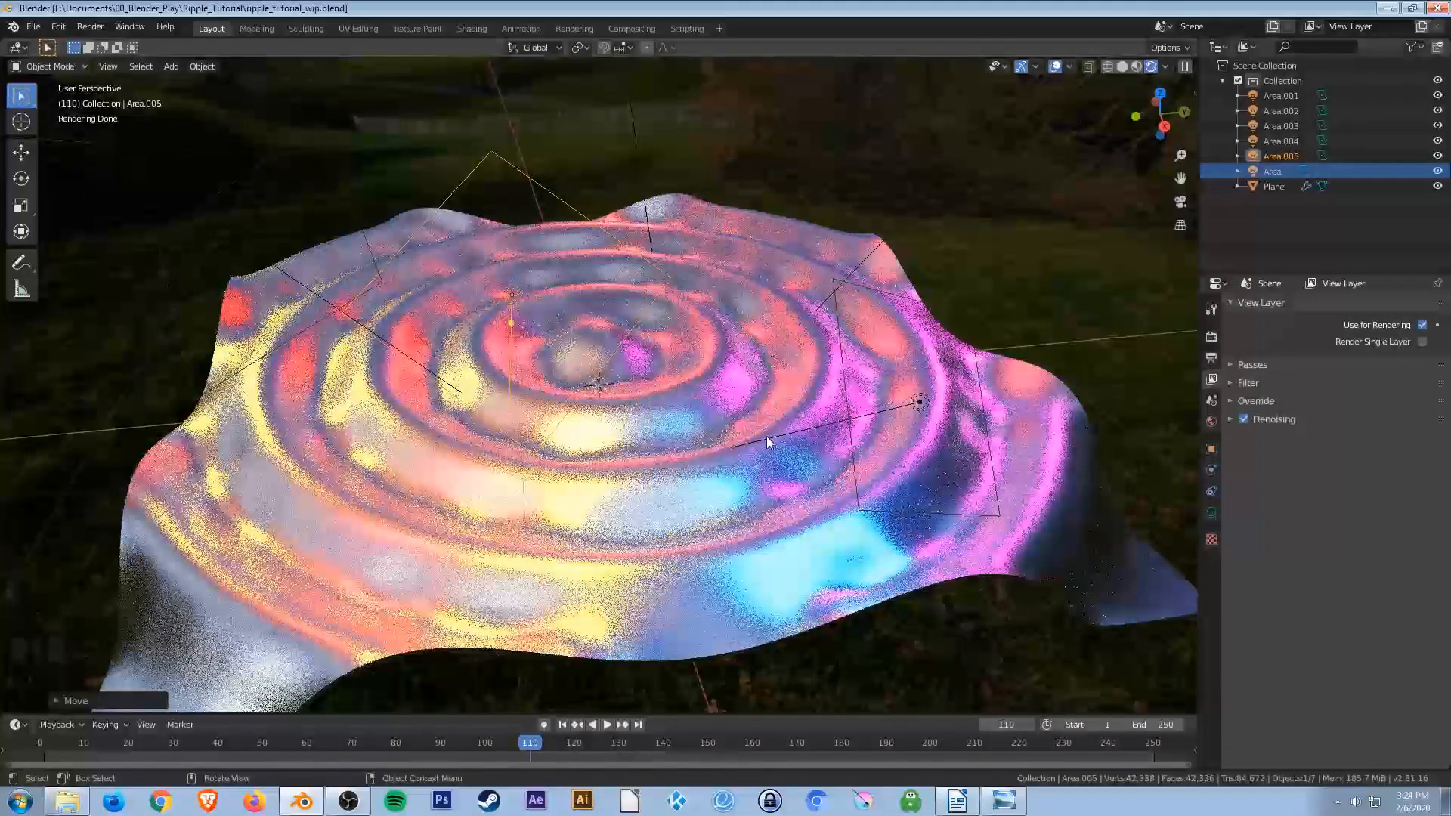
middle_click_drag(742, 376, 543, 400)
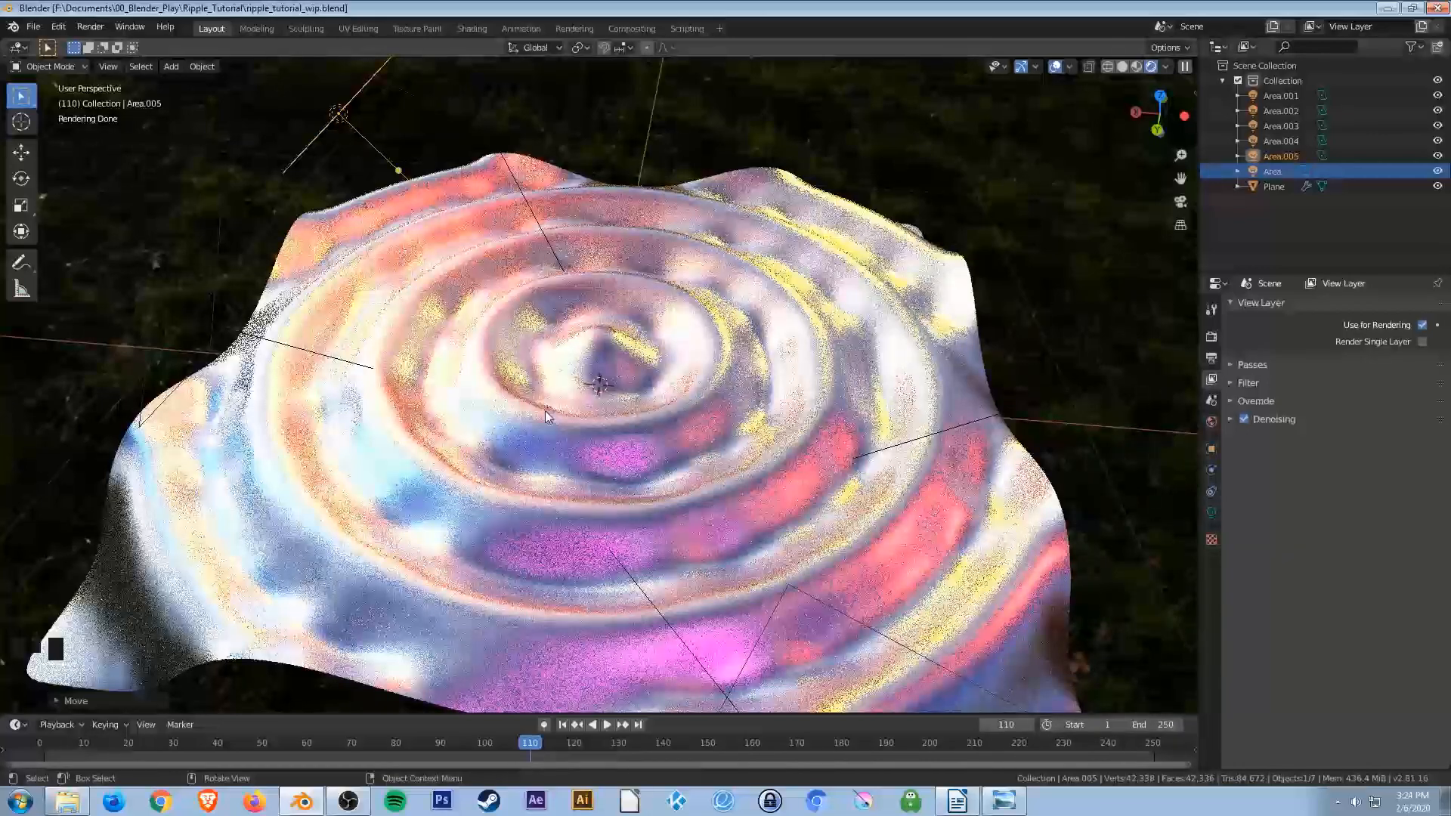
middle_click_drag(752, 527, 576, 505)
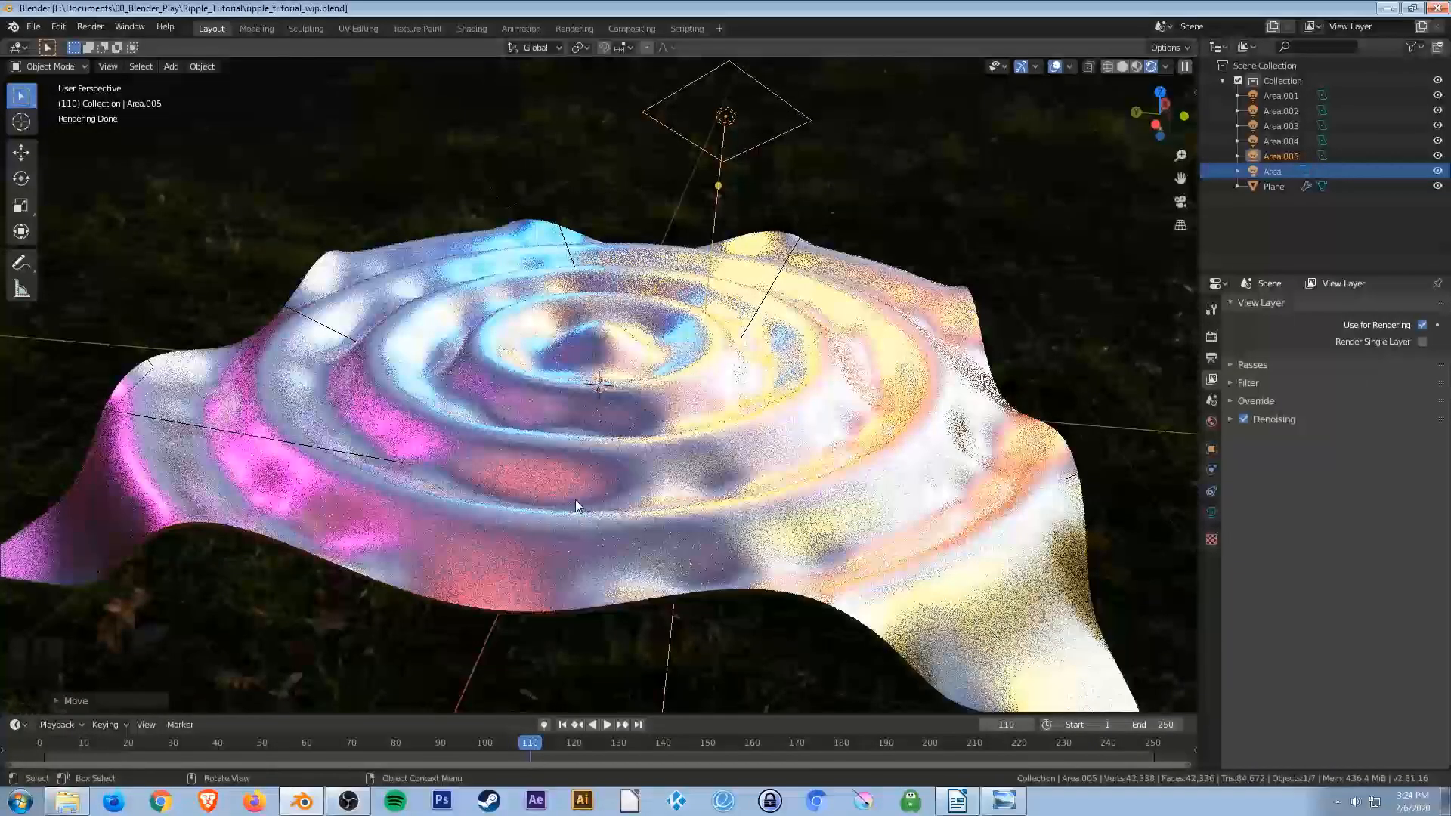
key("z")
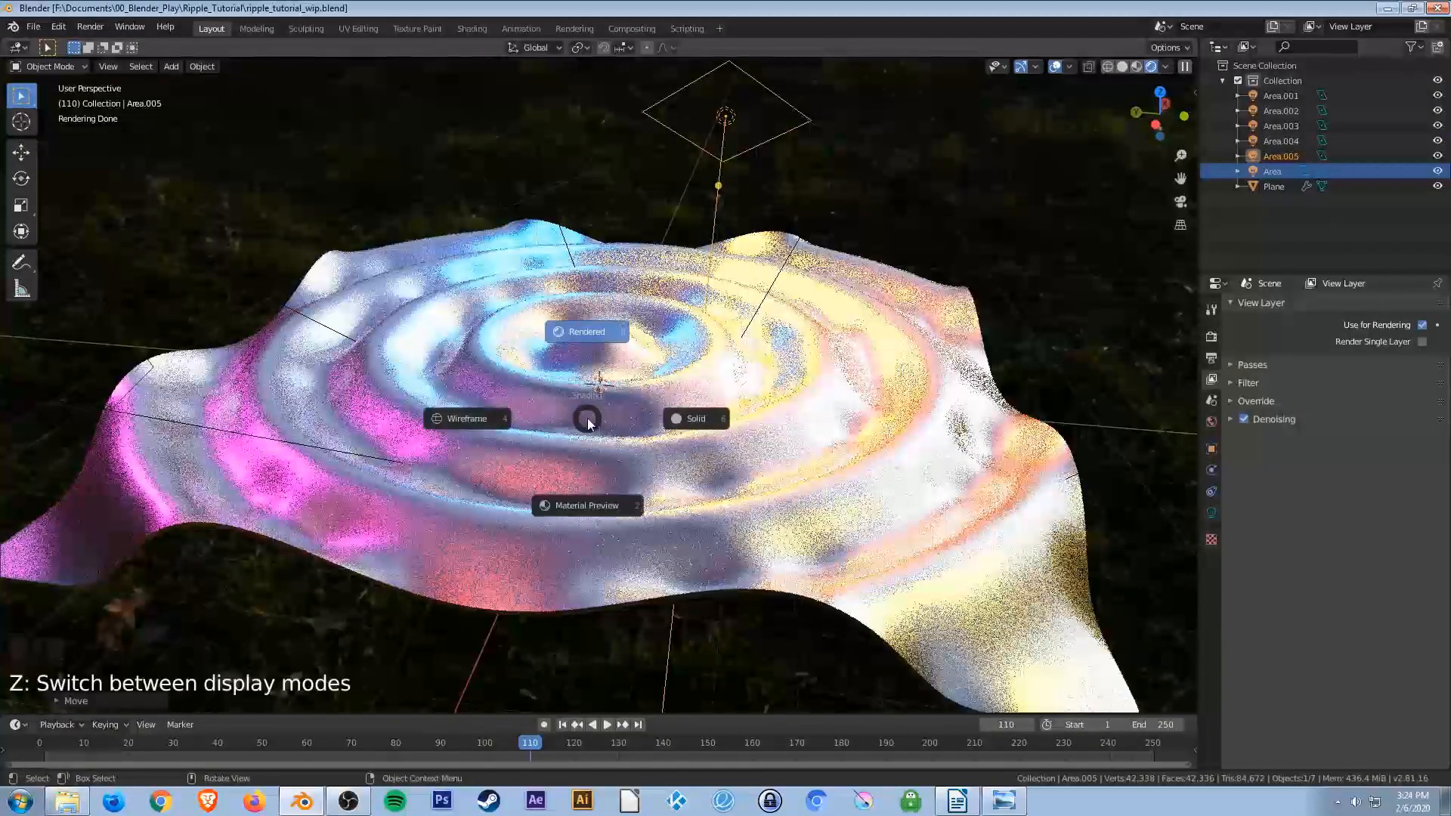
left_click(685, 417)
mouse_move(578, 352)
middle_mouse_down()
mouse_move(697, 443)
mouse_move(816, 401)
mouse_move(832, 360)
middle_mouse_up()
middle_click_drag(650, 366, 577, 396)
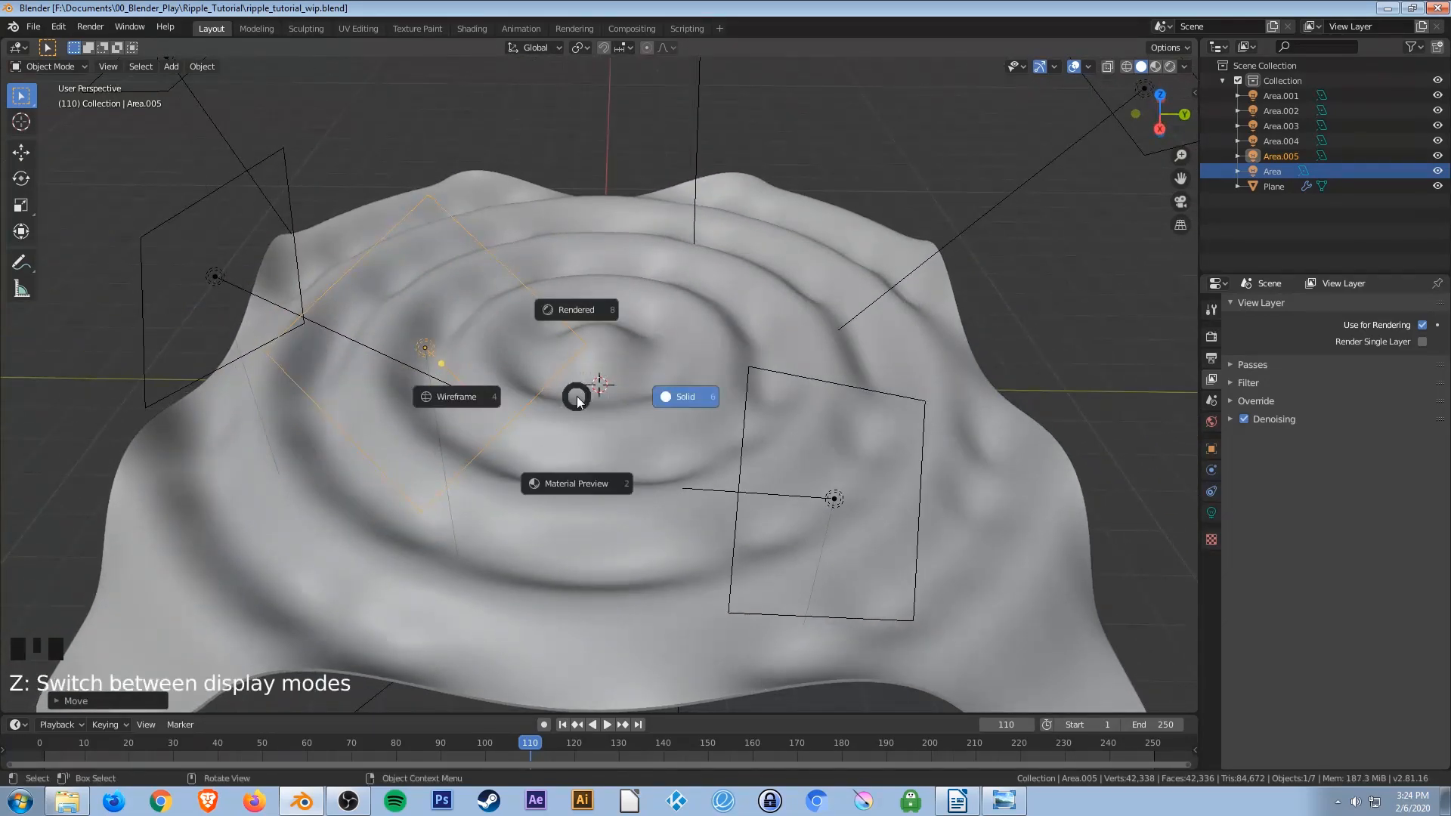
left_click(579, 313)
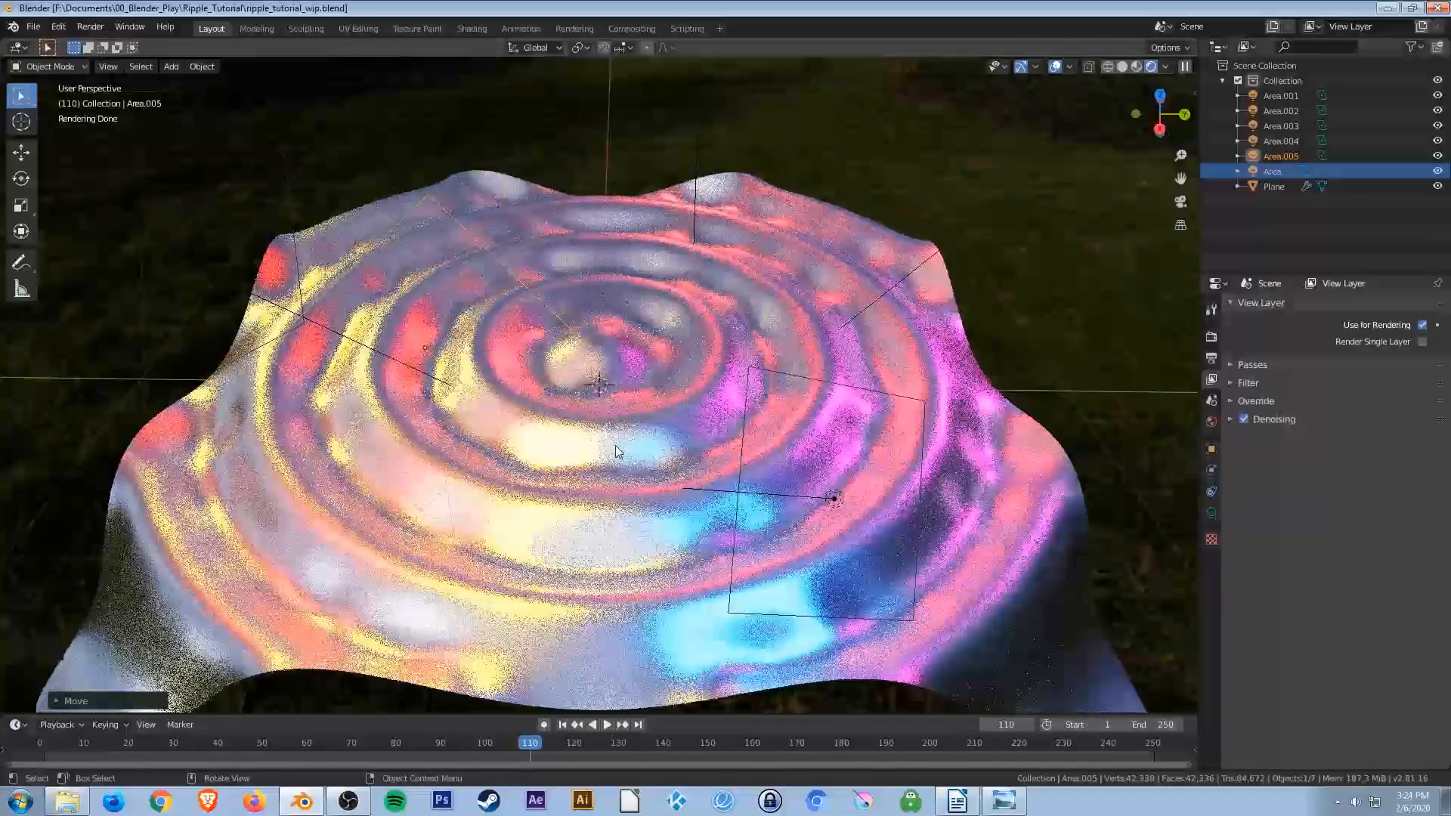
middle_click_drag(601, 457, 786, 452)
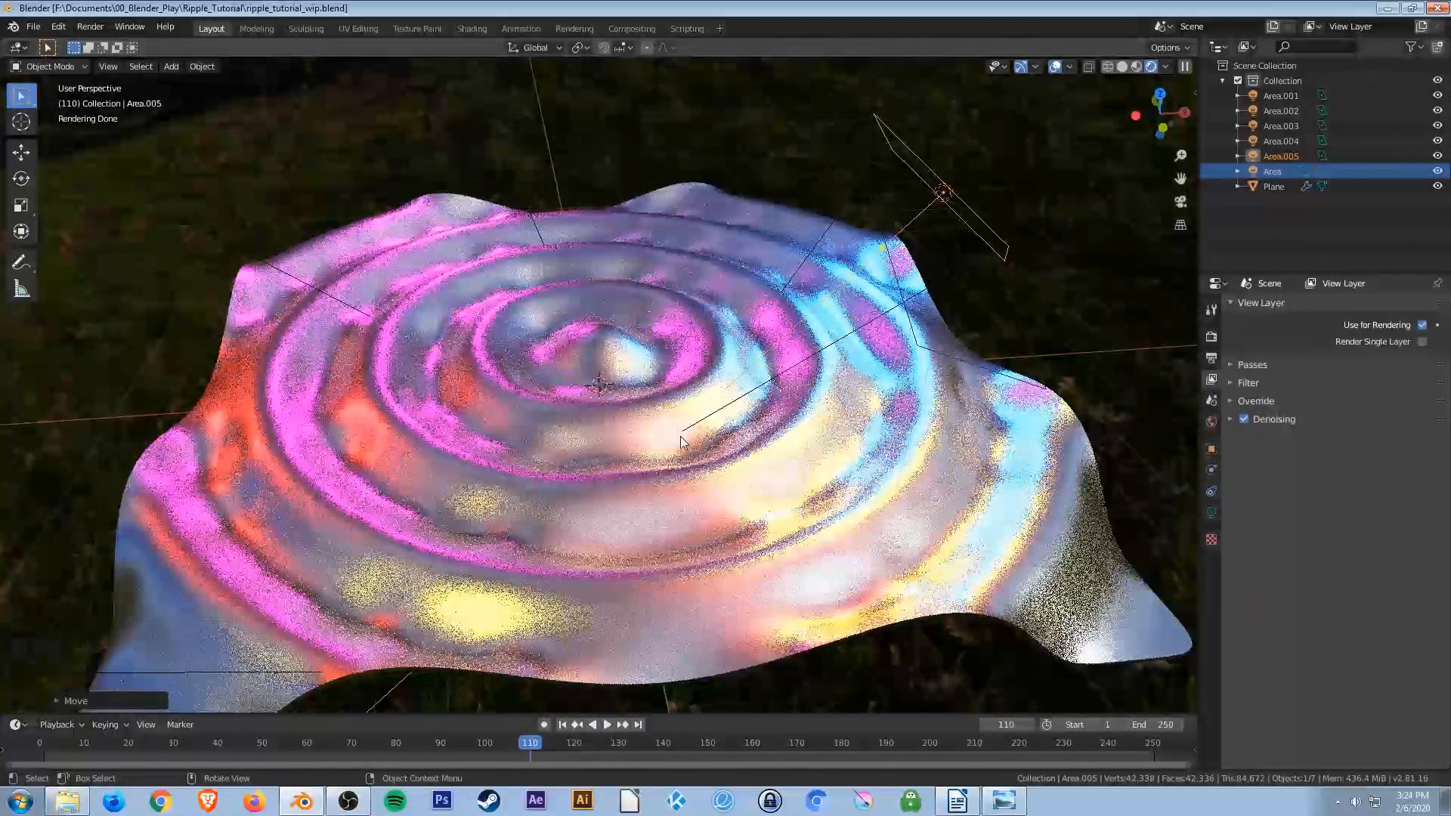
middle_click_drag(676, 435, 674, 442)
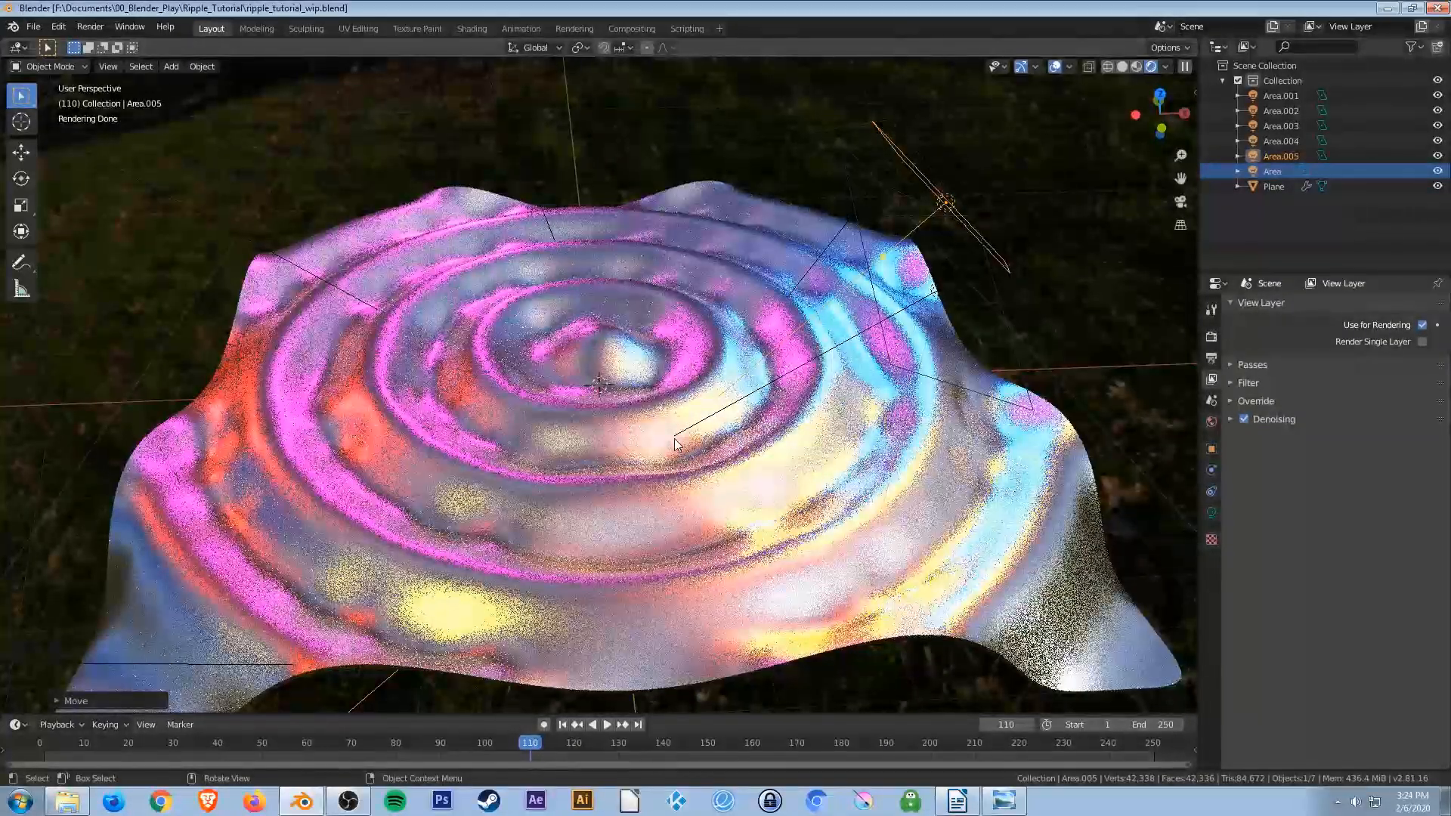
key("z")
left_click(783, 437)
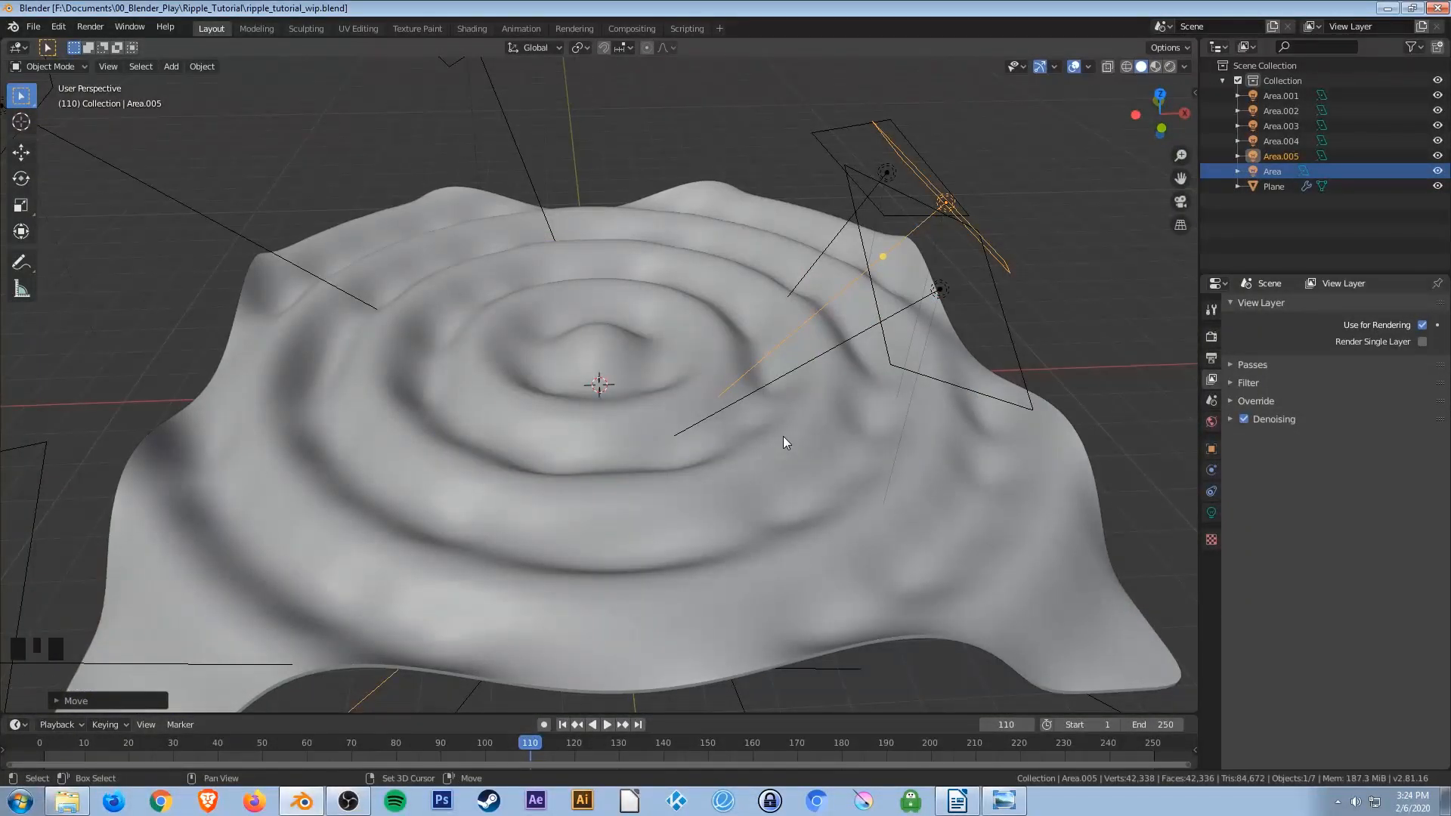
Add a camera and move it up above the water surface.
key("shift+a")
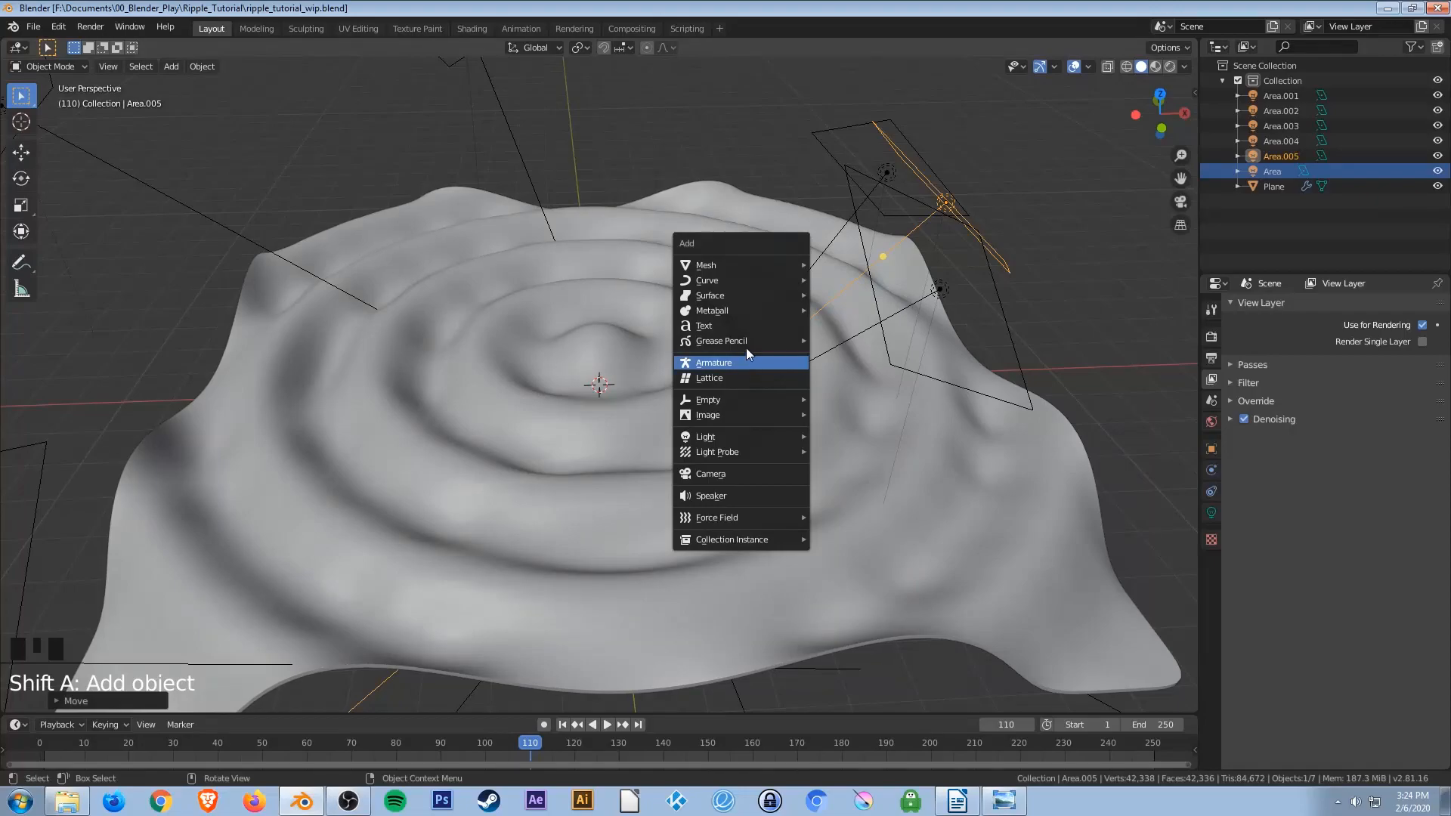
left_click(714, 474)
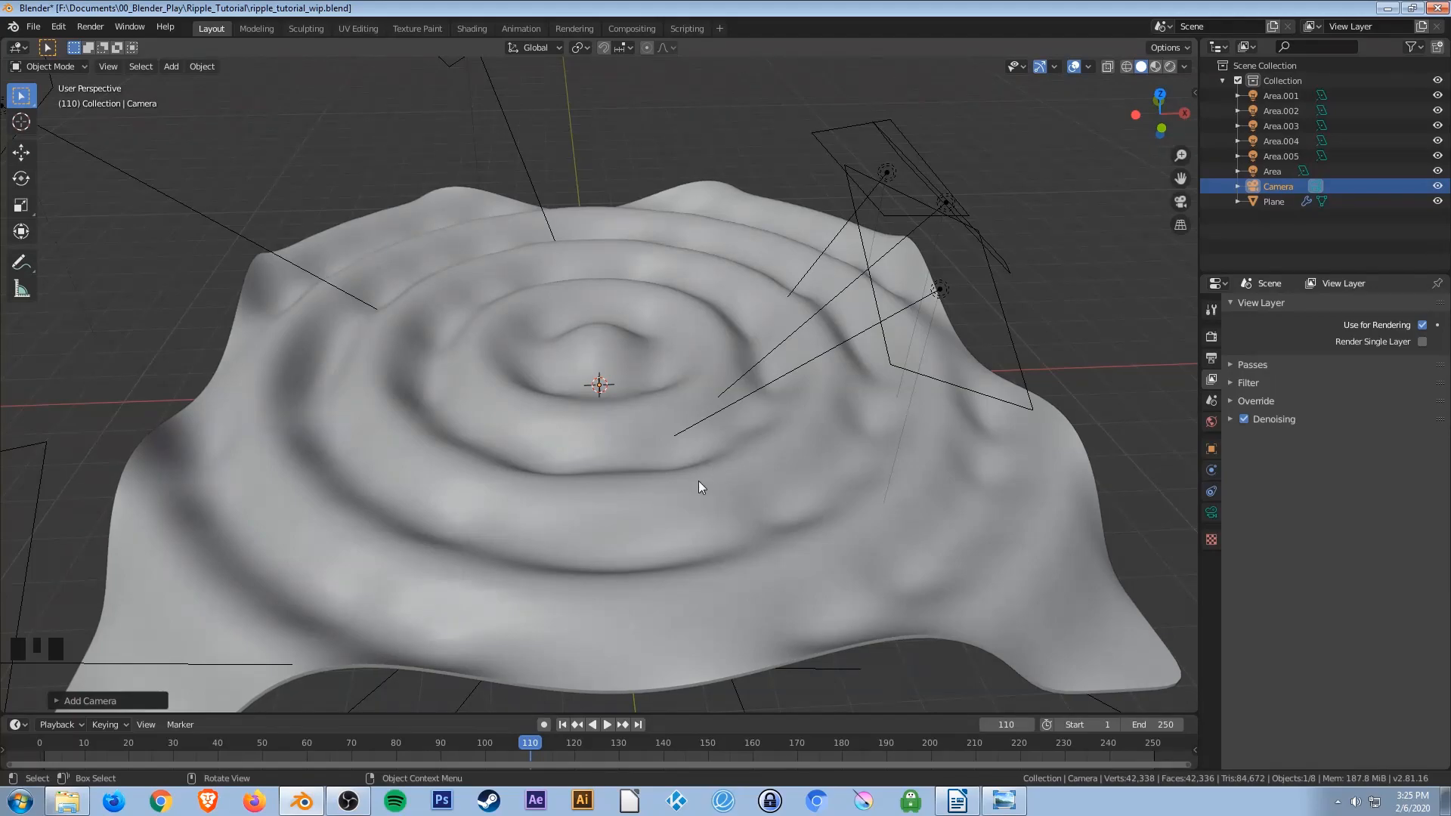
key("KP_1")
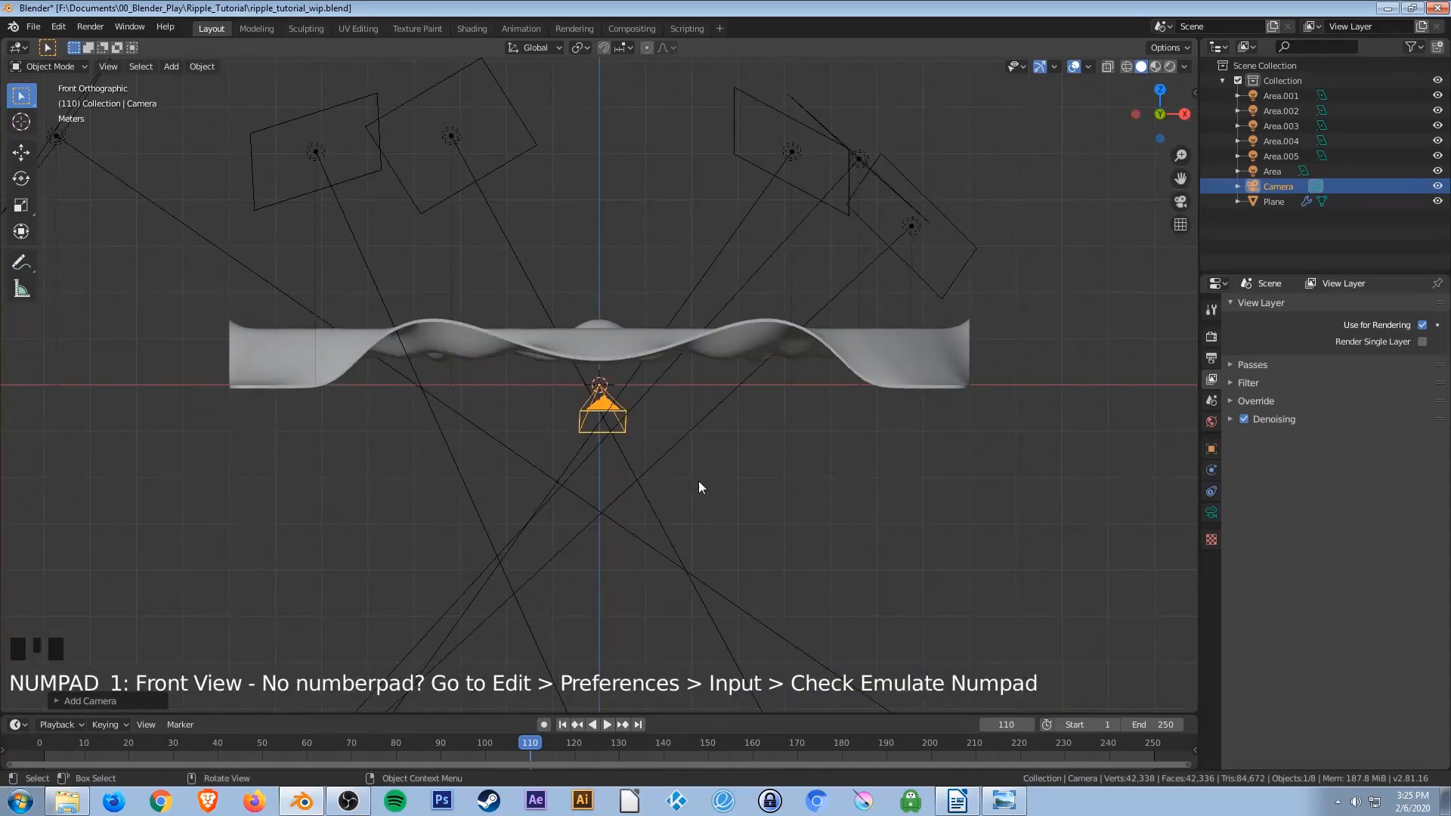
key("g")
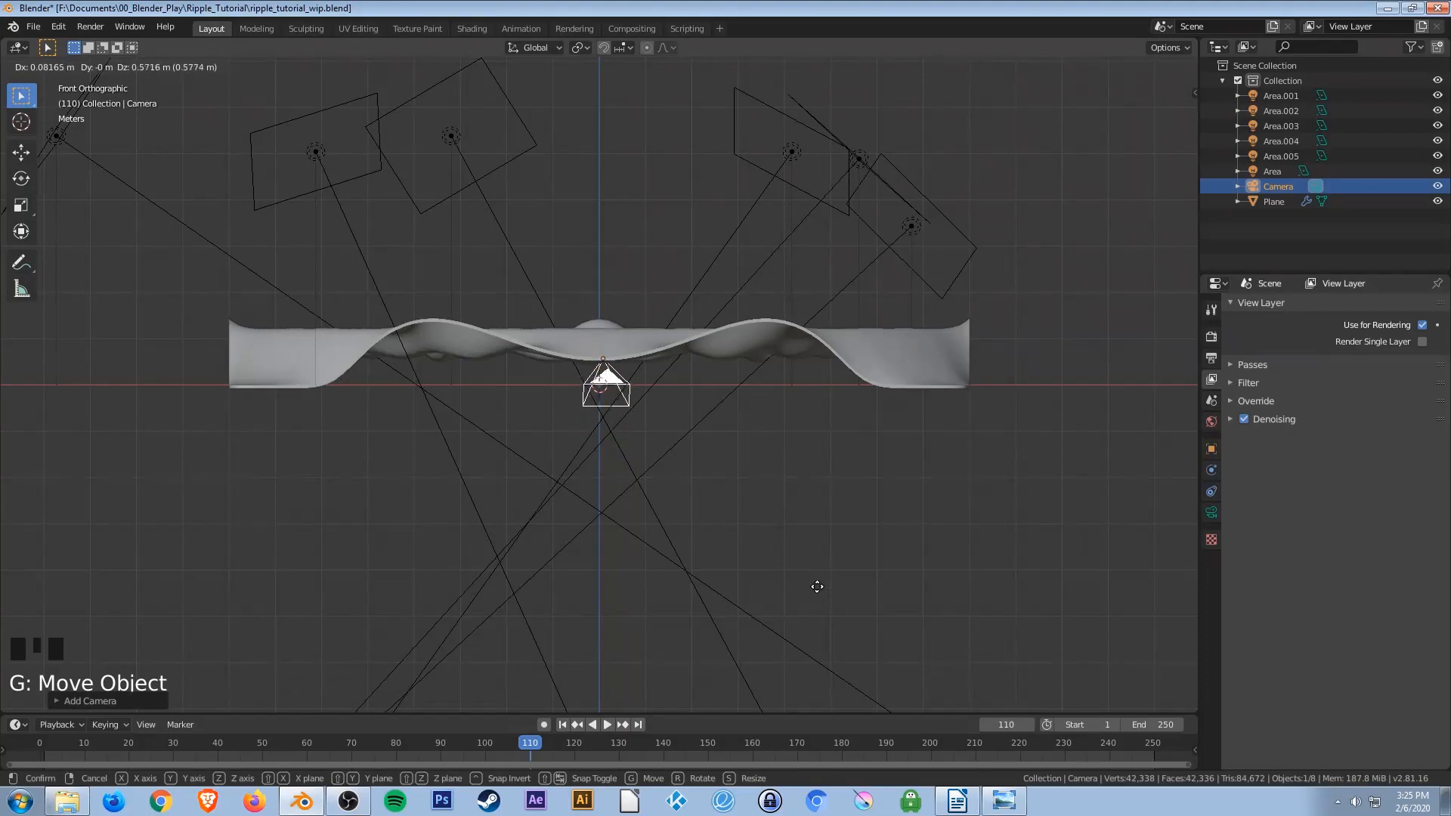
left_click(783, 357)
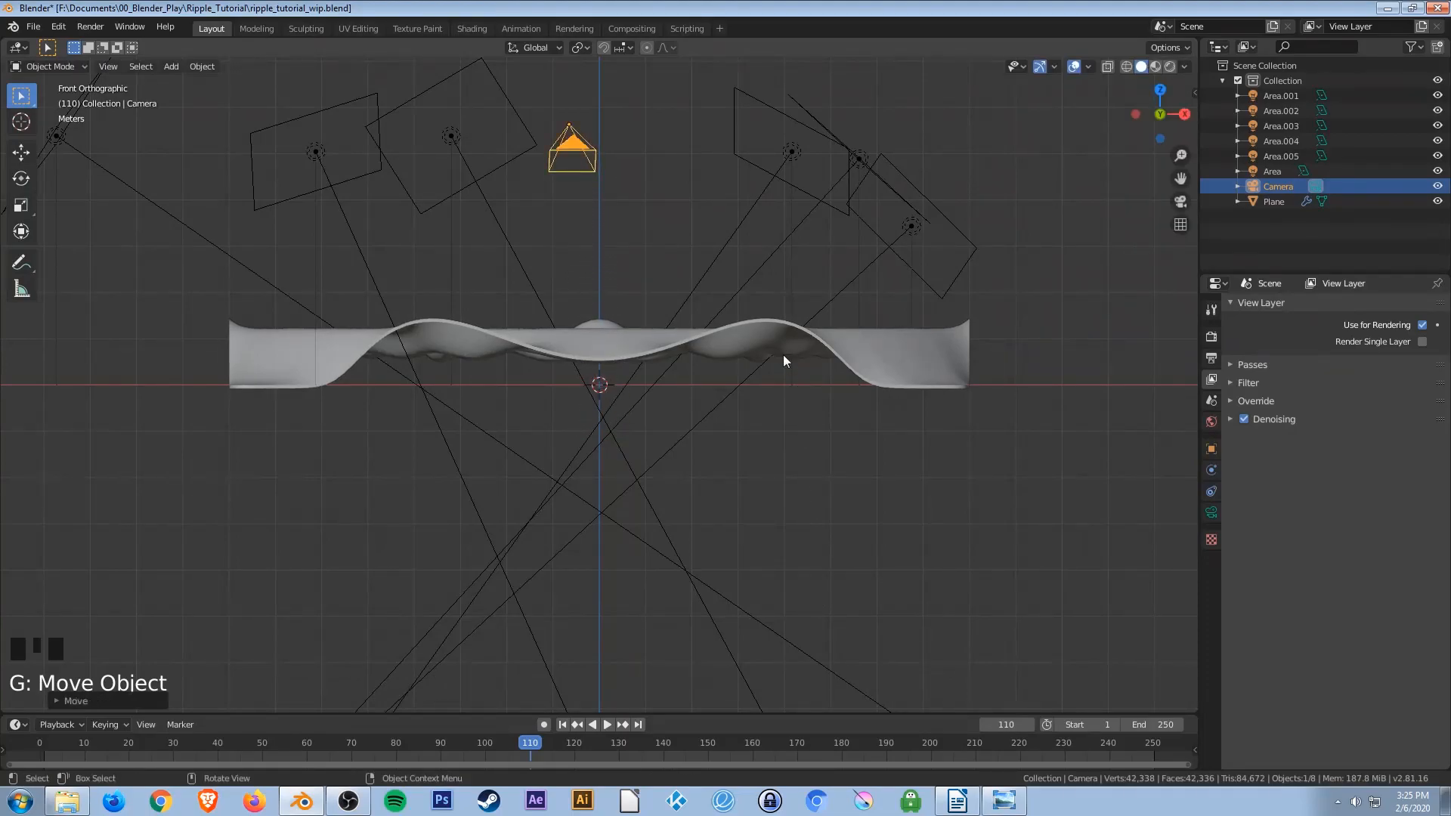
Scale up the camera and move it so it looks down at the surface at an angle.
key("KP_3")
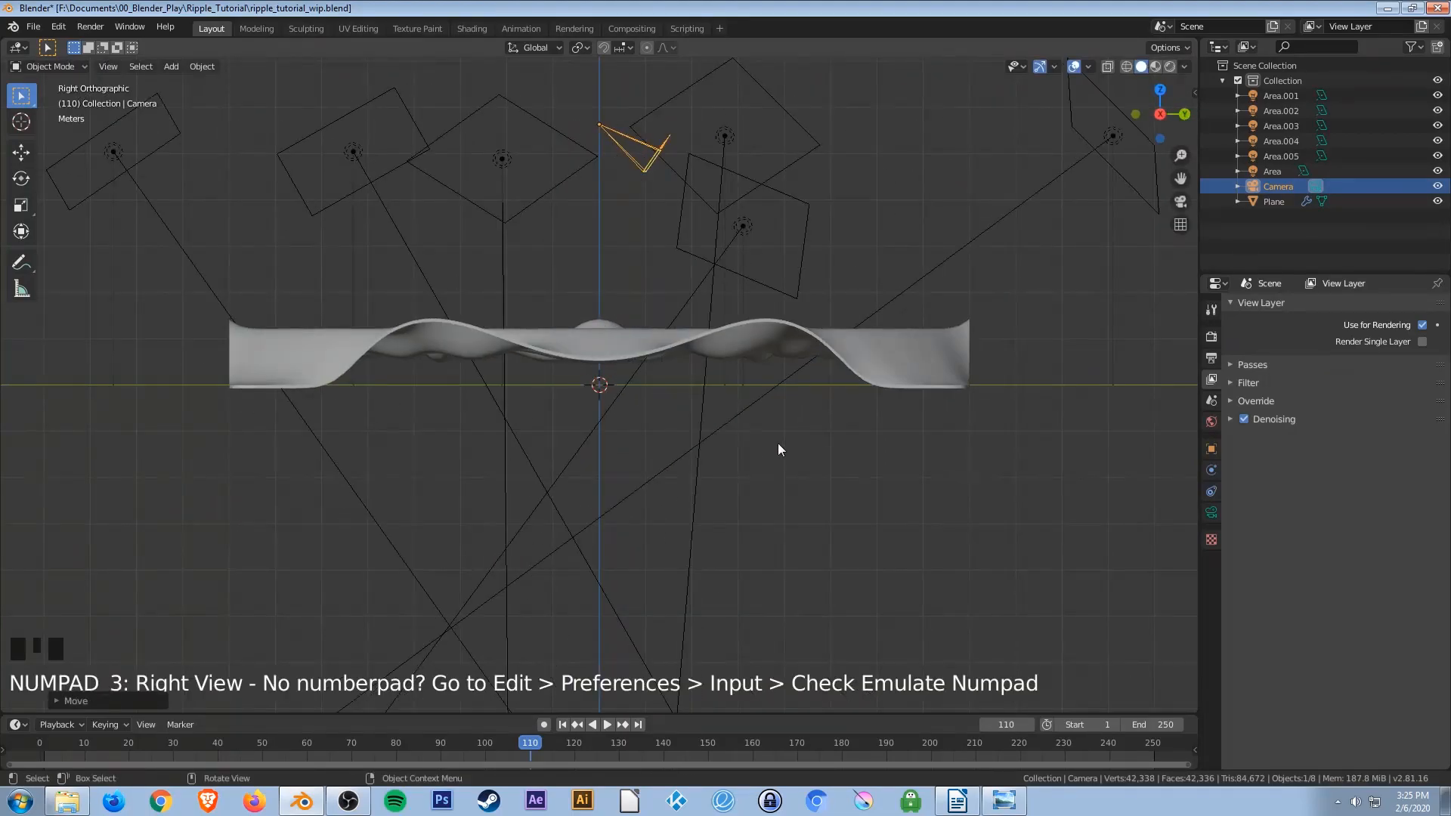
key("s")
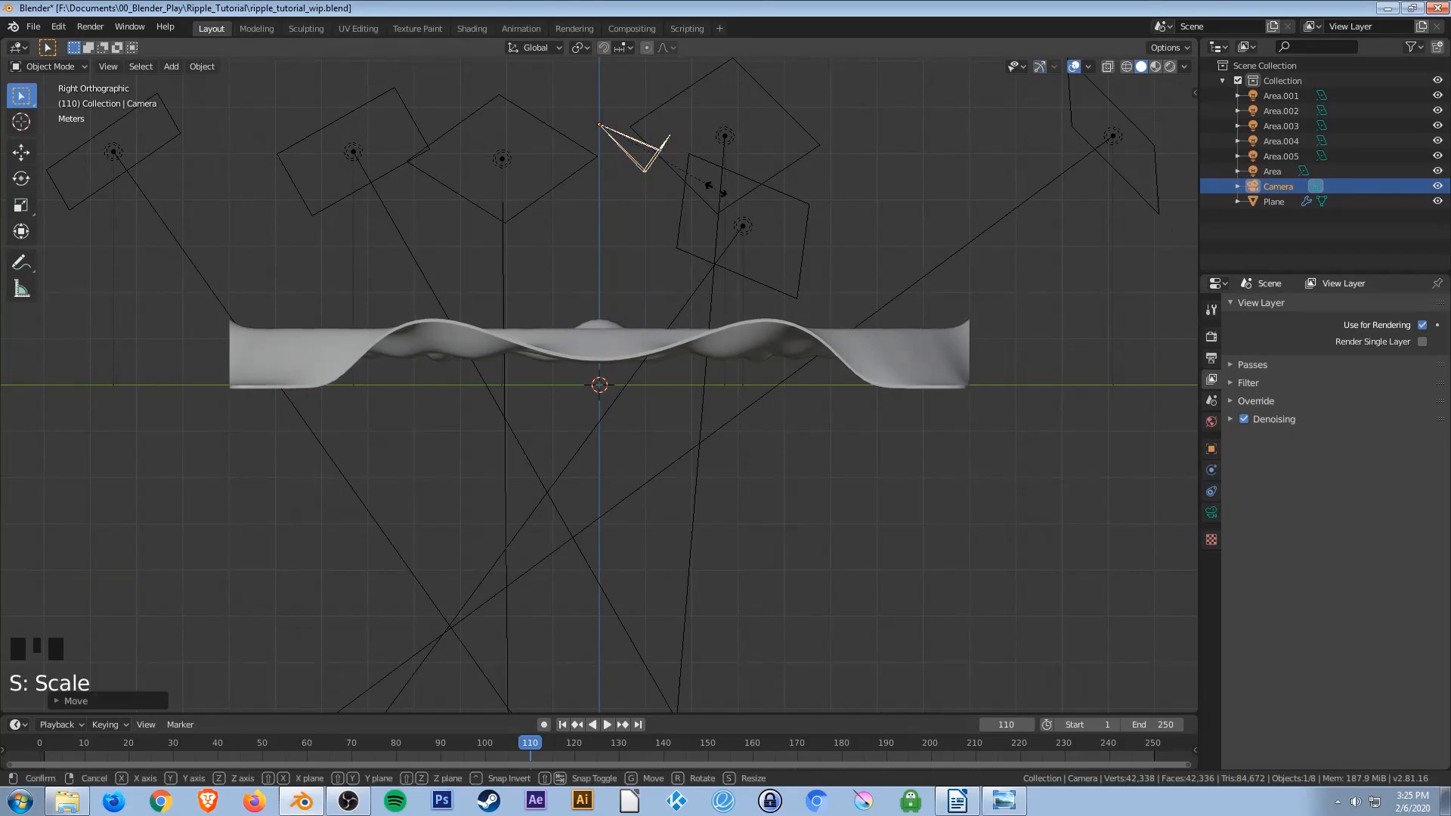
left_click(1184, 503)
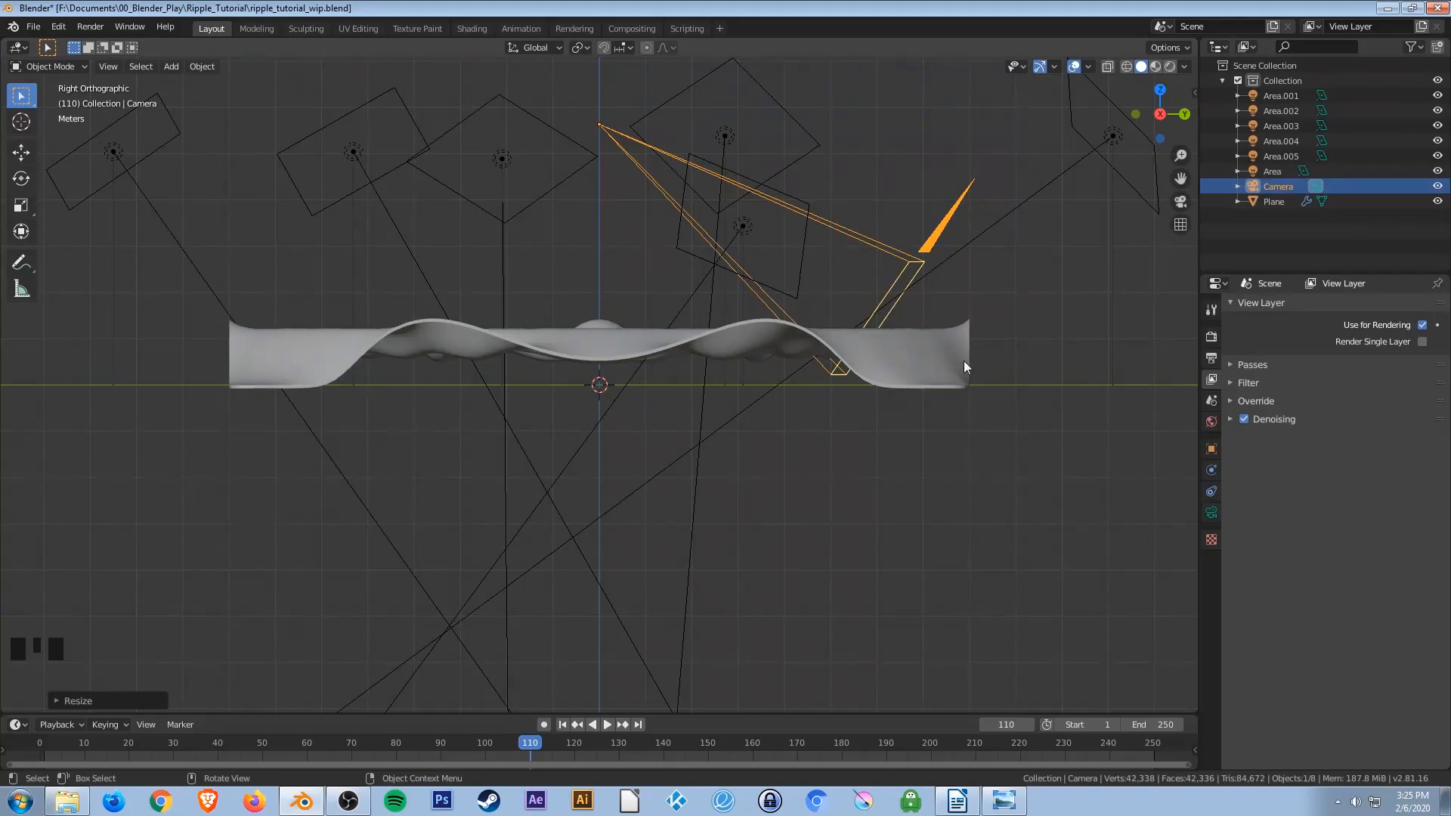
key("g")
left_click(542, 352)
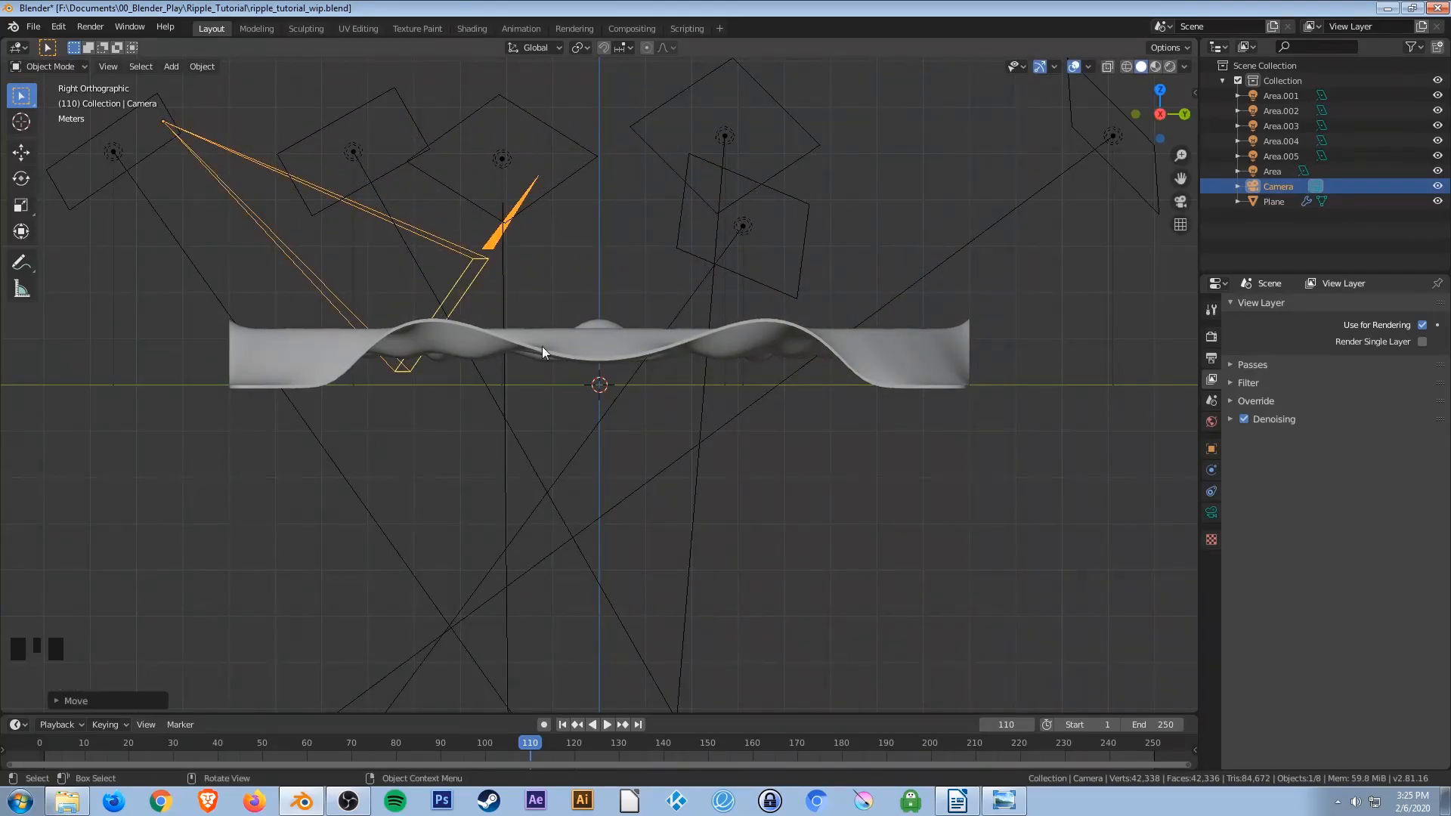
Look through the camera and enable Lock Camera to View in the sidebar's View settings.
key("KP_0")
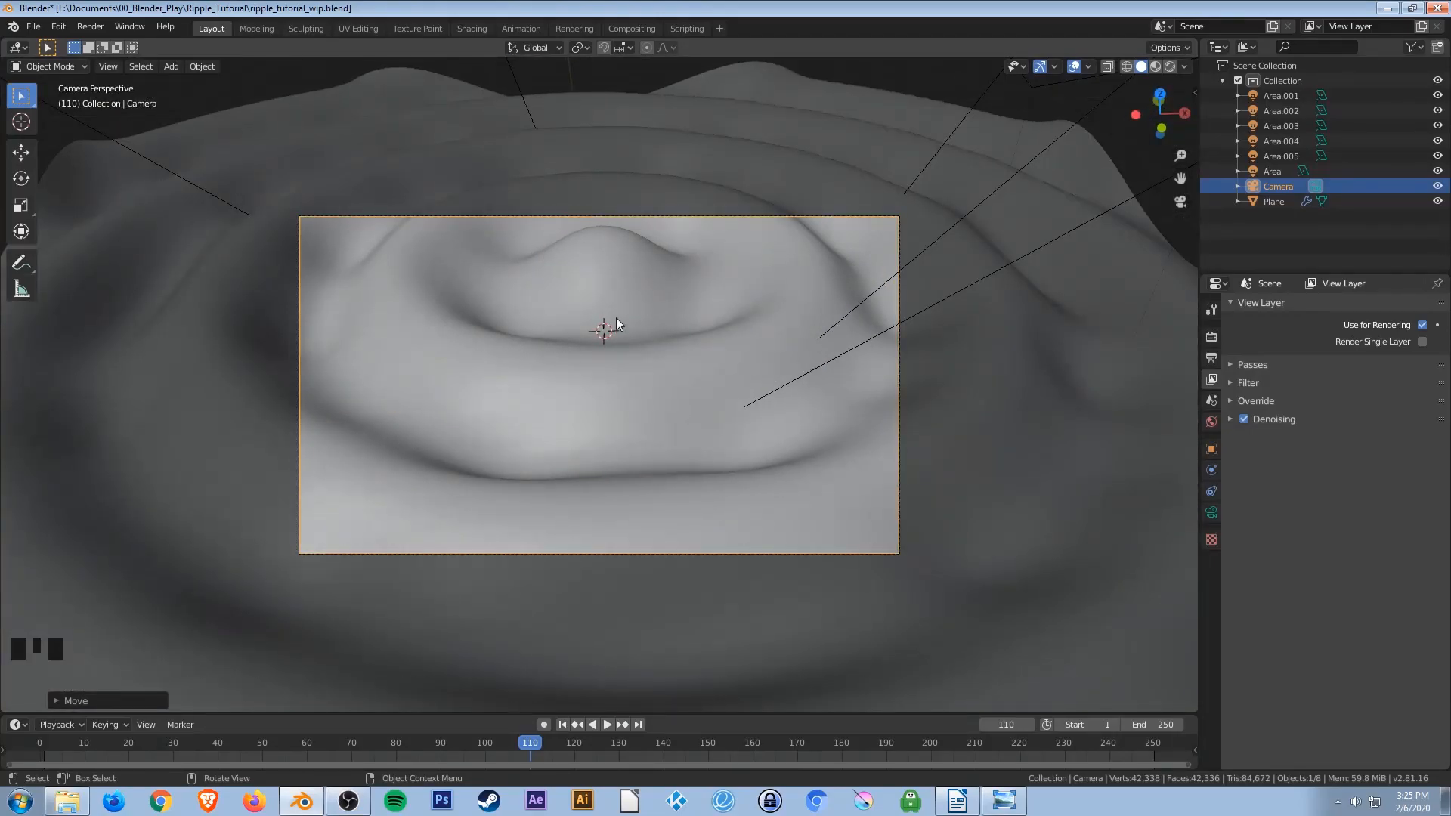
middle_click_drag(648, 367, 498, 360)
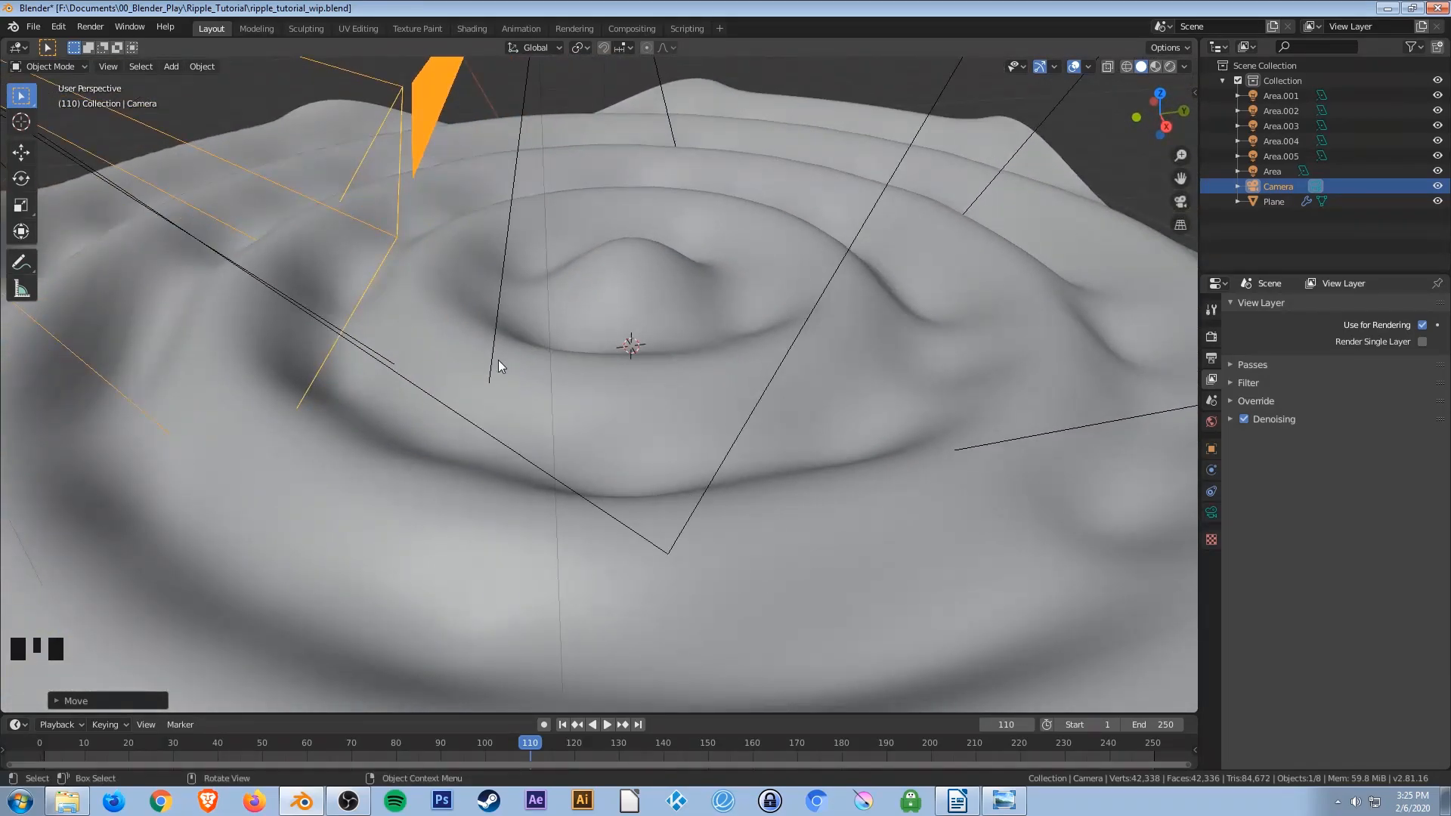
key("KP_0")
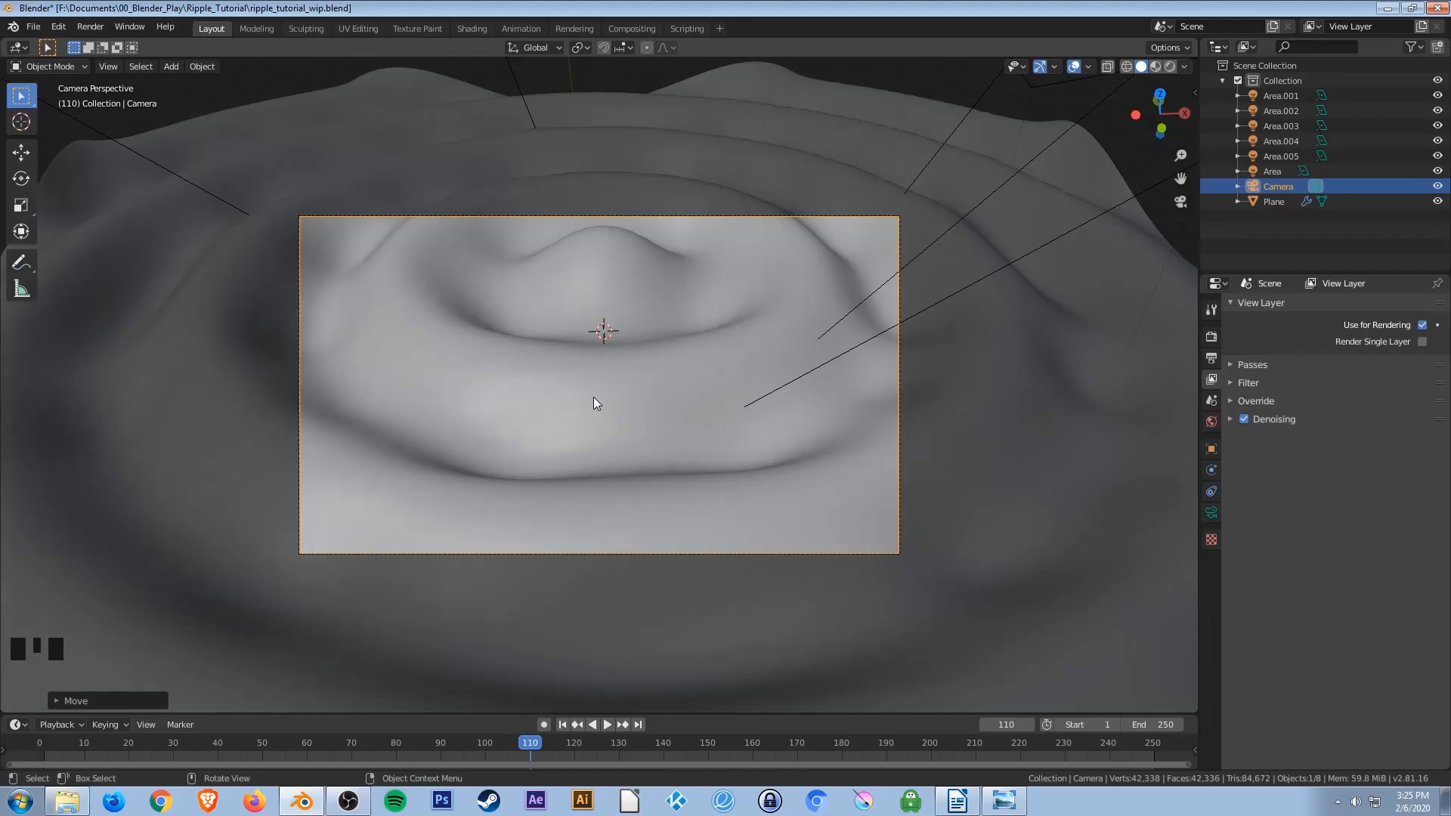
key("n")
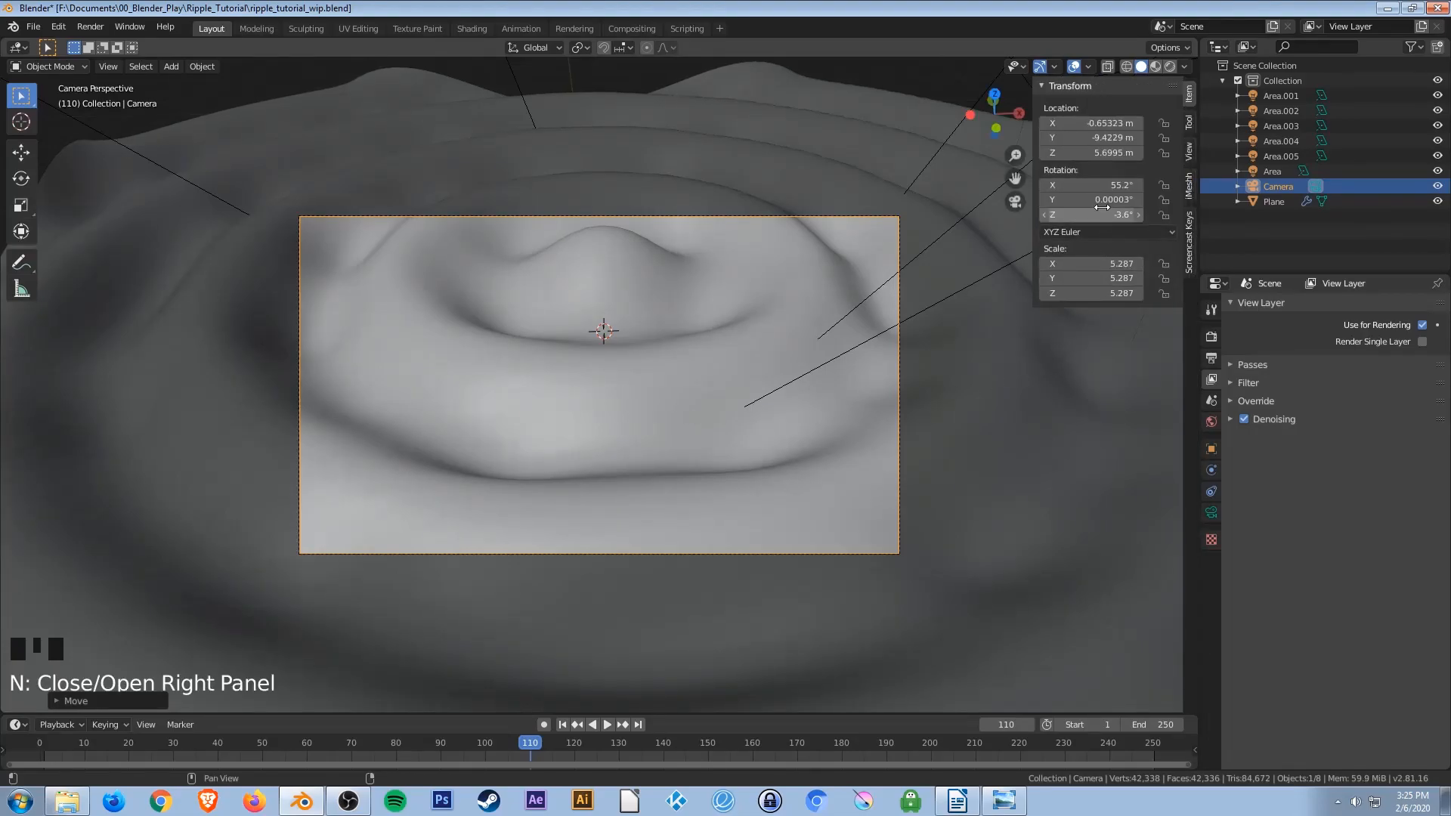
left_click(1191, 124)
left_click(1192, 152)
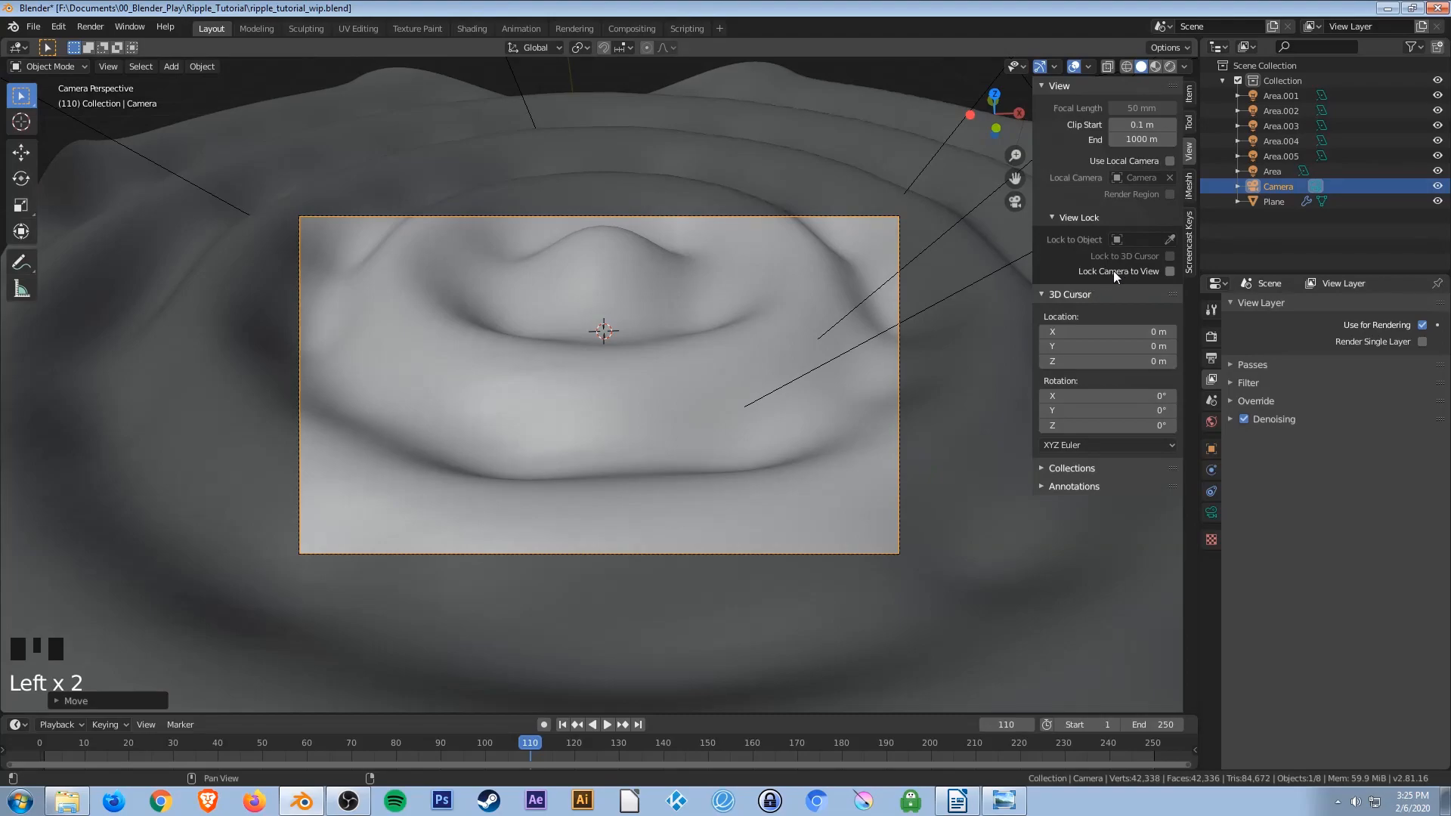
left_click(1170, 271)
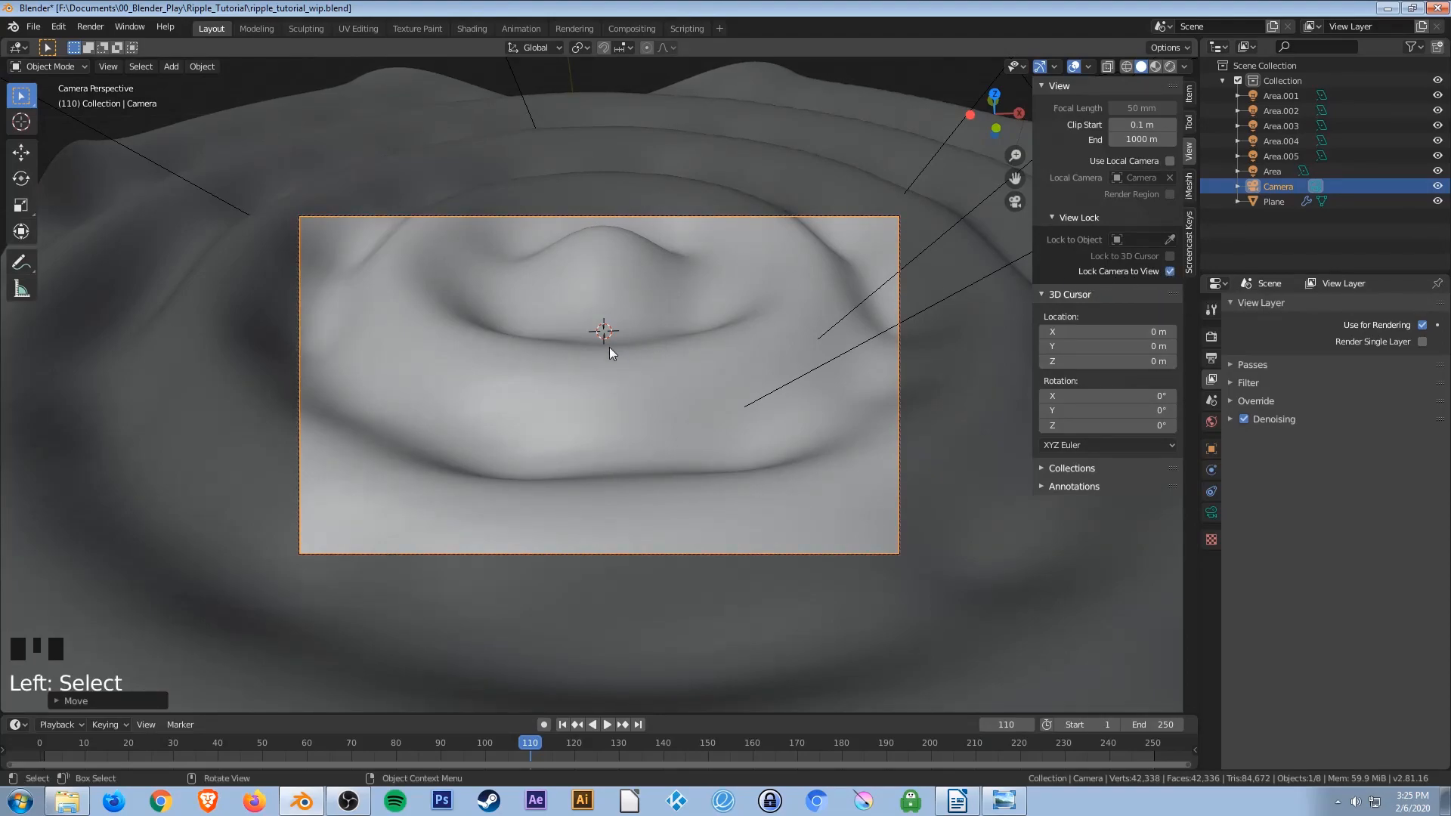
Pull the locked camera back to frame the whole ripple surface and switch to rendered shading.
scroll(610, 348, "down", 2)
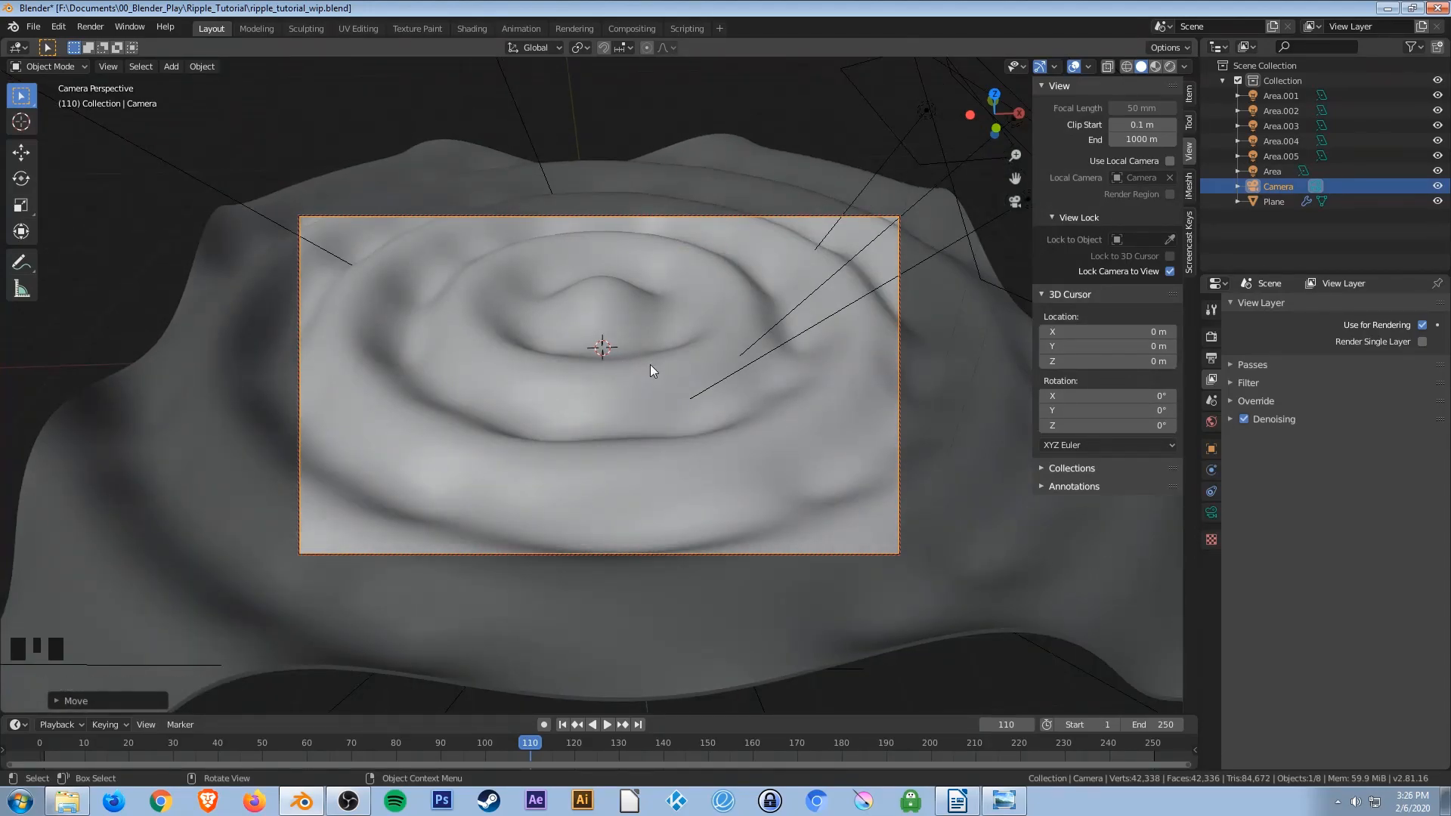
scroll(650, 387, "down", 1)
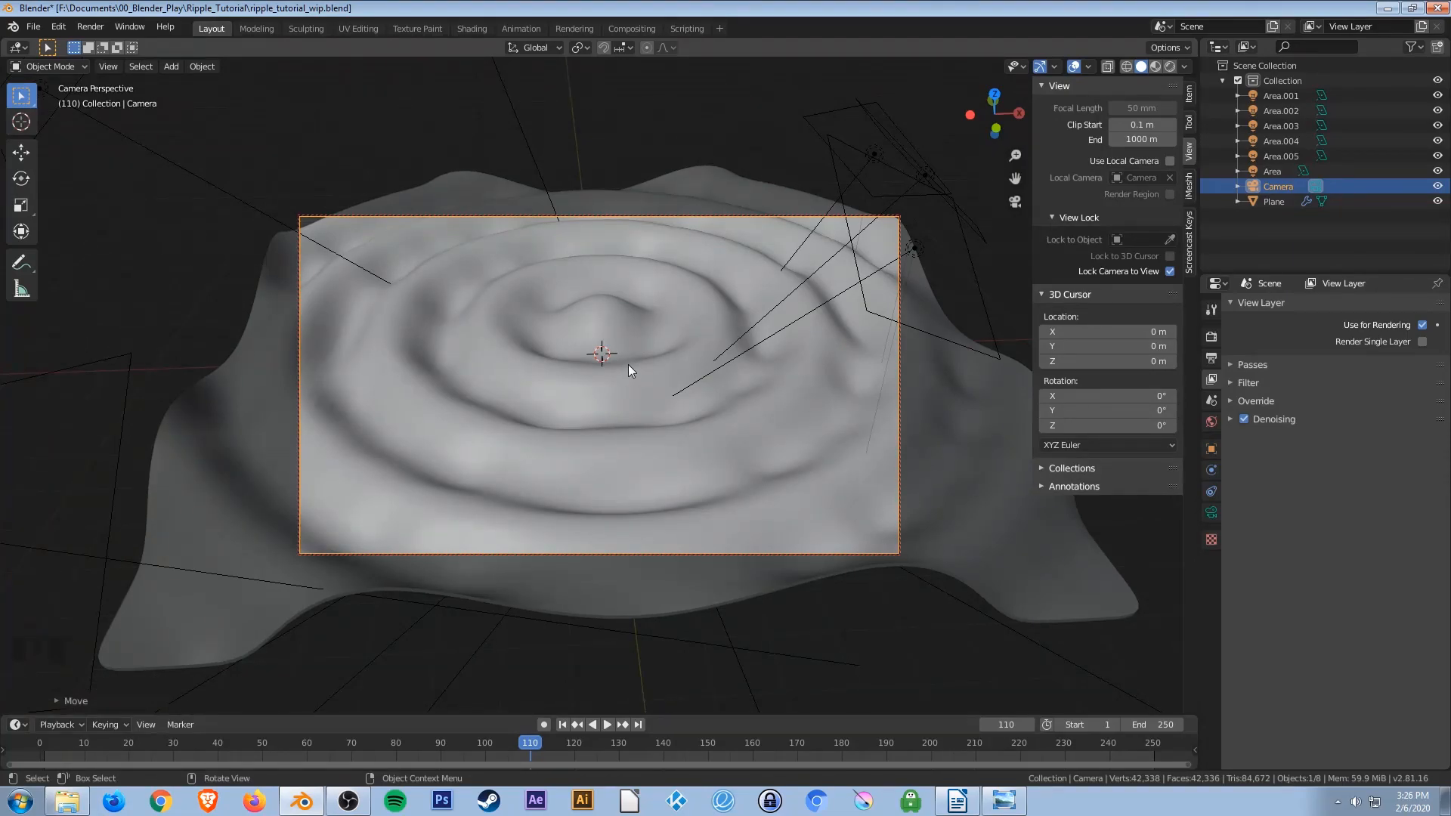
key("z")
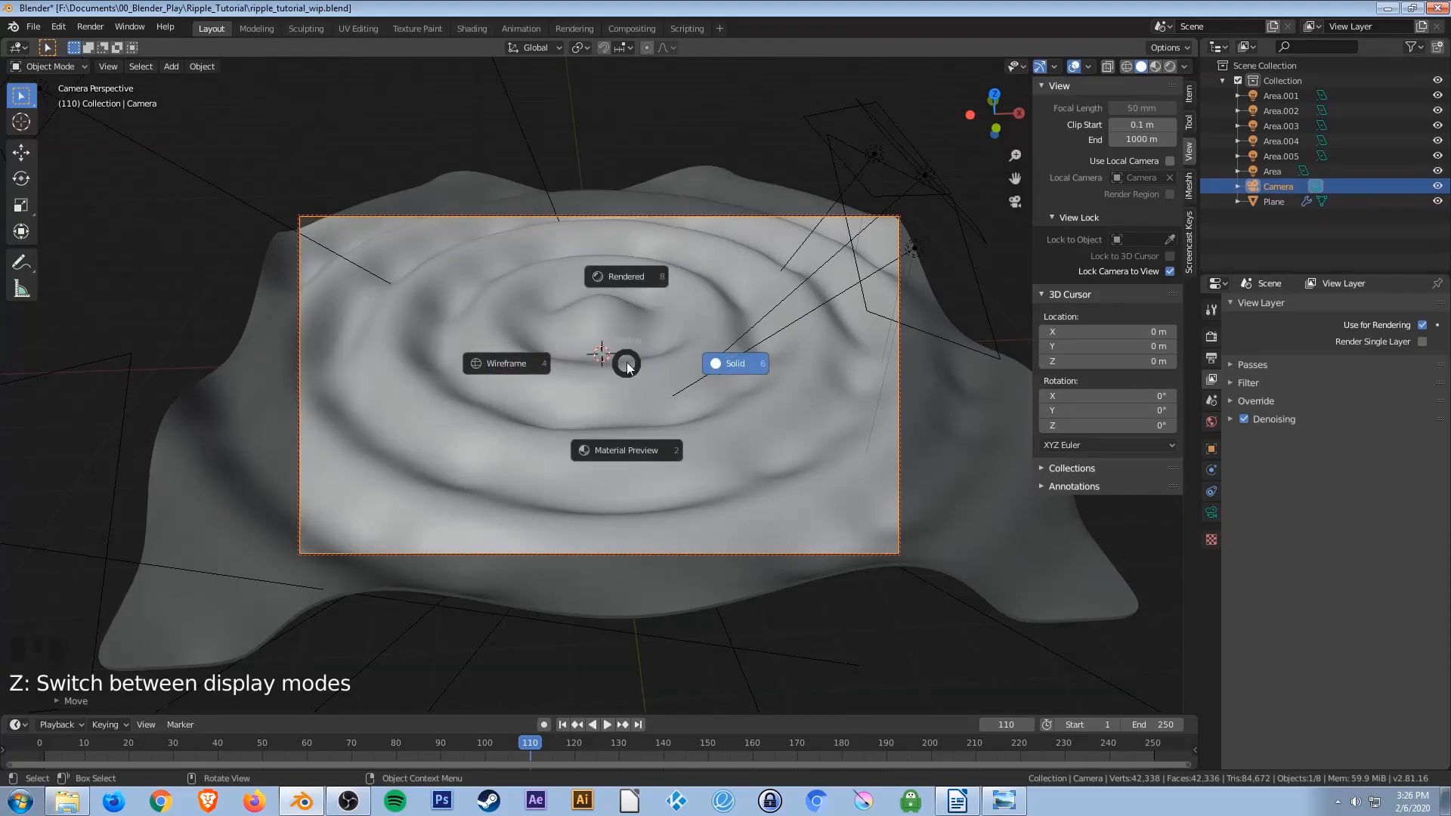
left_click(628, 274)
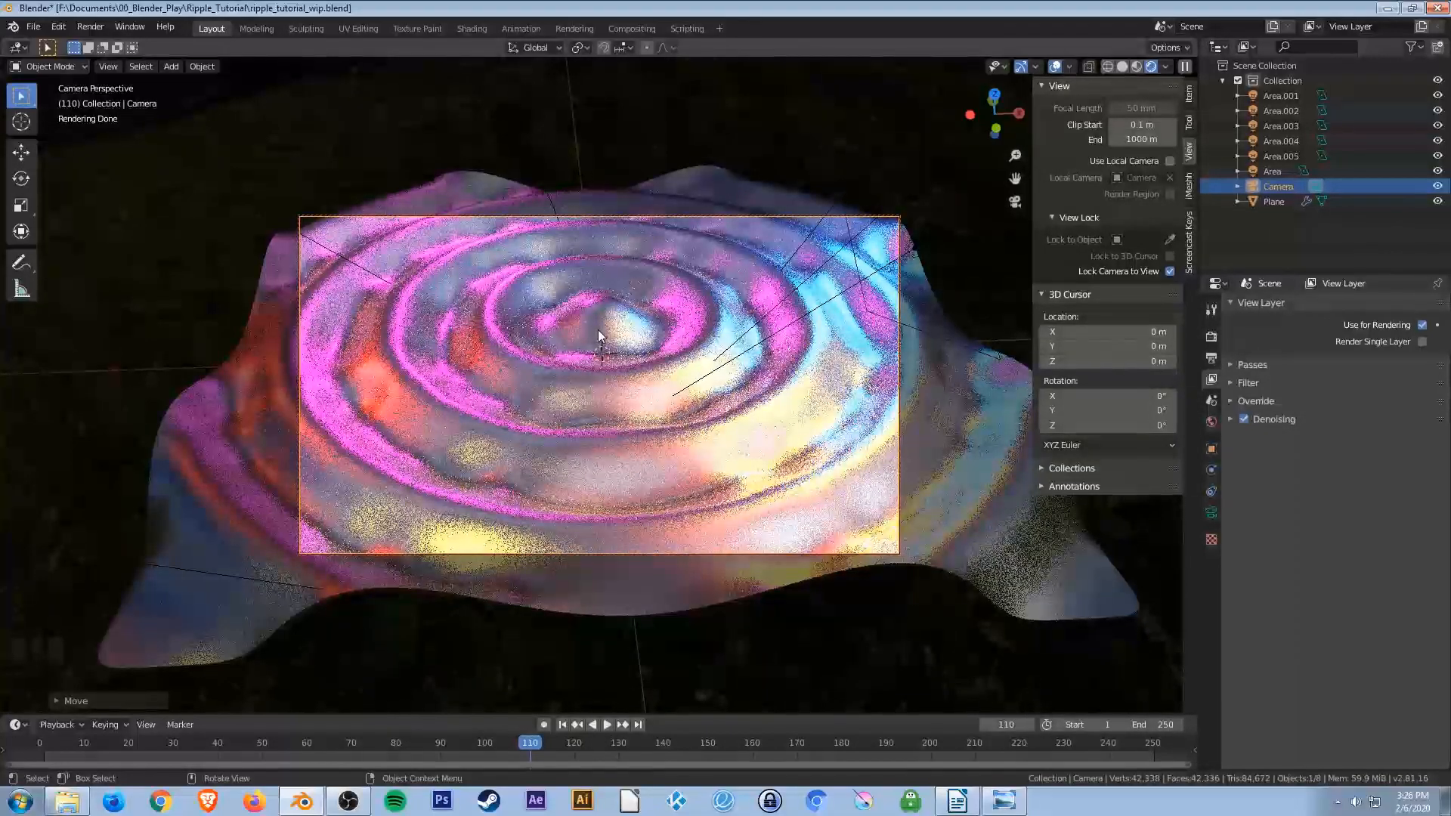
Refine the locked camera's framing, moving it lower and closer so the ripples fill the camera frame.
middle_click_drag(597, 330, 595, 341)
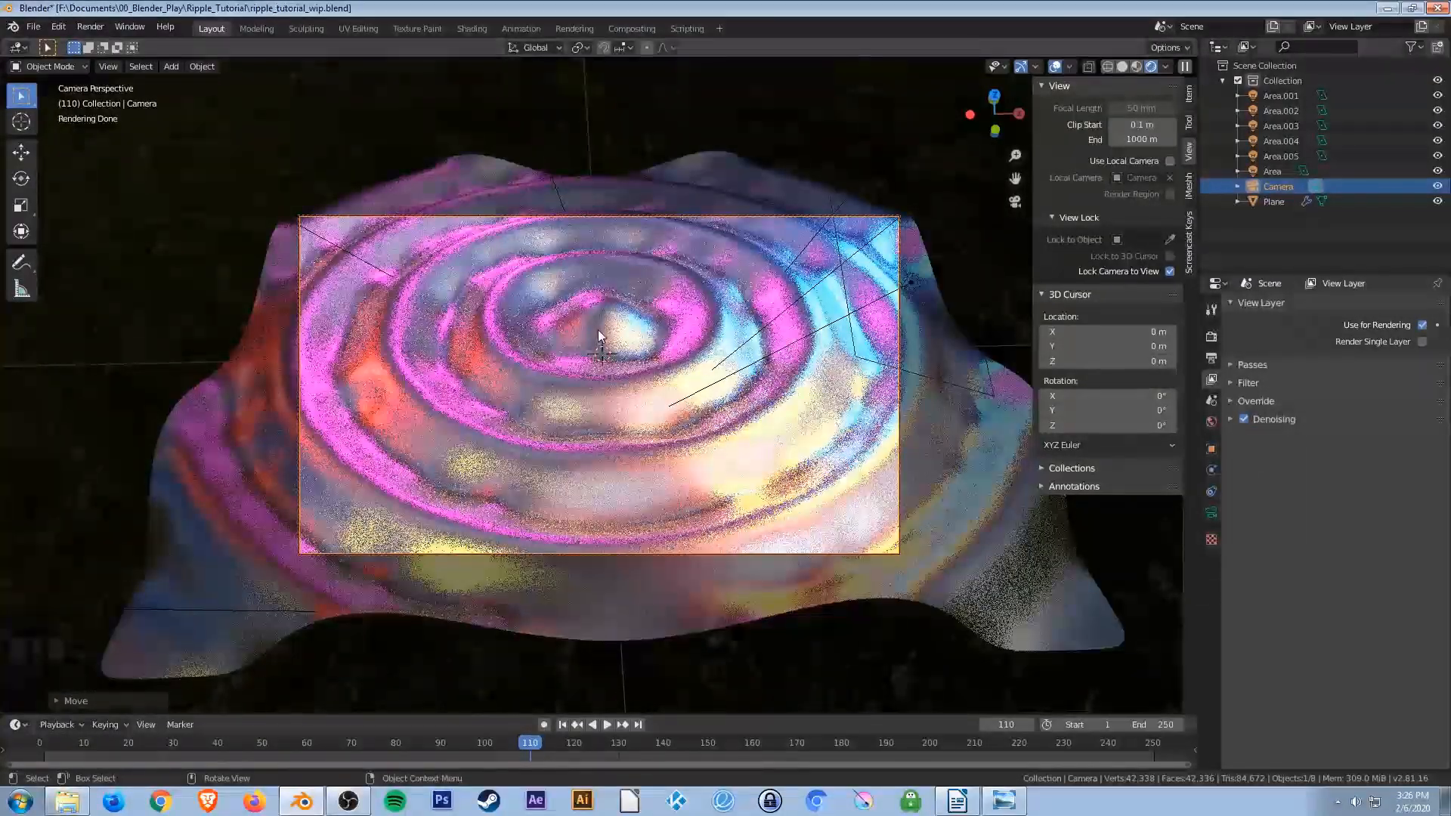
middle_click_drag(598, 331, 593, 351, "shift")
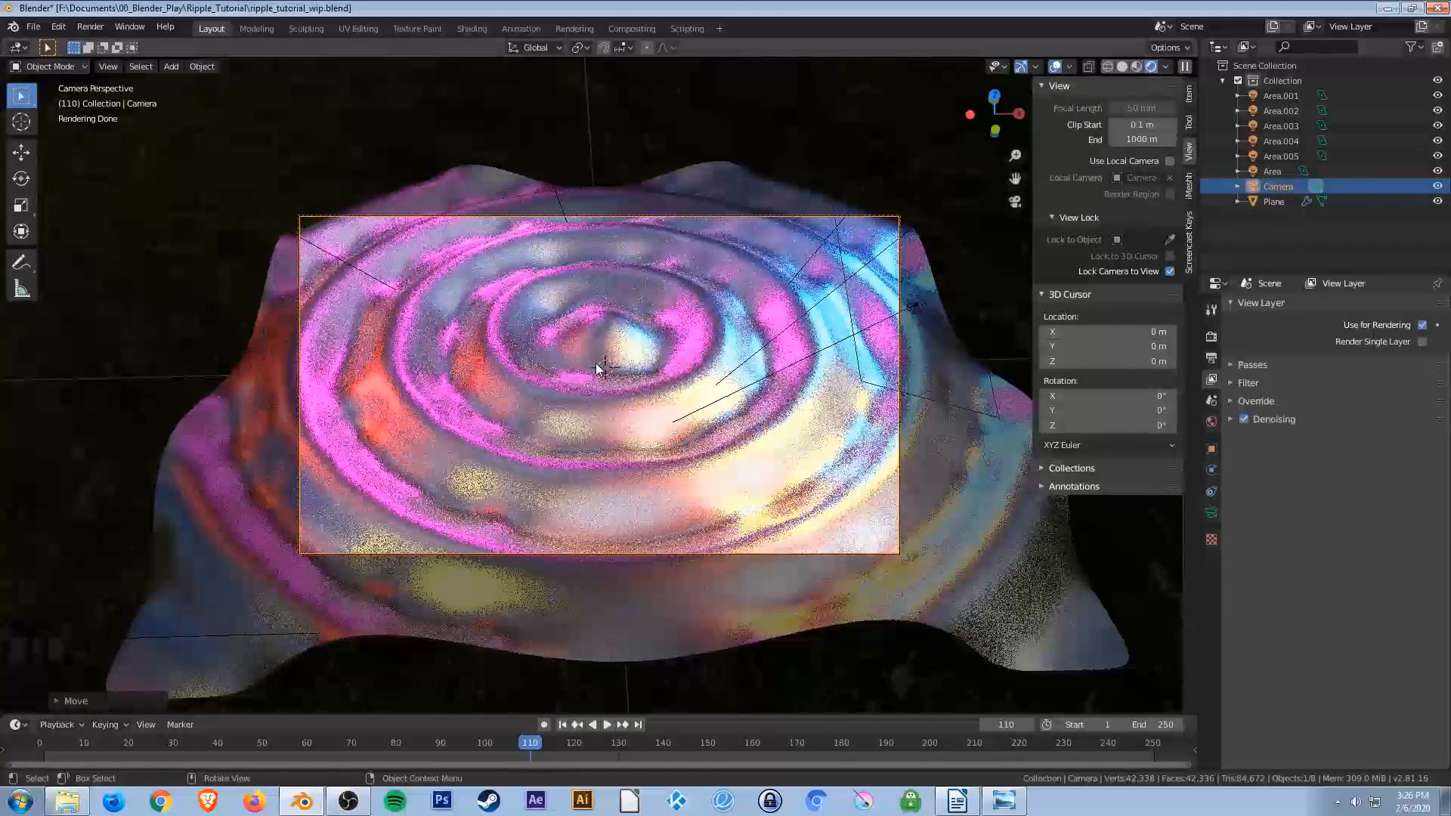
scroll(597, 368, "down", 1)
scroll(596, 368, "up", 2)
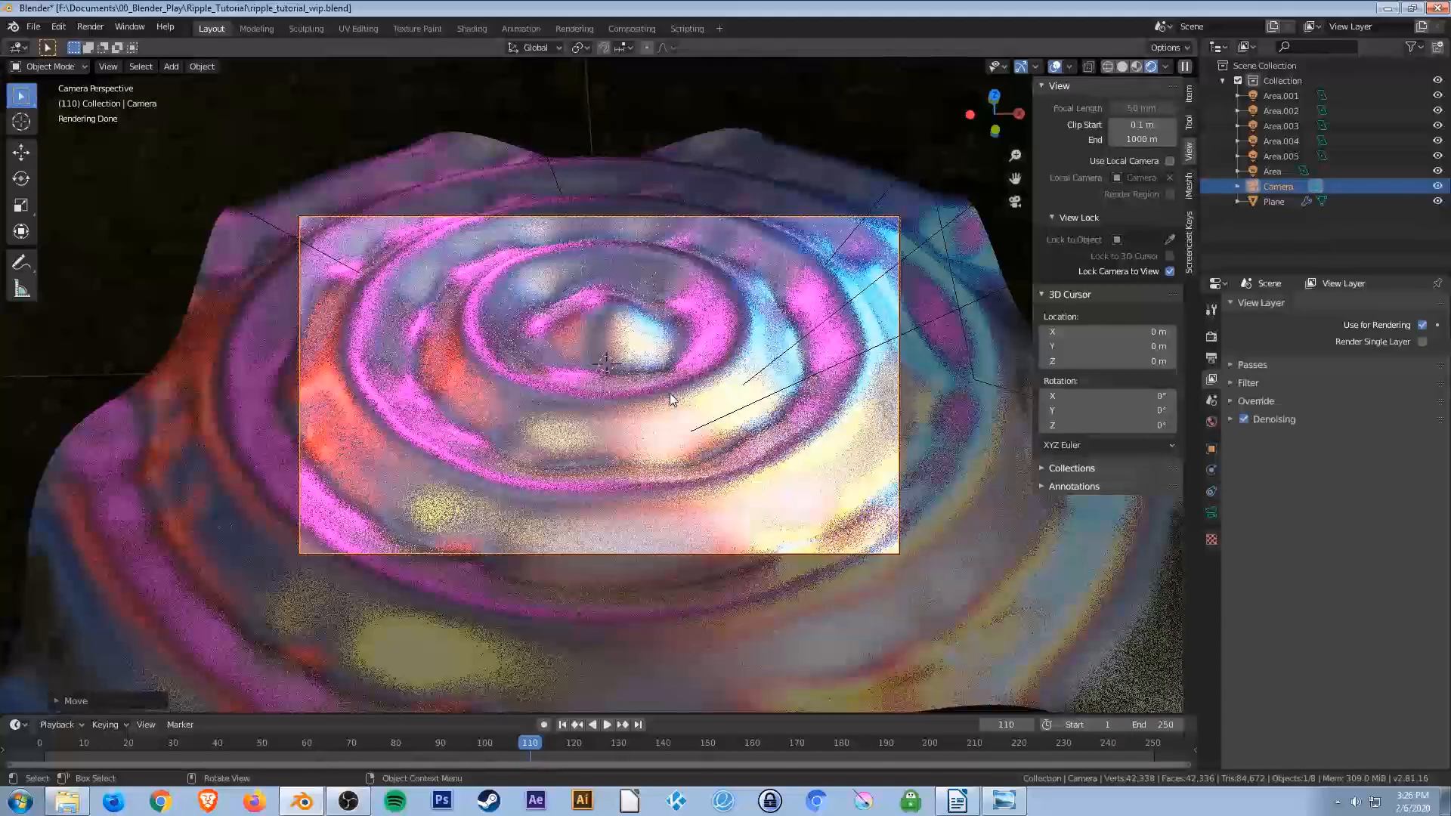
middle_click_drag(683, 439, 675, 429)
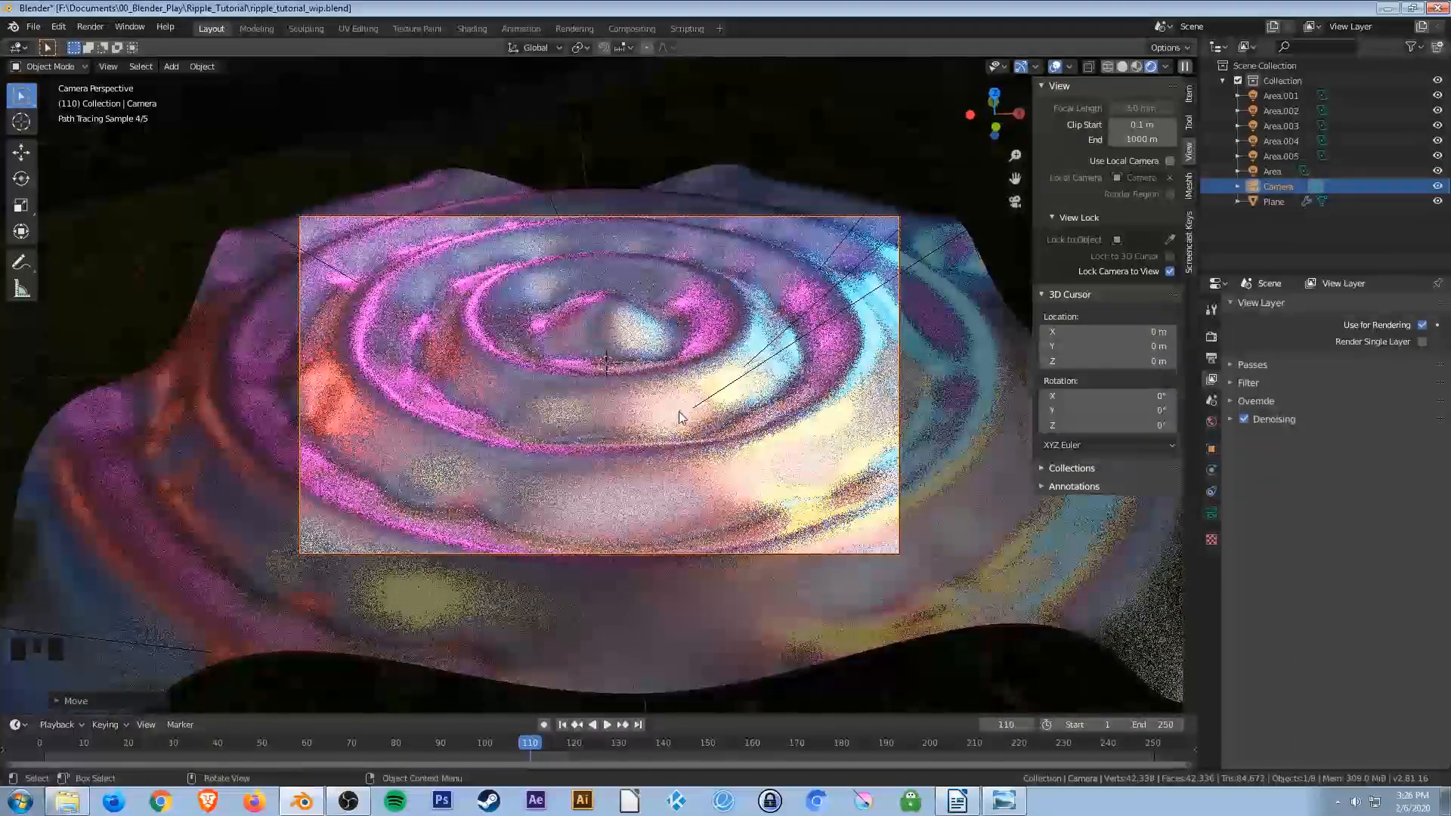
middle_click_drag(694, 401, 686, 415, "shift")
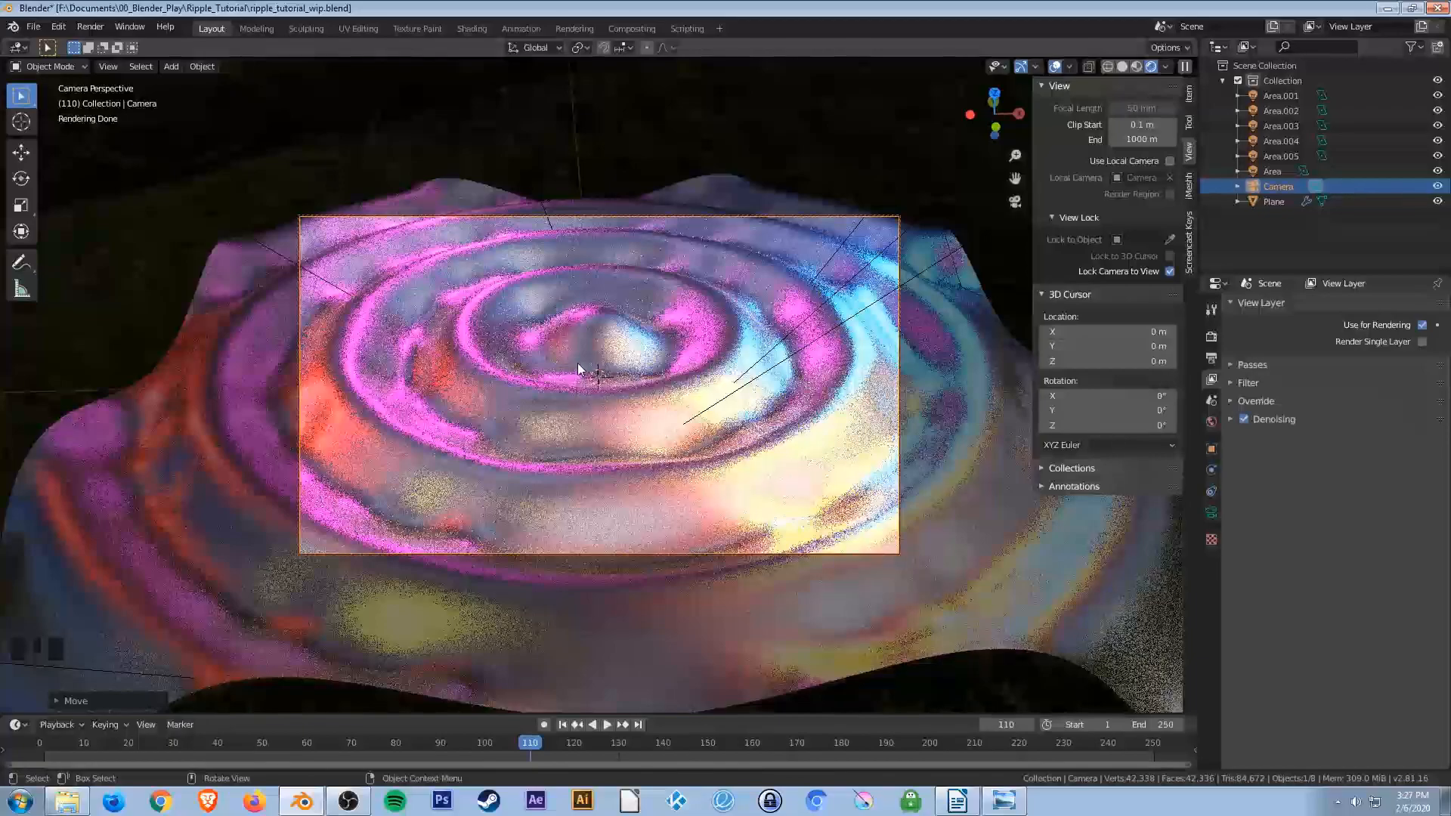
Turn off Lock Camera to View, return to the camera view, and save the blend file.
left_click(1169, 270)
middle_click_drag(674, 413, 647, 418)
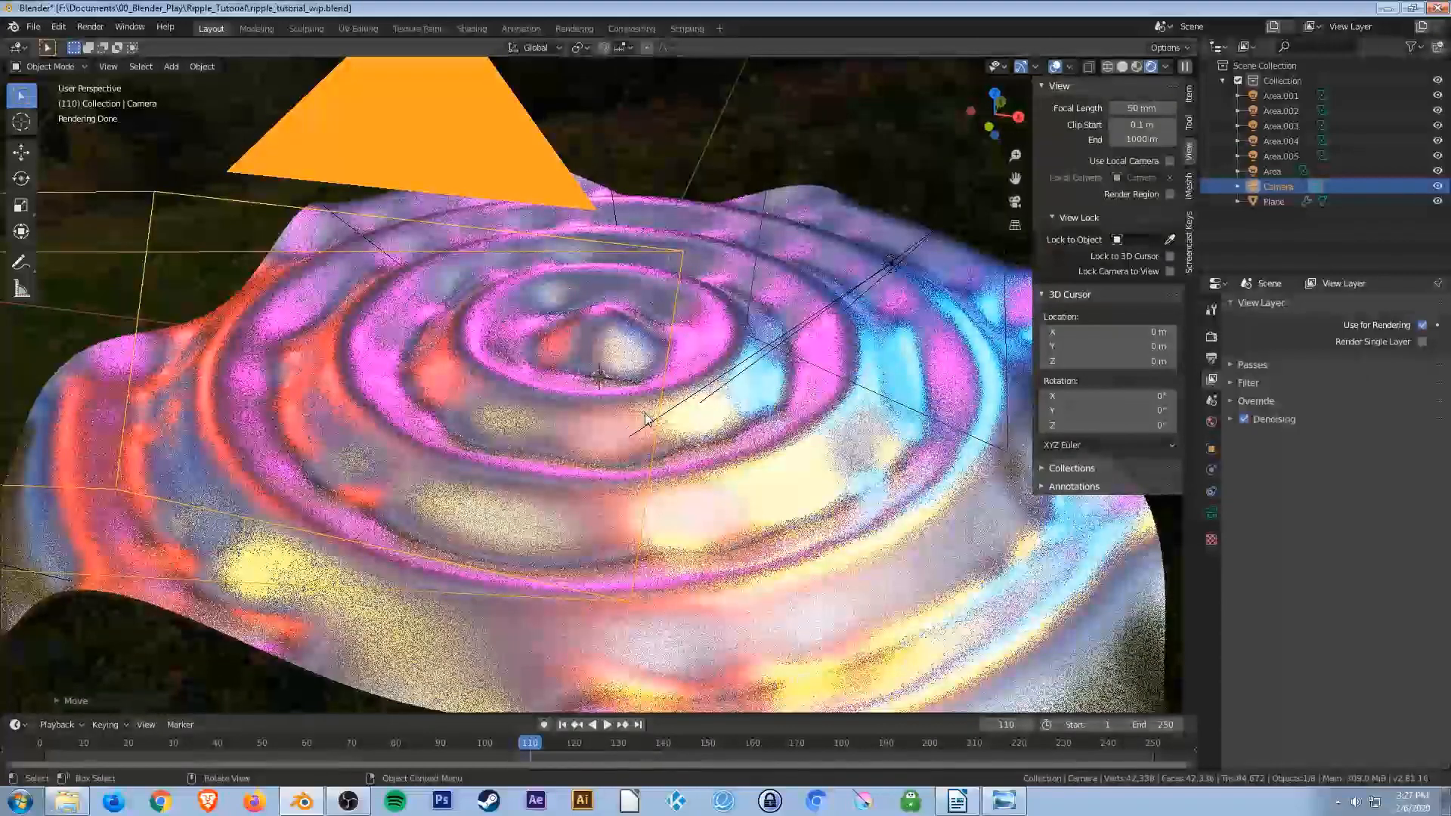
key("KP_0")
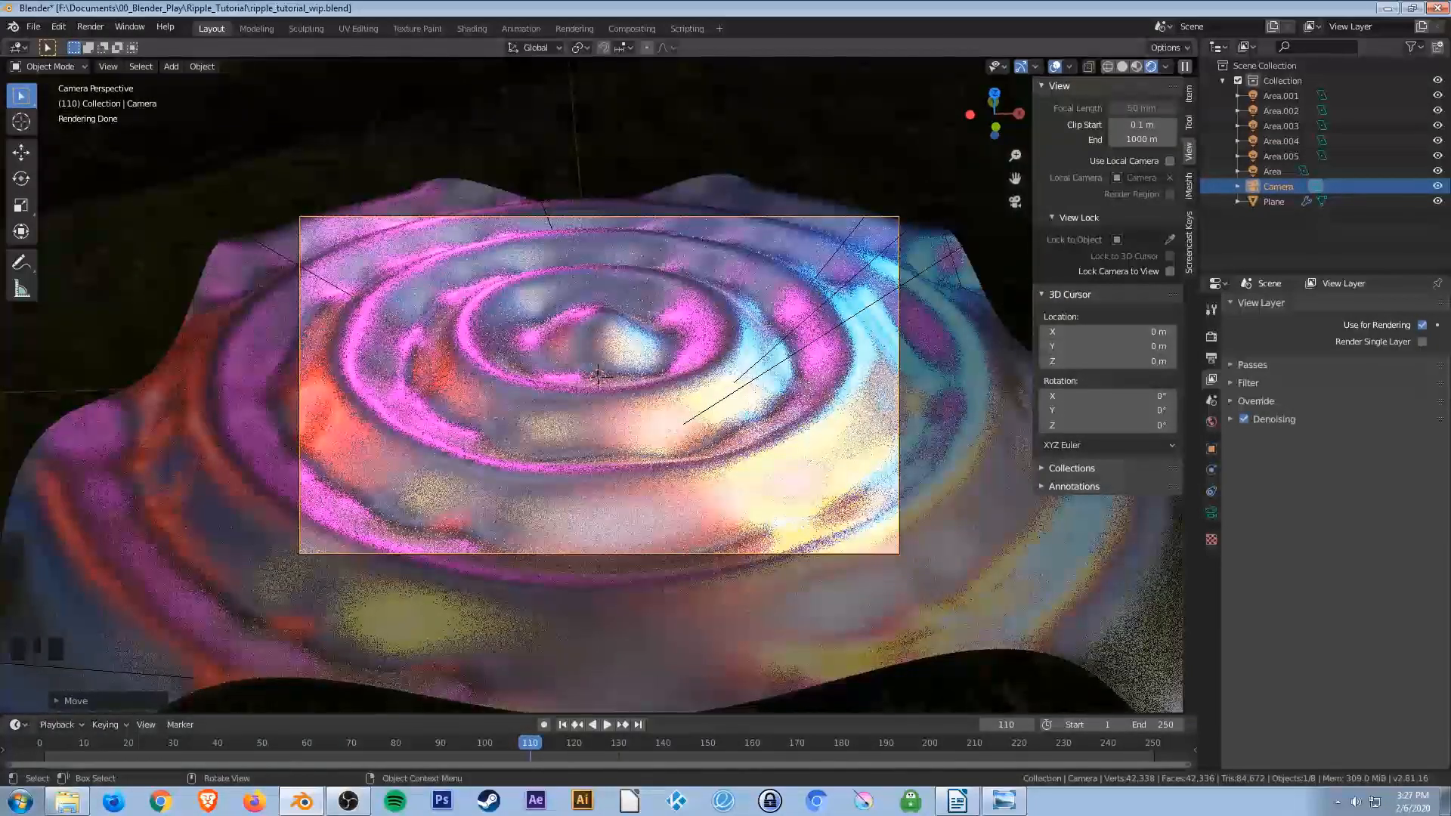
key("ctrl+s")
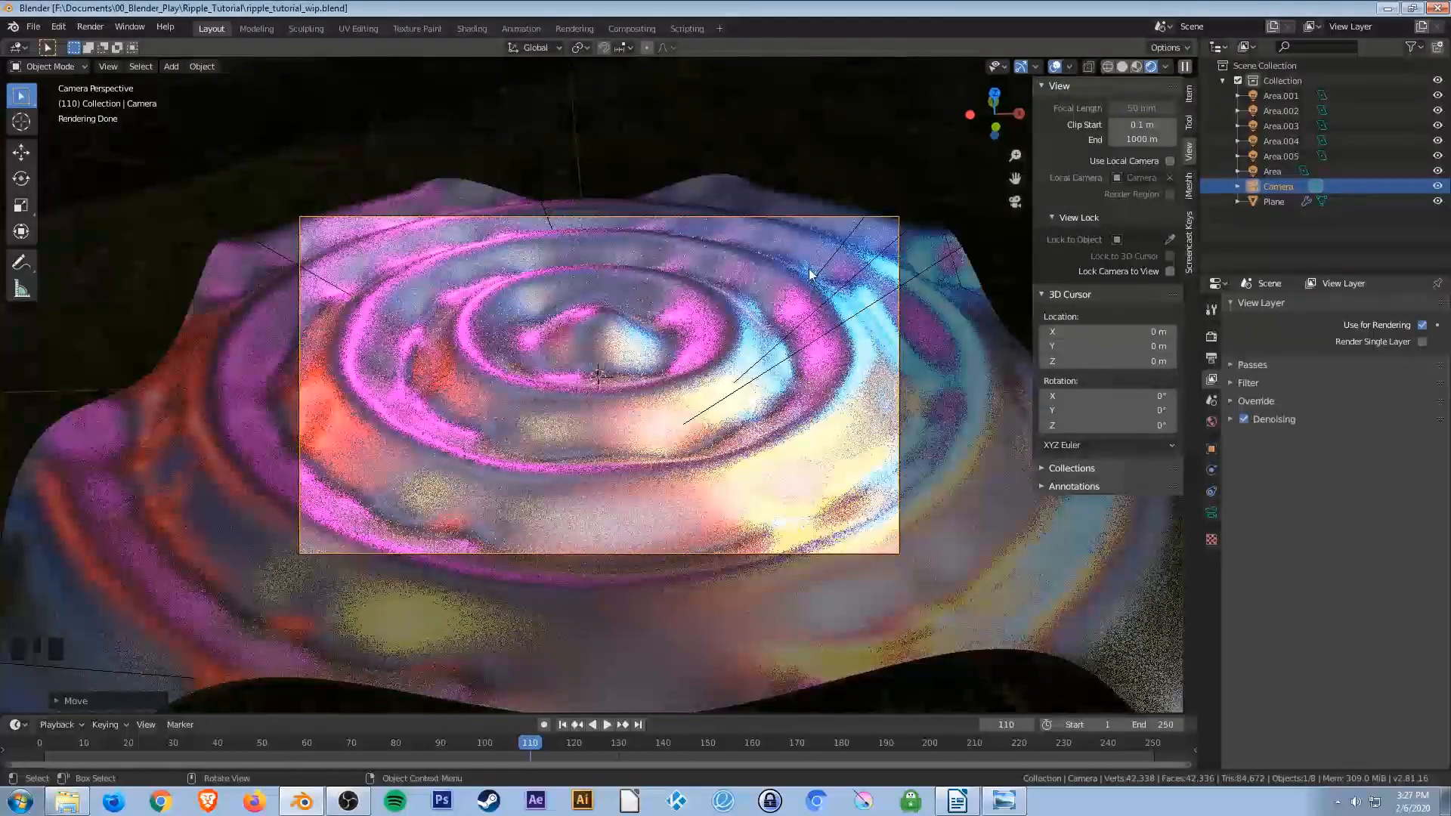
Switch the viewport to solid shading and render the current frame from the camera.
key("z")
left_click(922, 275)
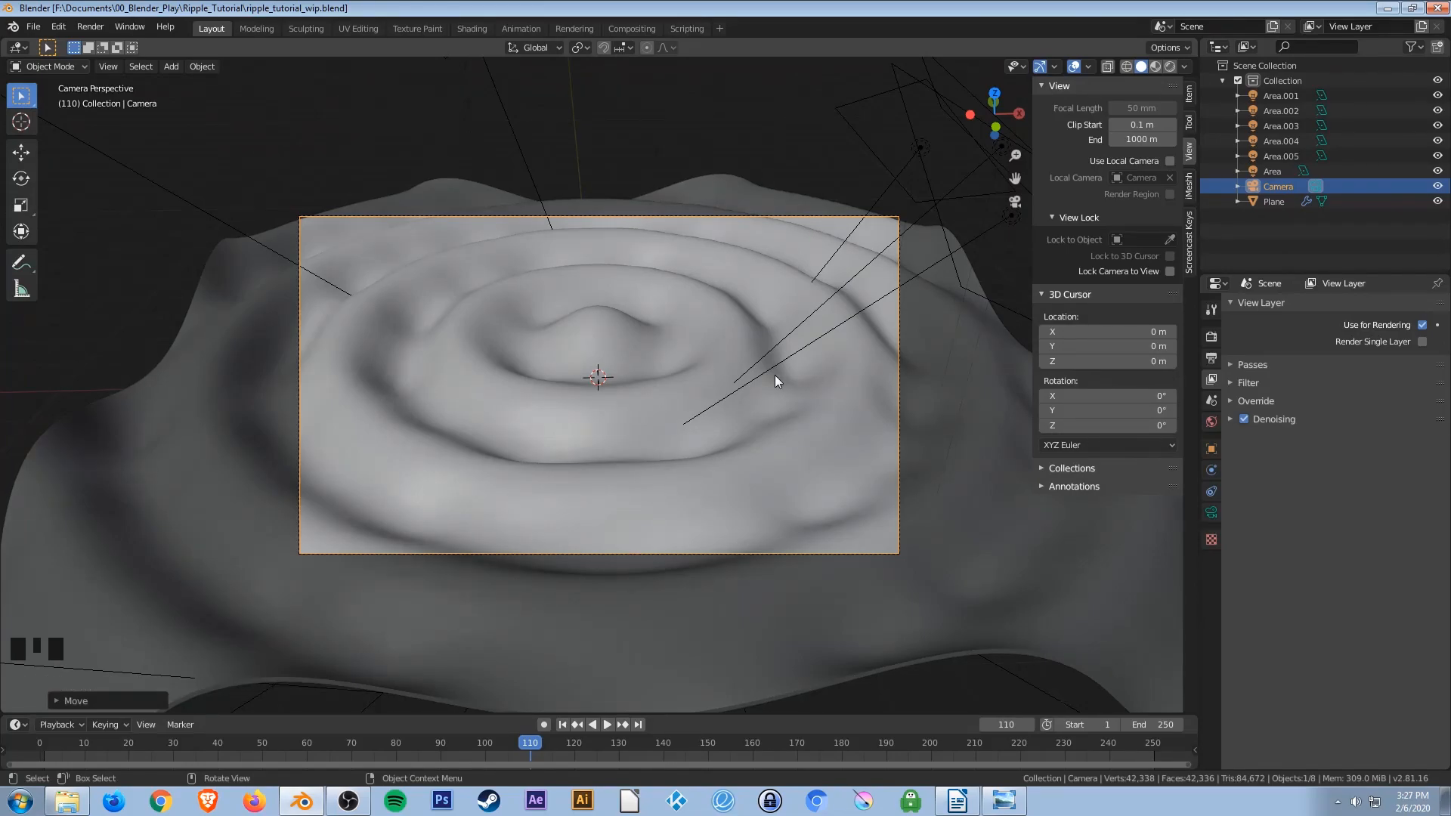
key("F12")
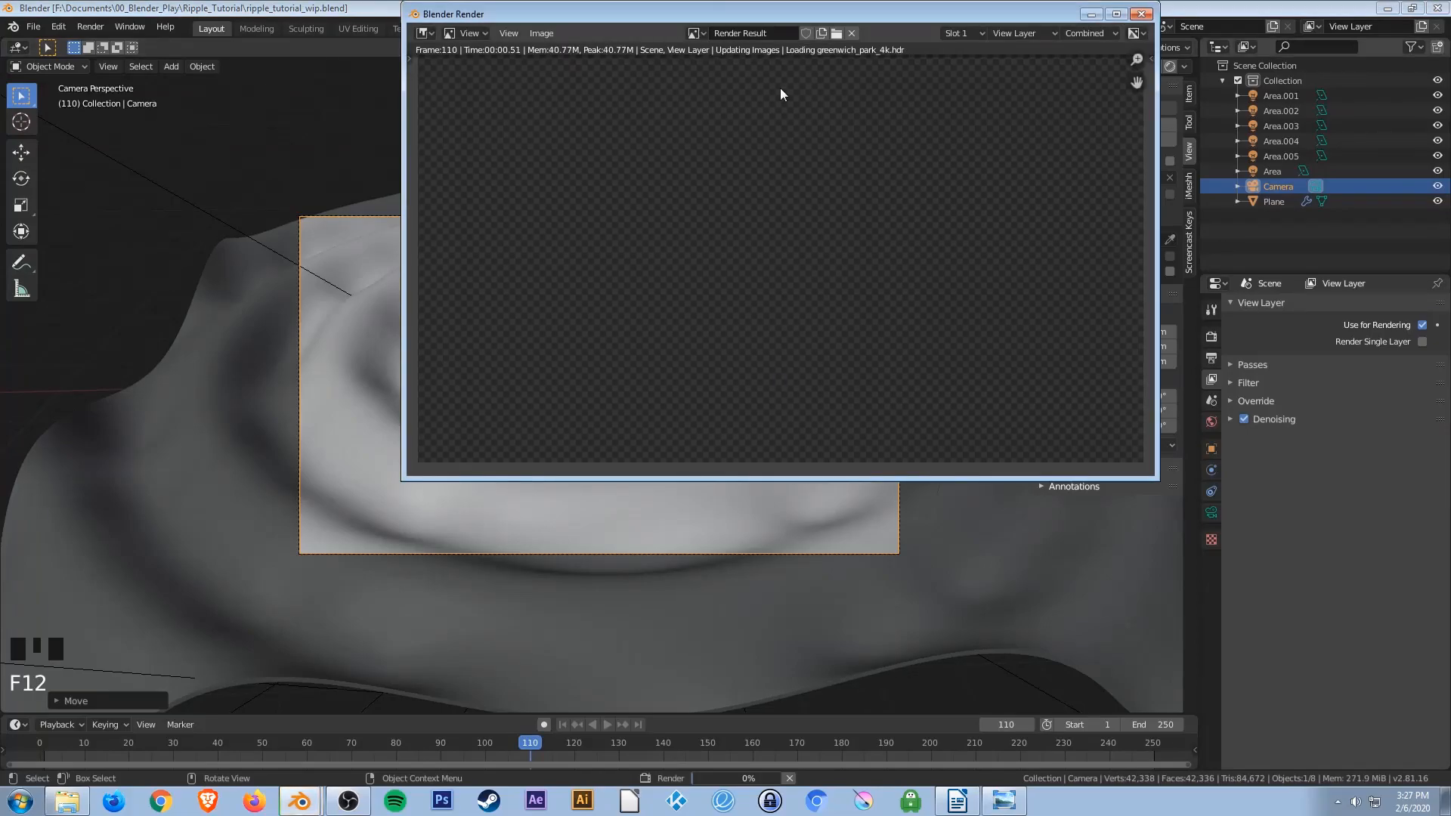
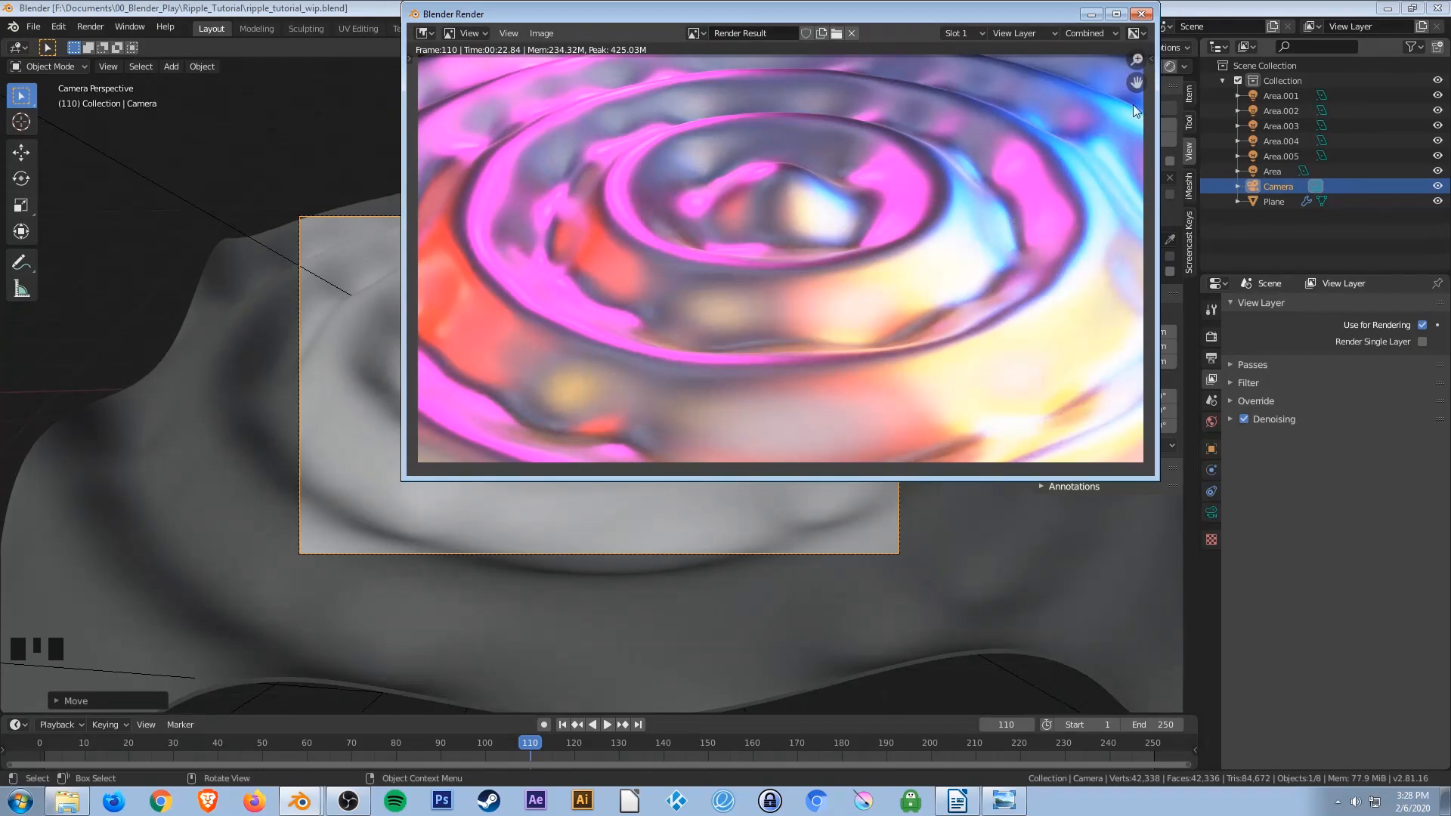
Close the render window and open the render properties with the Sampling section expanded.
left_click(1141, 14)
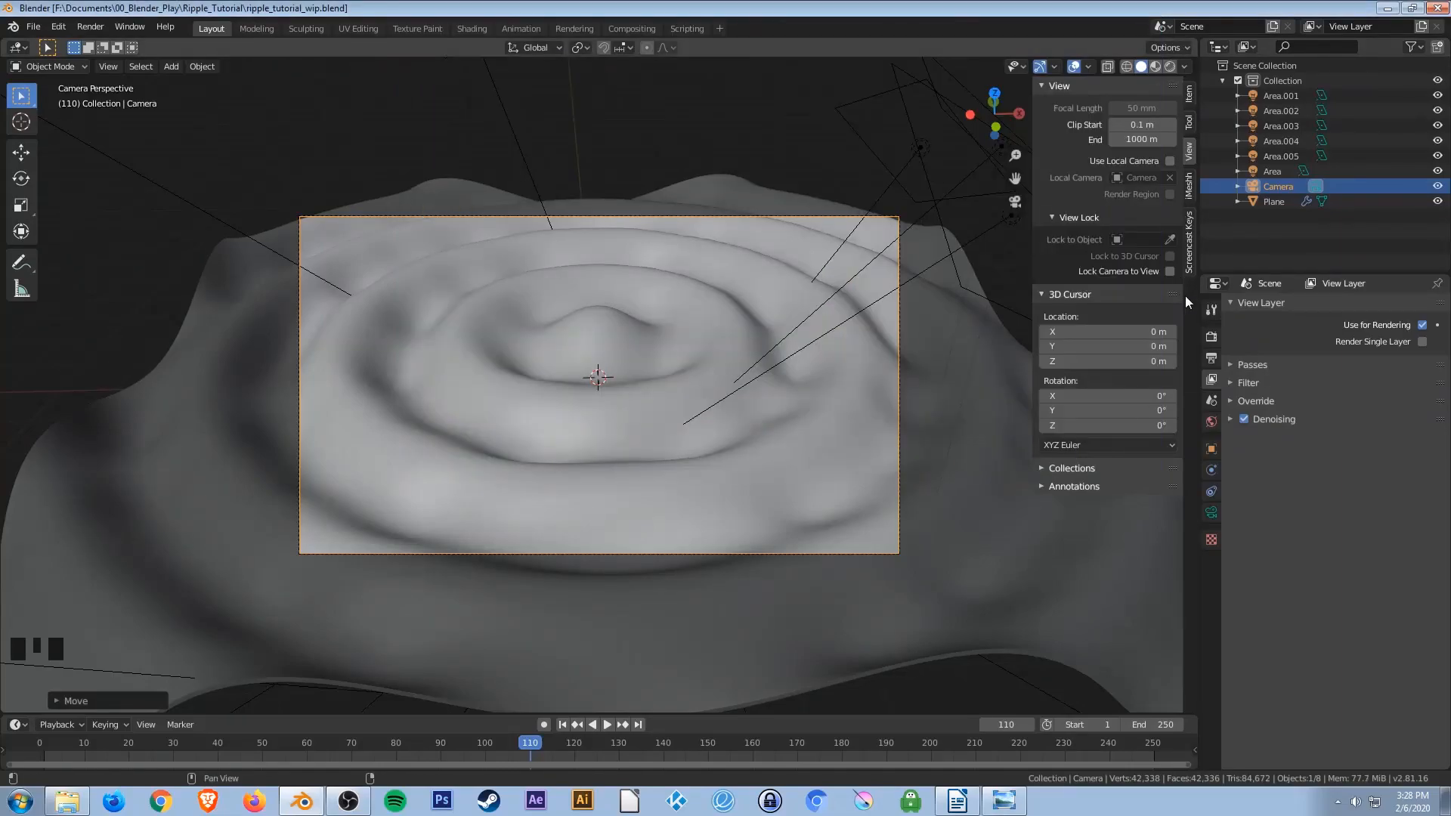
left_click(1212, 359)
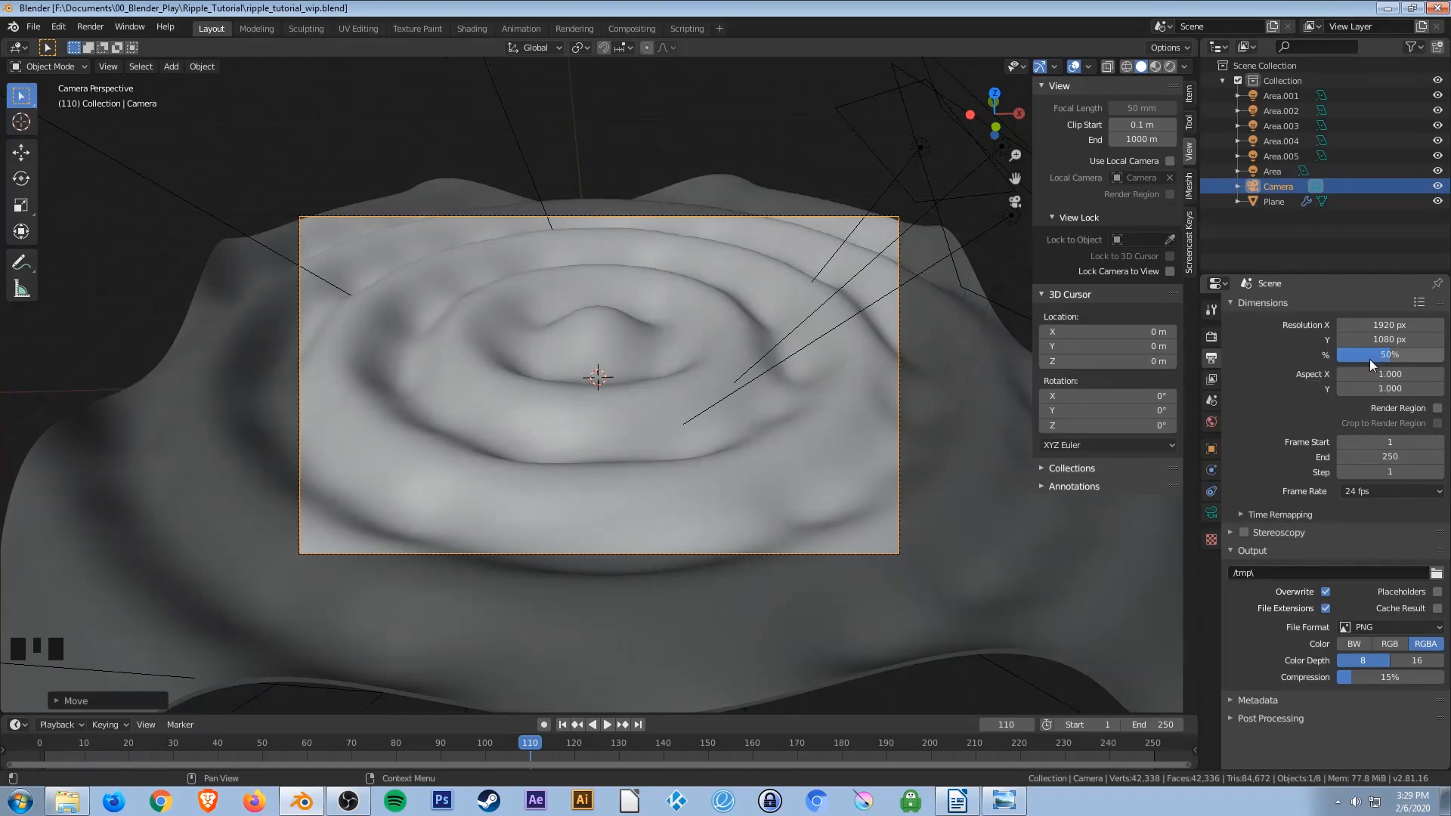
left_click(1211, 338)
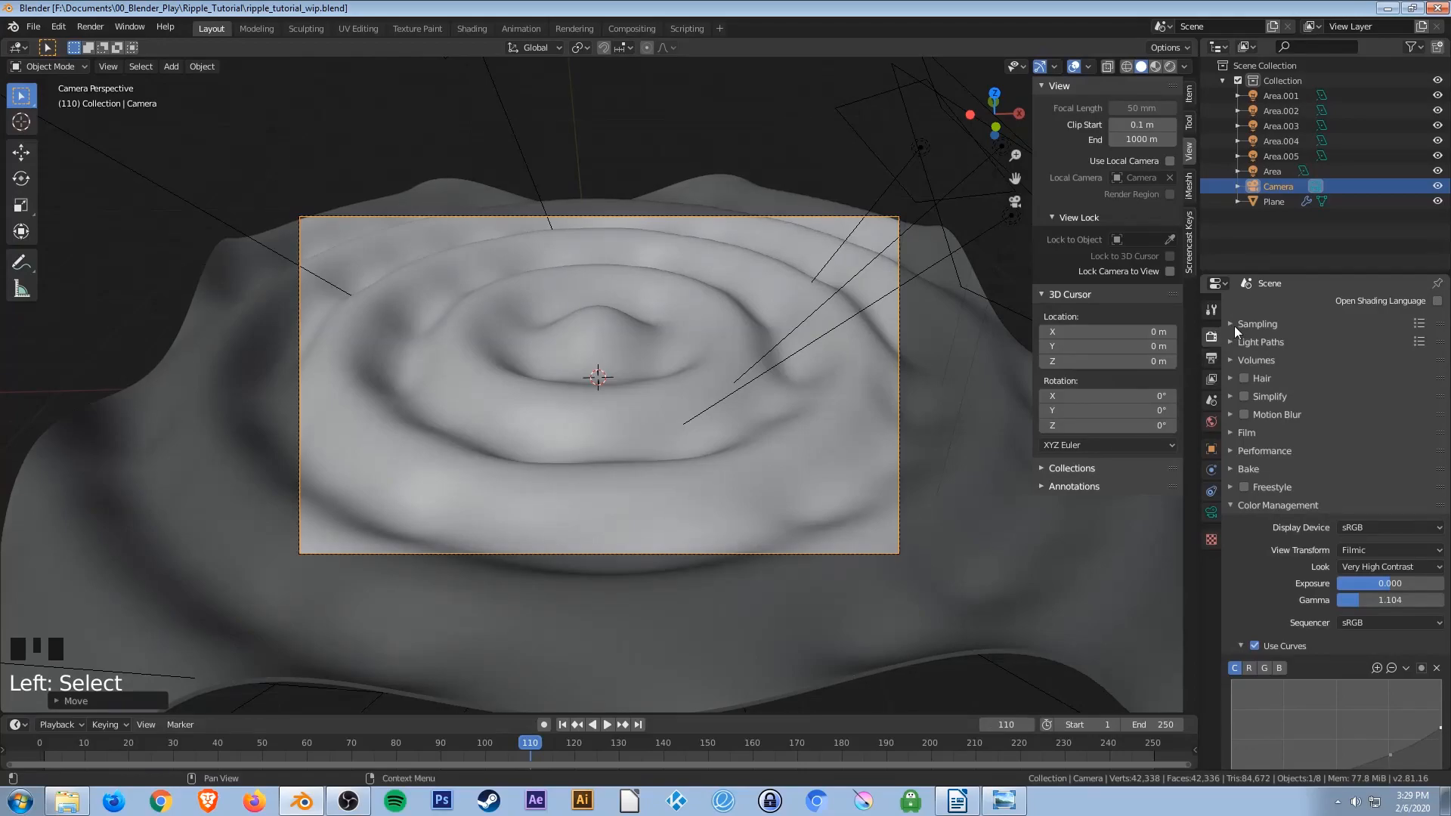
left_click(1232, 325)
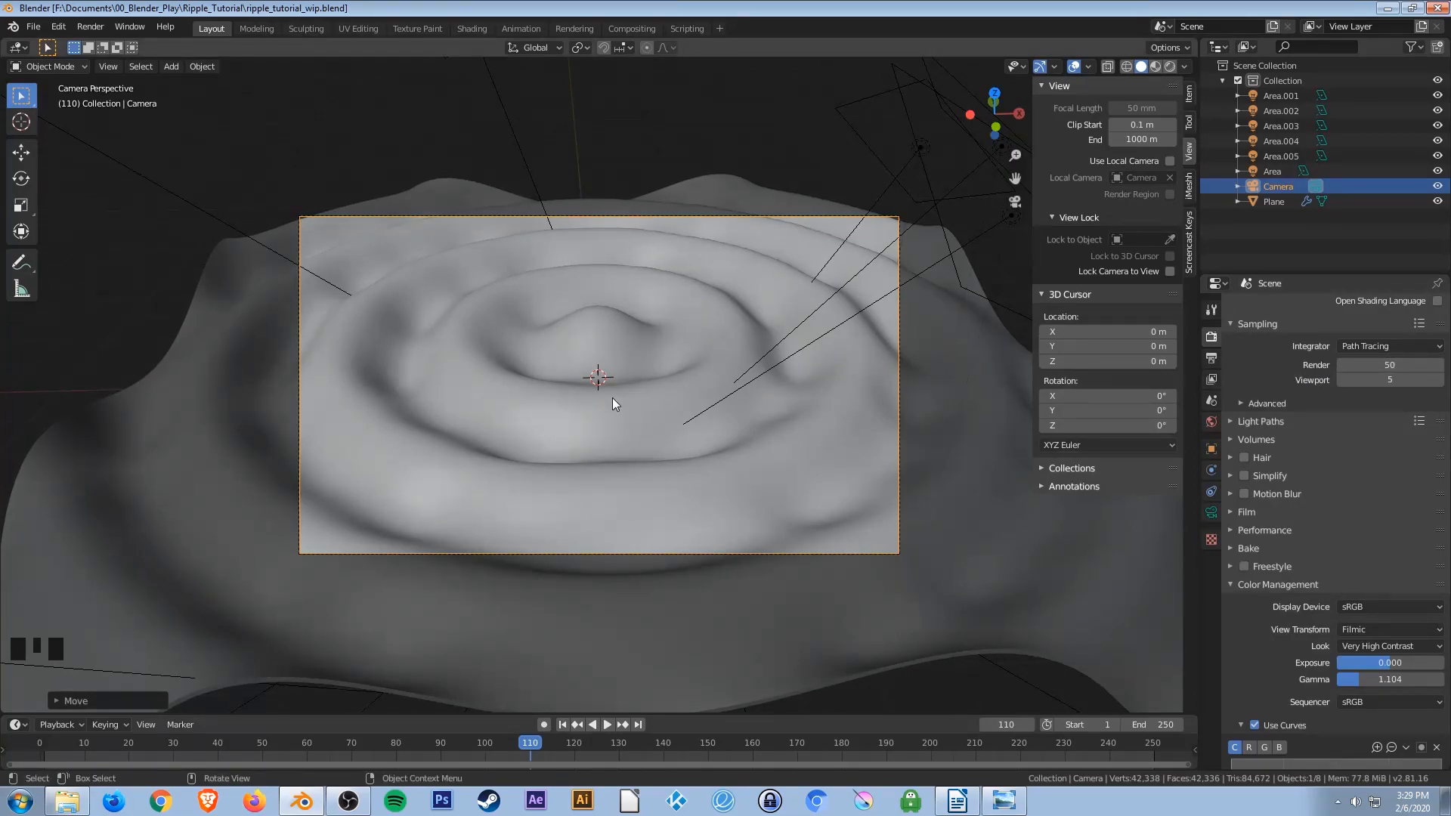
Switch the viewport to rendered shading.
key("z")
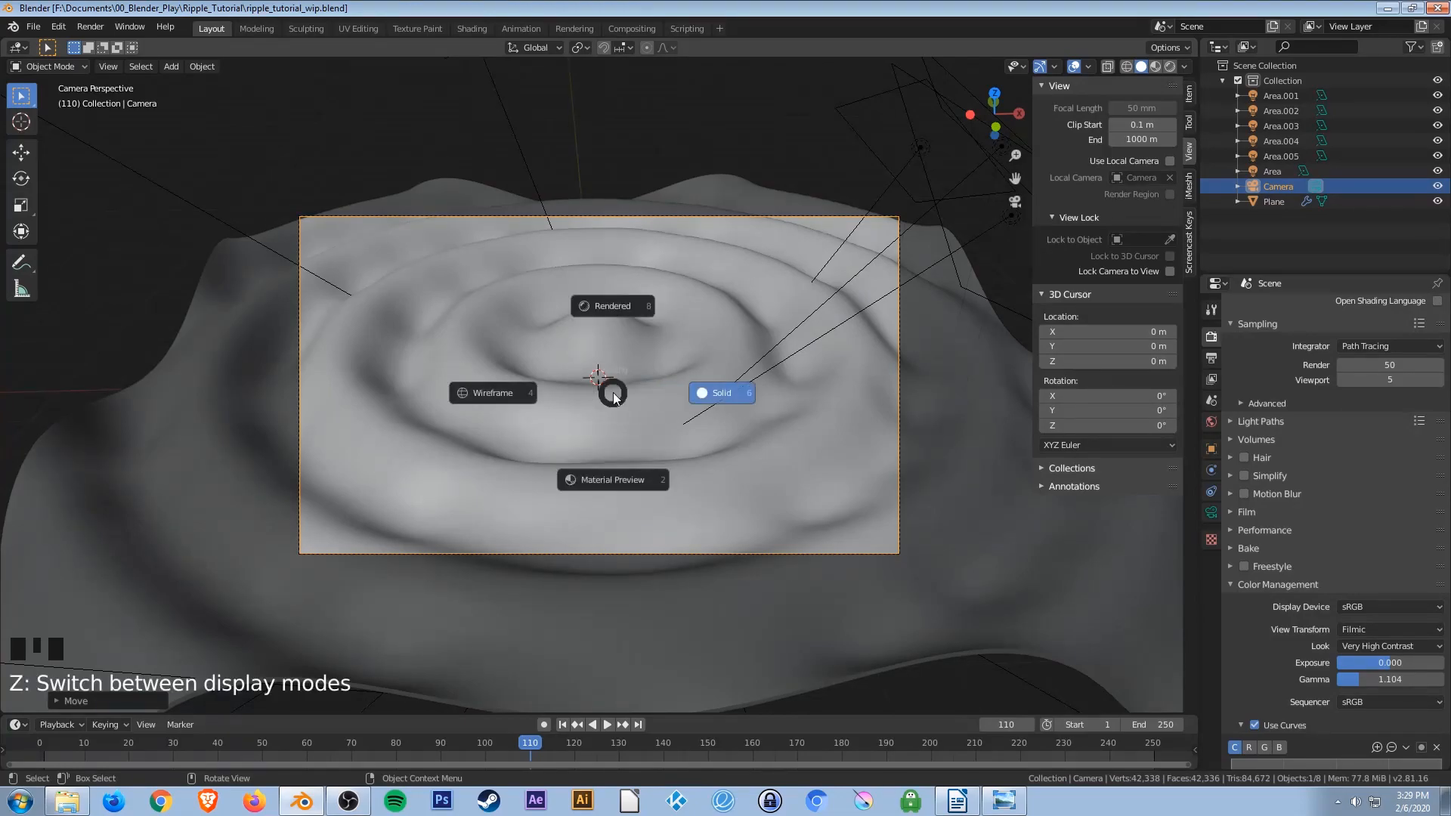
left_click(623, 306)
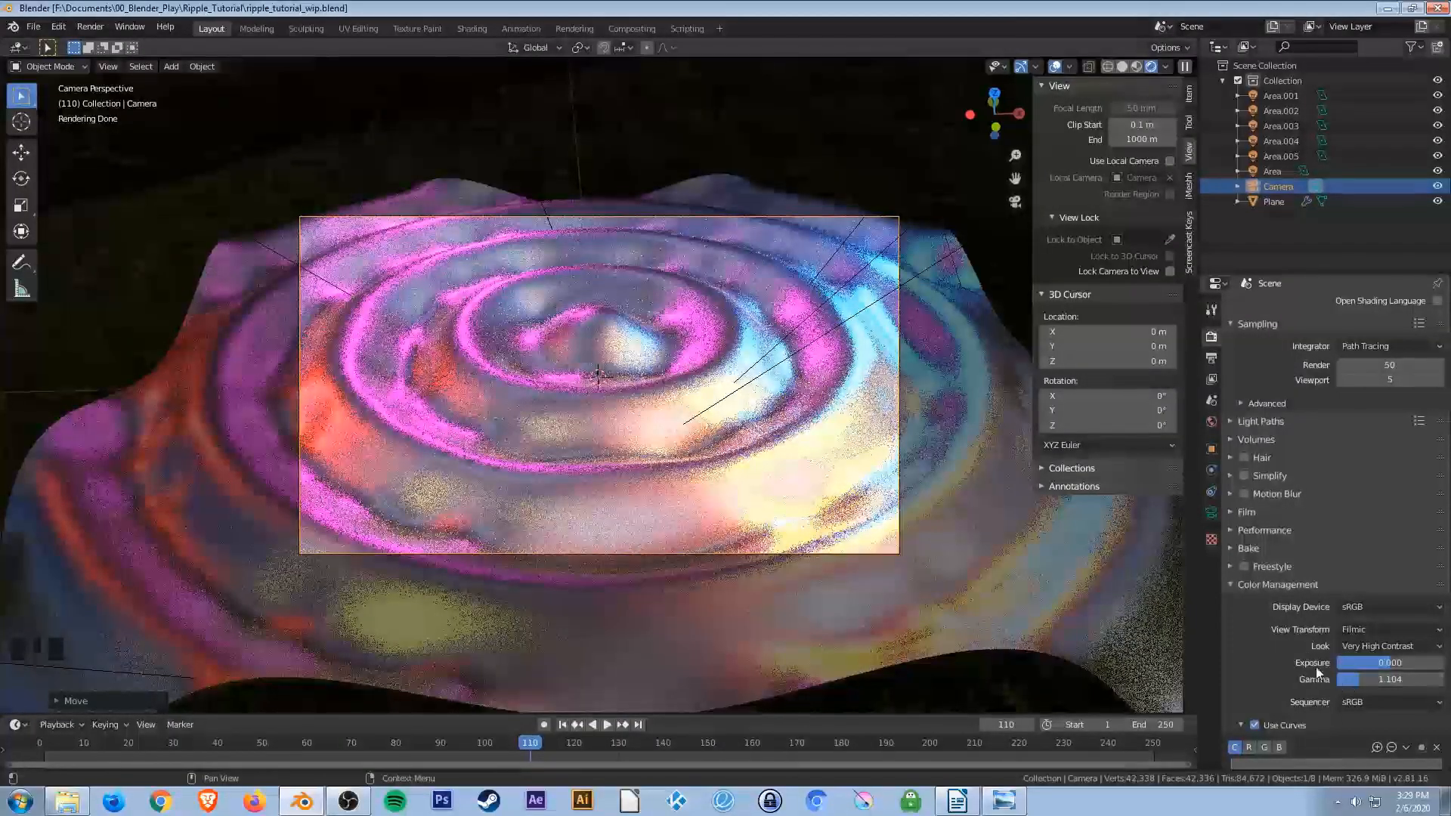
scroll(1229, 675, "up", 1)
scroll(1230, 673, "up", 2)
scroll(1264, 670, "down", 4)
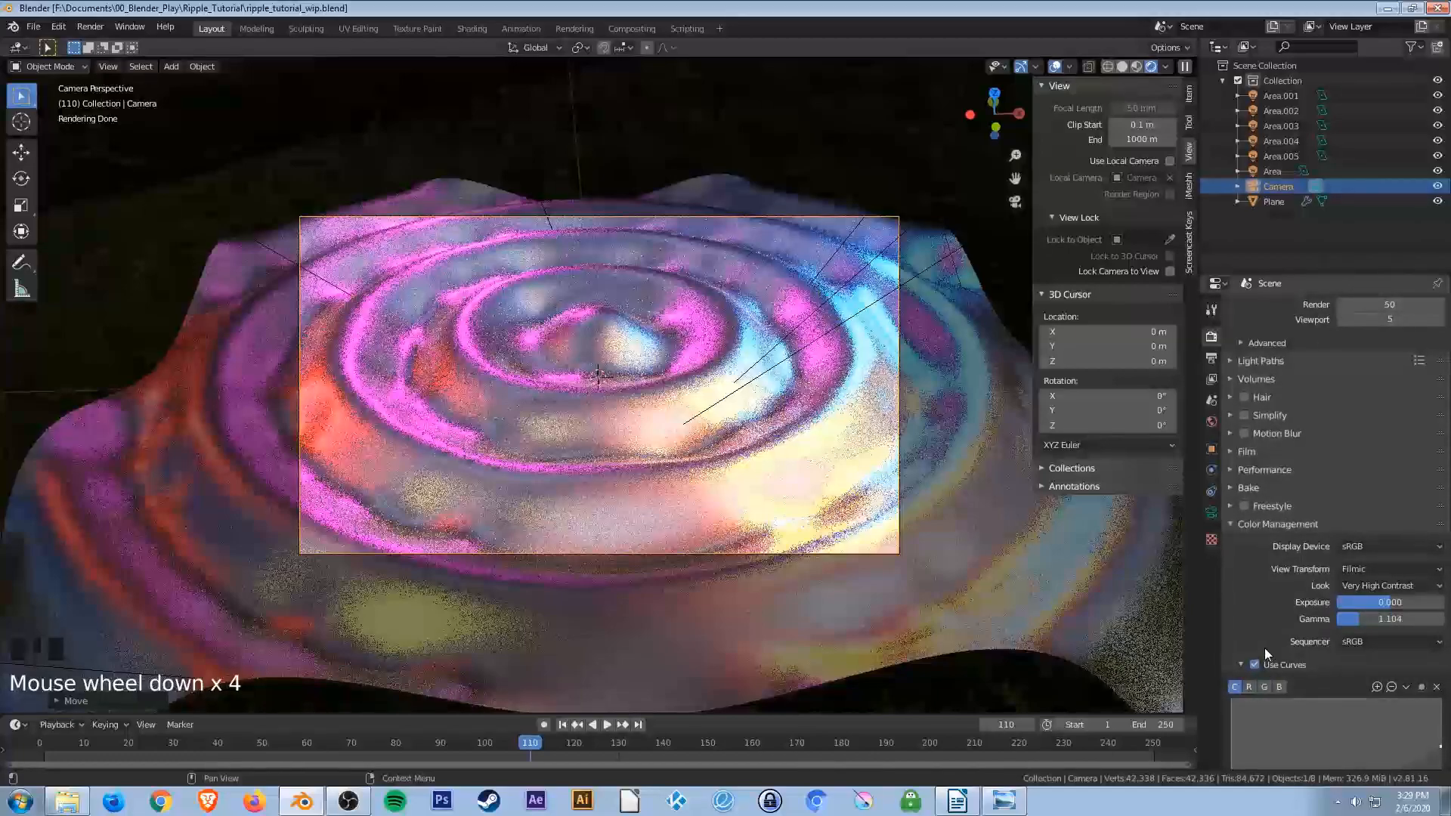
Set the color management gamma to 0.7.
left_click_drag(1350, 621, 1351, 621)
left_click(1351, 621)
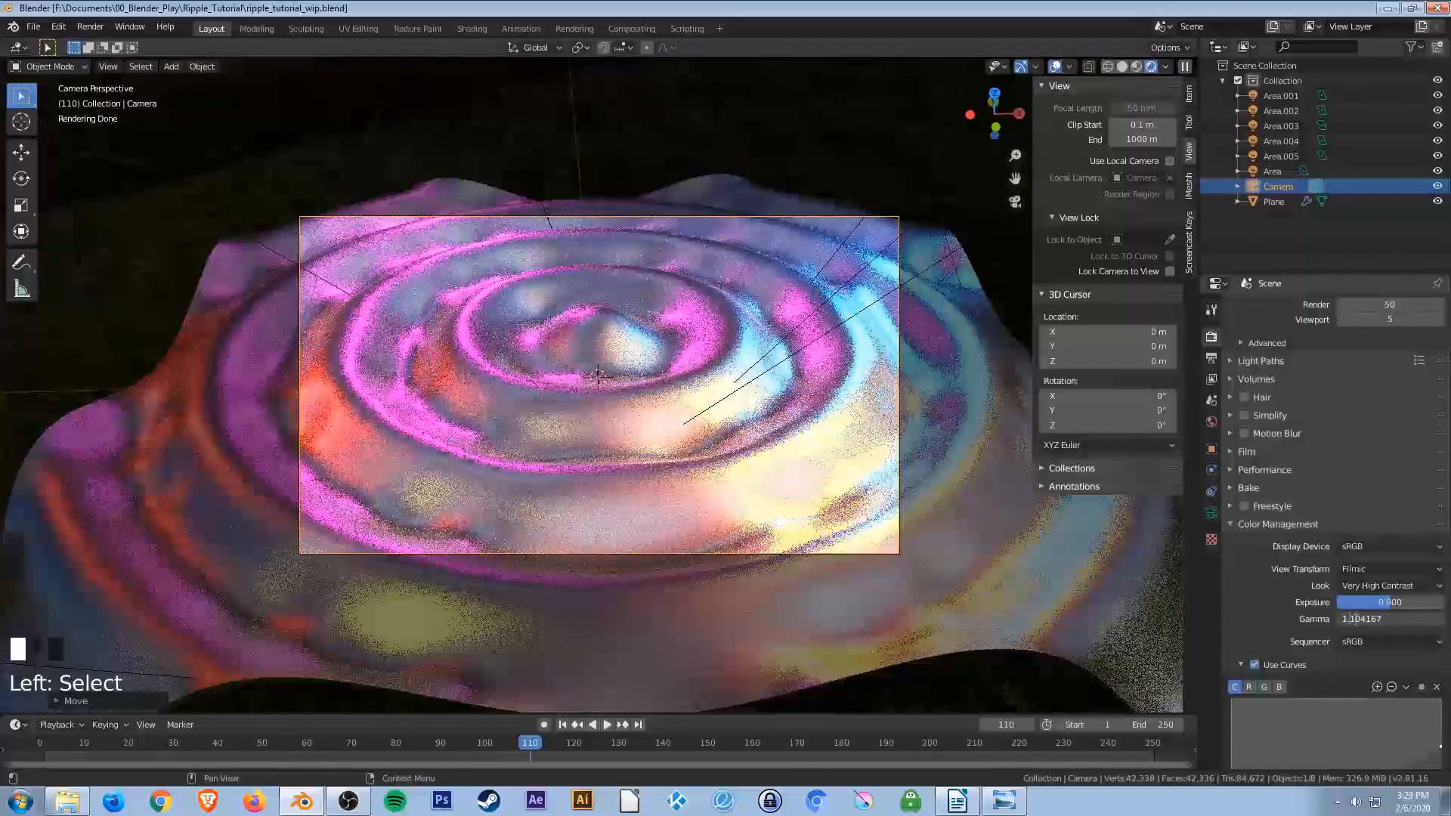
left_click(1269, 620)
left_click(1354, 625)
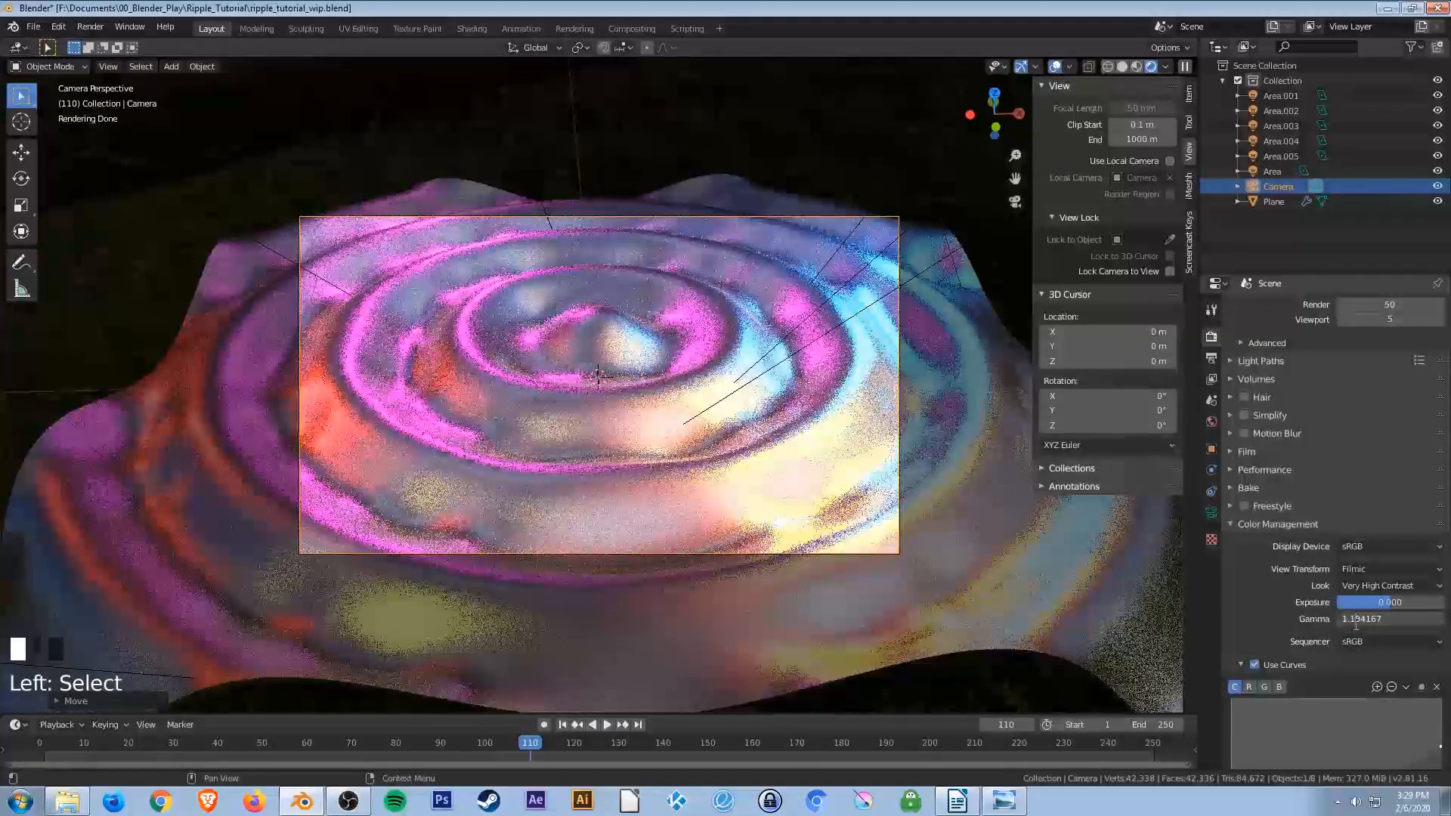
left_click(1402, 620)
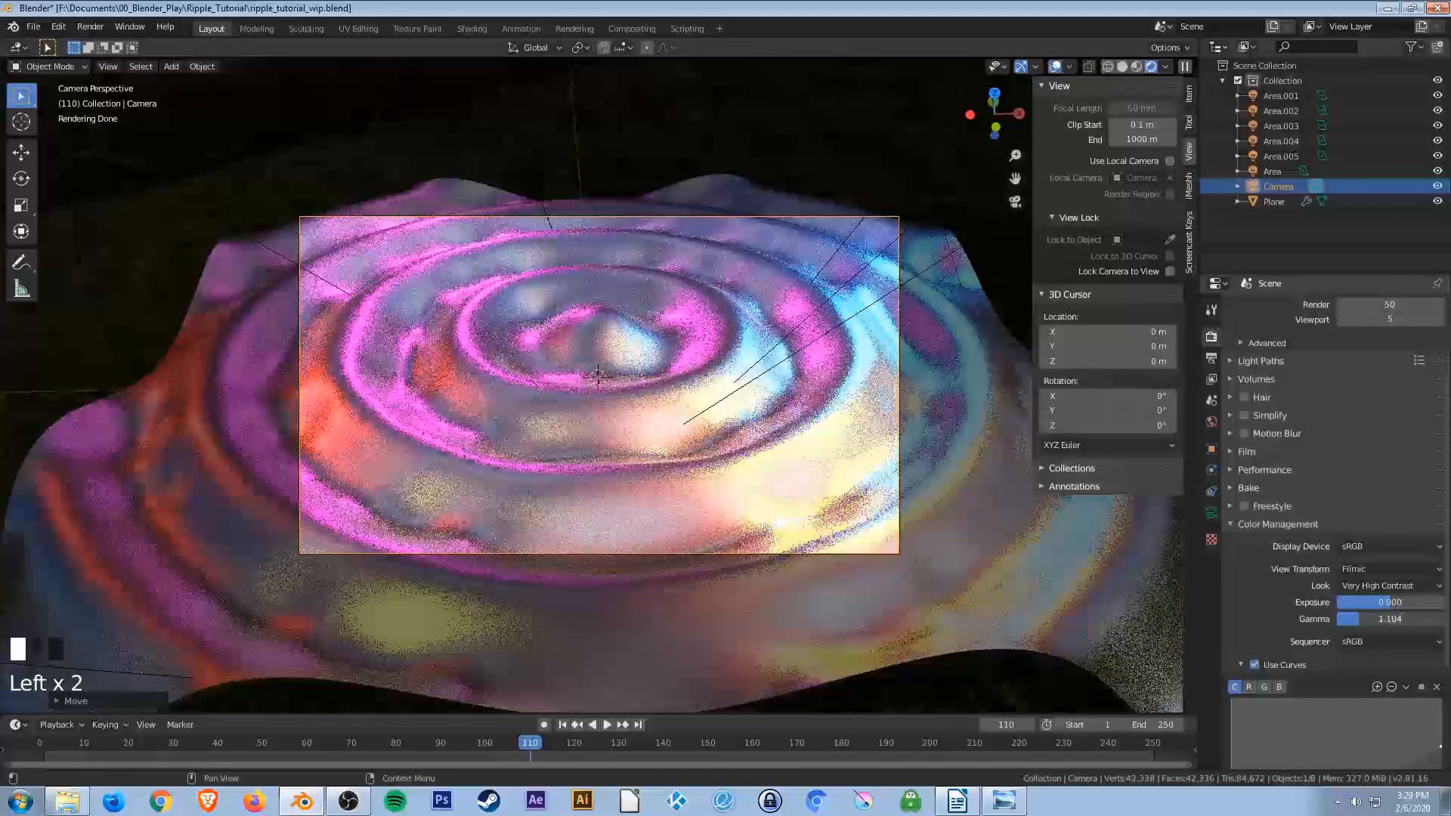
left_click(1223, 594)
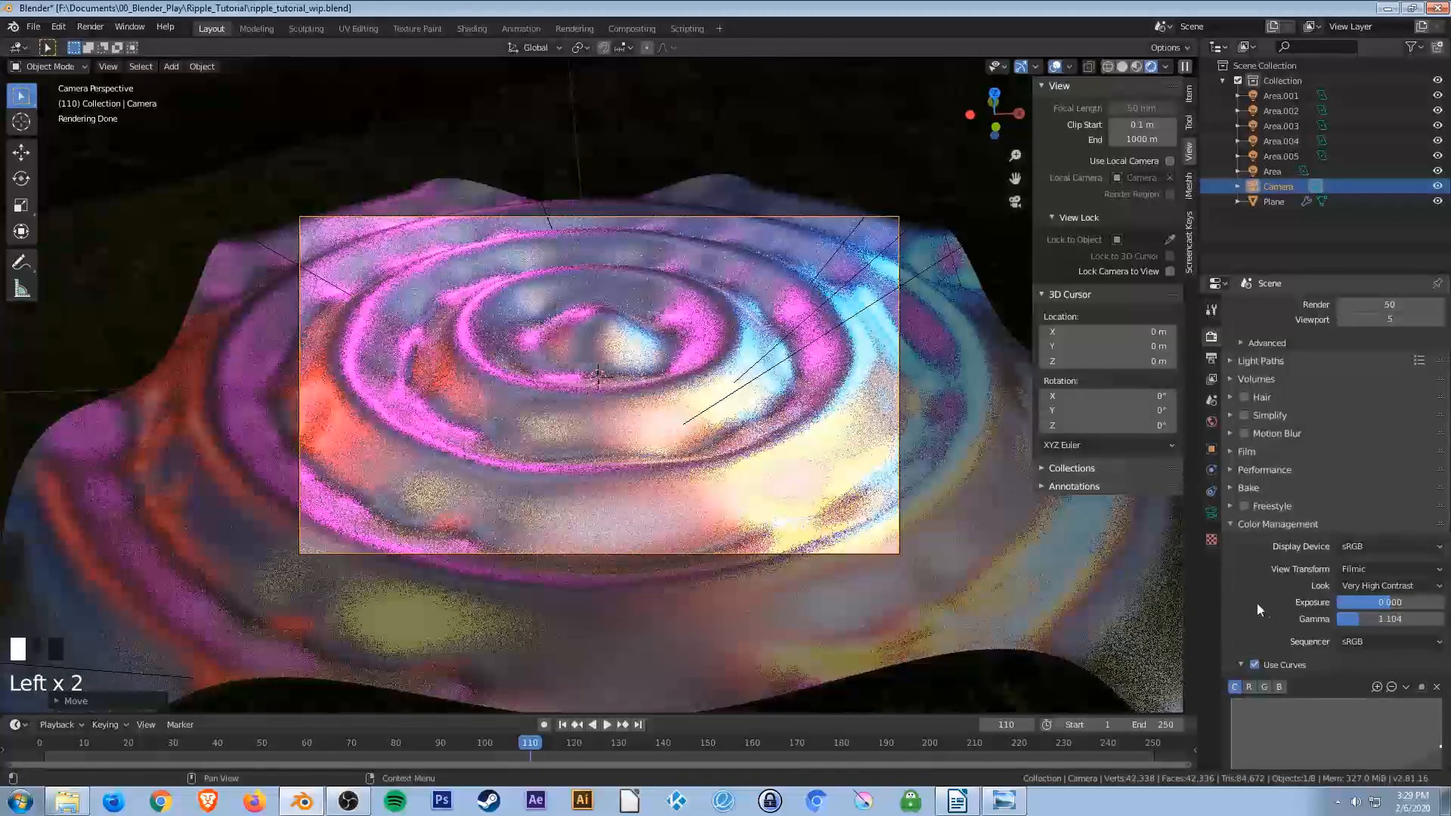
left_click(1364, 624)
type("0.7")
key("Return")
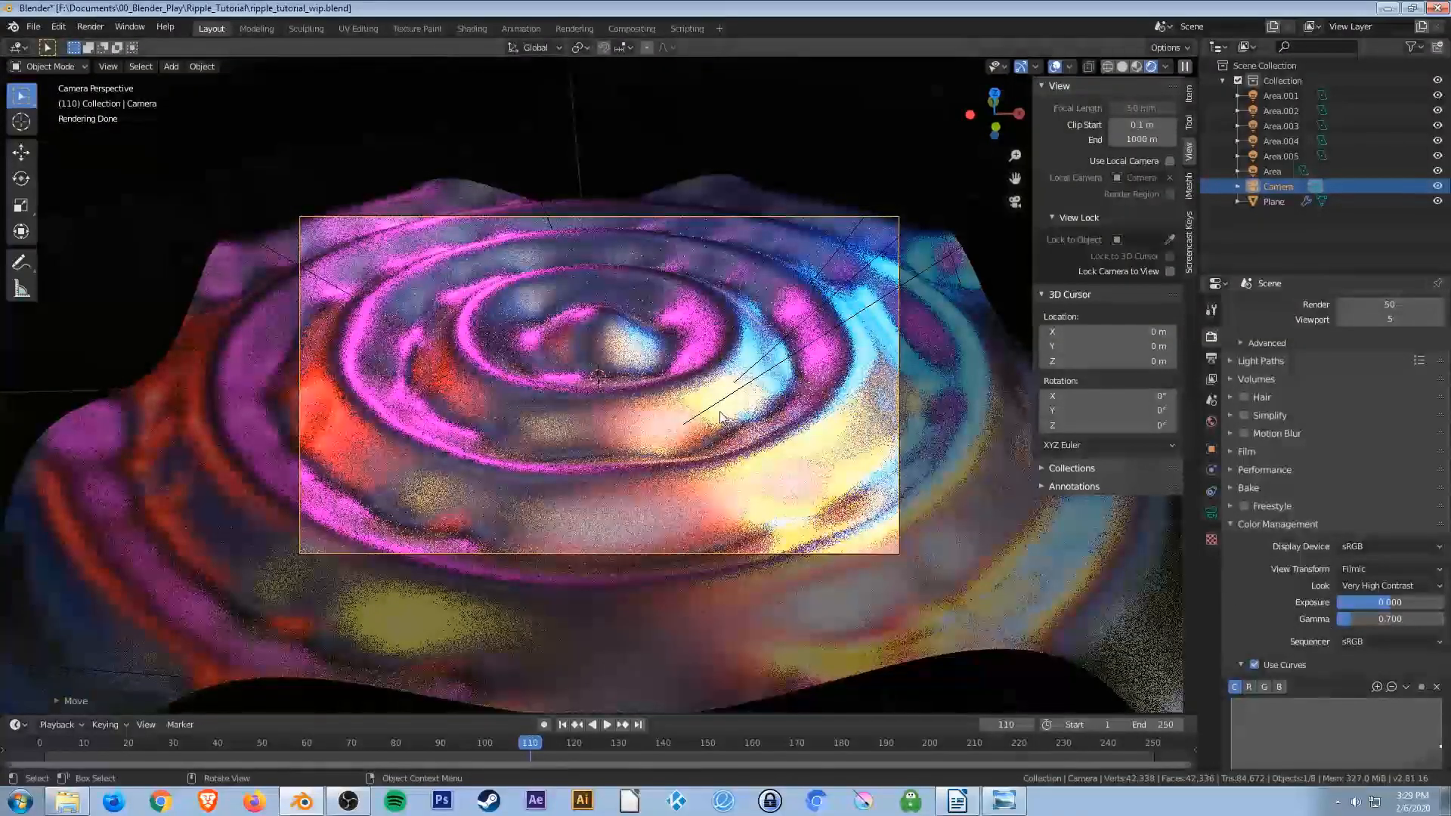
Set the color management gamma to 1.
left_click(1393, 619)
type("1")
key("Return")
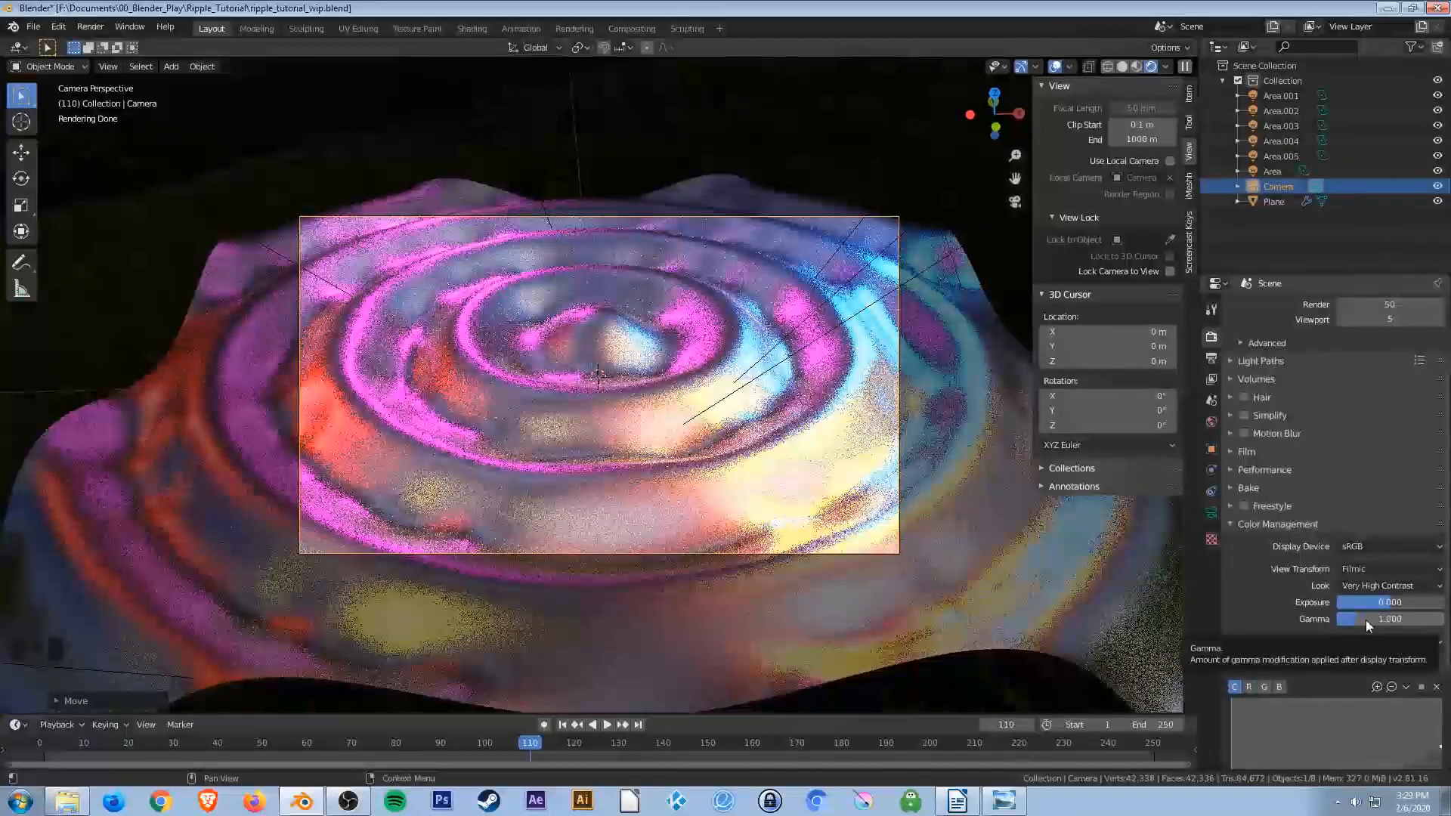
Change the color management Look from Very High Contrast to None.
scroll(1250, 606, "down", 2)
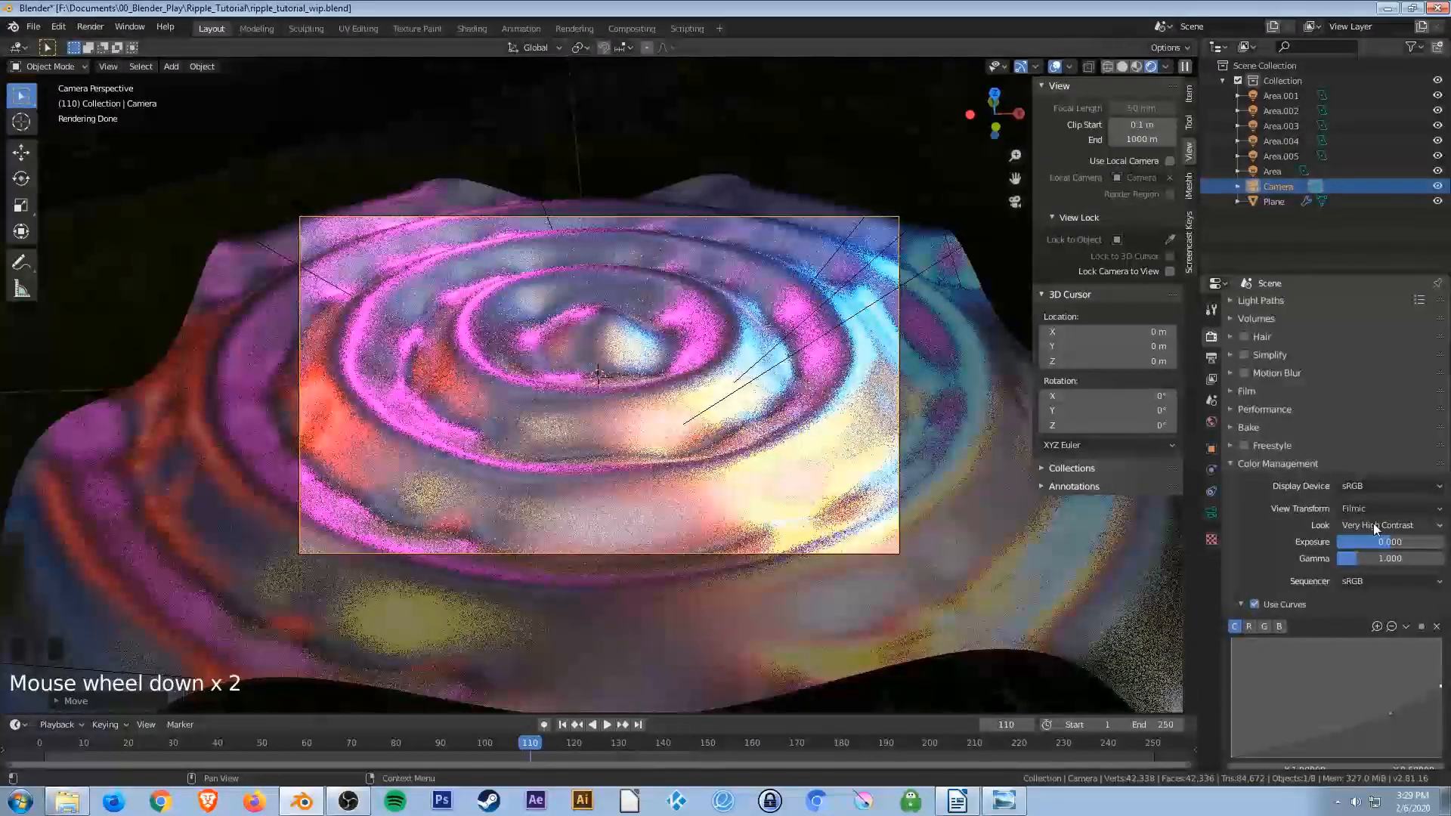
left_click(1372, 523)
left_click(1353, 542)
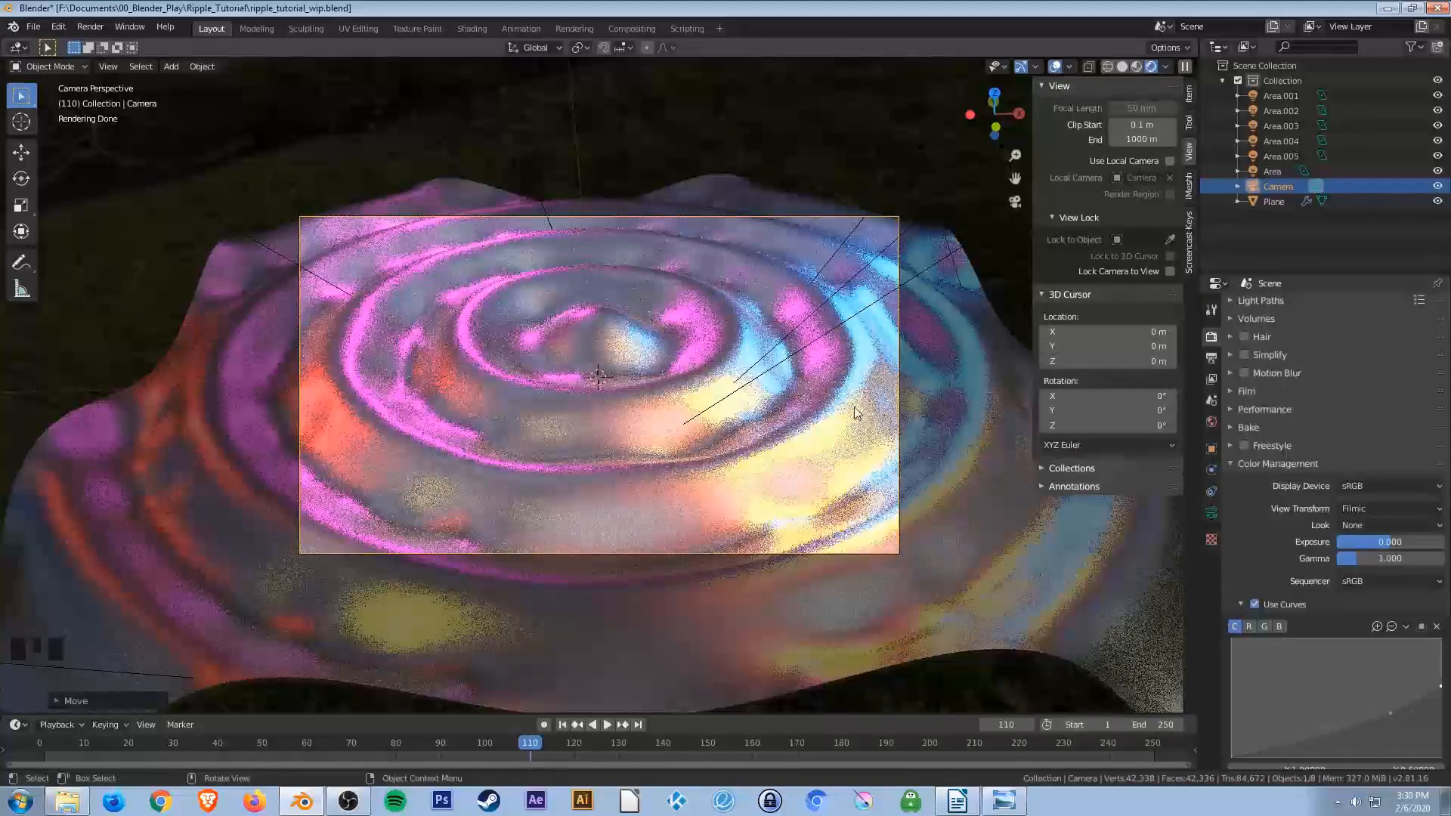
Switch the viewport to solid shading and nudge the color curve's end point upward.
key("z")
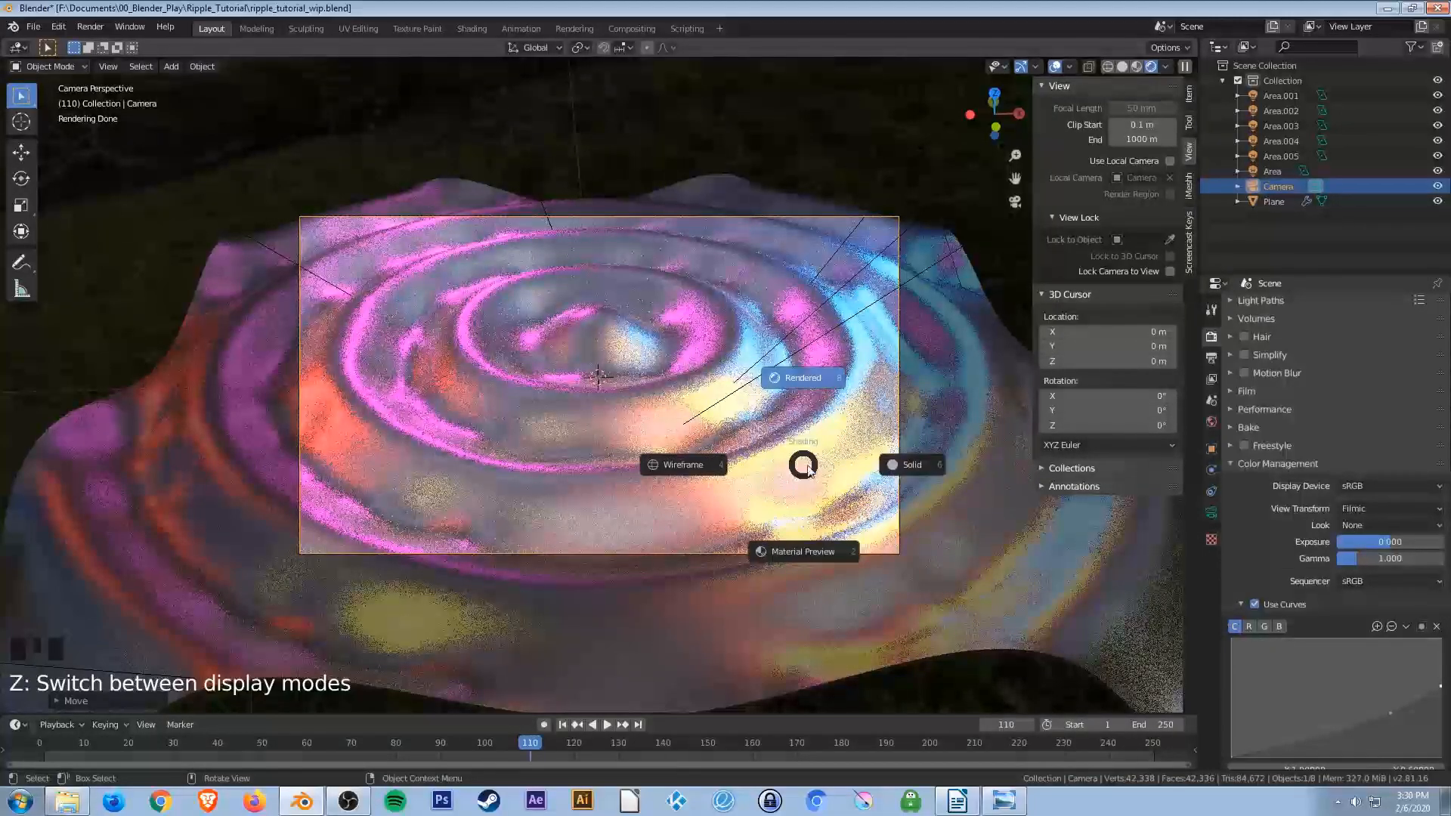
left_click(903, 474)
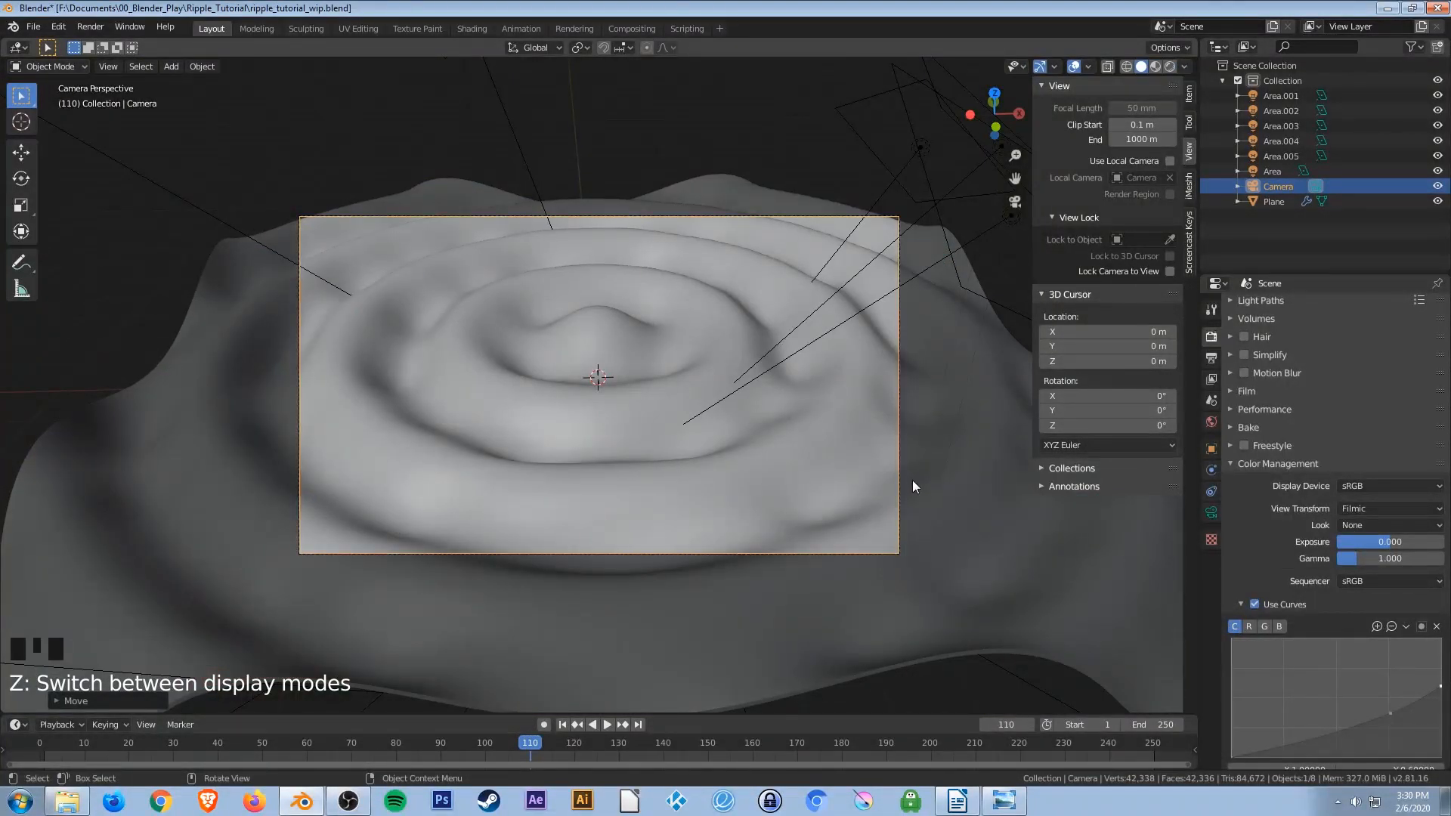
key("z")
left_click(1002, 483)
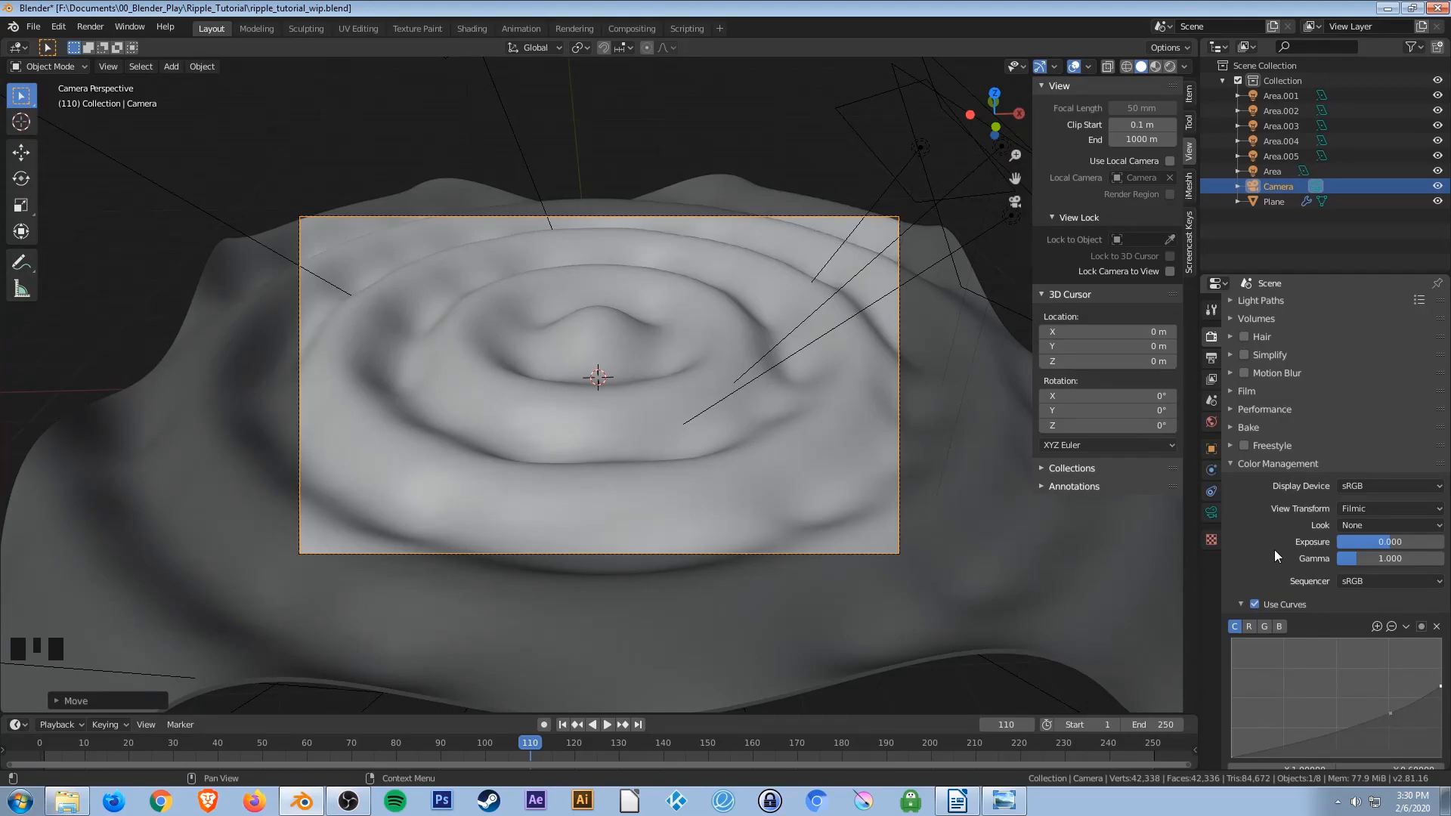
scroll(1261, 546, "down", 1)
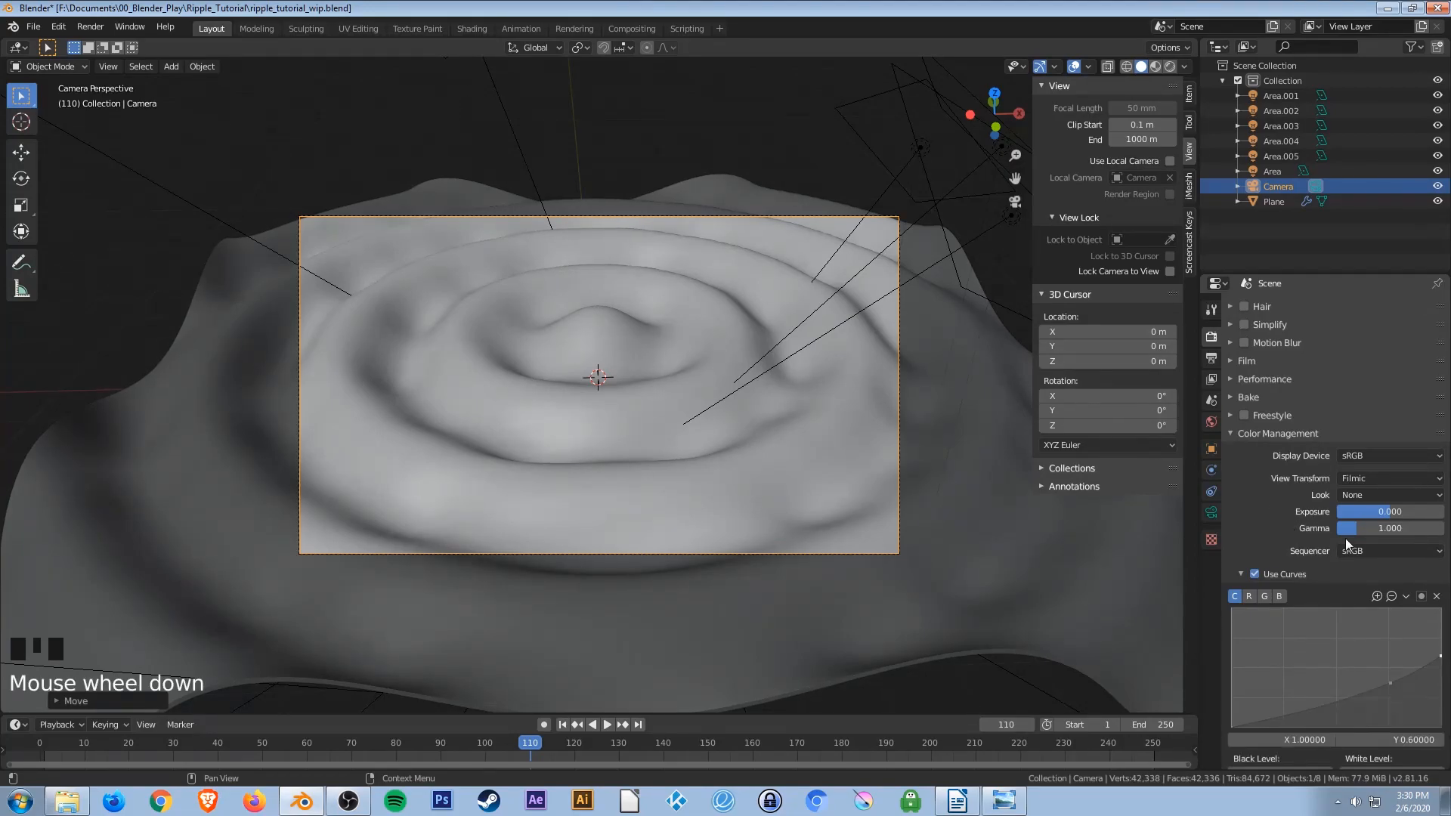
scroll(1273, 531, "down", 1)
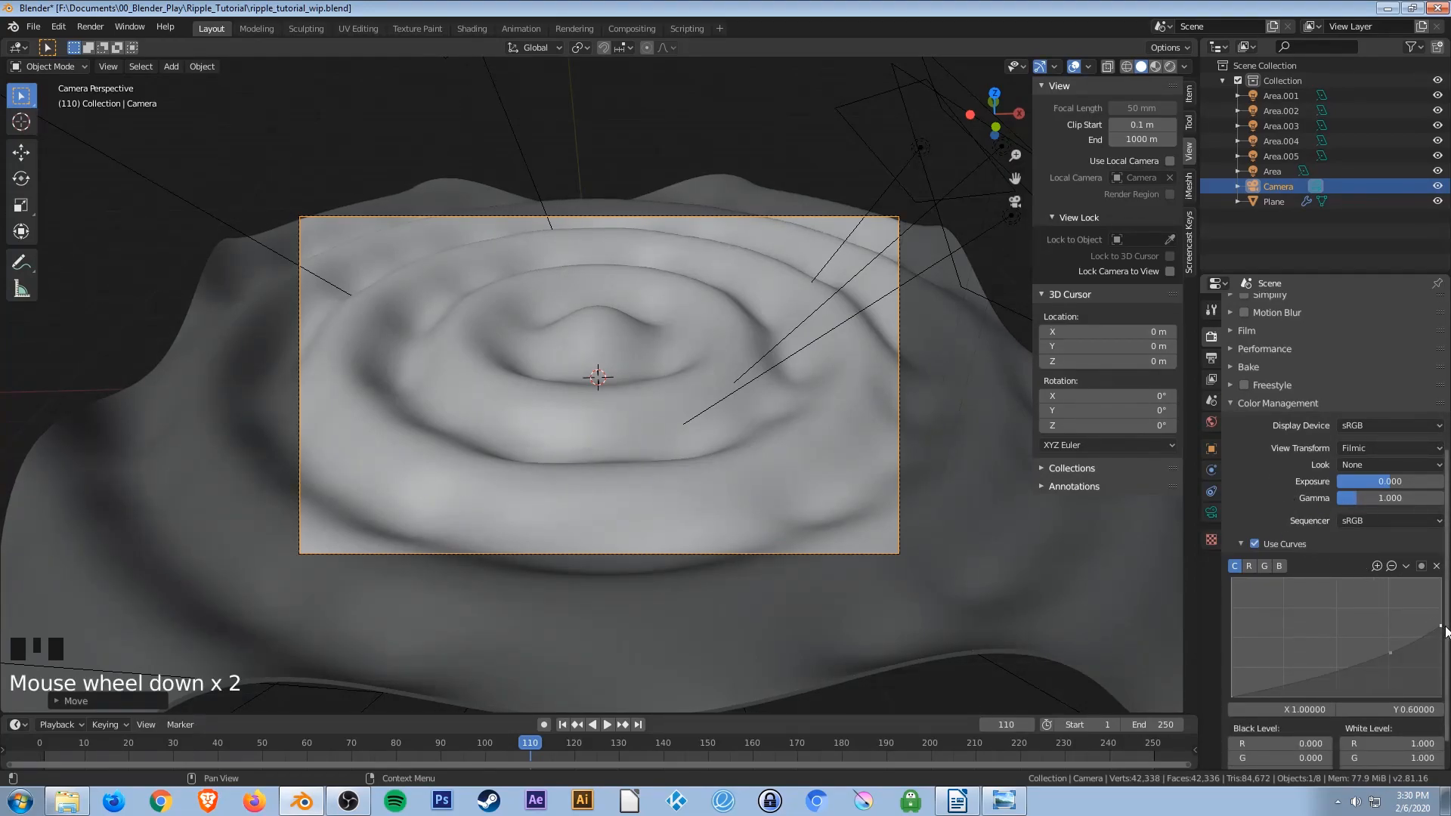
left_click_drag(1442, 632, 1441, 619)
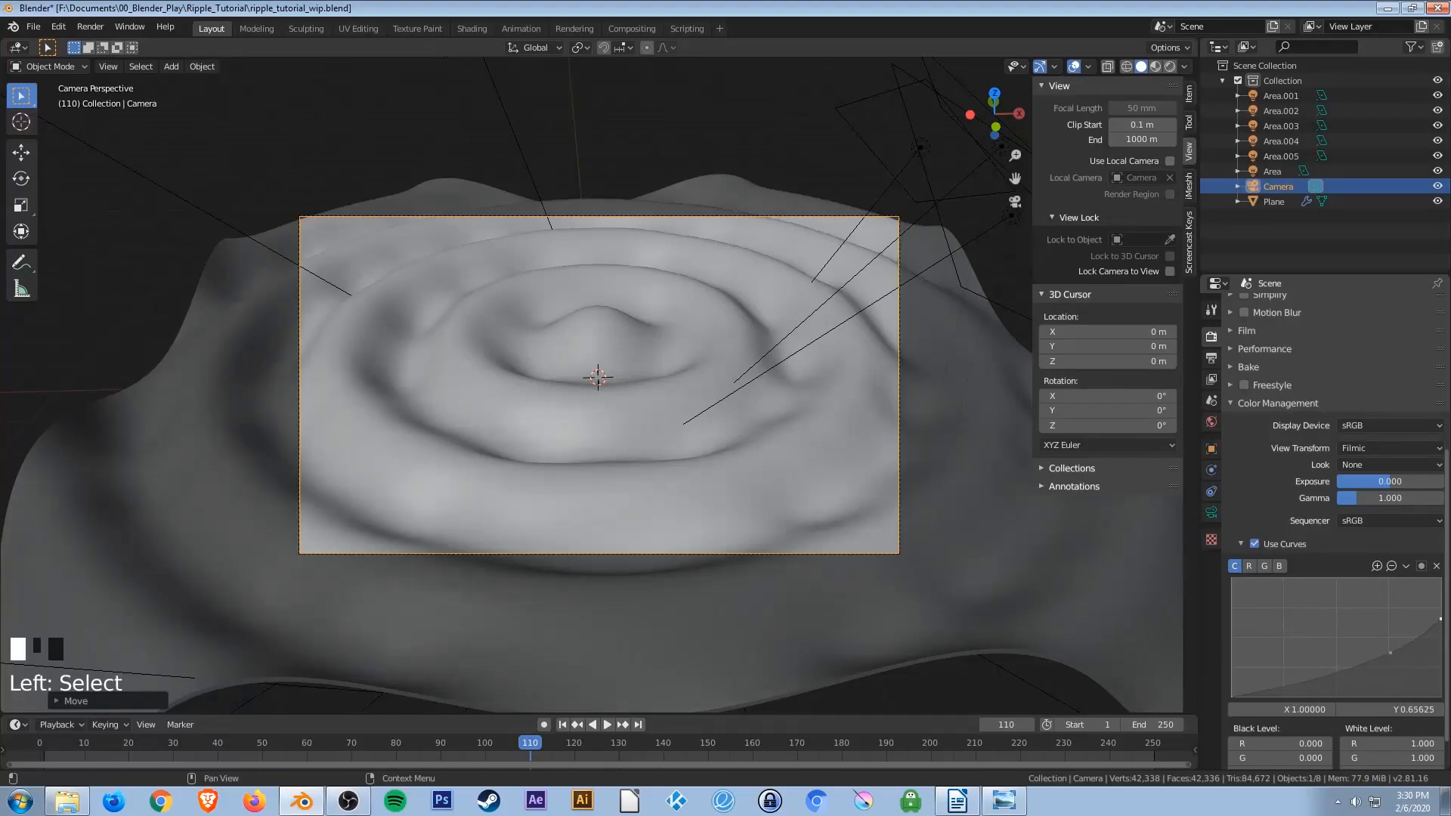
Return to rendered shading and reshape the color management curve by dragging its end and middle points.
key("z")
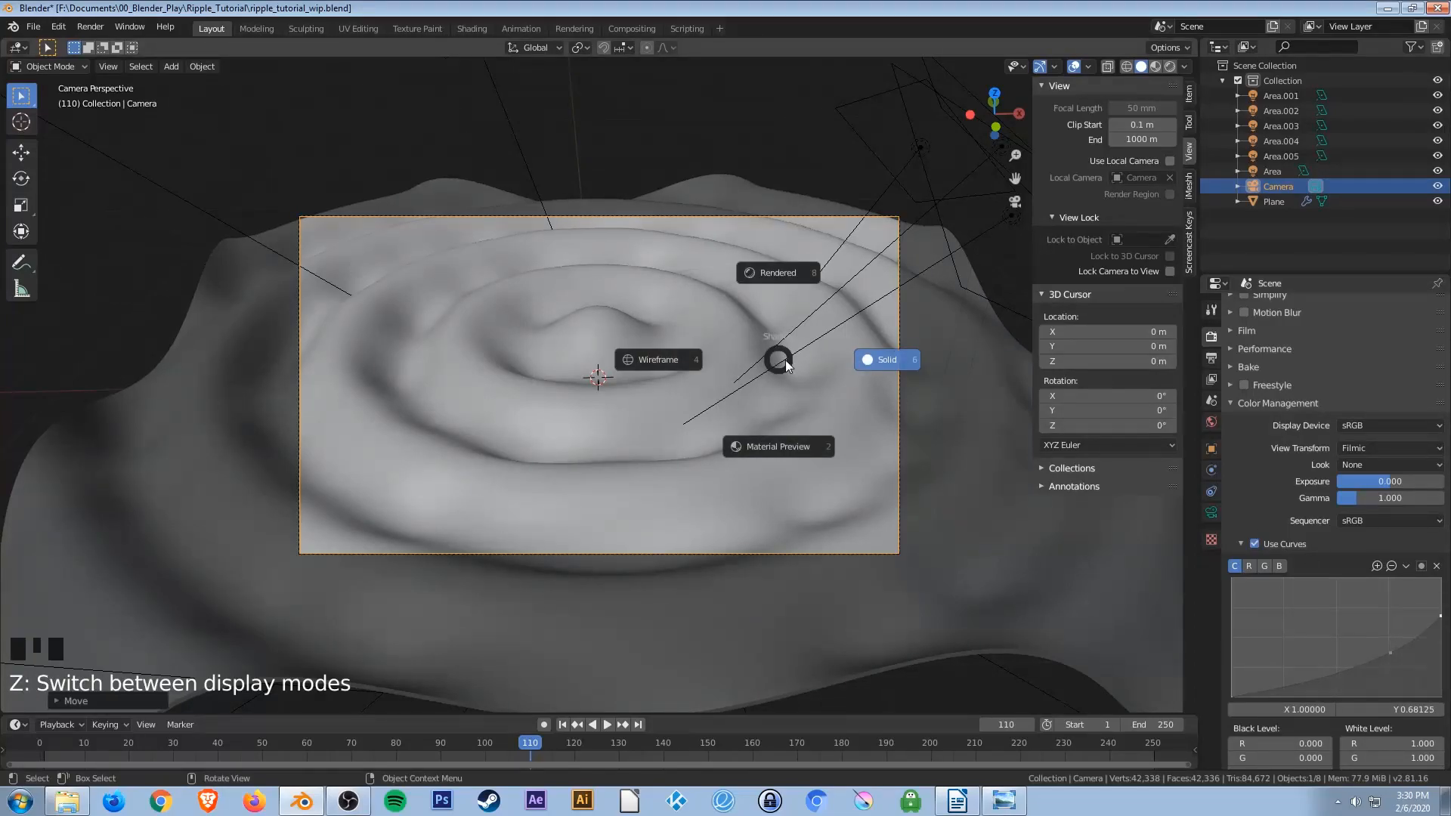
left_click(776, 270)
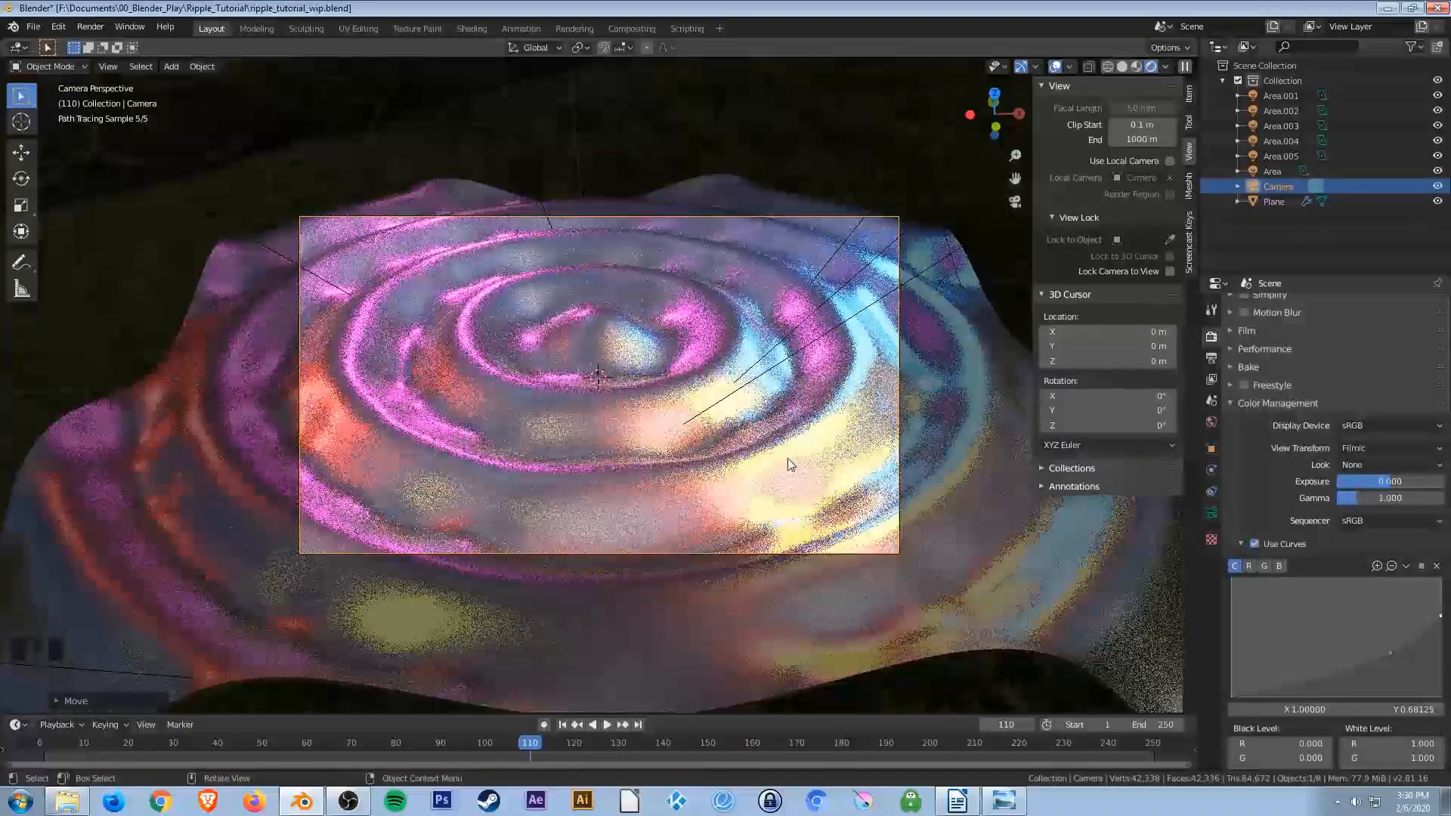
left_click(1441, 616)
mouse_move(1441, 616)
left_mouse_down()
mouse_move(1446, 632)
mouse_move(1446, 597)
left_mouse_up()
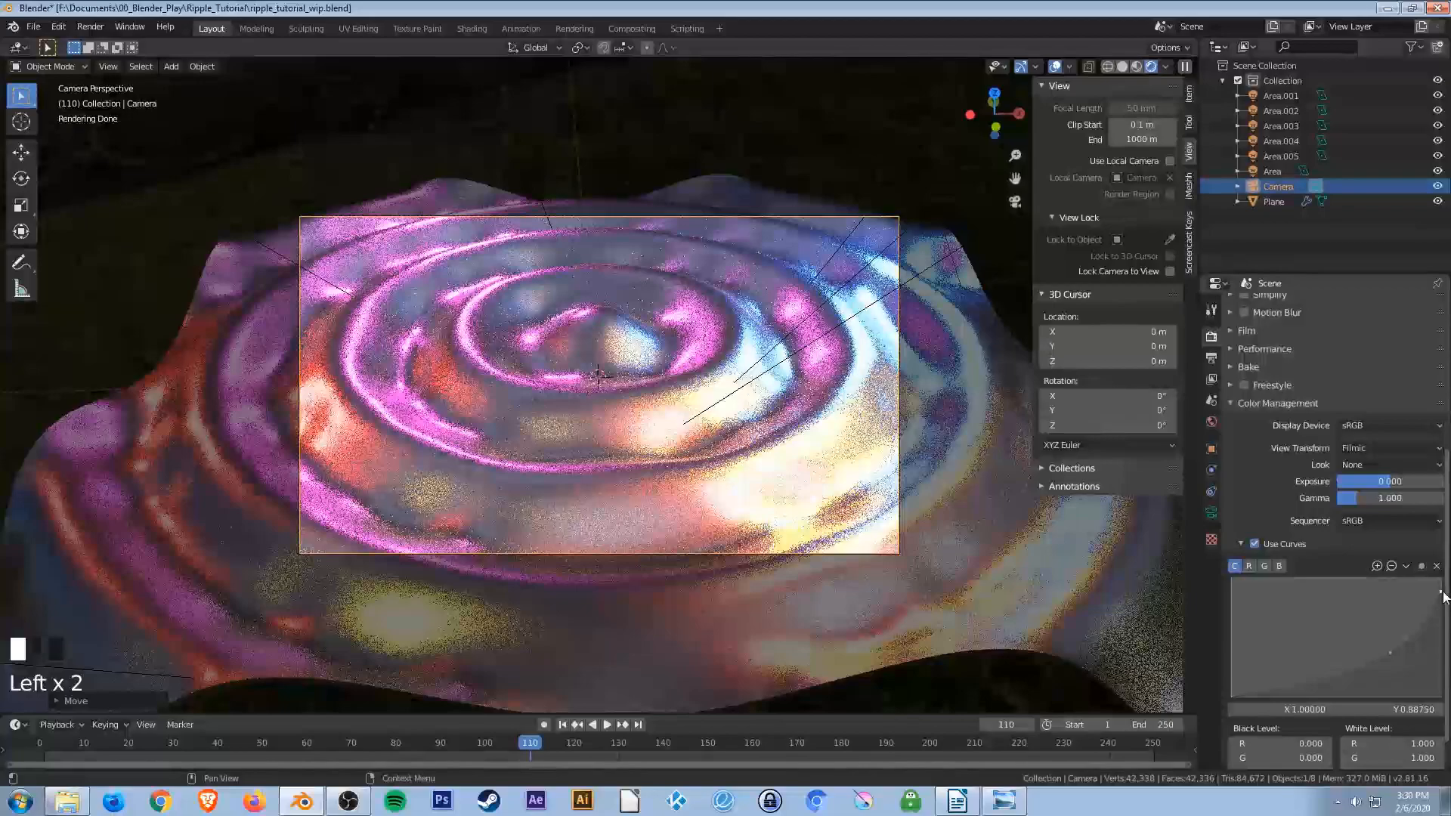
left_click_drag(1440, 597, 1446, 609)
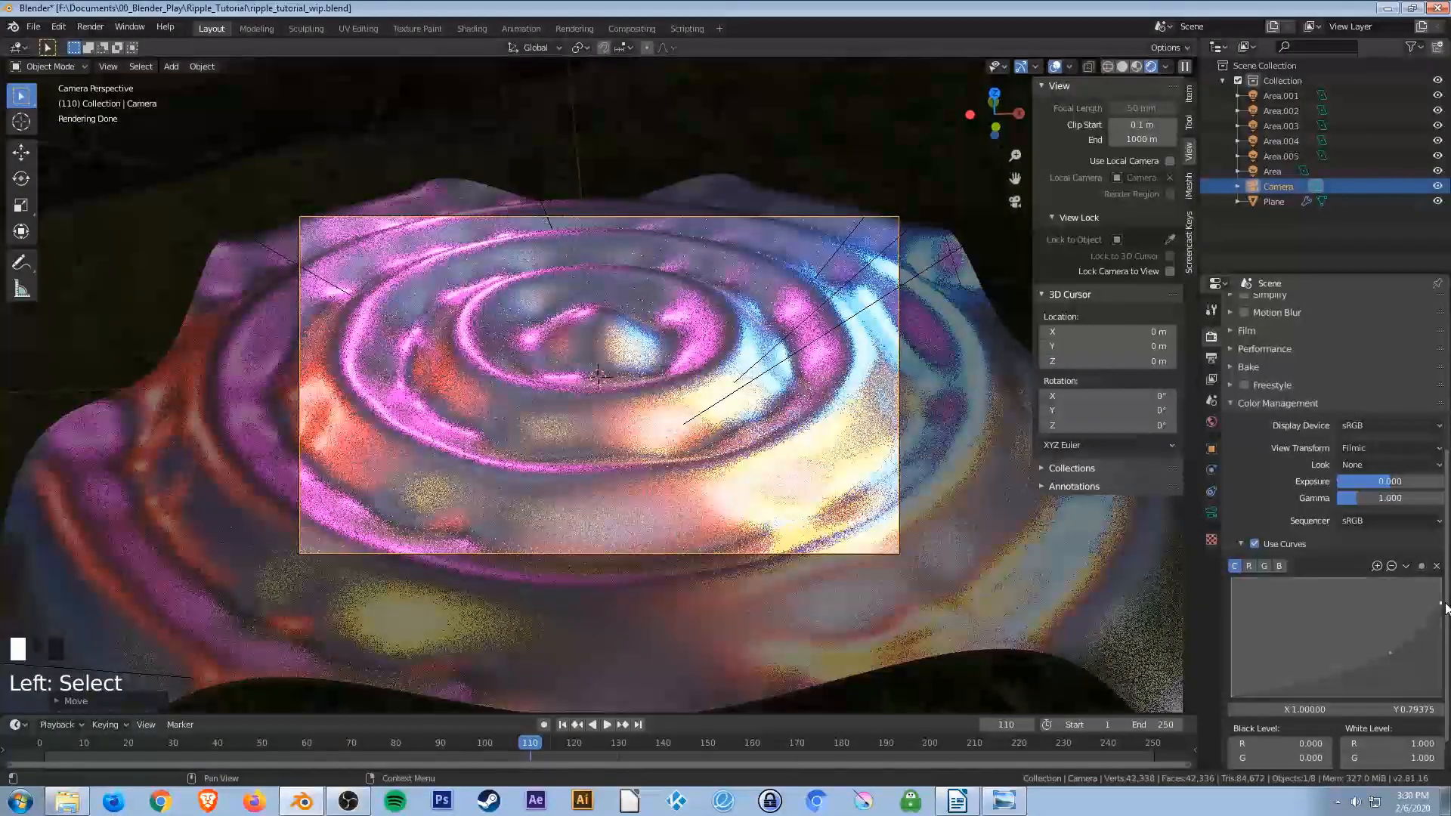
left_click(1446, 608)
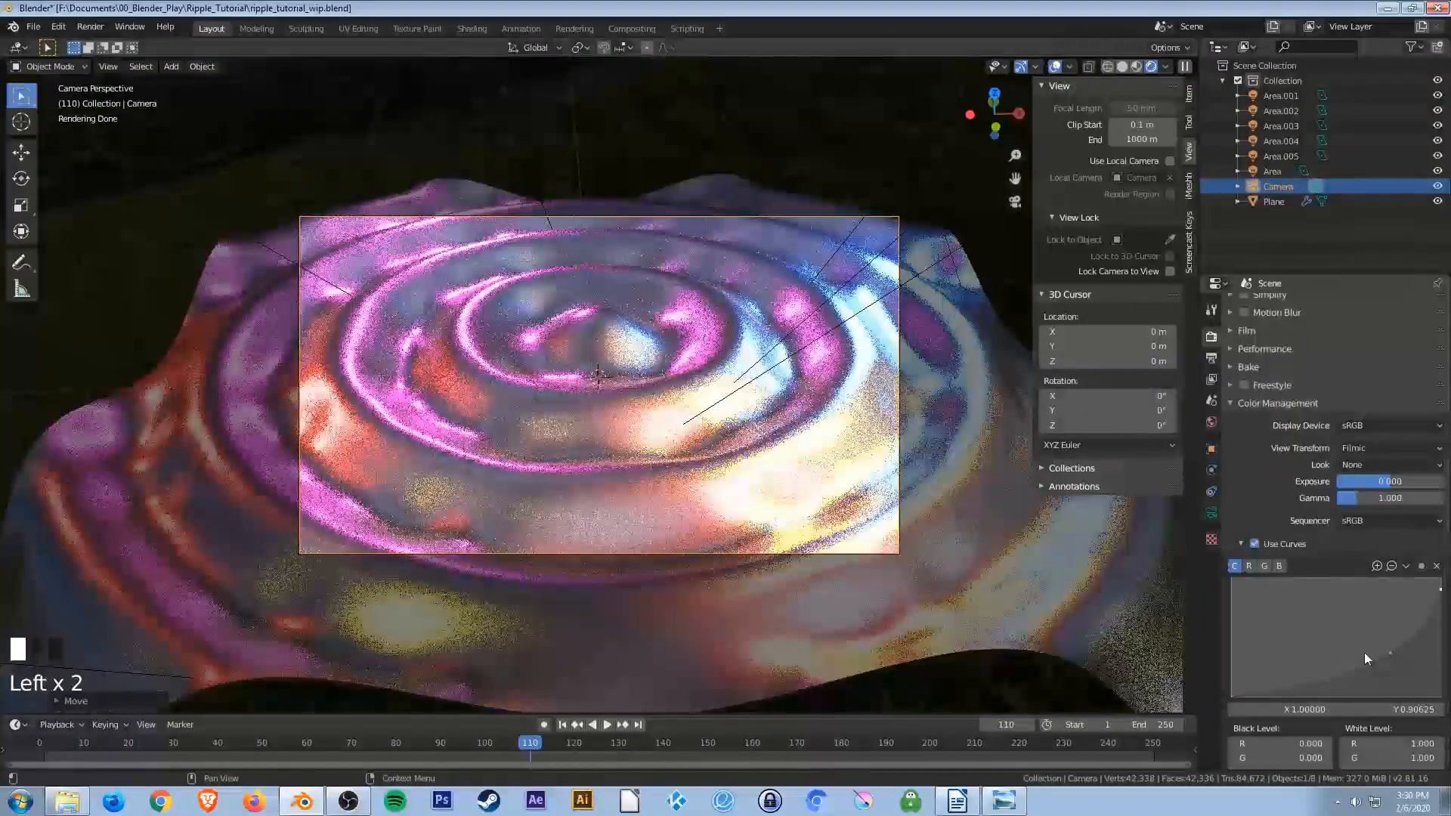
mouse_move(1390, 652)
left_mouse_down()
mouse_move(1393, 664)
mouse_move(1389, 627)
mouse_move(1399, 659)
left_mouse_up()
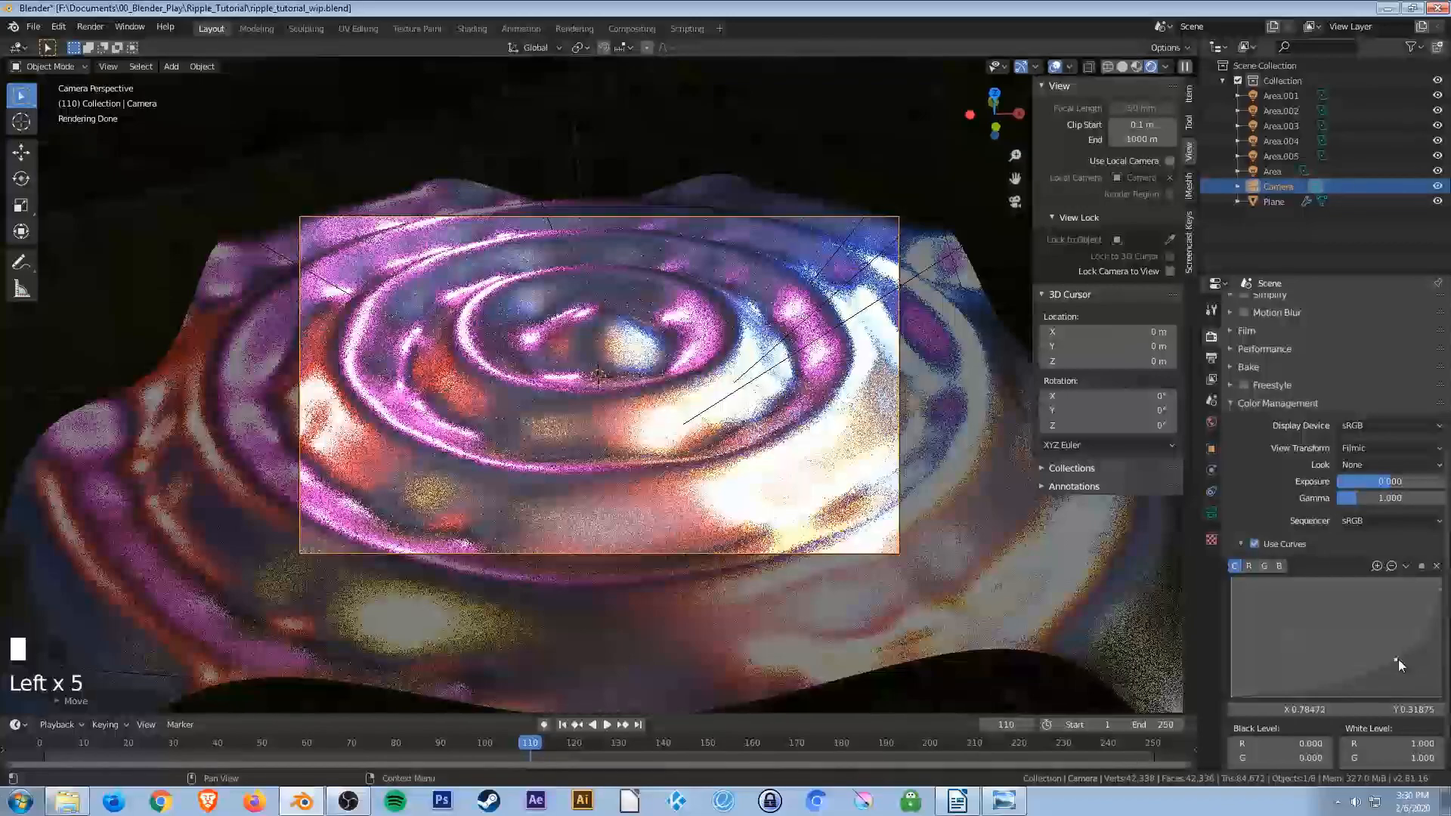
Reset the color curve and drag its top point down to about X 0.78, Y 0.29.
scroll(1276, 610, "down", 3)
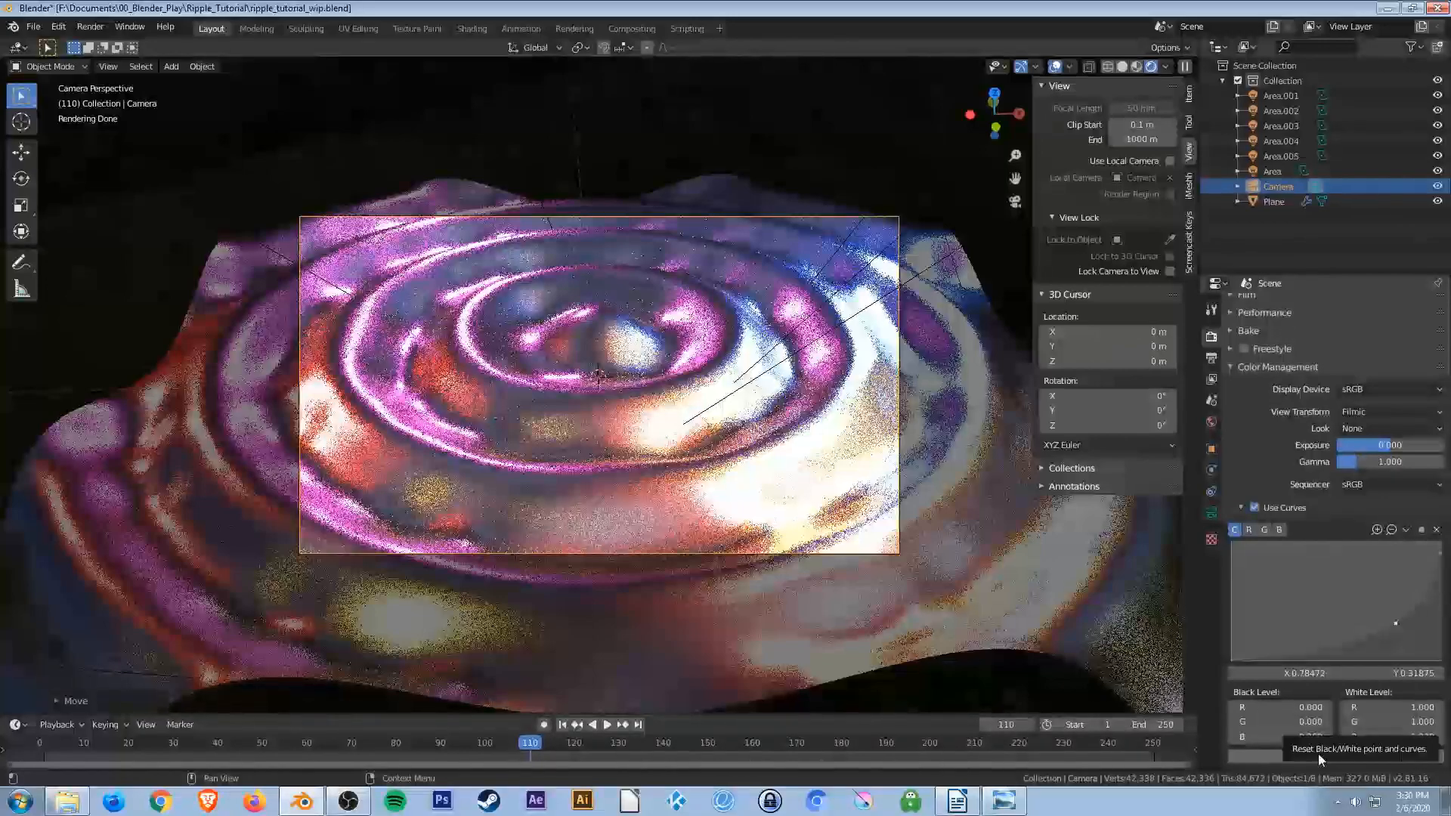
left_click(1269, 757)
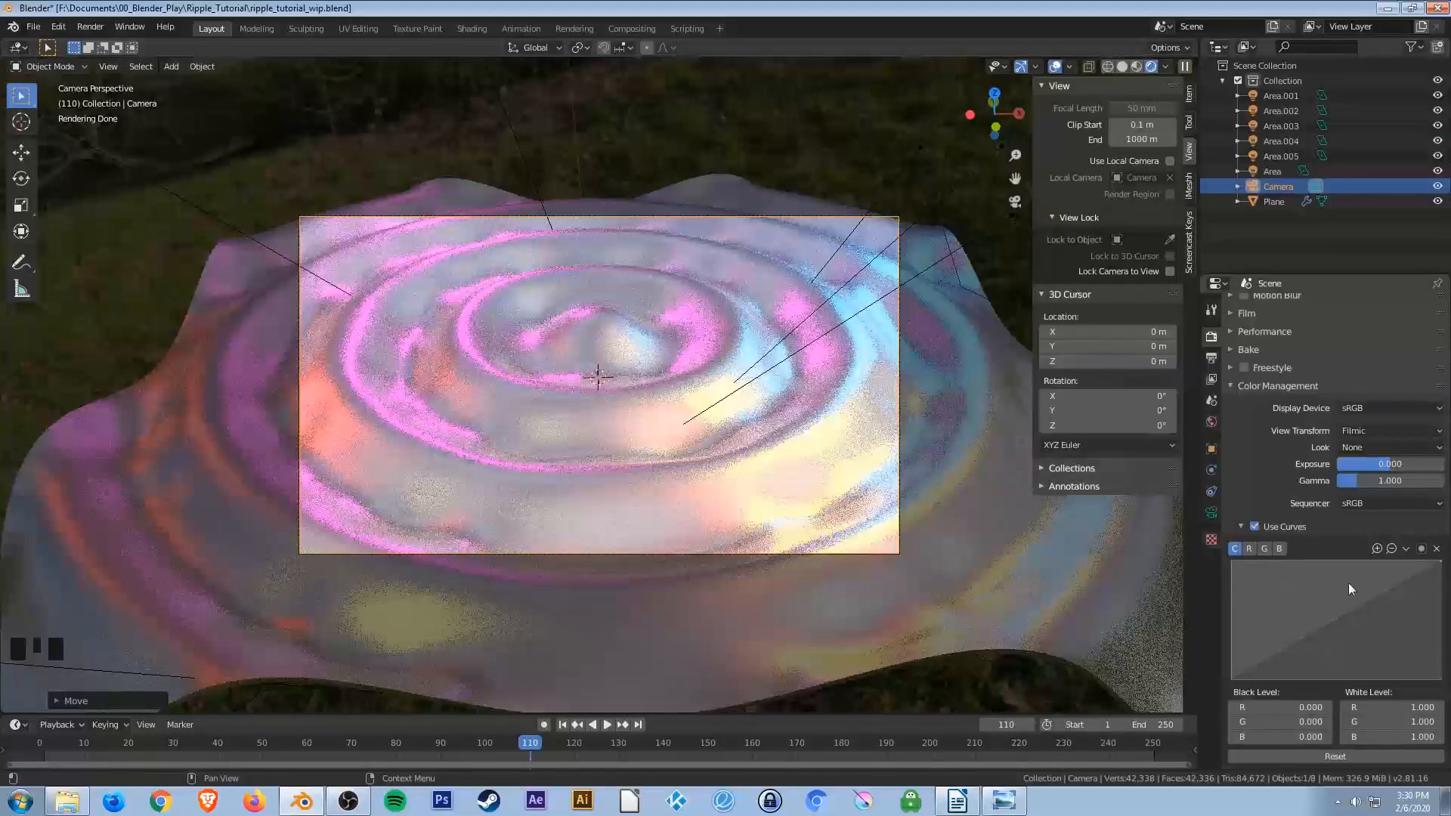
left_click_drag(1440, 562, 1398, 646)
left_click(1441, 604)
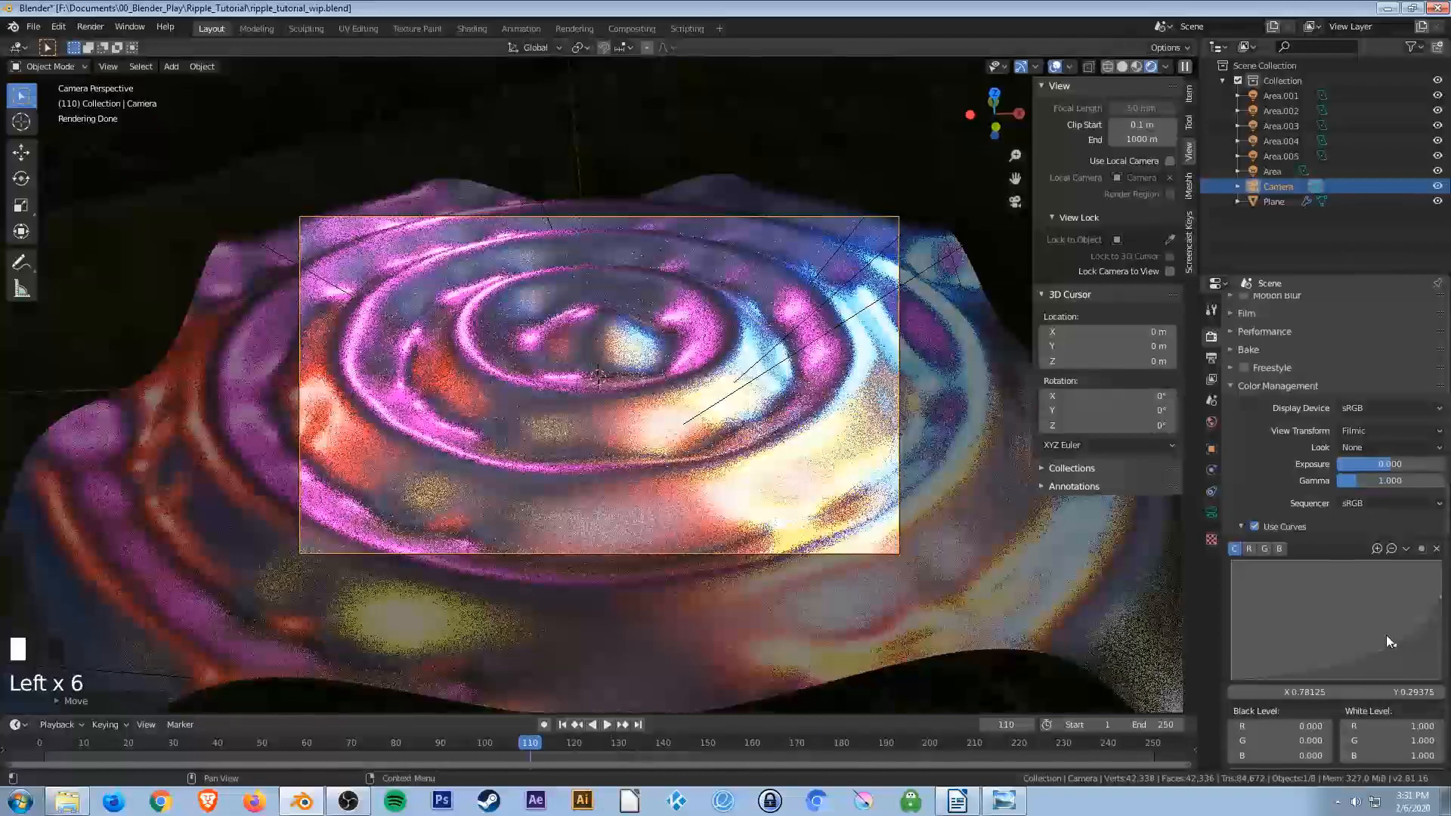
Set the world HDRI background strength to 1.0.
left_click(1212, 422)
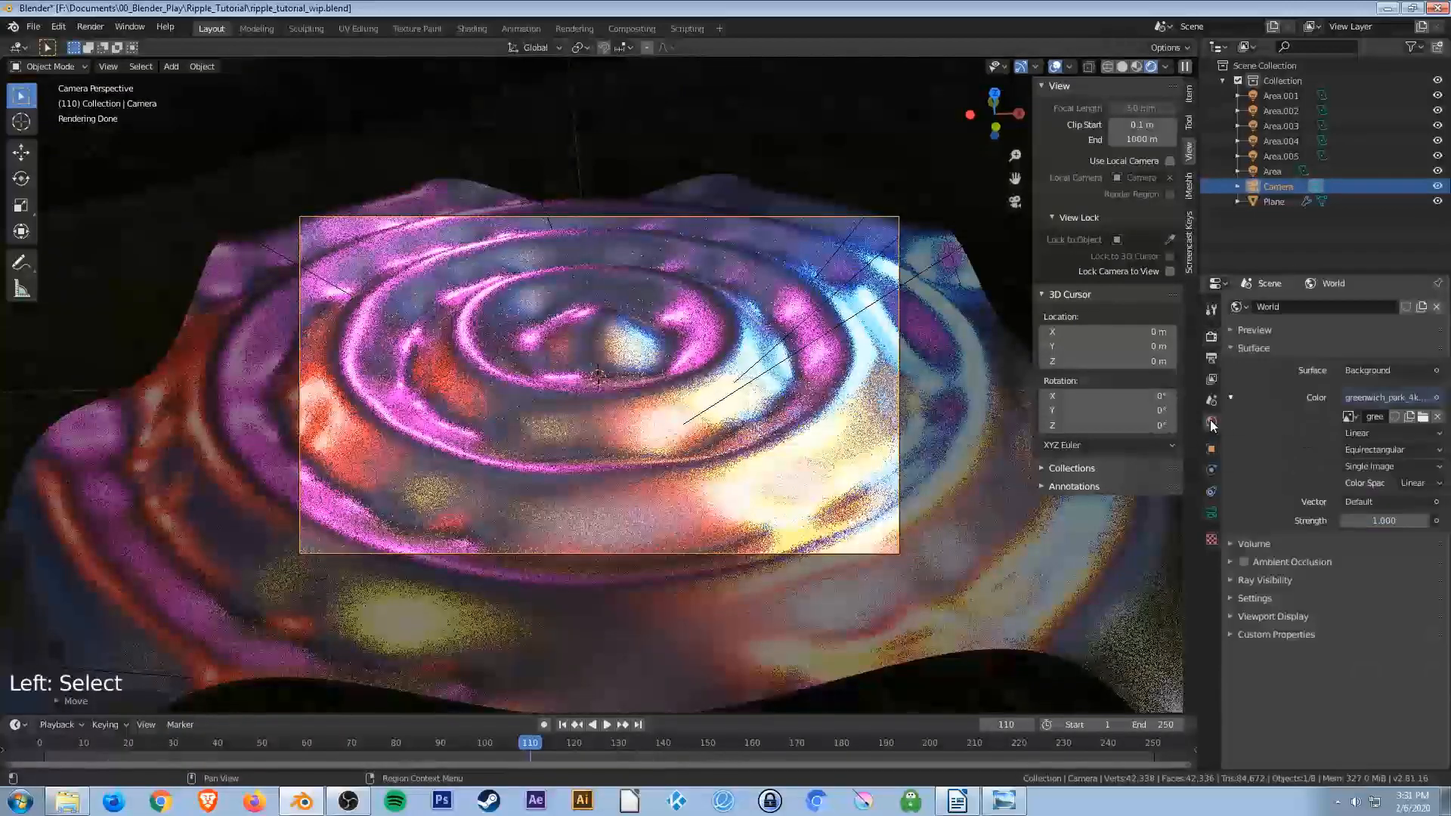
left_click(1380, 521)
type("1.0")
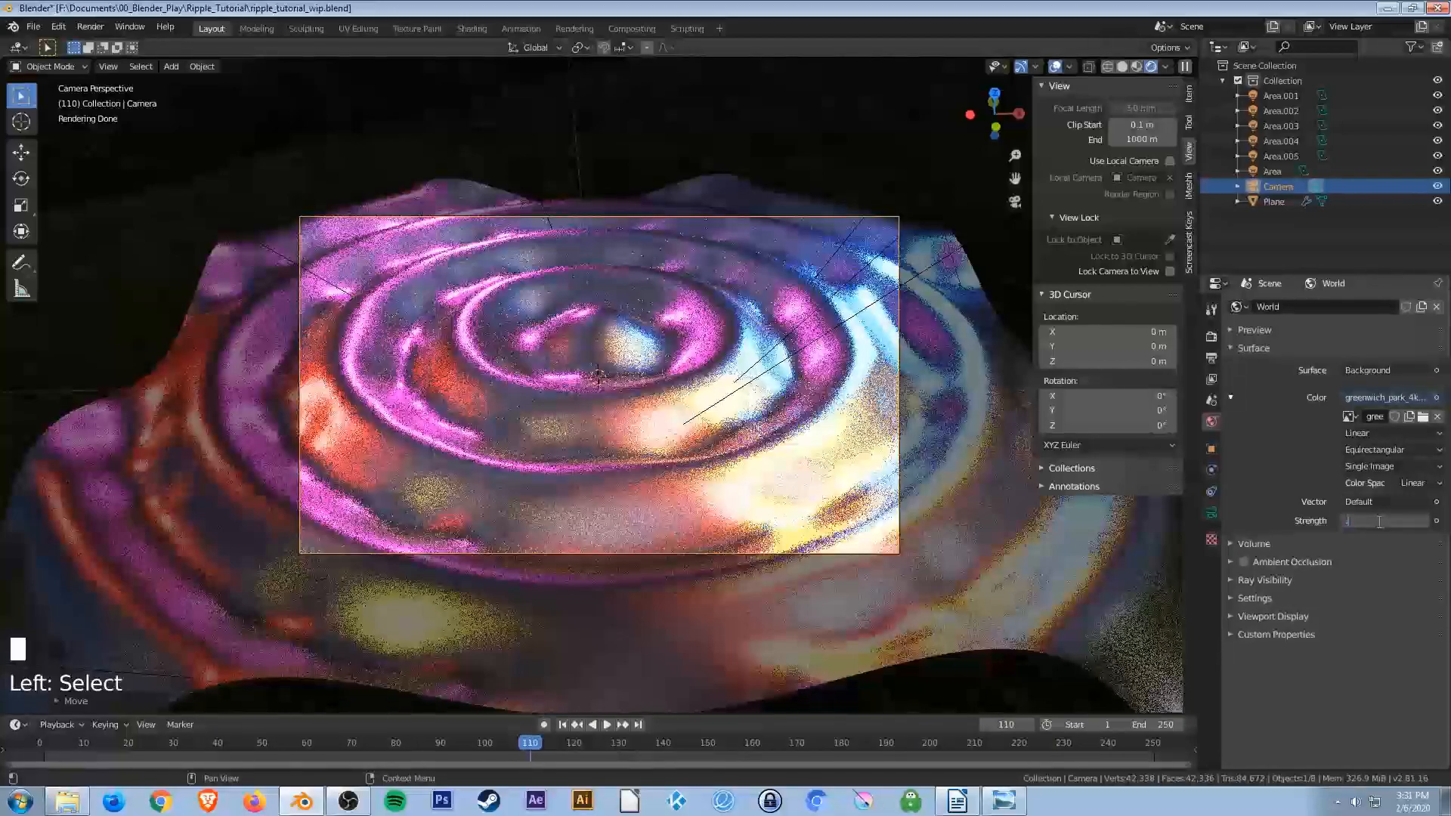
key("Return")
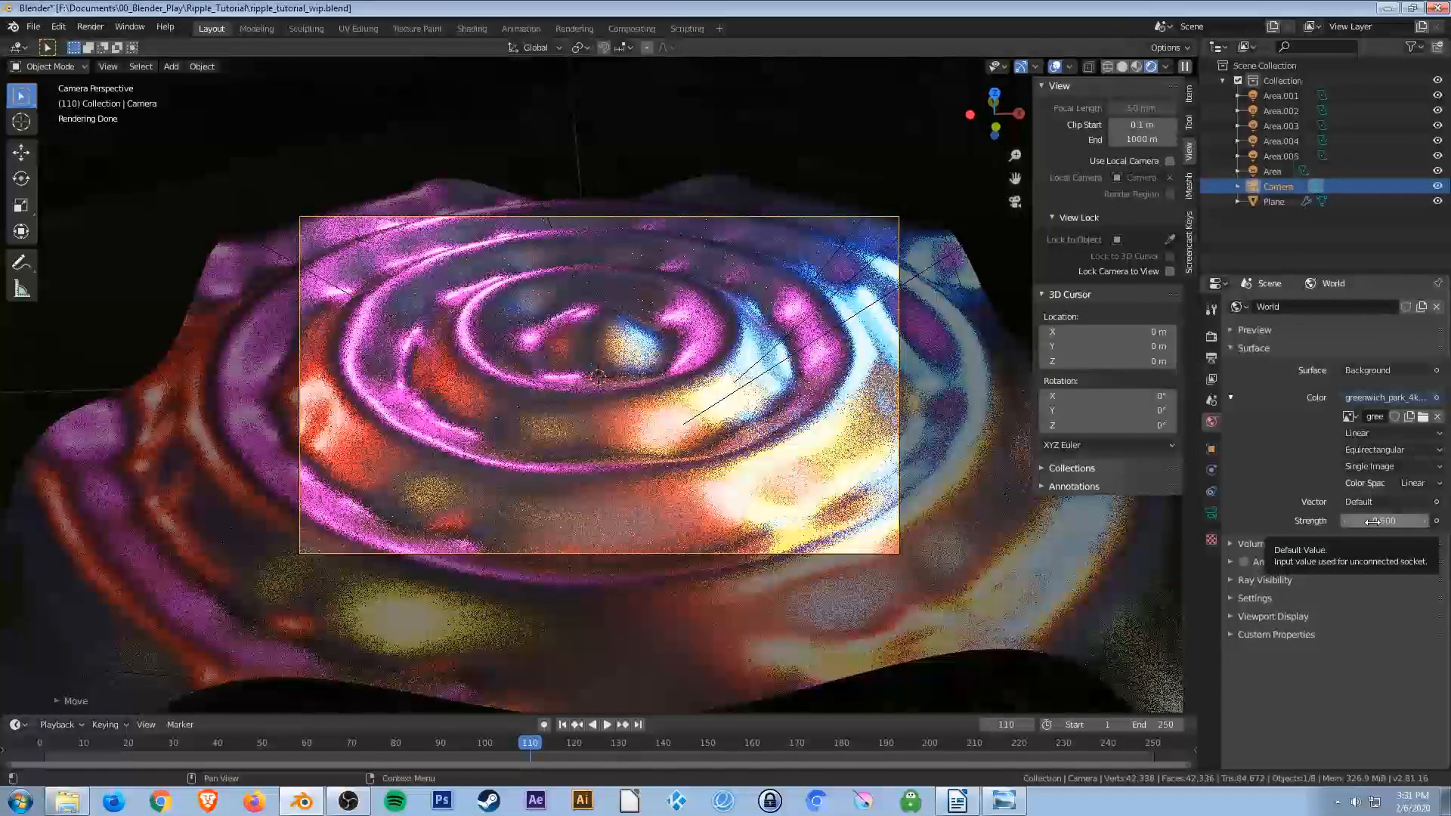
Return to the render properties and re-enter the gamma as 1.
left_click(1210, 337)
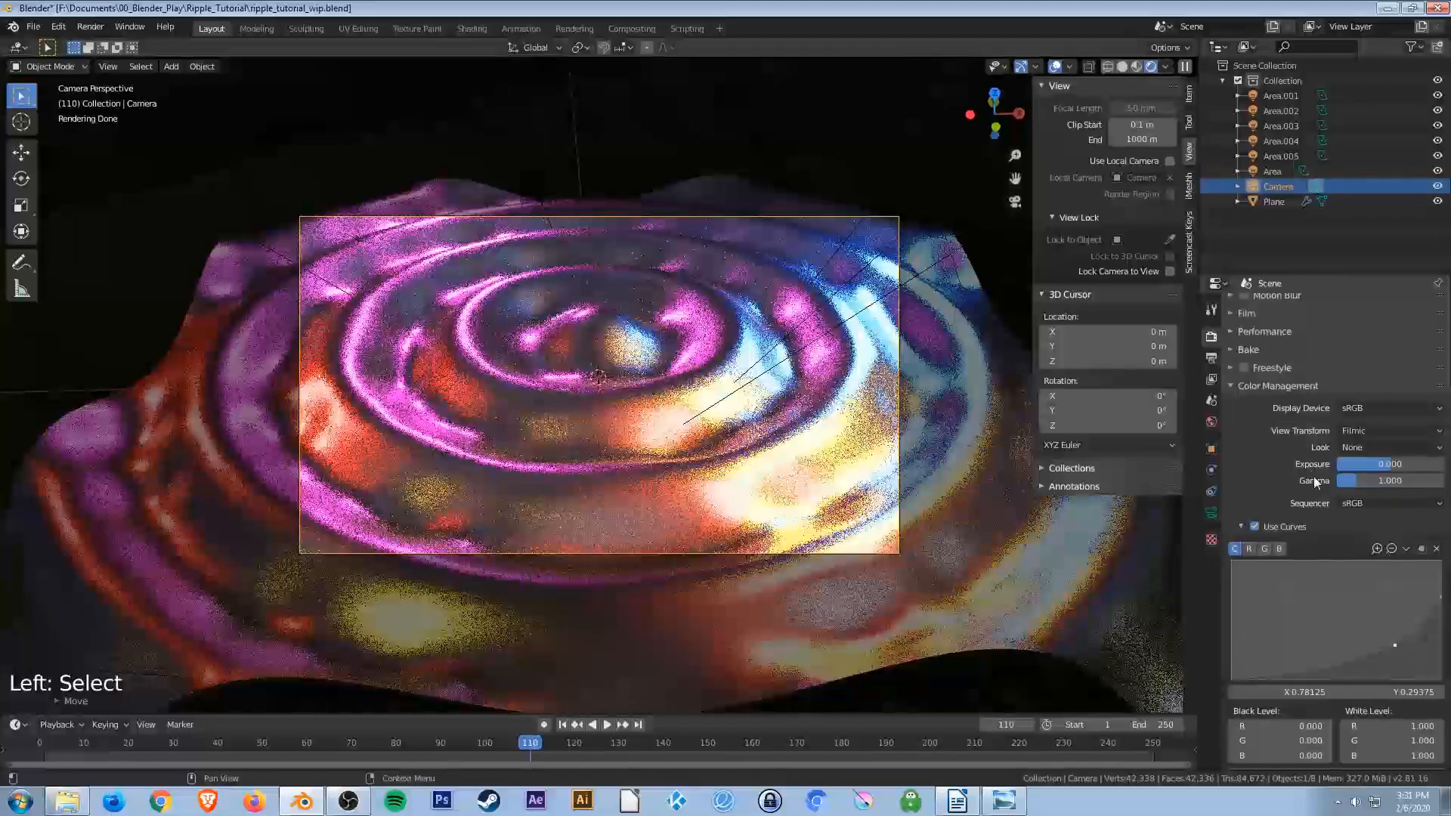
left_click_drag(1363, 482, 1358, 479)
left_click(1358, 479)
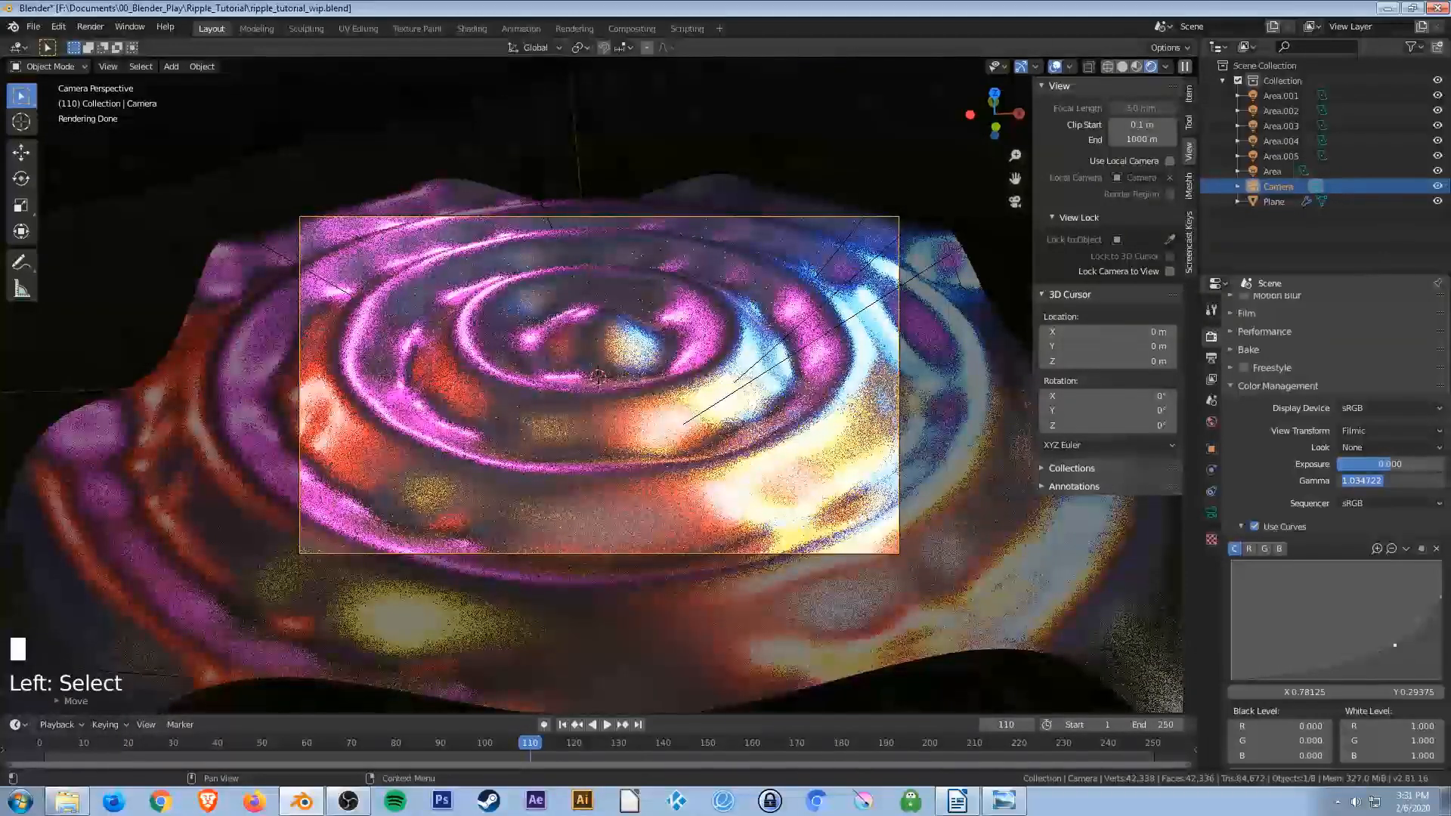
type("1")
key("Return")
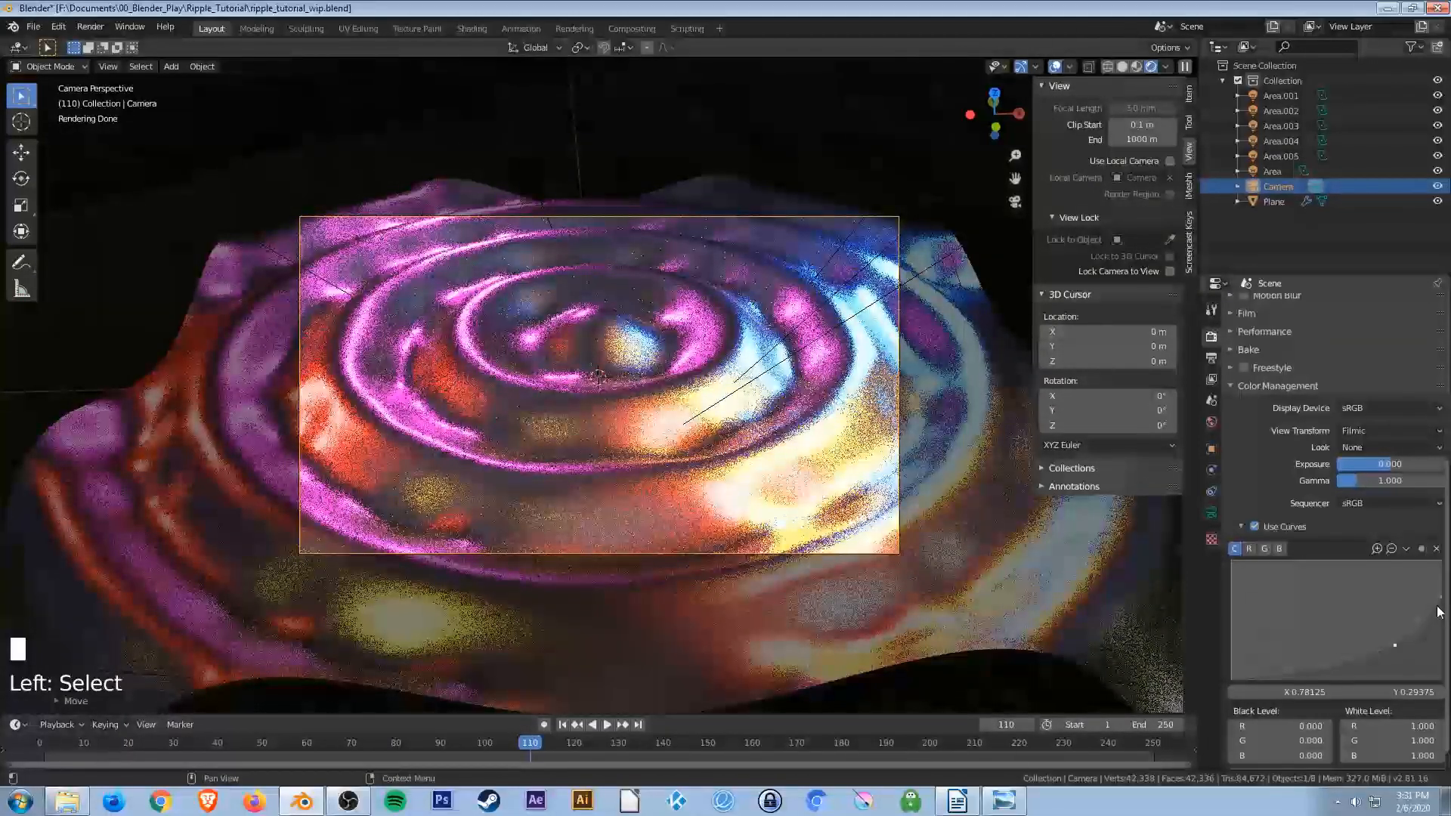
Fine-tune the color management curve points, nudging the lower point to about X 0.79, Y 0.33.
left_click_drag(1396, 646, 1397, 640)
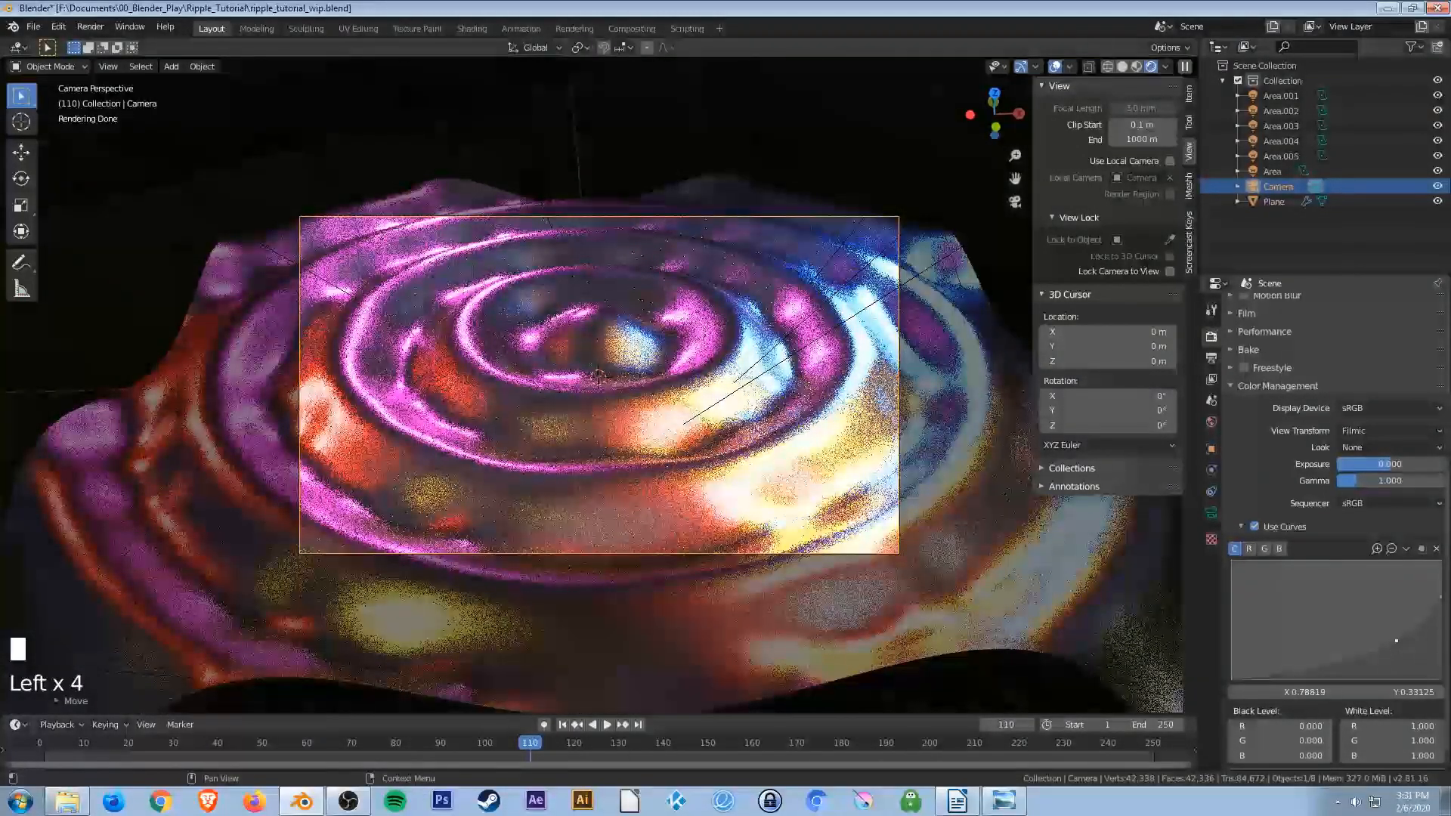
left_click(1440, 597)
left_click_drag(1441, 594, 1445, 590)
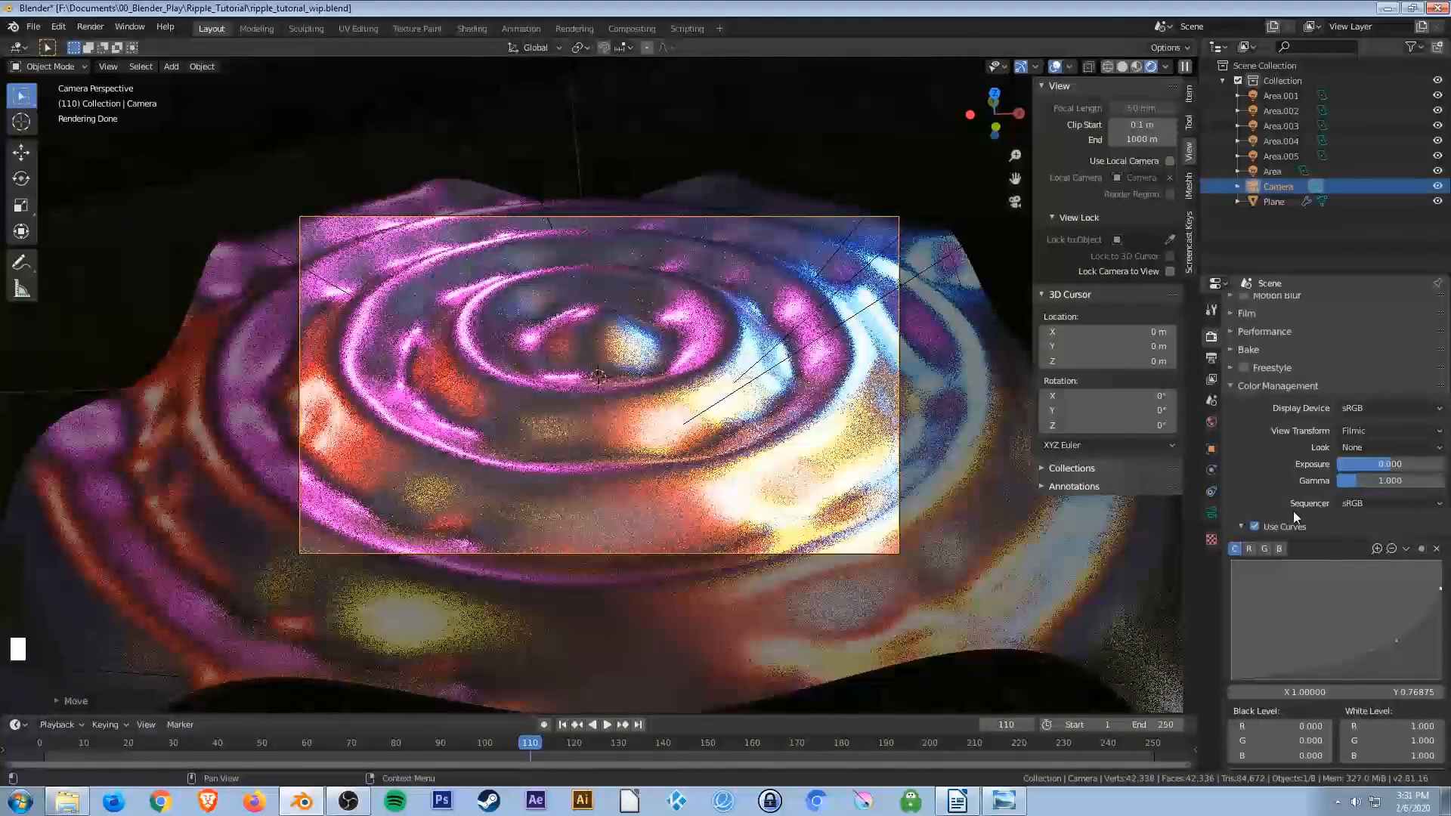
Set the world HDRI background strength to 1.0.
left_click(1211, 422)
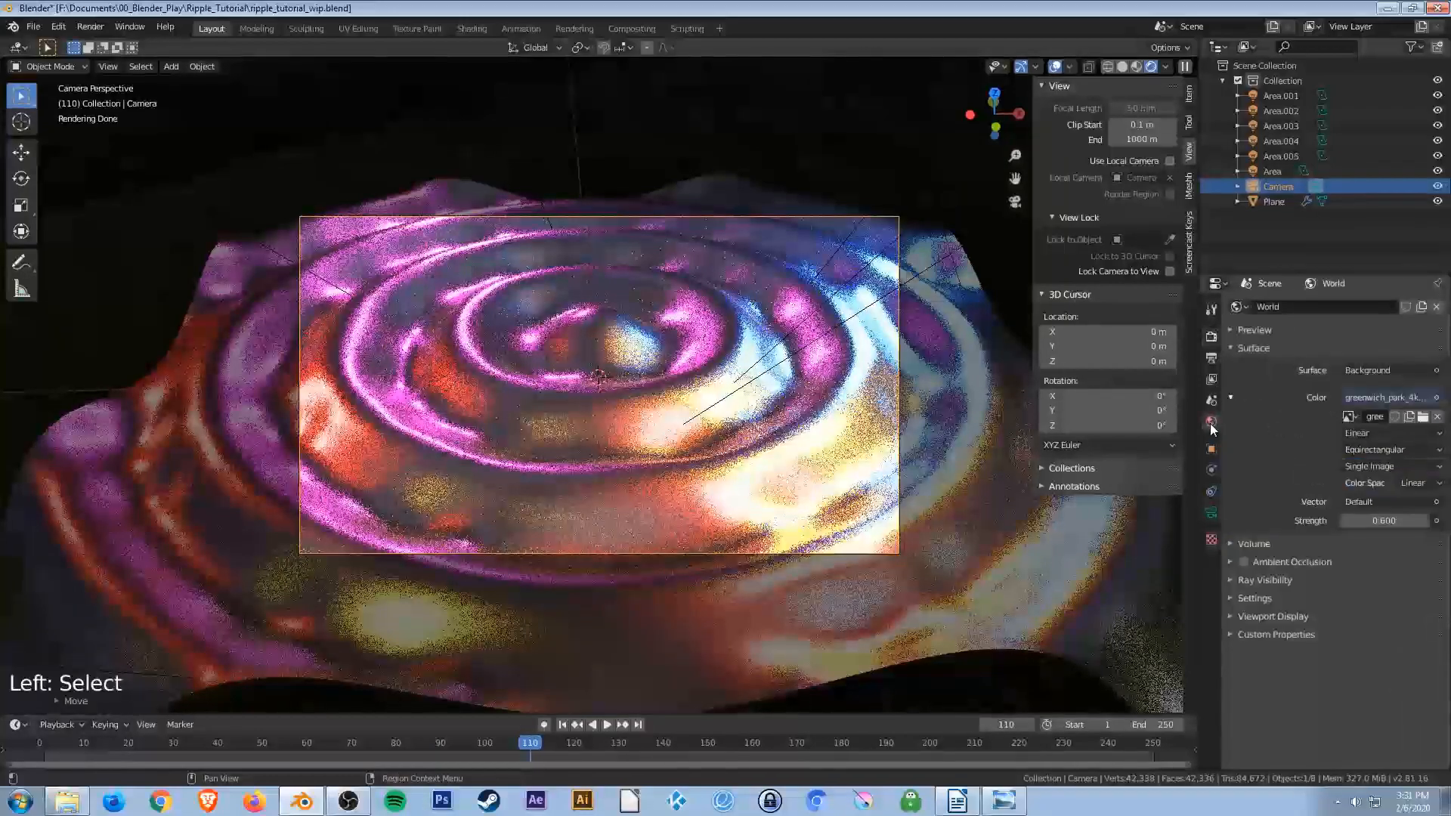
left_click_drag(1381, 522, 1380, 520)
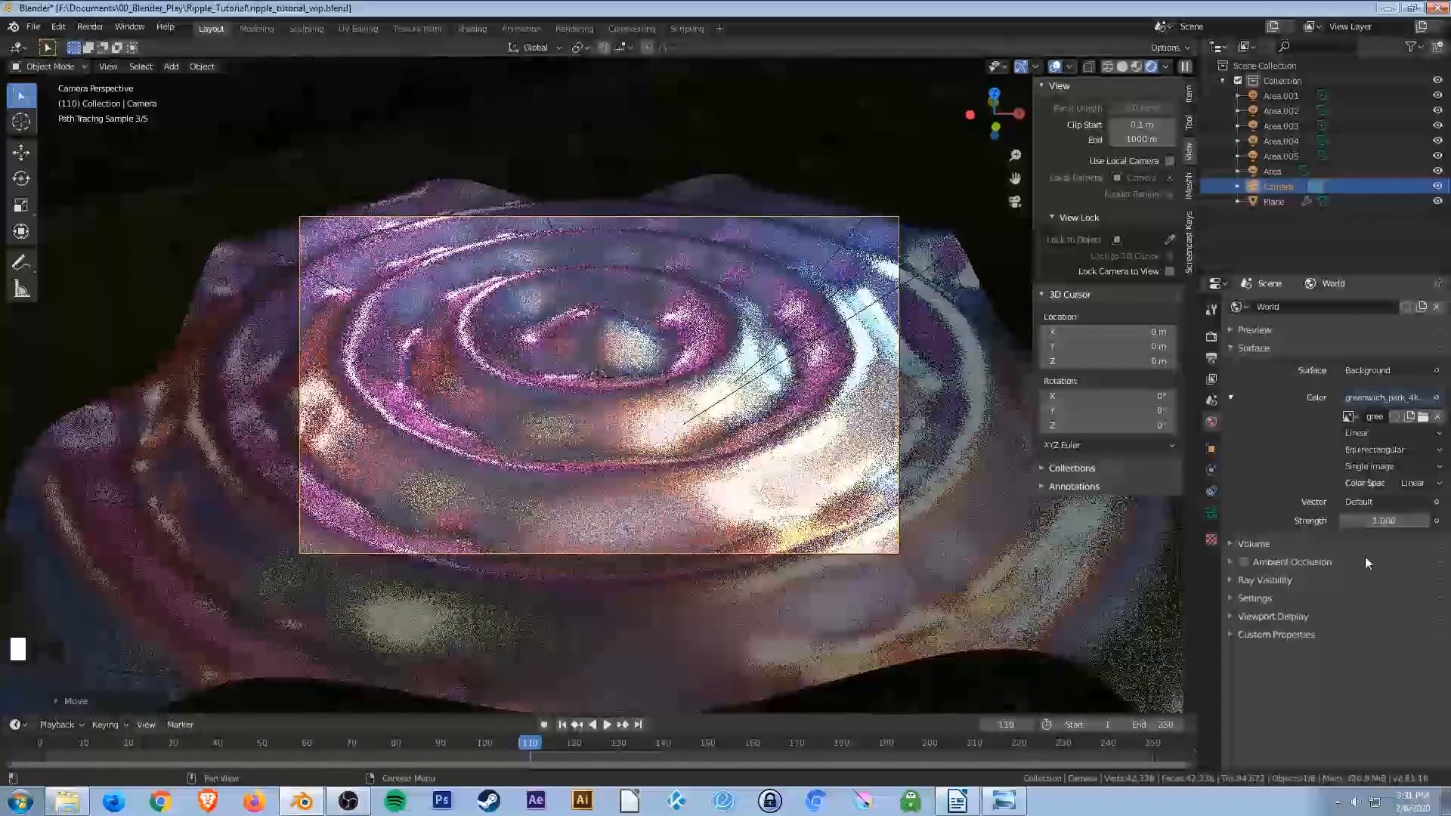
Move the color curve's lower point to about X 0.80, Y 0.31 in the render color management.
left_click(1211, 336)
left_click(1398, 646)
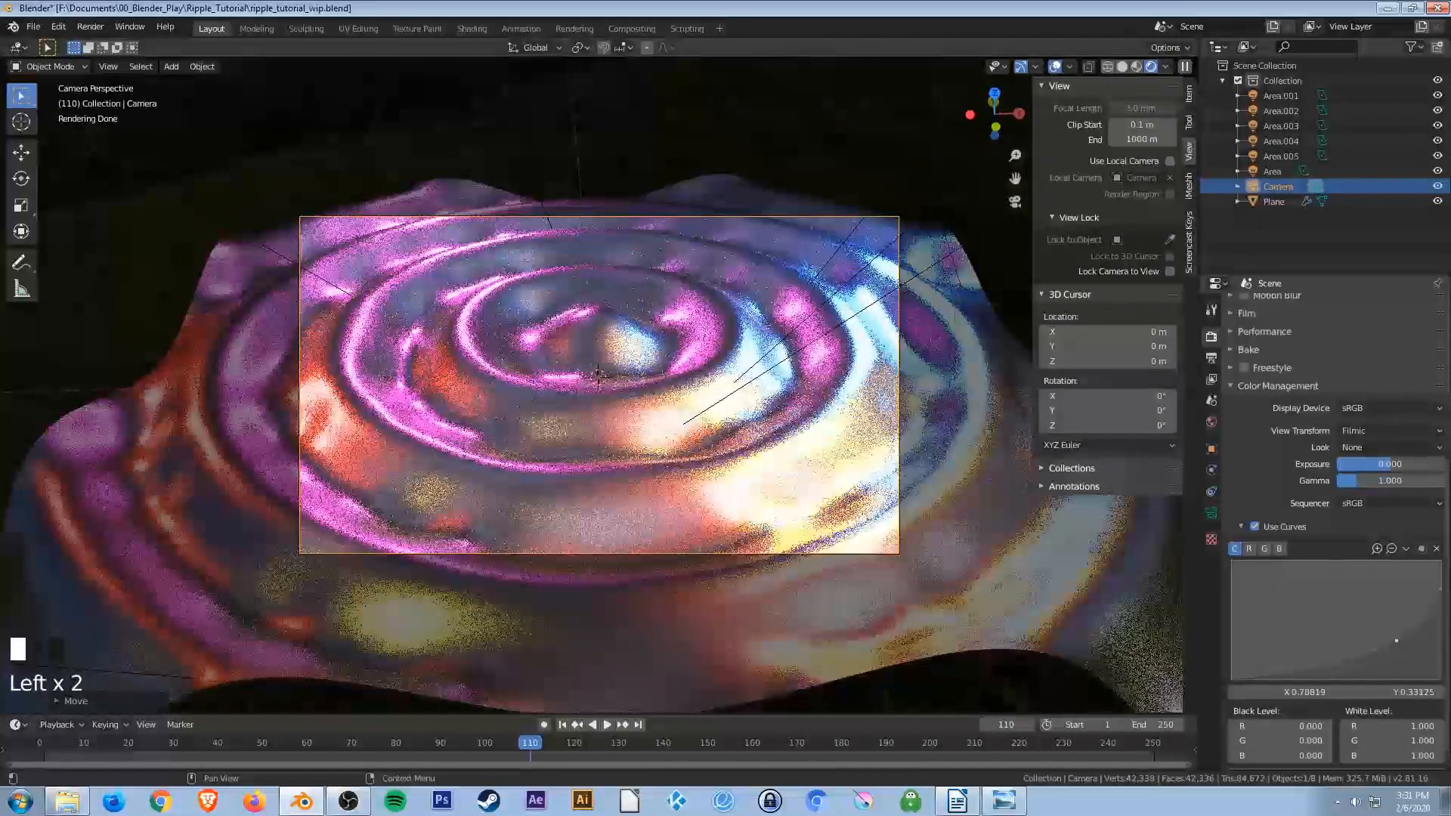
left_click(1400, 650)
left_click_drag(1400, 650, 1400, 643)
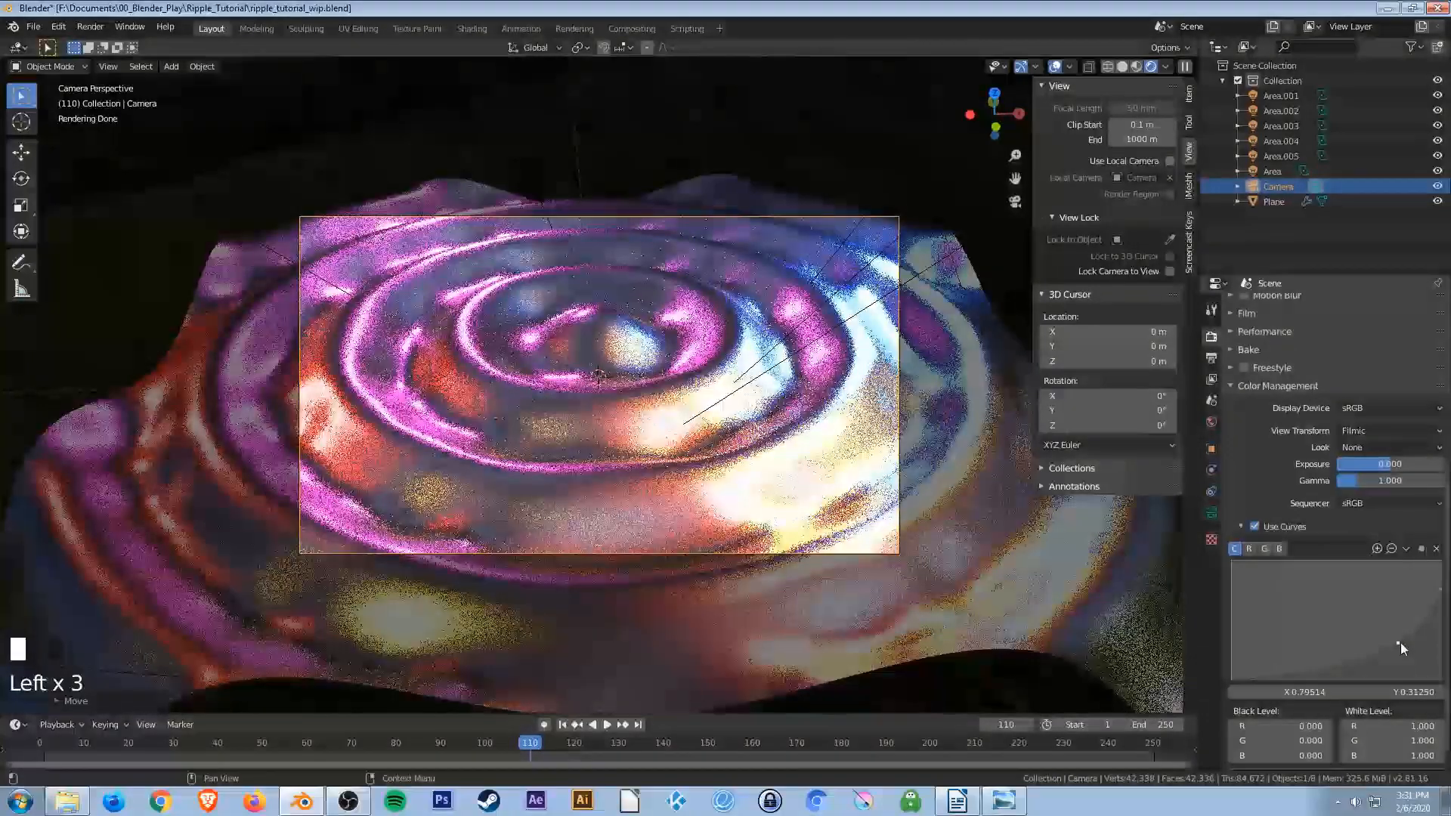
Experiment with the color management gamma, lowering it and setting it to 0.8.
left_click_drag(1358, 481, 1355, 481)
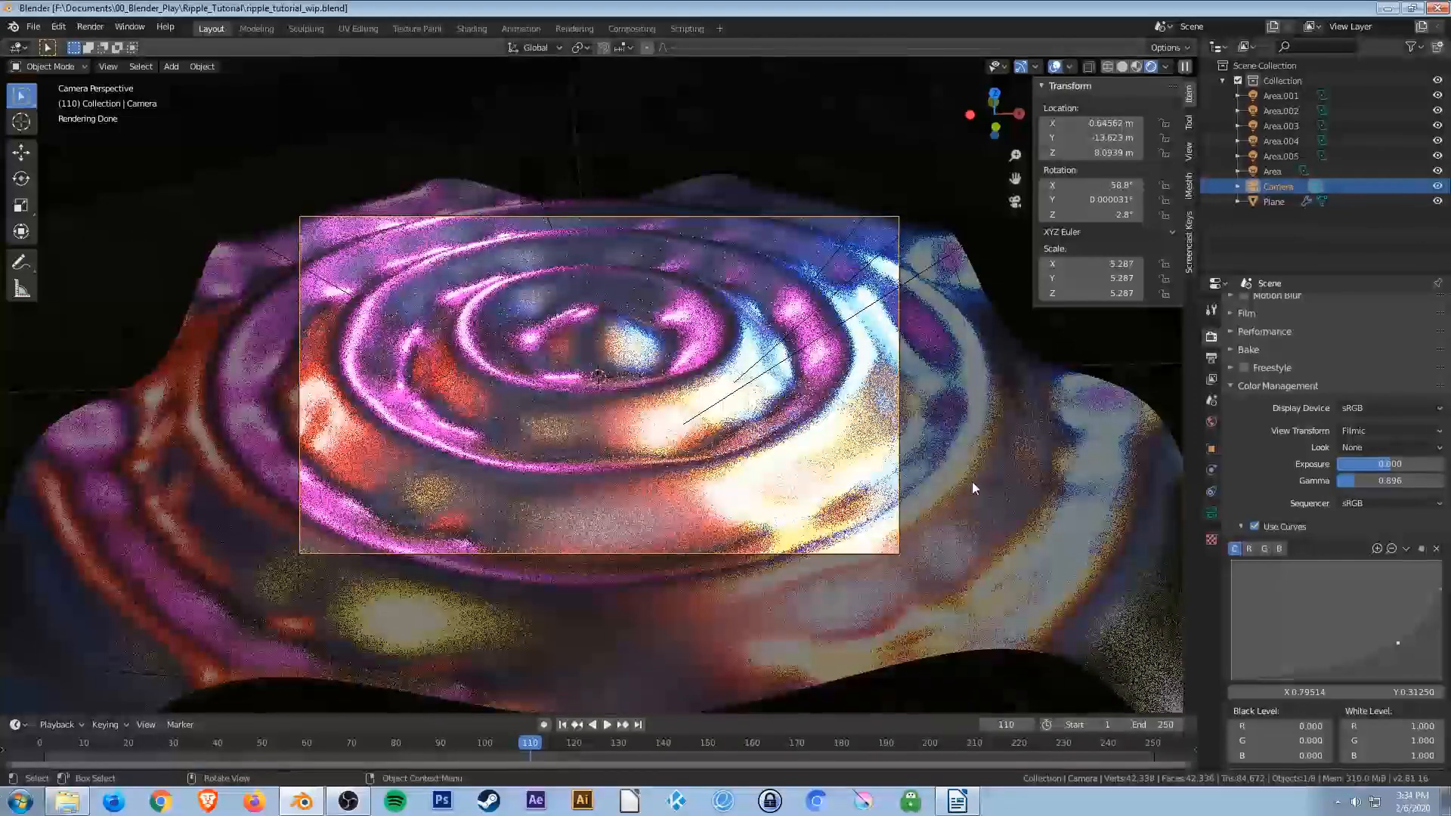
left_click(1363, 482)
type("1")
key("Return")
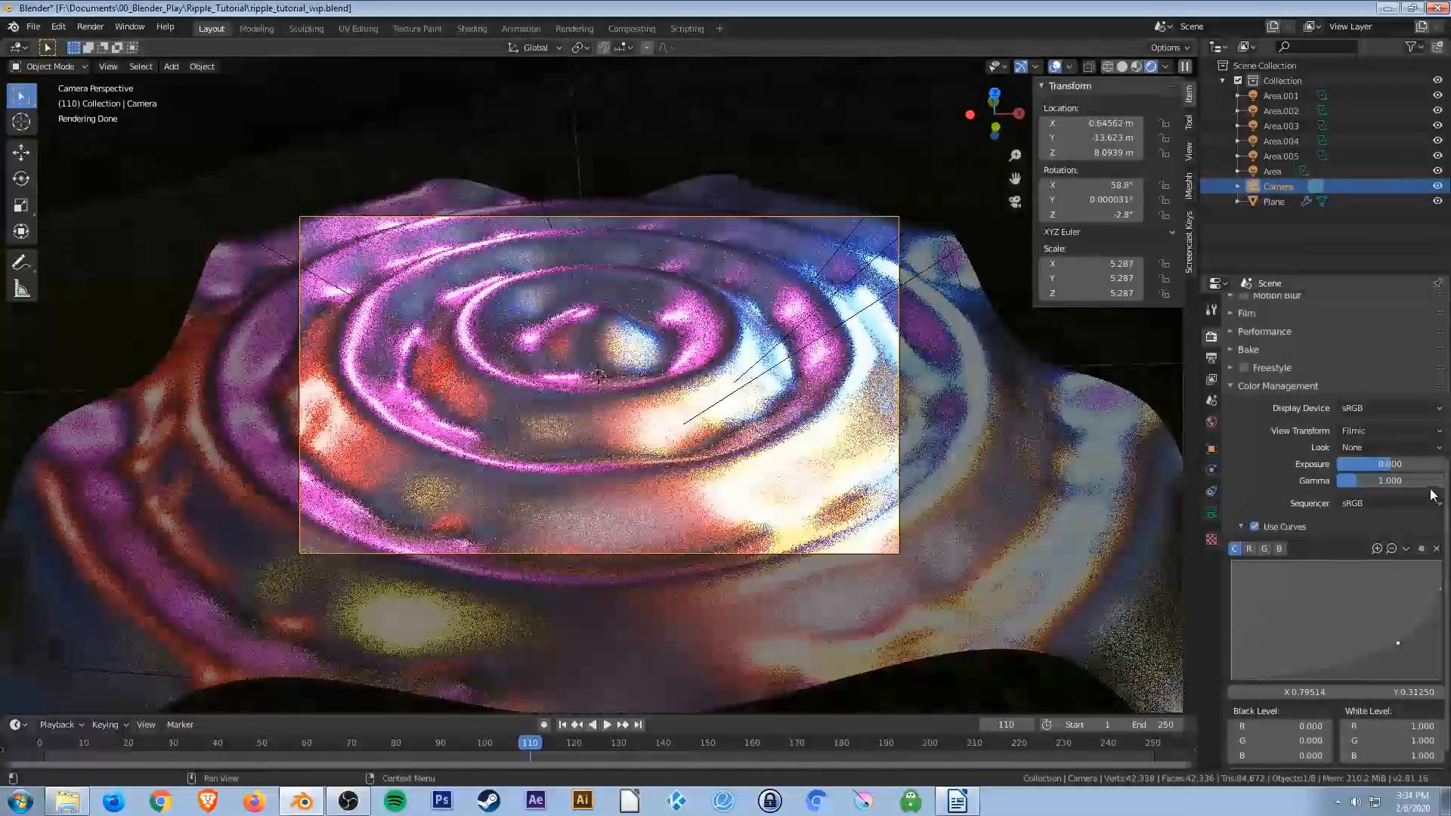
left_click(1407, 482)
type(".8")
key("Return")
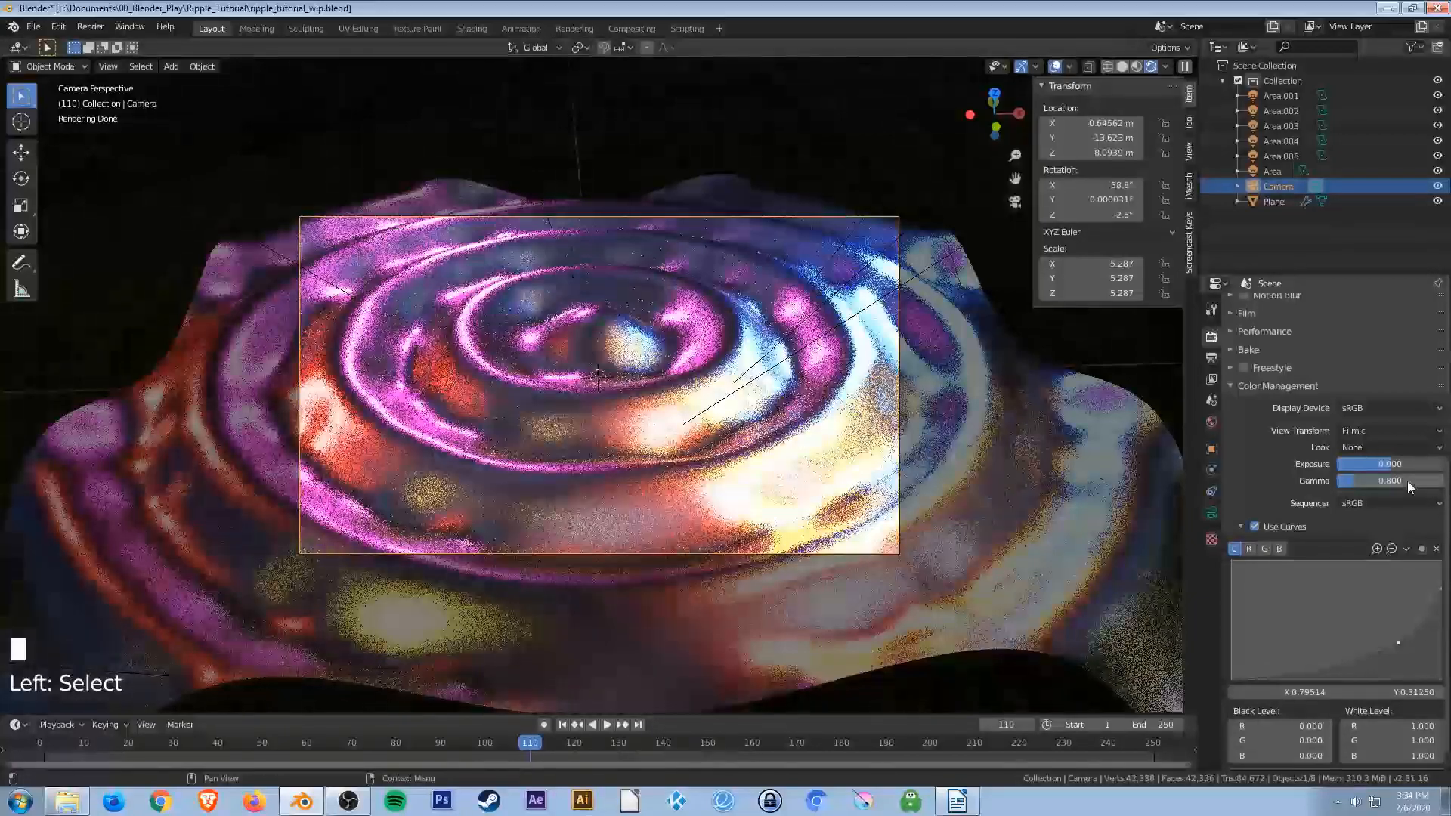
Try a gamma of 0.9, then set the gamma back to 1.
double_click(1407, 480)
type(".9")
key("Return")
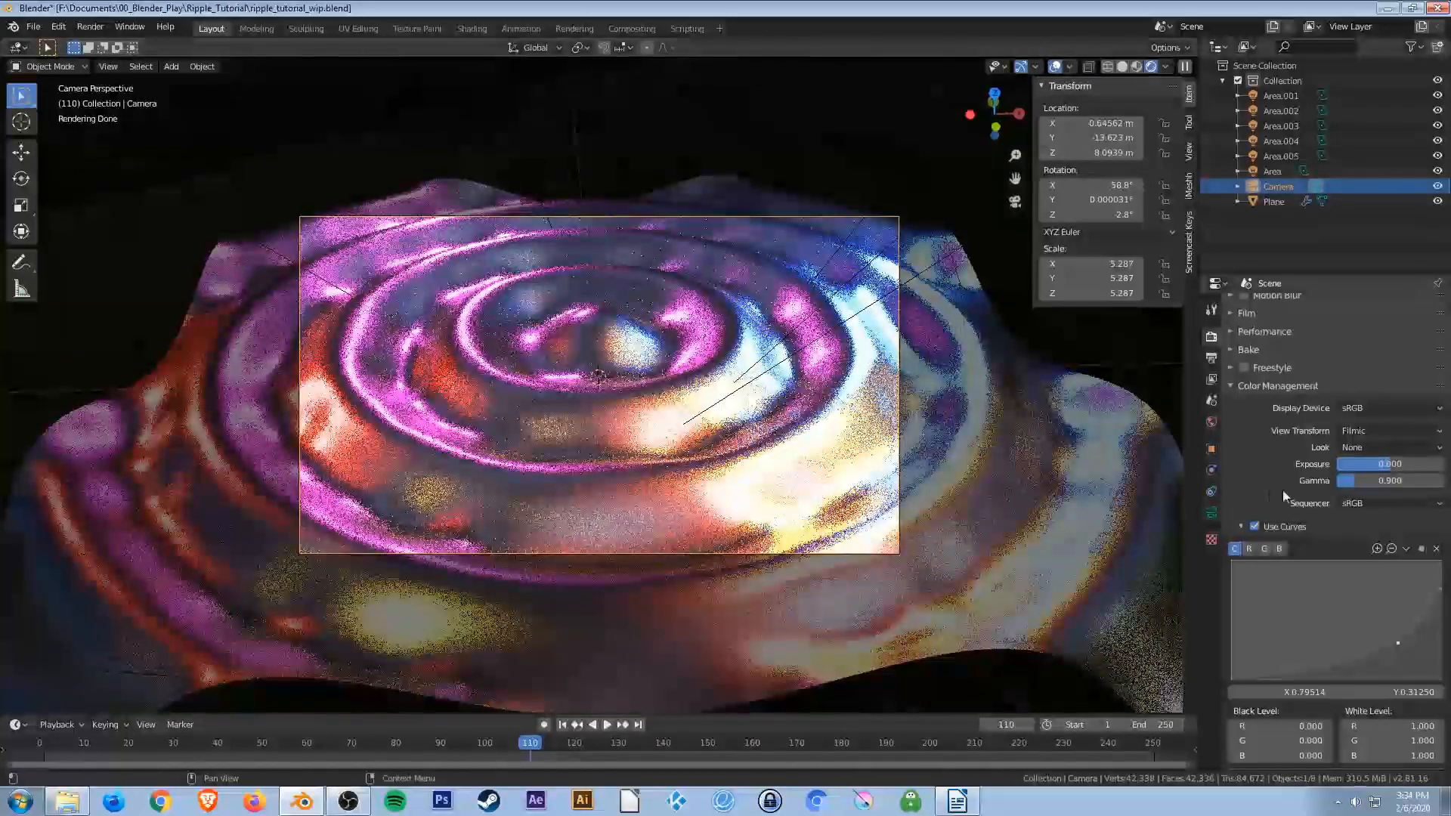
left_click(1381, 479)
type("1")
key("Return")
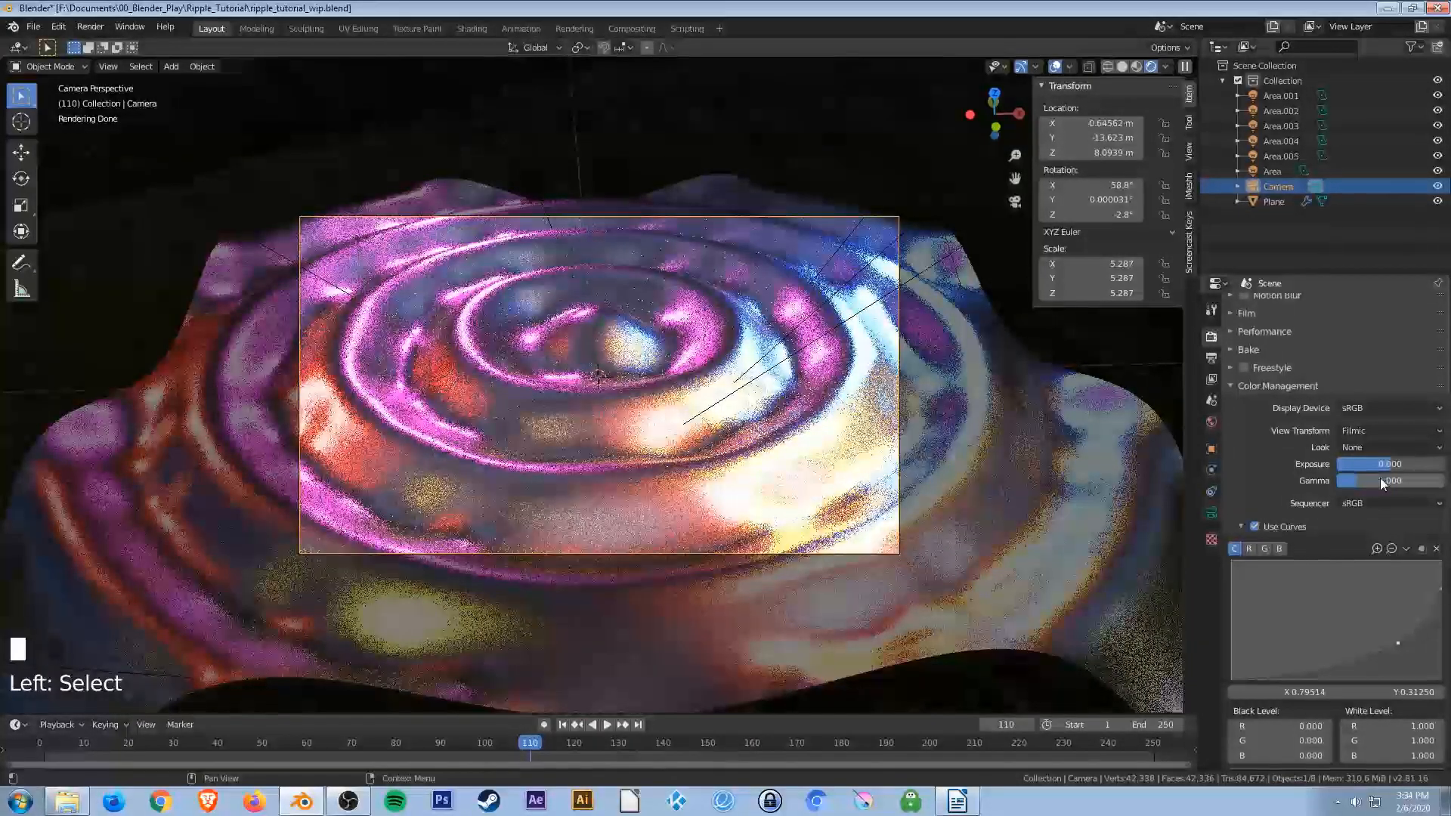
Set the world HDRI background strength to 1.5.
left_click(1212, 422)
left_click(1382, 521)
type(".5")
key("Return")
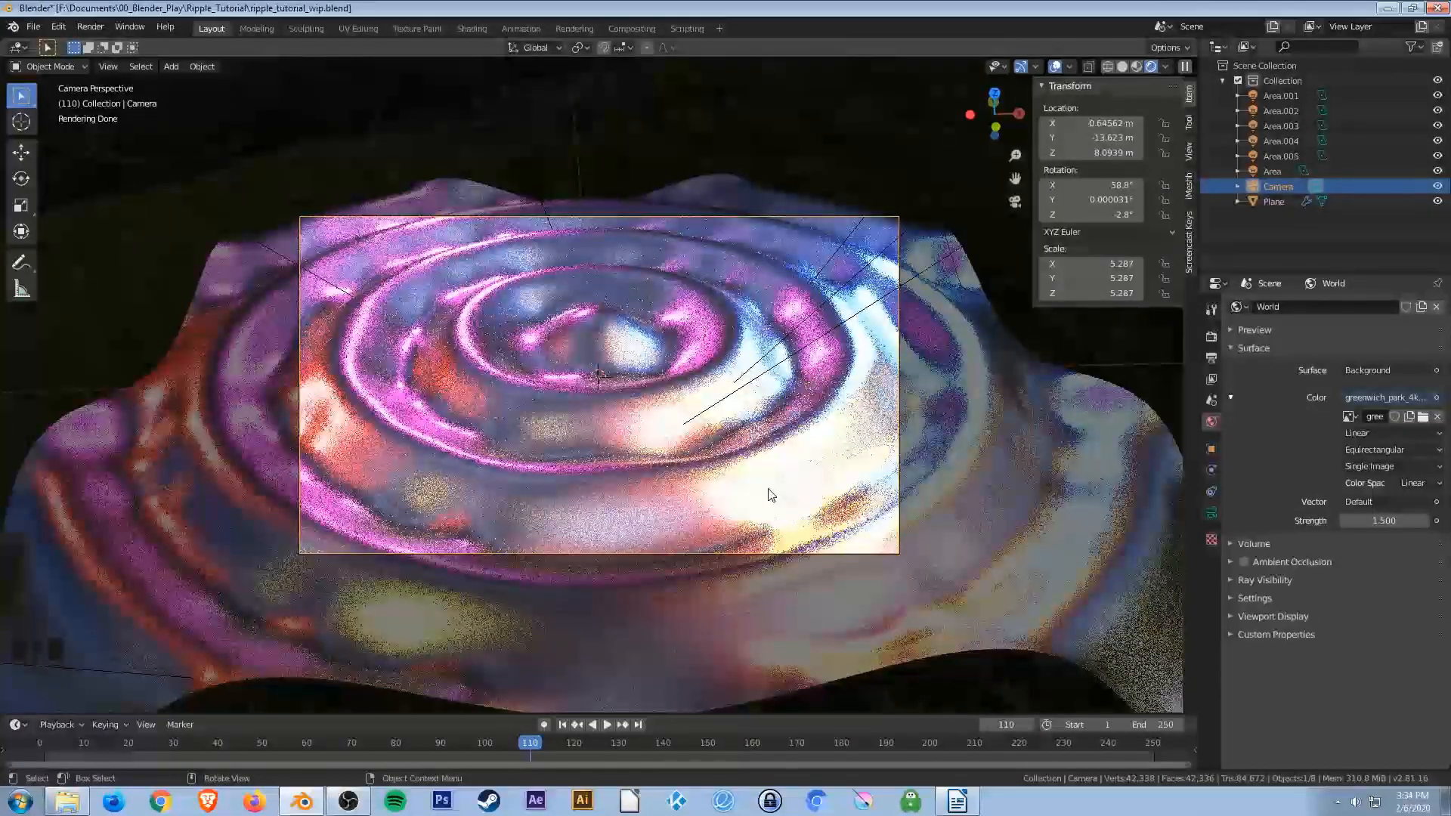
Switch the viewport to solid shading.
key("z")
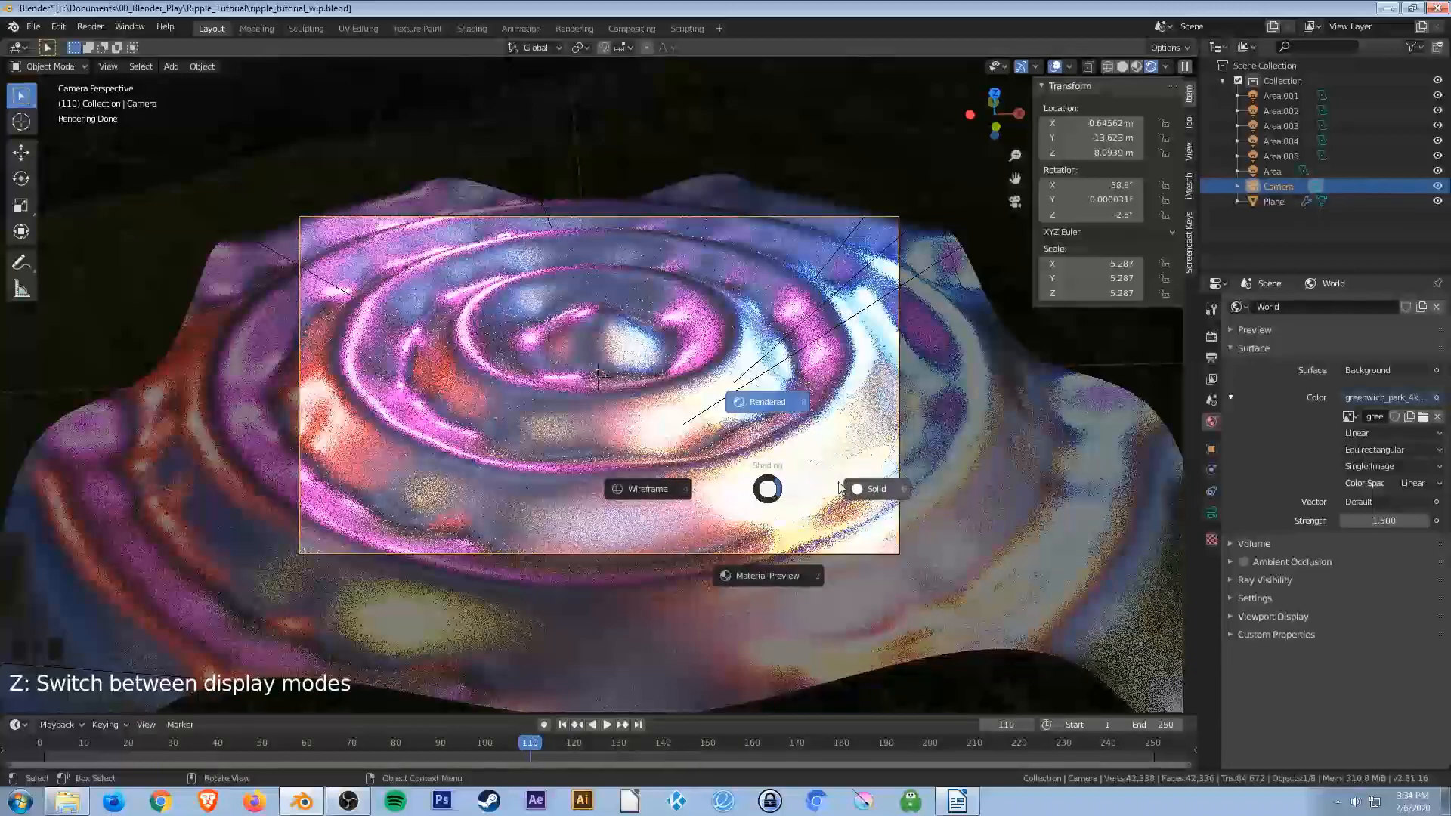
left_click(866, 489)
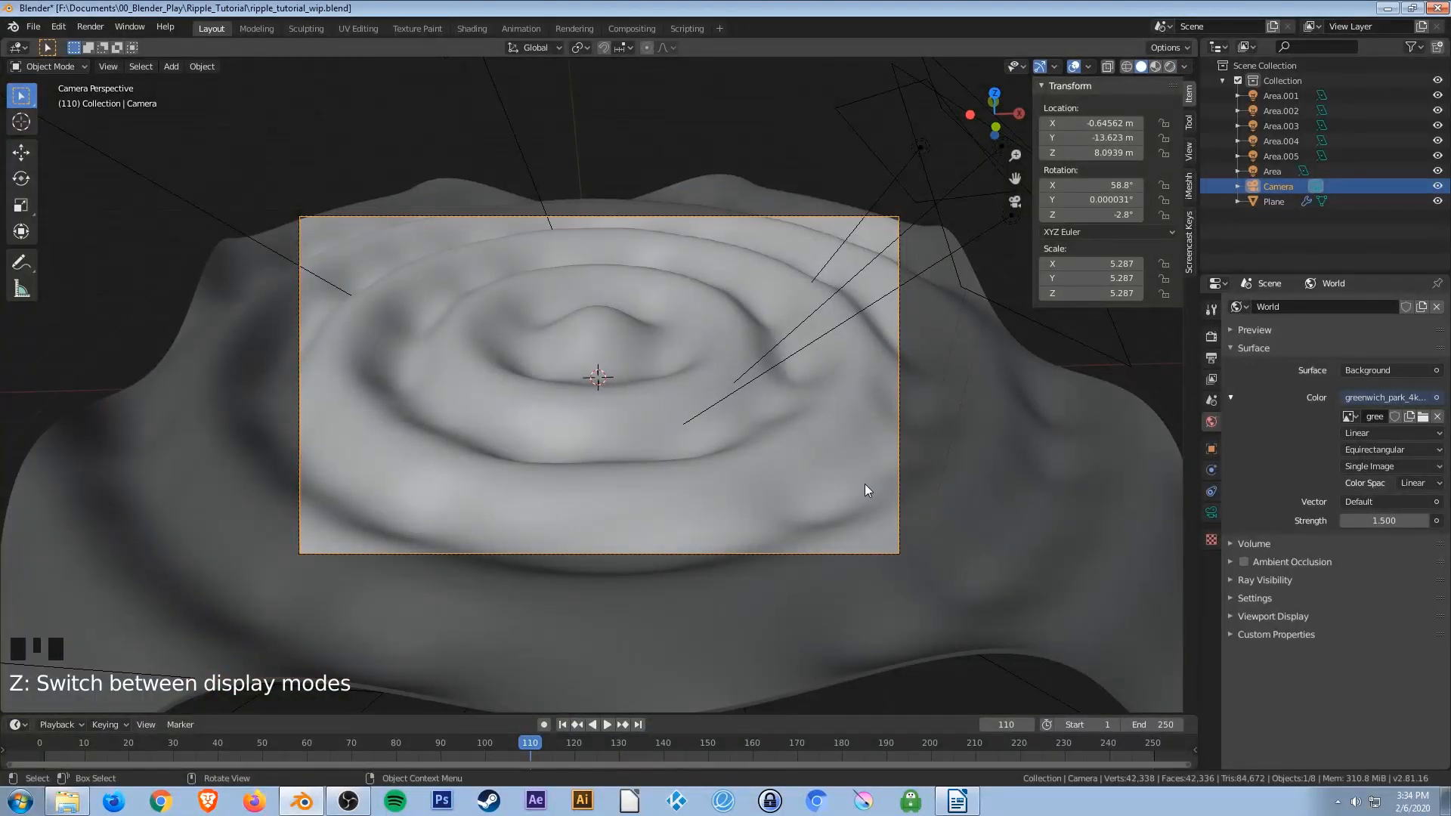
Move to frame 16 and render a test still image, then close the render window.
left_click(418, 746)
left_click_drag(415, 746, 113, 745)
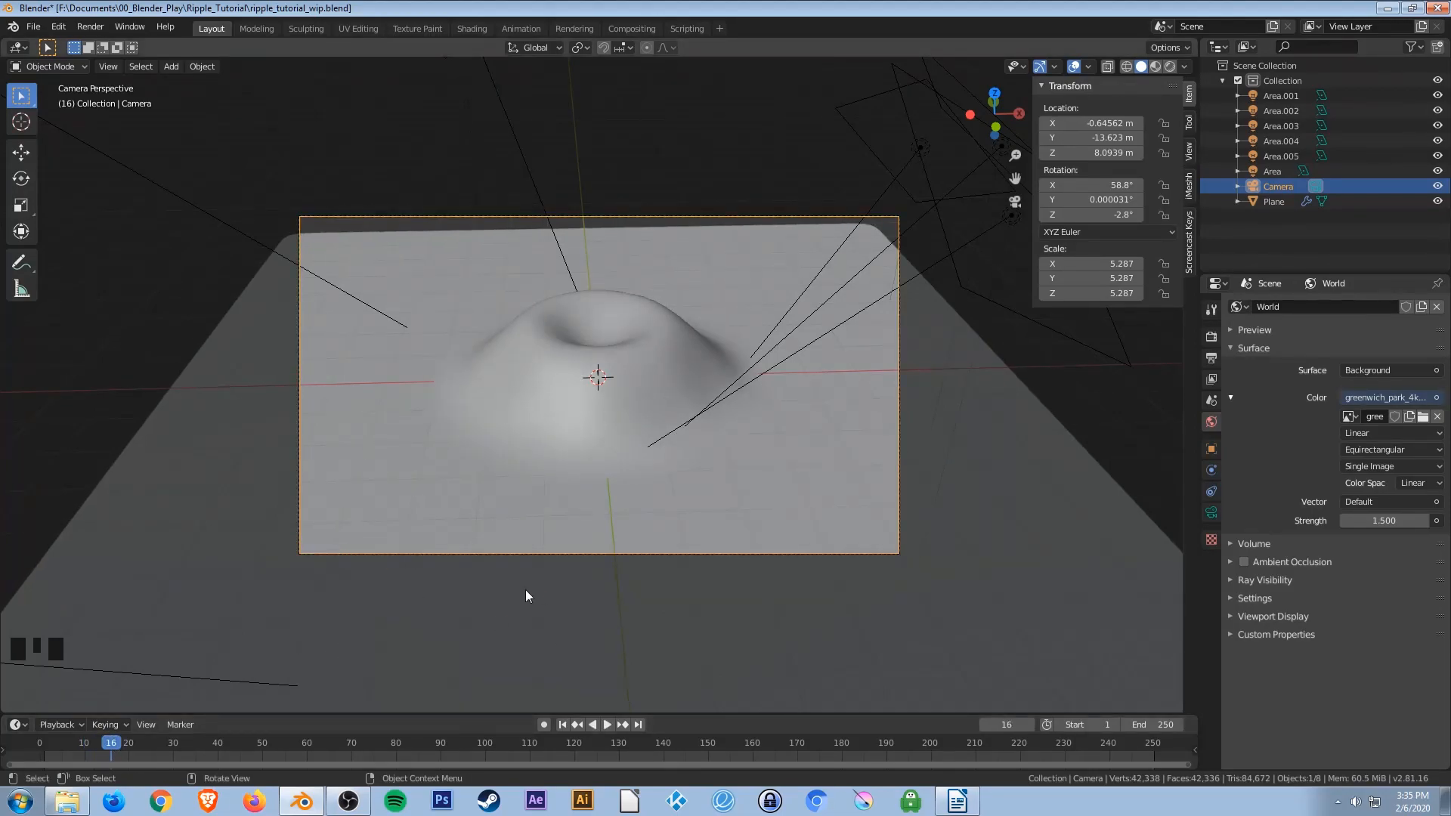
left_click(87, 24)
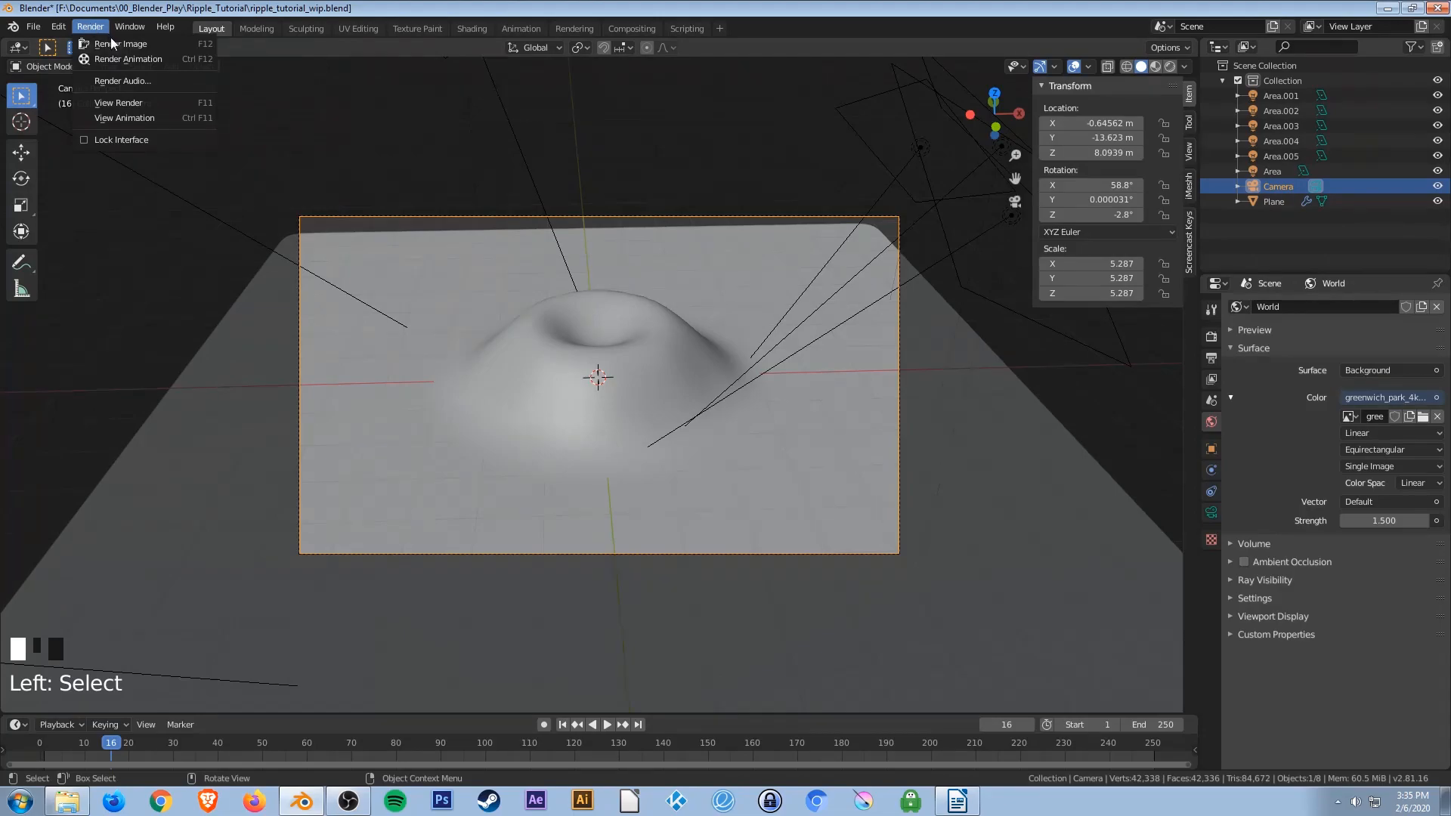
left_click(125, 44)
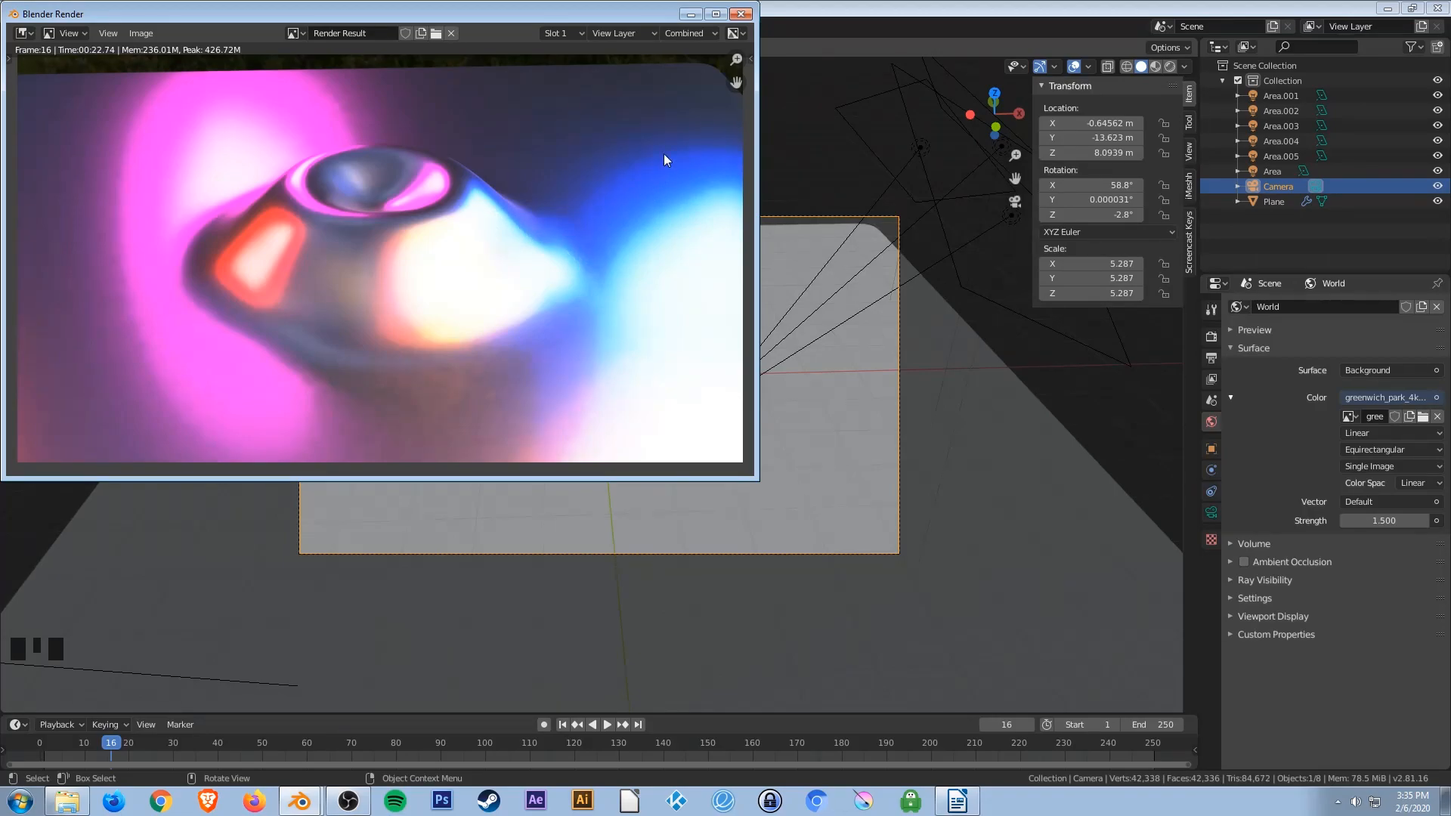
left_click(741, 14)
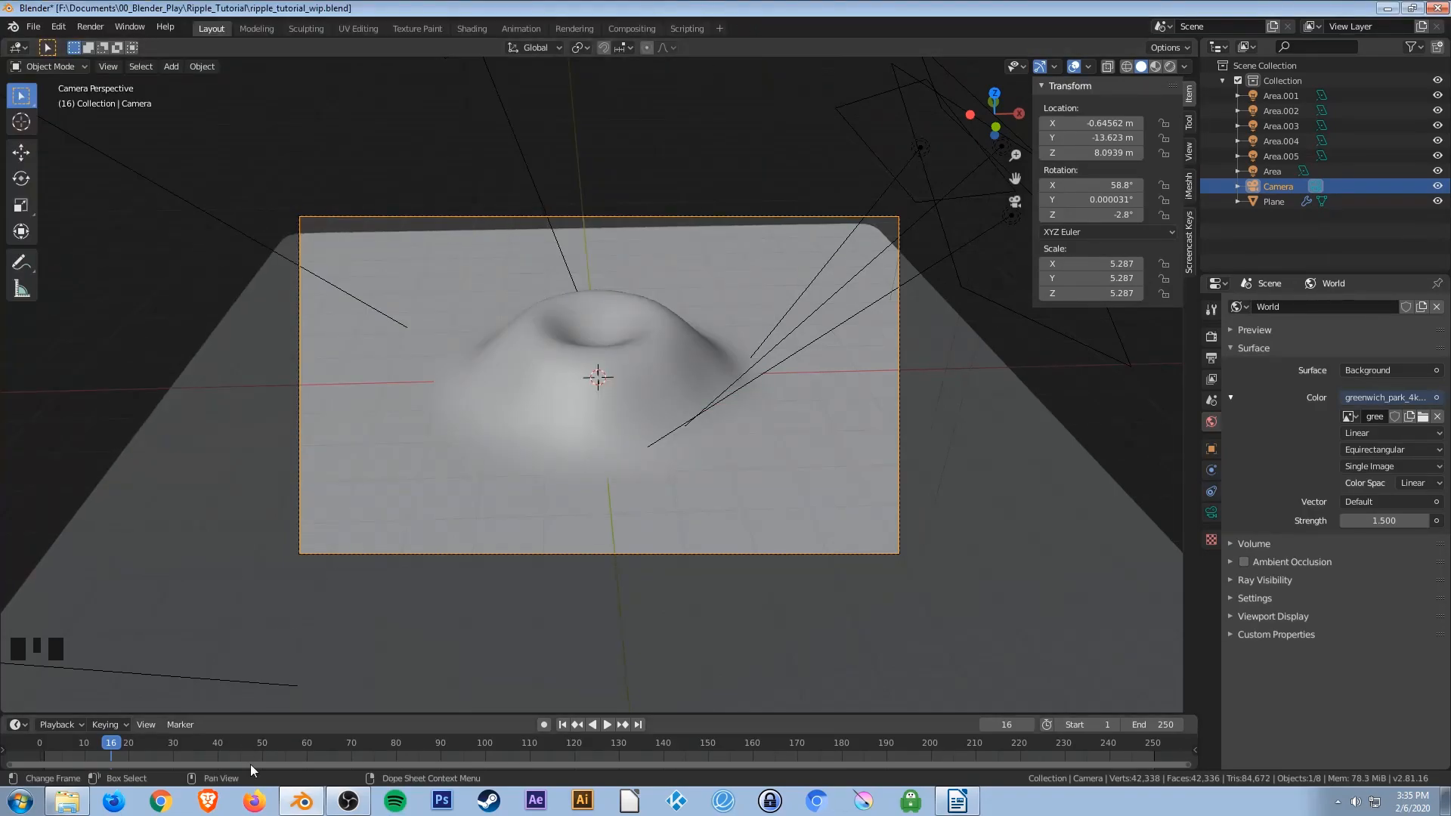
Move to frame 84 and render another test image, then close the render window.
left_click_drag(252, 740, 416, 752)
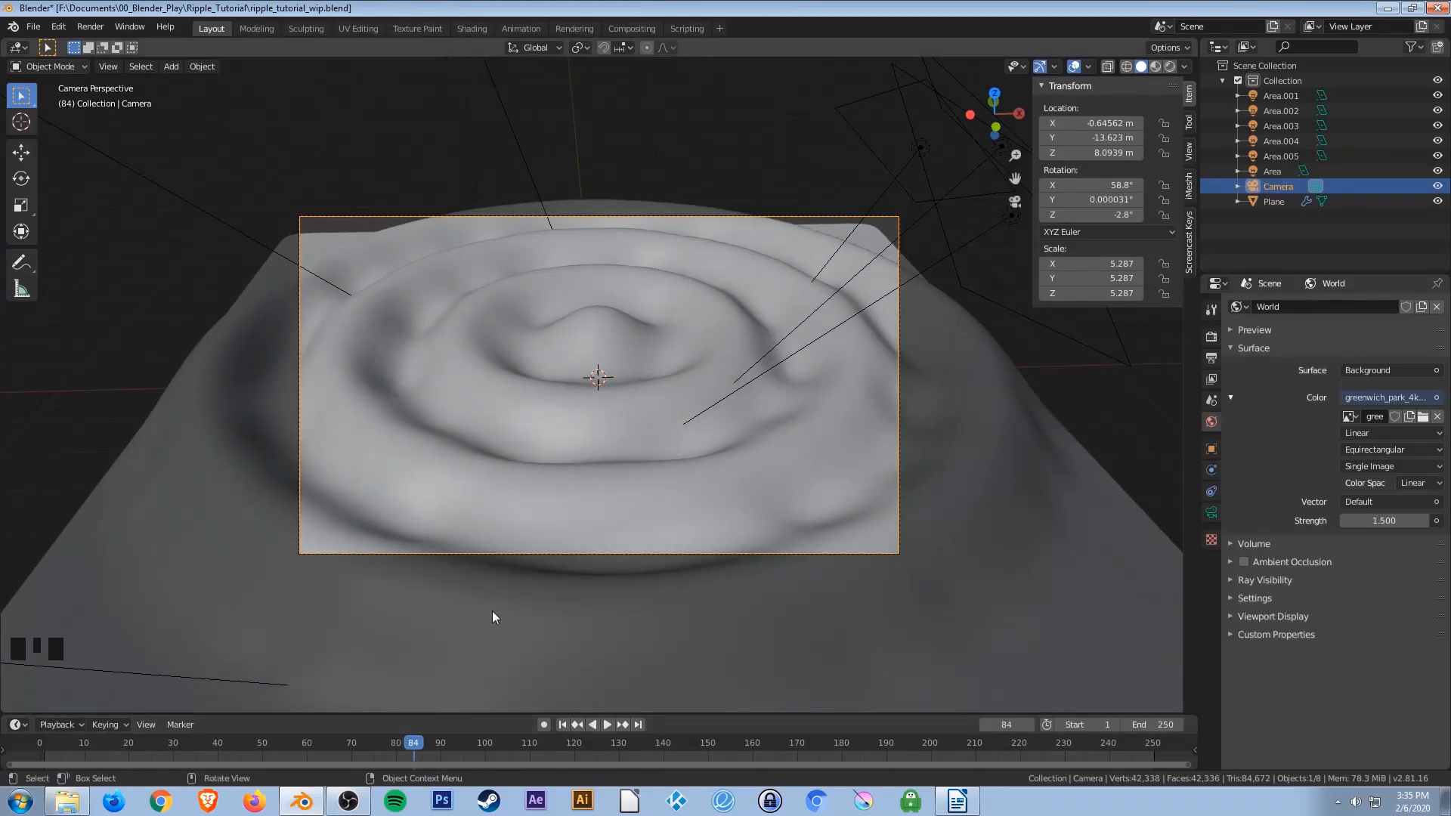
key("F12")
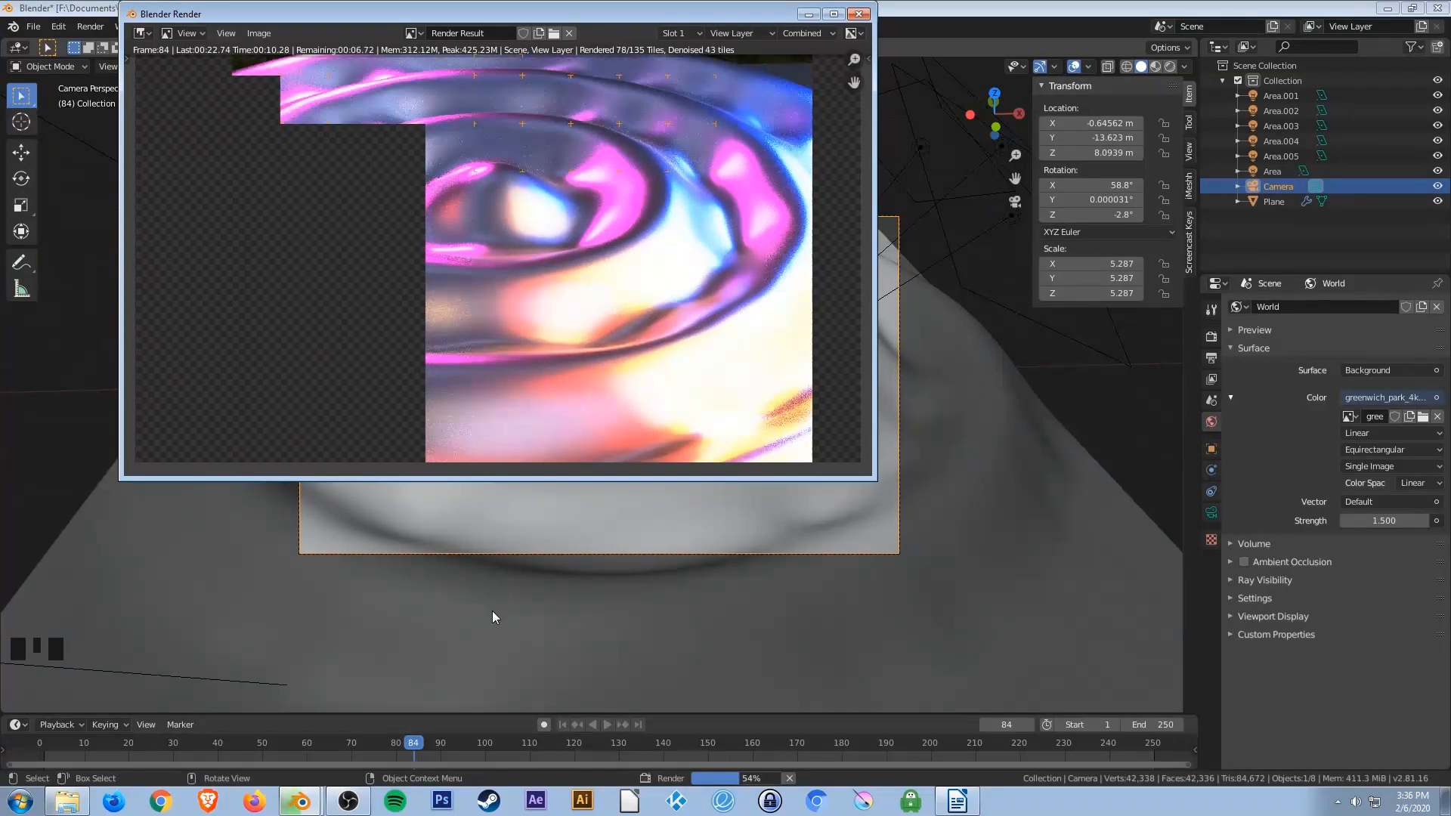
left_click(858, 14)
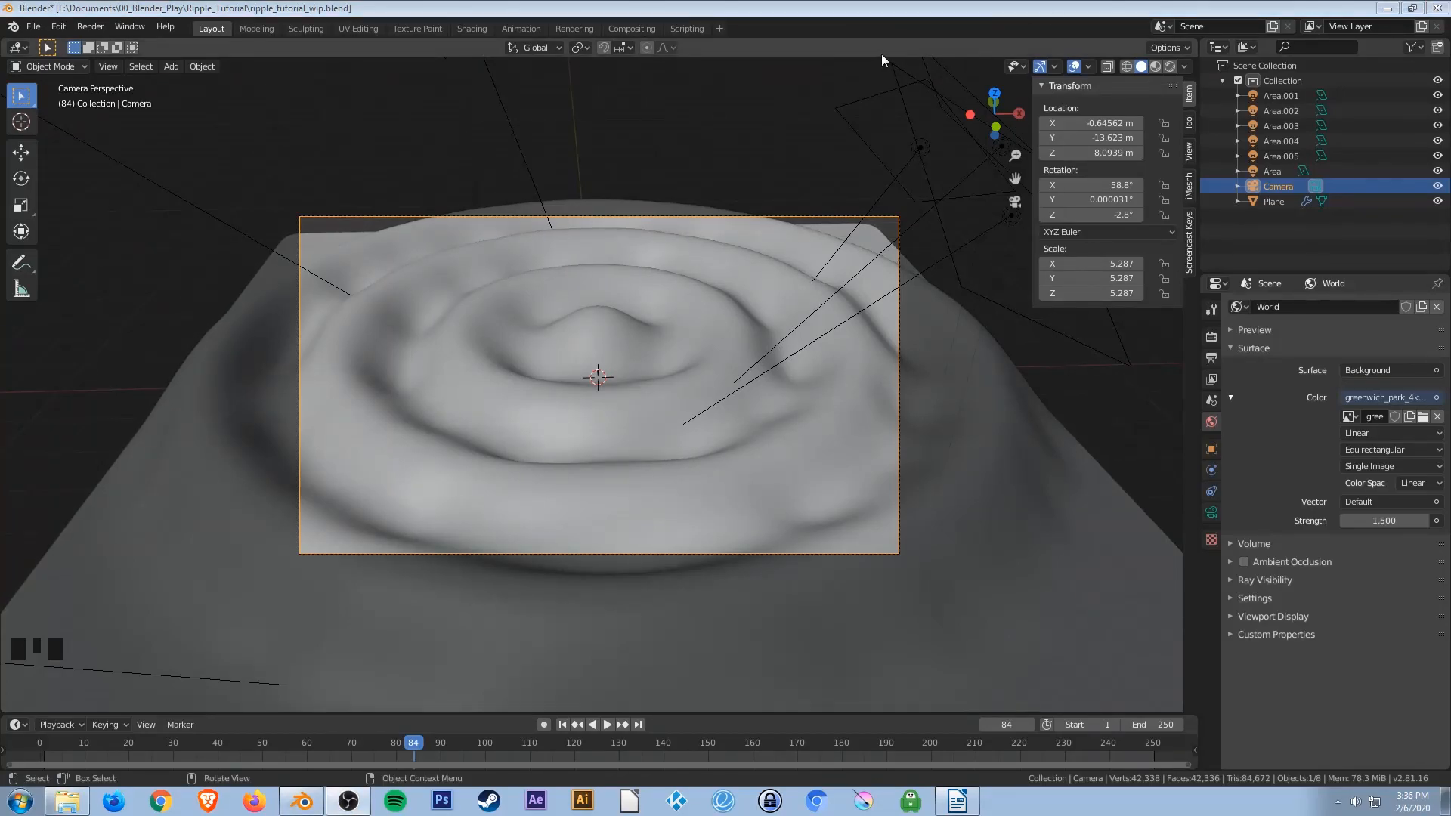
Play the animation briefly and return to the first frame.
left_click(562, 725)
key("space")
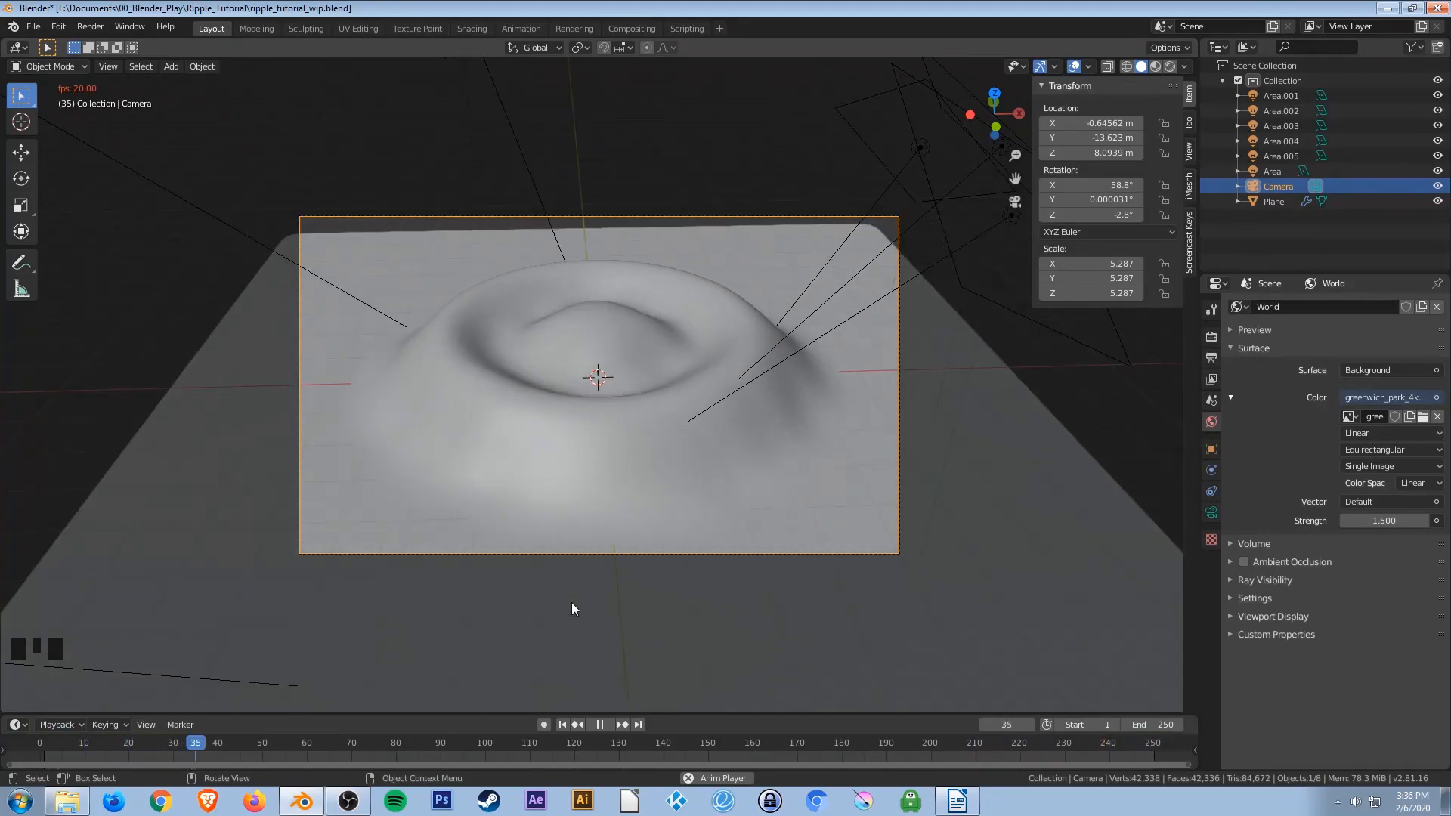
key("space")
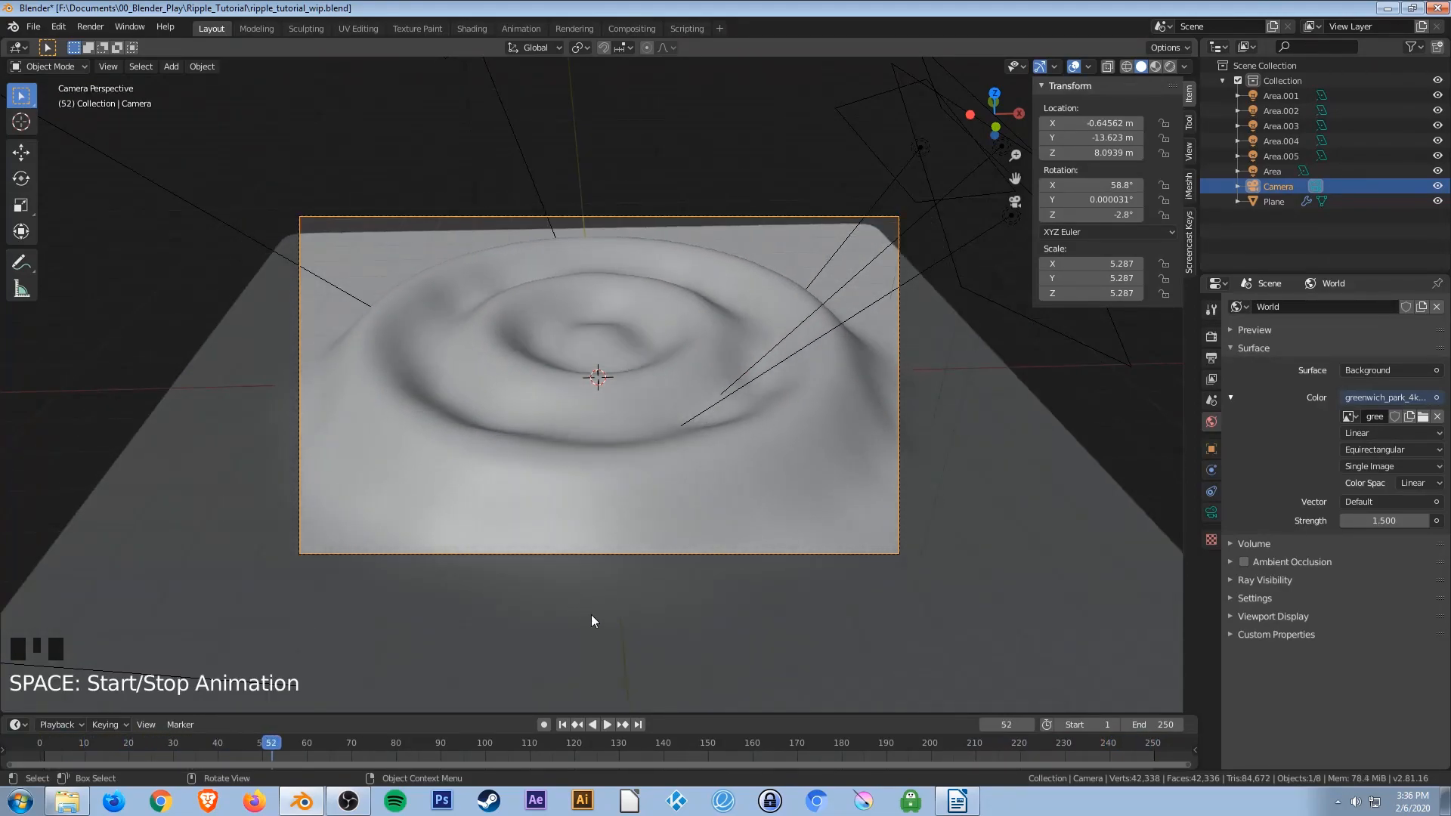
left_click(561, 727)
Select the plane and set its Wave modifier's time offset to 10.
left_click(520, 433)
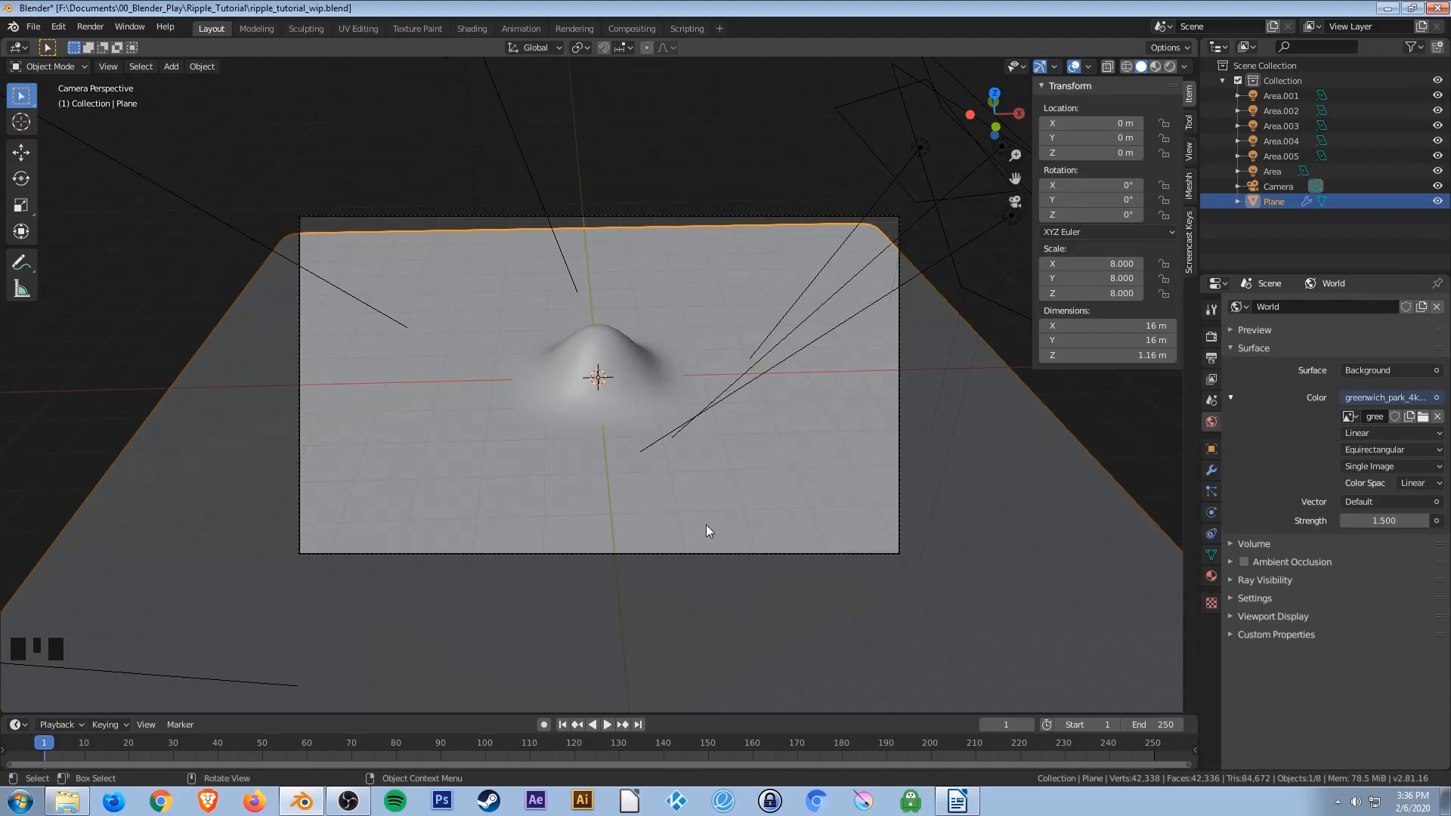
left_click(1210, 472)
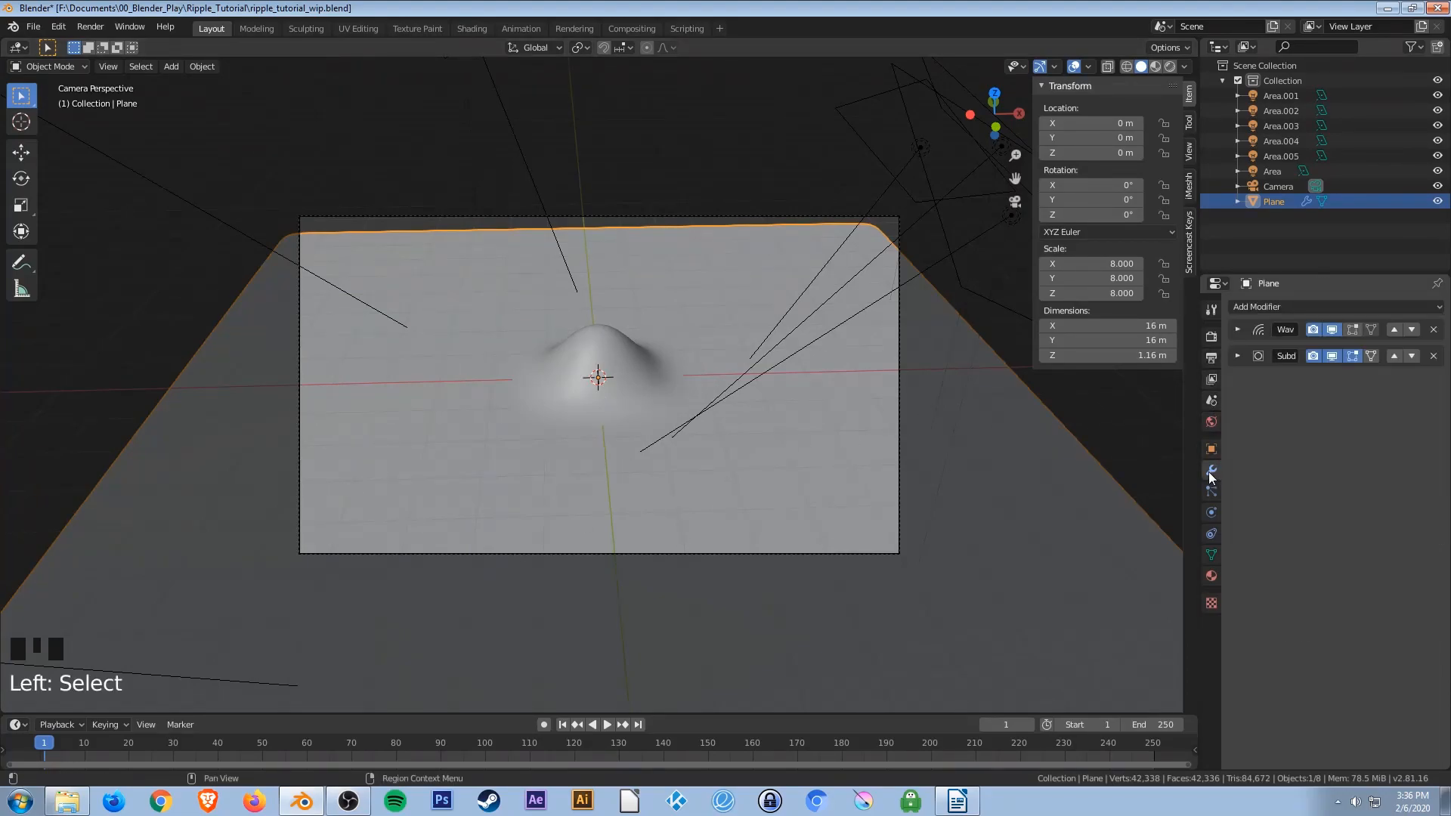
left_click(1238, 330)
left_click(1275, 456)
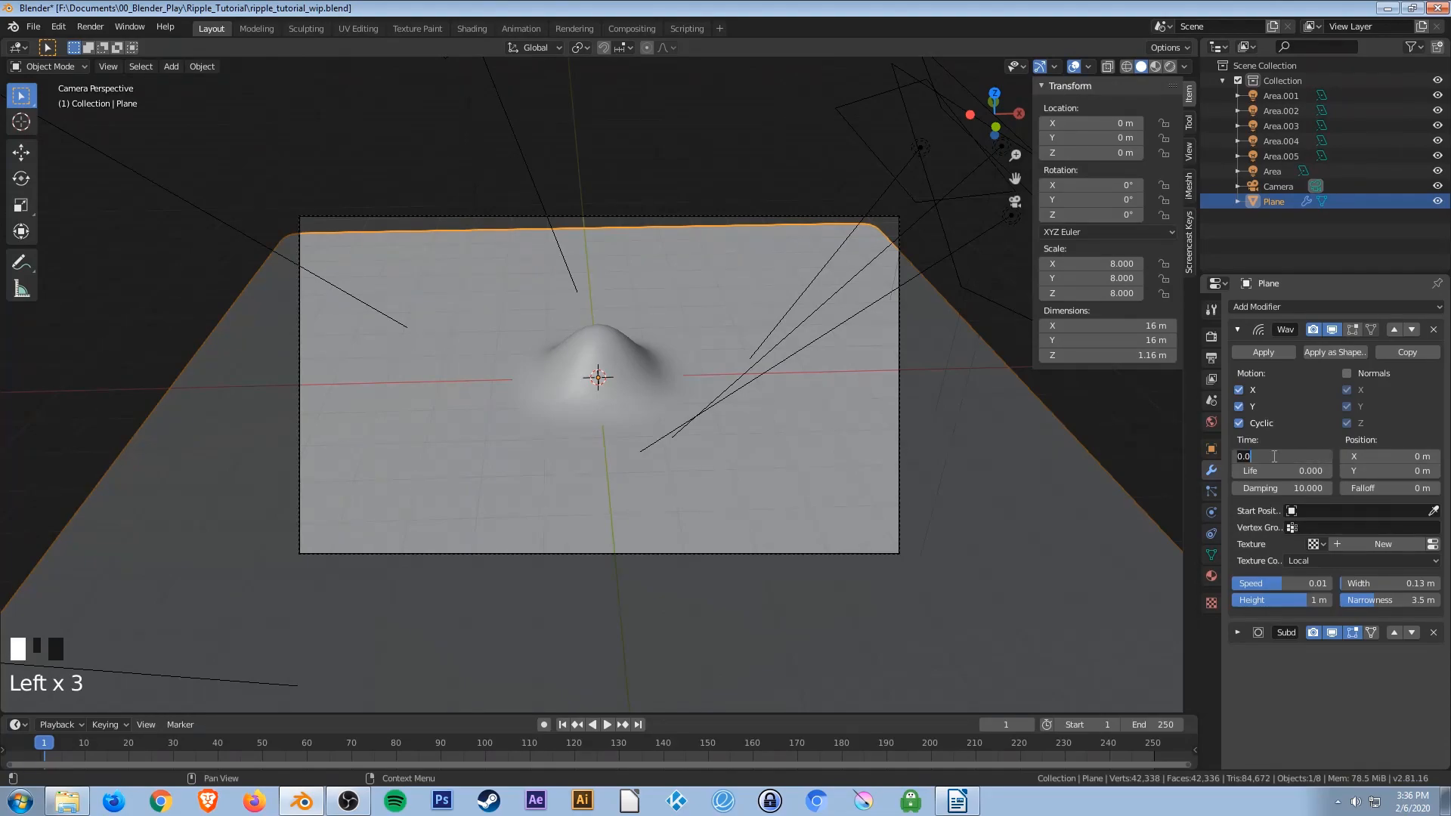
key("Return")
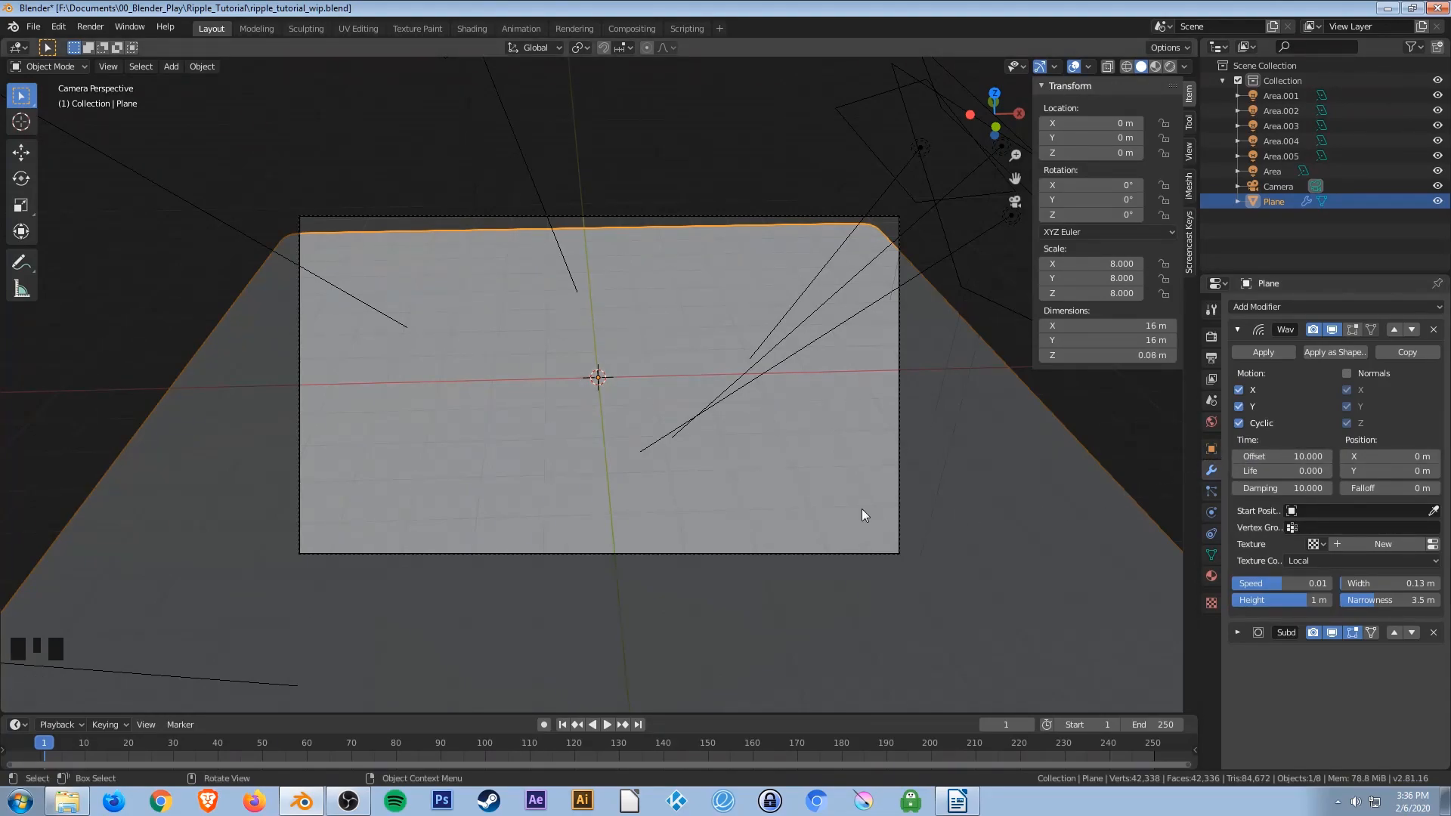
Play the animation and scrub the timeline to inspect the ripples around frame 146.
key("space")
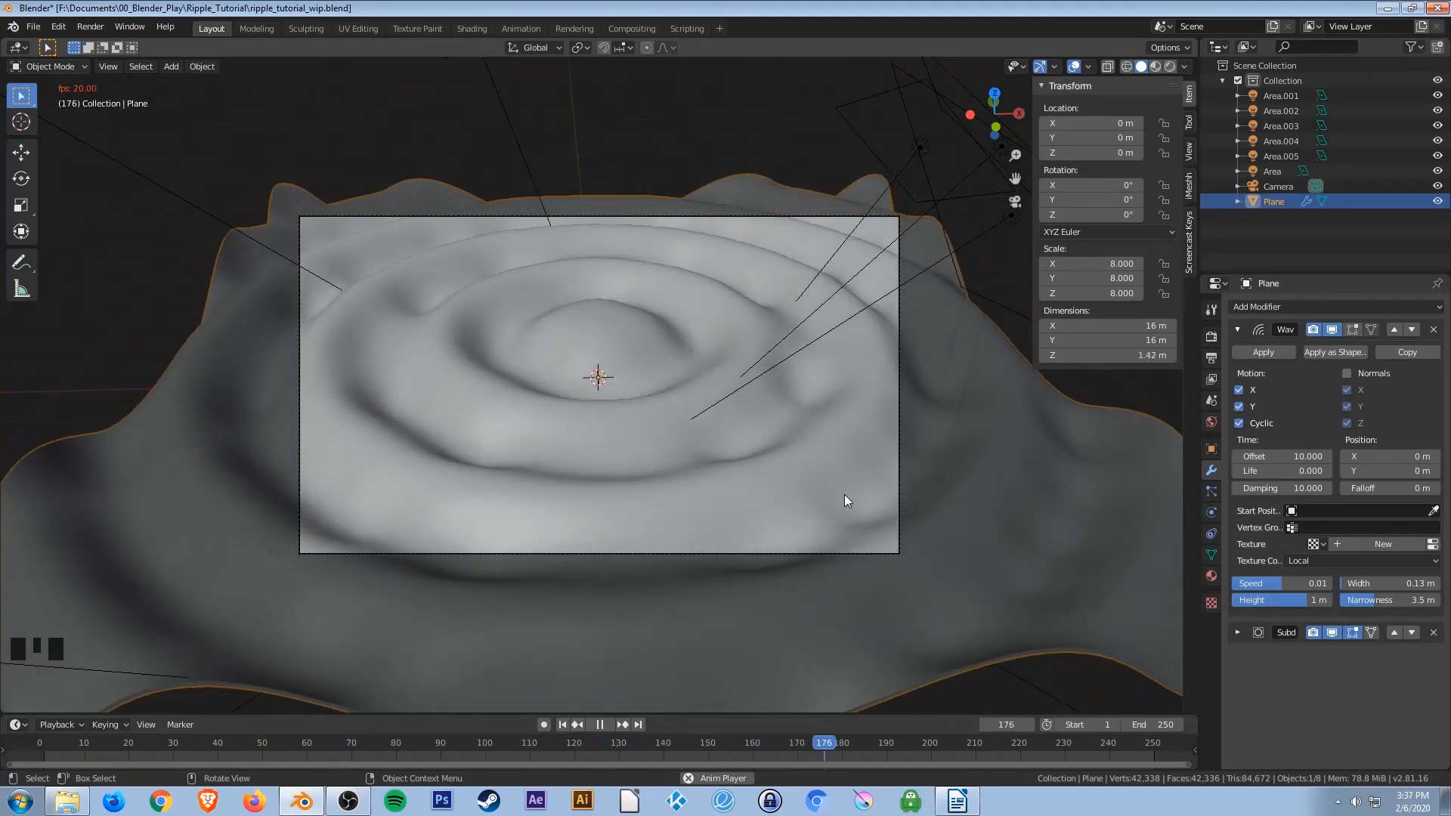
key("space")
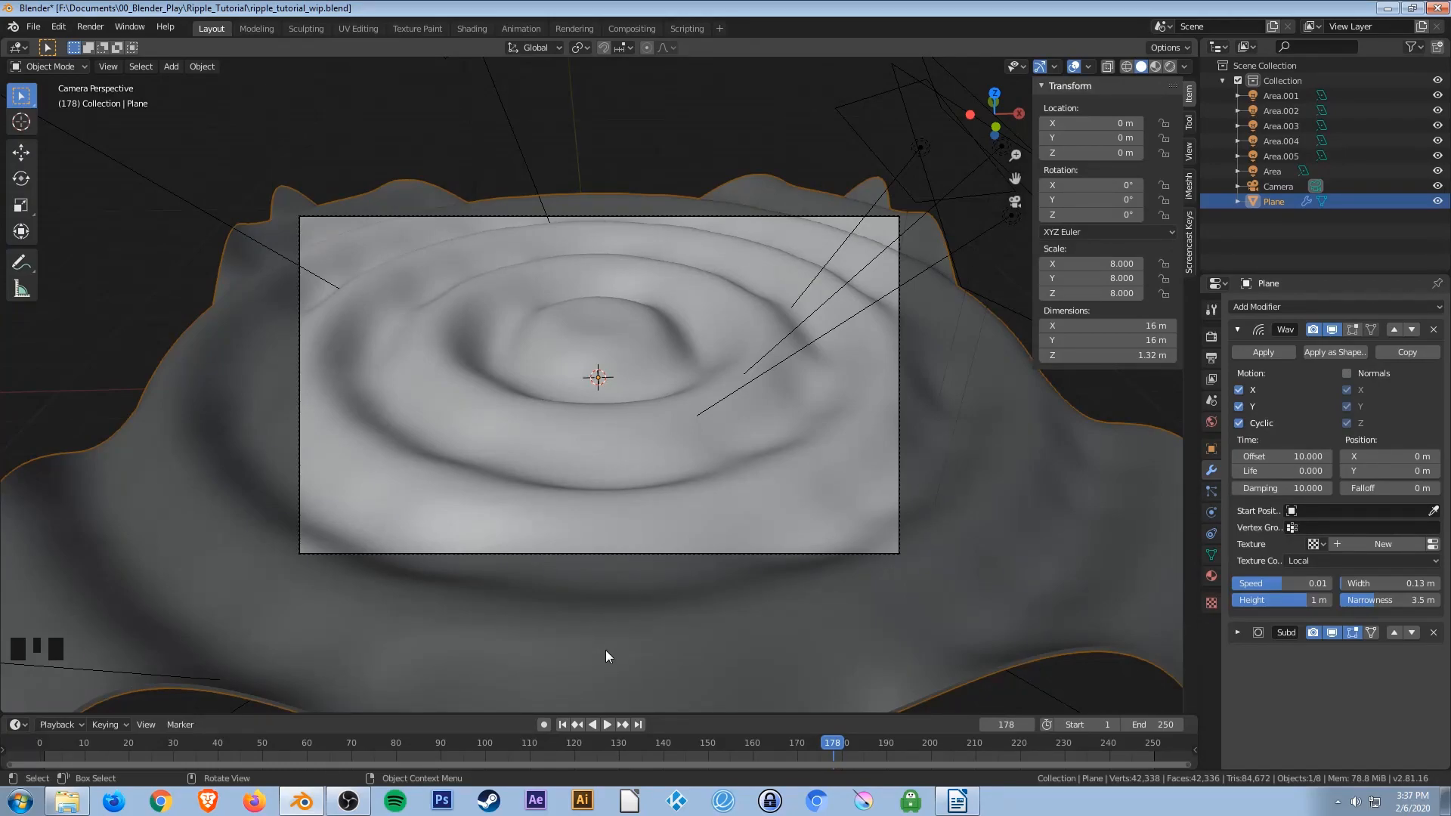
left_click(262, 742)
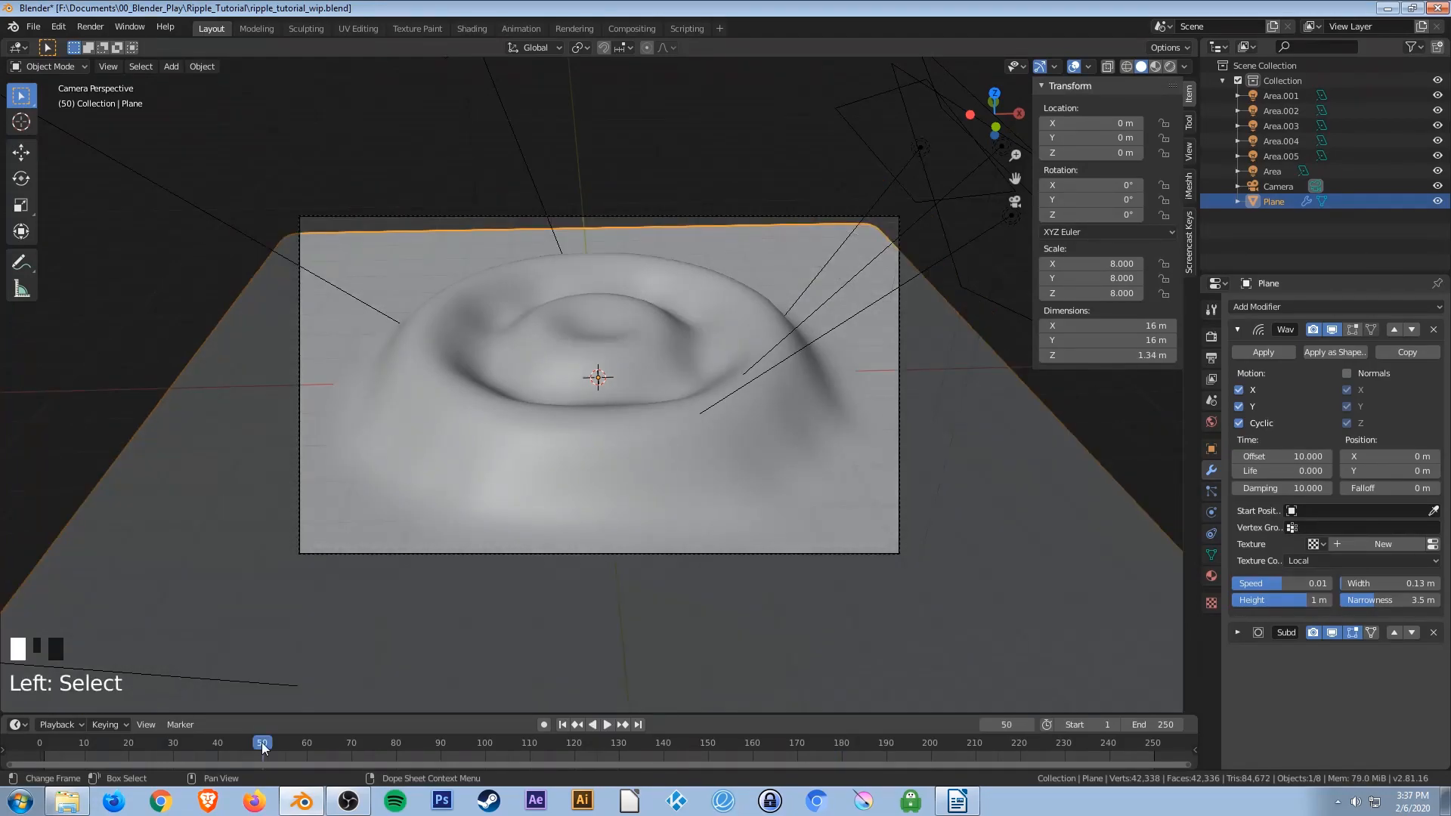
left_click_drag(339, 759, 705, 747)
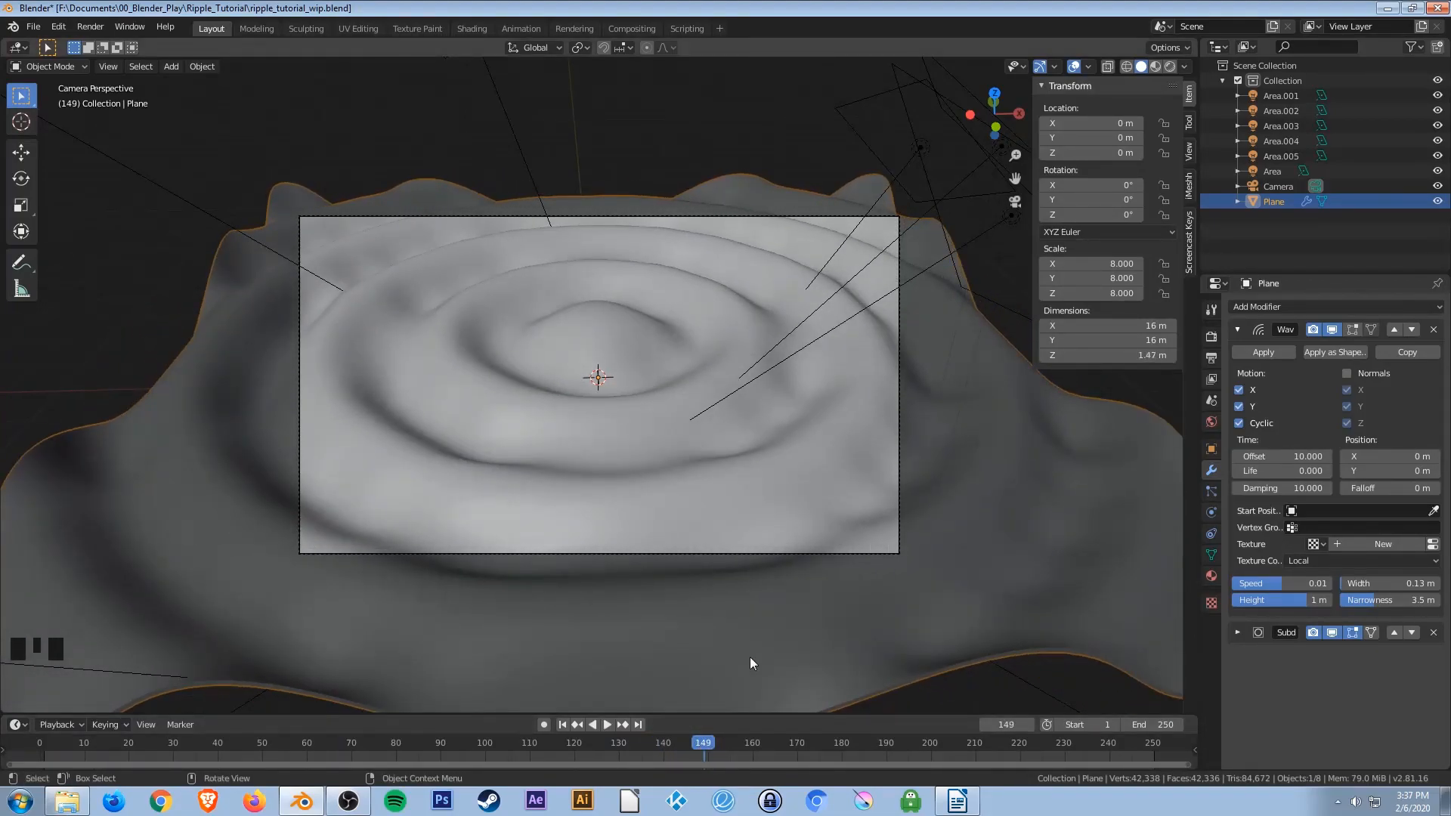
mouse_move(682, 741)
left_mouse_down()
mouse_move(719, 742)
mouse_move(689, 741)
left_mouse_up()
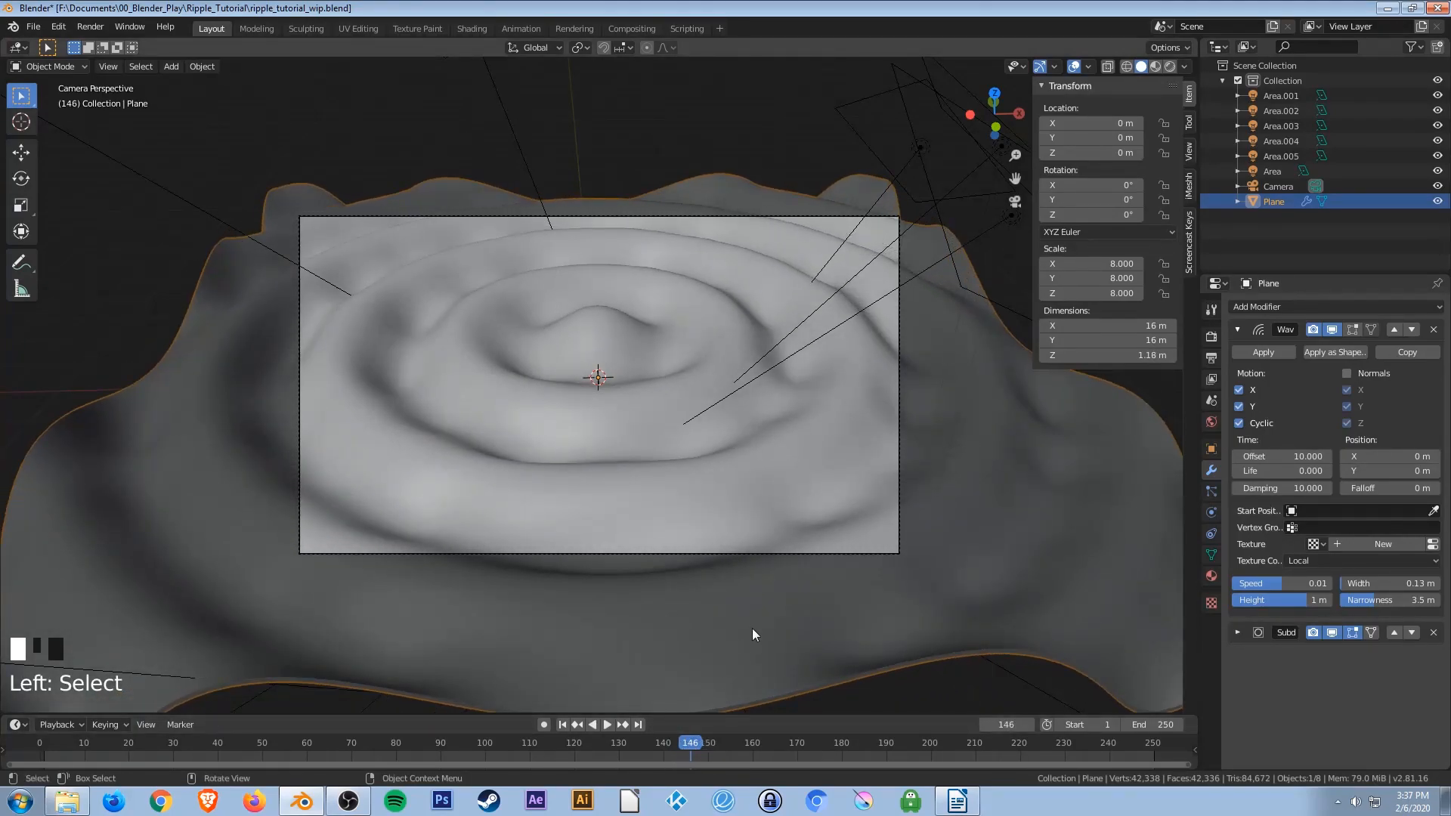
Step frame by frame around frame 147 to inspect the ripple motion.
key("Right")
key("Right")
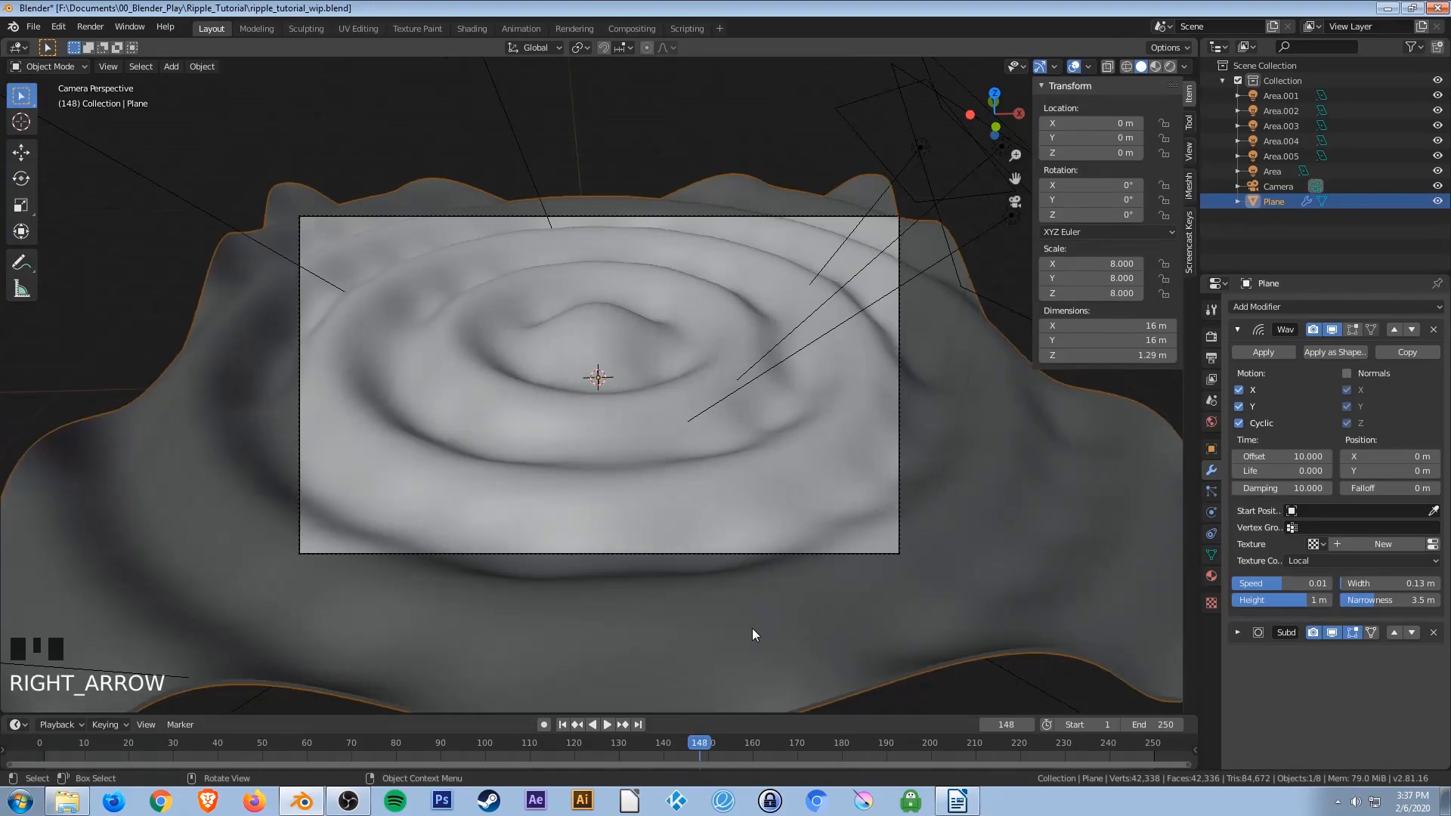
key("Right")
key("Right")
key("Right")
key("Right")
key("Right")
key("Right")
key("Right")
key("Right")
key("Left")
key("Left")
key("Left")
key("Left")
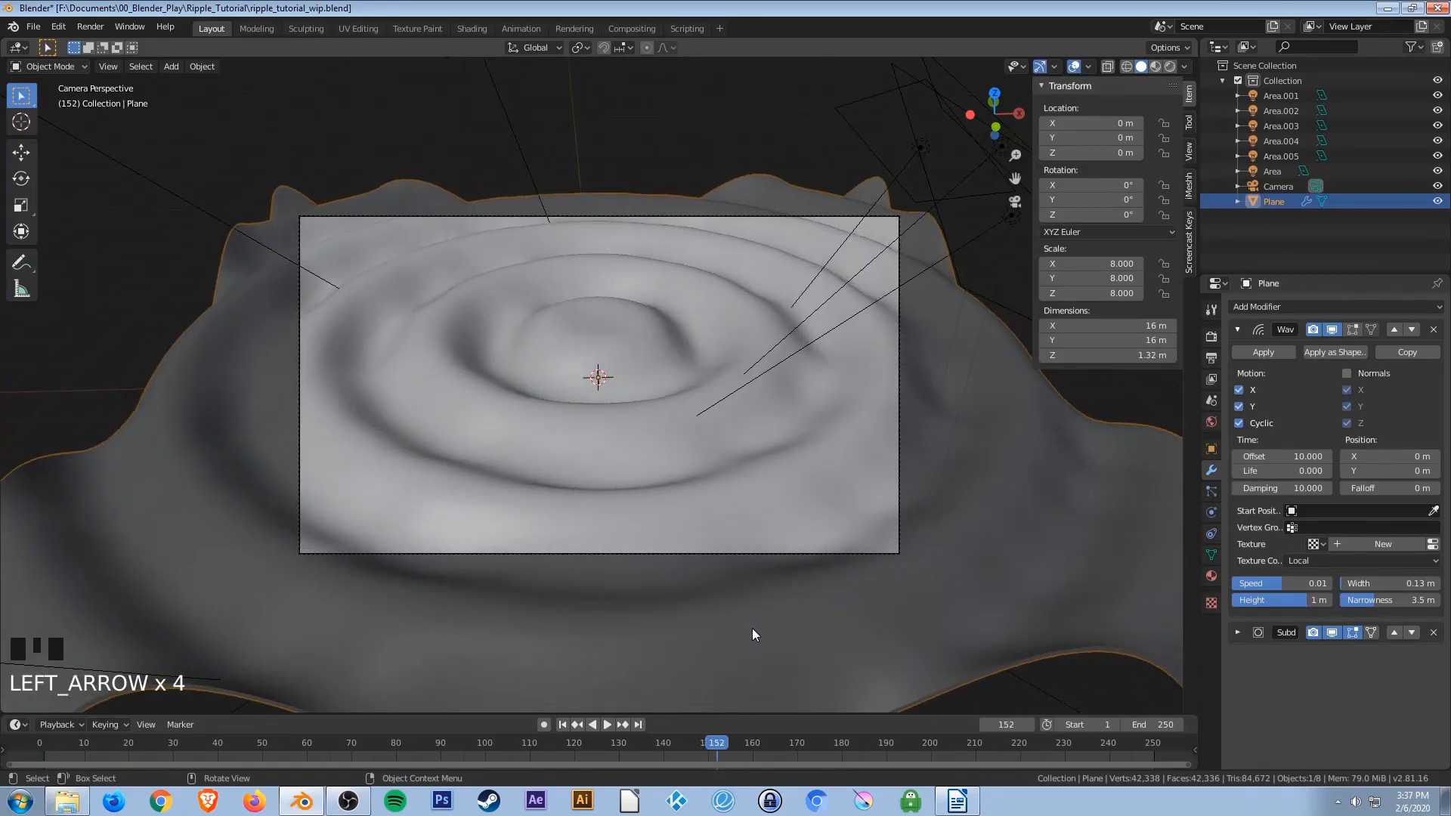
key("Left")
key("Left")
key("Left")
key("Left")
key("Left")
key("Left")
key("Left")
key("Right")
key("Left")
key("Right")
key("Left")
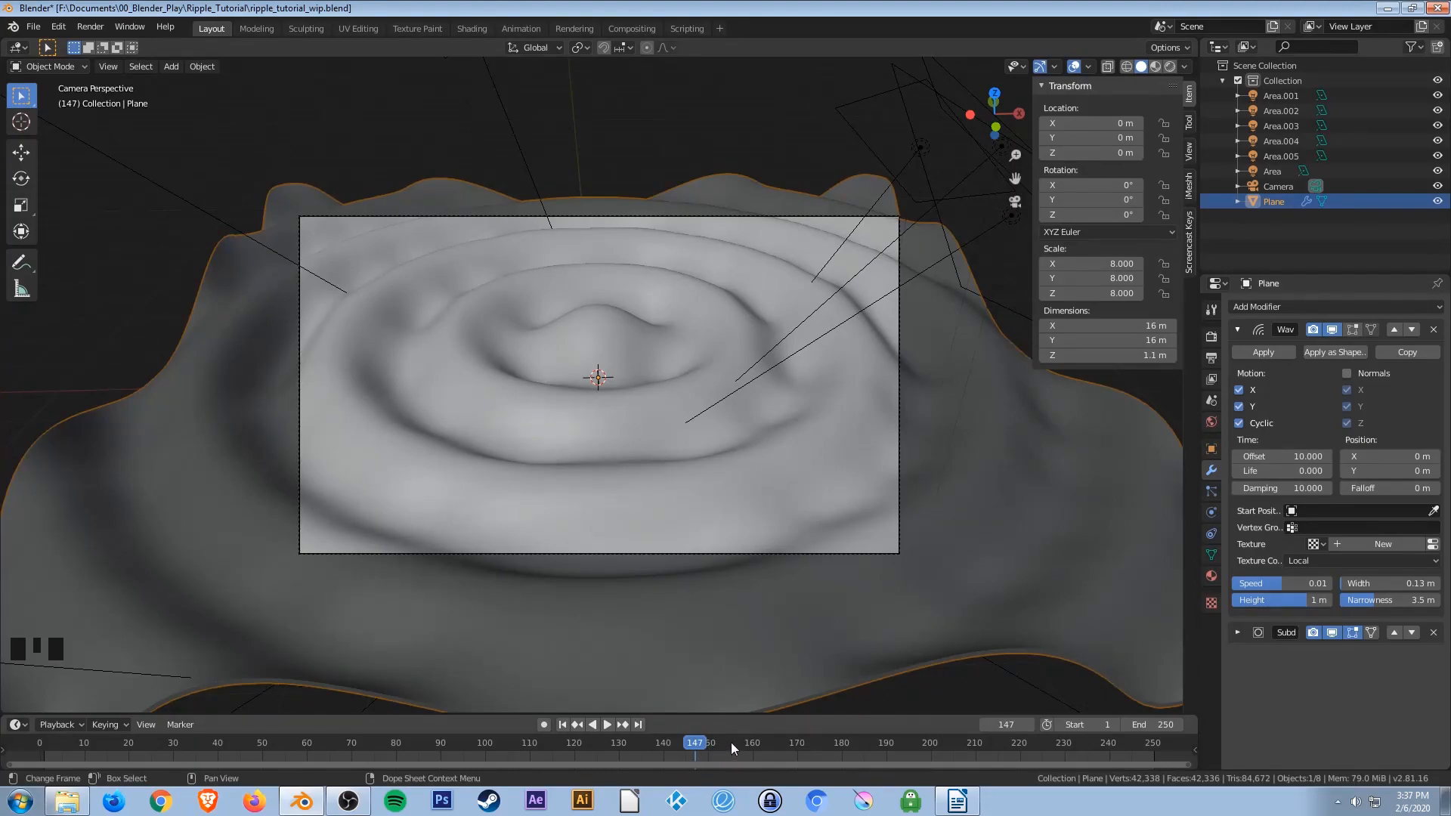
Compare the ripples at frames 147 and 173 by moving the current frame between them.
left_click_drag(718, 743, 821, 753)
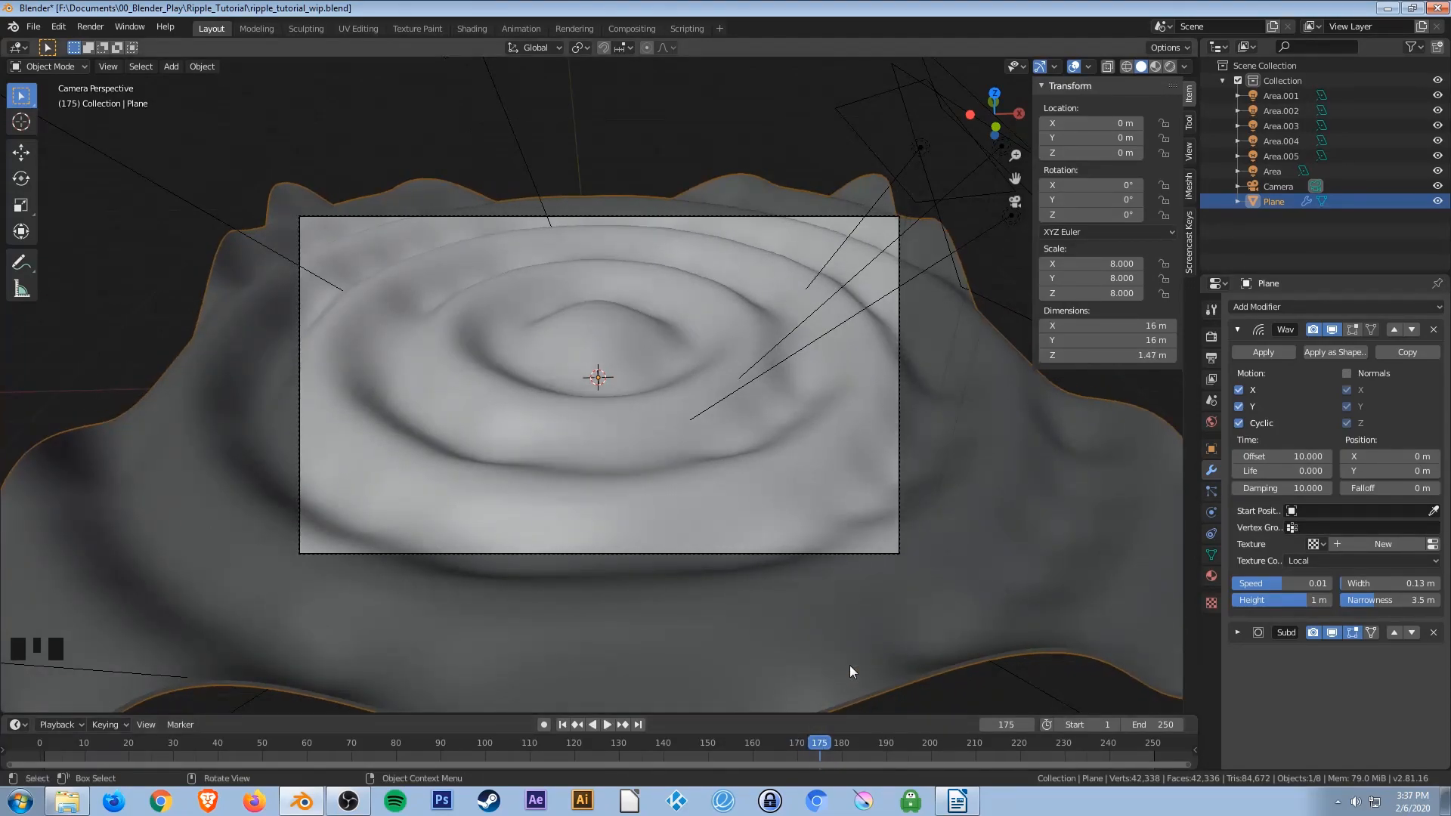
key("Left")
key("Left")
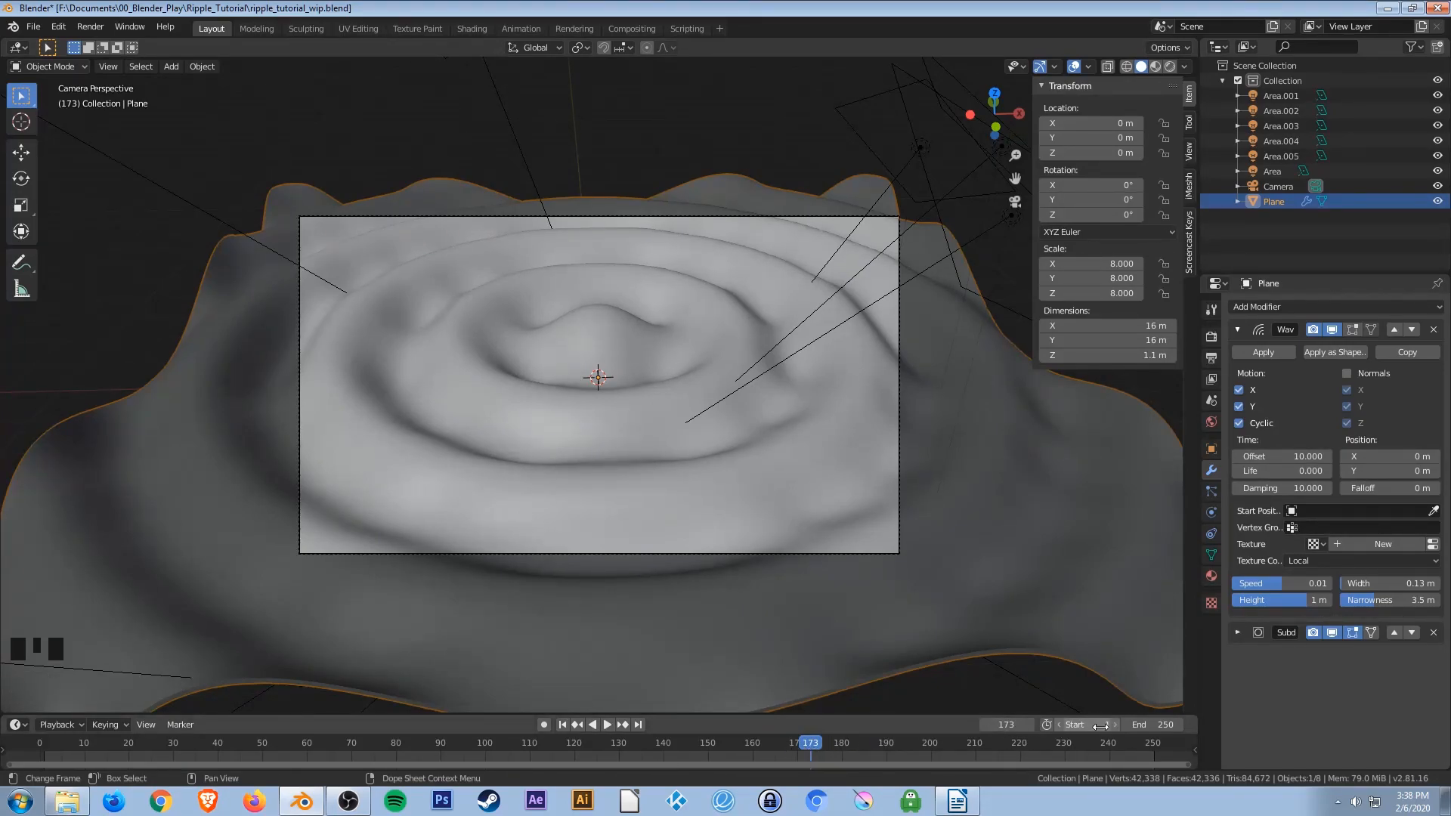
left_click(1008, 725)
type("147")
key("Return")
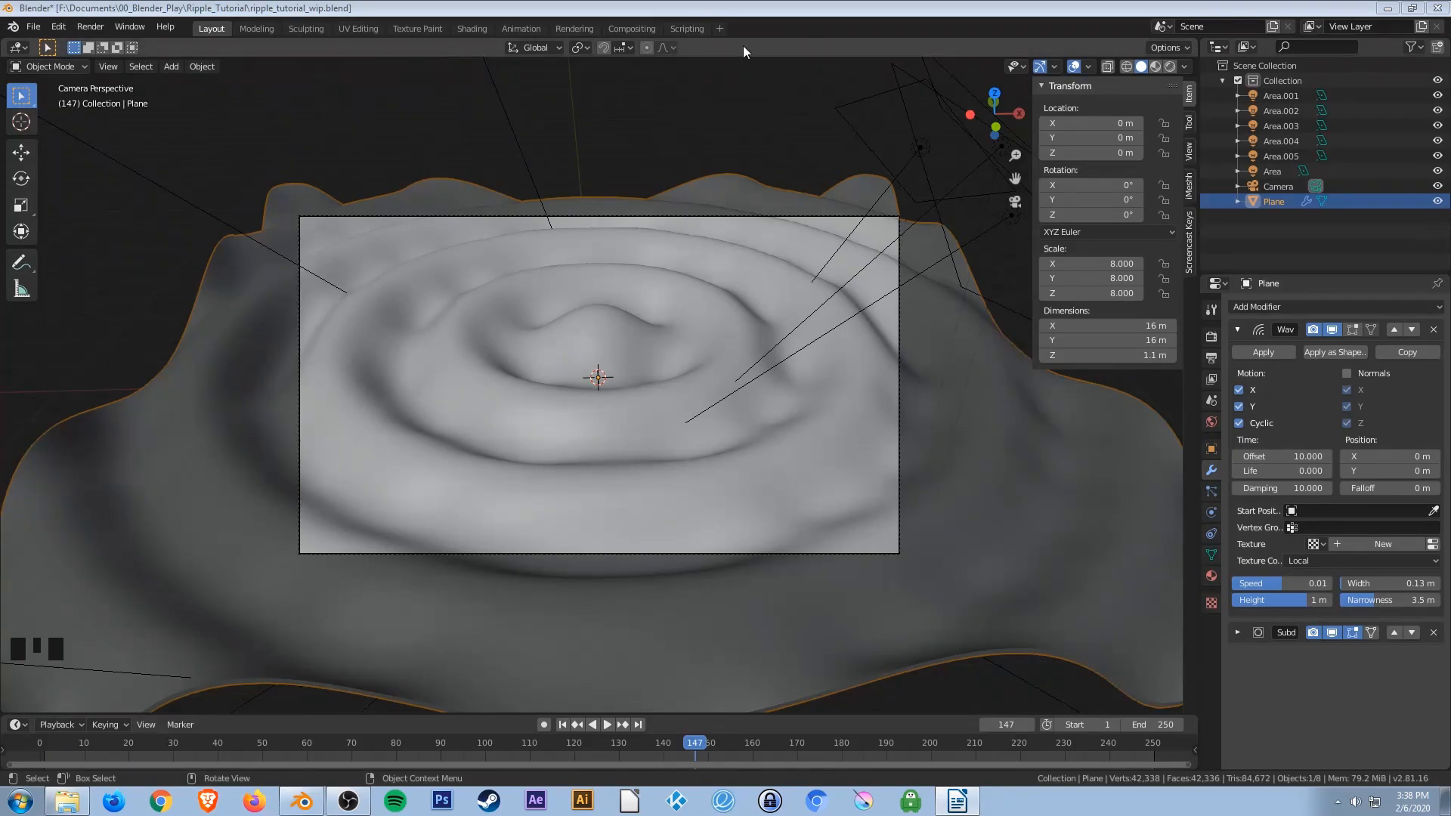
left_click(1006, 724)
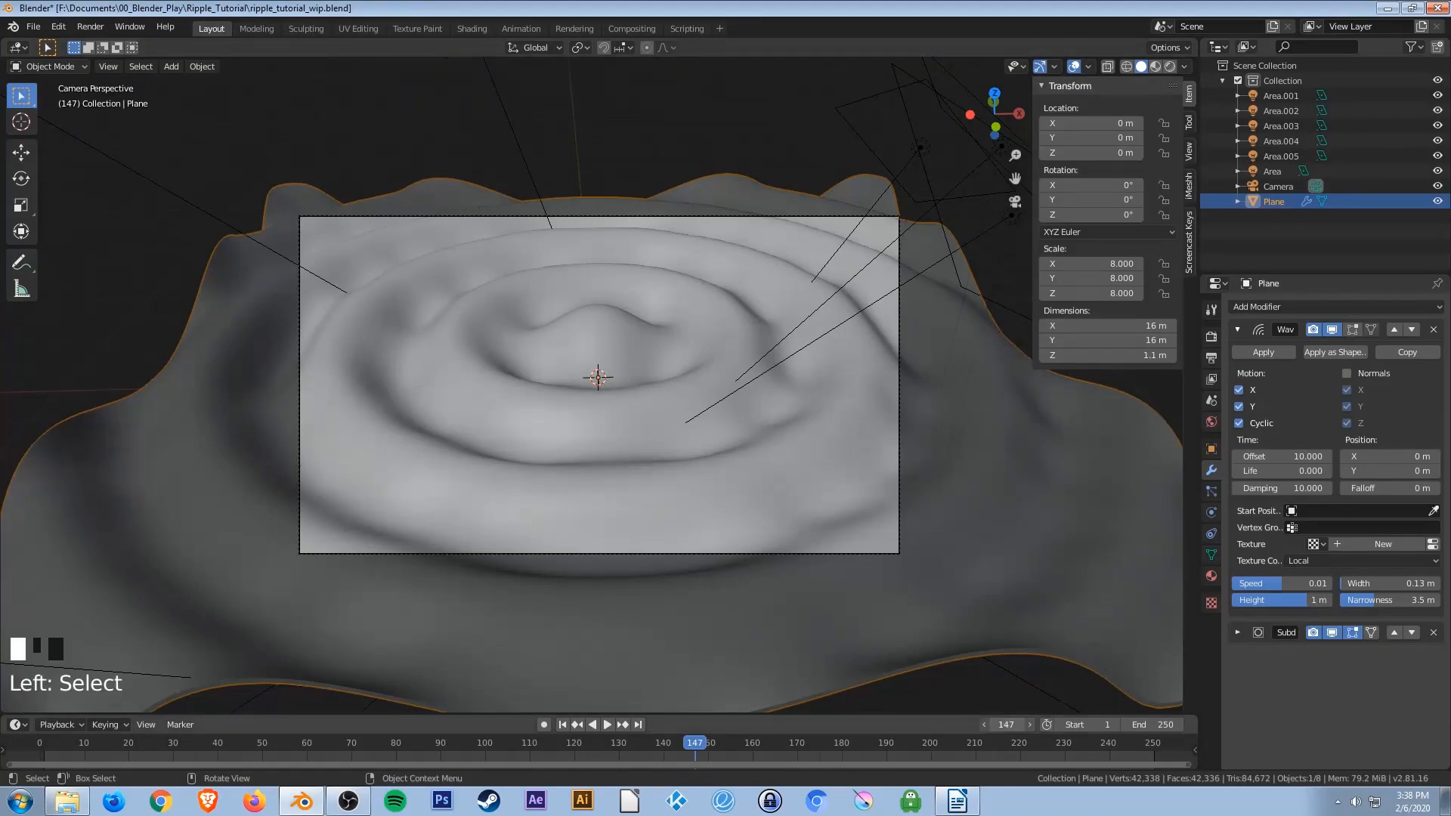
type("173")
key("Return")
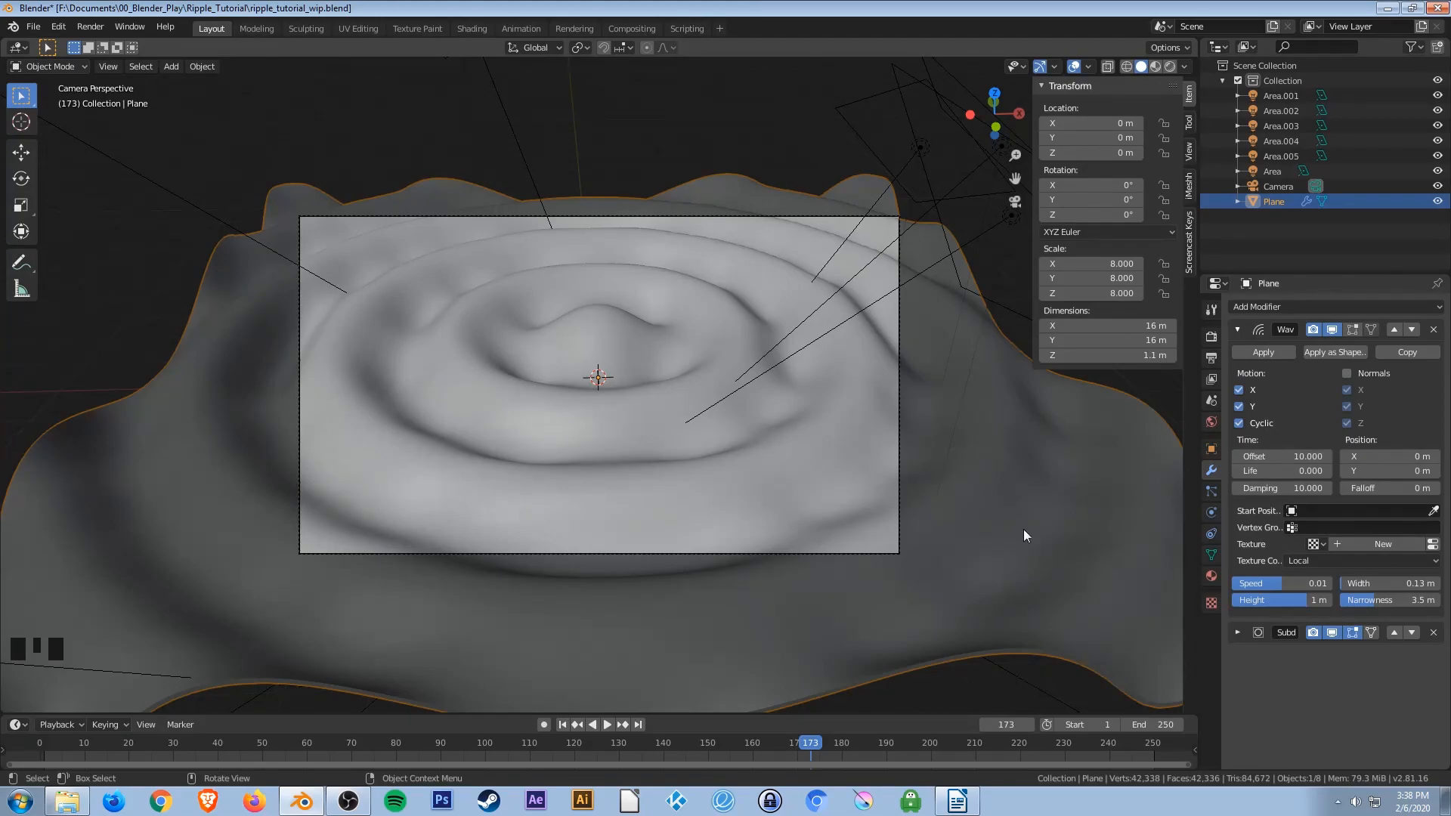
Open the output properties and set the animation's start frame to 147.
left_click(1213, 356)
left_click(1210, 342)
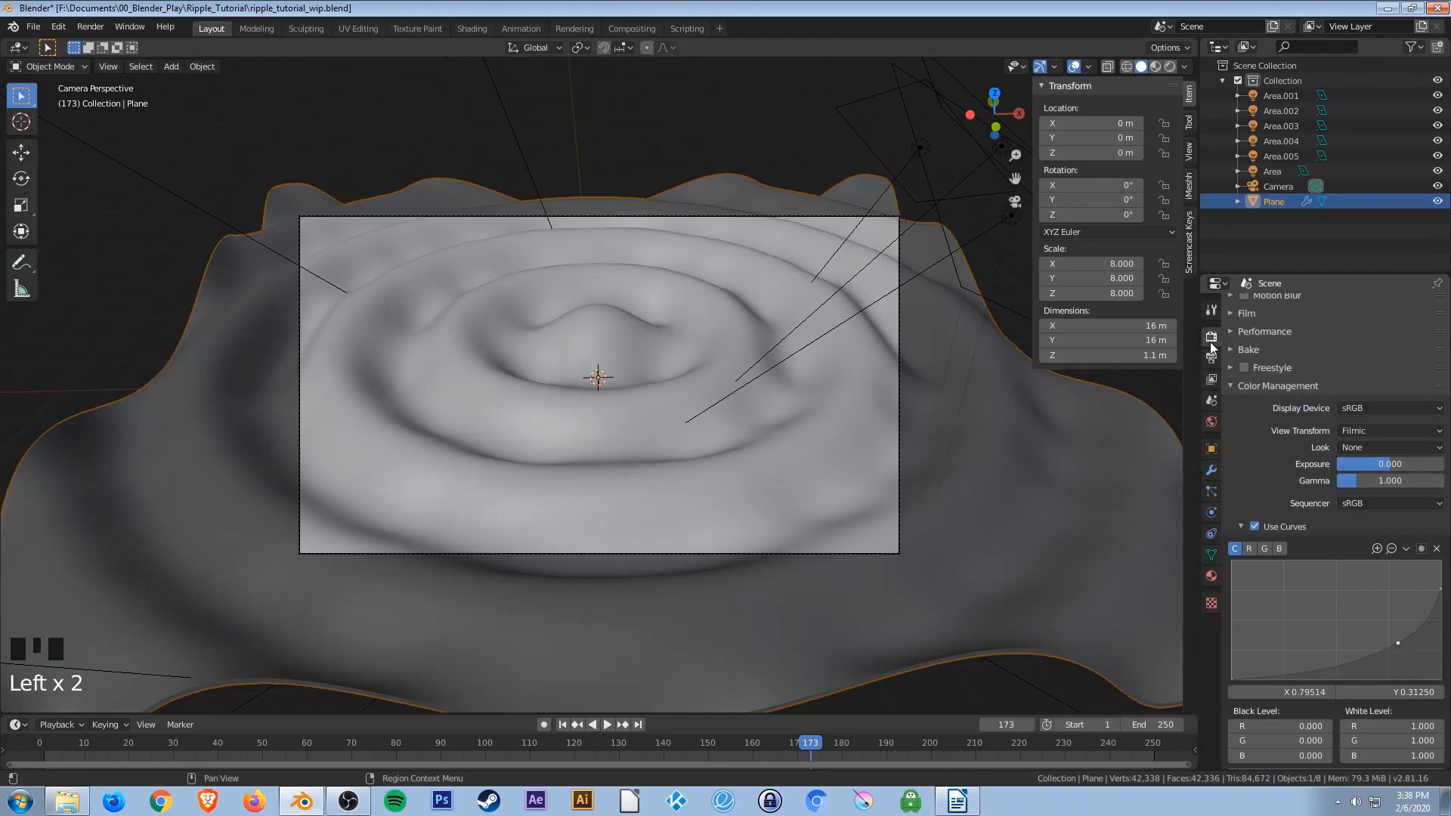
left_click(1210, 358)
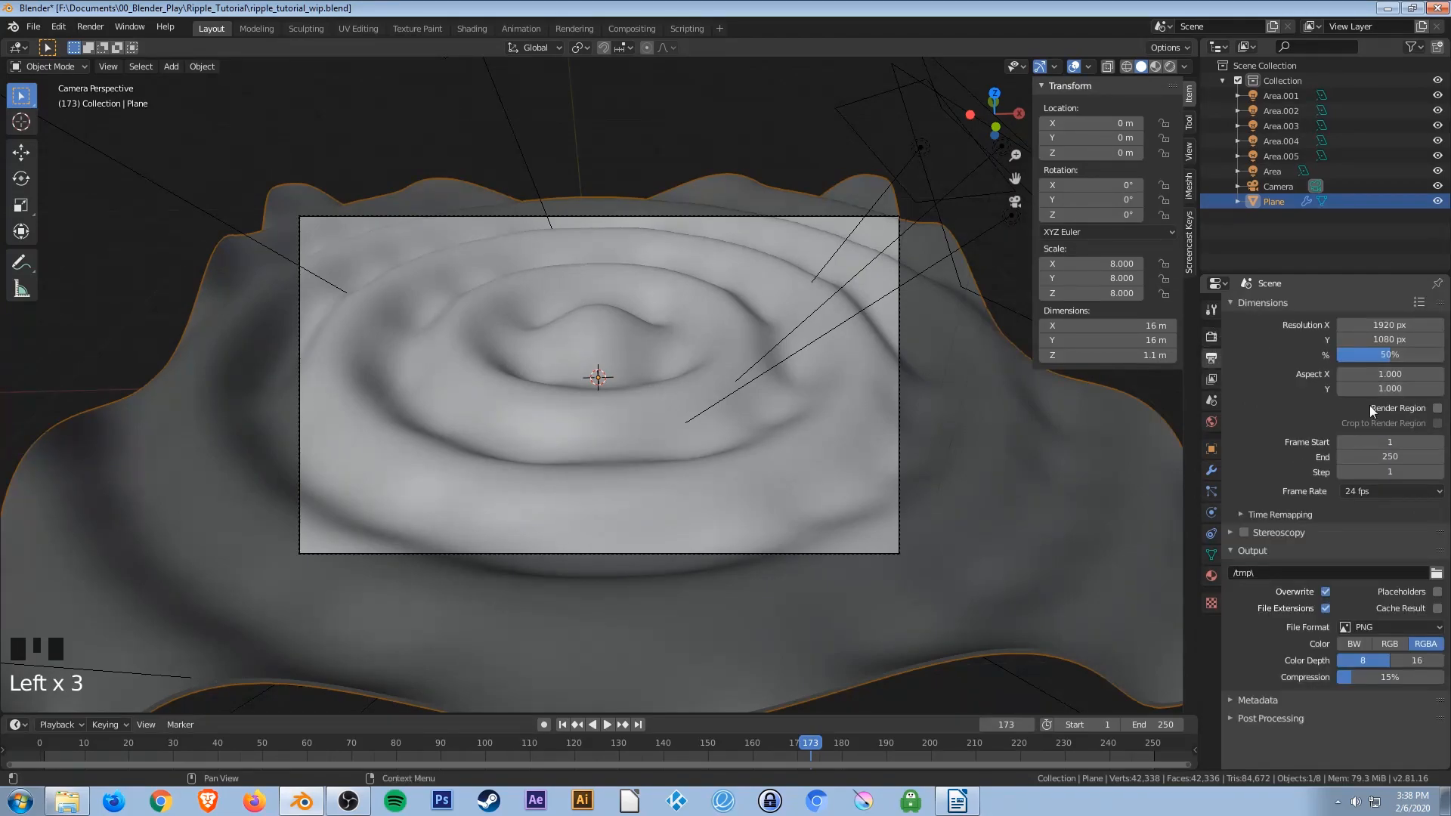
left_click(1379, 444)
type("147")
key("Return")
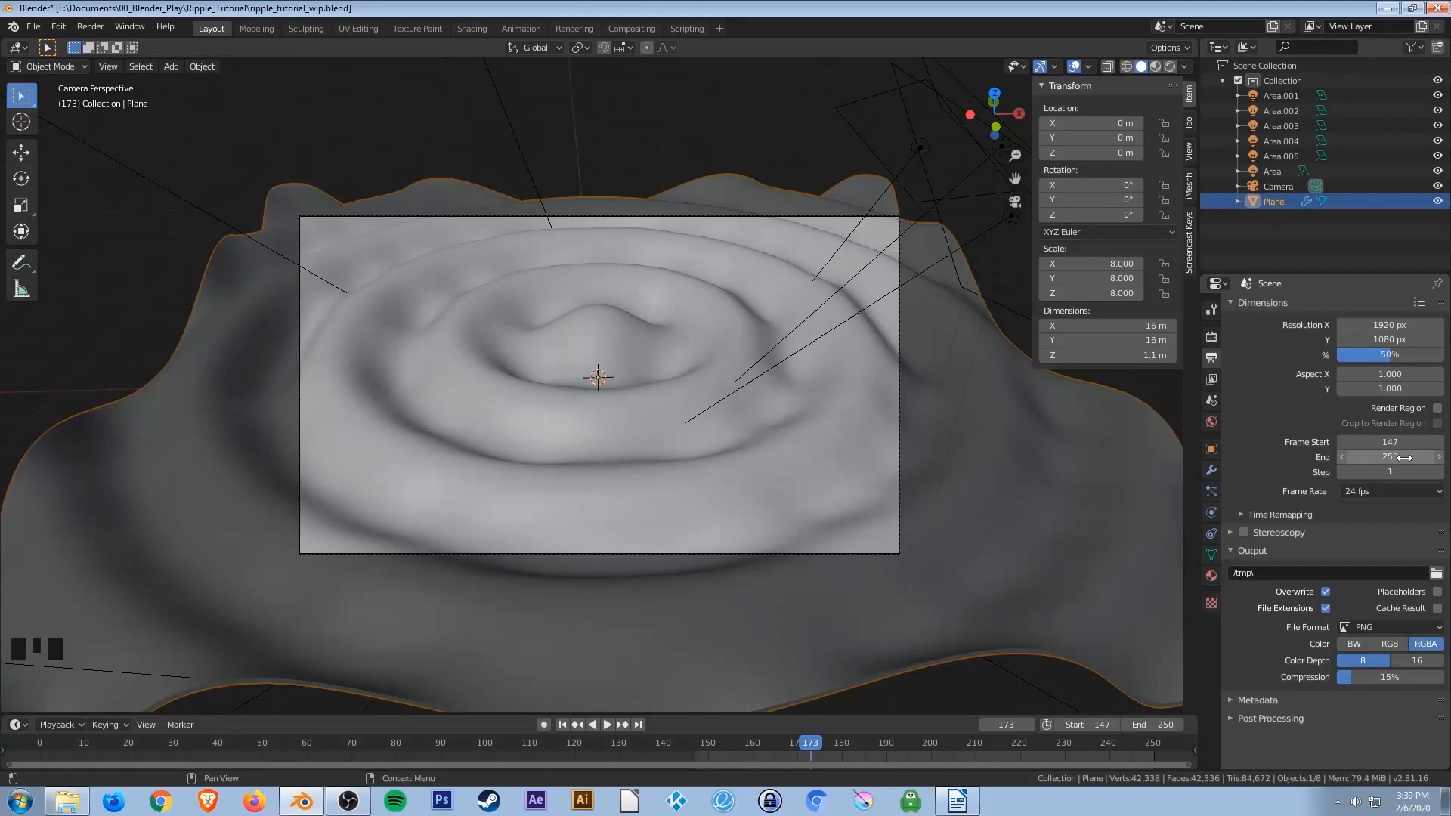
Set the animation's end frame to 172.
left_click(1389, 456)
type("173")
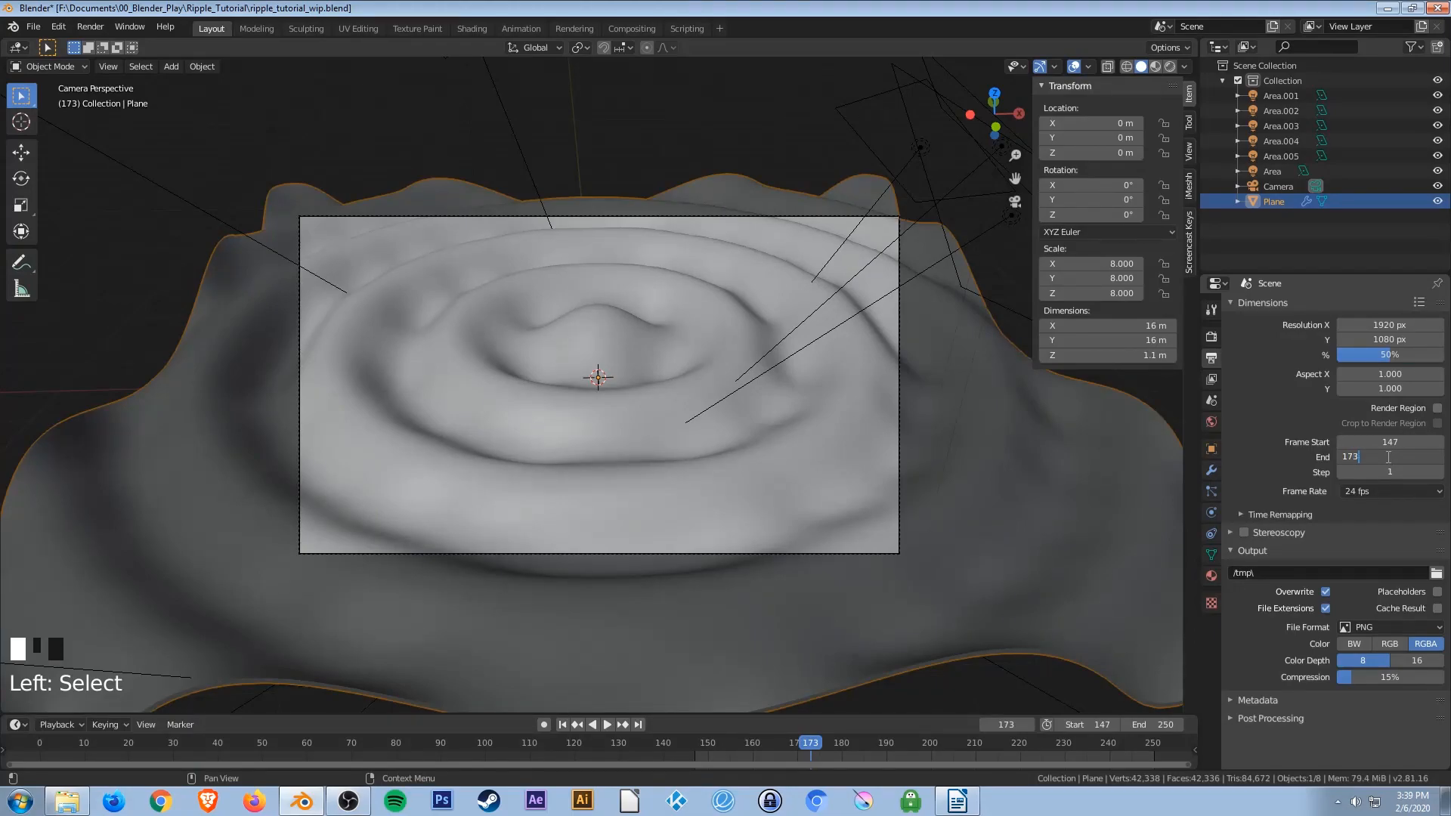
key("Return")
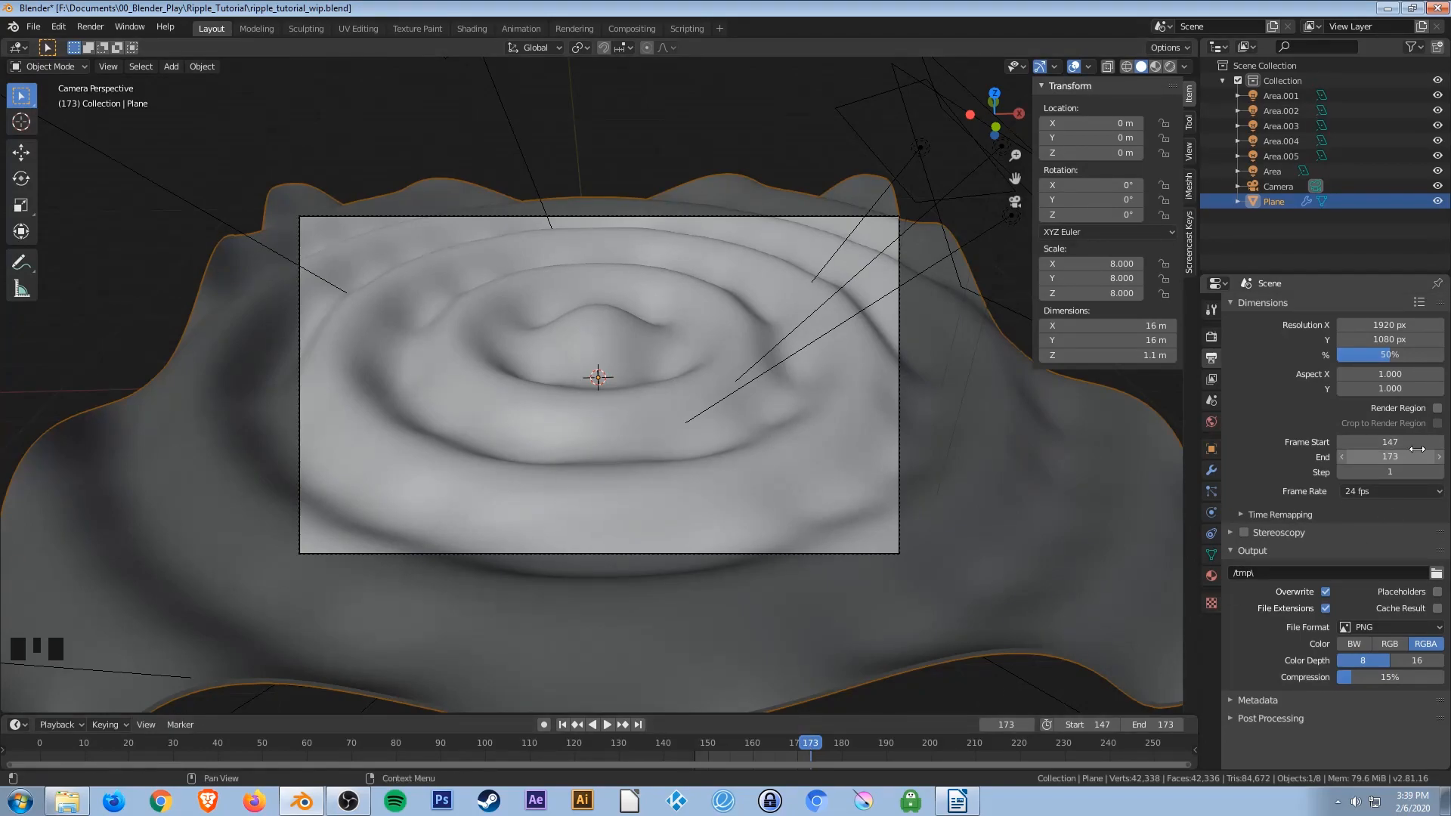
left_click(1390, 456)
left_click(1390, 456)
type("172")
key("Return")
Check the first and last frames of the new range and save the file.
left_click(562, 724)
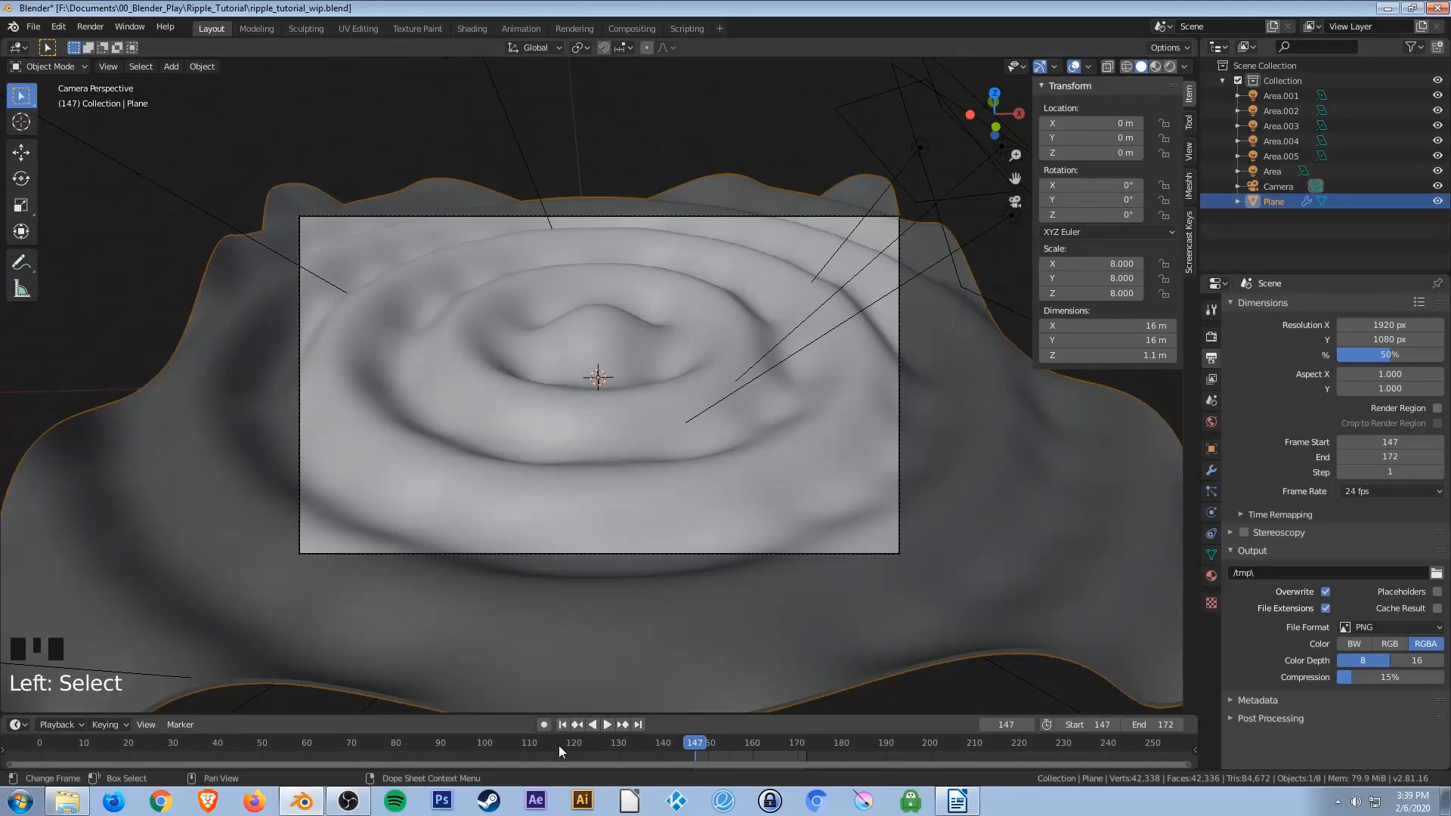
left_click(639, 725)
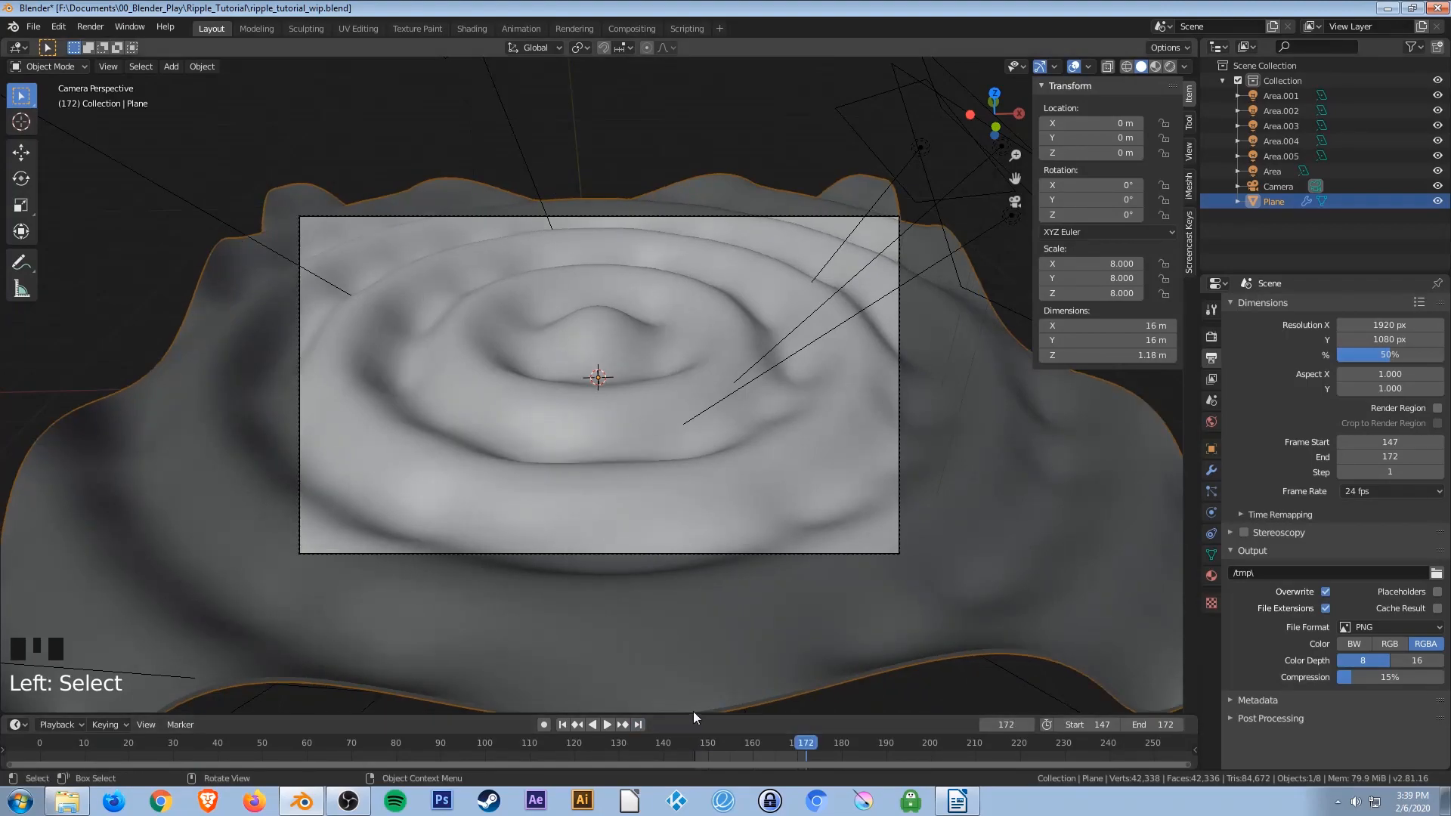
key("Right")
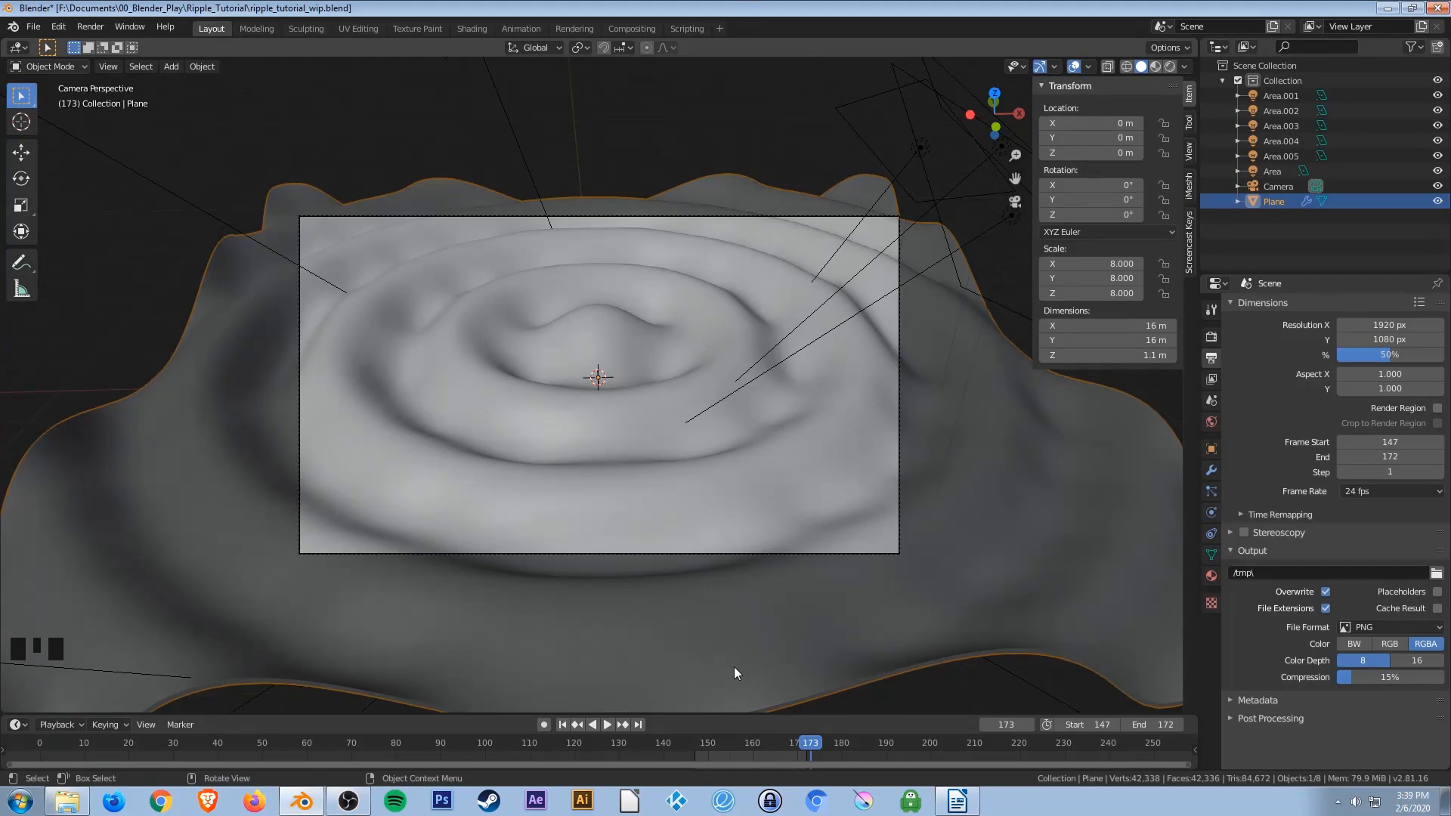
key("ctrl+s")
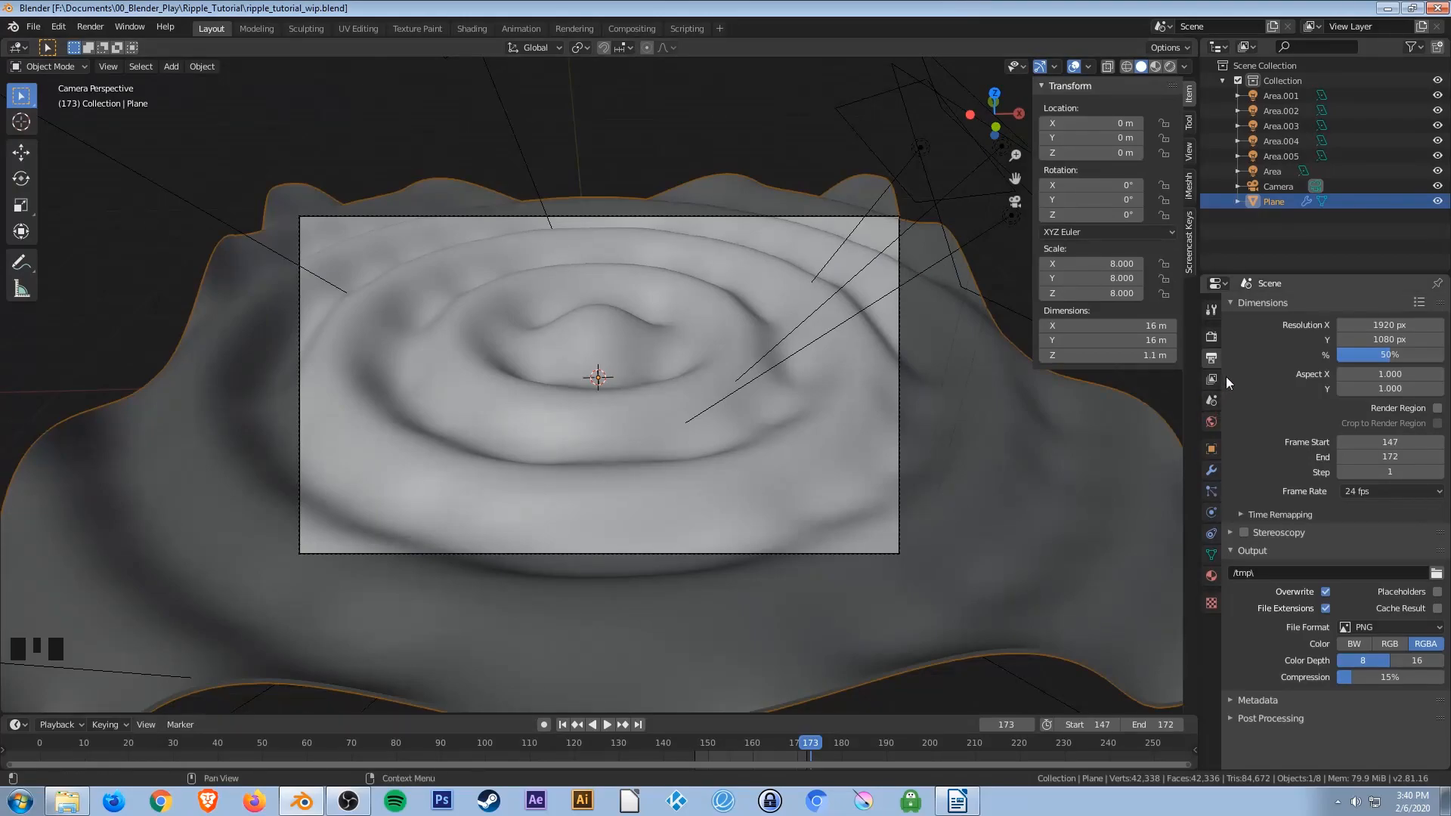
Set the render resolution scale to 100%.
left_click(1377, 355)
type("100")
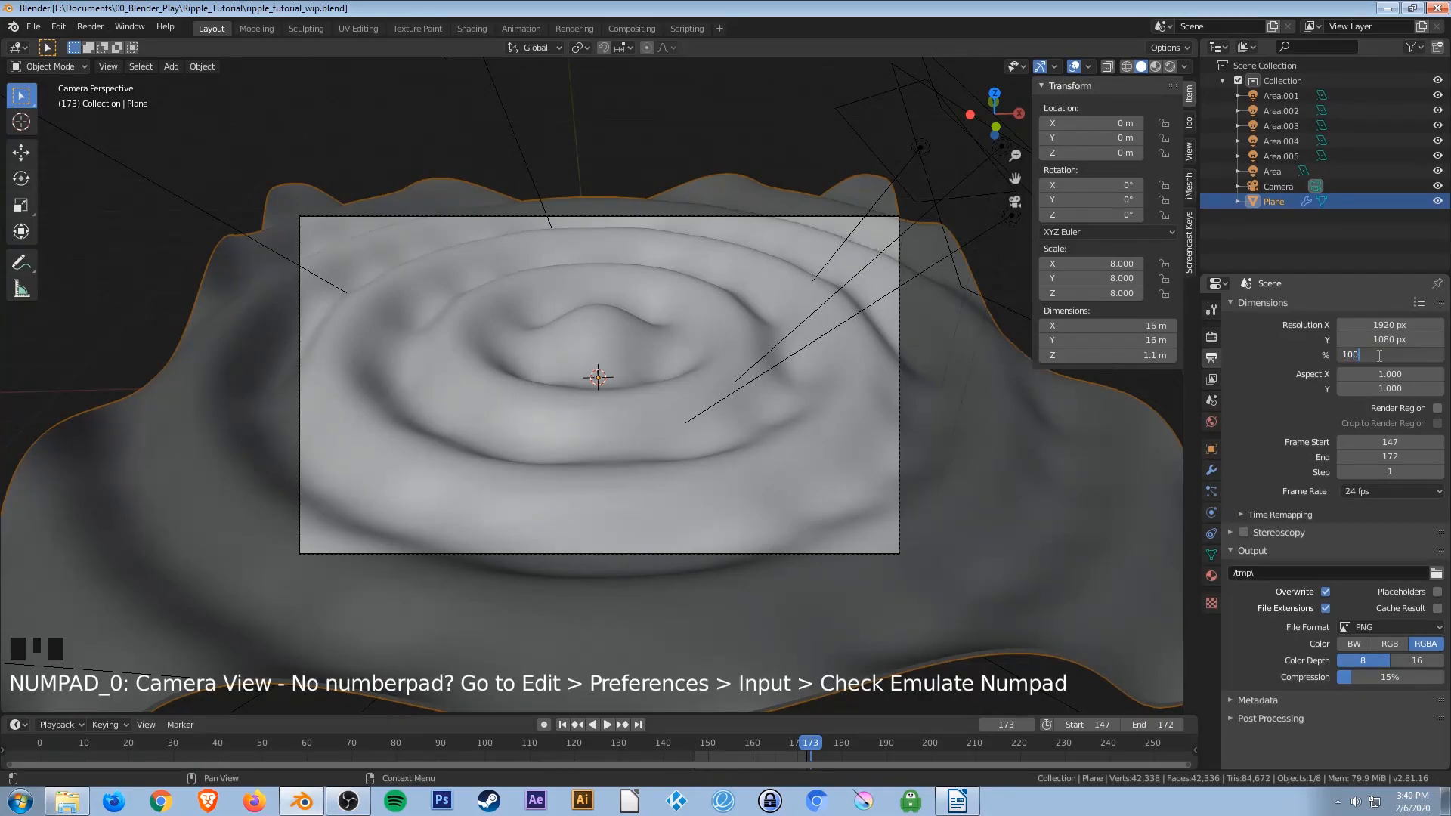
key("Return")
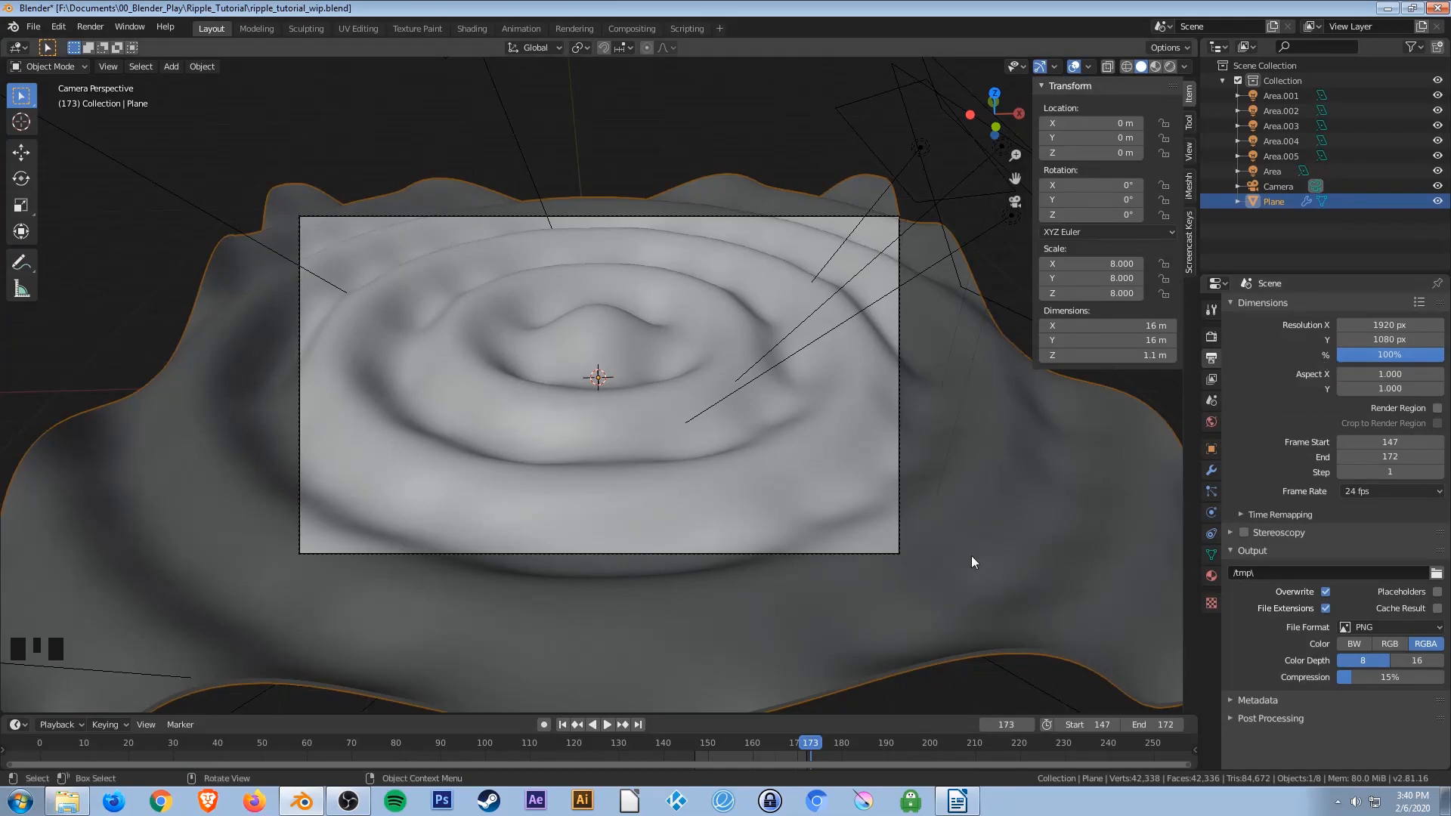
Render a test image of the final frame 172 and close the render window.
left_click(562, 726)
double_click(638, 724)
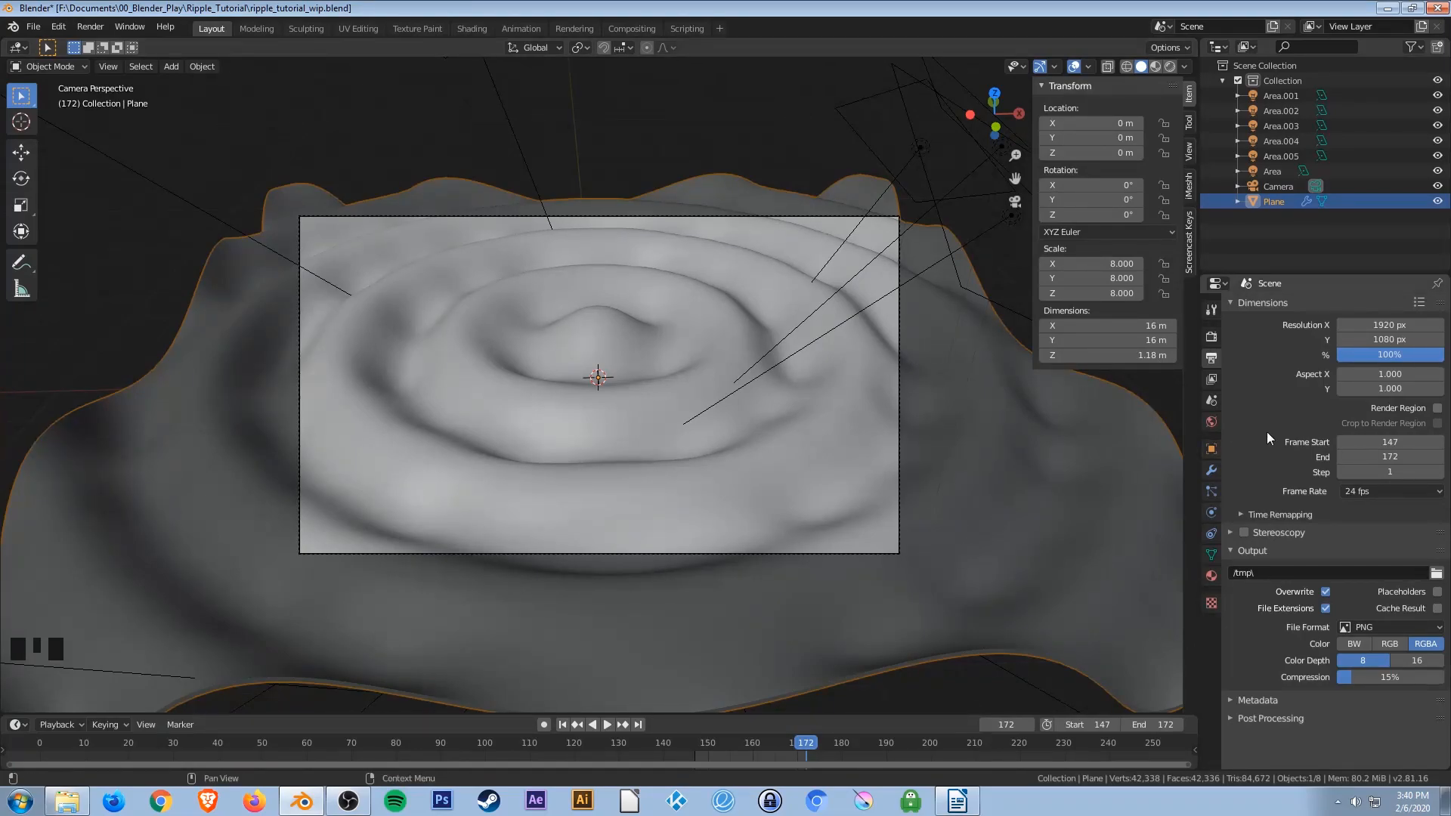
left_click(90, 26)
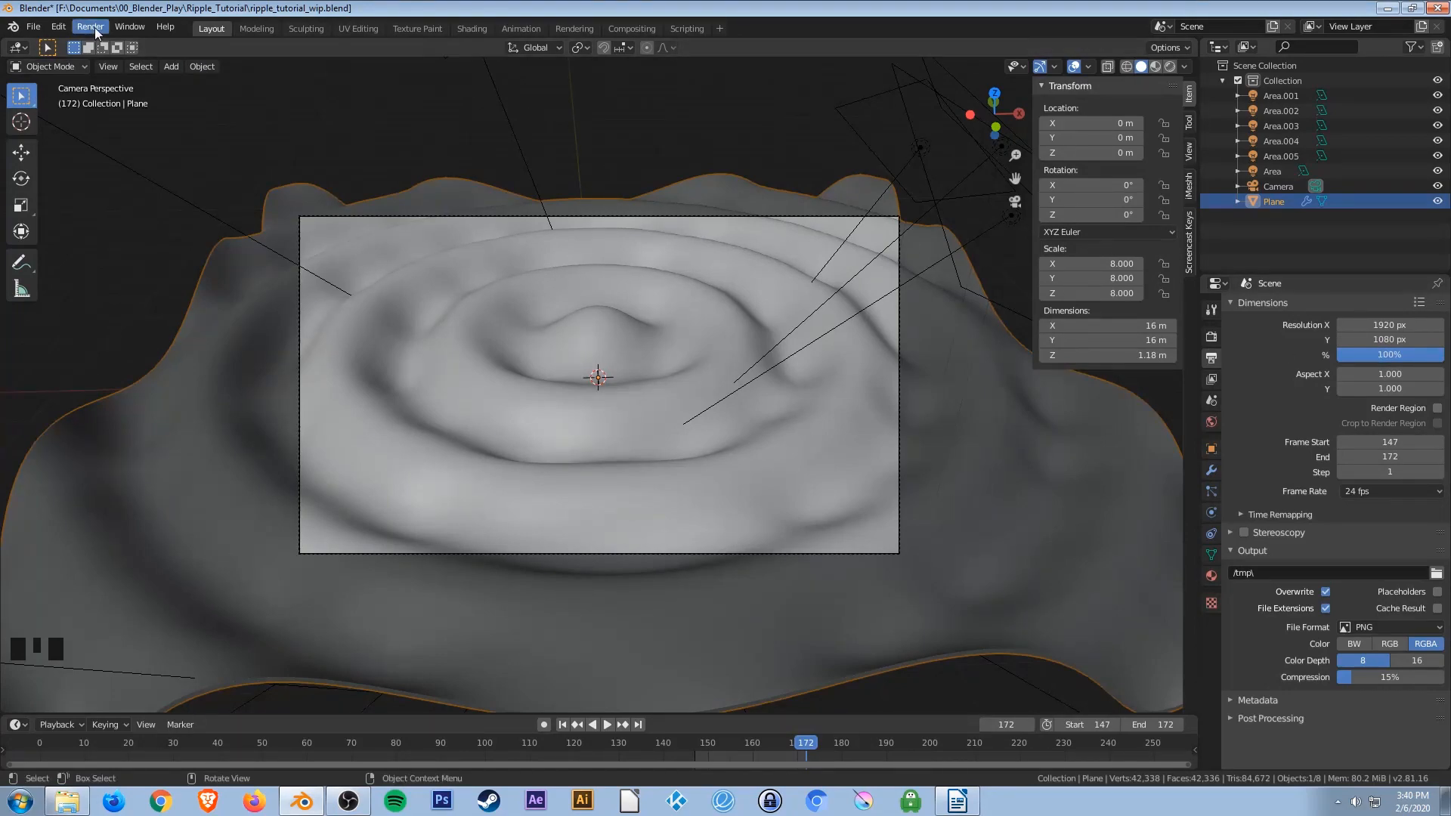
left_click(107, 39)
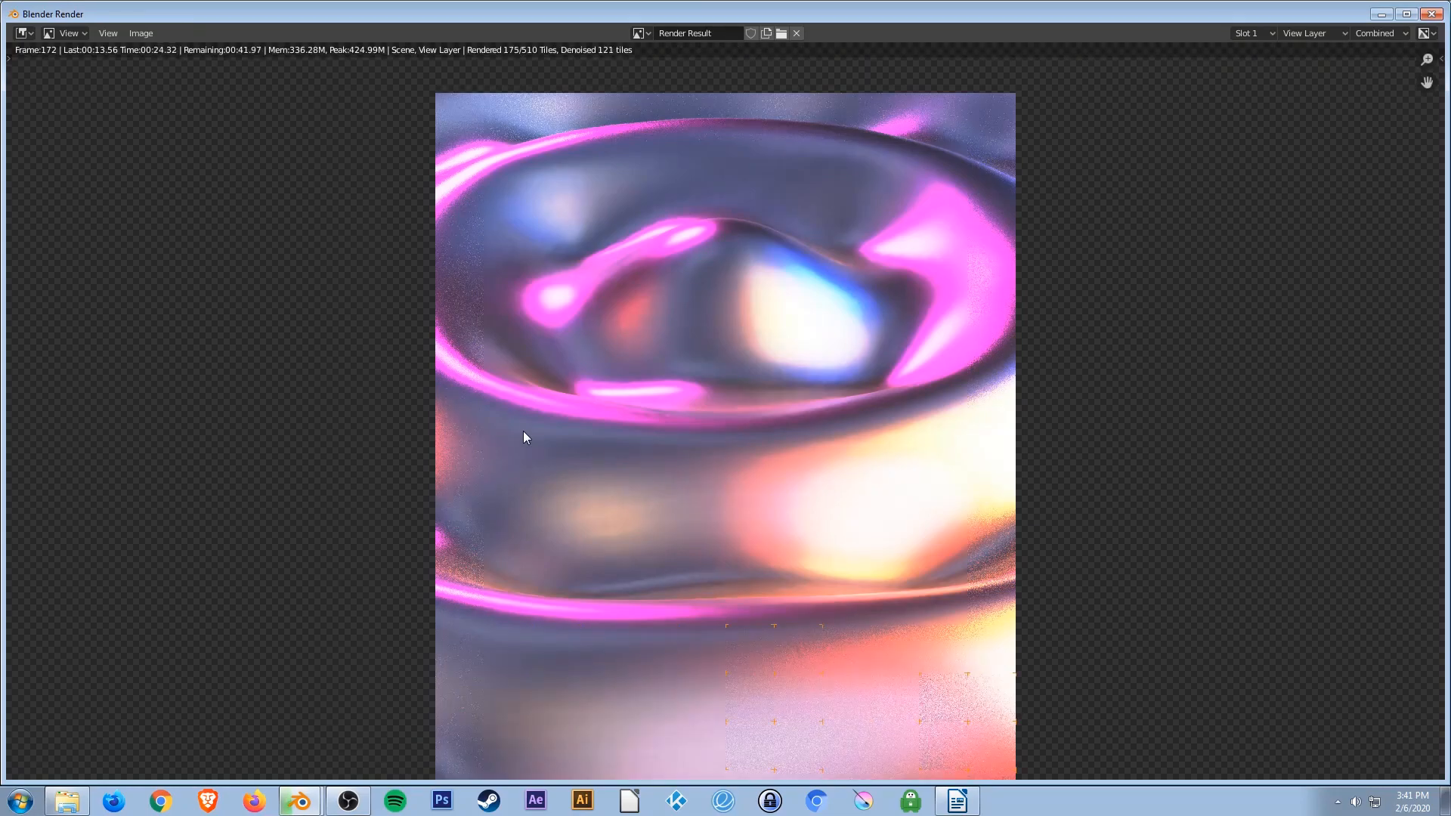
key("Escape")
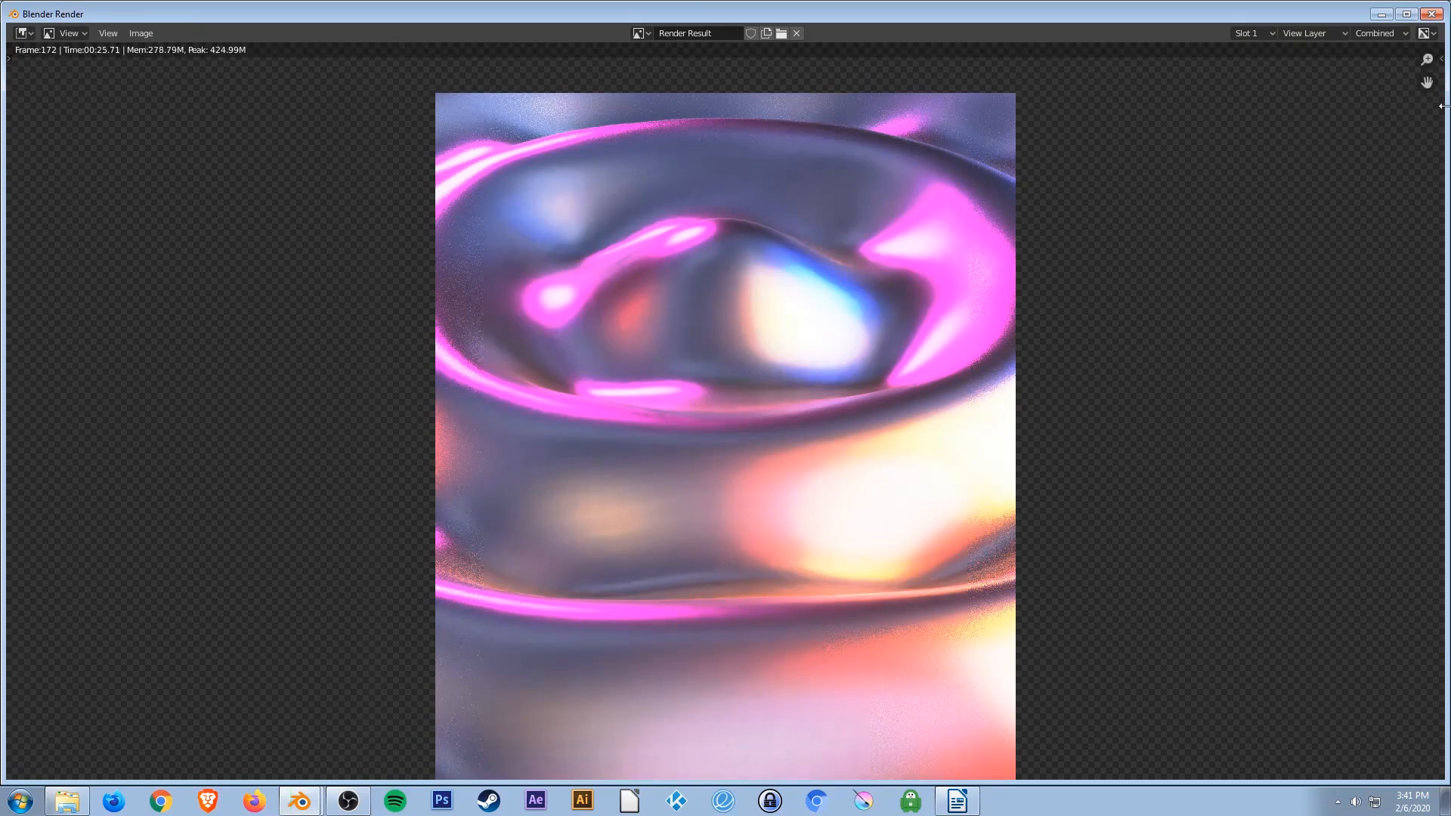
left_click(1431, 14)
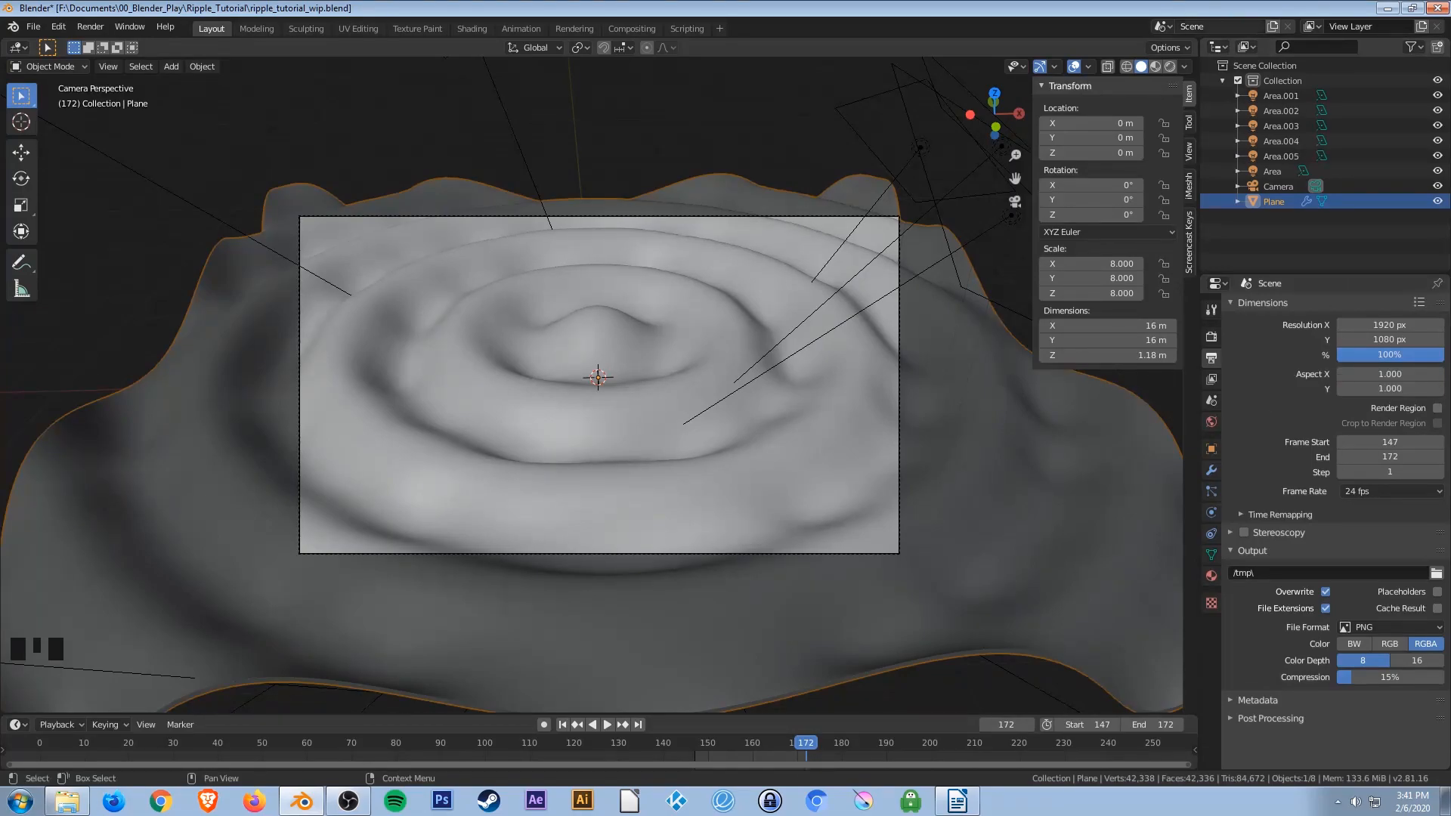
Play the animation over the new frame range.
key("space")
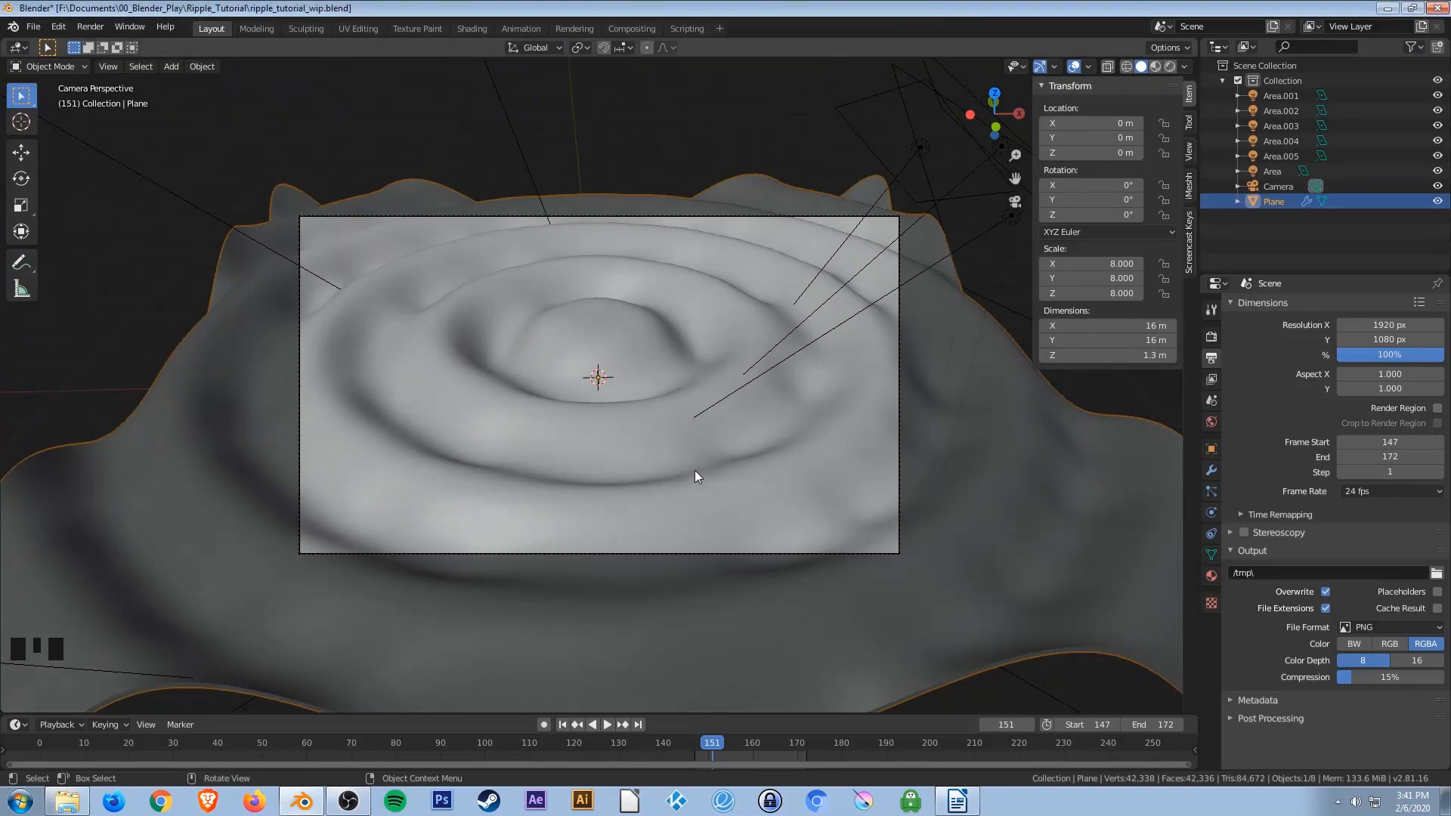
left_click(565, 710)
key("space")
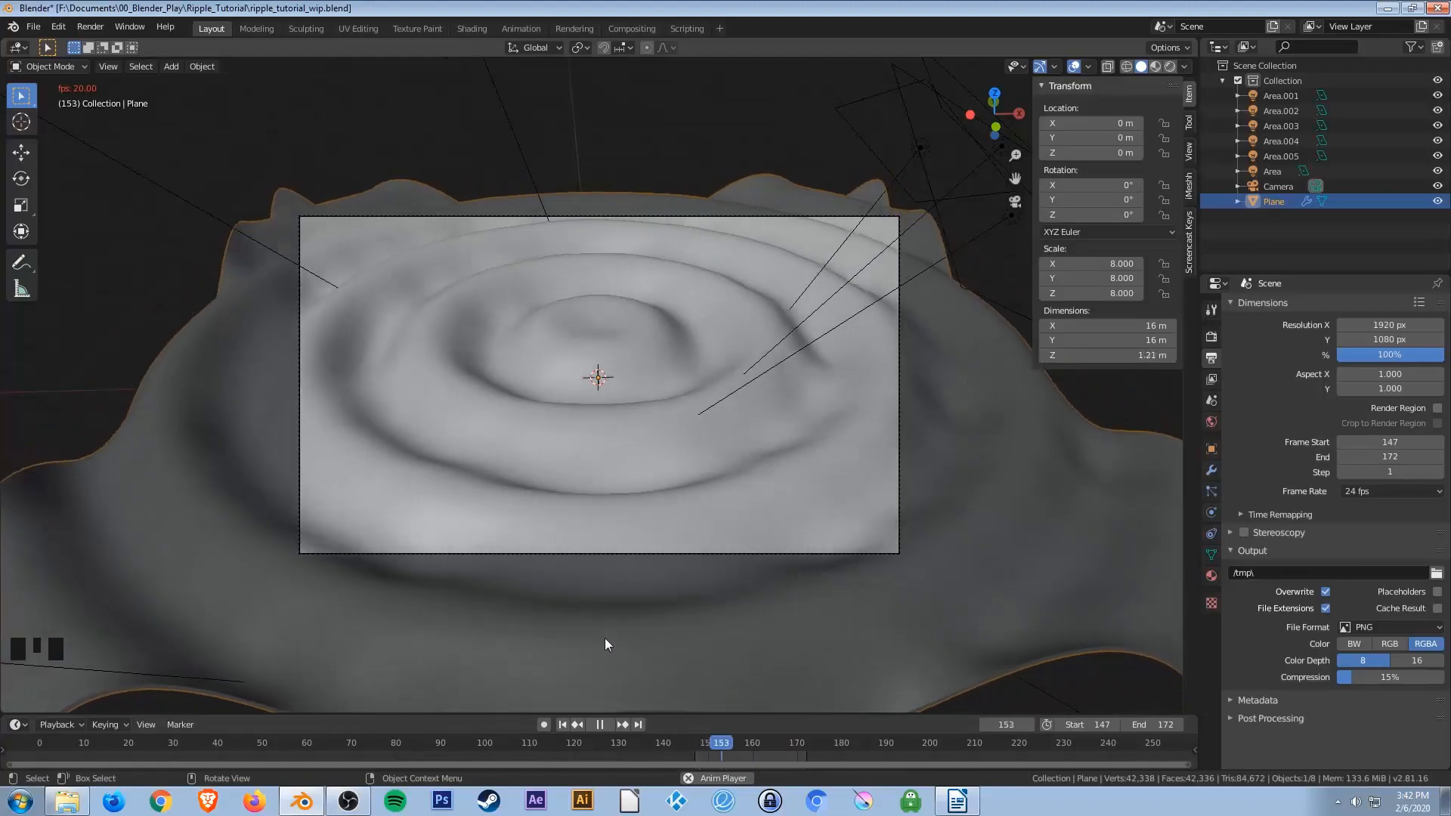
key("space")
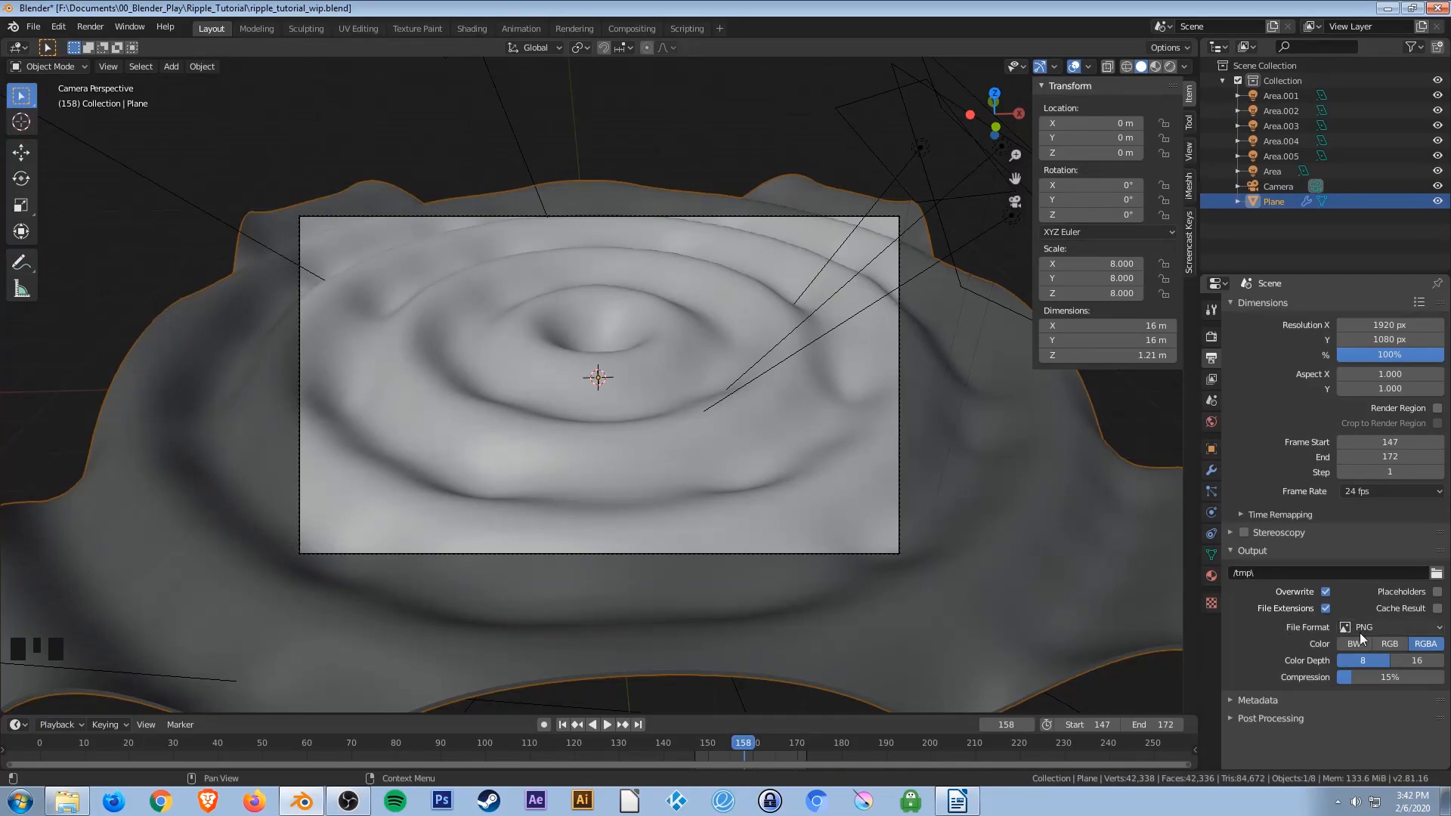
Set the output file format to FFmpeg video with an MPEG-4 container.
left_click(1393, 629)
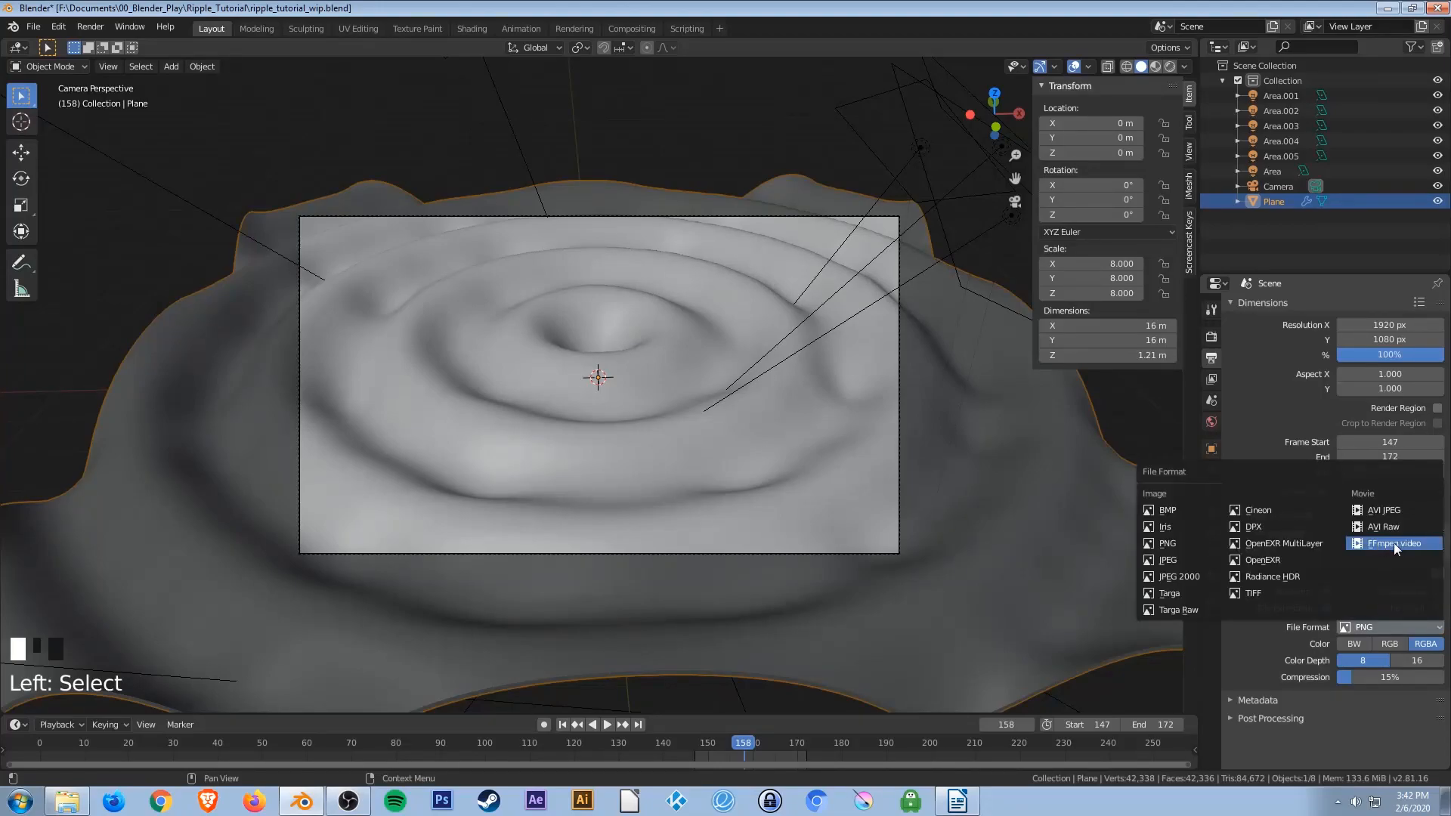
left_click(1419, 549)
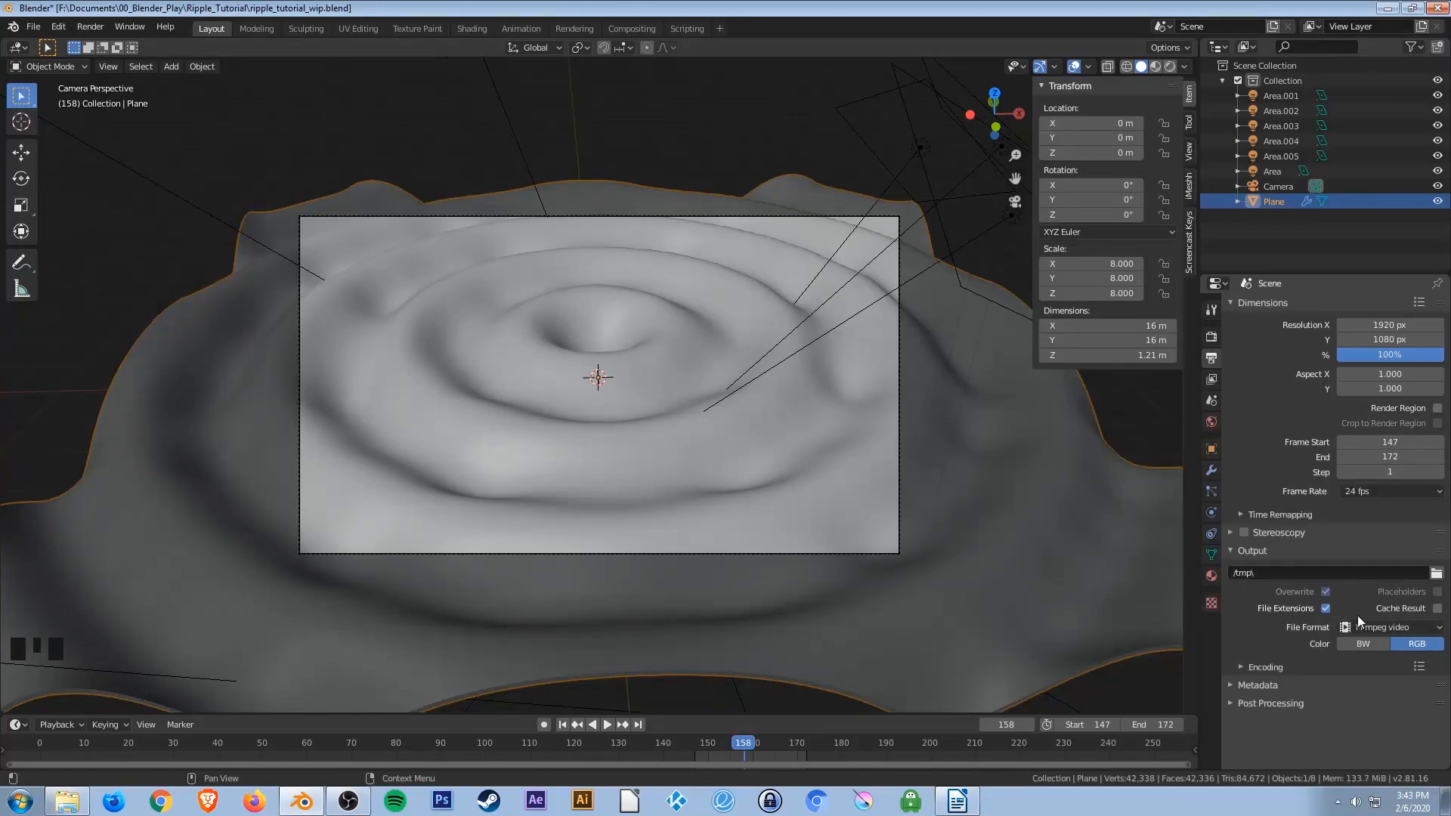
left_click(1254, 668)
scroll(1259, 624, "down", 2)
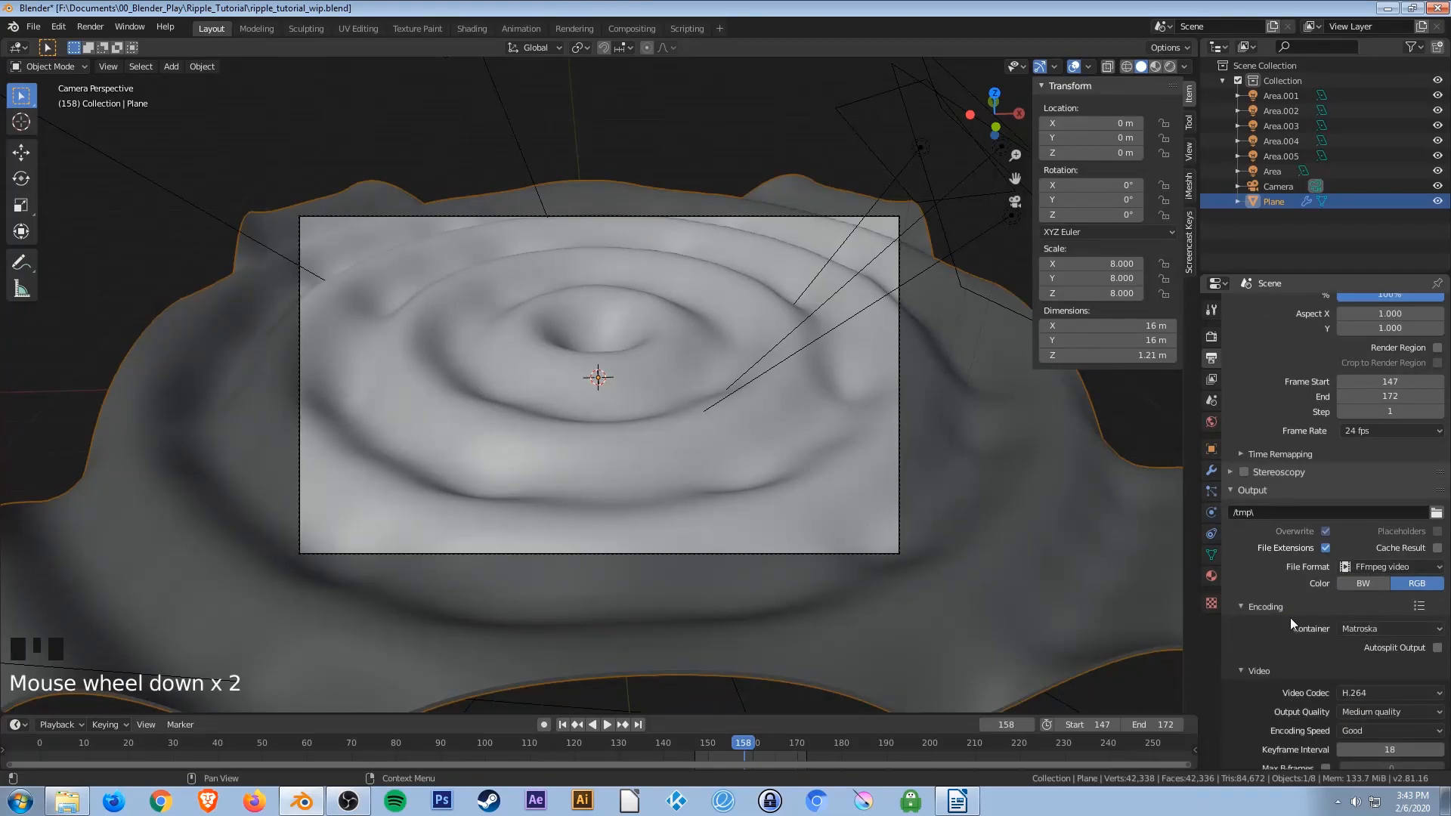
left_click(1363, 628)
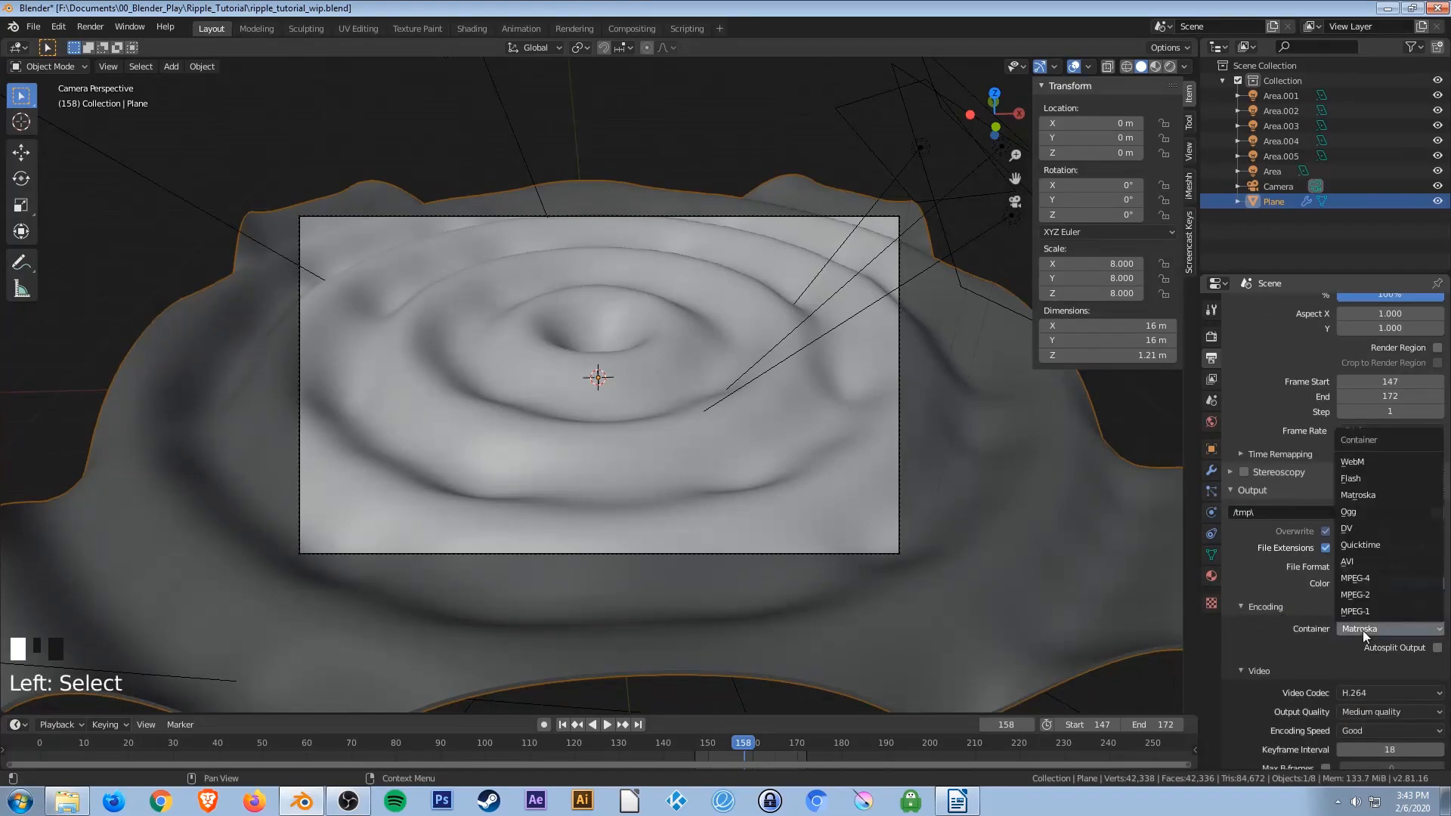
left_click(1360, 578)
Set the video output quality to Perceptually lossless.
scroll(1288, 629, "down", 2)
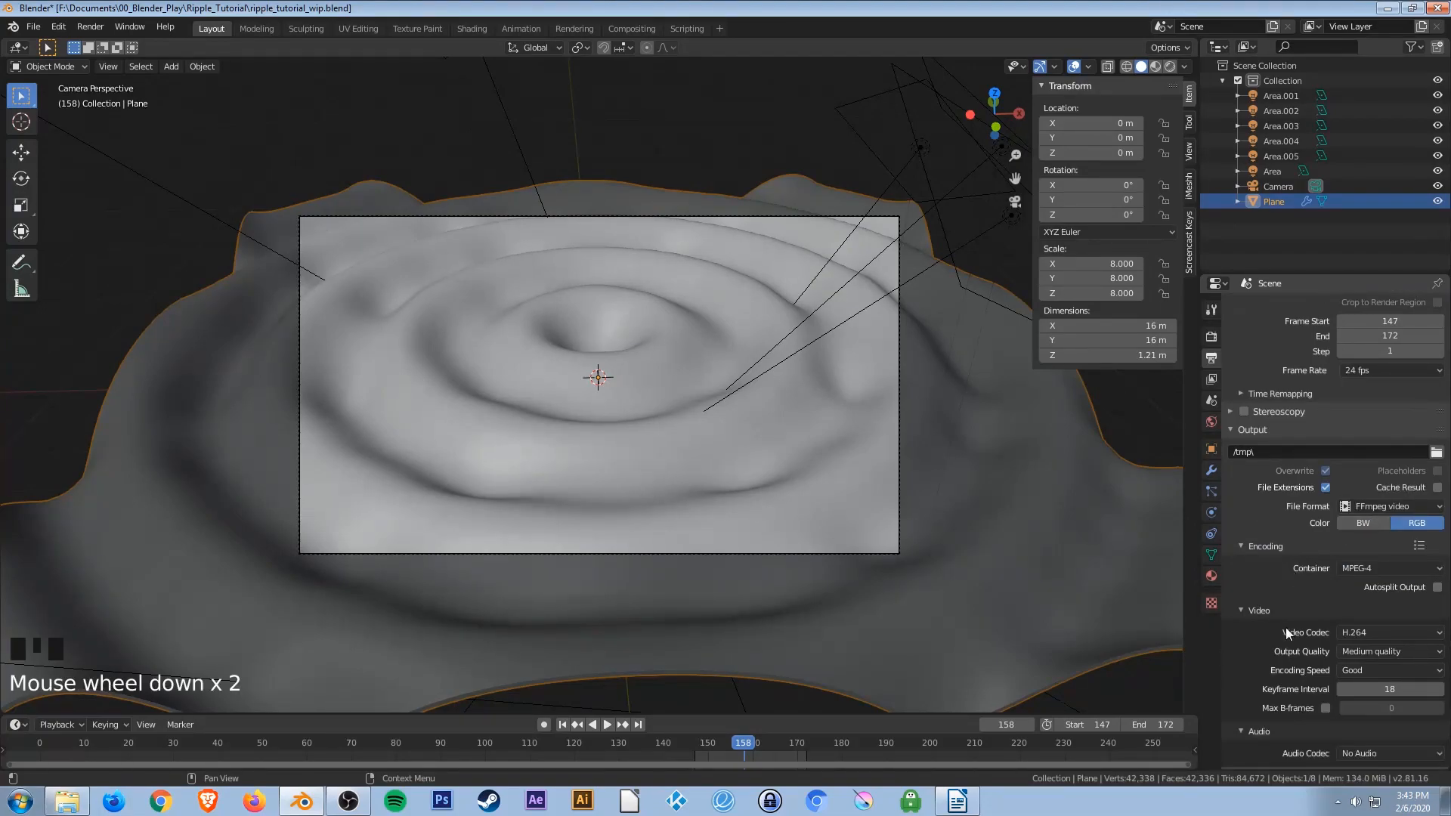
left_click(1404, 652)
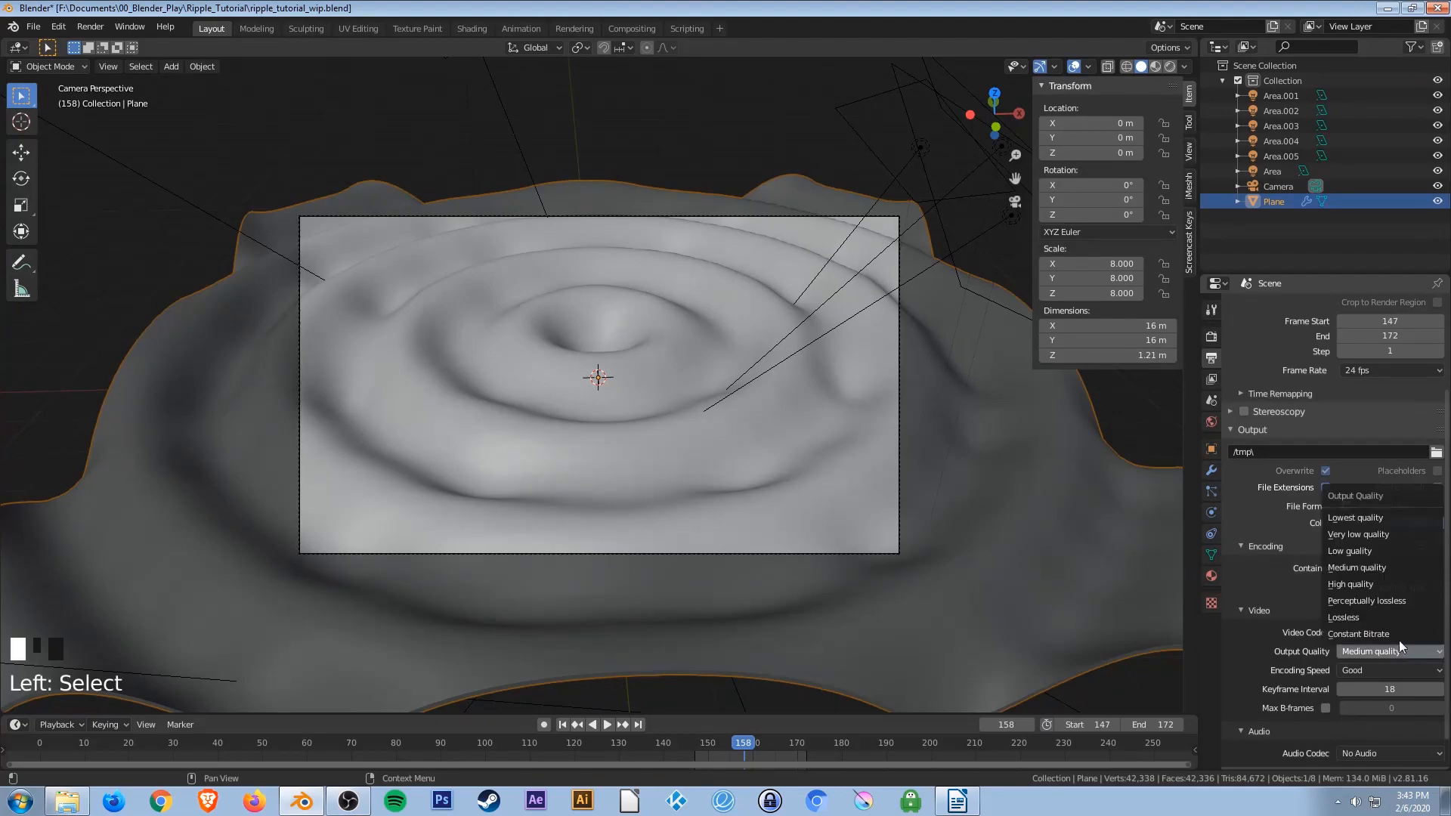
left_click(1382, 600)
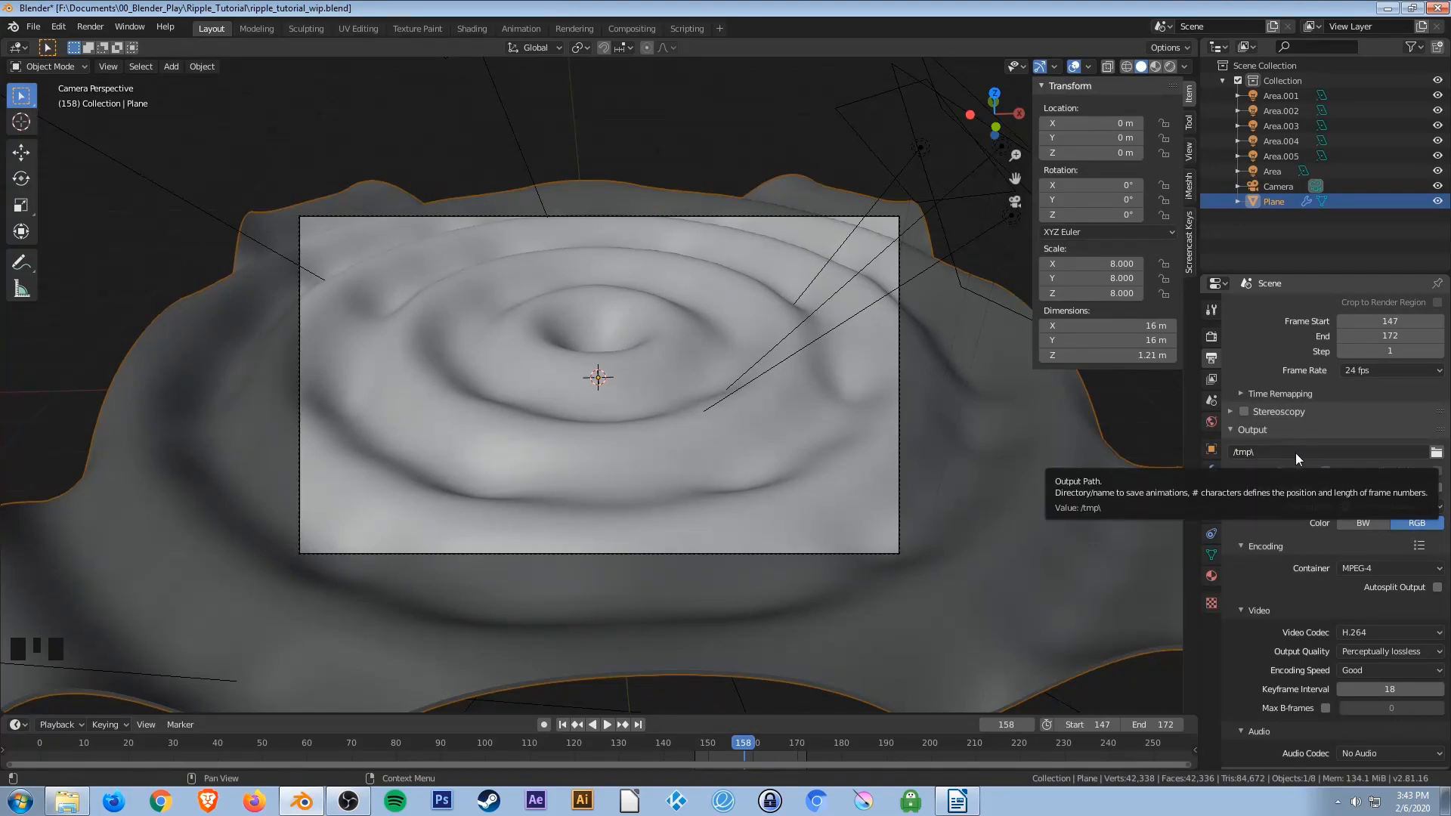
Set the output path to the Ripple_Tutorial folder with the file name ripple_animation.
left_click(1437, 454)
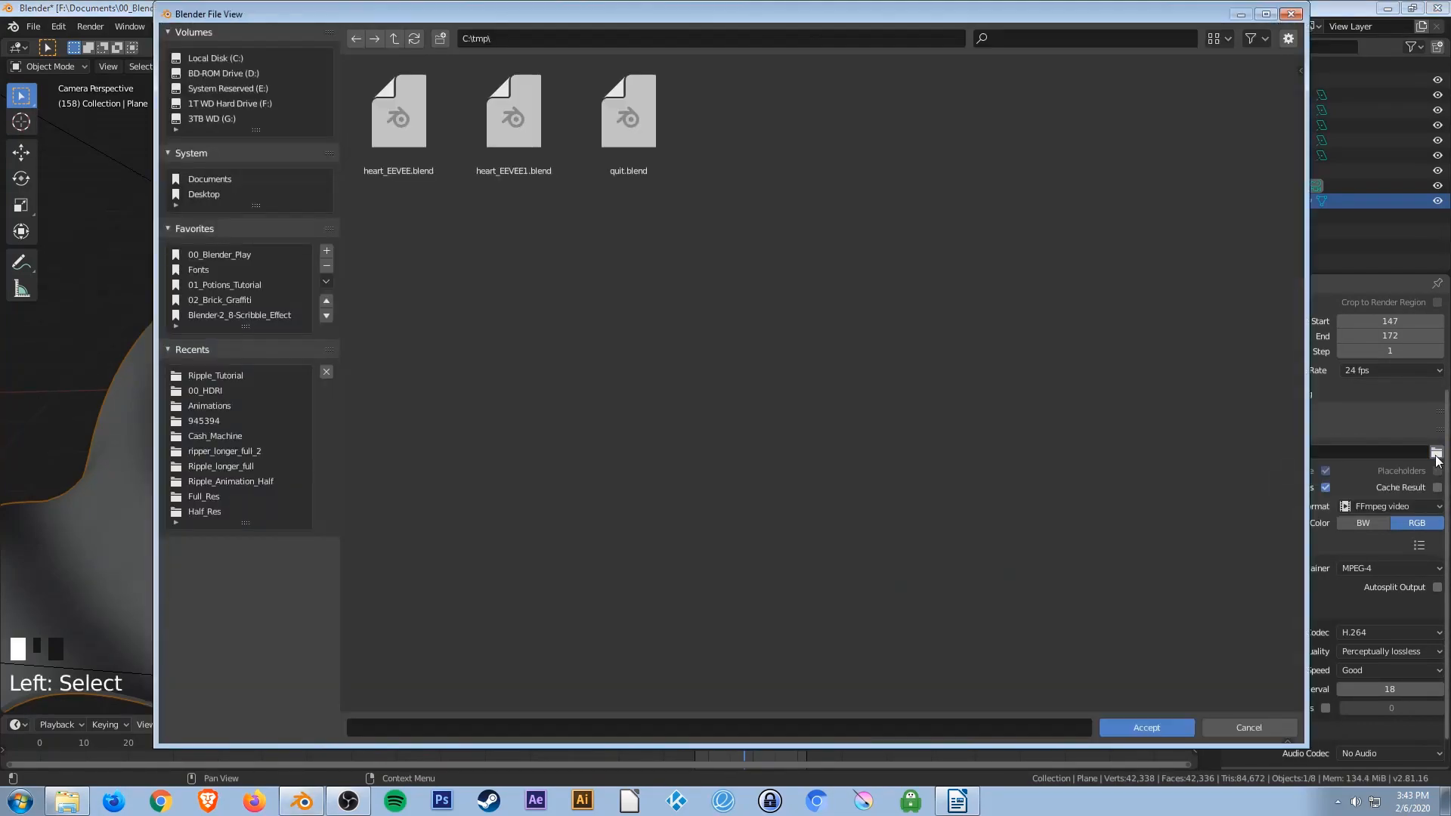
left_click(215, 377)
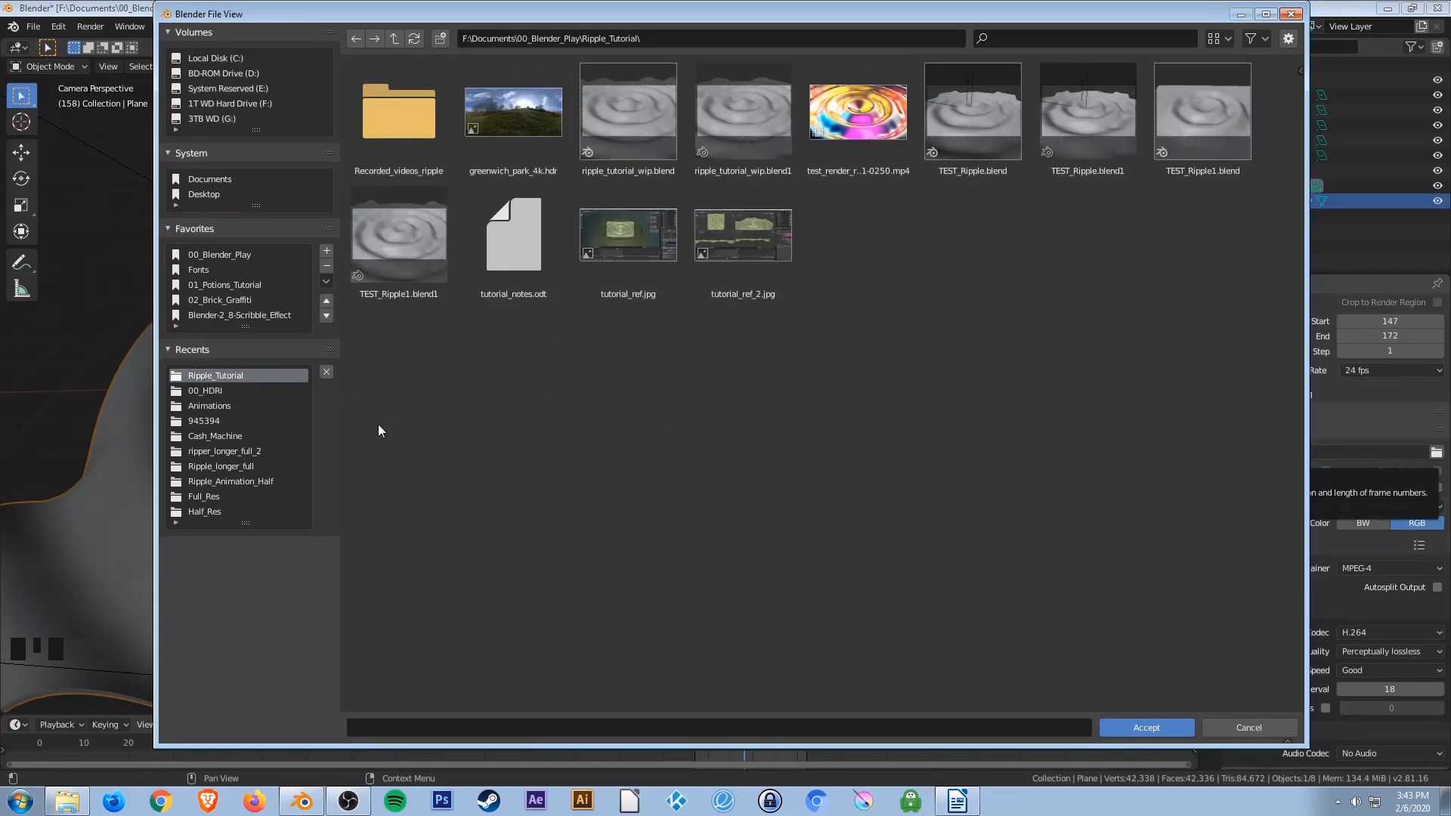
left_click(473, 724)
type("ripple")
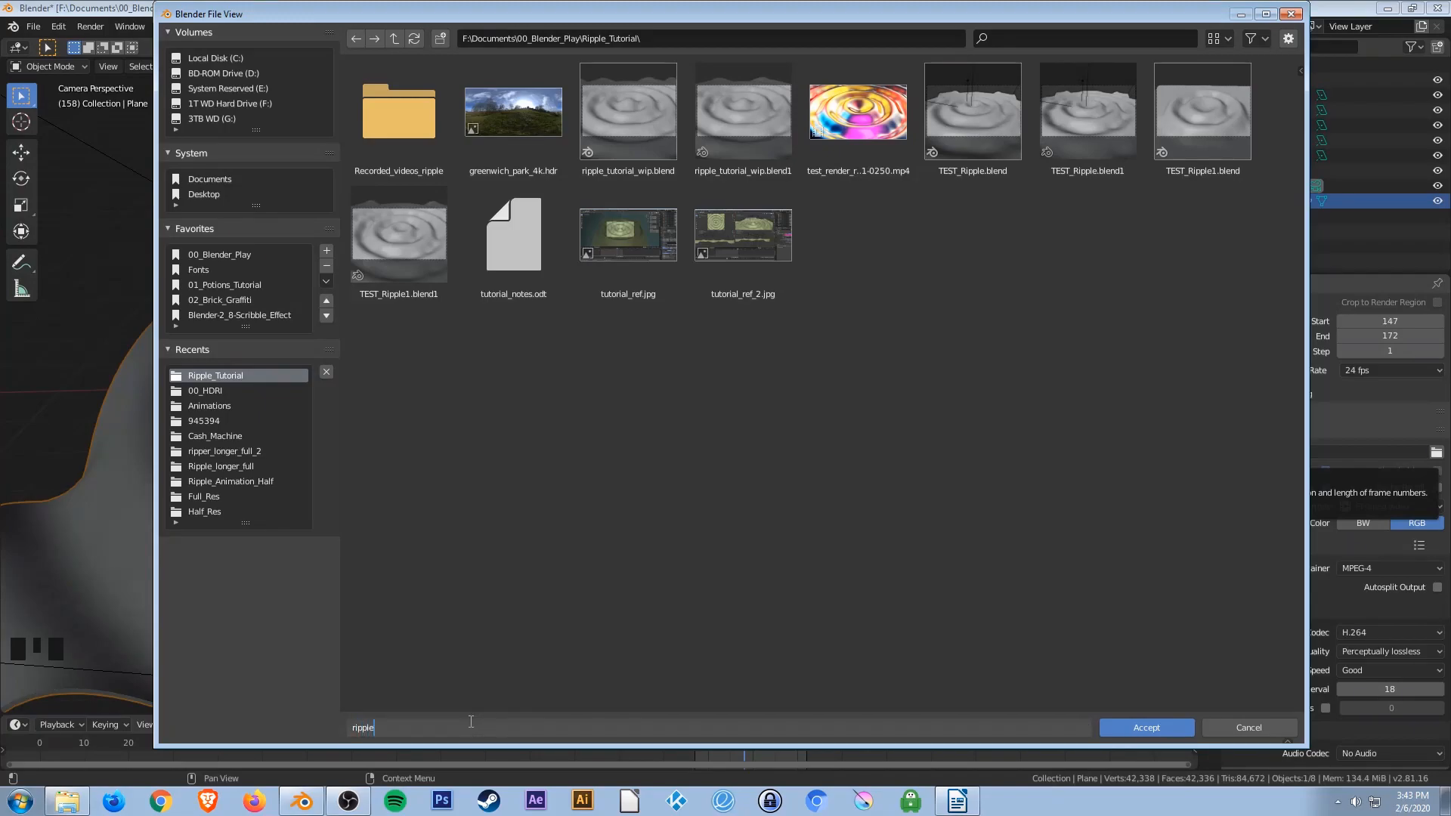
type("_animation")
key("Return")
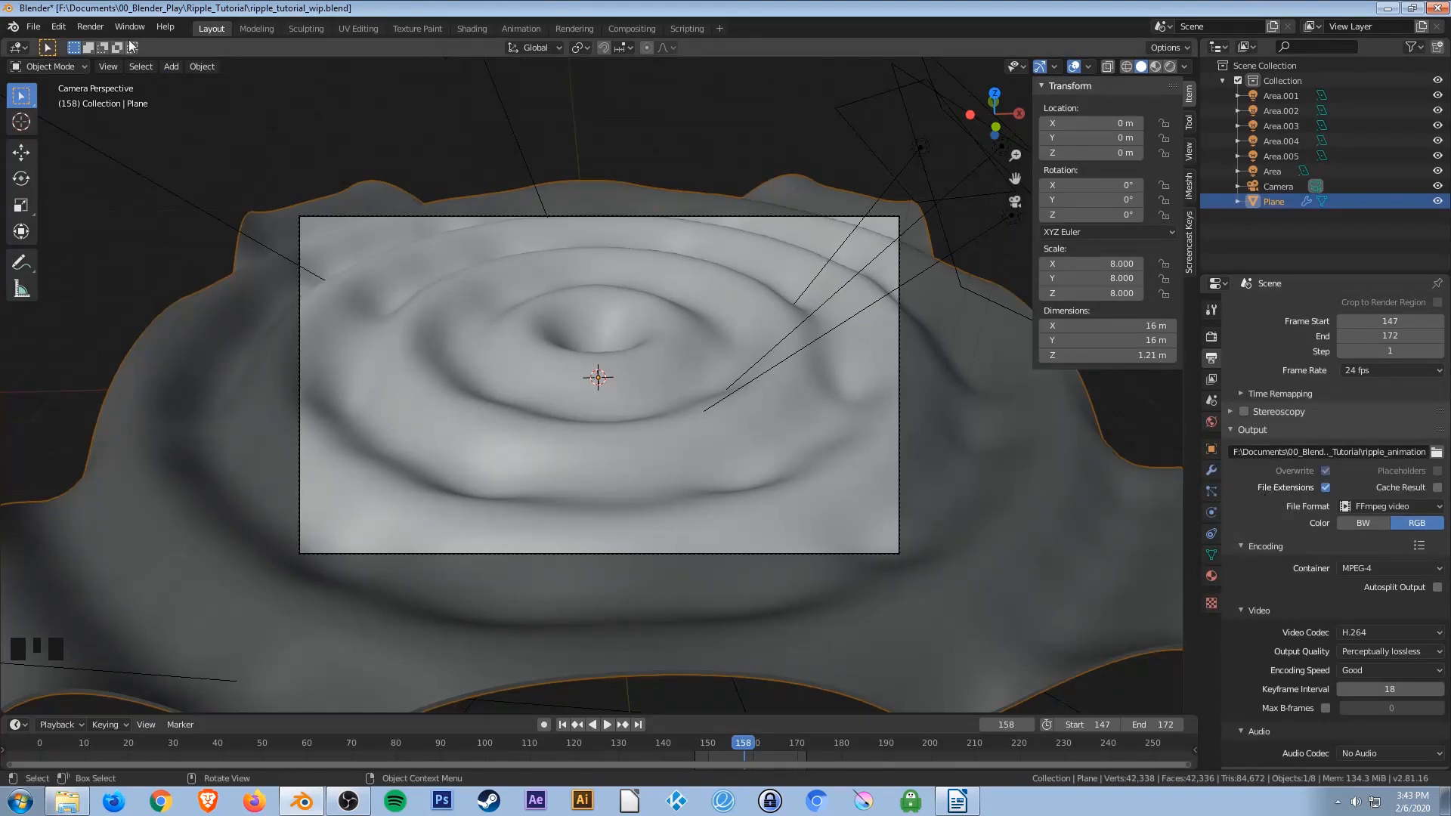
Render the animation and return to the render properties.
left_click(89, 25)
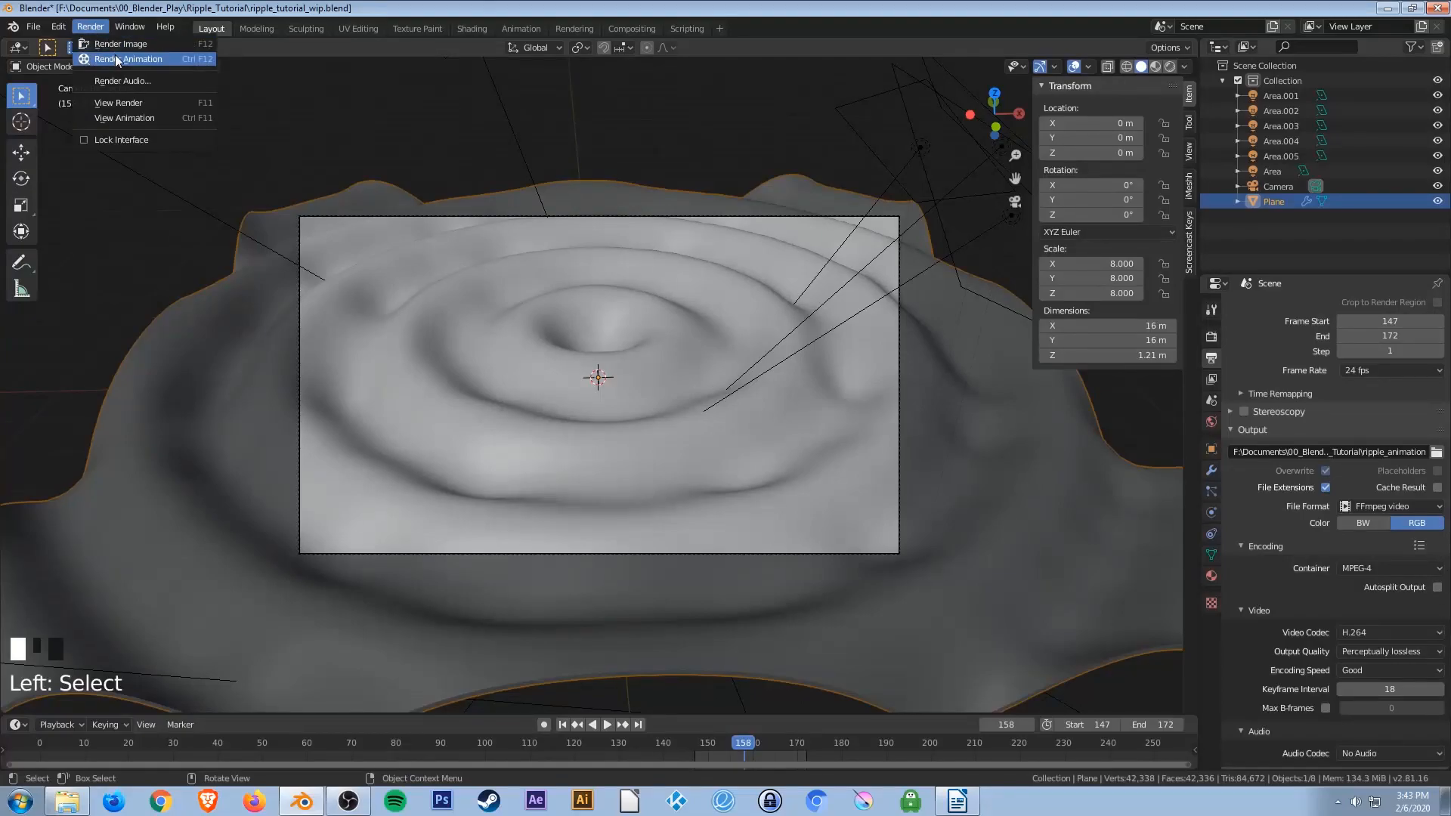
left_click(115, 57)
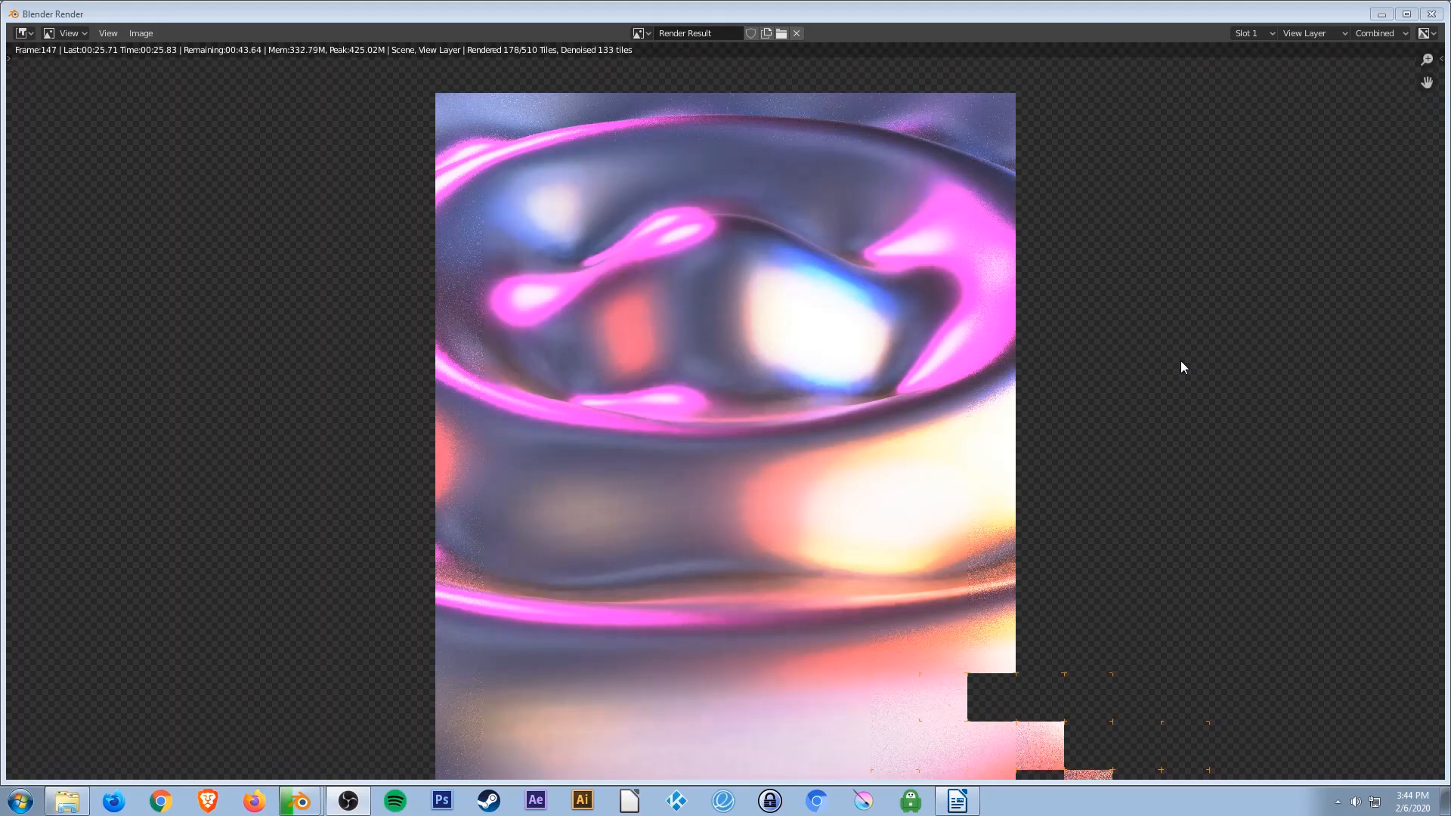
key("Escape")
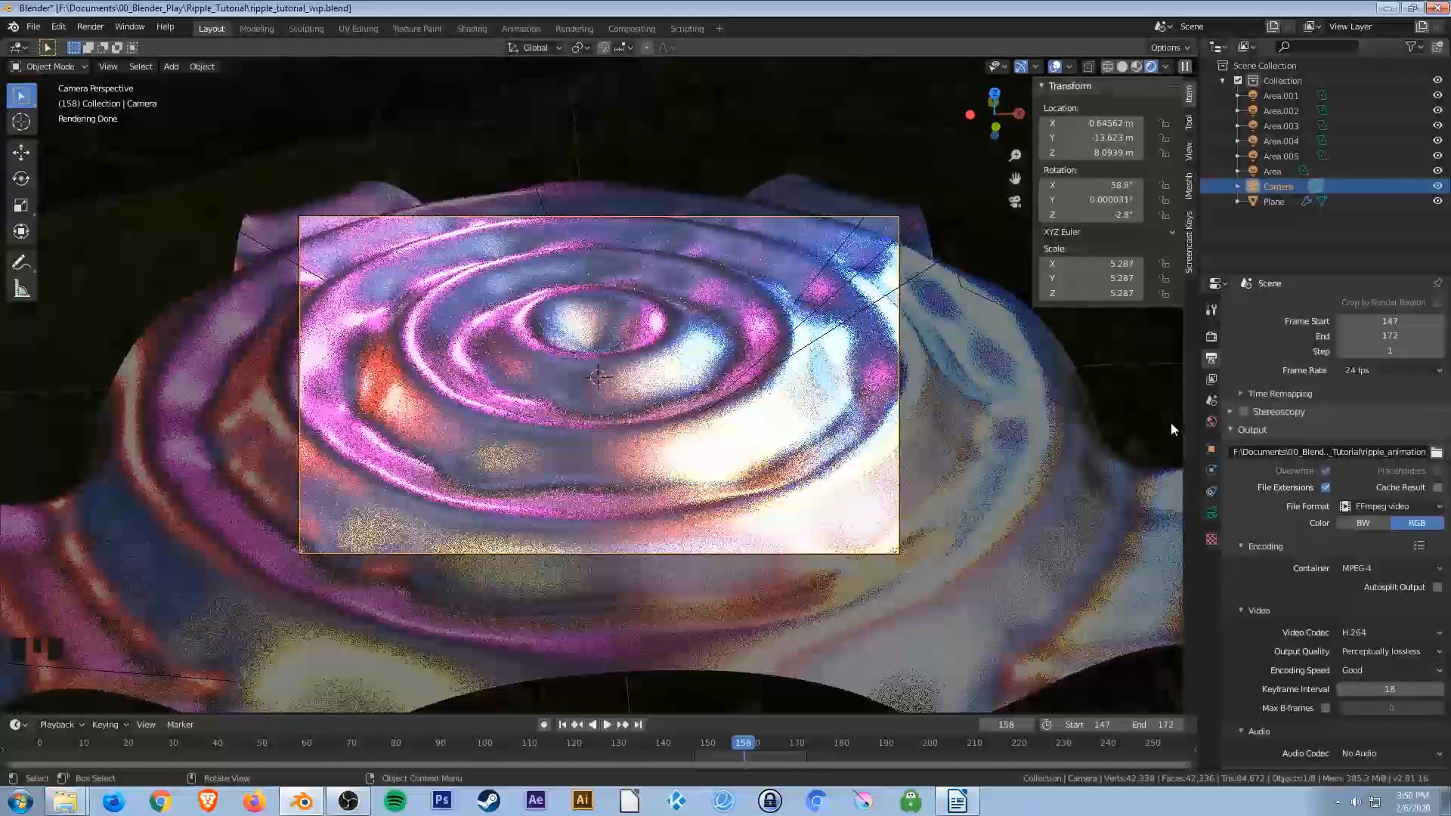
left_click(1212, 337)
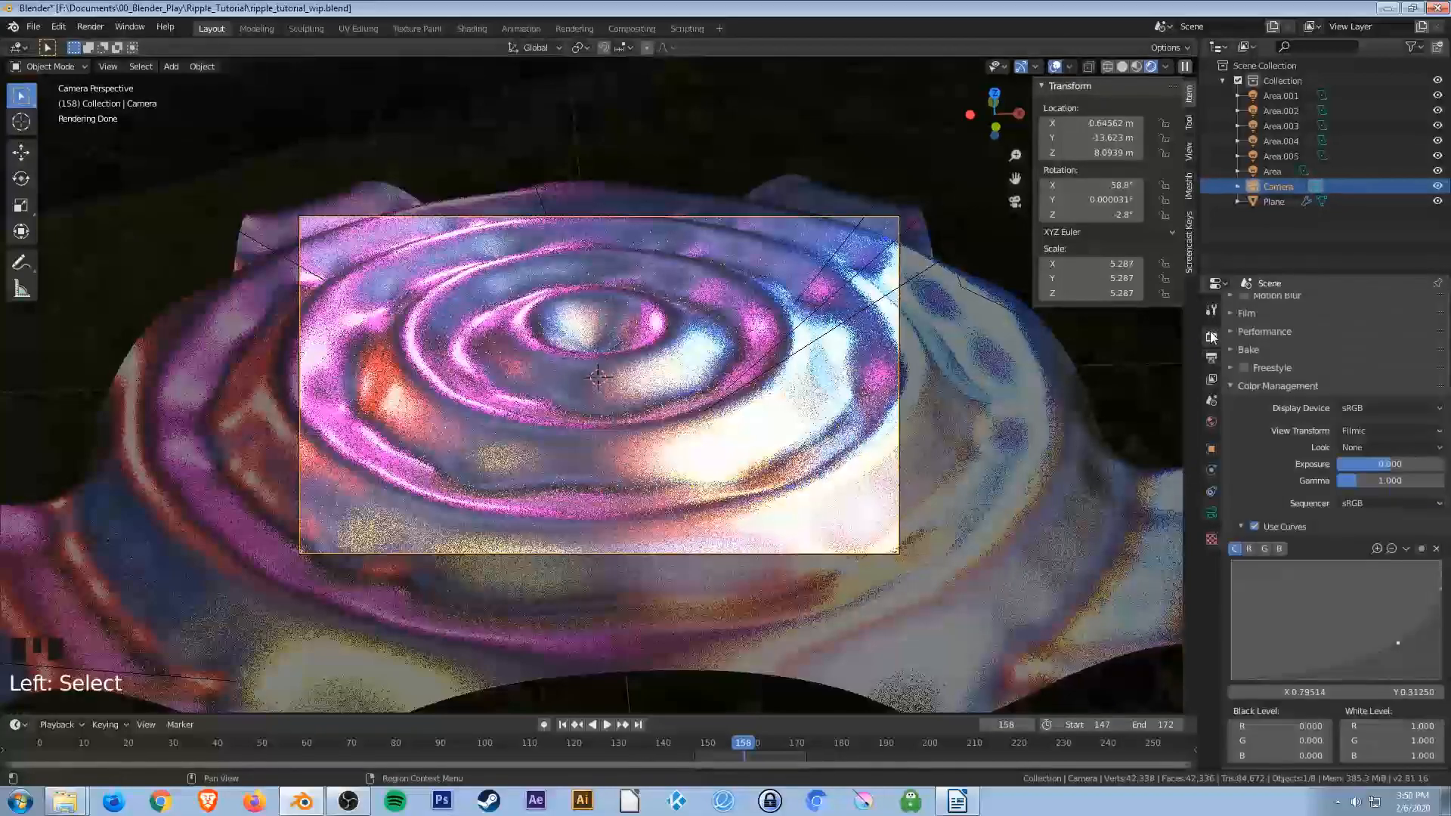